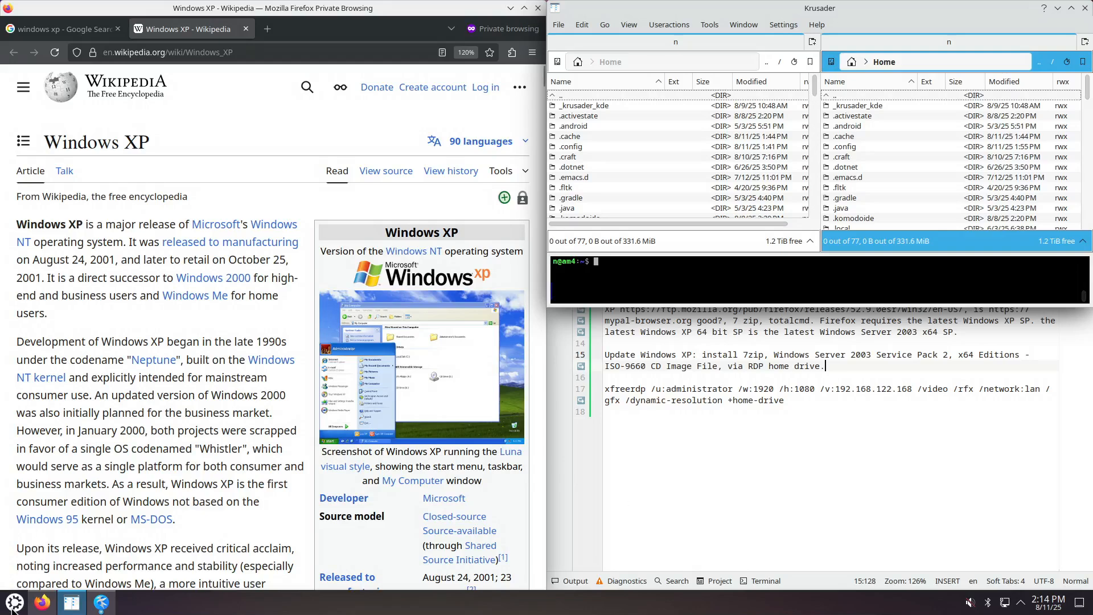
Launch Virtual Machine Manager via a 'virt' search and start the New Virtual Machine wizard.
click(13, 605)
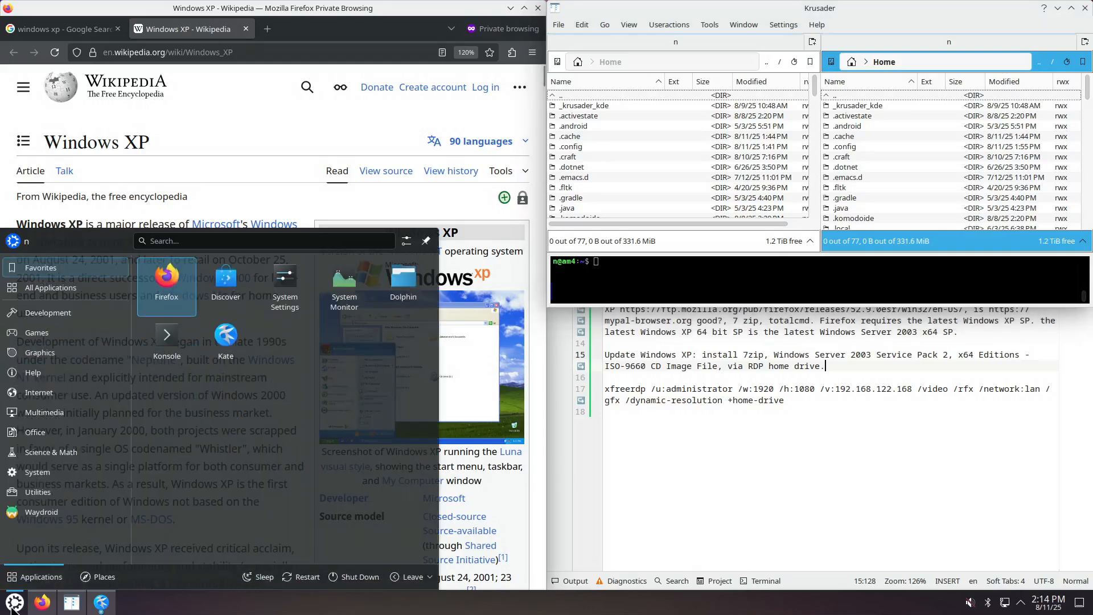
text(virt)
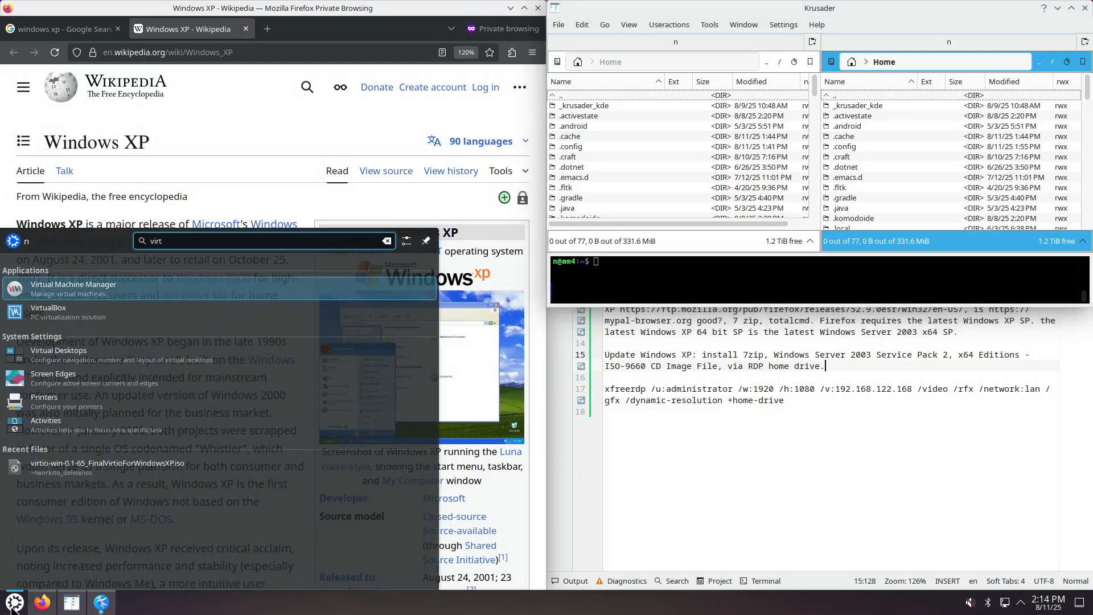
key(Return)
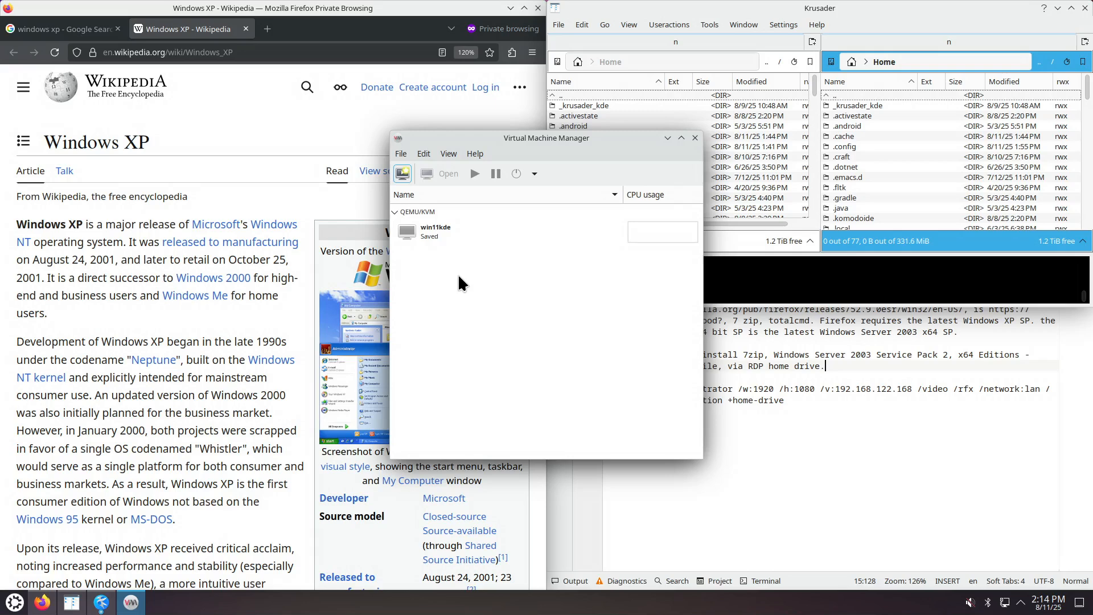
click(401, 154)
click(429, 184)
Choose CRMPXFPP_EN.iso from the n_td_iso storage pool as the install media.
click(659, 429)
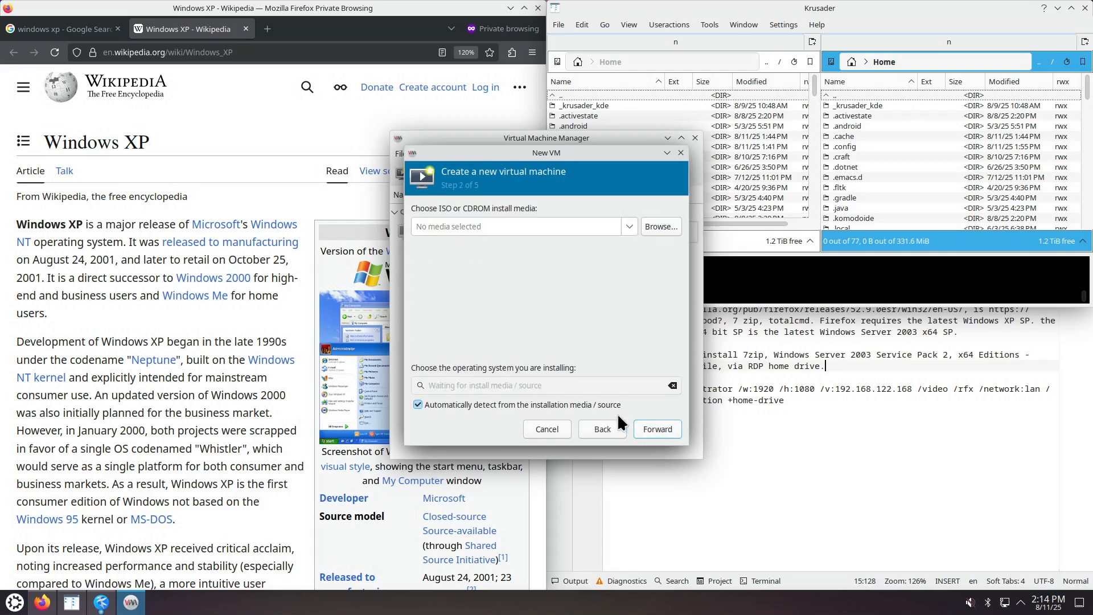
click(652, 231)
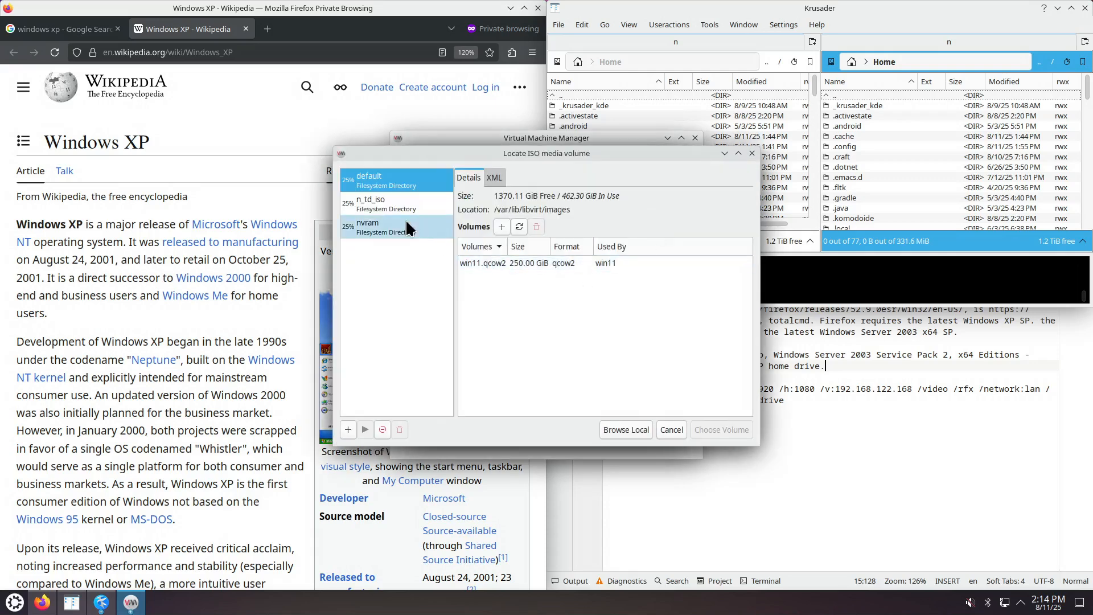
click(382, 205)
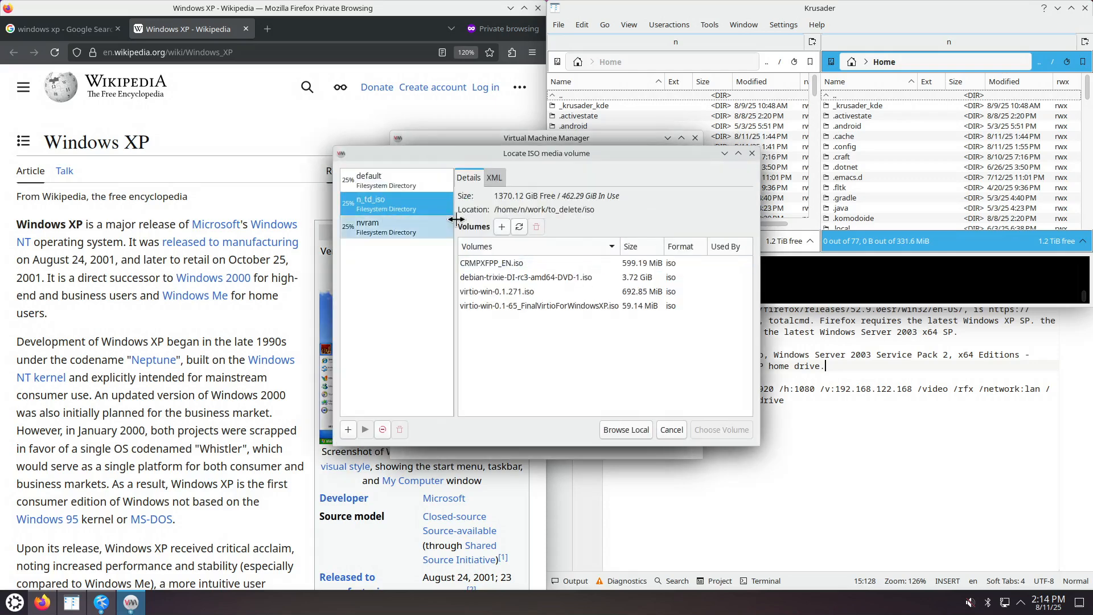
click(501, 263)
click(720, 429)
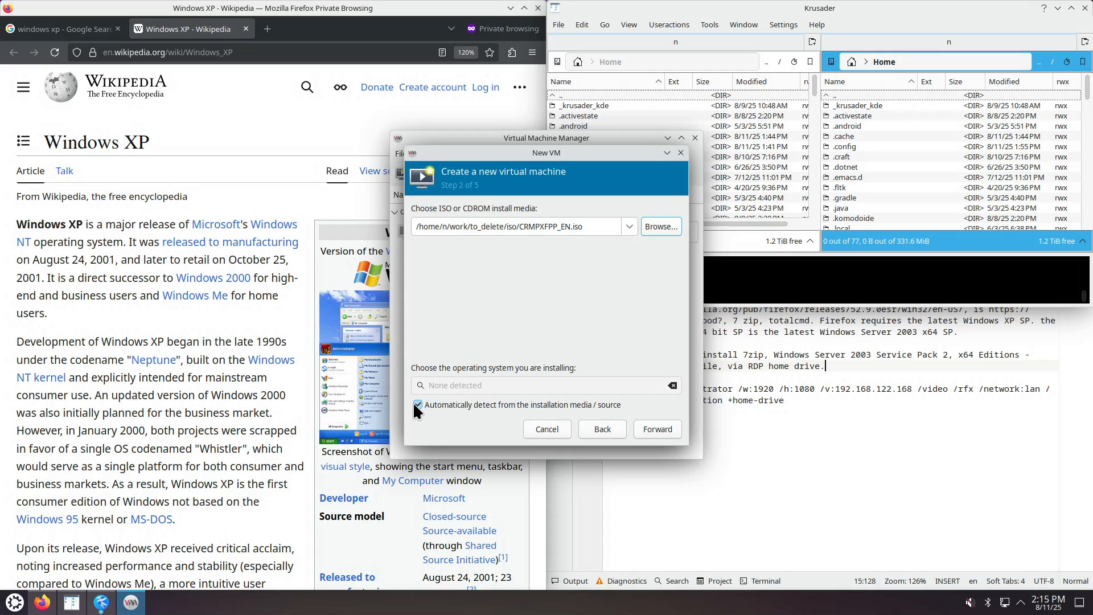
Turn off OS auto-detection and set the guest OS to Generic or unknown OS.
click(417, 405)
click(452, 386)
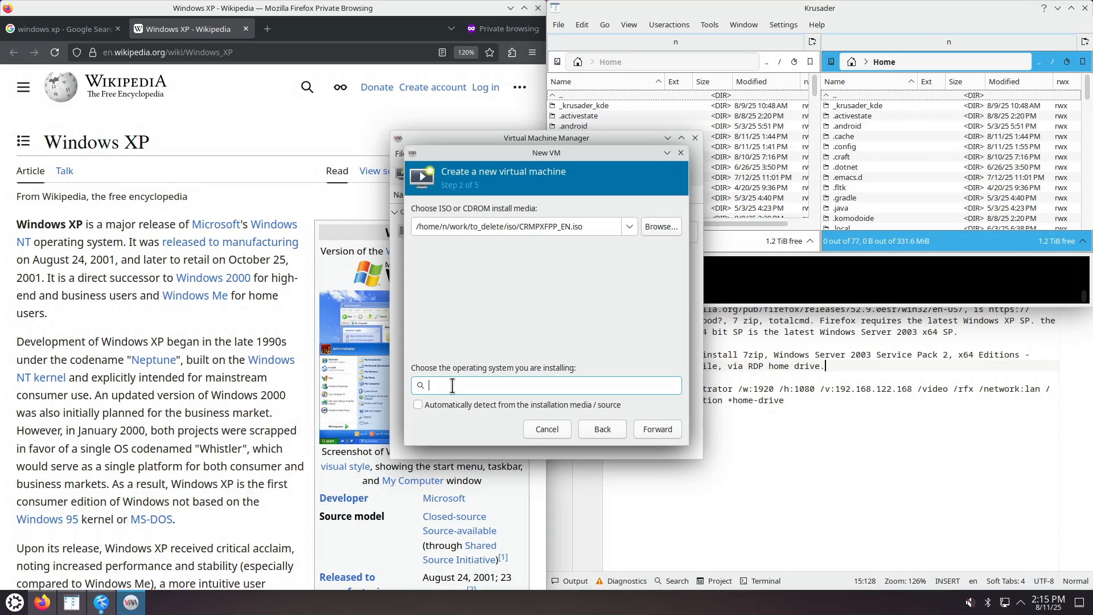
text(xp)
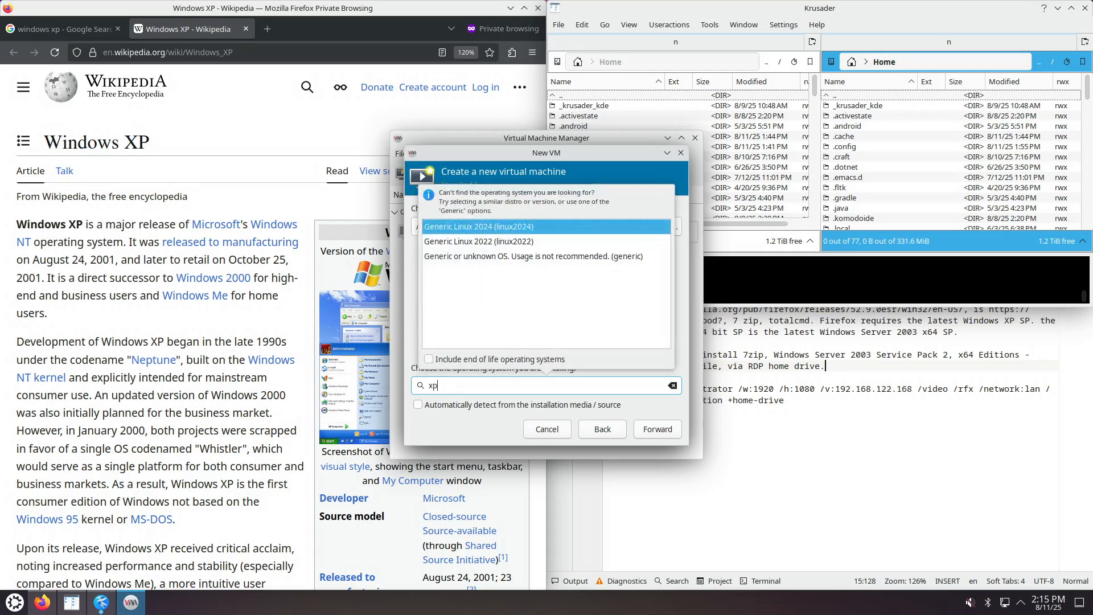
click(479, 255)
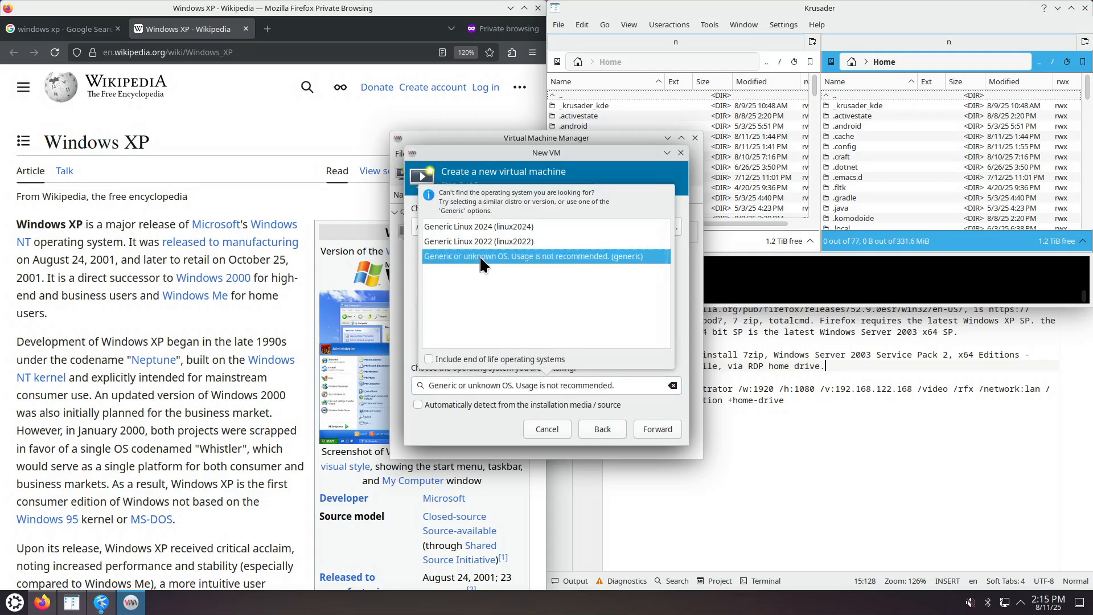
Set the VM's memory to 4096 MiB and its CPU count to 4.
click(646, 428)
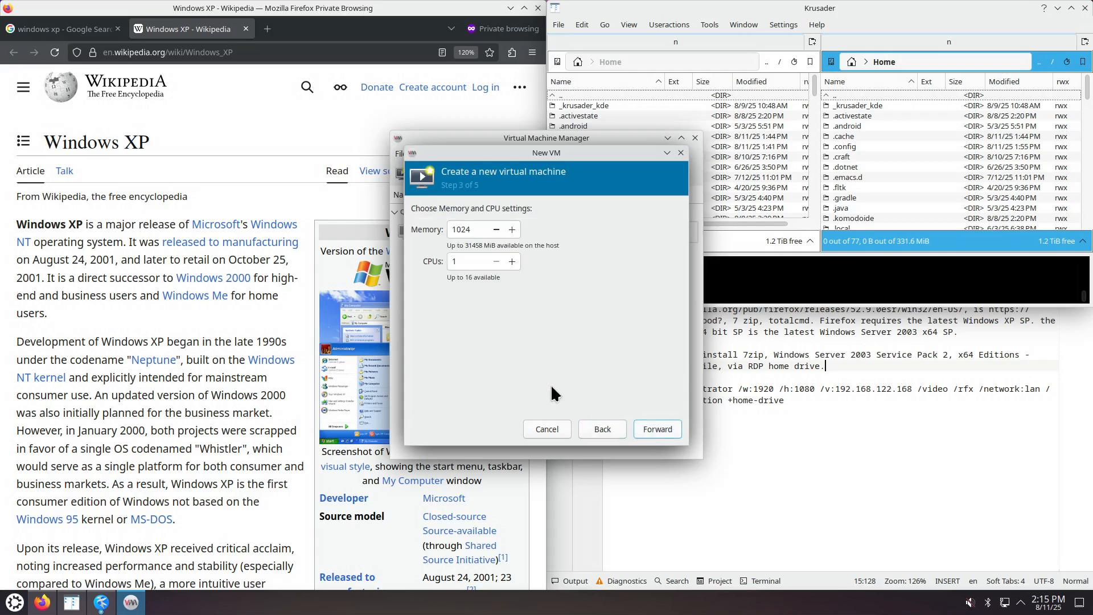
drag(456, 229, 450, 228)
text(4)
drag(462, 230, 470, 229)
drag(456, 261, 448, 262)
text(4)
Give it a 100 GiB disk, name it winxp, and choose to customize before install.
click(658, 429)
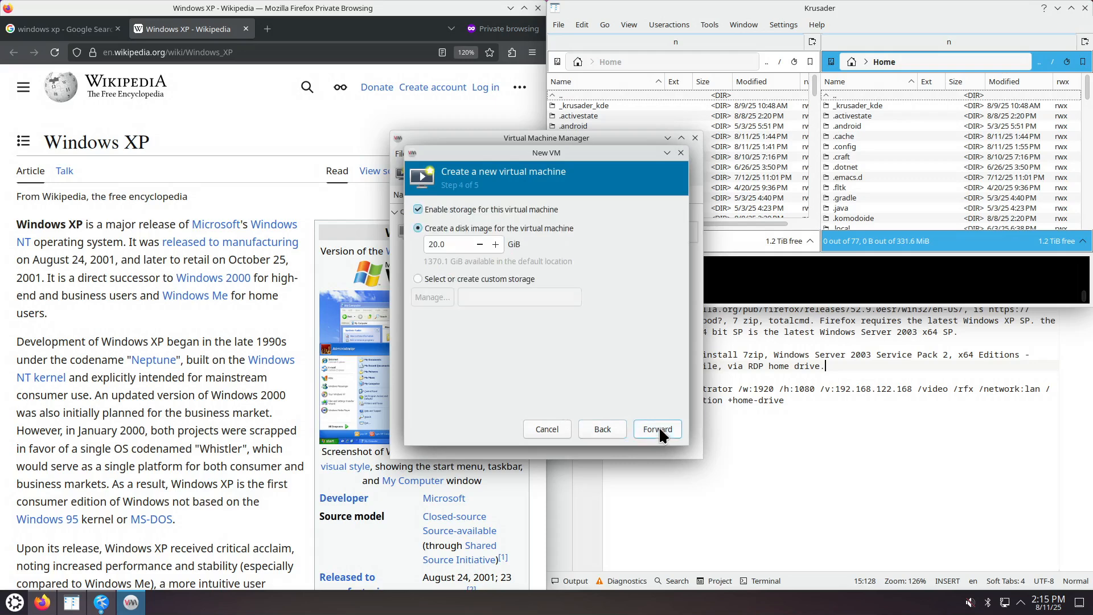
drag(451, 244, 420, 244)
text(100)
click(651, 427)
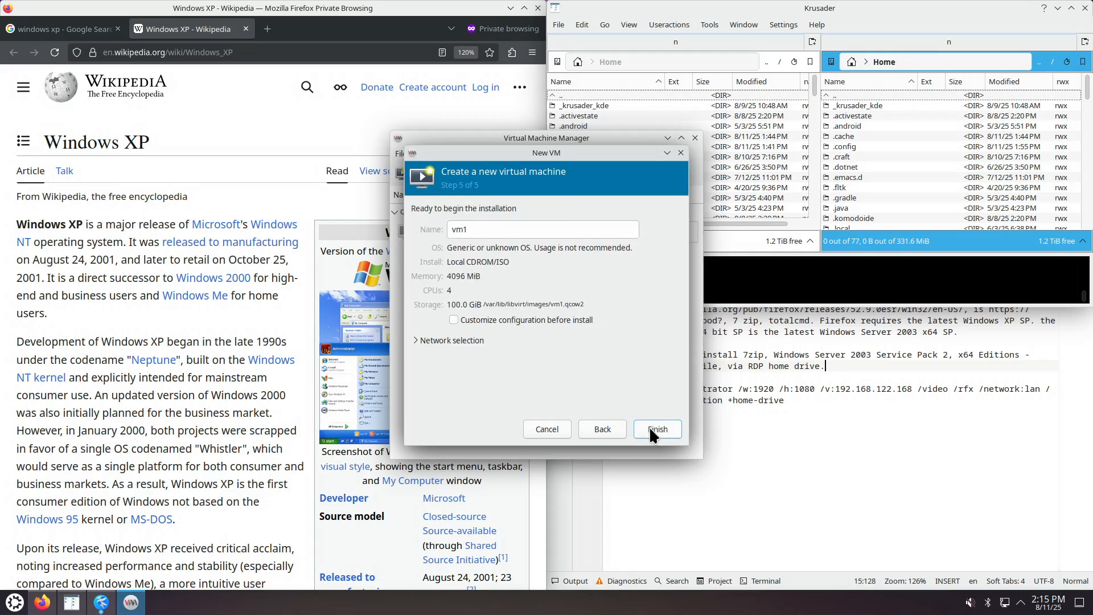
drag(467, 229, 438, 227)
text(w)
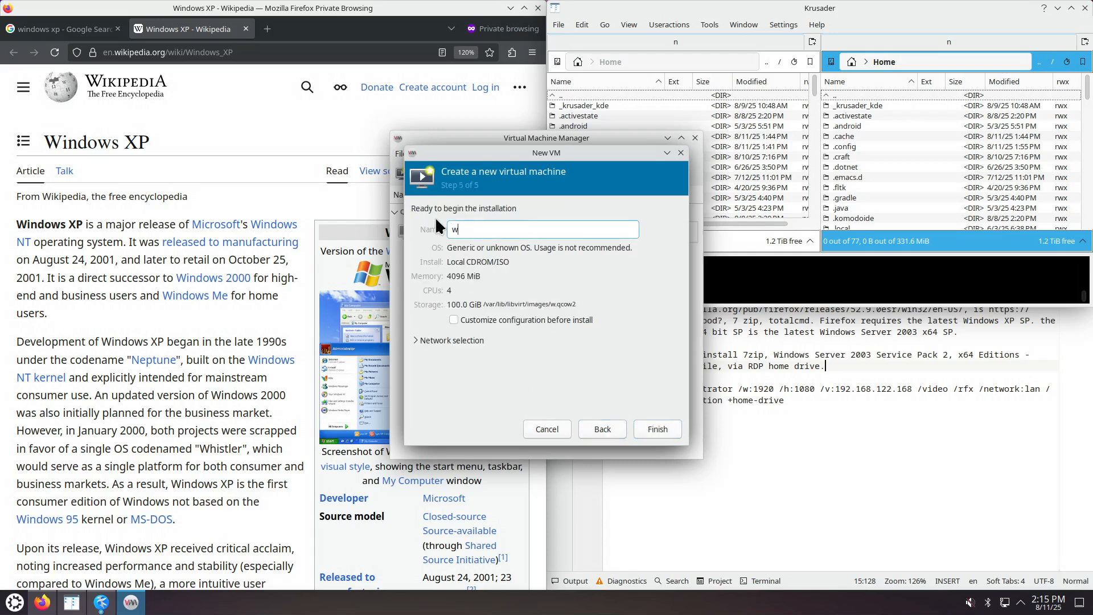
text(inxp)
click(535, 319)
Finish the wizard and keep i440FX as the chipset in the configuration window.
click(655, 428)
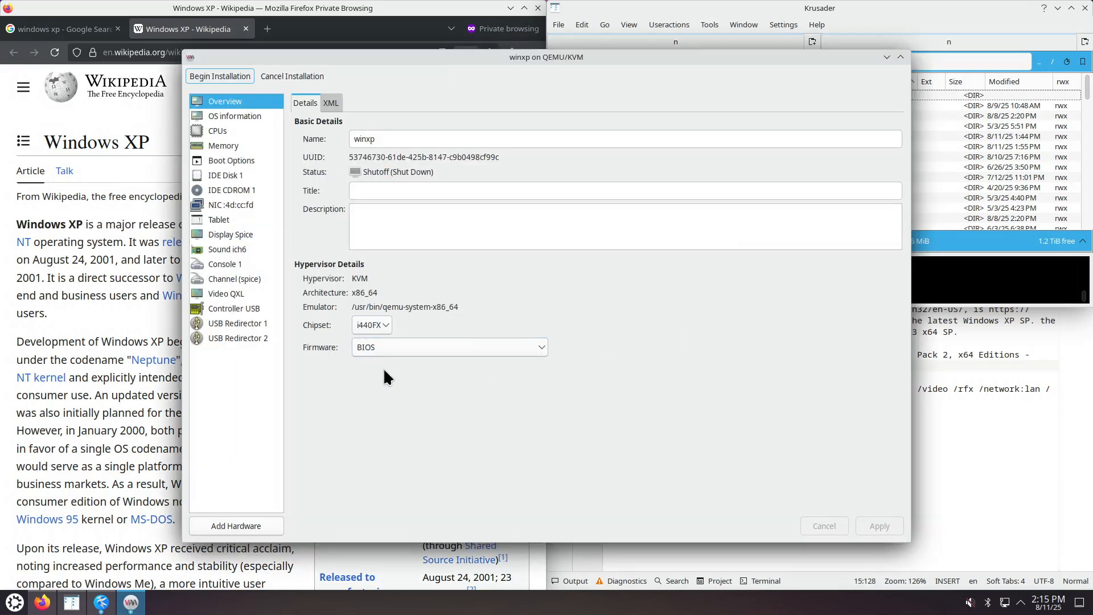
click(386, 323)
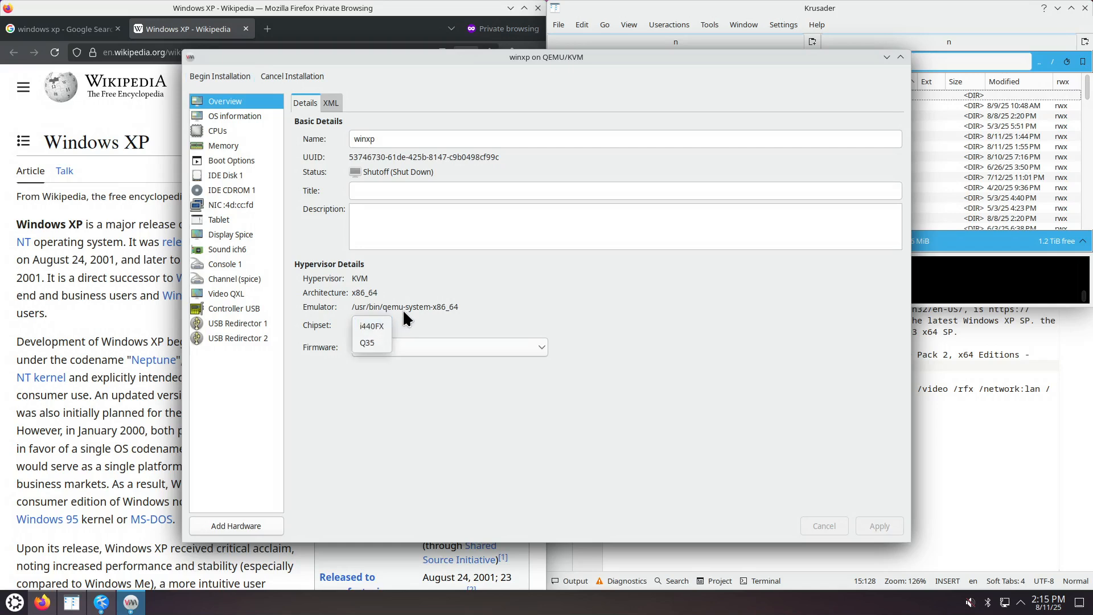
click(402, 308)
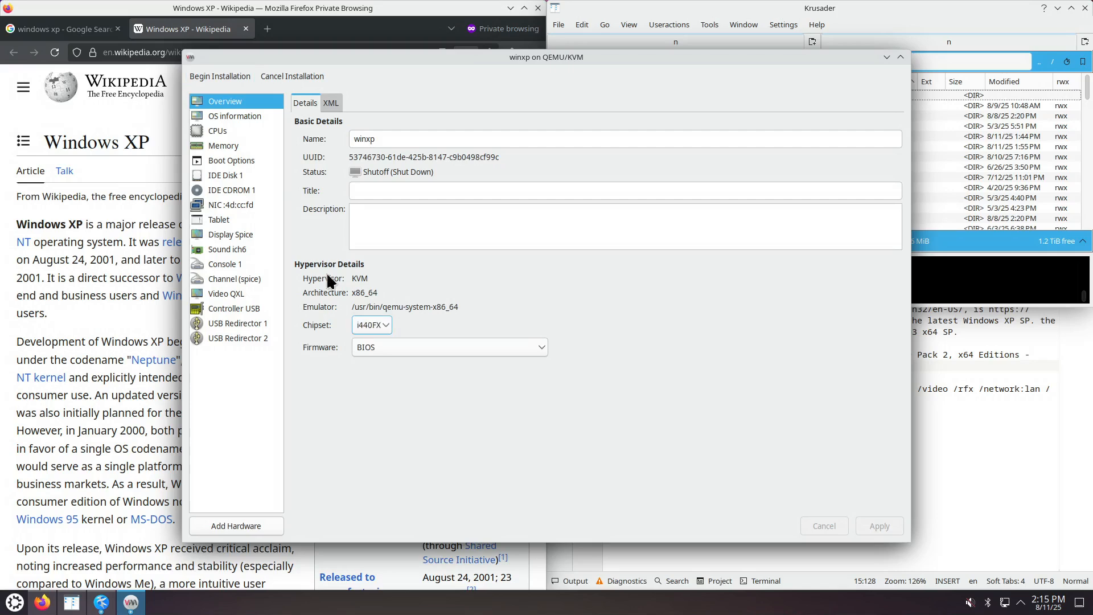
Set a manual CPU topology of 1 socket with 4 cores and apply it.
click(255, 116)
click(241, 132)
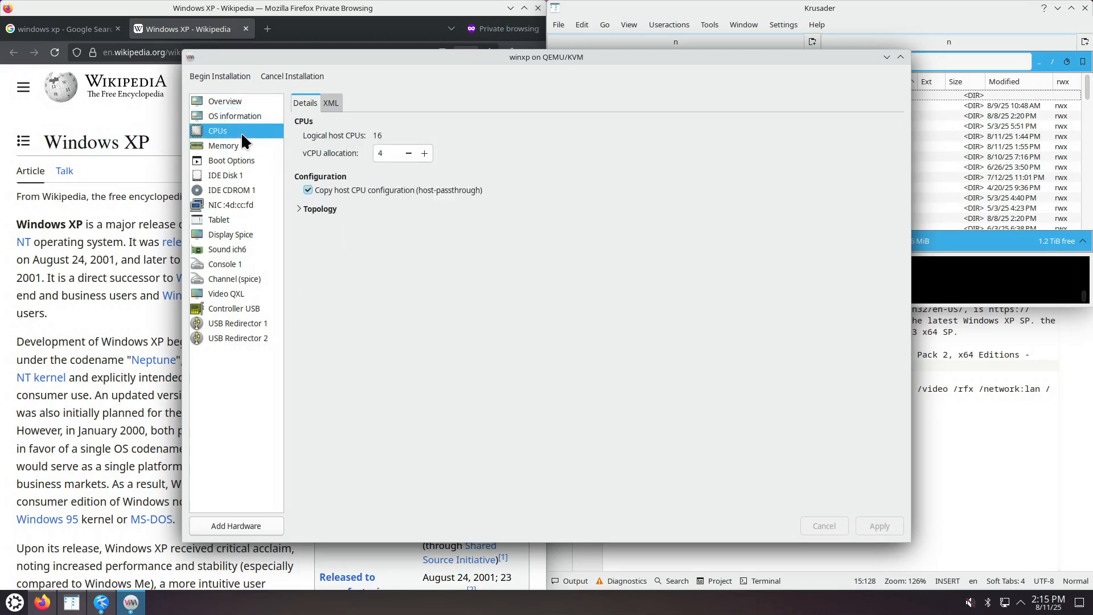
click(300, 210)
click(315, 220)
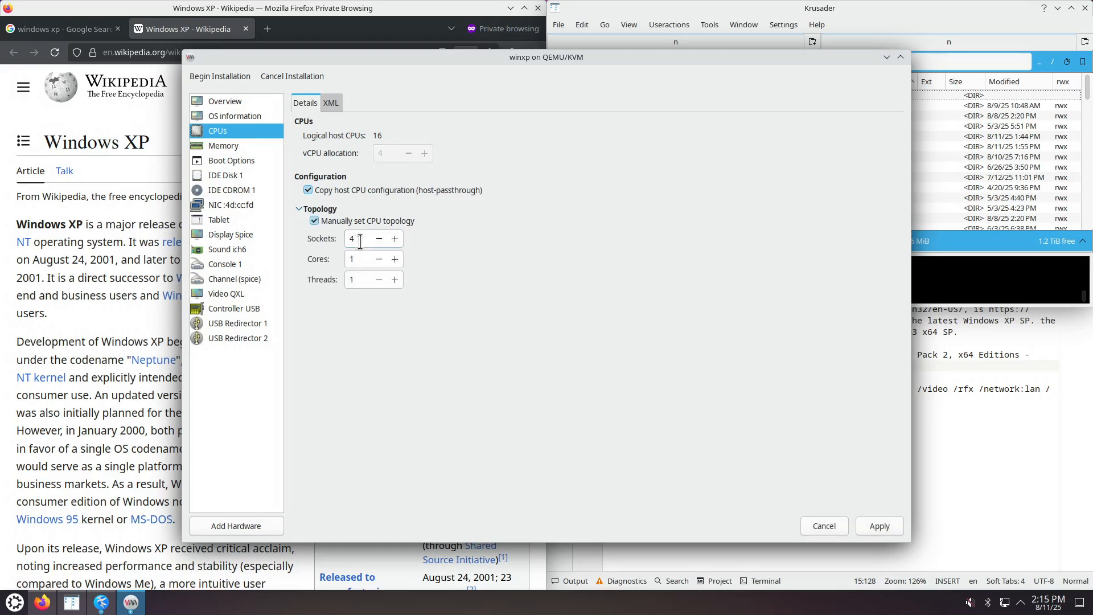
double_click(346, 240)
text(1)
key(Tab)
text(4)
click(878, 524)
Review the memory, boot options, virtual disk and CD-ROM ISO settings.
click(239, 147)
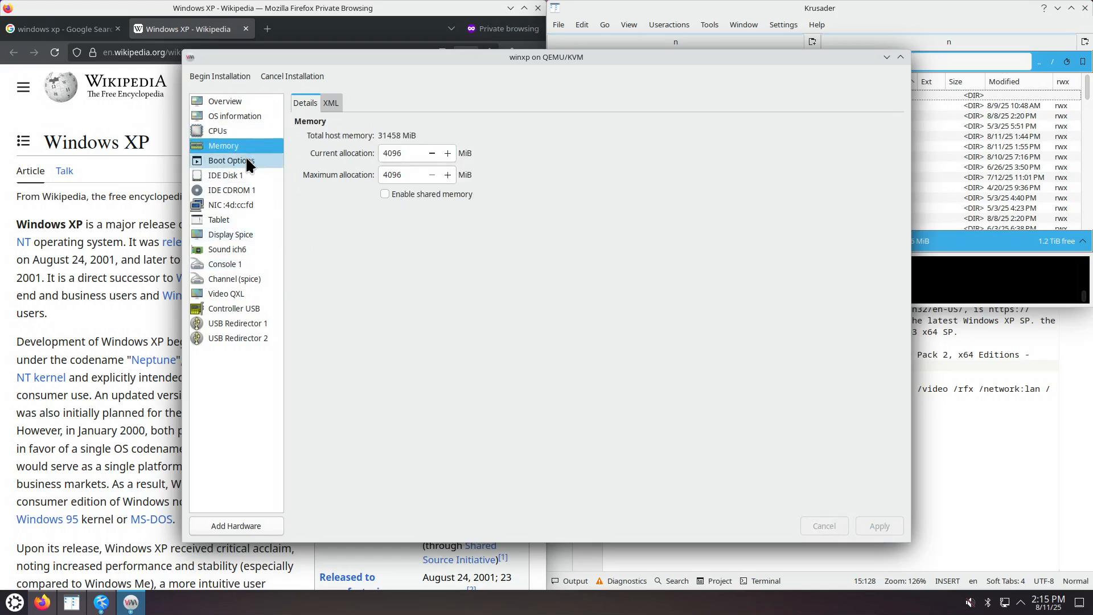
click(246, 160)
click(243, 173)
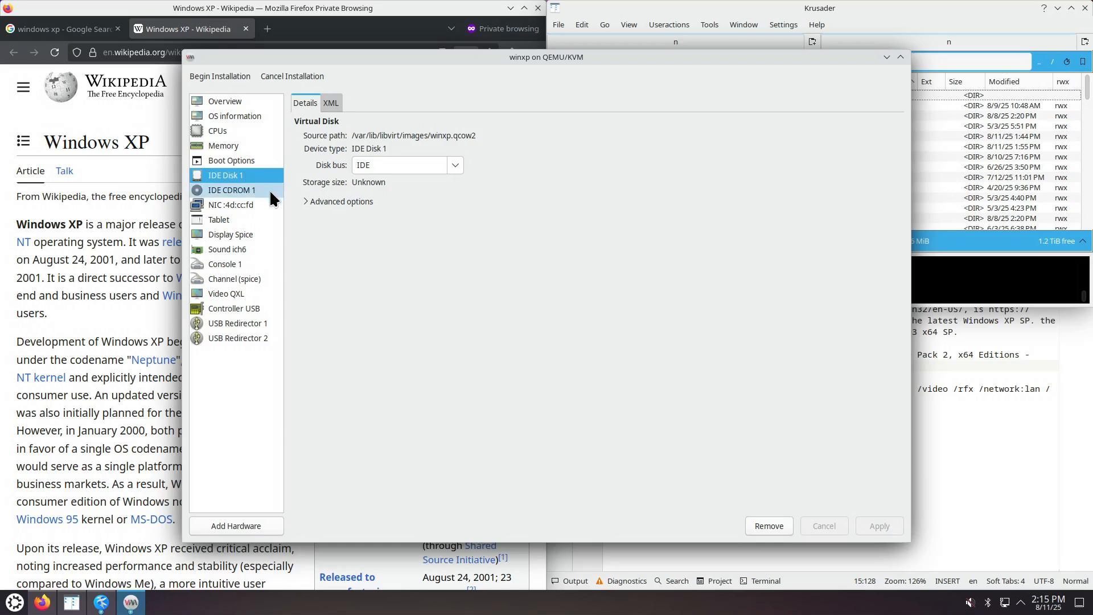
click(239, 188)
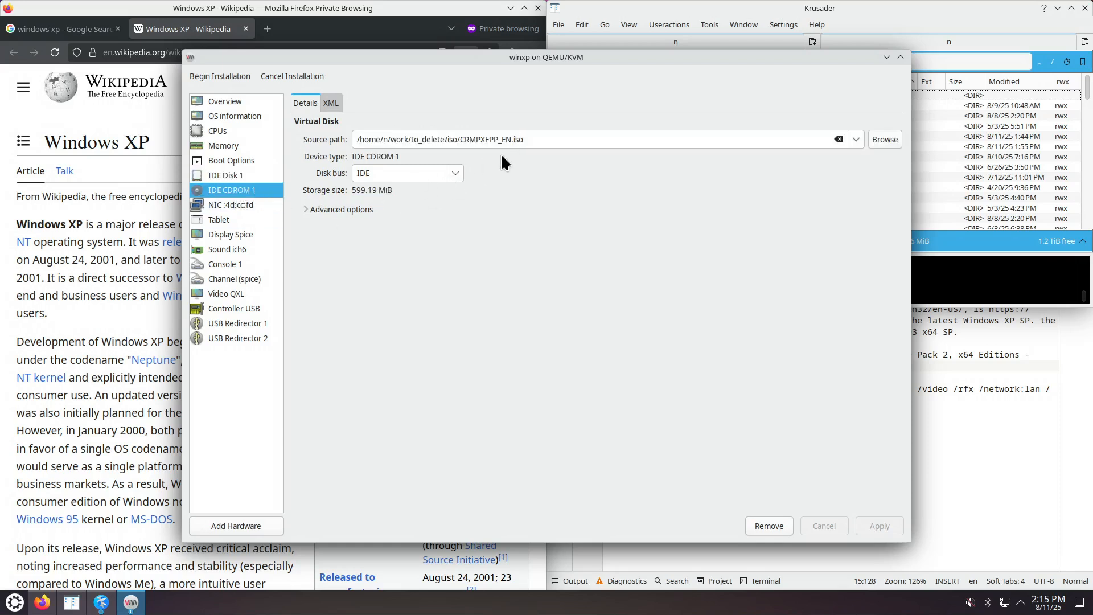
Check the NIC's device model choices (e1000, rtl8139, virtio) and keep e1000.
click(248, 200)
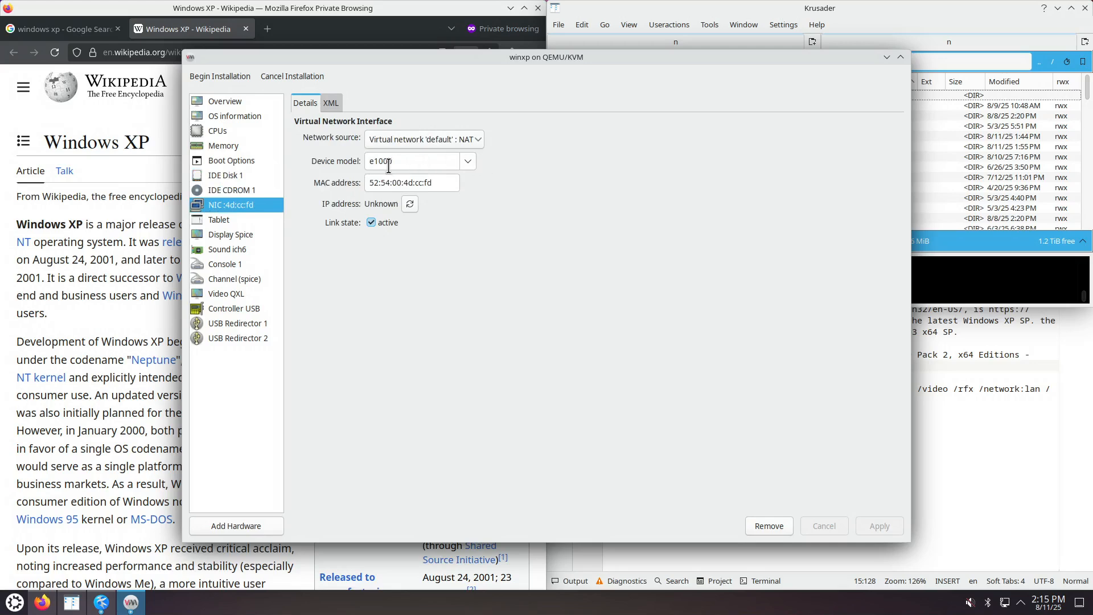
click(468, 161)
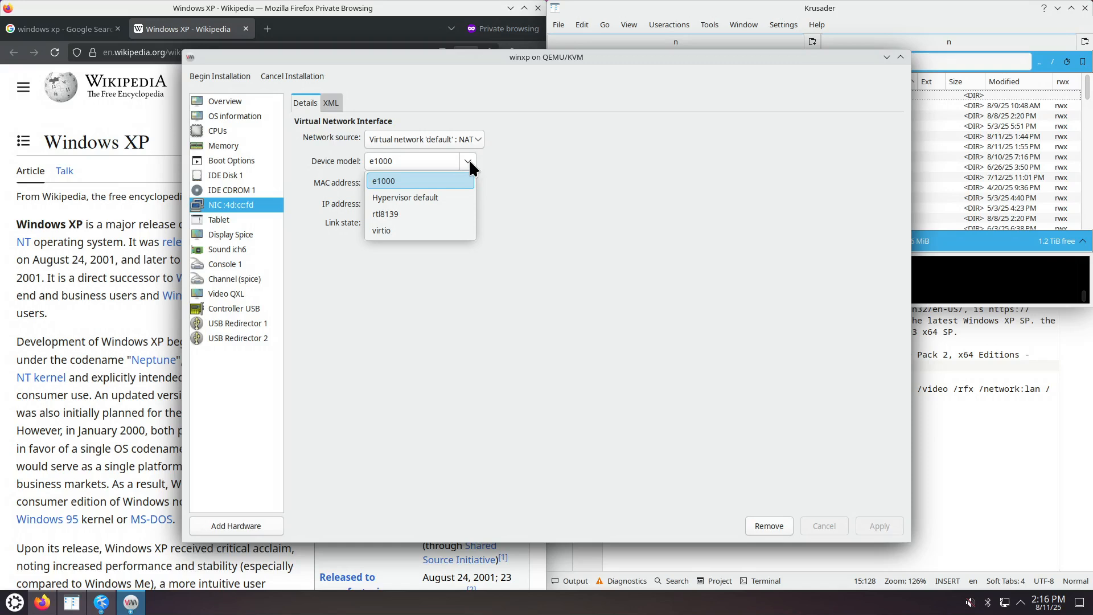
click(468, 161)
click(468, 161)
click(469, 161)
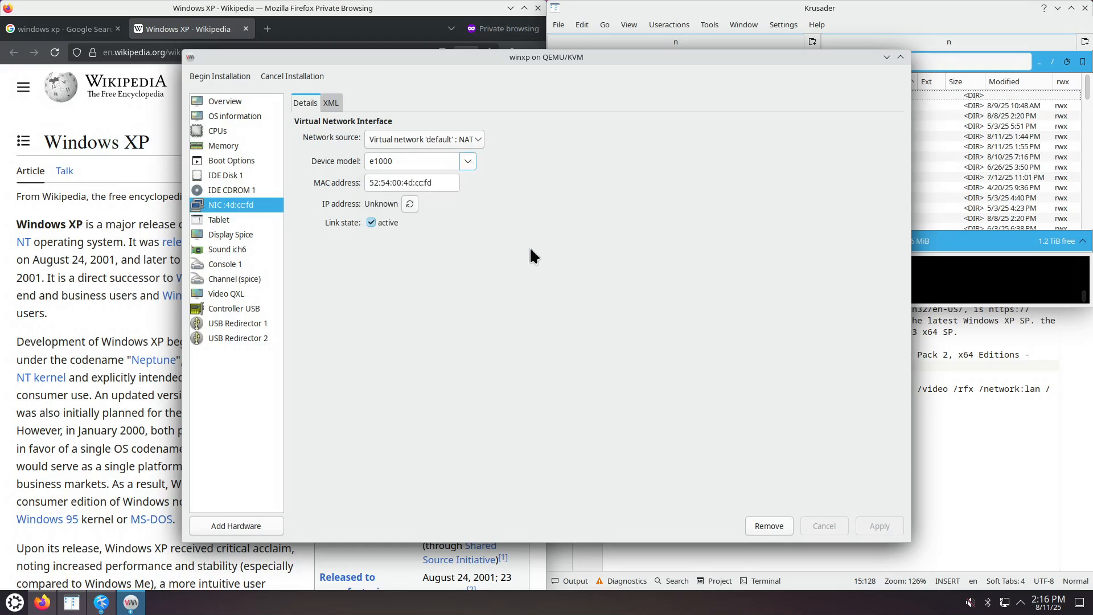
Begin the installation, minimize Krusader, and move the winxp console window left.
click(238, 75)
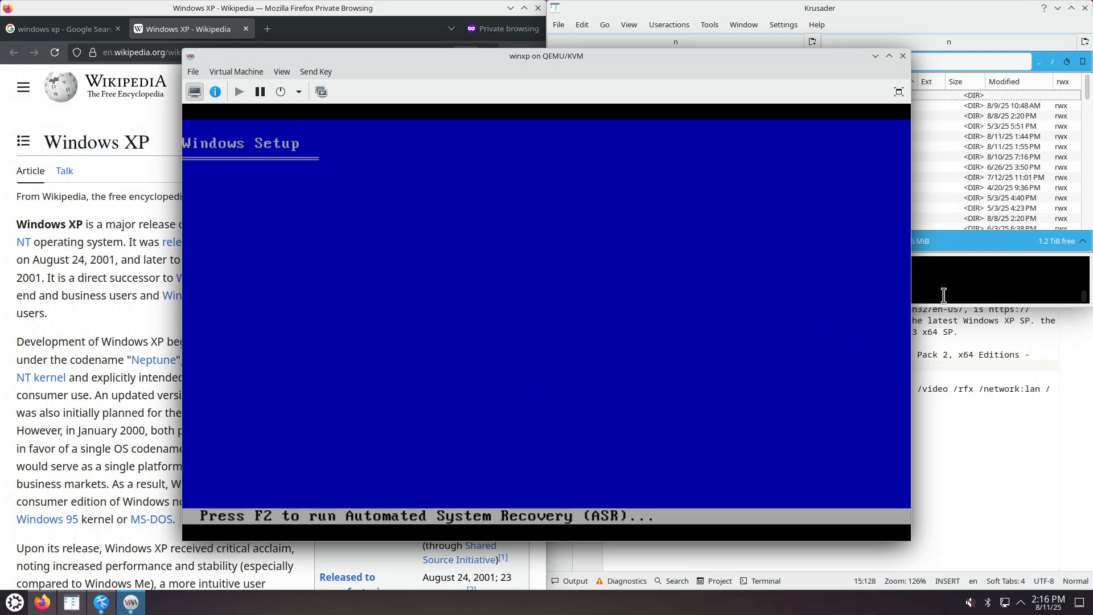
click(1058, 9)
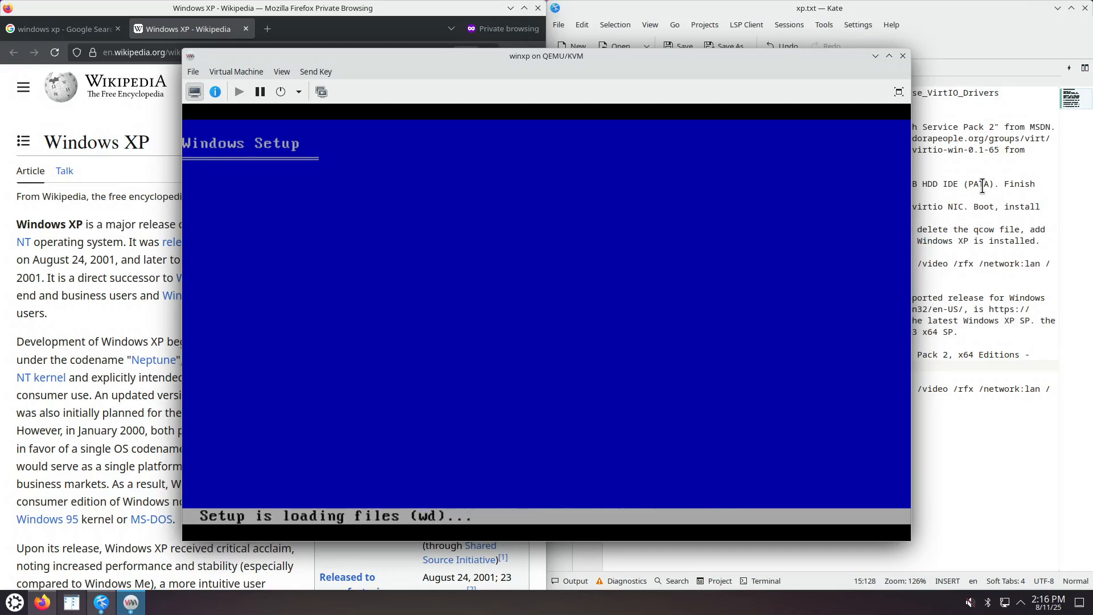
drag(713, 57, 532, 61)
Select the full Proxmox URL on line 1 of xp.txt, then switch to Firefox.
click(879, 169)
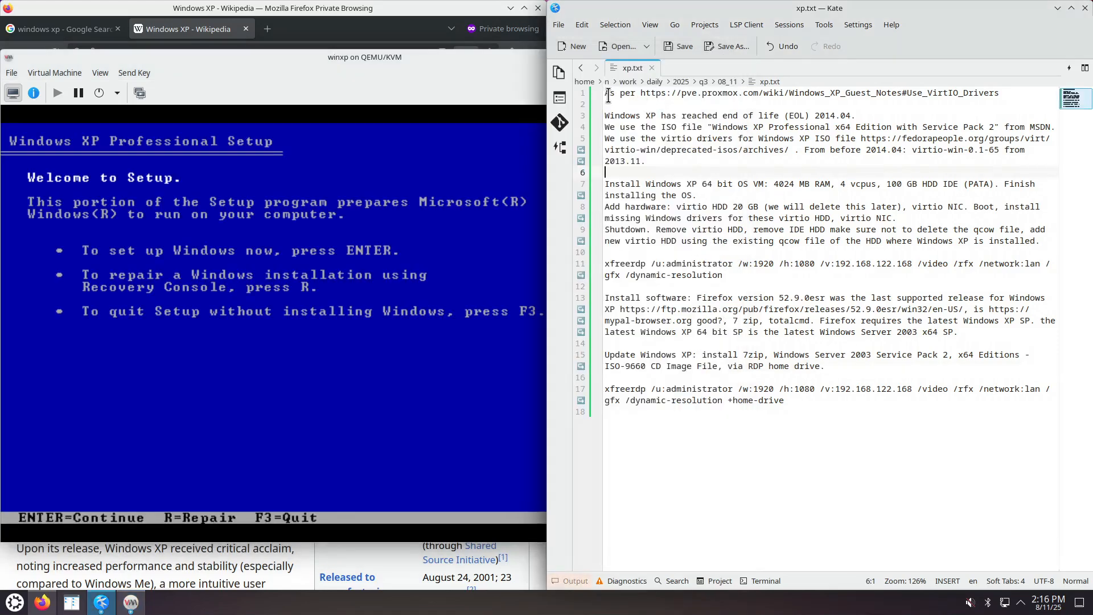
drag(605, 93, 788, 399)
click(830, 403)
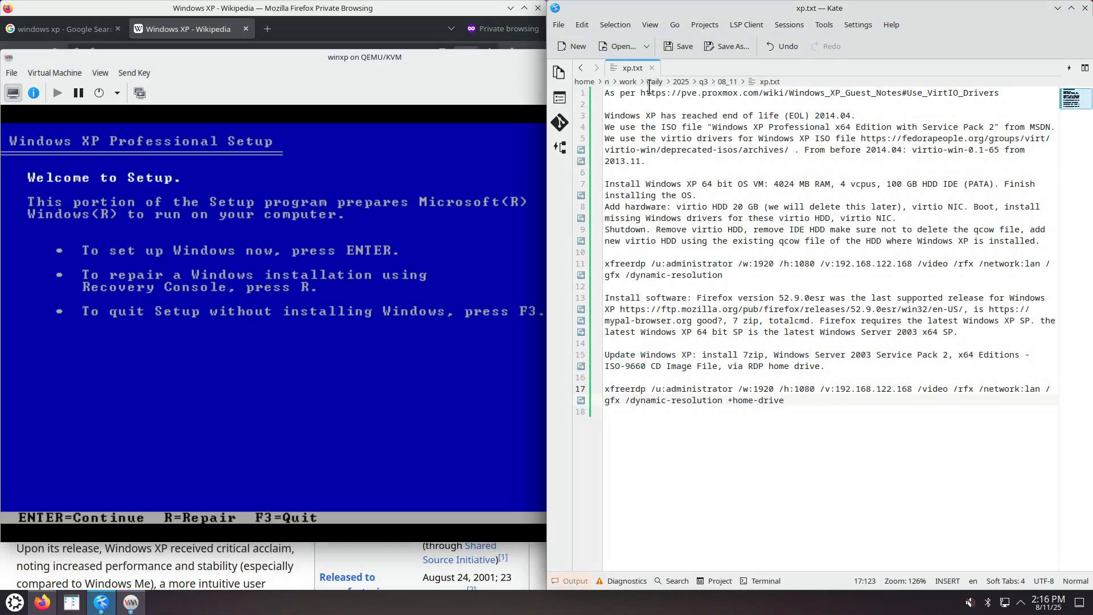
drag(646, 93, 861, 95)
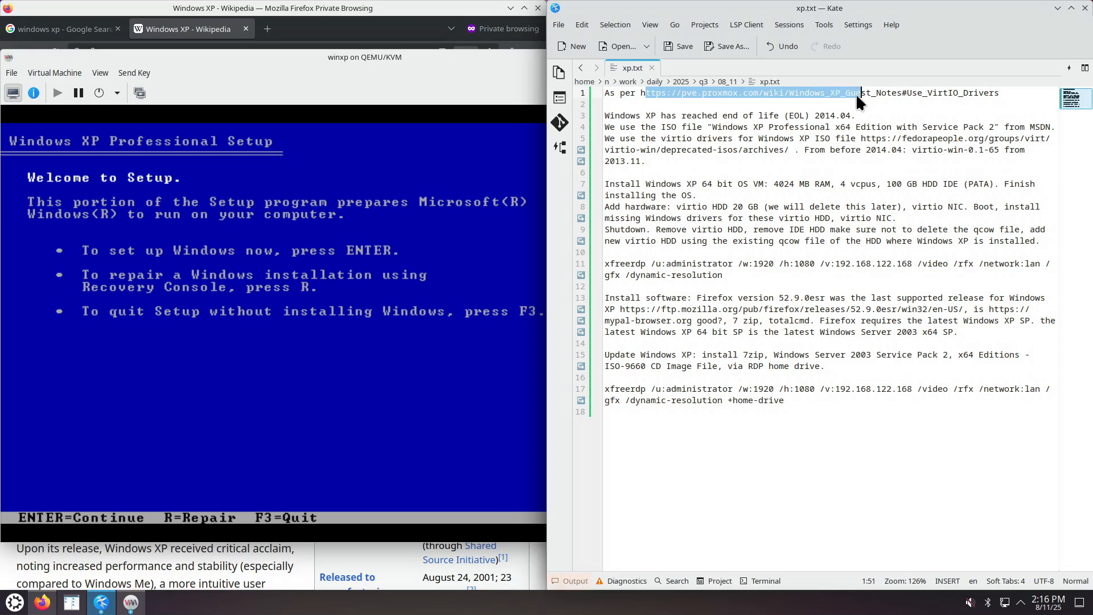
click(763, 116)
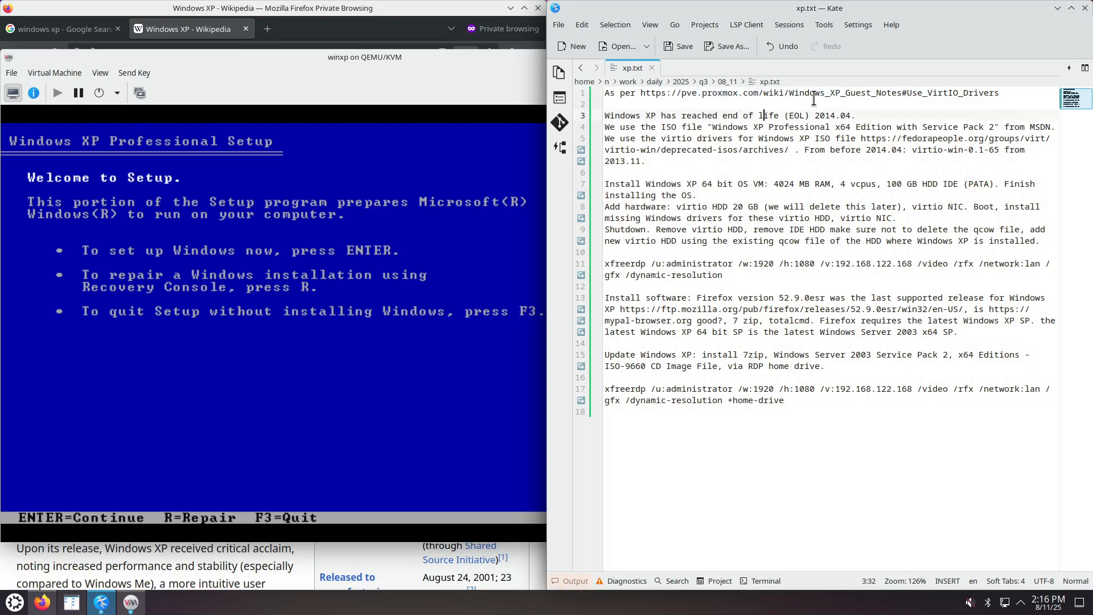
drag(641, 94, 1002, 100)
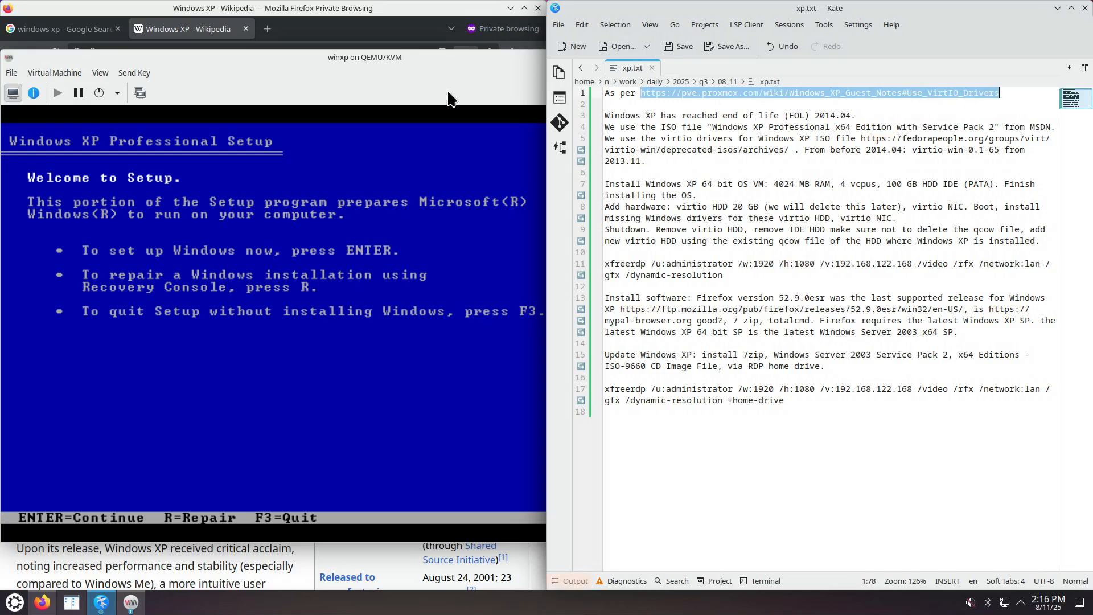
click(371, 30)
Open the selected URL in a new Firefox tab and snap the browser to the right half.
middle_click(367, 29)
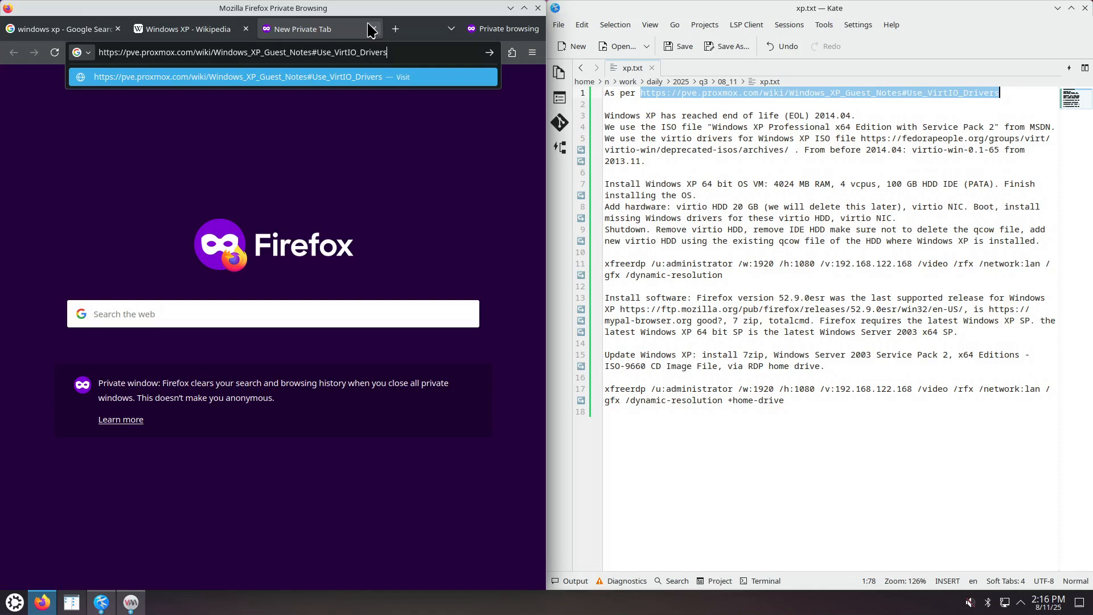
key(super+Right)
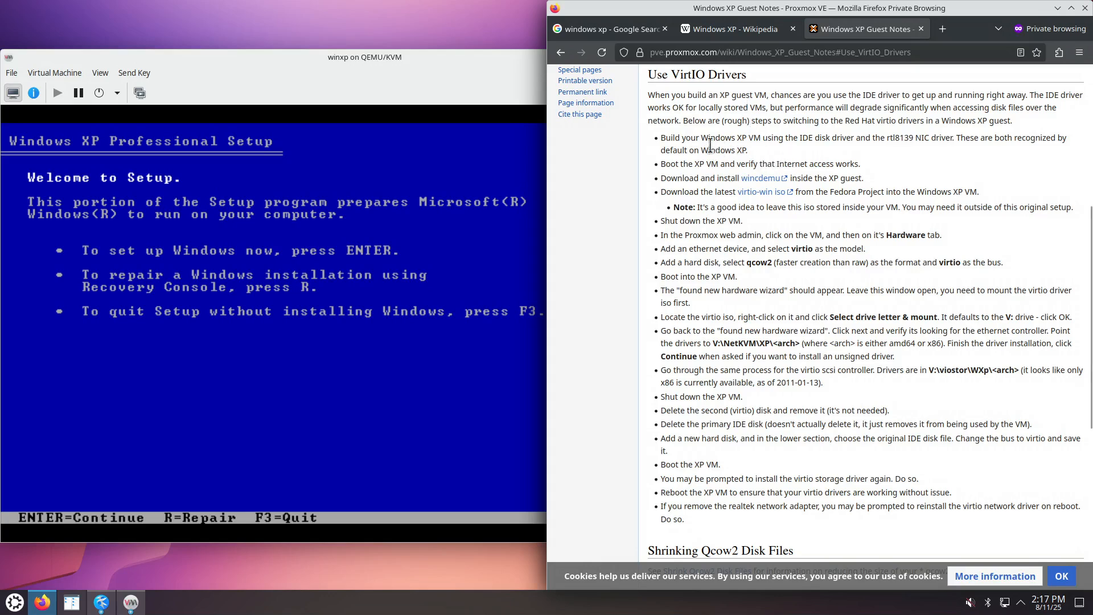
Highlight 'Windows XP VM', 'IDE disk driver', 'rtl8139 NIC driver' and the Internet-access step.
drag(704, 139, 769, 142)
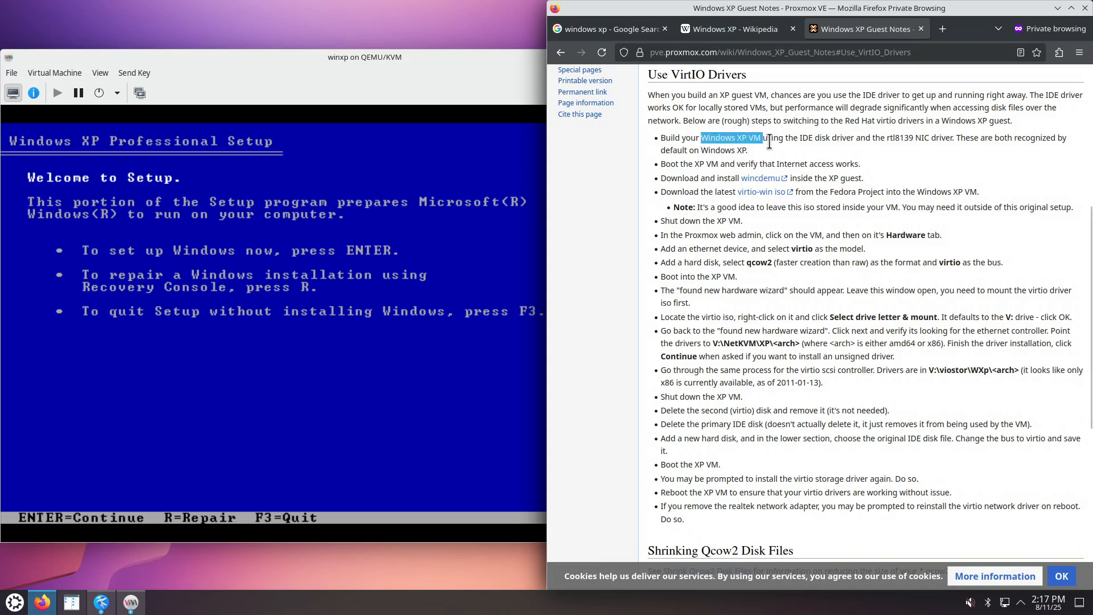
drag(803, 139, 846, 140)
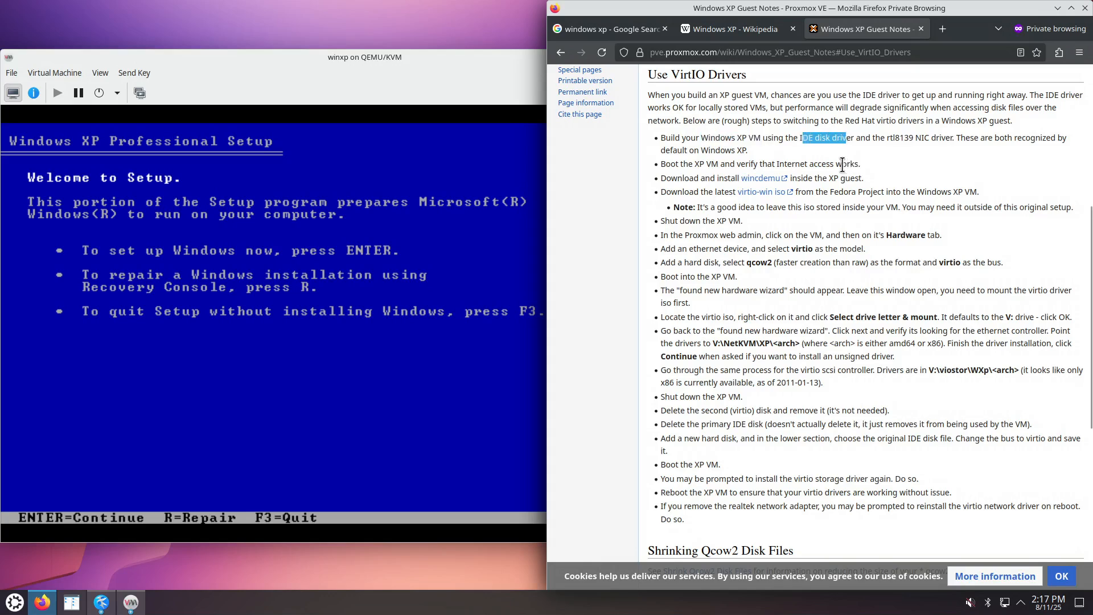
drag(887, 139, 950, 139)
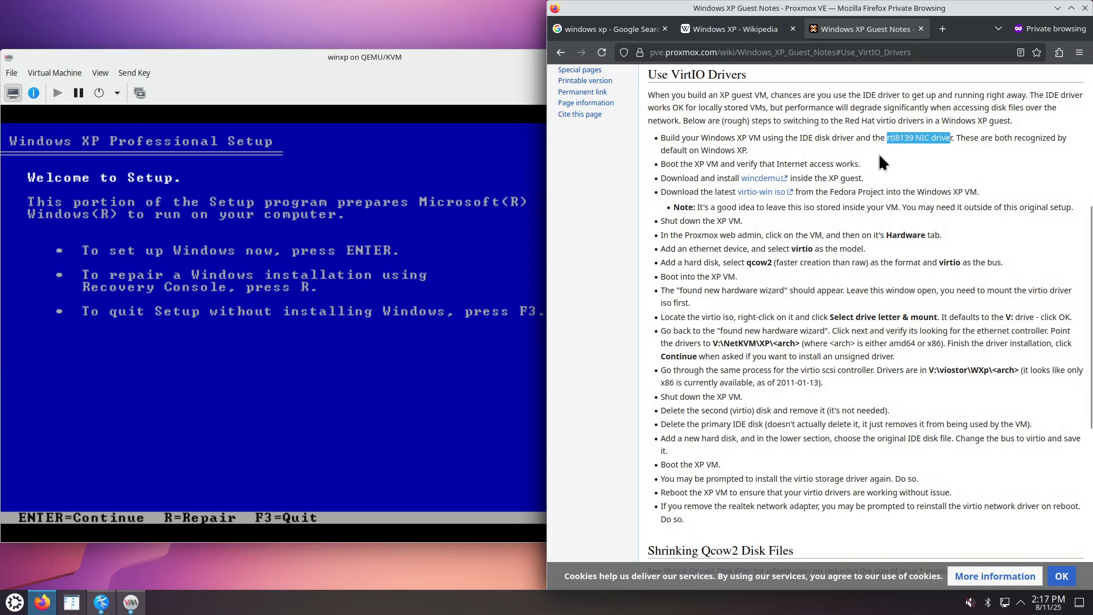
drag(748, 151, 856, 164)
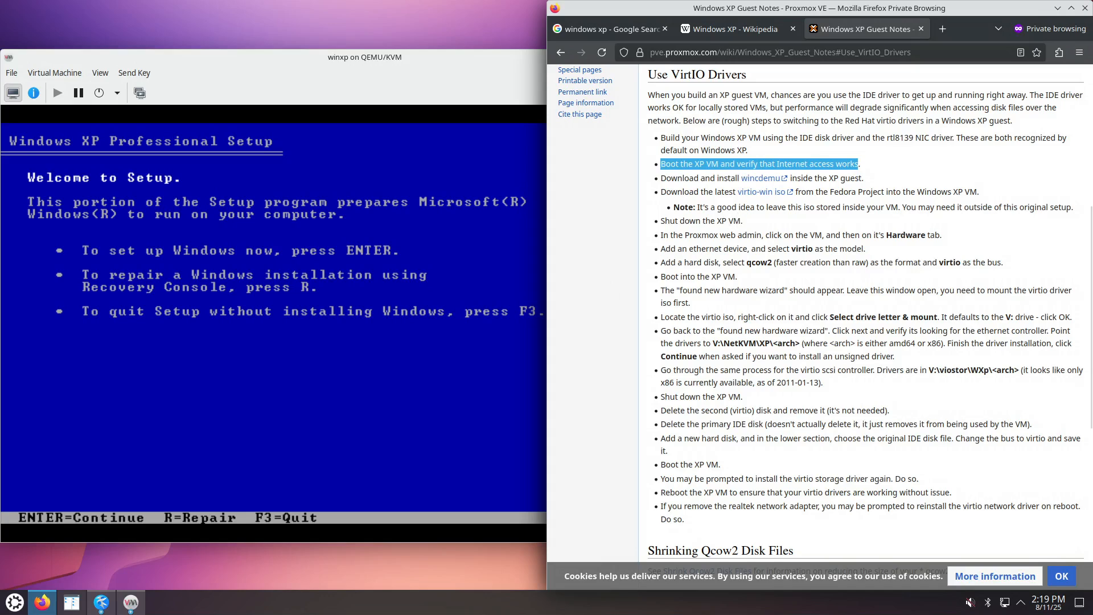
In XP Setup, accept the licence, use the unpartitioned space, and highlight quick NTFS formatting.
click(433, 273)
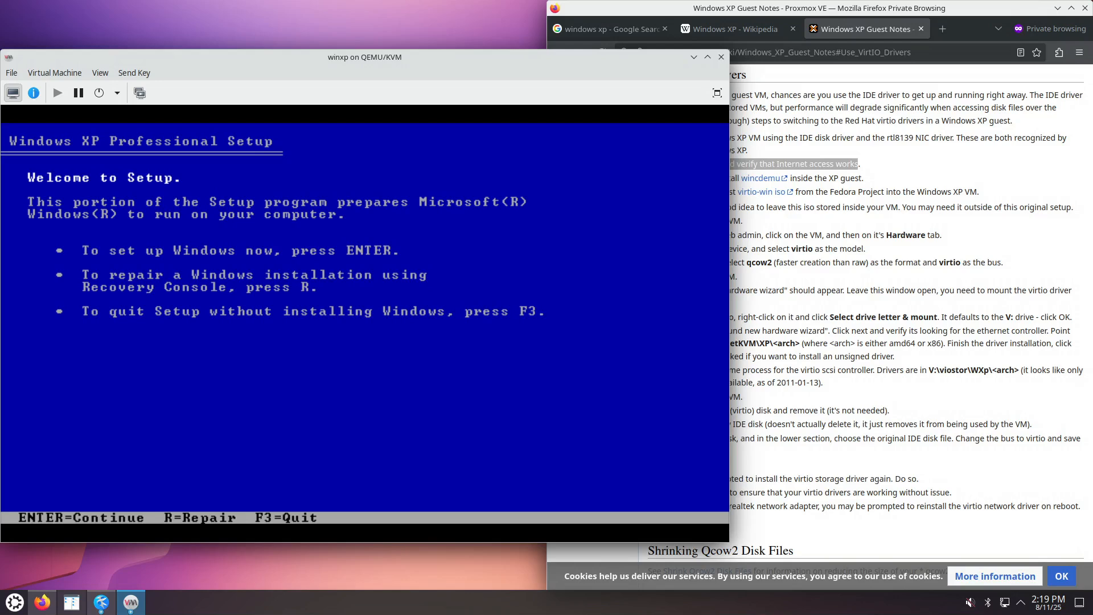
click(101, 602)
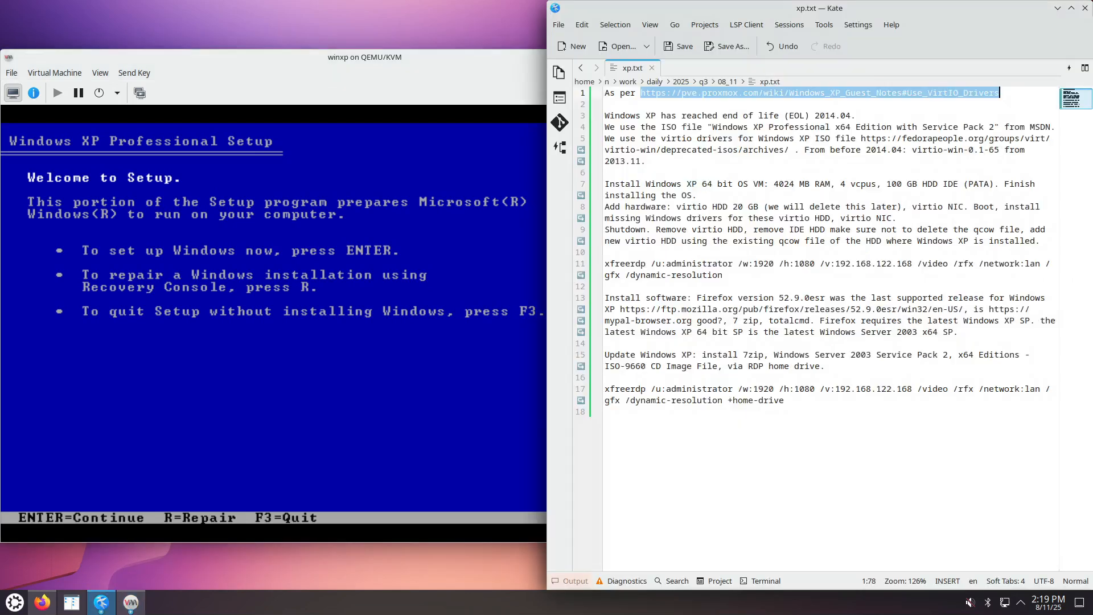
click(445, 60)
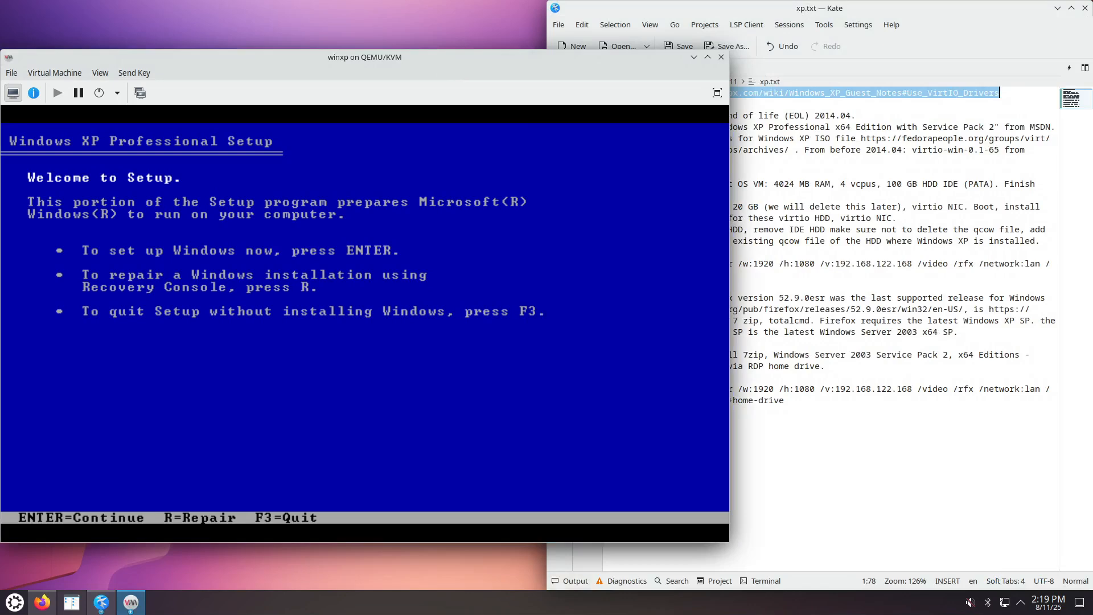
key(Return)
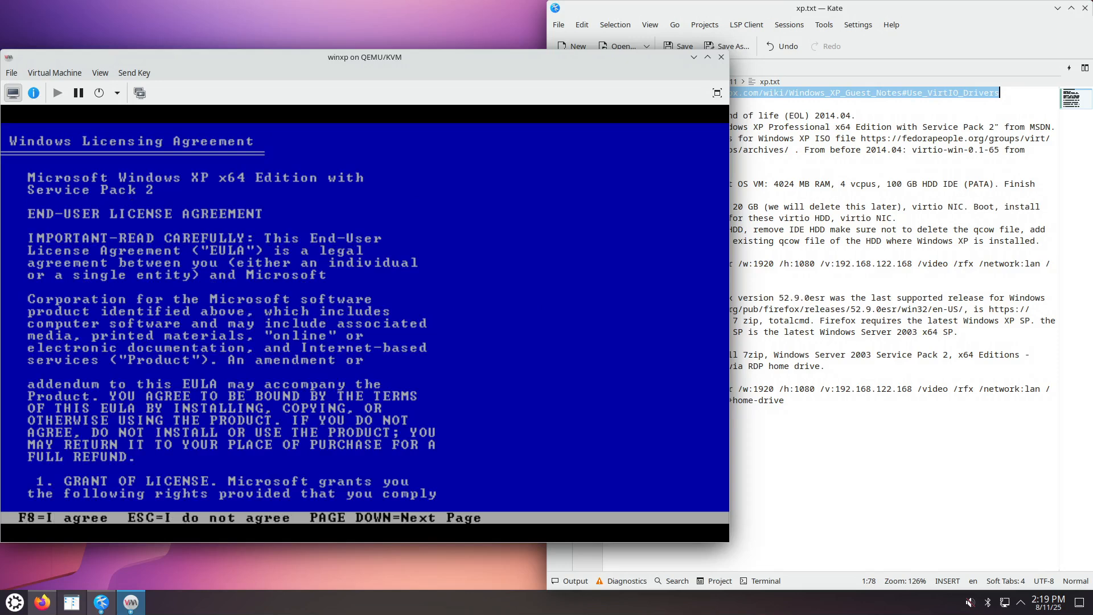
key(F8)
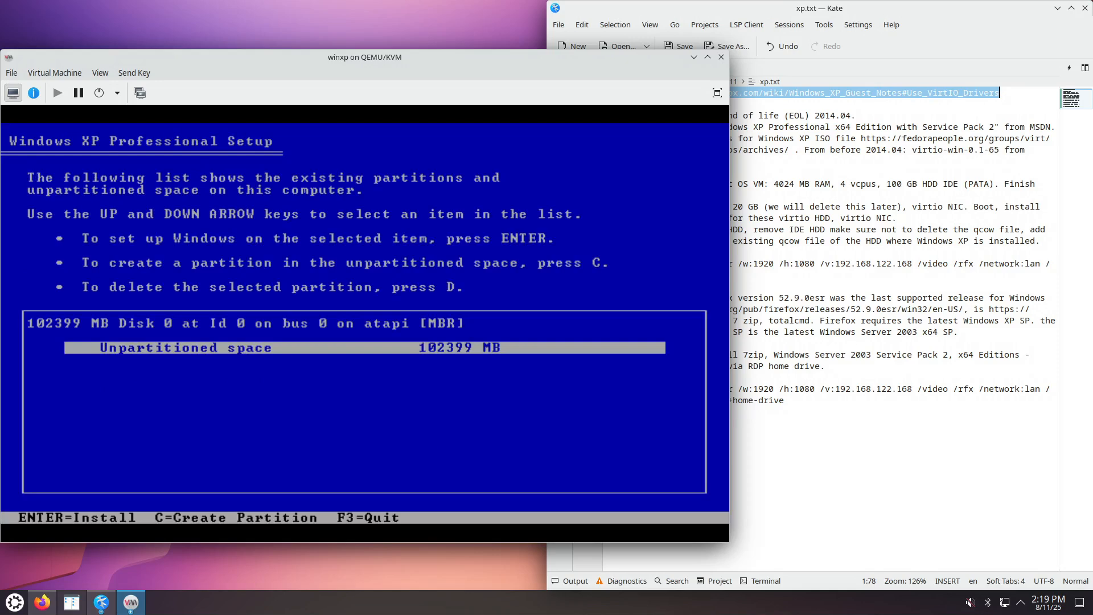
key(Return)
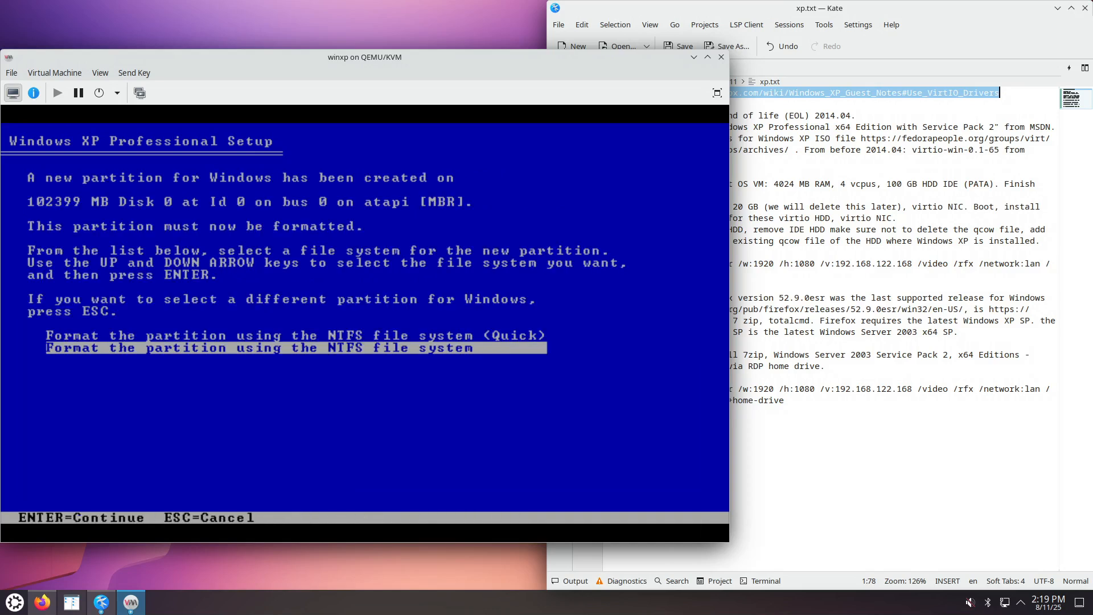
key(Up)
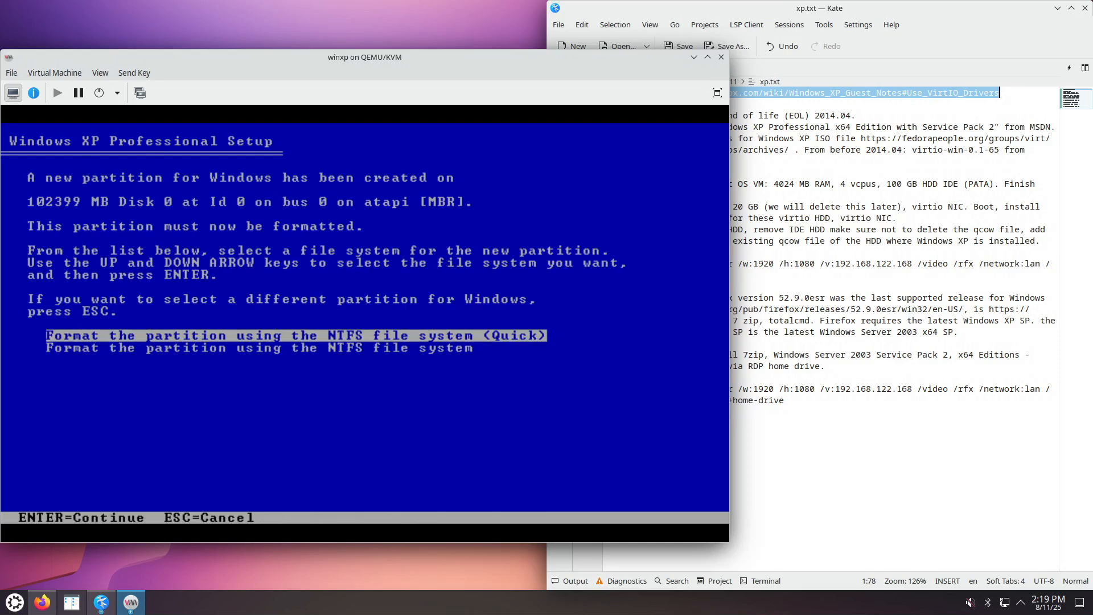
Start the quick NTFS format, then switch to winxp's hardware details view.
key(Return)
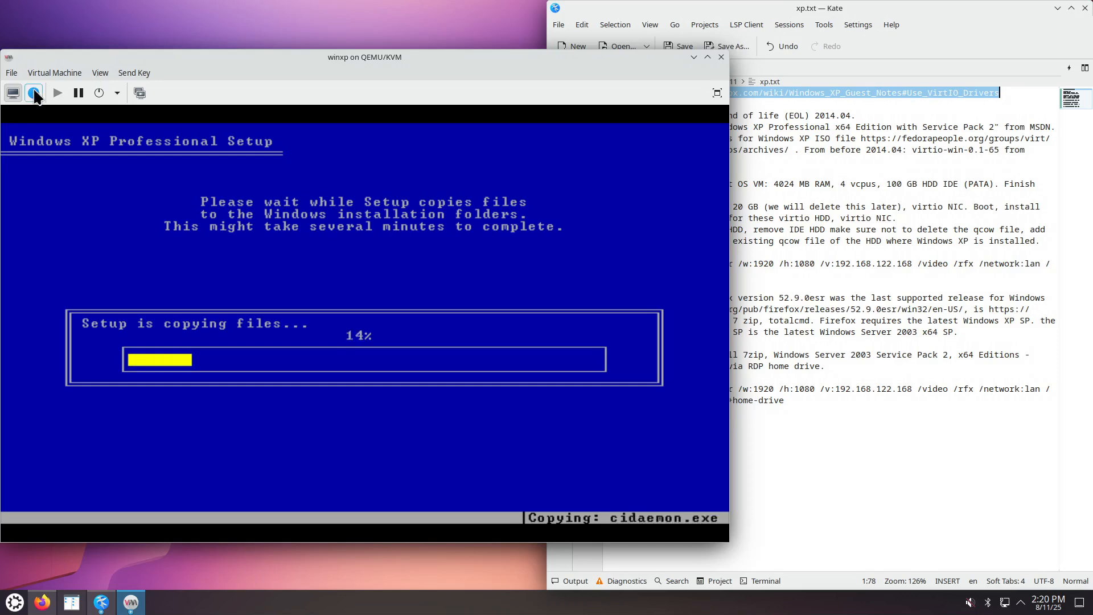
click(34, 92)
click(57, 133)
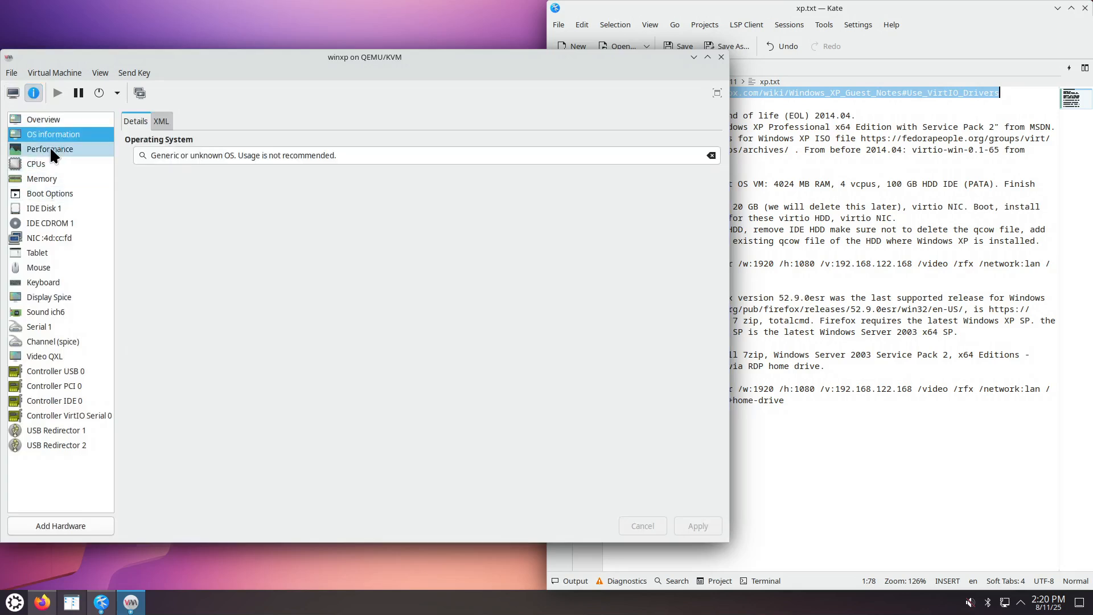
click(44, 153)
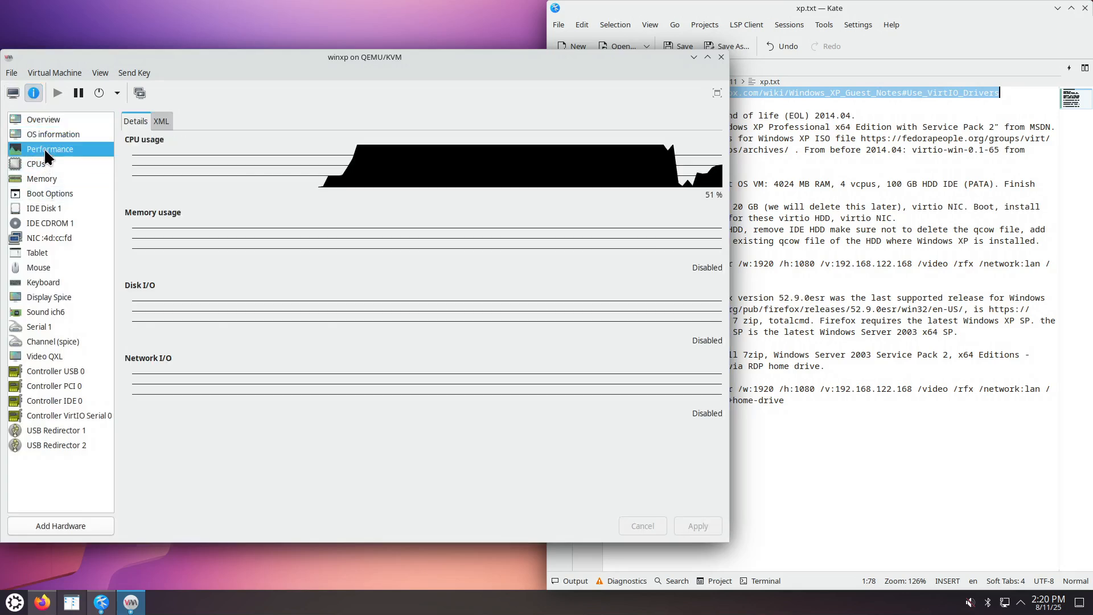
click(37, 162)
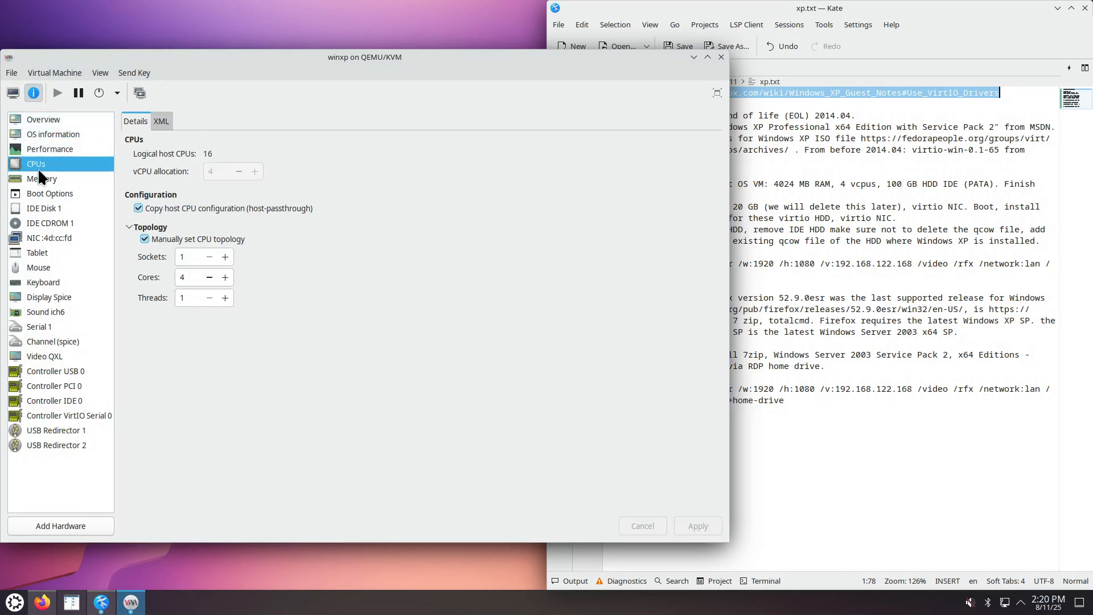
click(38, 177)
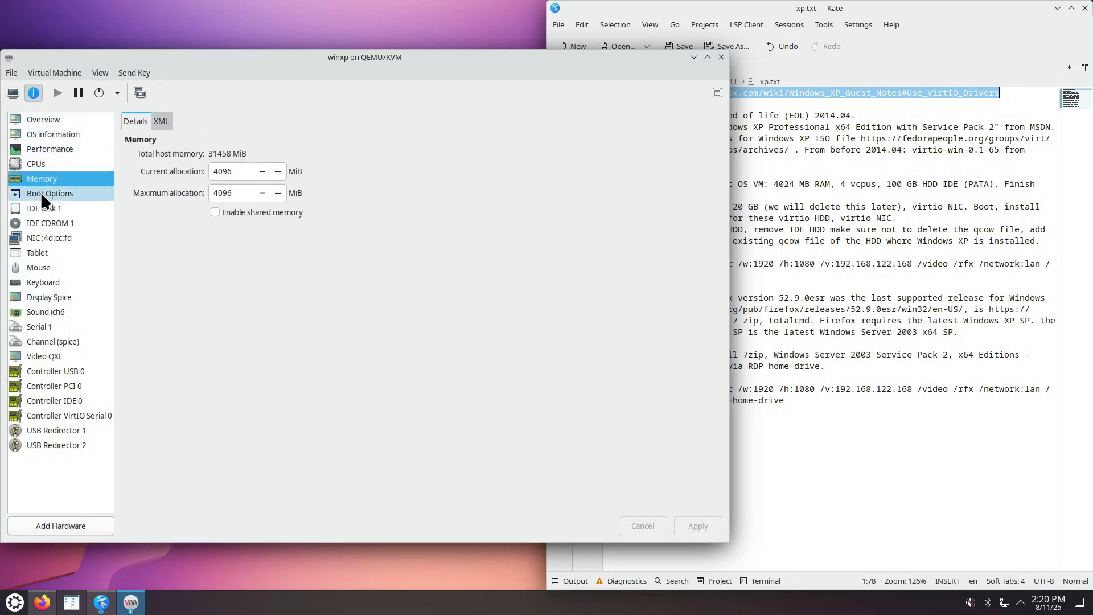
click(42, 203)
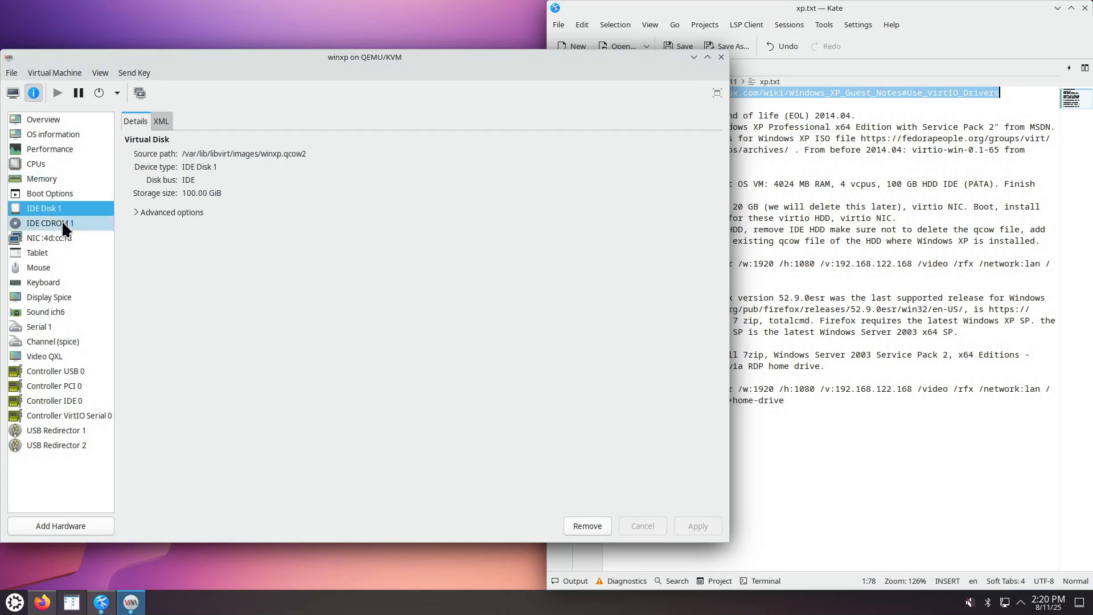
click(62, 223)
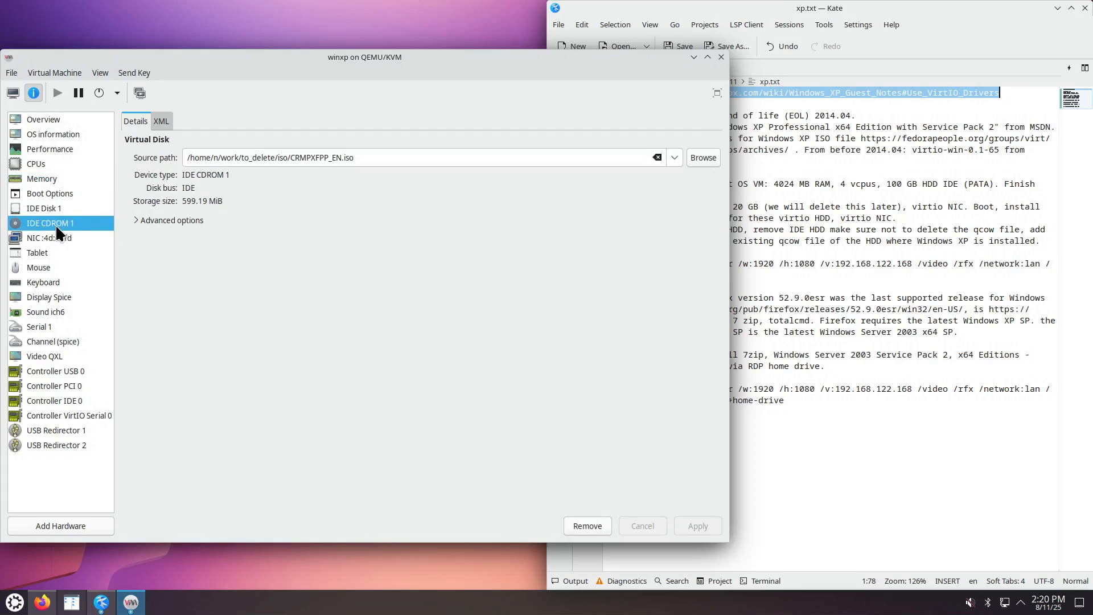
click(12, 93)
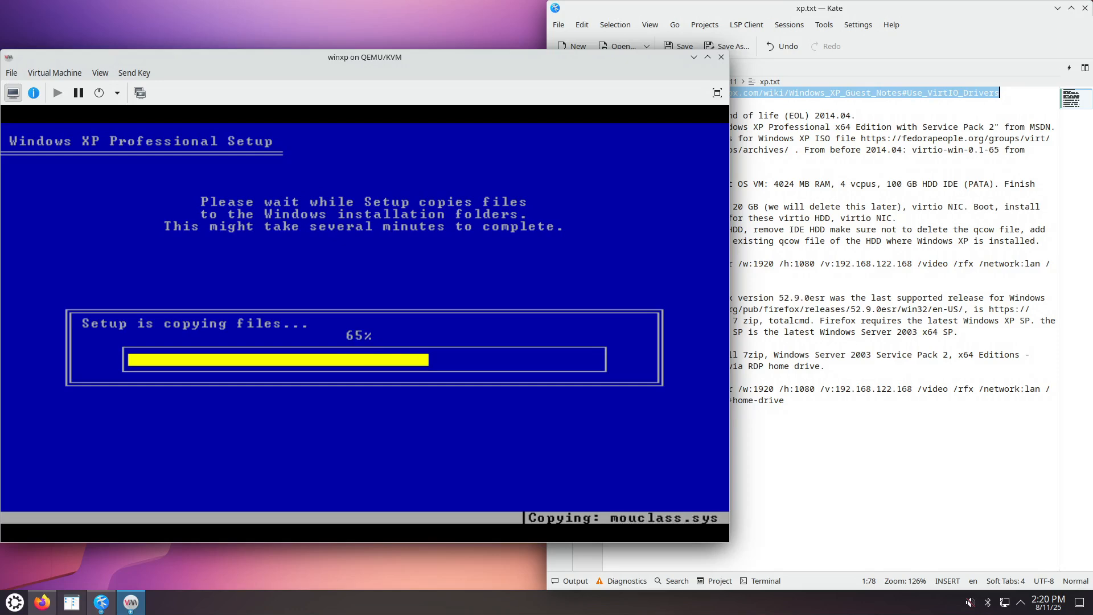
Undock the Kate notes window, make it narrower and taller, then restart the XP guest immediately.
click(872, 126)
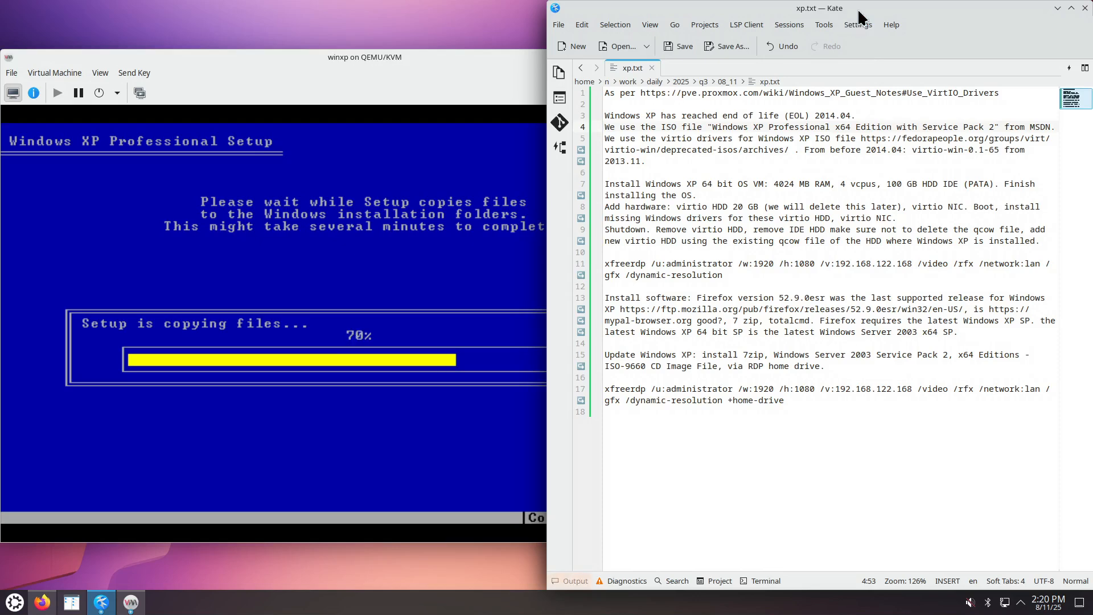
drag(850, 7, 849, 22)
drag(549, 273, 734, 296)
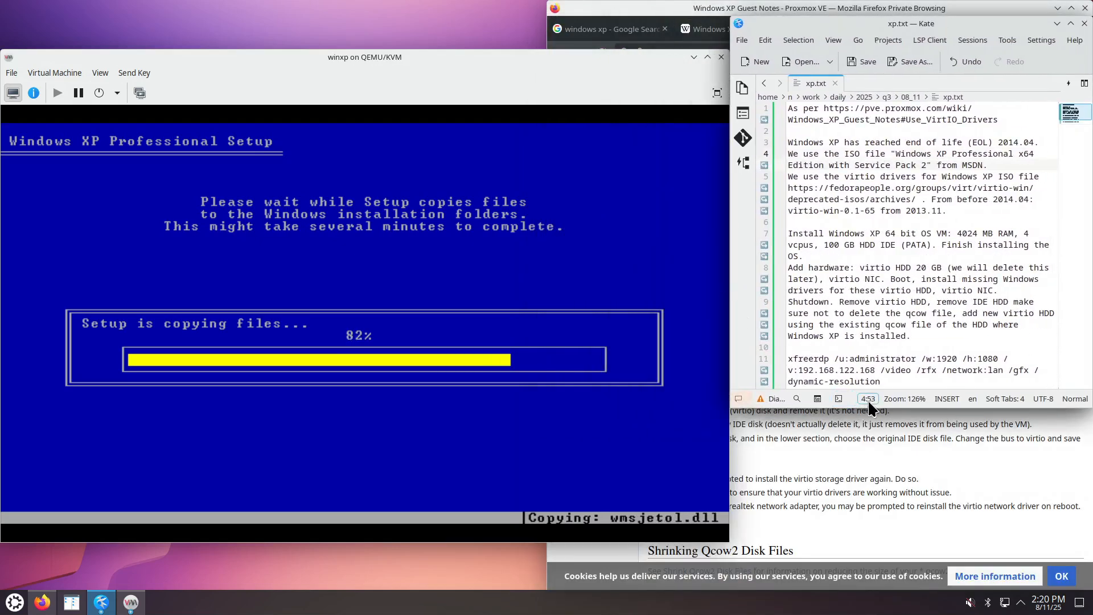
drag(878, 407, 870, 561)
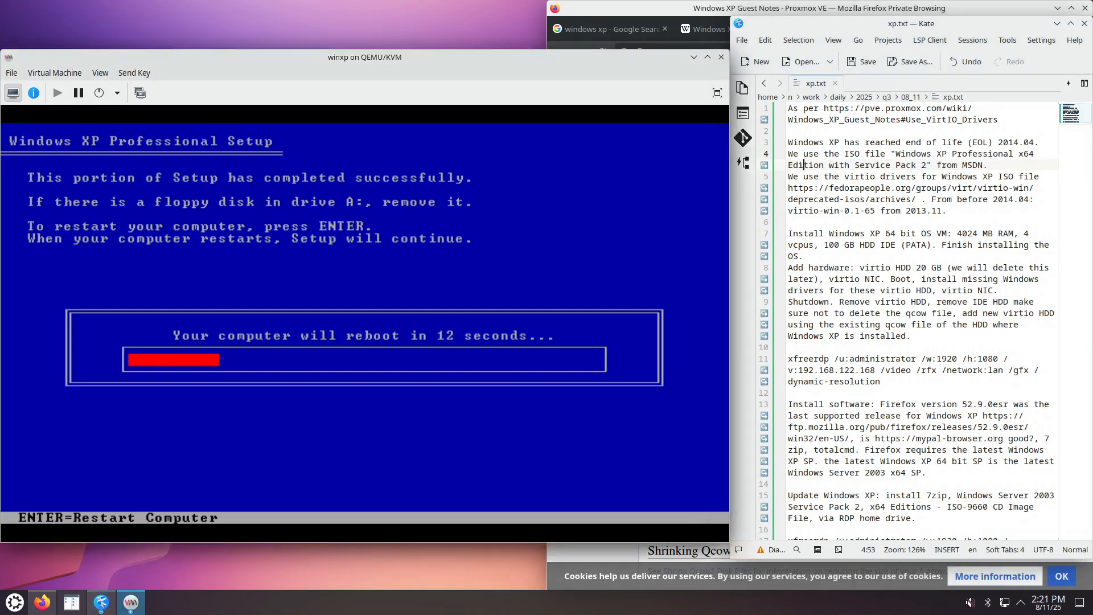
key(Return)
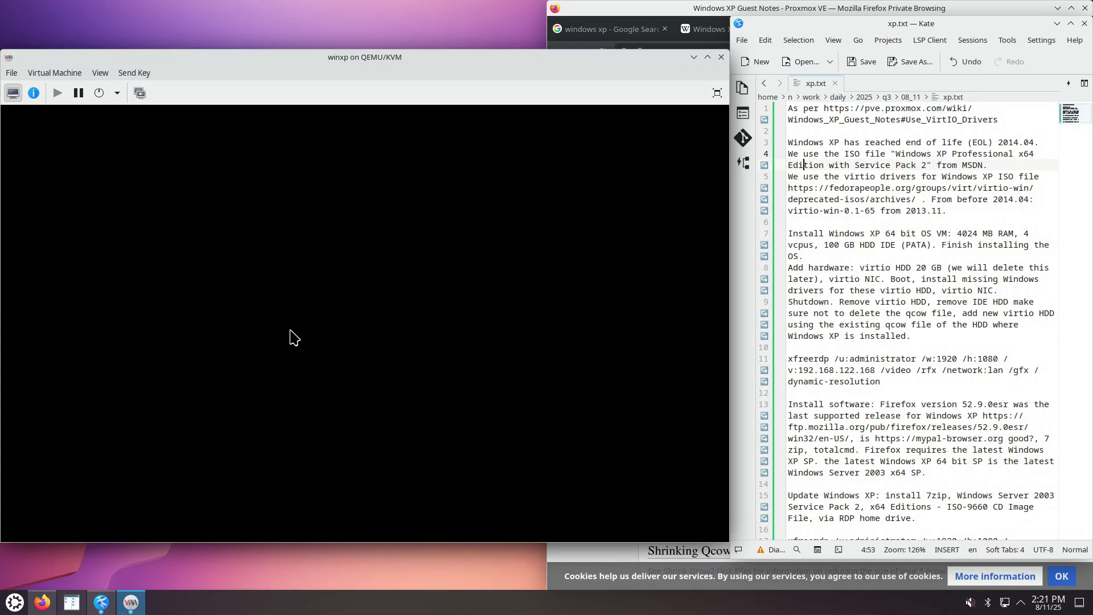
click(32, 94)
Inspect the IDE CD-ROM drive's media, glancing back at the guest display in between.
click(73, 223)
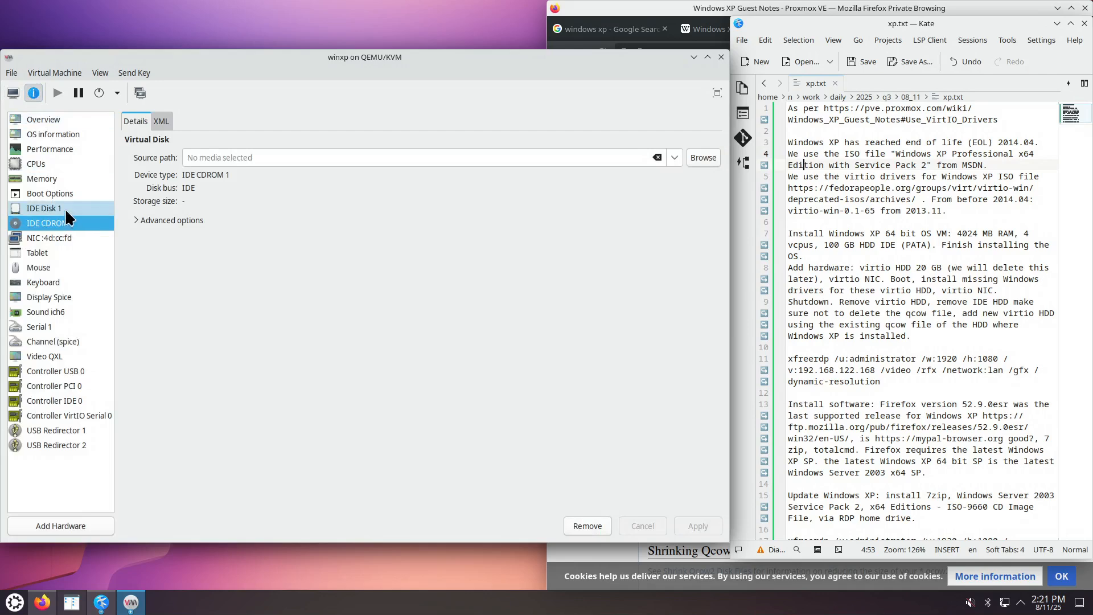
click(14, 94)
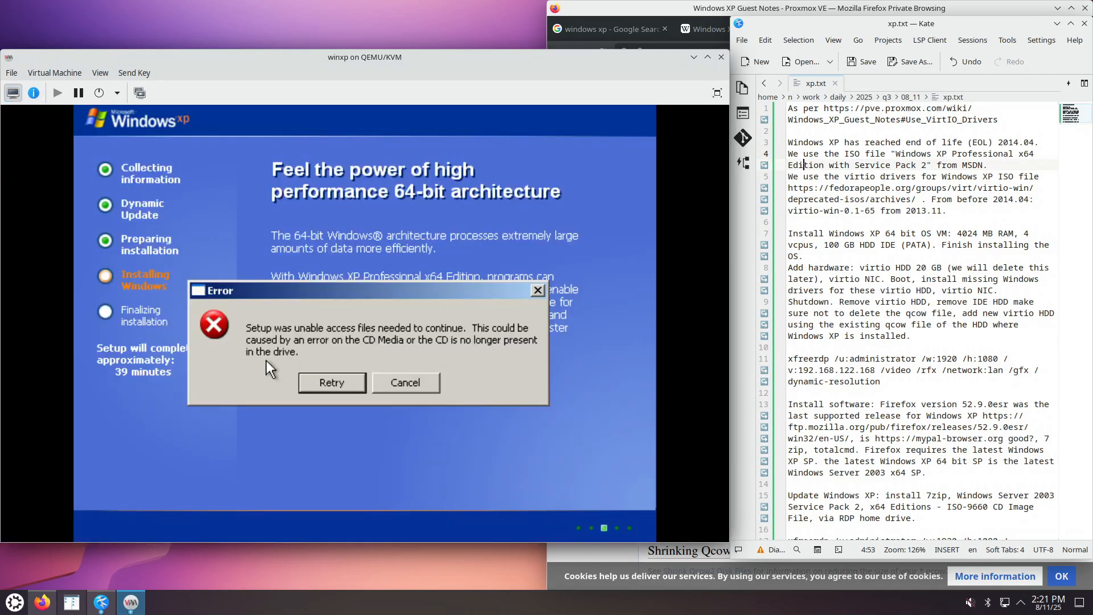
click(38, 97)
Load CRMPXFPP_EN.iso into the IDE CD-ROM drive, apply it, and Retry in XP Setup.
click(67, 223)
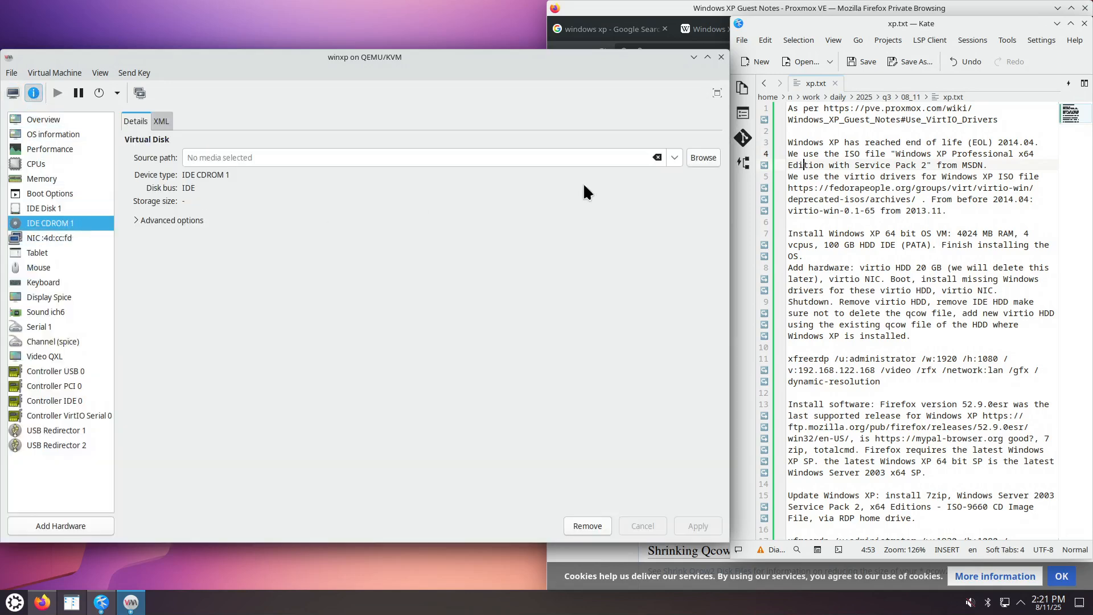
click(675, 158)
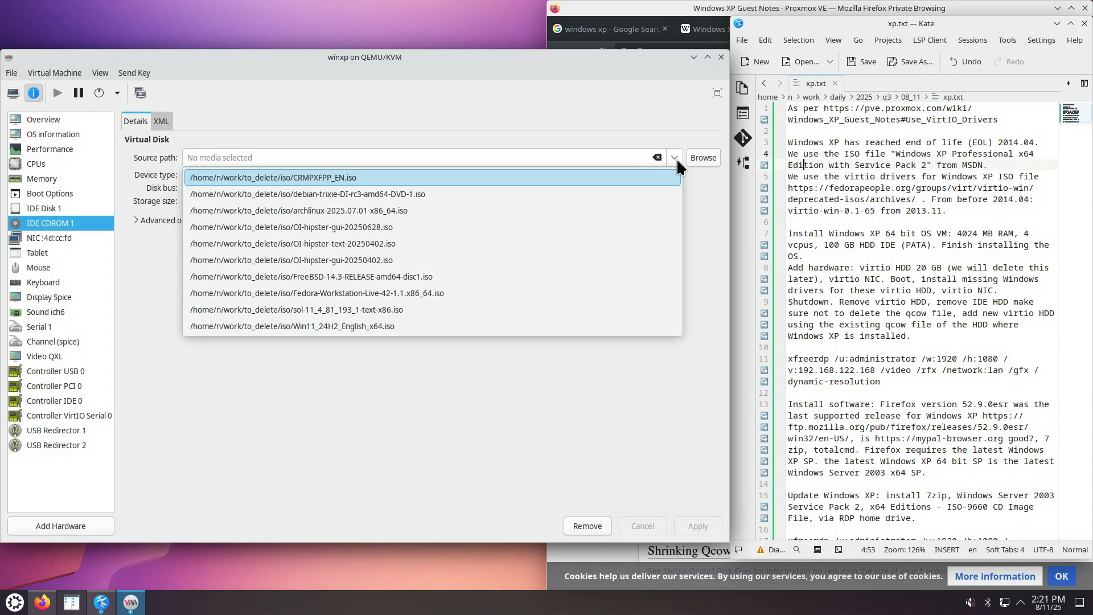
click(397, 177)
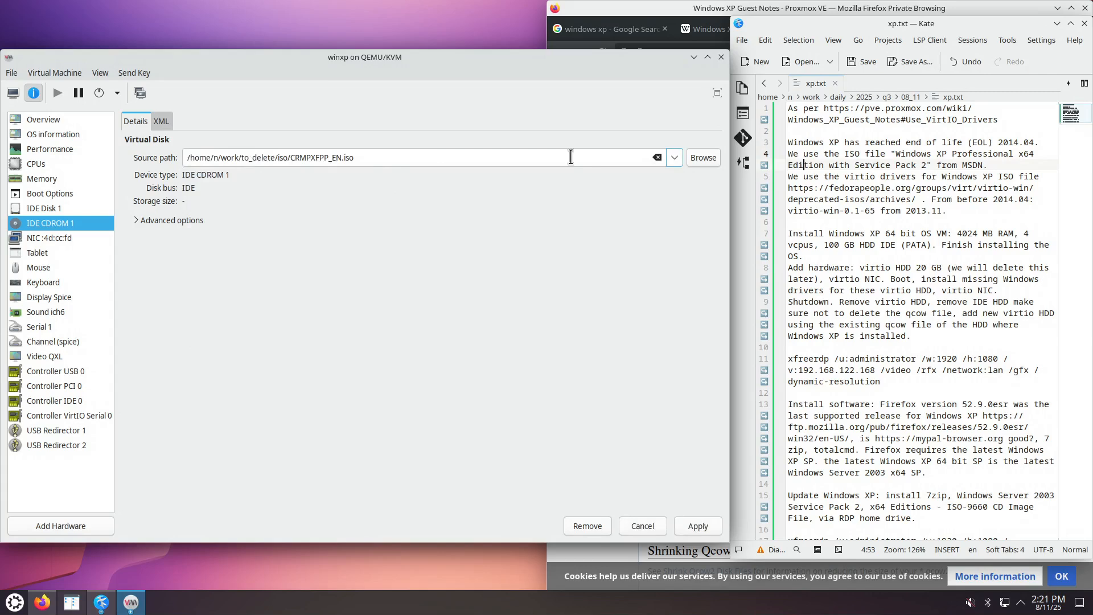
click(698, 523)
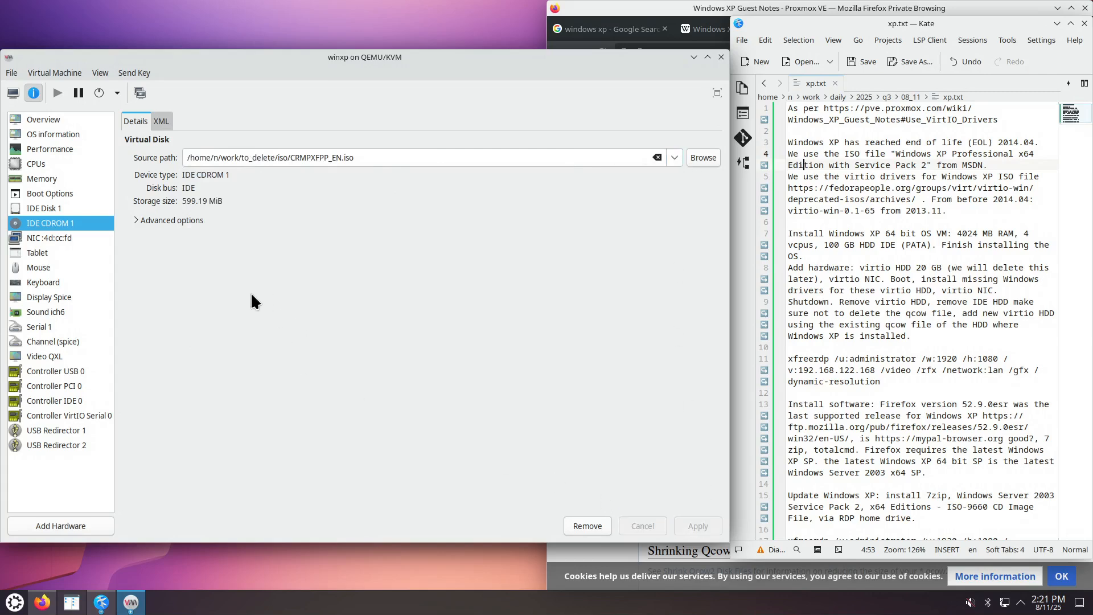
click(13, 93)
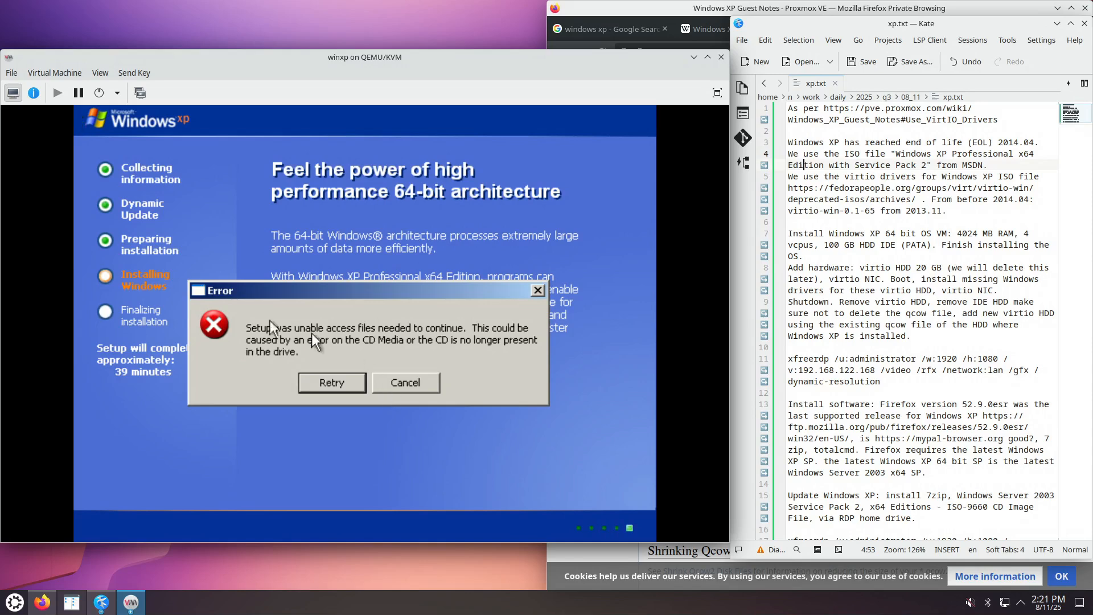
click(319, 381)
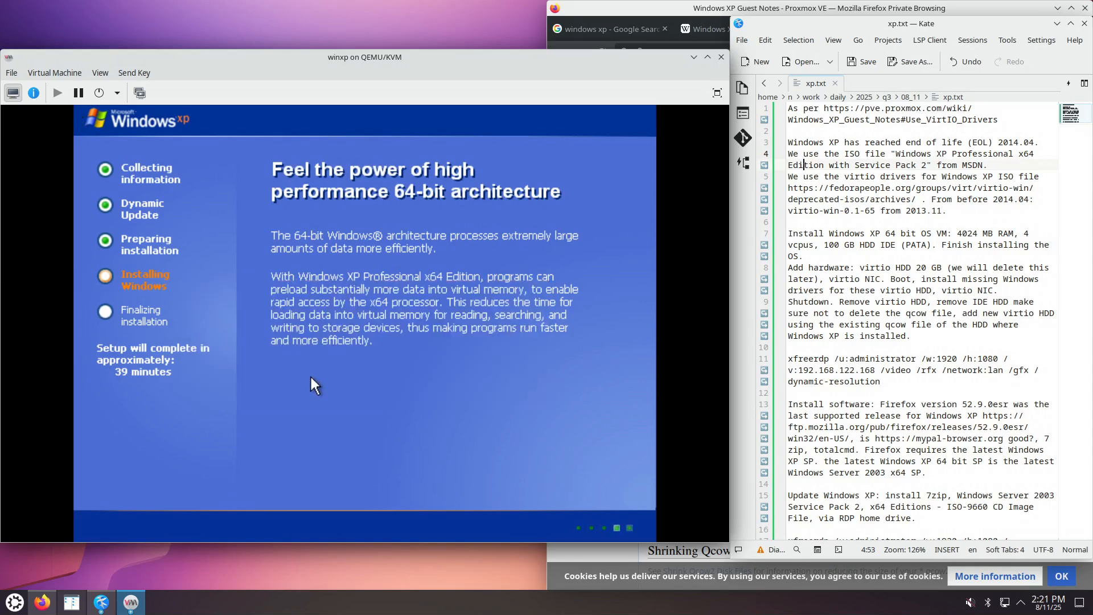
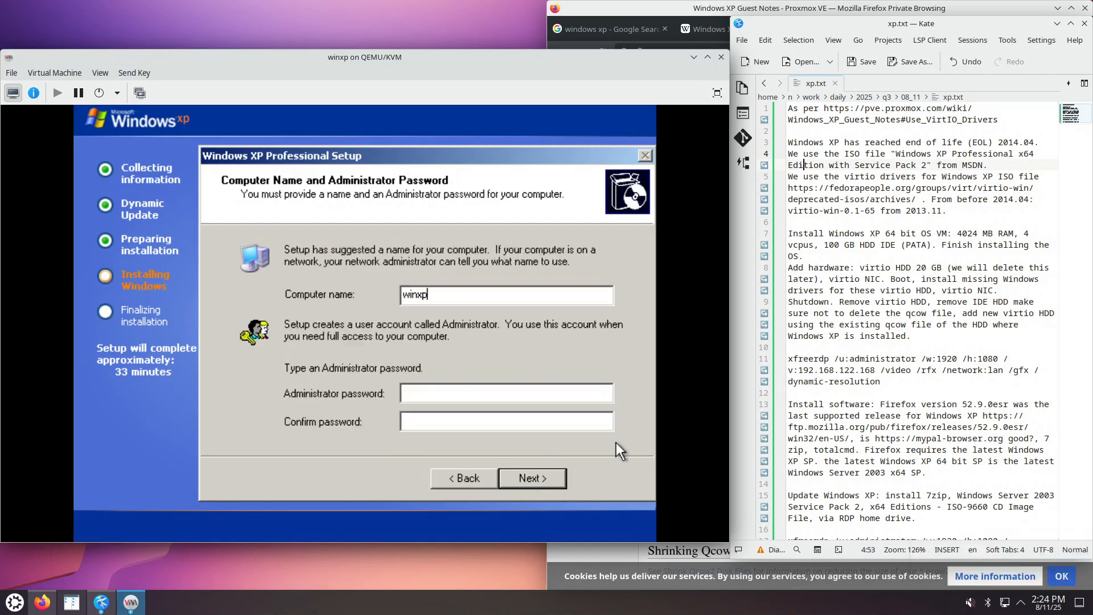
Enter and confirm the Administrator password, then accept the computer name page.
click(457, 391)
text(****)
key(Tab)
text(****)
click(523, 479)
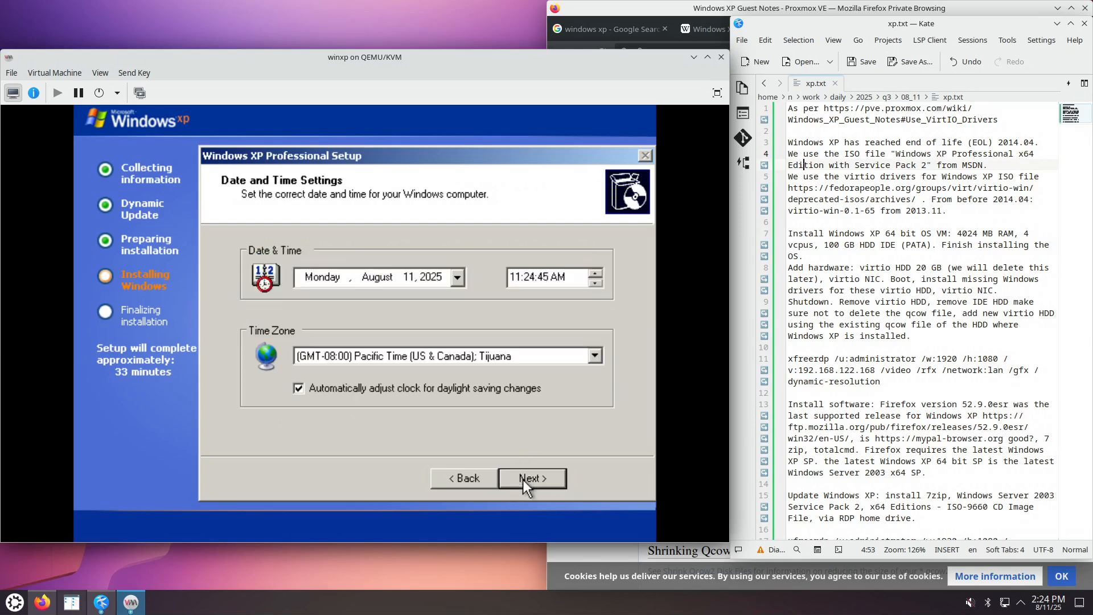
Set the time zone to (GMT-05:00) Eastern Time (US & Canada) and continue.
click(596, 357)
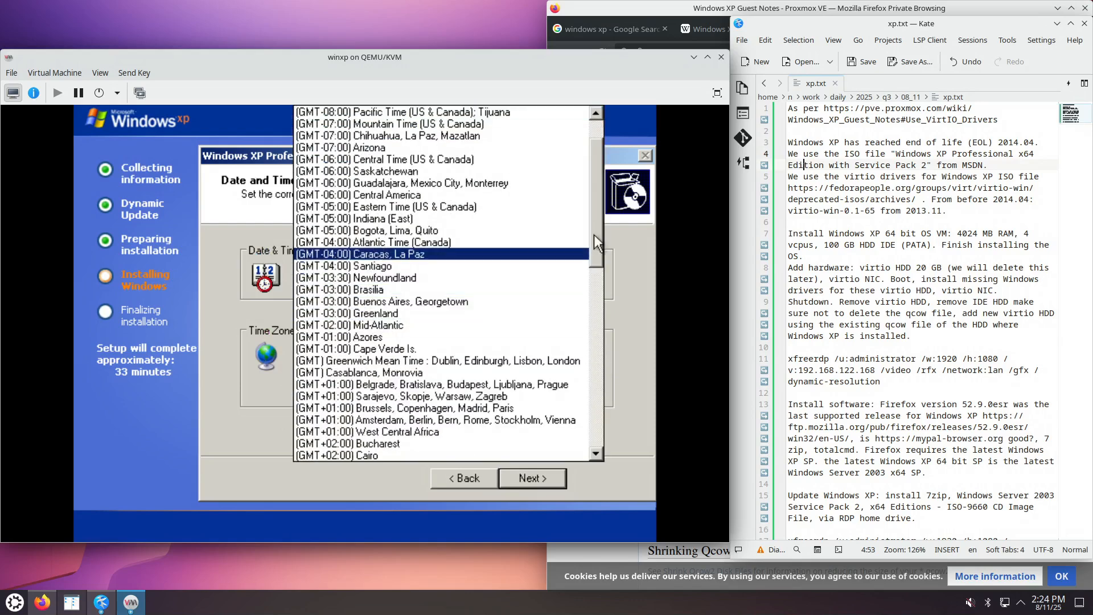
drag(599, 228, 597, 207)
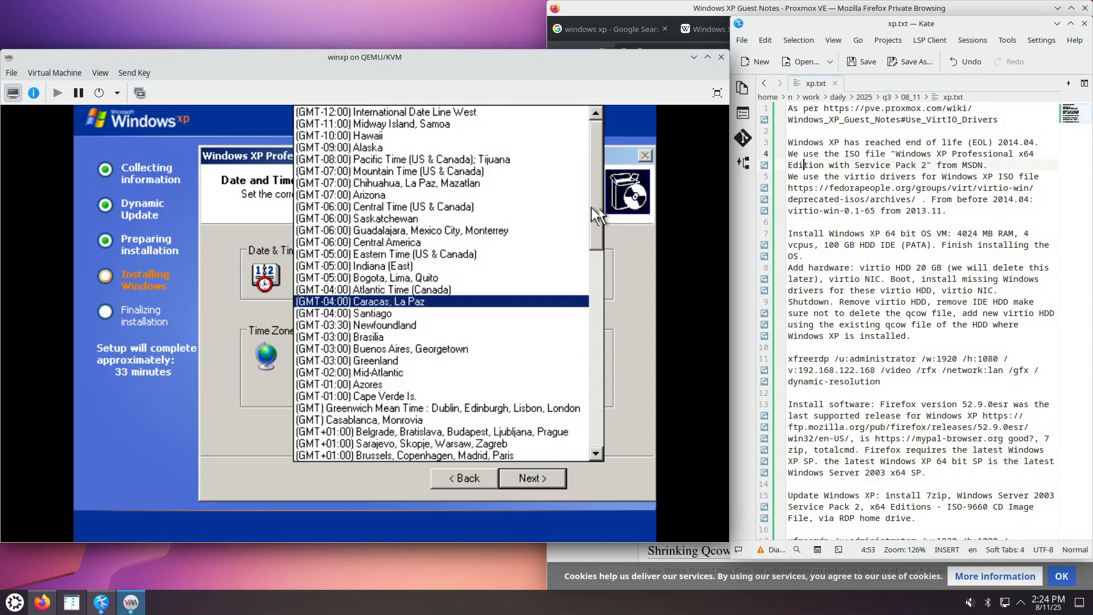
click(460, 254)
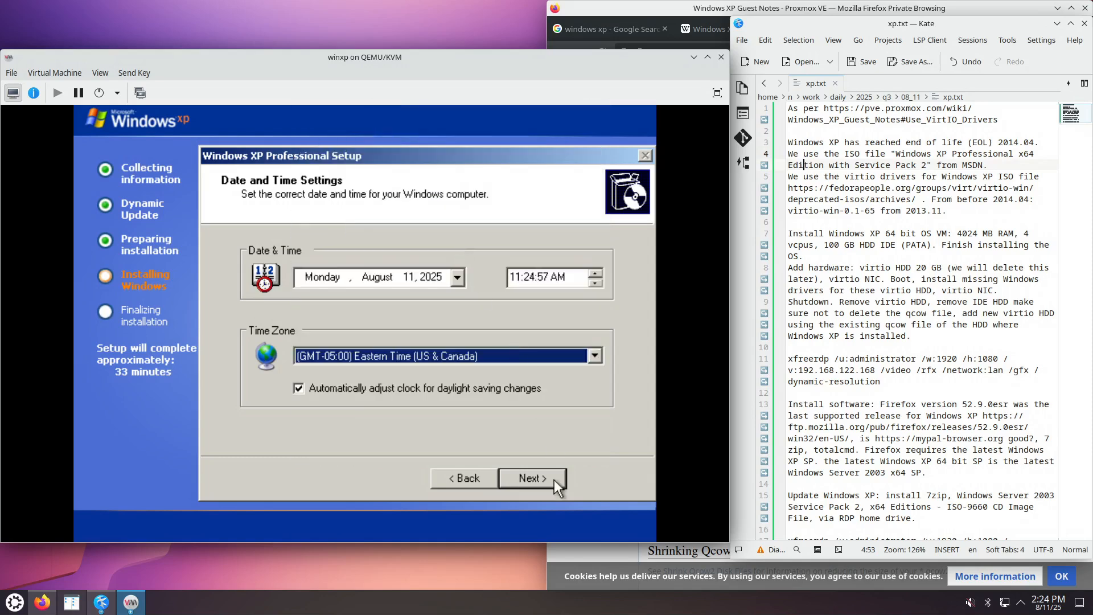
click(537, 481)
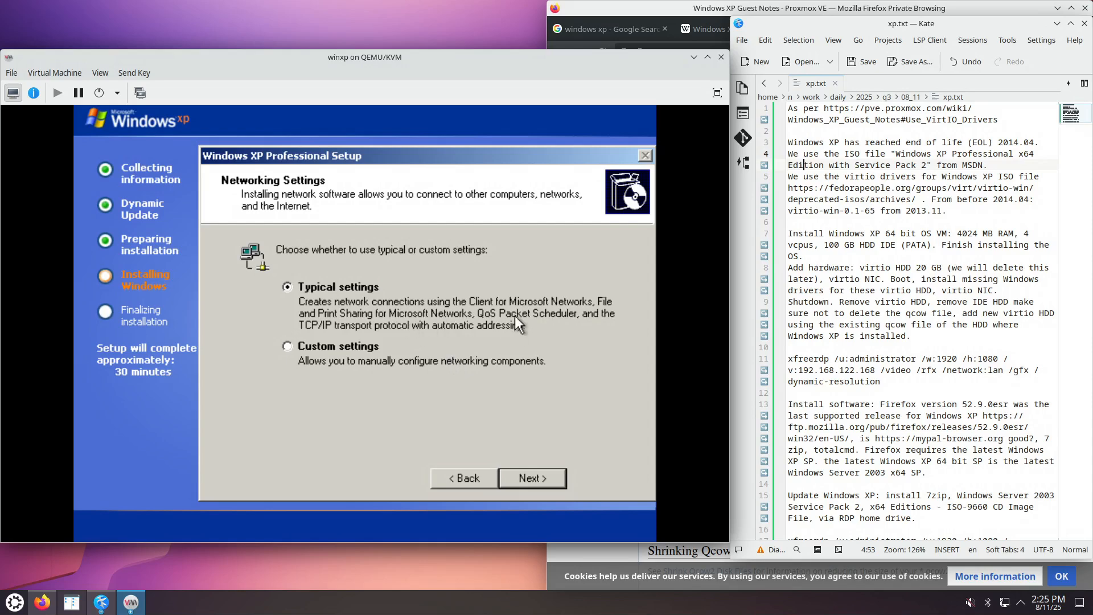
Accept Typical networking settings and the default WORKGROUP membership.
click(542, 481)
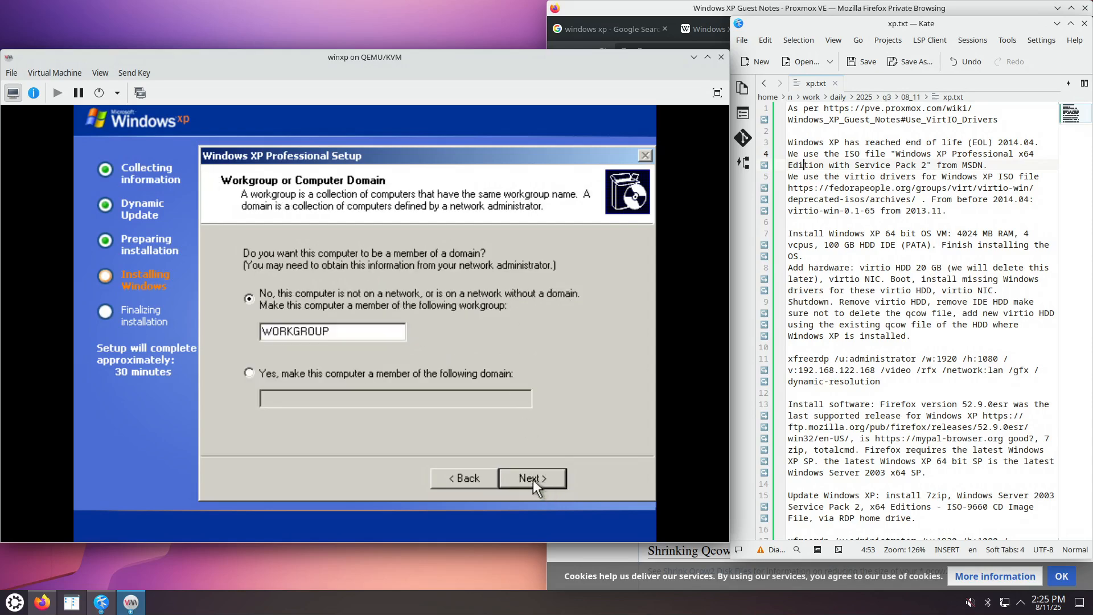
click(542, 482)
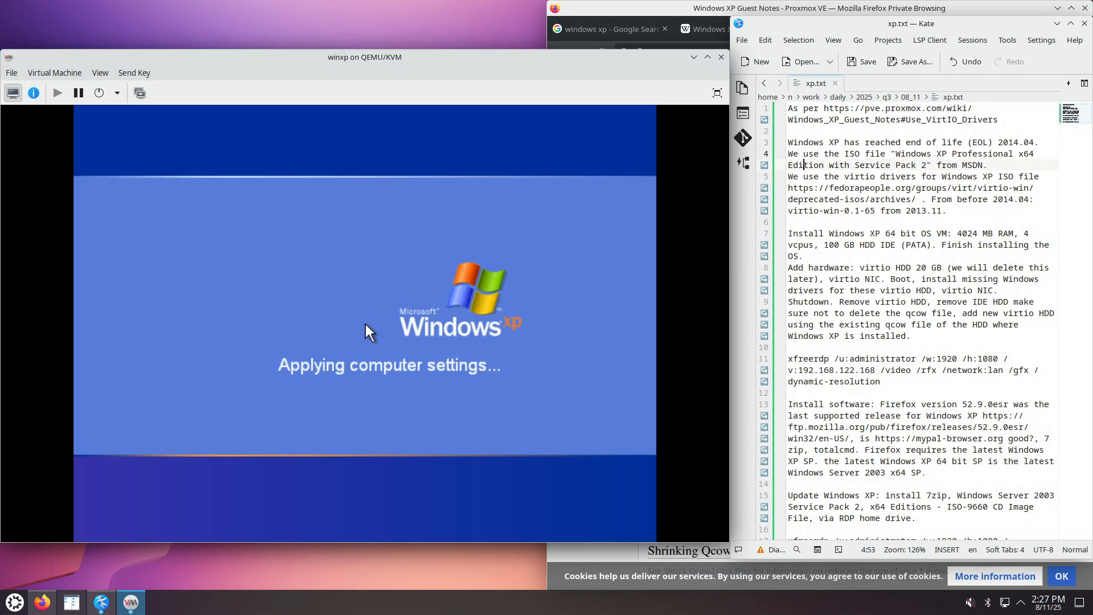
Check the 100 GiB winxp.qcow2 image on IDE Disk 1 in the hardware details.
click(33, 93)
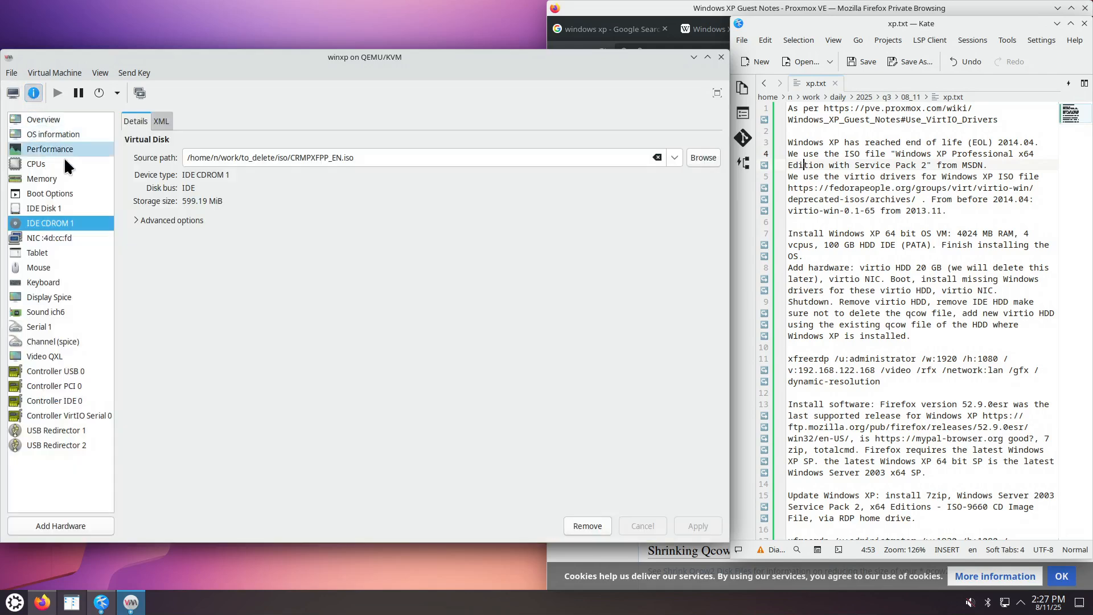
click(67, 209)
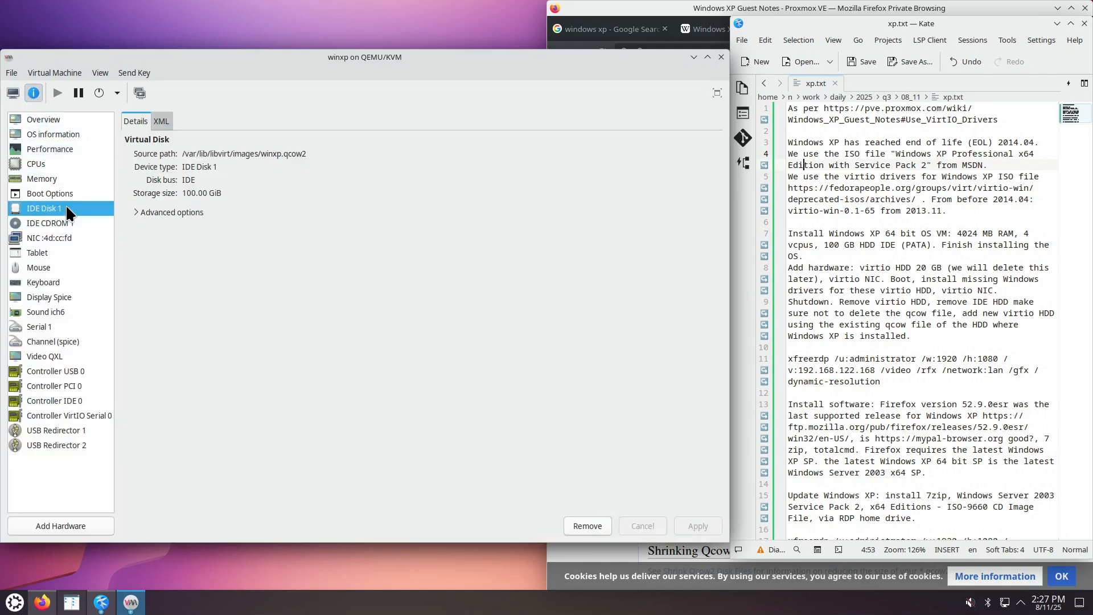
click(13, 93)
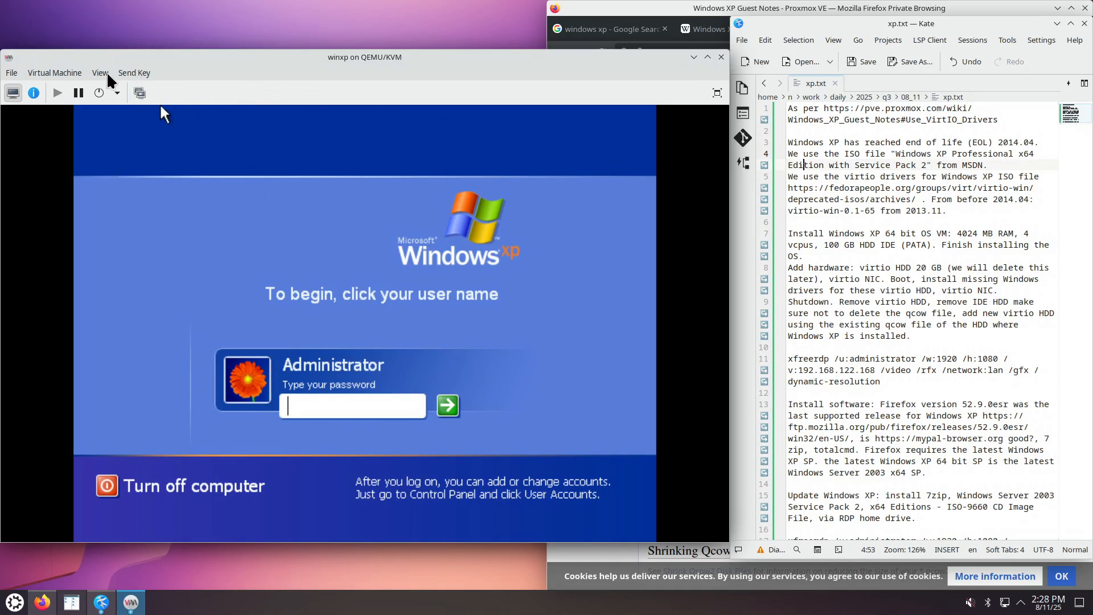
Log in to the XP guest as Administrator with the account password.
click(60, 74)
click(206, 68)
text(••••)
key(Return)
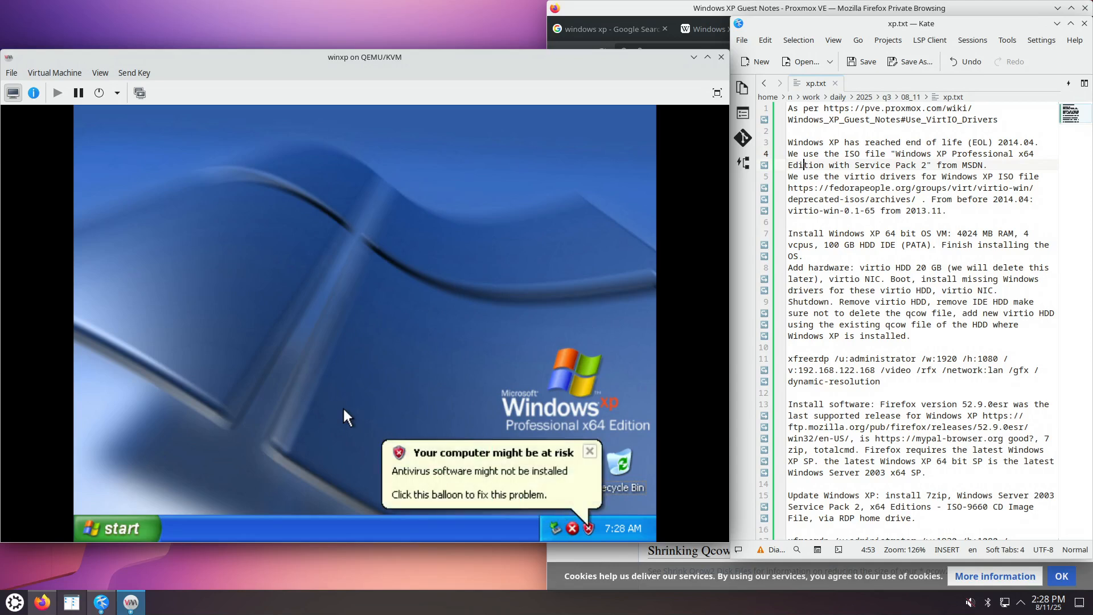
Dismiss the antivirus balloon and let XP auto-correct the screen resolution, keeping it.
click(593, 451)
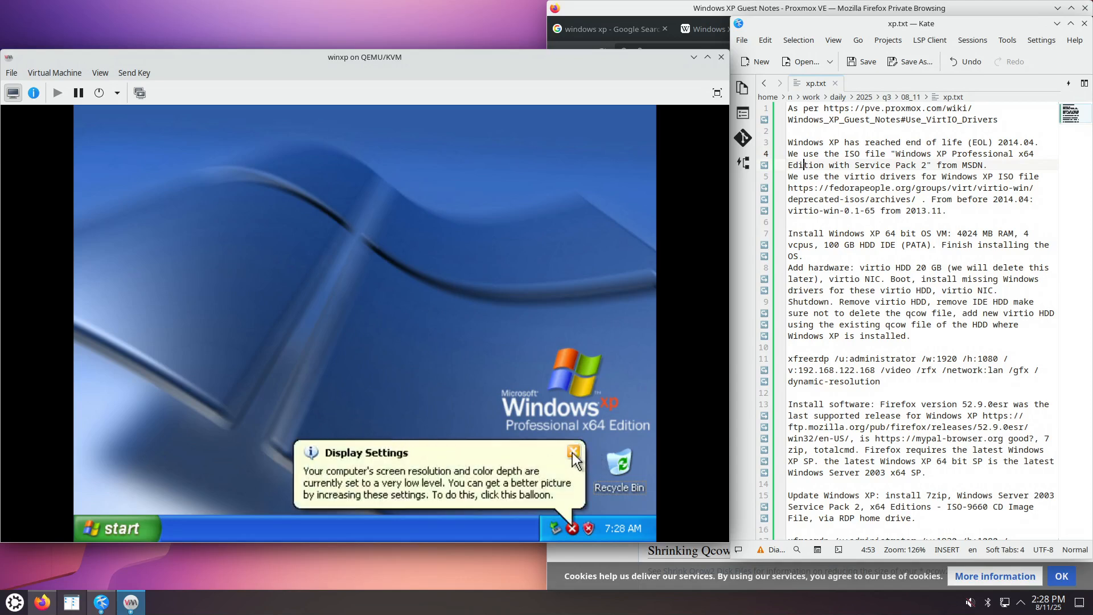
click(467, 493)
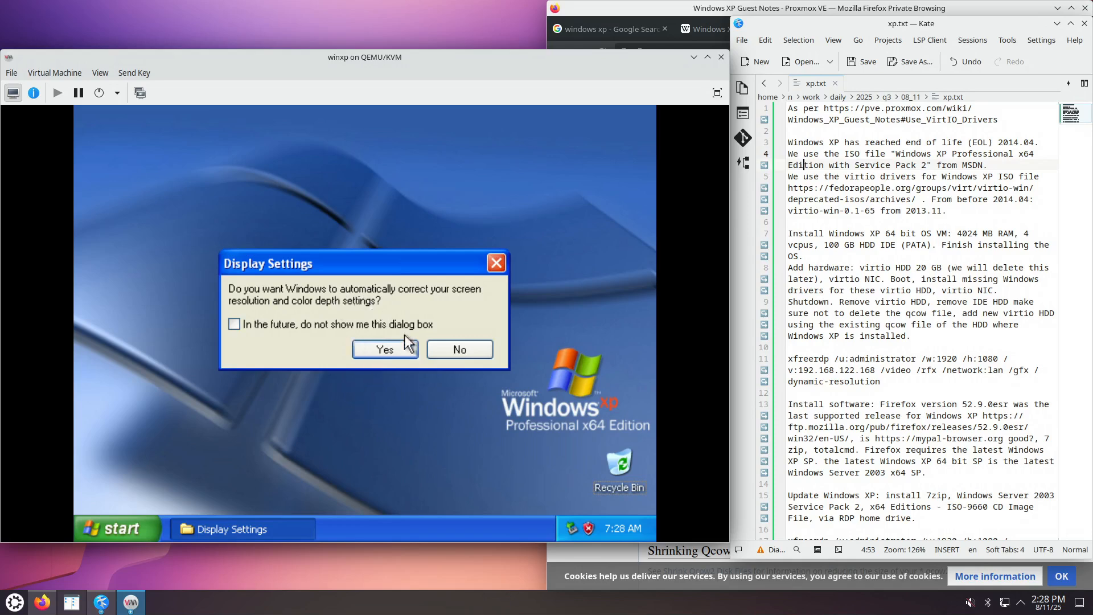
click(393, 350)
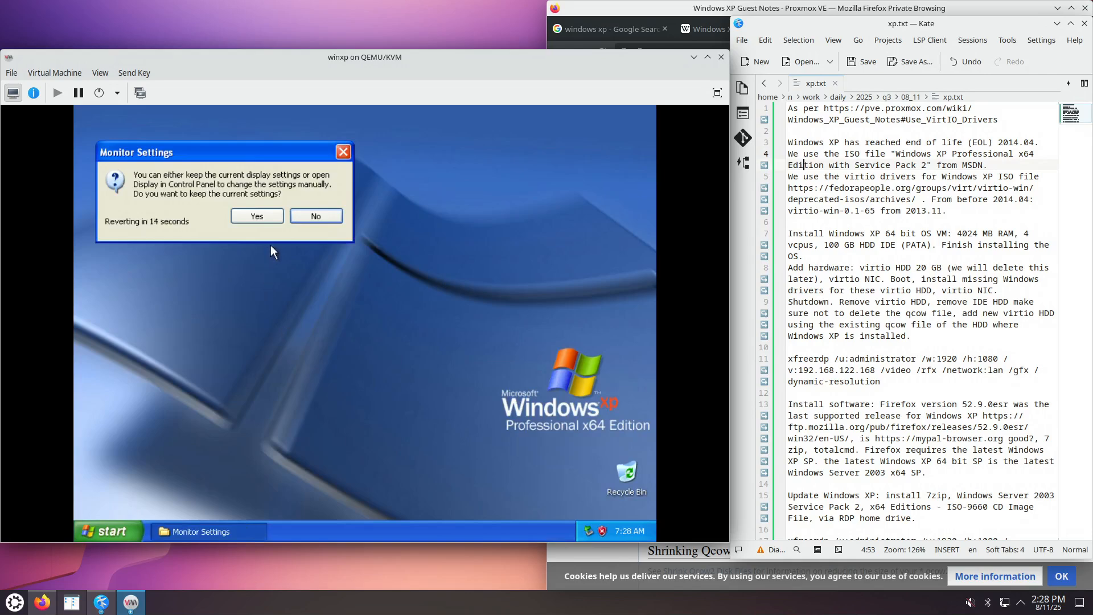
click(256, 215)
Close the Start menu and Tour Windows XP balloon, then select the ISO and hardware notes in xp.txt.
click(458, 359)
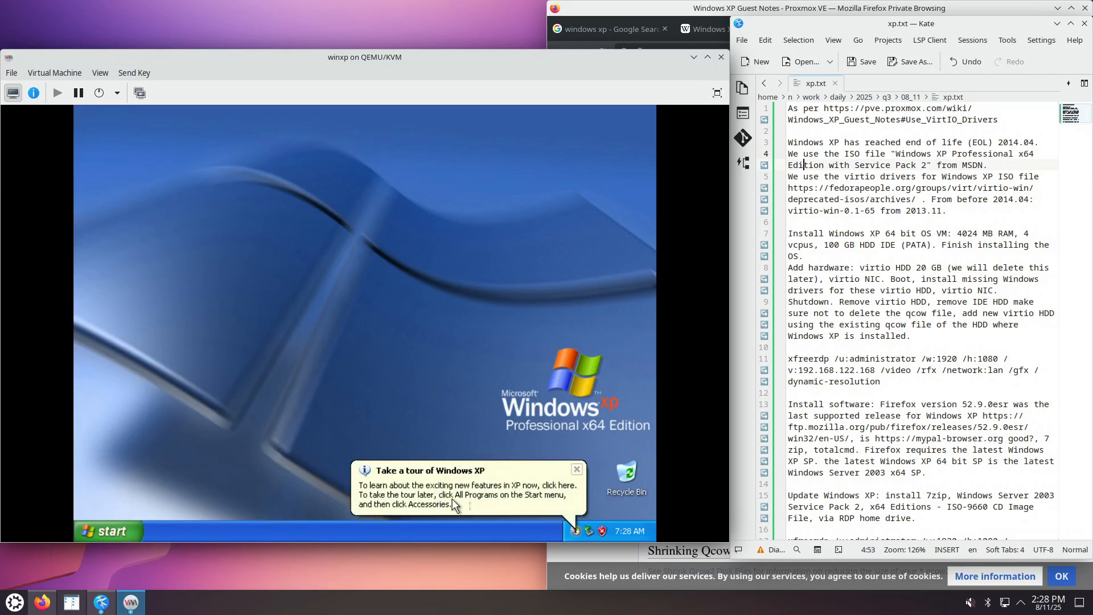
click(576, 471)
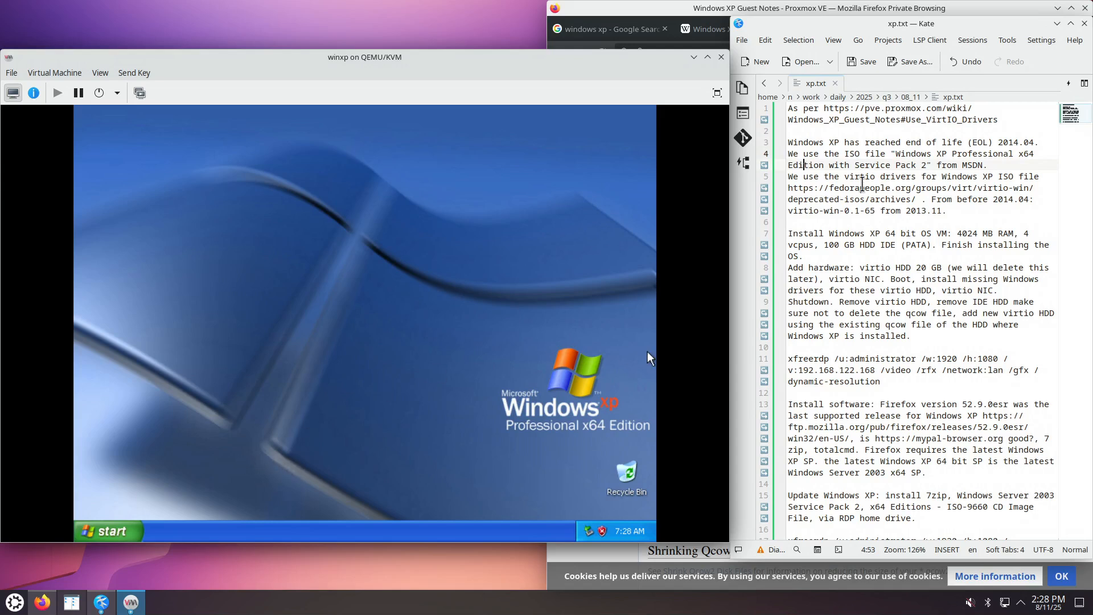
drag(830, 142, 926, 165)
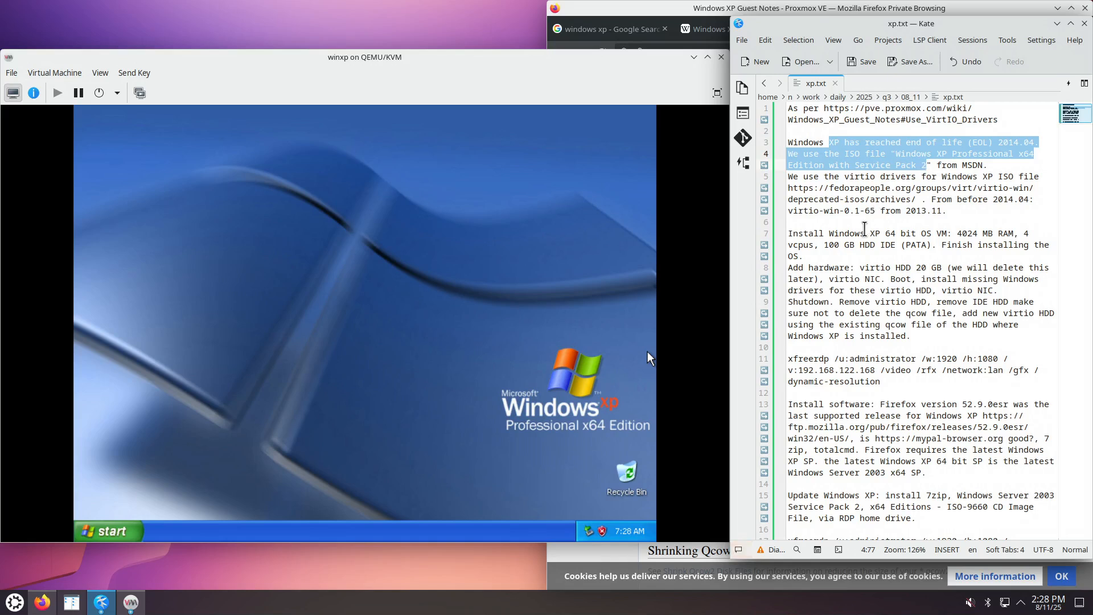
drag(870, 233, 891, 262)
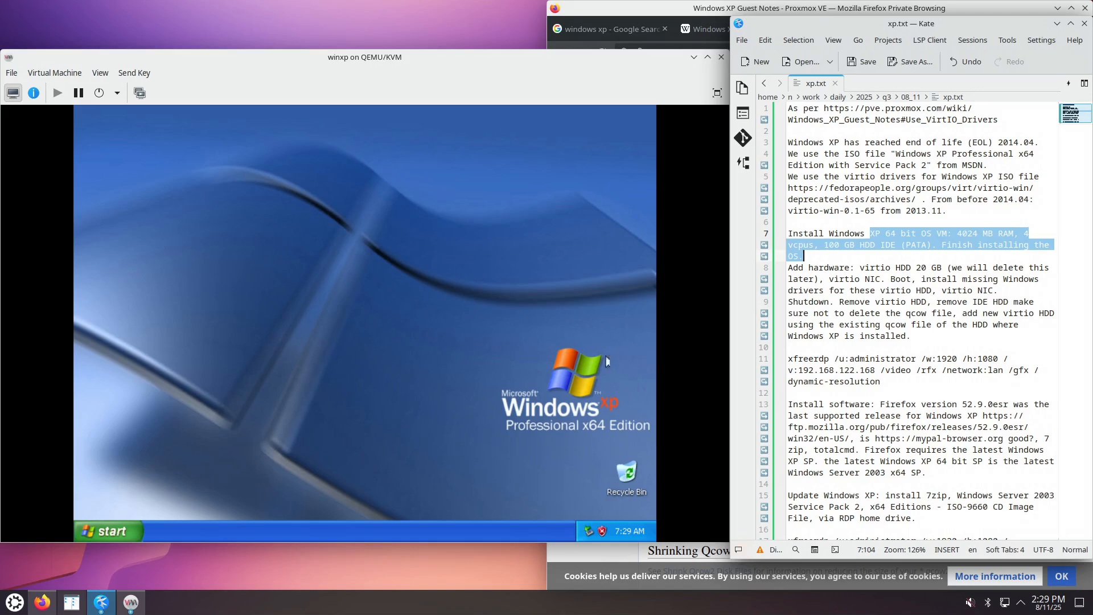
Explore the Start Menu folder and enable Allow users to connect remotely in System Properties.
right_click(105, 530)
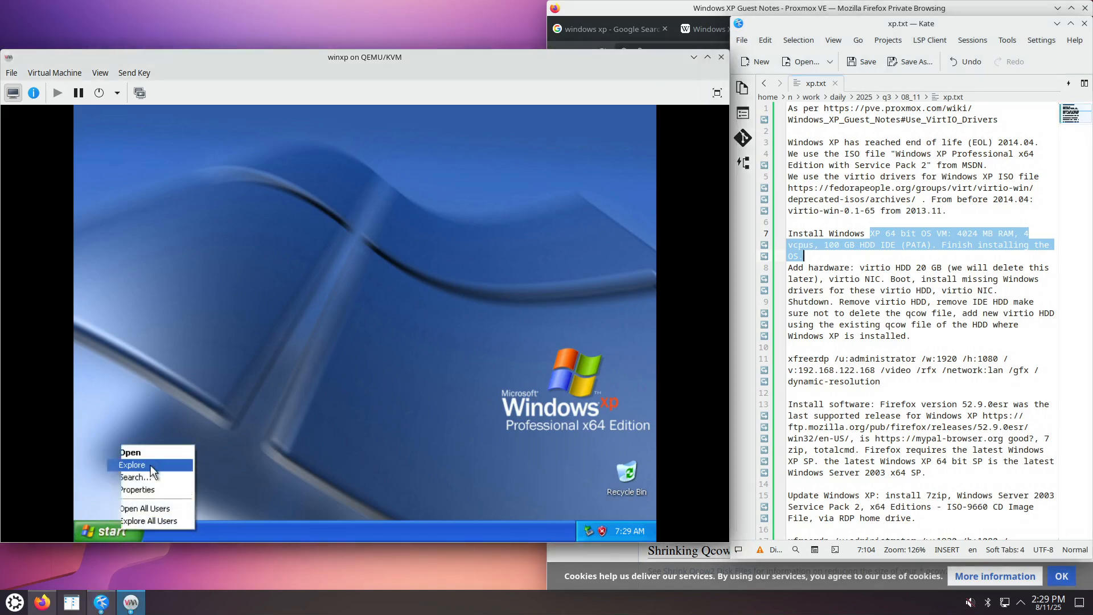
click(150, 466)
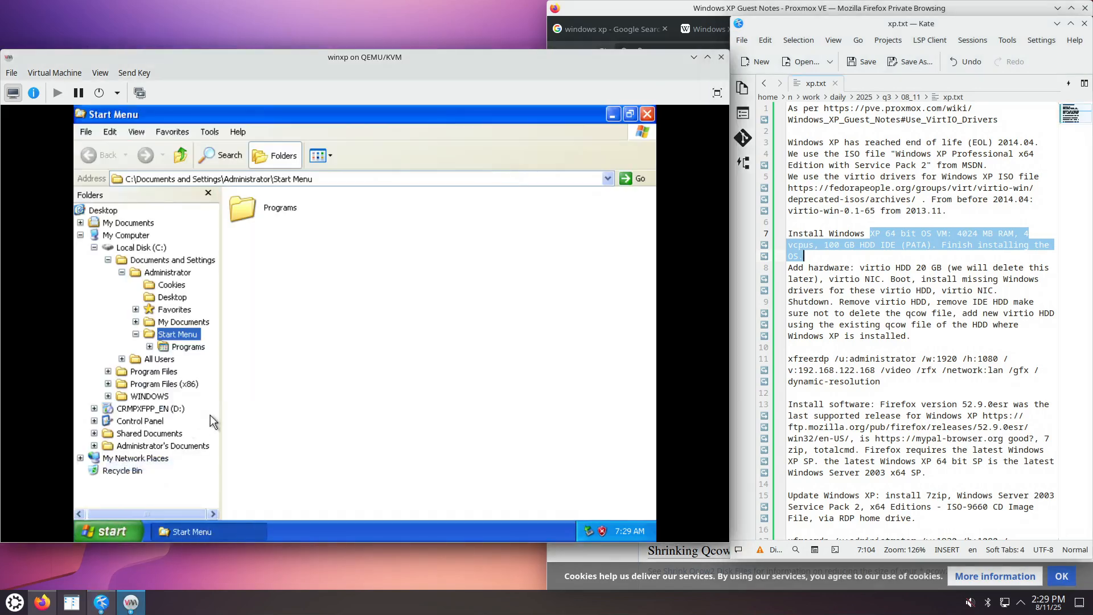
right_click(138, 238)
click(180, 378)
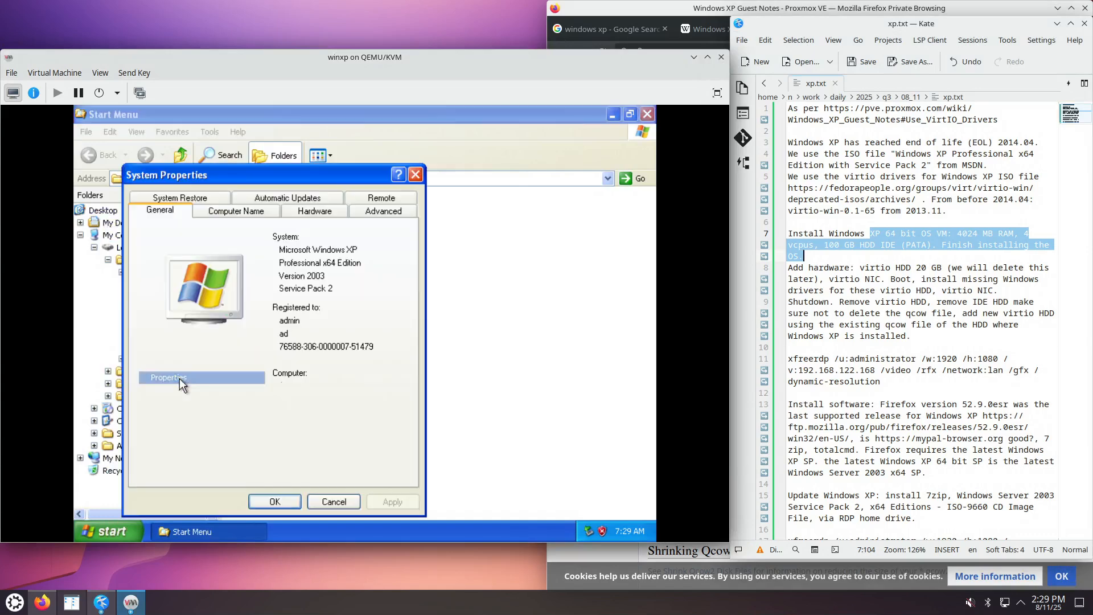
click(318, 215)
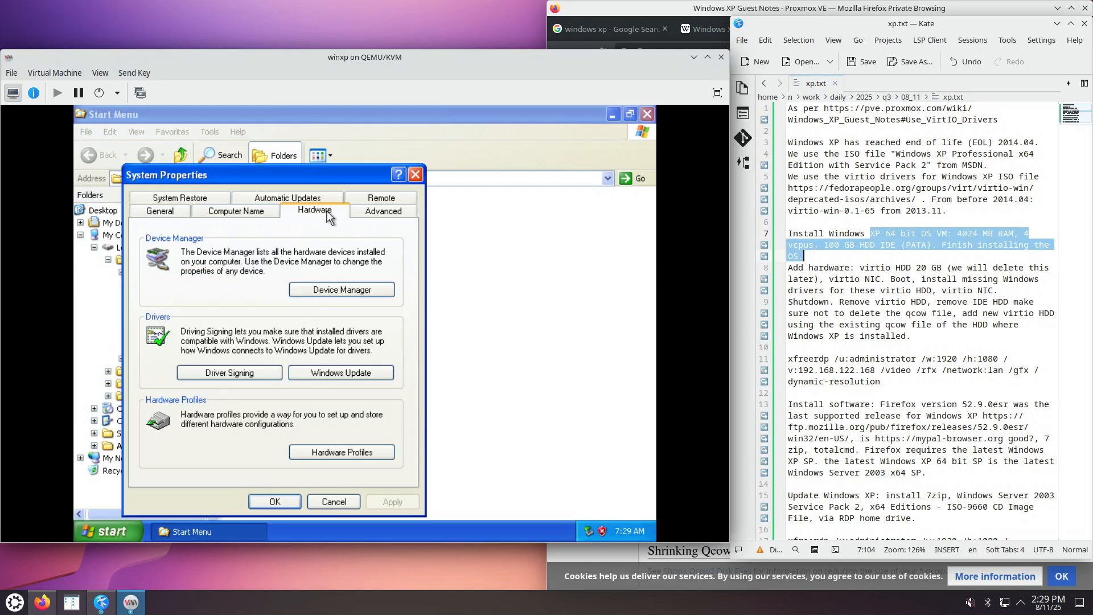
click(380, 200)
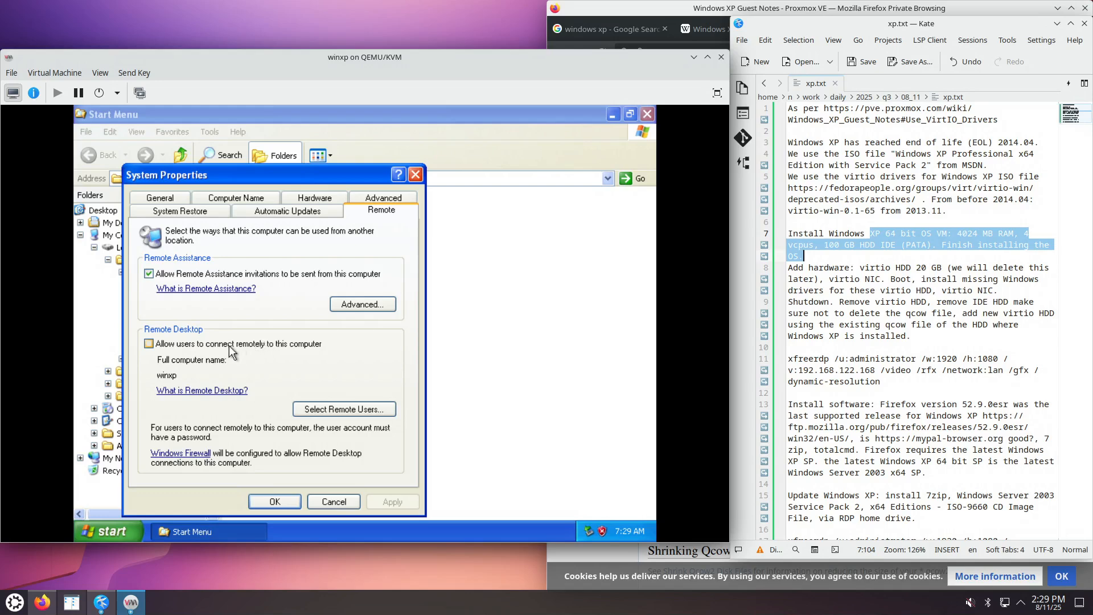
click(200, 343)
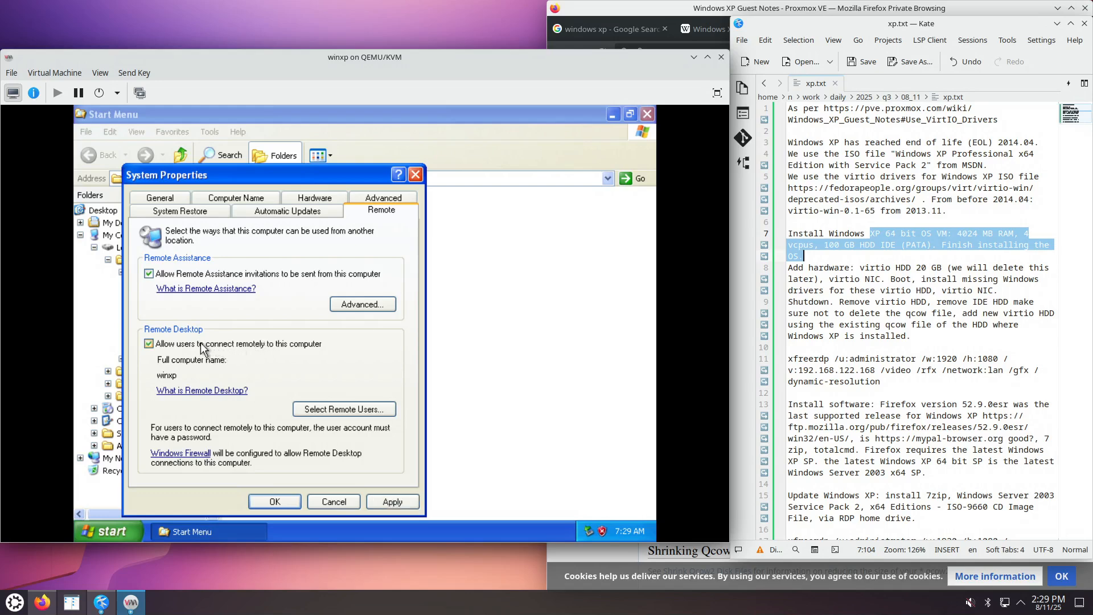
click(330, 409)
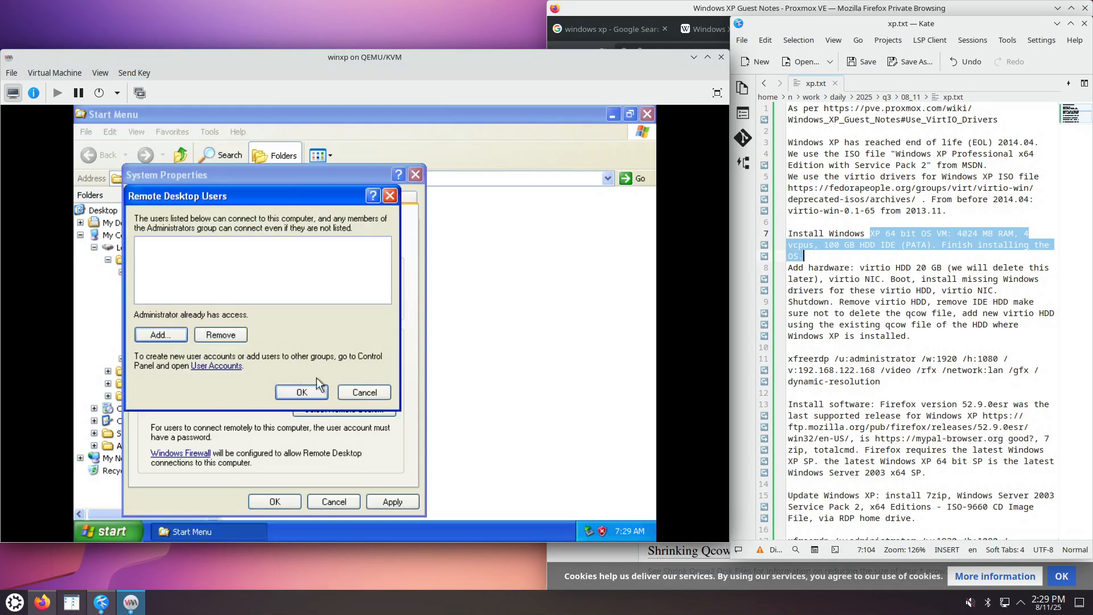
click(363, 392)
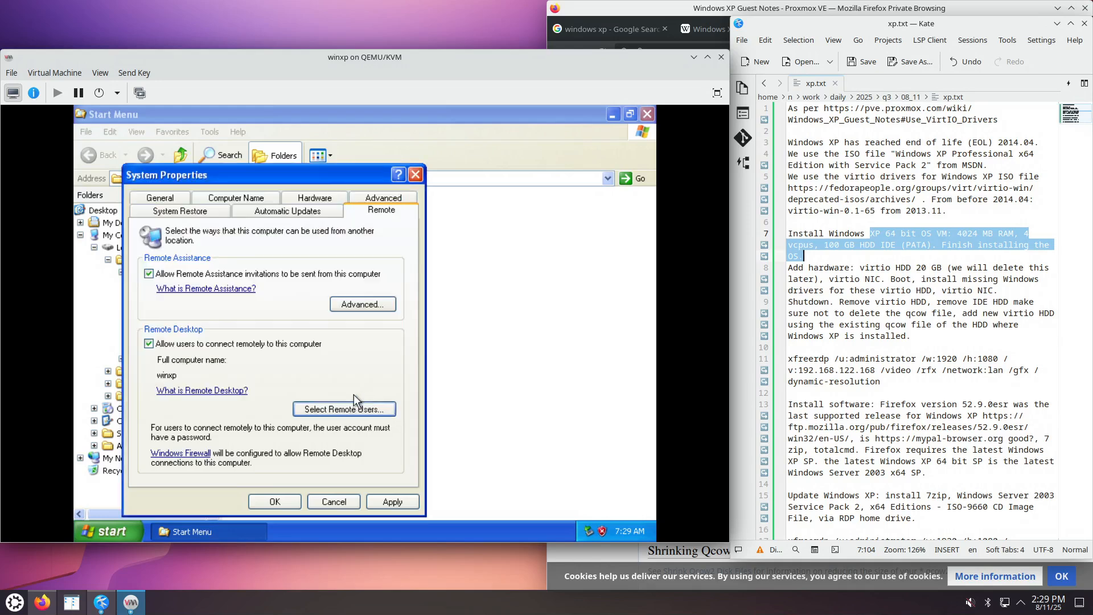
click(396, 503)
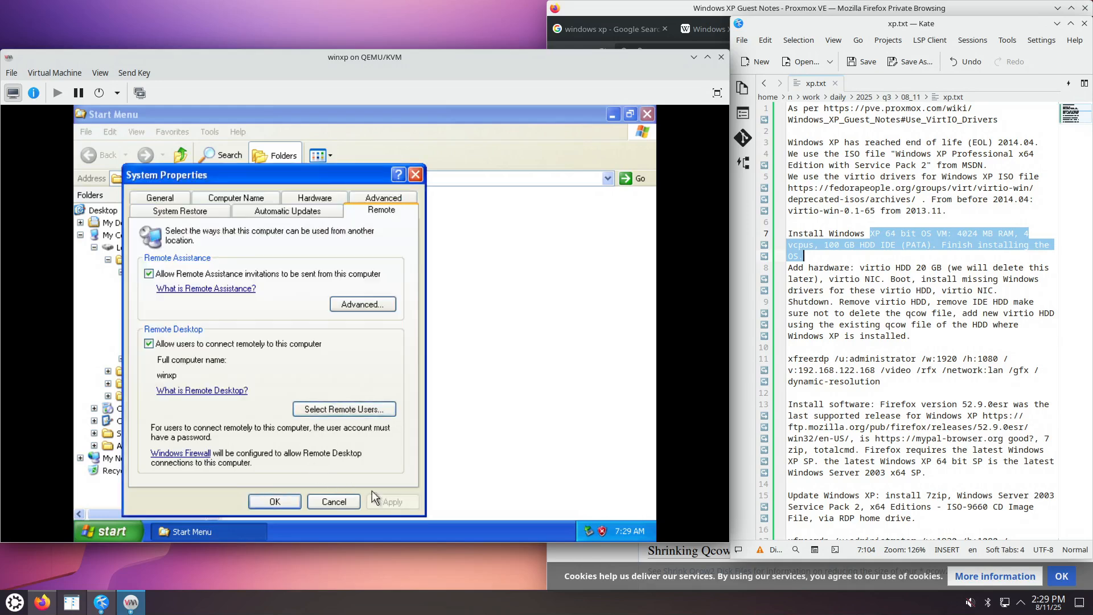
click(284, 503)
Bring up All Programs from the guest's Start menu.
click(108, 535)
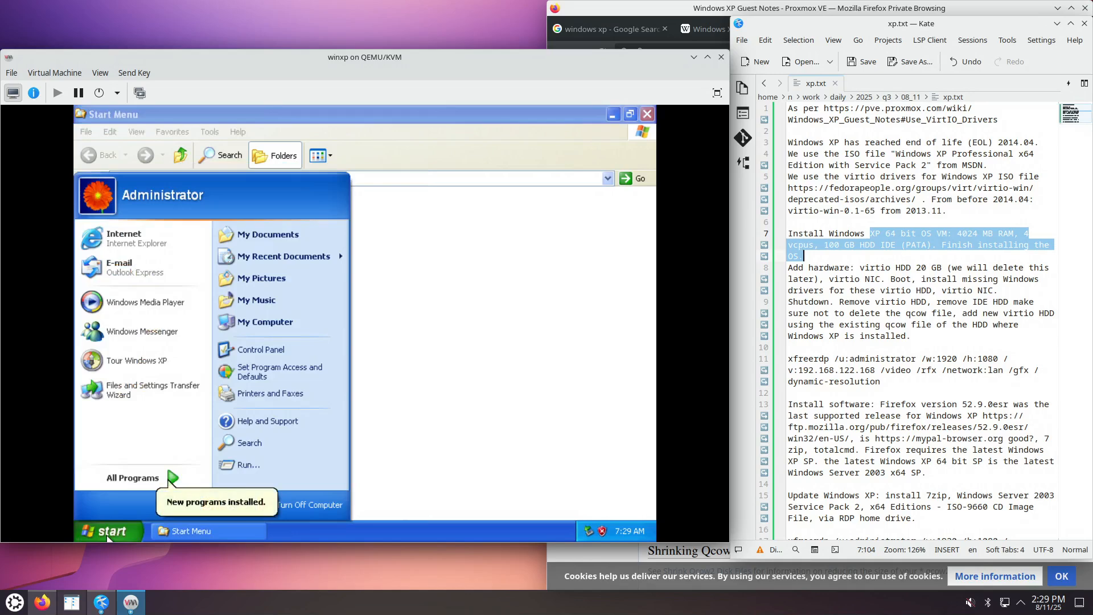
key(d)
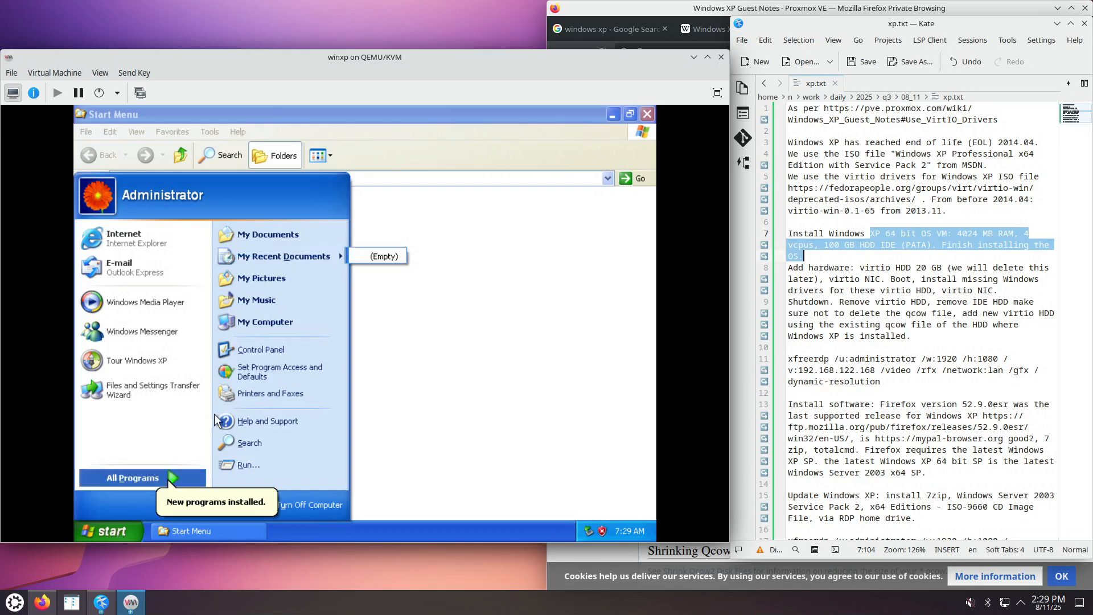
mouse_move(158, 482)
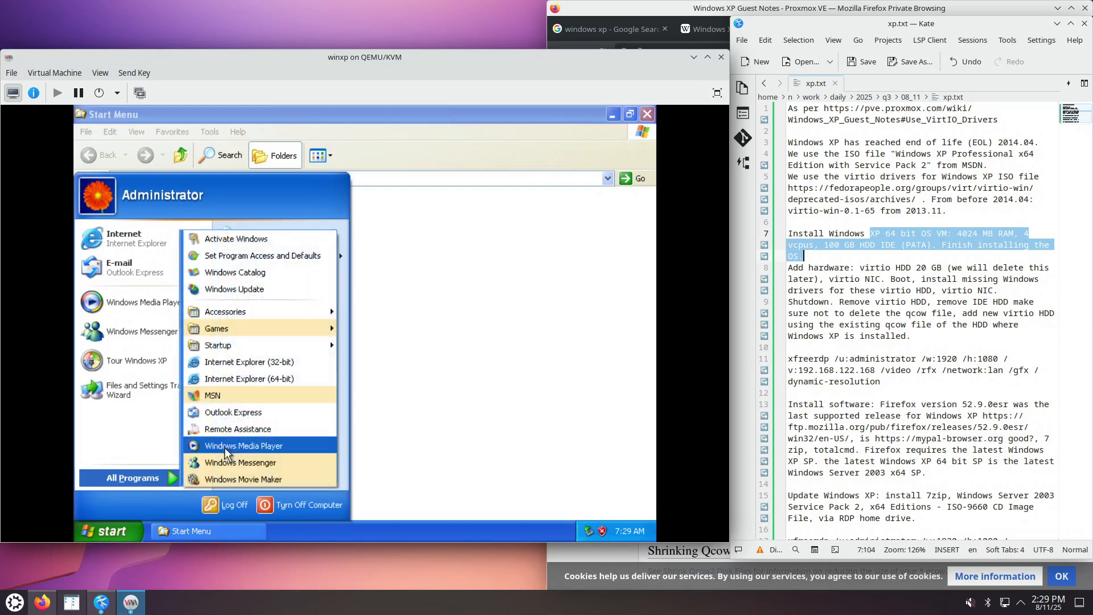
Open Security Center from the guest's Control Panel and review the Firewall status.
click(401, 371)
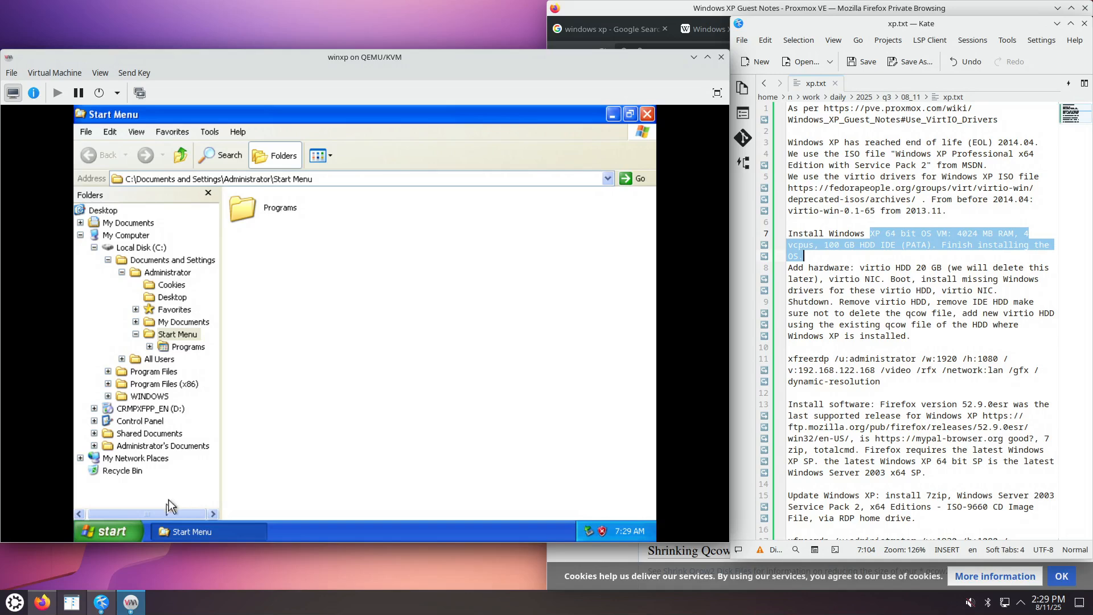
click(132, 528)
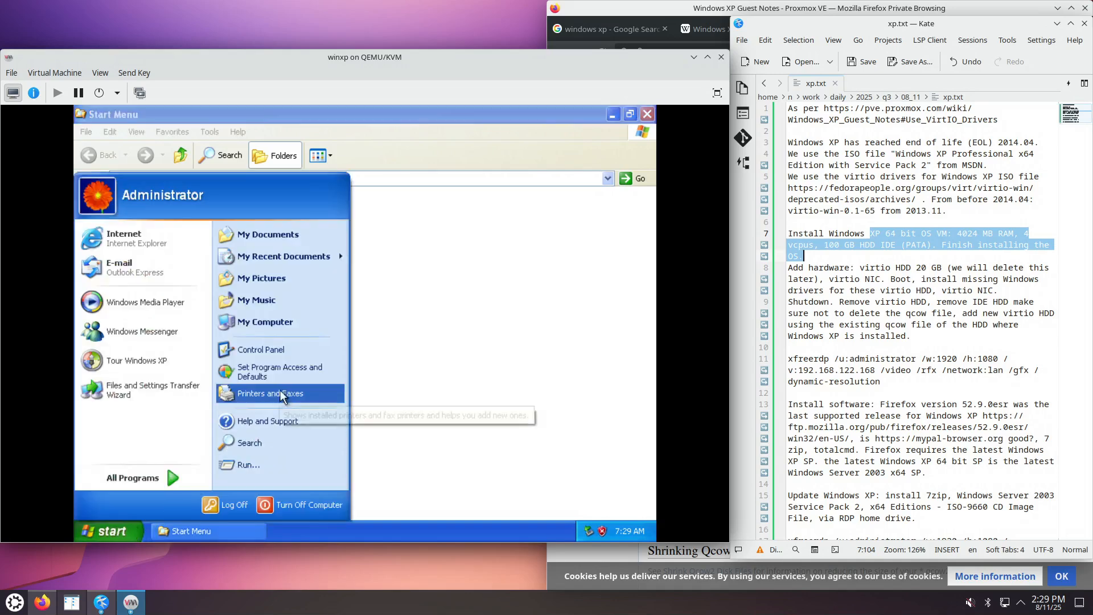
click(281, 351)
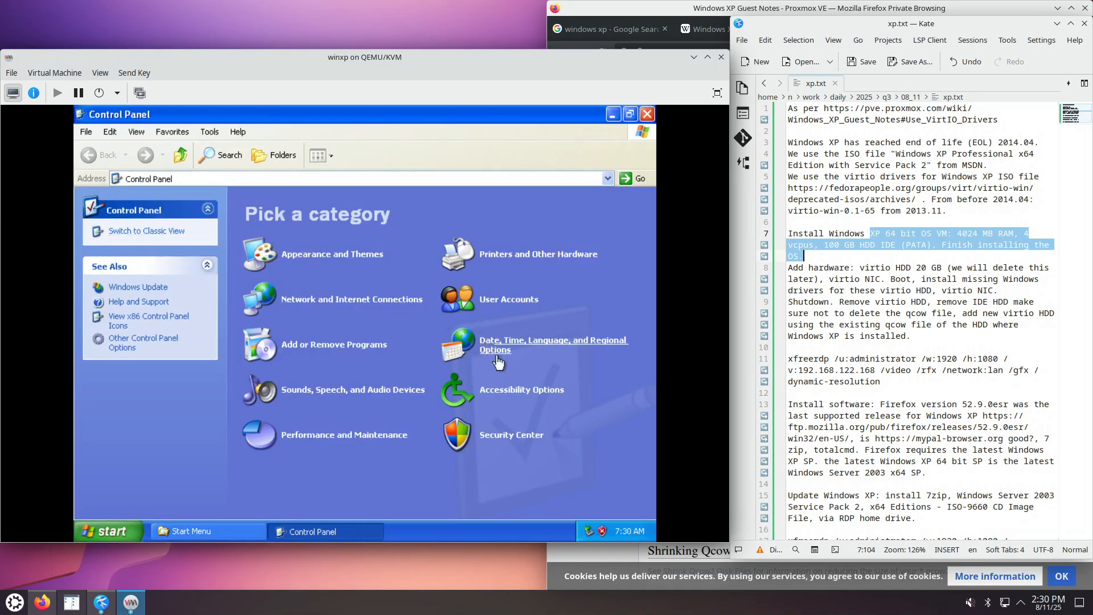
click(512, 436)
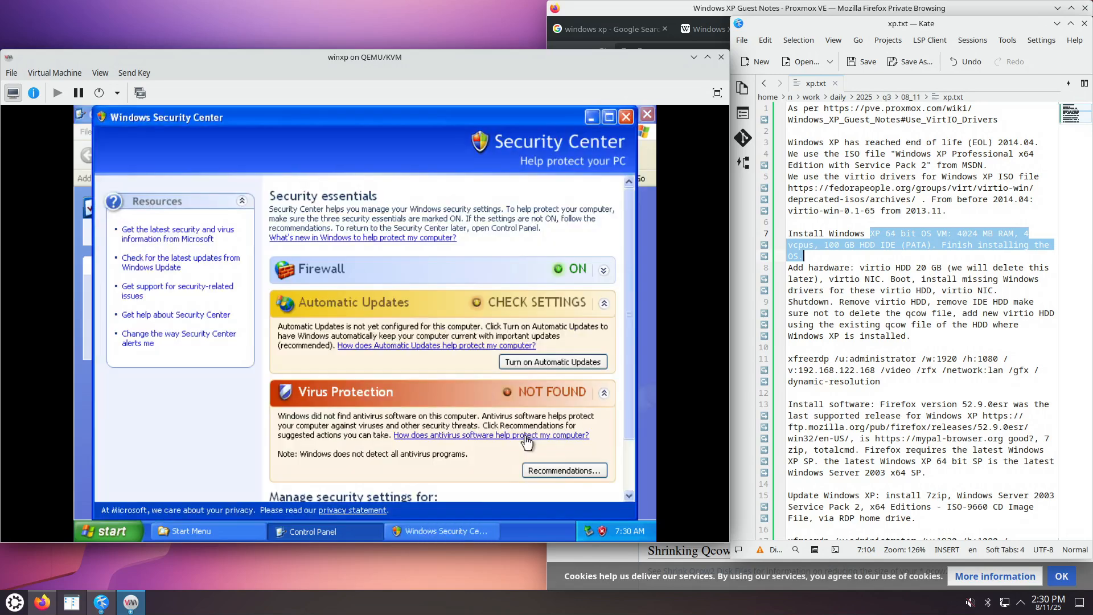
click(504, 273)
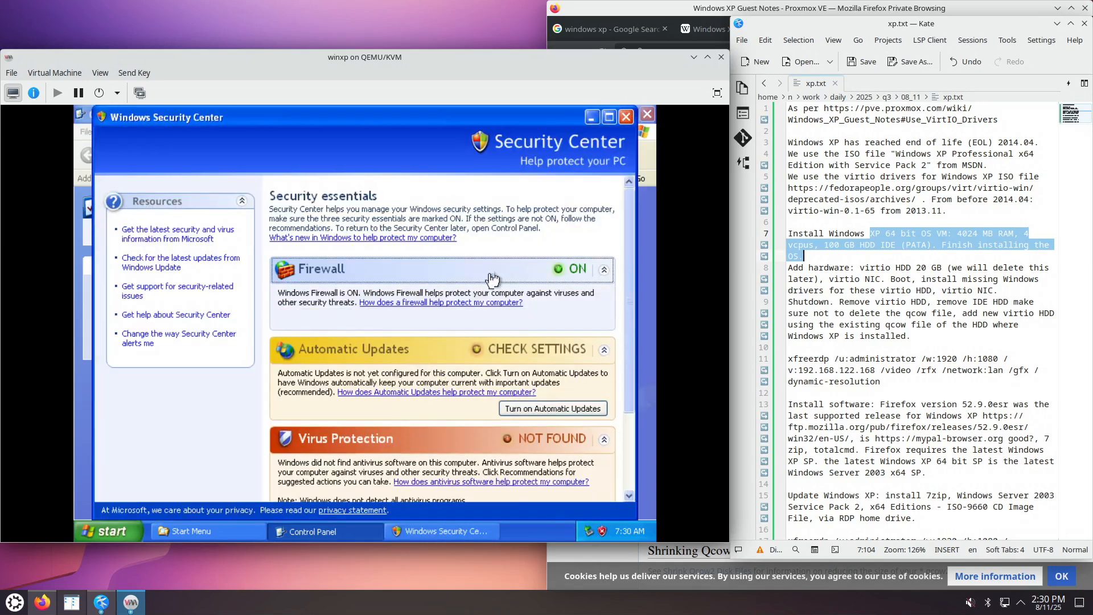
click(577, 271)
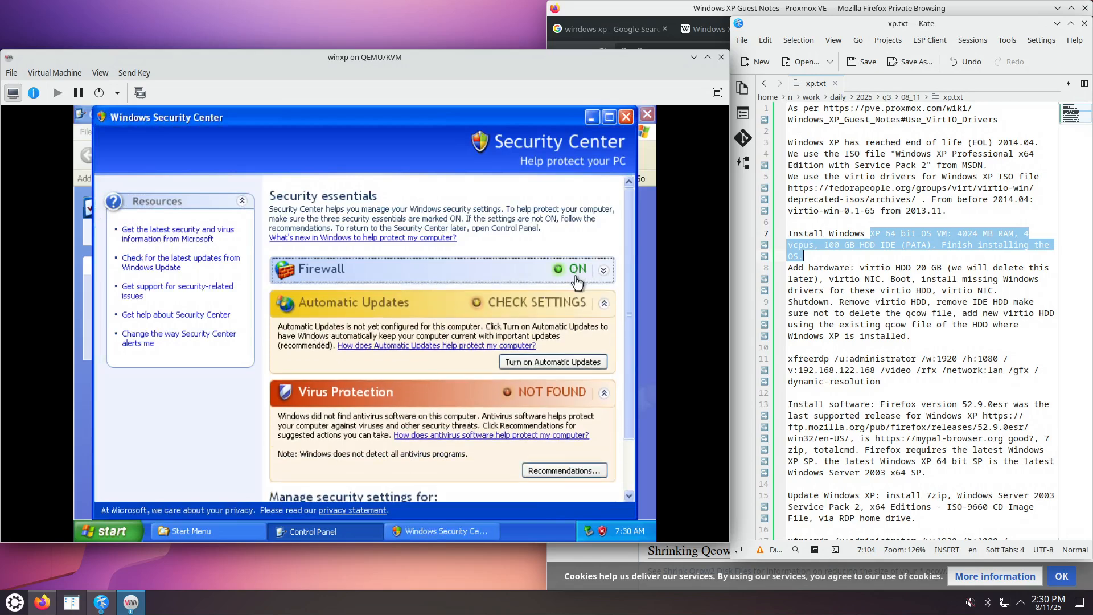
scroll(546, 319, down, 1)
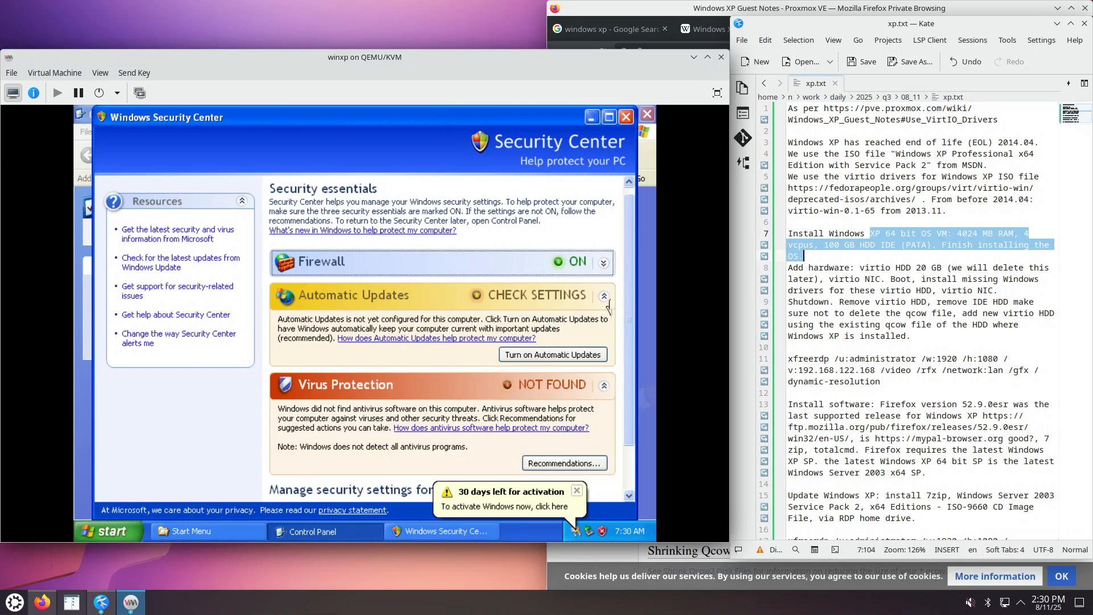
scroll(650, 307, down, 2)
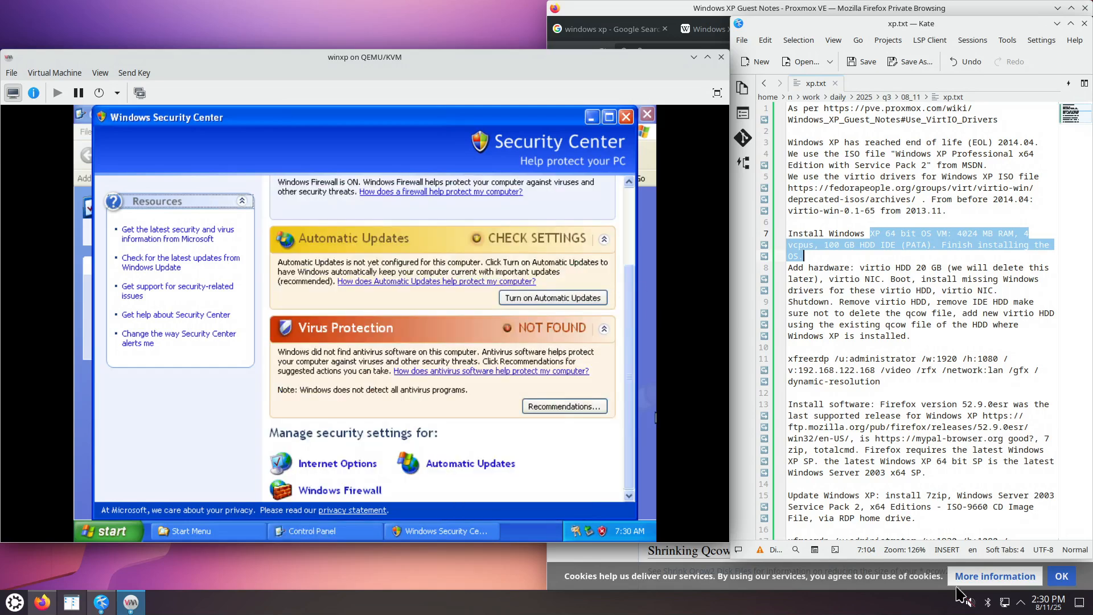
Turn Windows Firewall Off, then review its Exceptions and Advanced tabs.
click(336, 496)
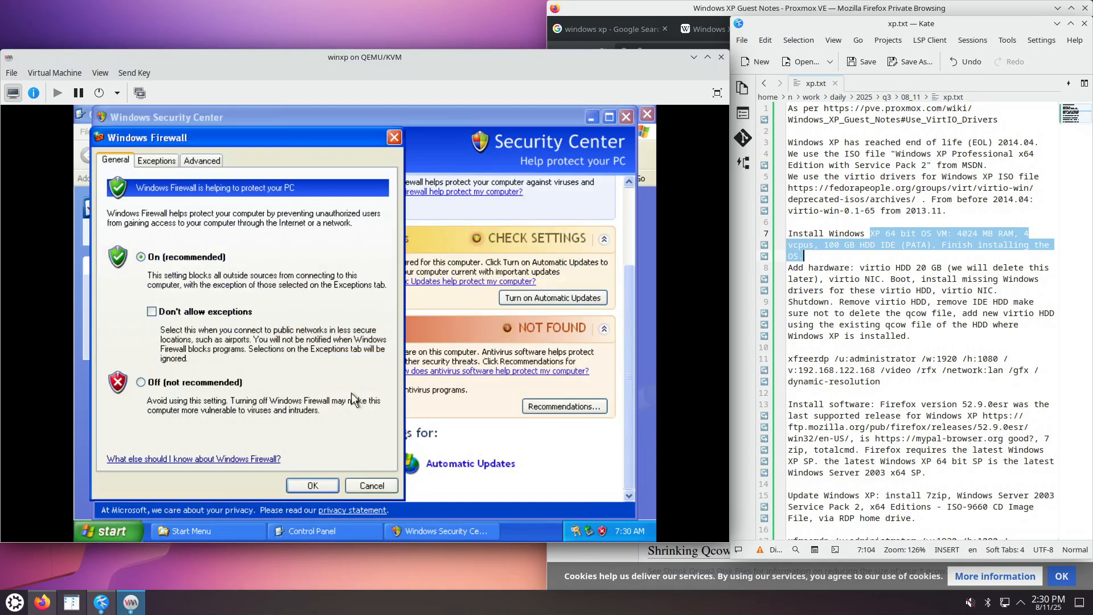
click(197, 382)
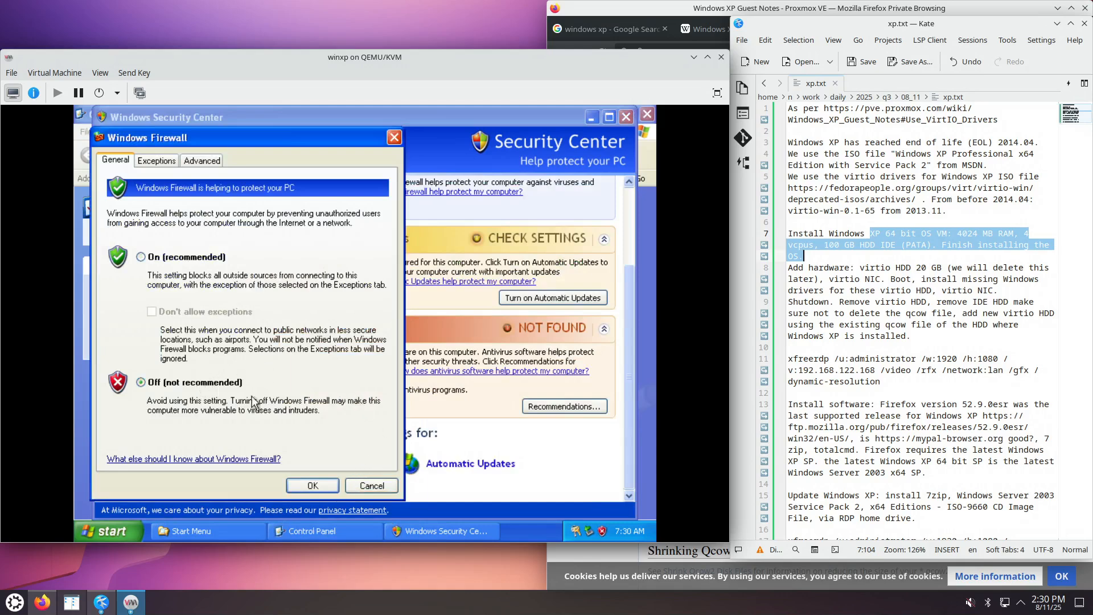
click(320, 485)
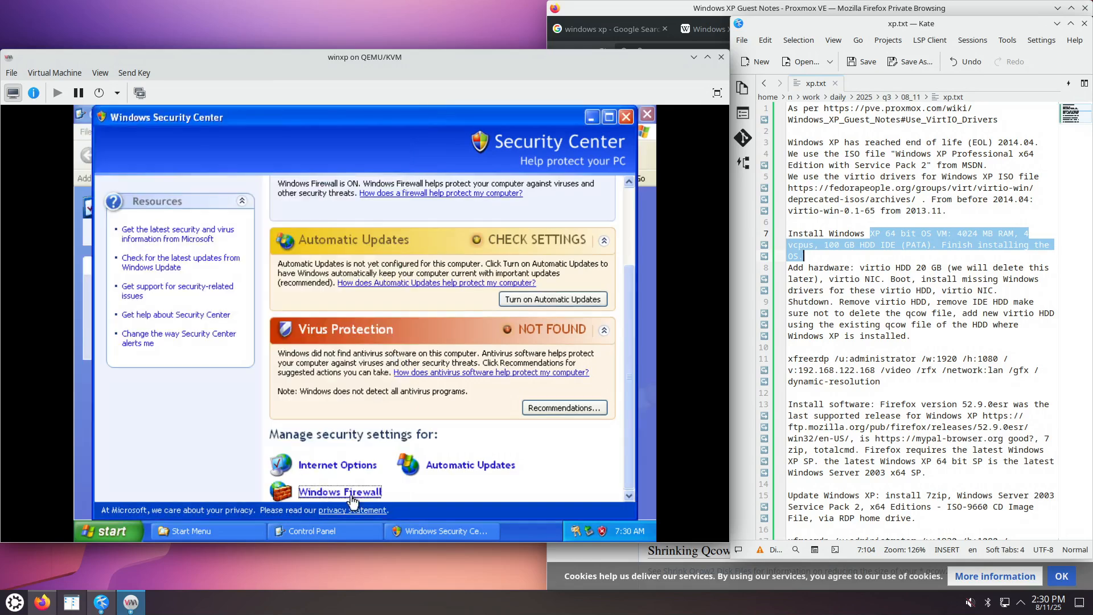
click(339, 494)
click(190, 179)
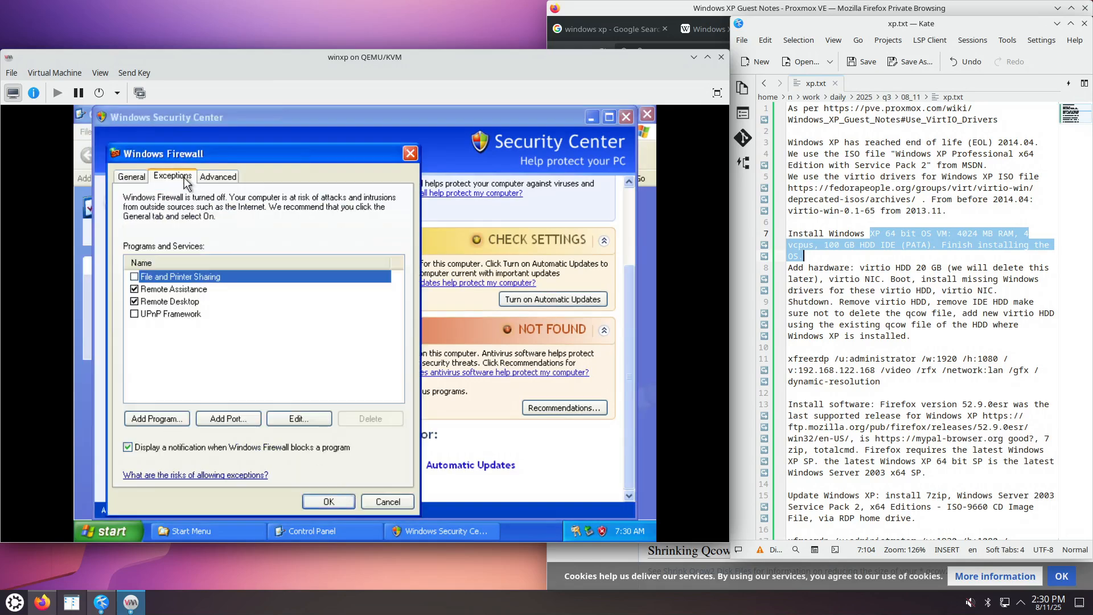
click(217, 180)
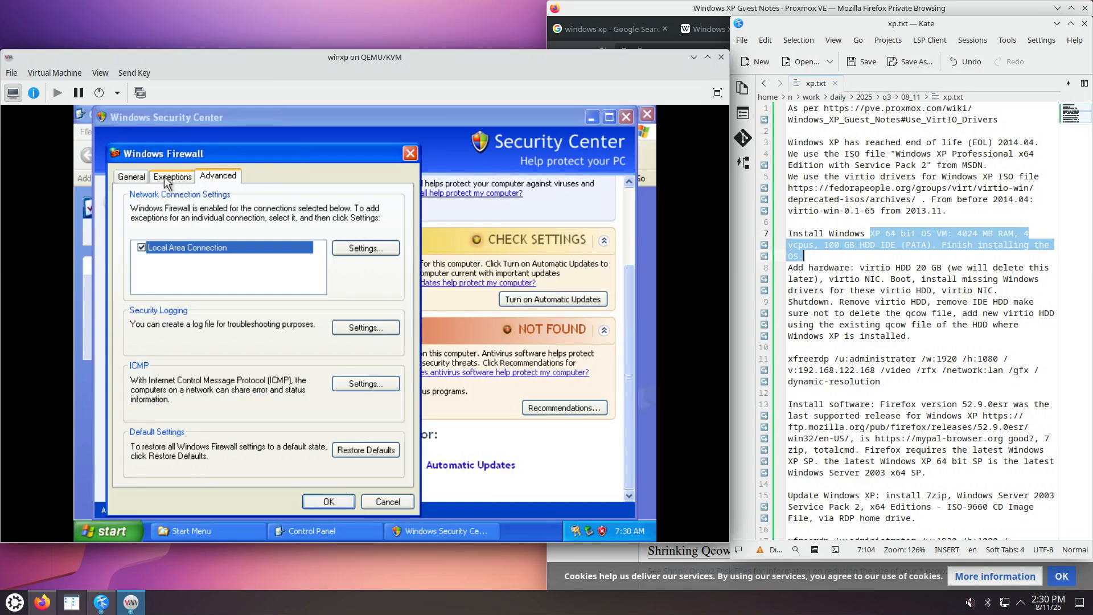
click(135, 179)
click(342, 501)
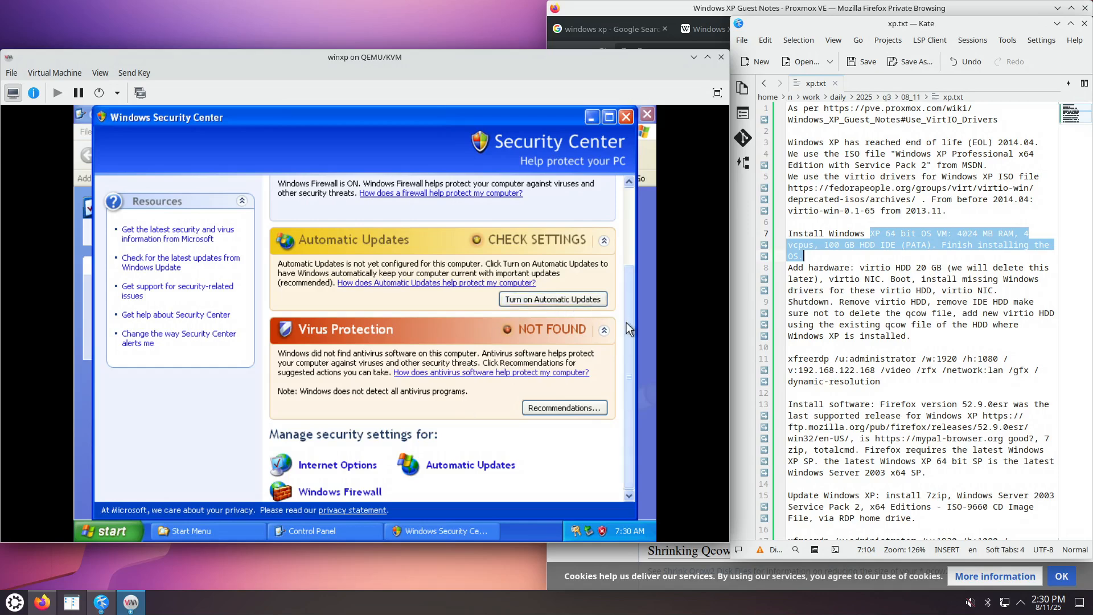
Close Security Center and Control Panel, then show the VM's hardware details.
drag(626, 323, 613, 367)
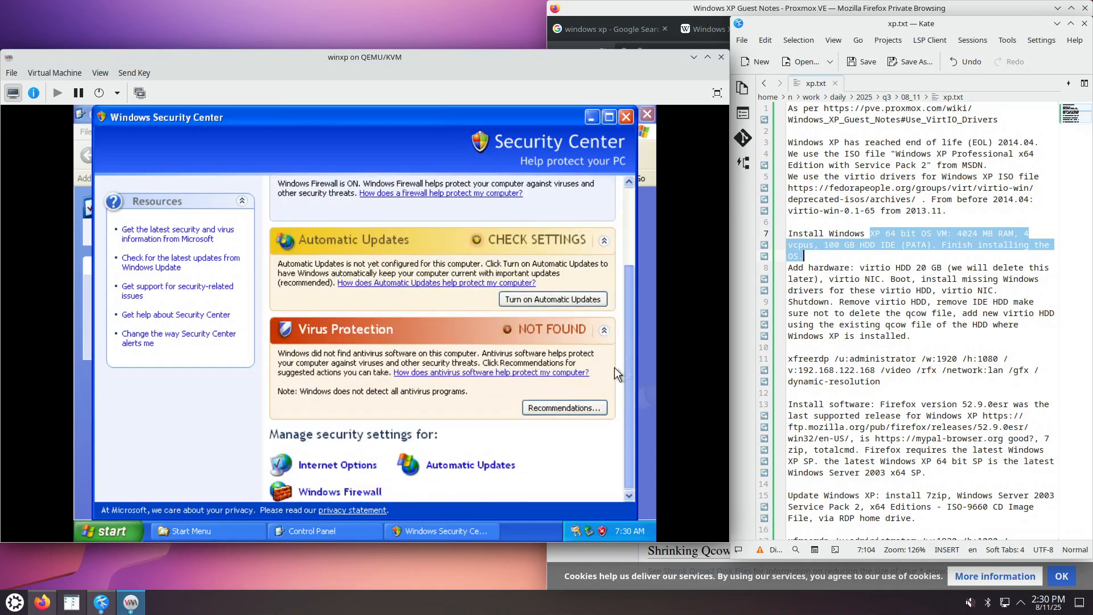
click(628, 118)
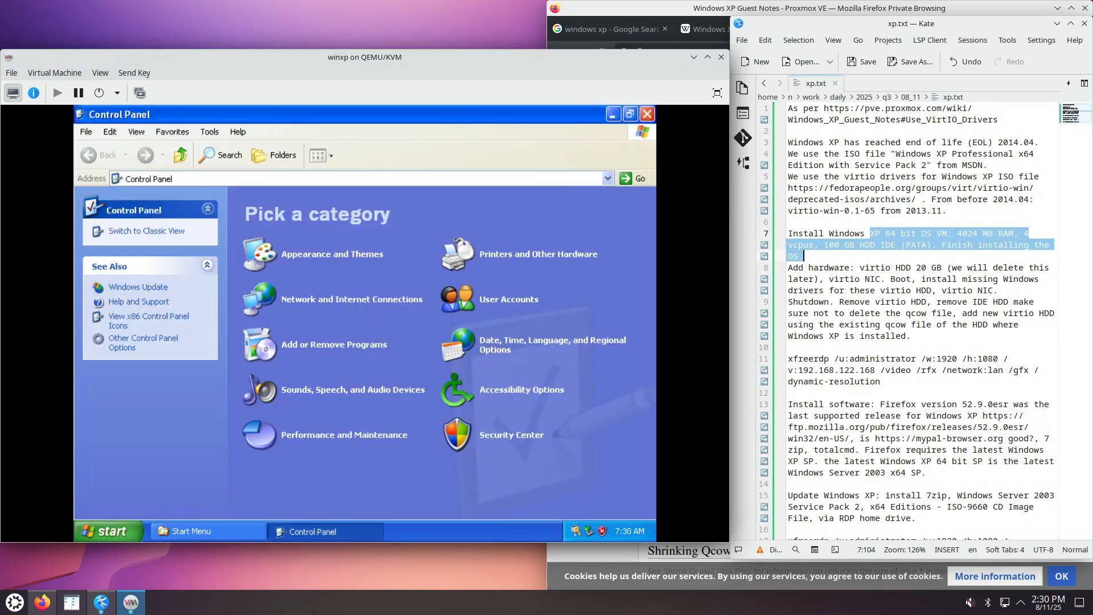
click(648, 114)
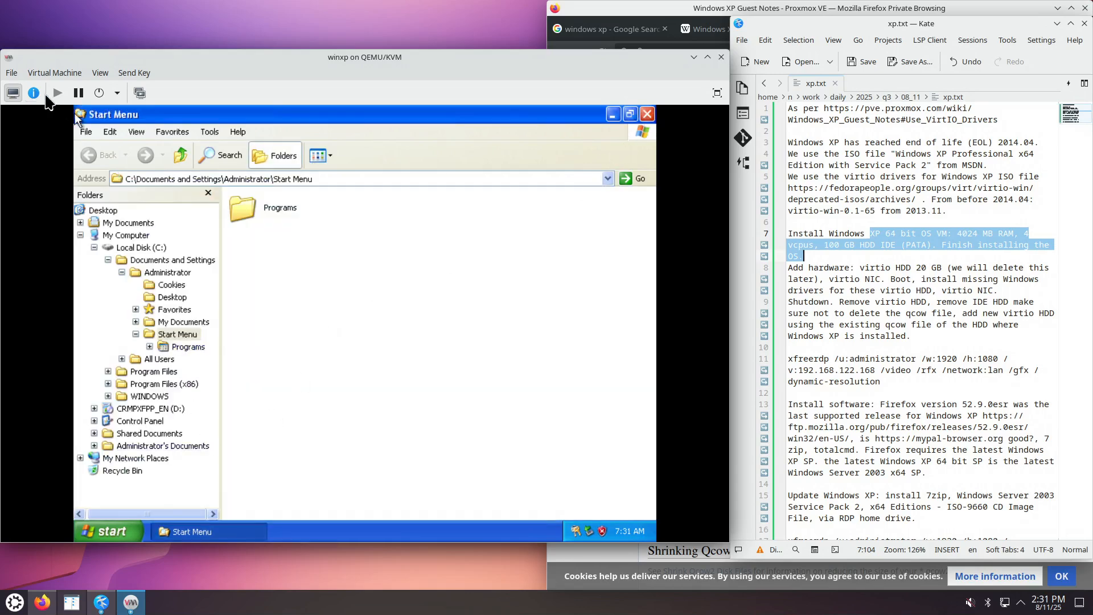
click(35, 94)
Show the NIC :4d:cc:fd e1000 interface details, reporting guest IP 192.168.122.62.
click(54, 237)
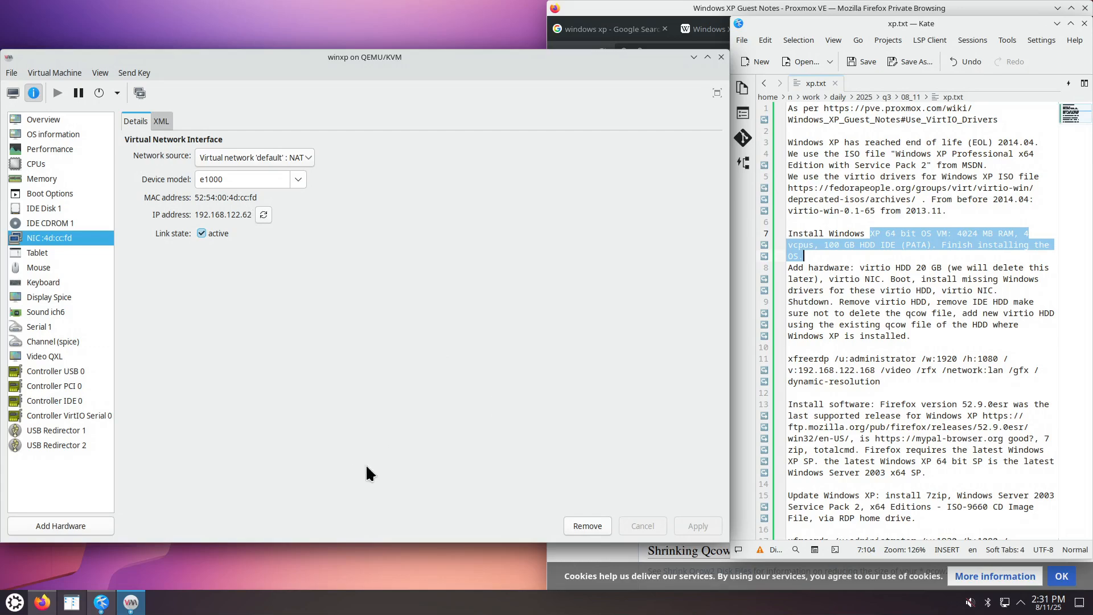
Load nmariusp.github.io in Firefox and open its xrdp how-to page in a new tab.
click(47, 604)
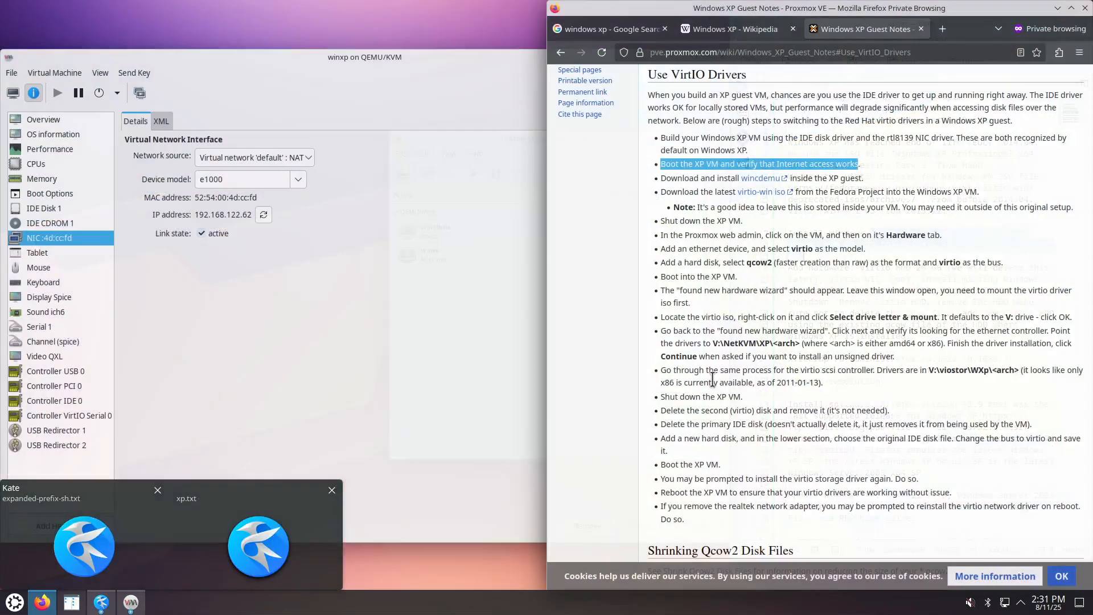
key(ctrl+t)
text(nma)
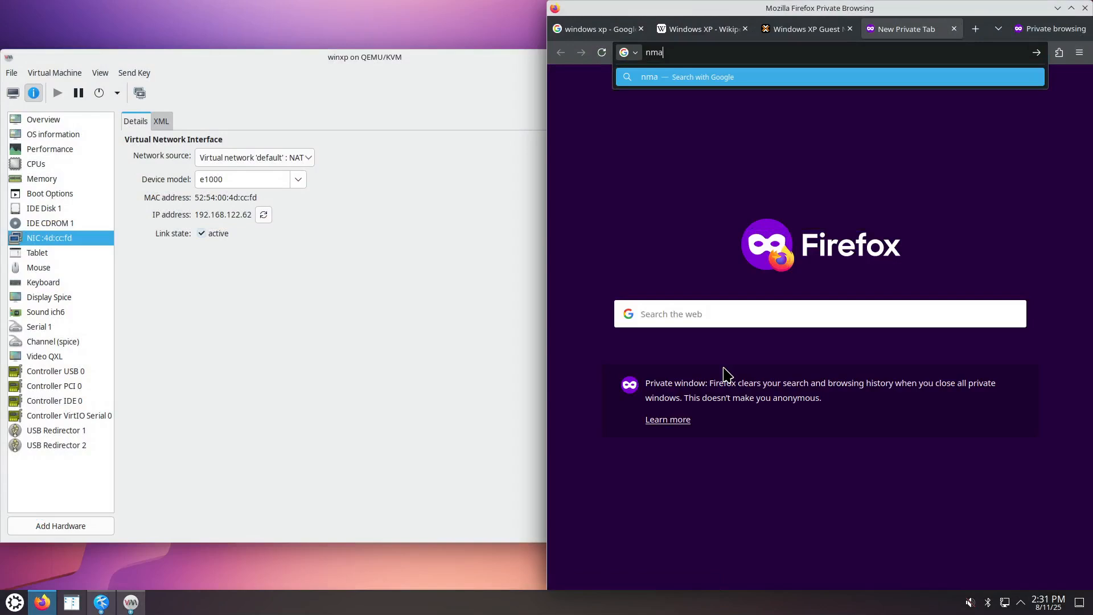
text(riusp.github.io)
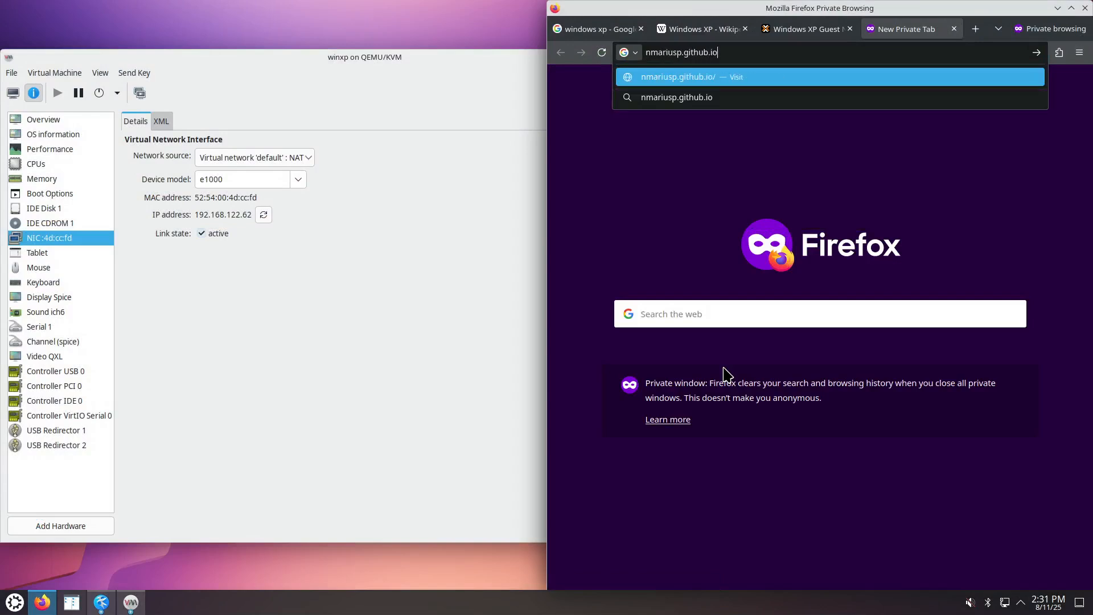
key(Return)
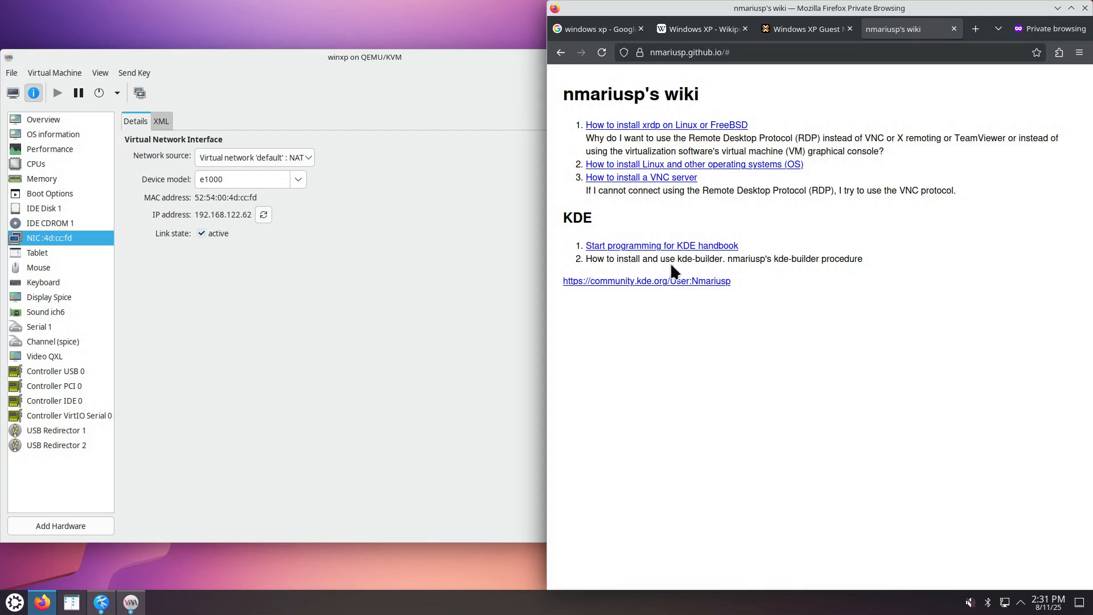
right_click(686, 127)
click(712, 135)
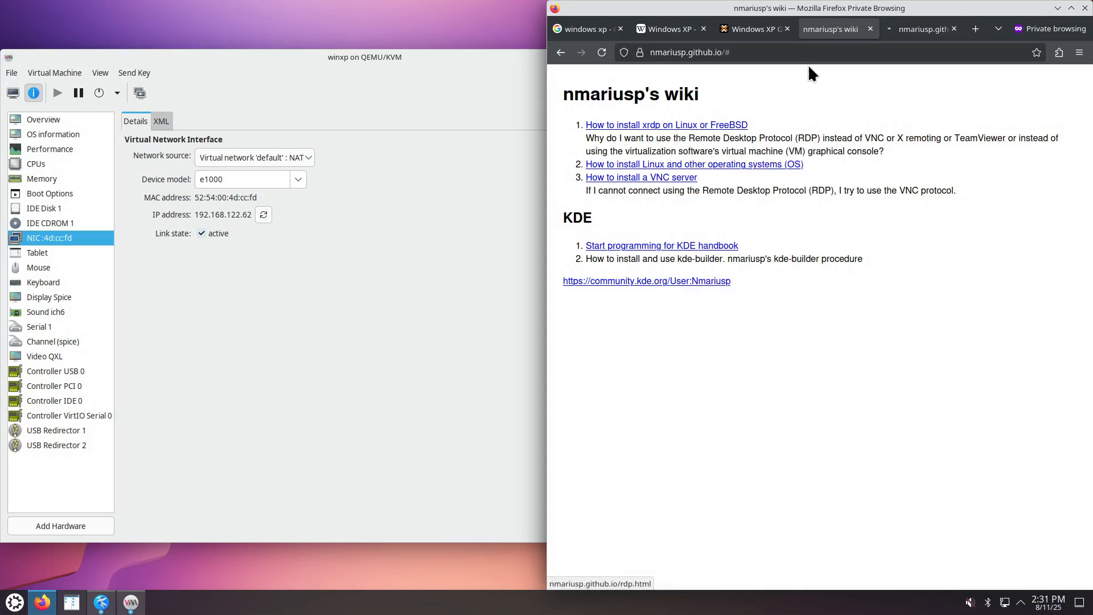
click(928, 35)
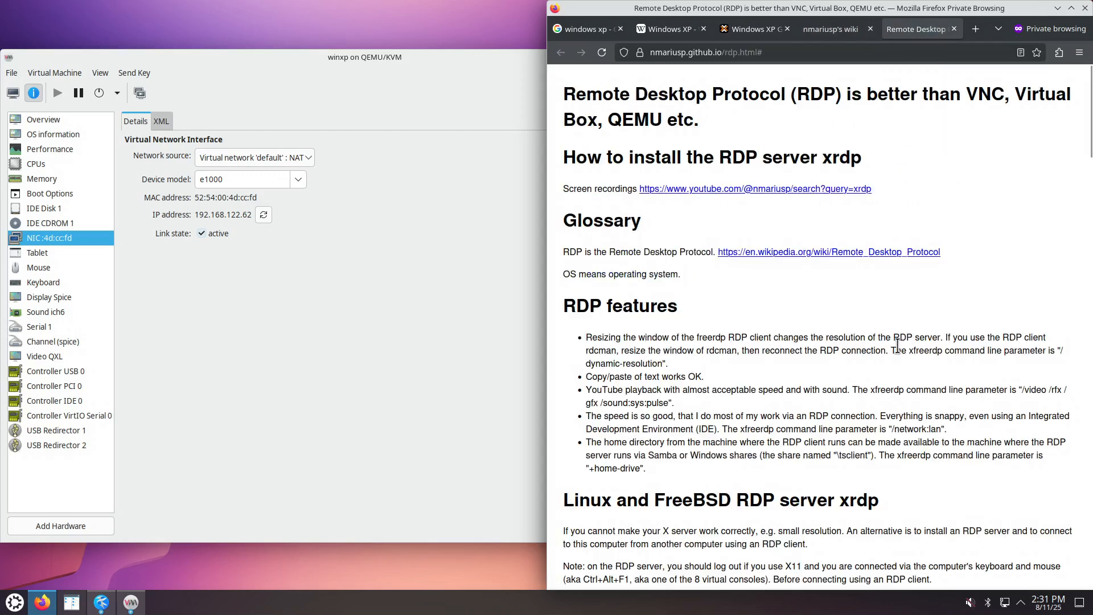
Copy the example xfreerdp command line from the Remote Desktop page.
scroll(897, 350, down, 10)
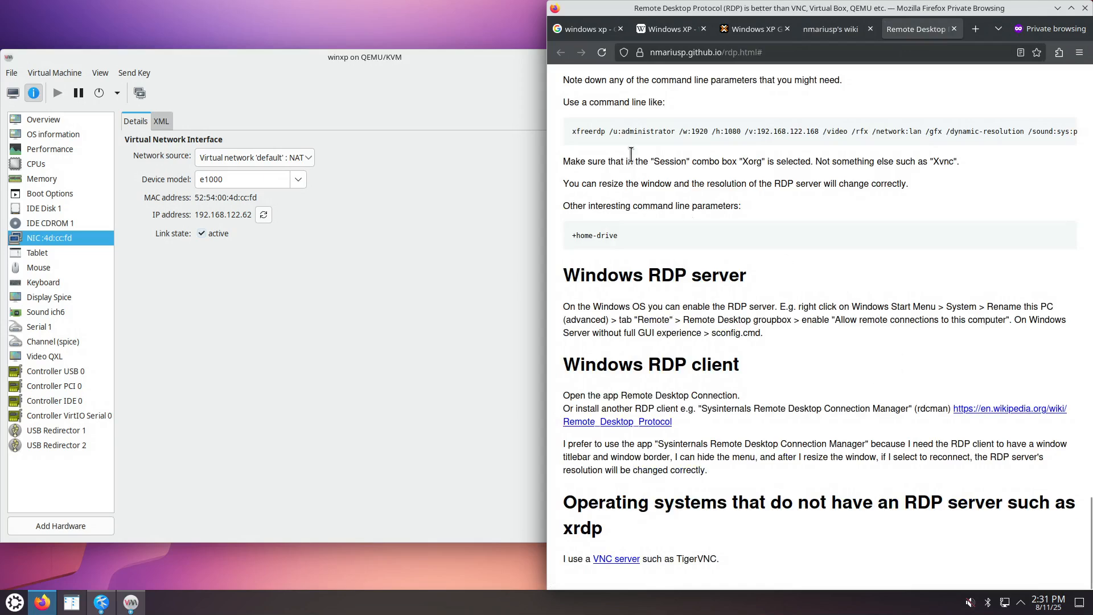
drag(573, 130, 1086, 150)
right_click(956, 130)
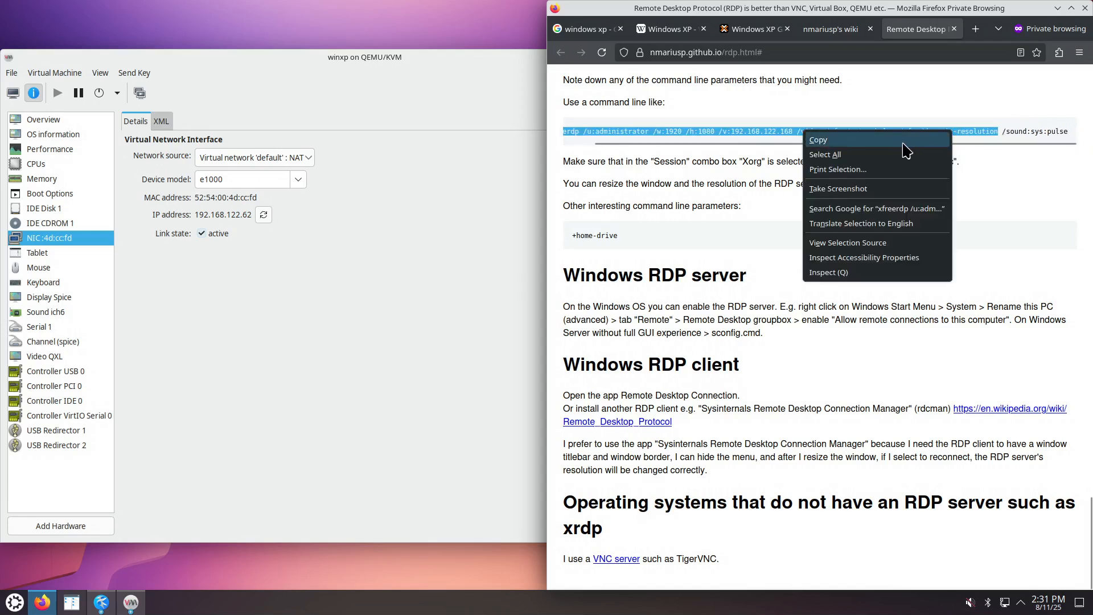
click(905, 142)
Launch Konsole and paste the copied xfreerdp command at a cleared prompt.
click(14, 602)
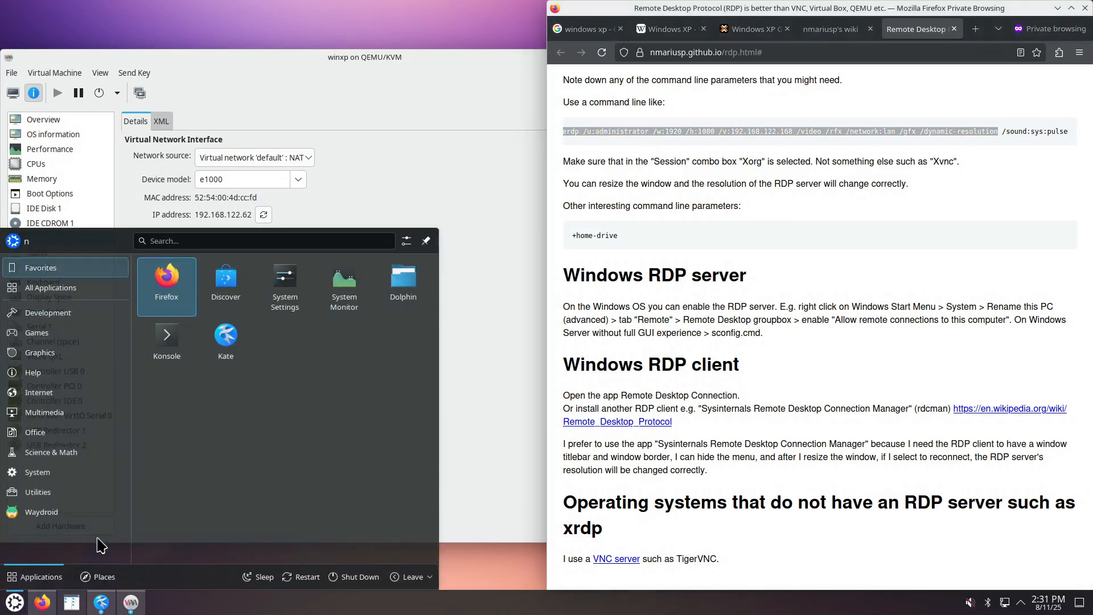
click(180, 354)
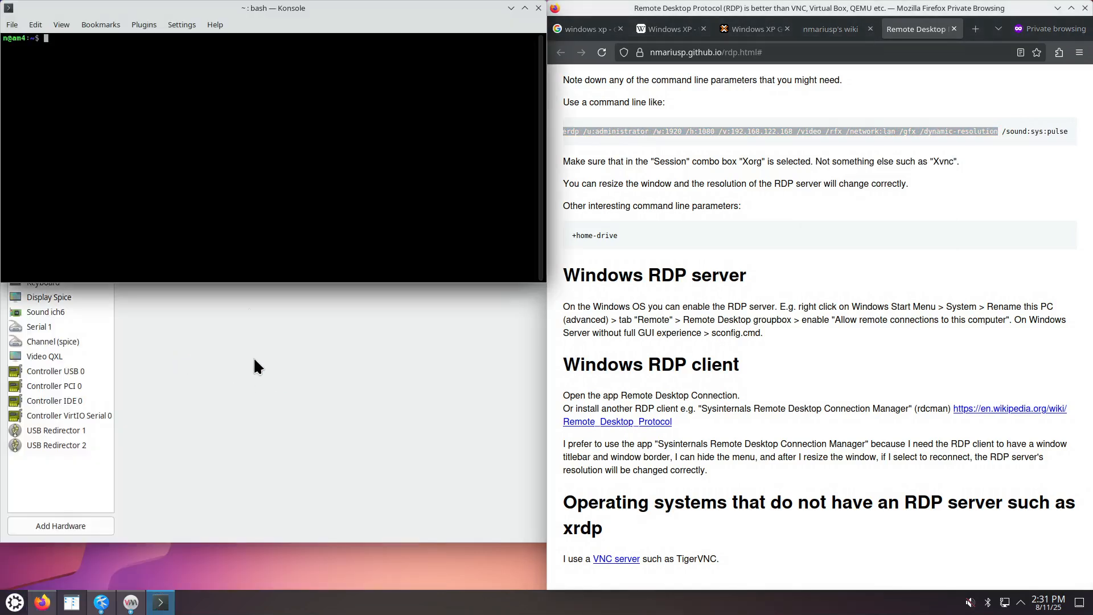
right_click(242, 156)
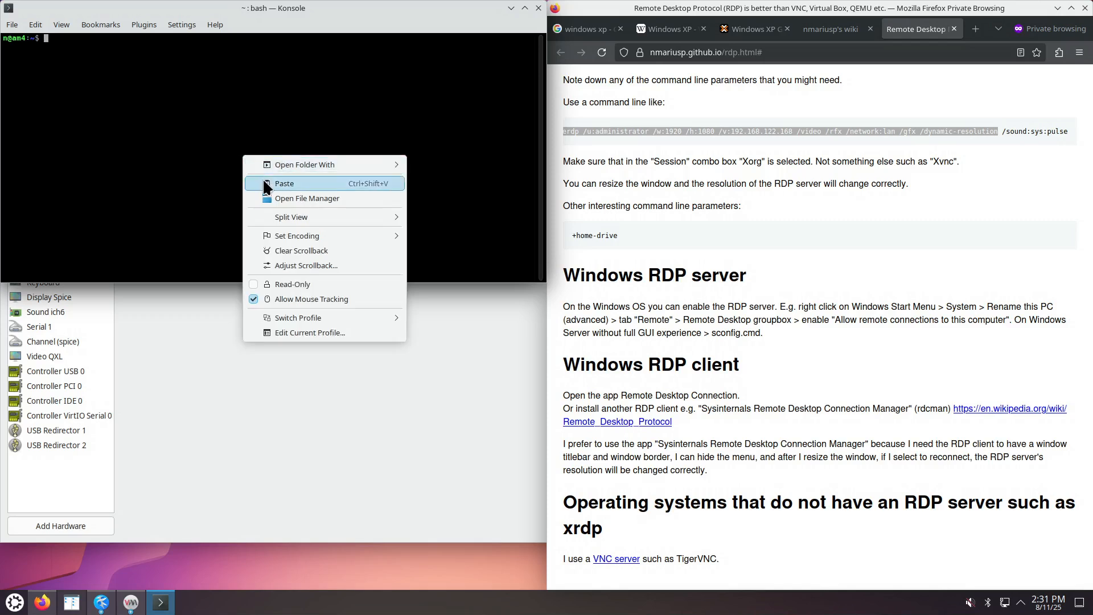
click(256, 180)
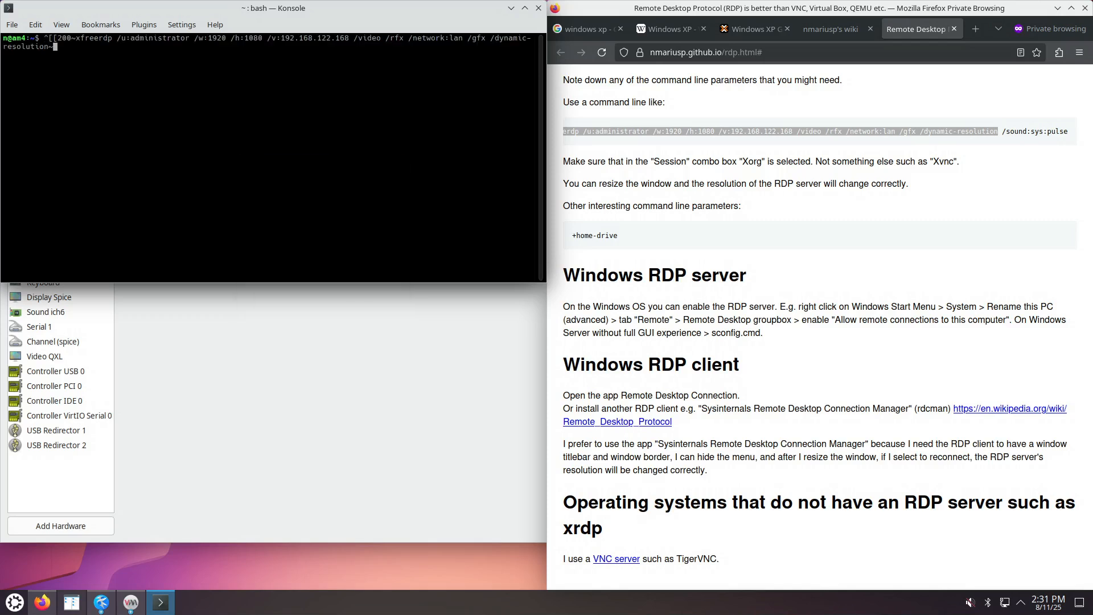
key(ctrl+c)
key(ctrl+l)
key(ctrl+shift+v)
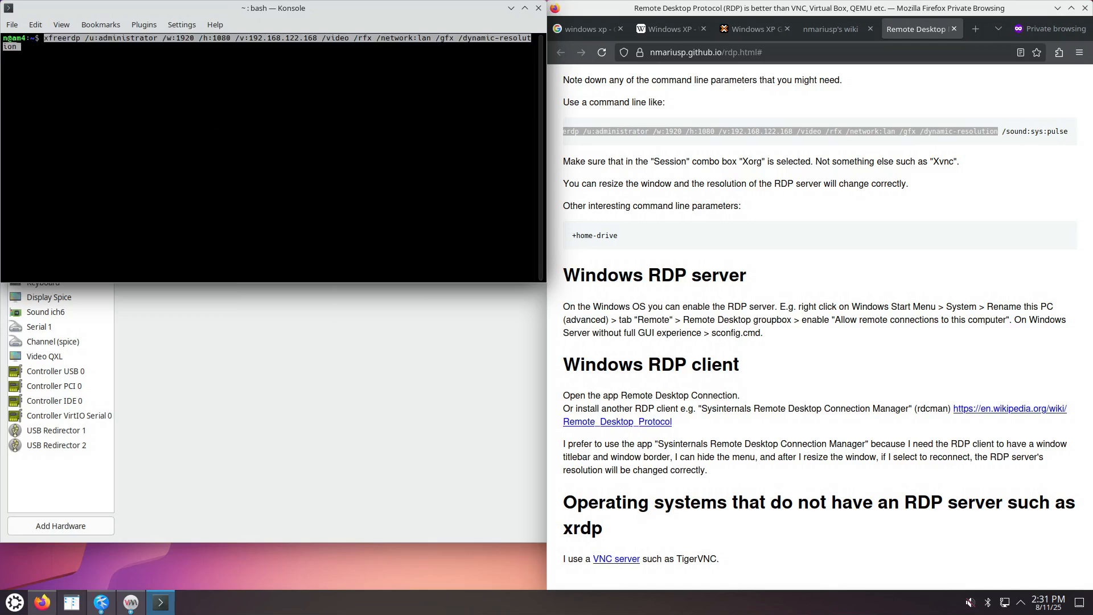
Change the /v: address ending from 168 to 62 and run the xfreerdp command.
click(258, 357)
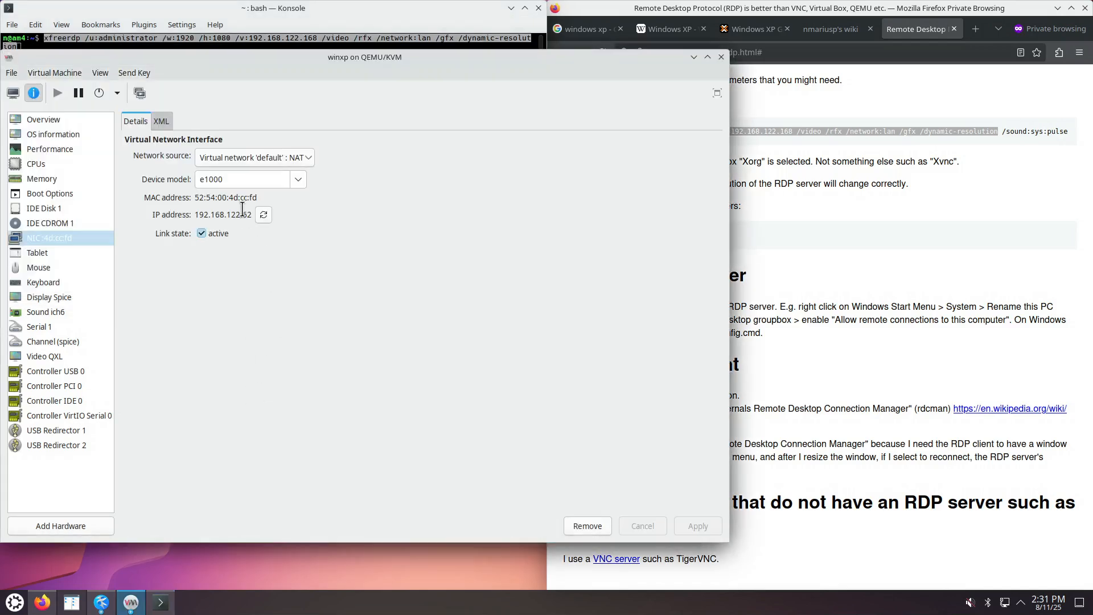
click(312, 12)
key(ctrl+Left)
key(ctrl+Left)
key(ctrl+Left)
key(ctrl+Left)
key(ctrl+Left)
key(ctrl+Left)
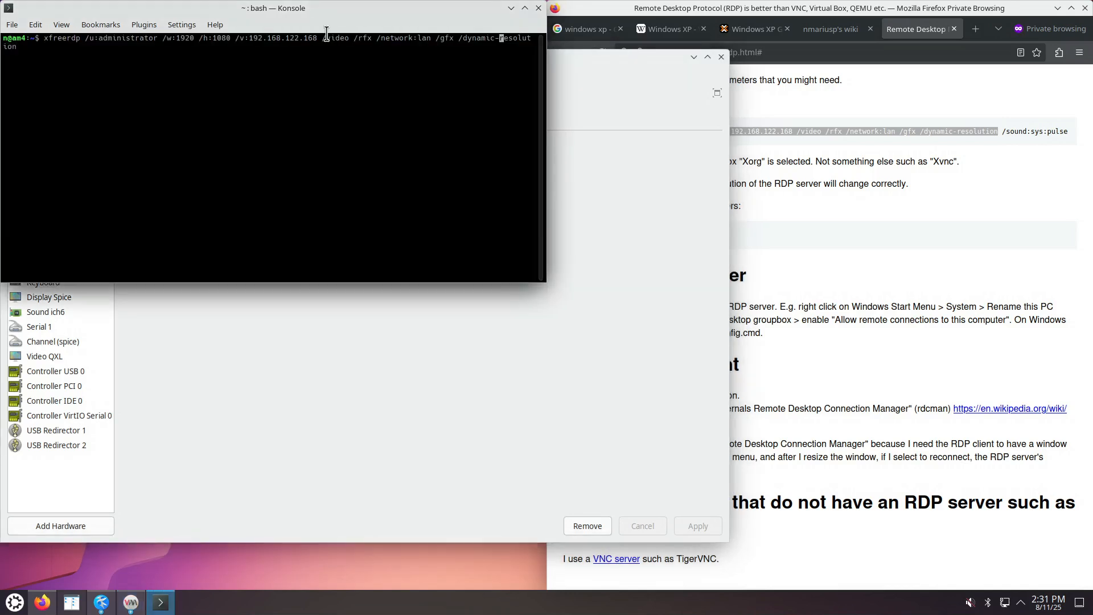
key(ctrl+Left)
key(ctrl+Left)
key(Delete)
key(Delete)
key(Delete)
key(Delete)
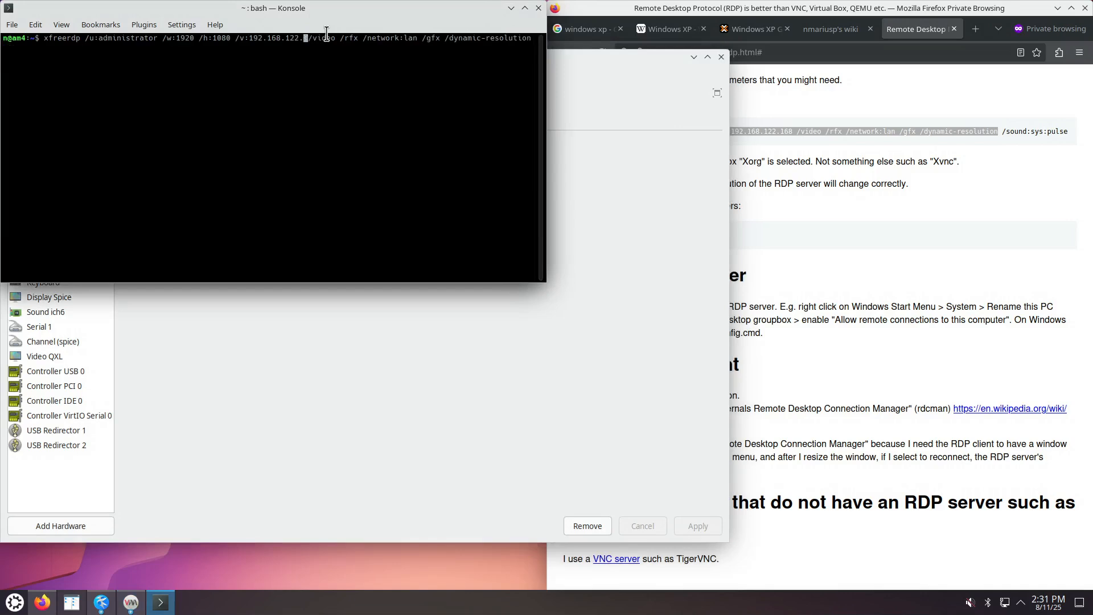
text(62)
key(Return)
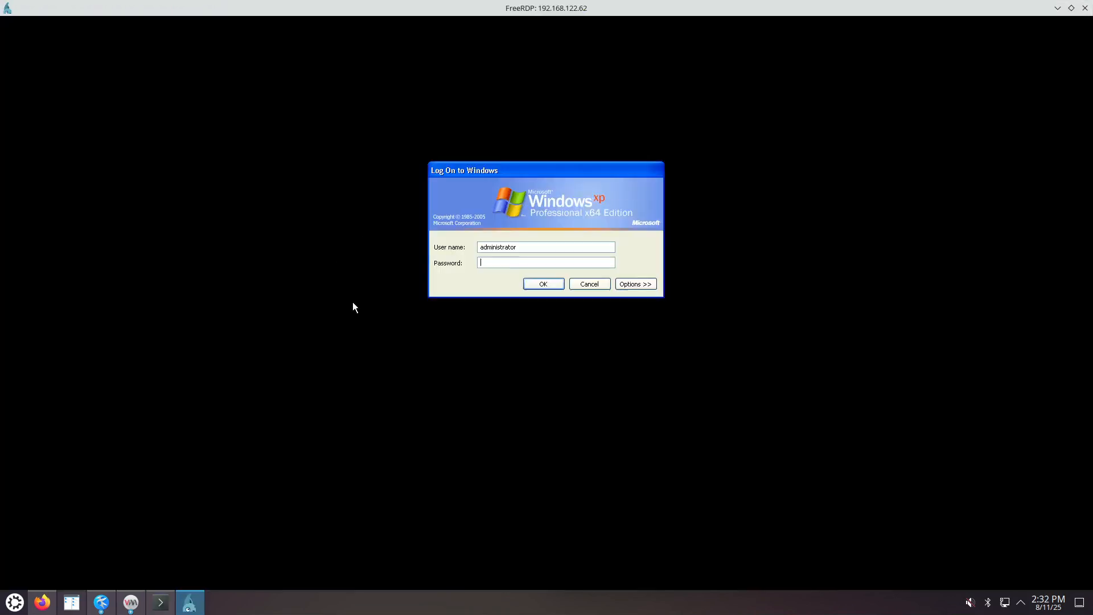
Log on to Windows XP over RDP with the Administrator password.
key(Return)
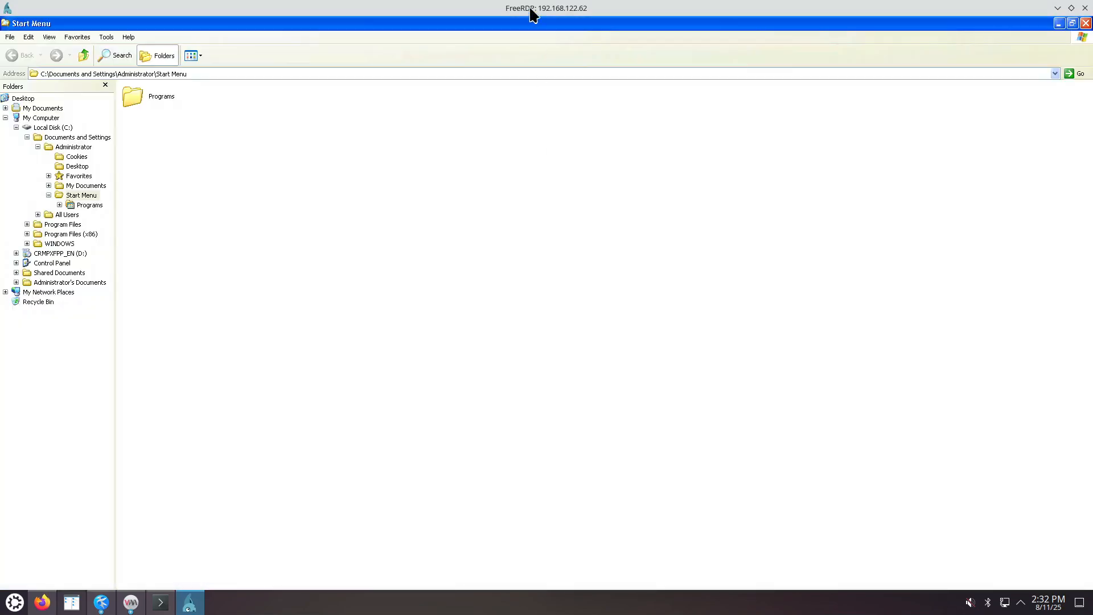
double_click(531, 9)
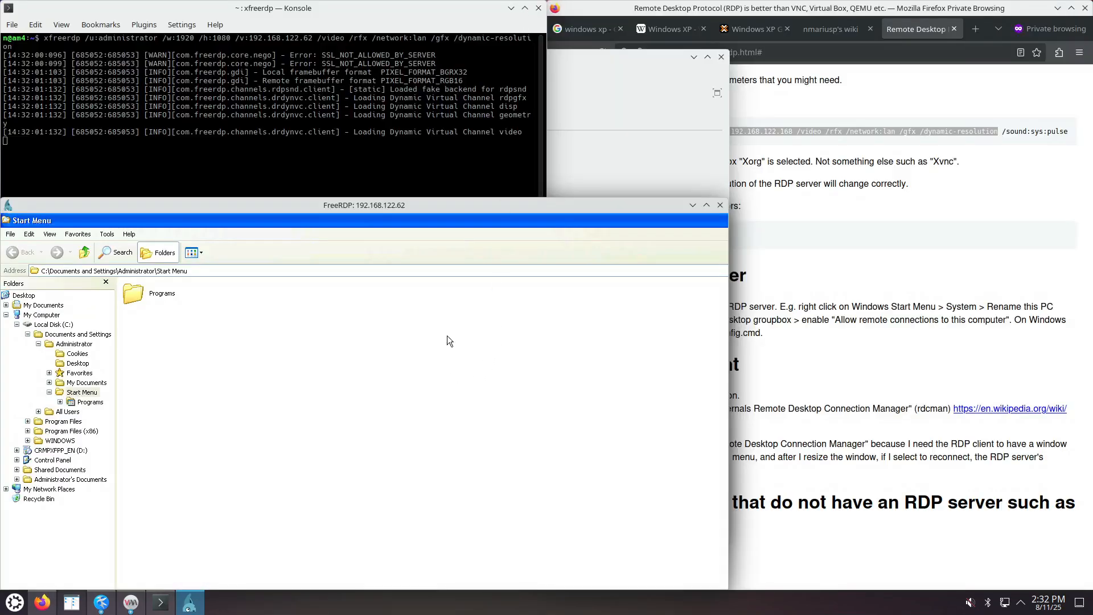
Move and maximize the FreeRDP window, then close the remote session.
drag(468, 205, 607, 115)
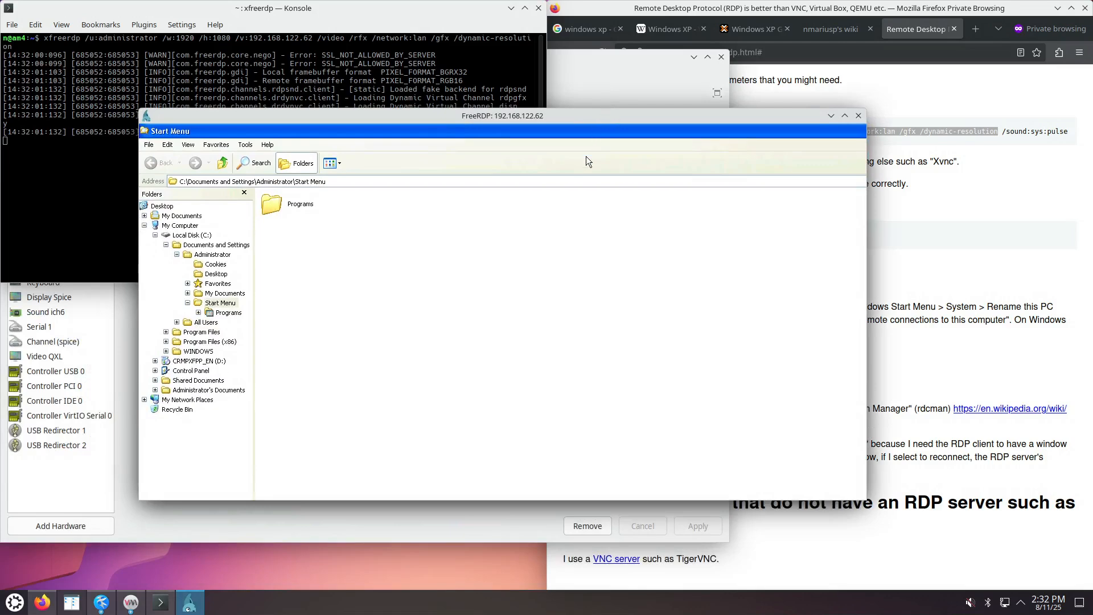
double_click(583, 114)
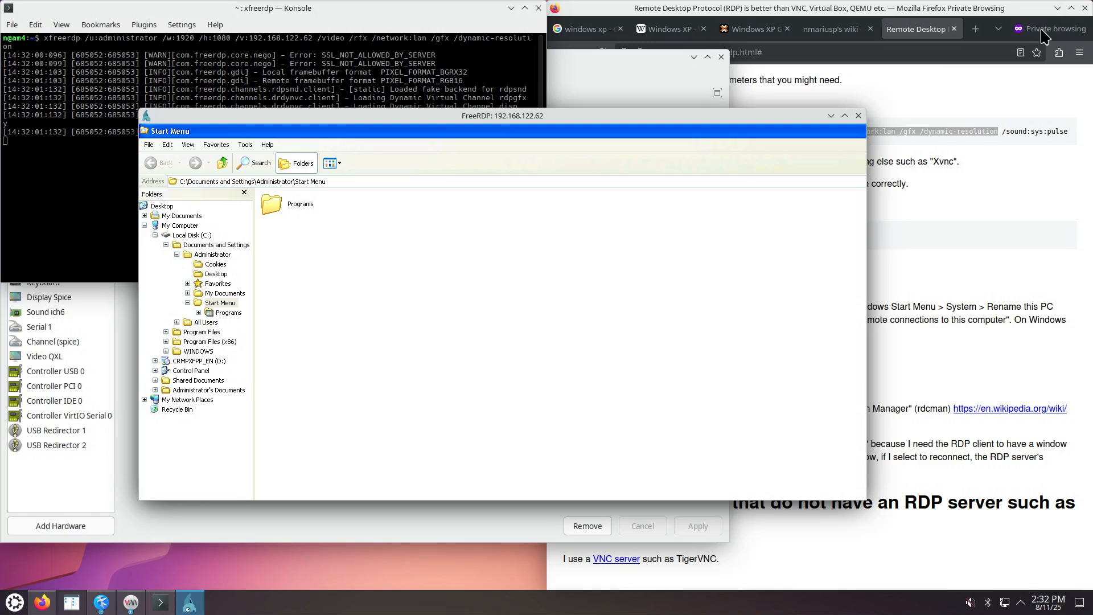
click(1072, 8)
click(858, 116)
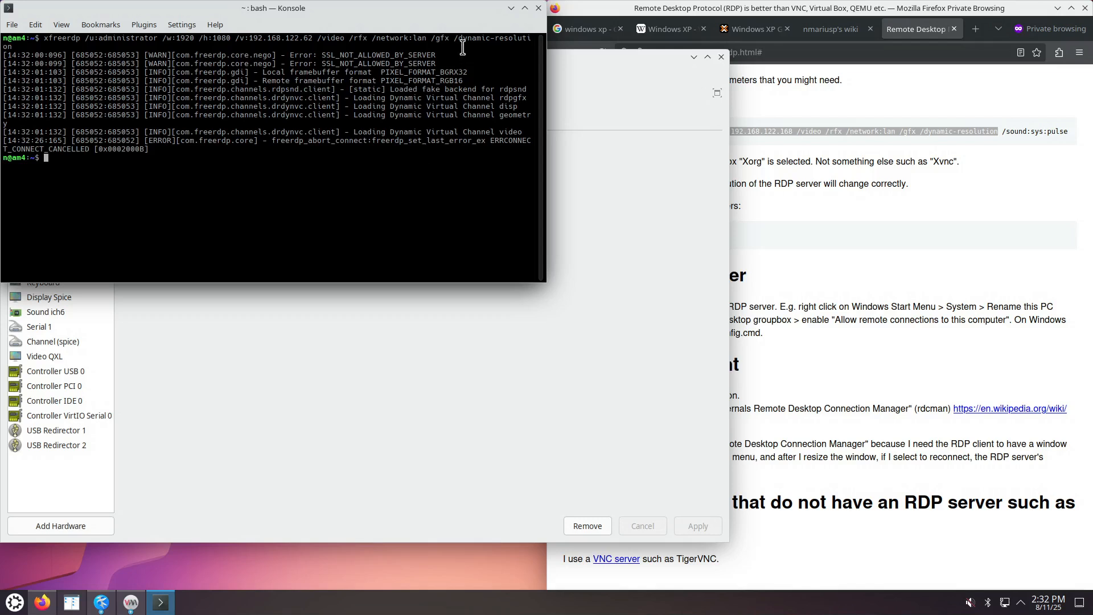
Rerun the xfreerdp command for 192.168.122.62 with /h:980 and no /dynamic-resolution.
drag(451, 39, 467, 44)
click(297, 164)
key(Up)
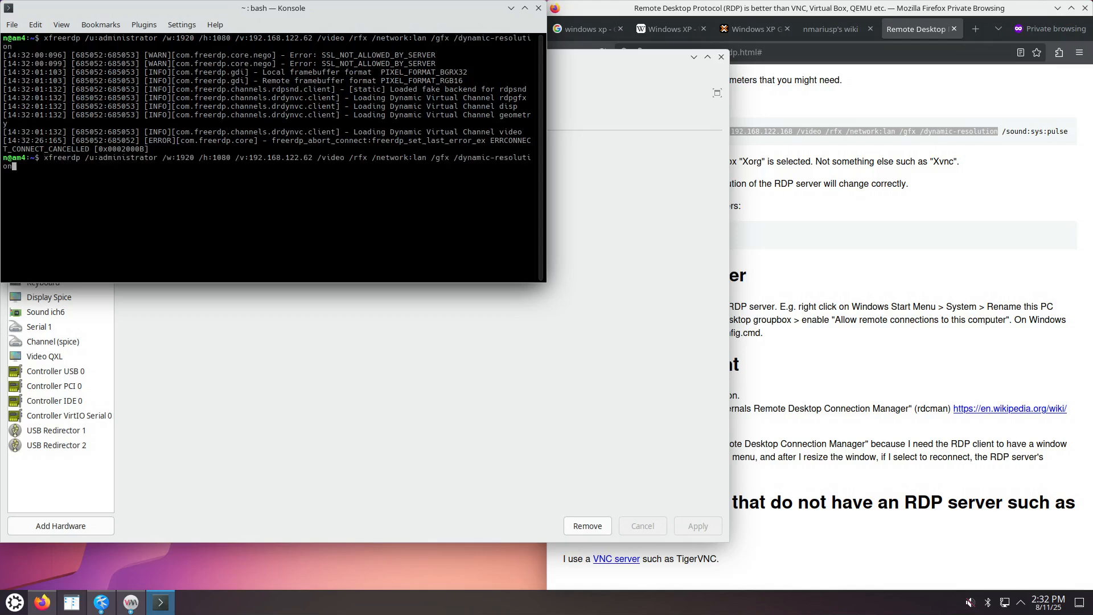
key(BackSpace)
key(BackSpace)
key(BackSpace)
key(BackSpace)
key(BackSpace)
key(BackSpace)
key(BackSpace)
key(BackSpace)
key(BackSpace)
key(BackSpace)
key(BackSpace)
key(BackSpace)
key(BackSpace)
key(BackSpace)
key(BackSpace)
key(BackSpace)
key(BackSpace)
key(BackSpace)
key(BackSpace)
key(BackSpace)
key(ctrl+Left)
key(ctrl+Left)
key(ctrl+Left)
key(ctrl+Left)
key(ctrl+Left)
key(ctrl+Left)
key(ctrl+Left)
key(ctrl+Left)
key(ctrl+Left)
key(Left)
key(Left)
key(Left)
key(Left)
key(Left)
key(Left)
key(Left)
key(Left)
key(Left)
key(Left)
key(Left)
key(Left)
key(Left)
key(Left)
key(Left)
key(Left)
key(Left)
key(Right)
key(Right)
key(Right)
key(Right)
key(Right)
key(Right)
key(Right)
key(Right)
key(Right)
key(Right)
key(Right)
key(Right)
key(Right)
key(Right)
key(Right)
key(BackSpace)
key(BackSpace)
key(BackSpace)
key(BackSpace)
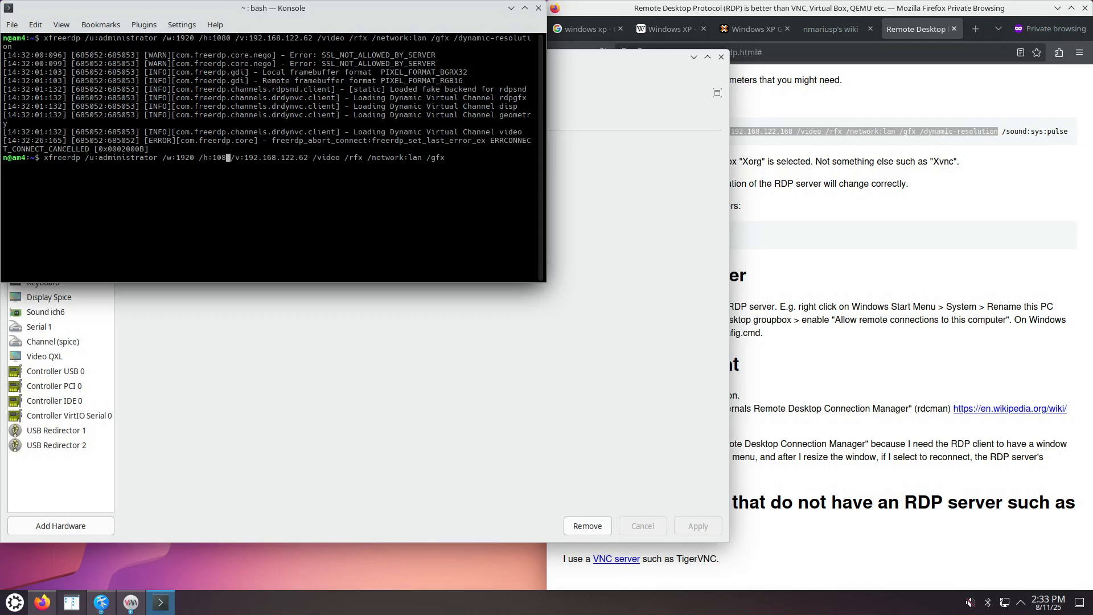
text(98)
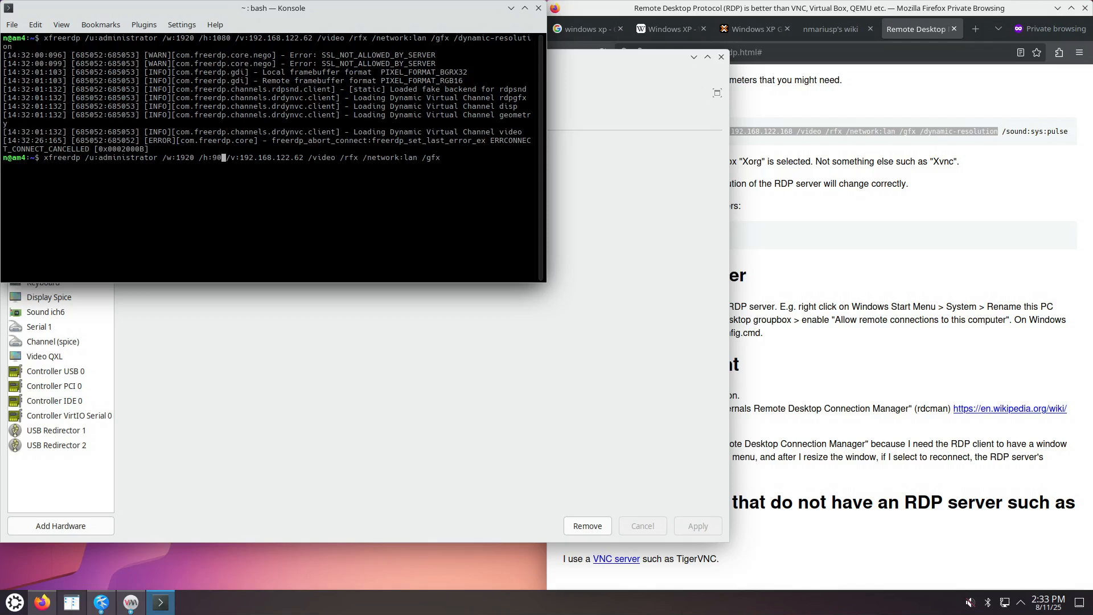
text(0)
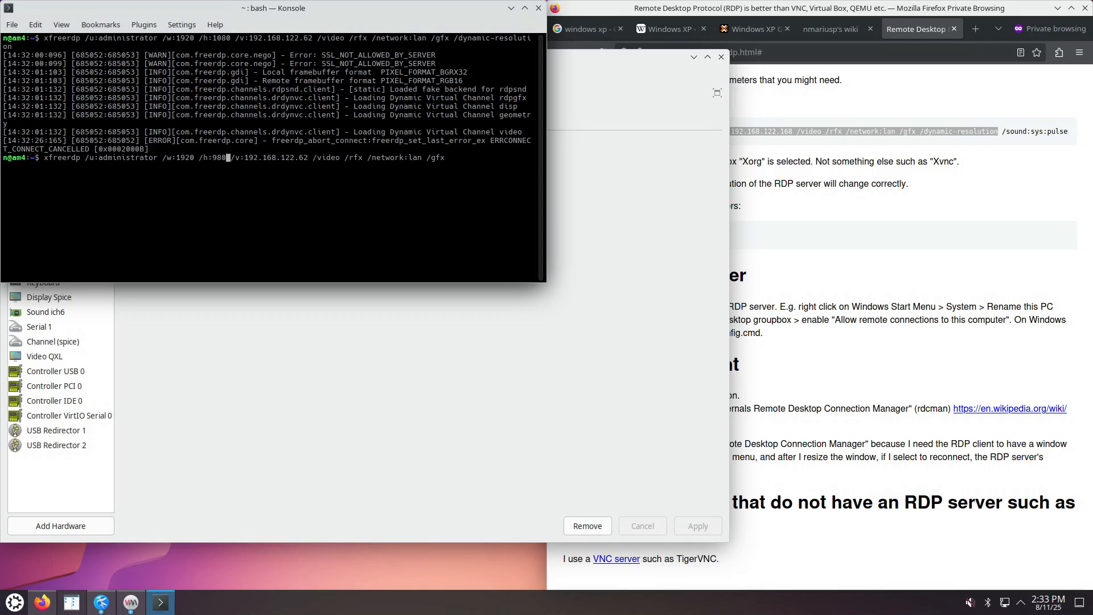
key(Return)
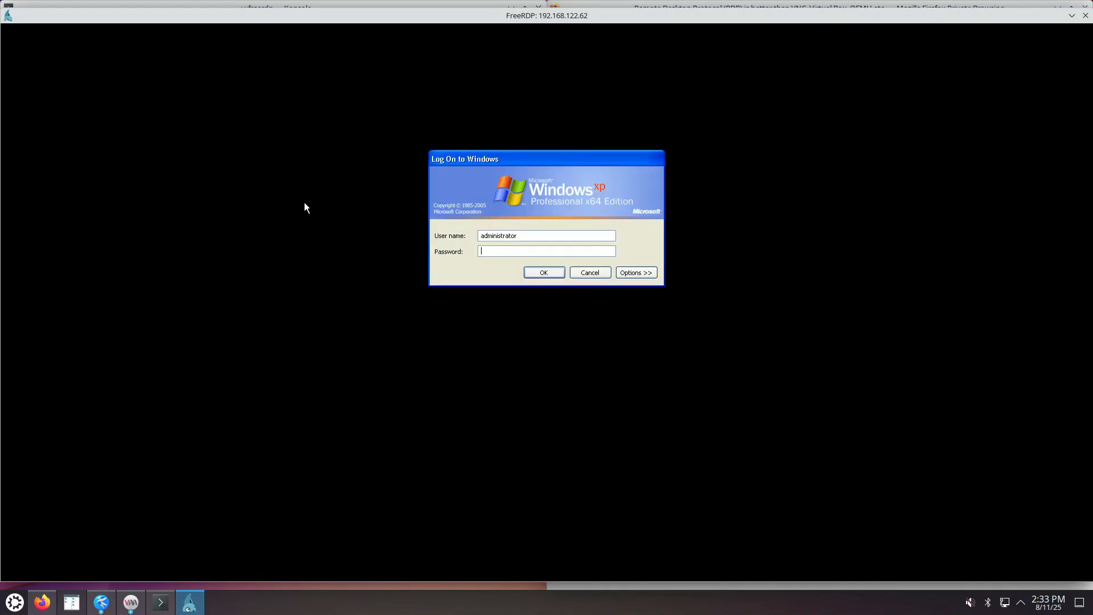
Log on to Windows XP, make the remote window fill the screen, and close the Start Menu window.
text(••••)
key(Return)
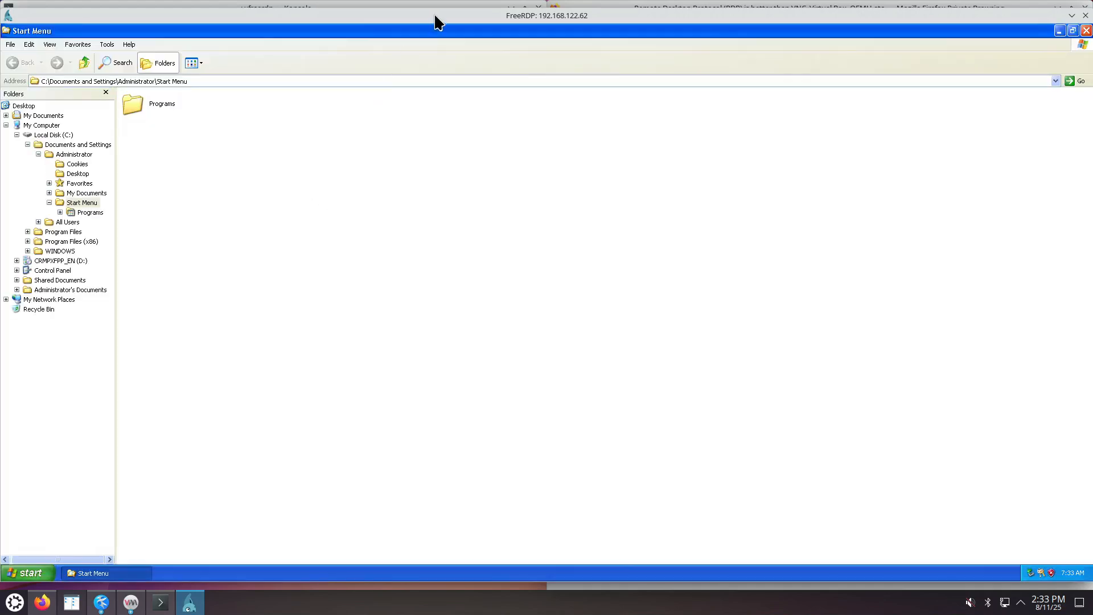
drag(436, 18, 435, 7)
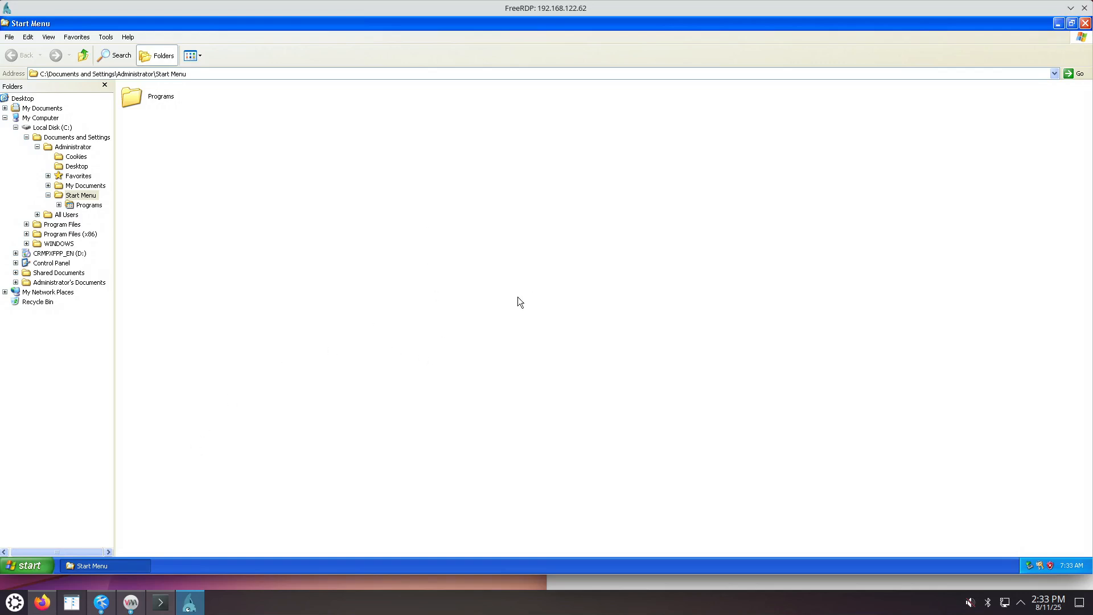
click(1085, 24)
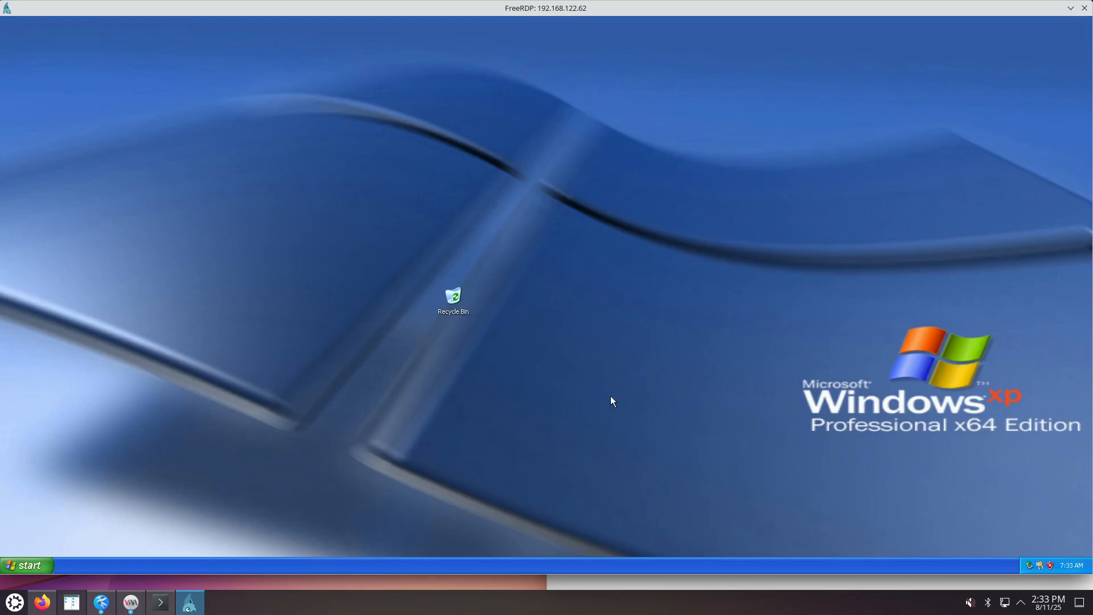
click(105, 608)
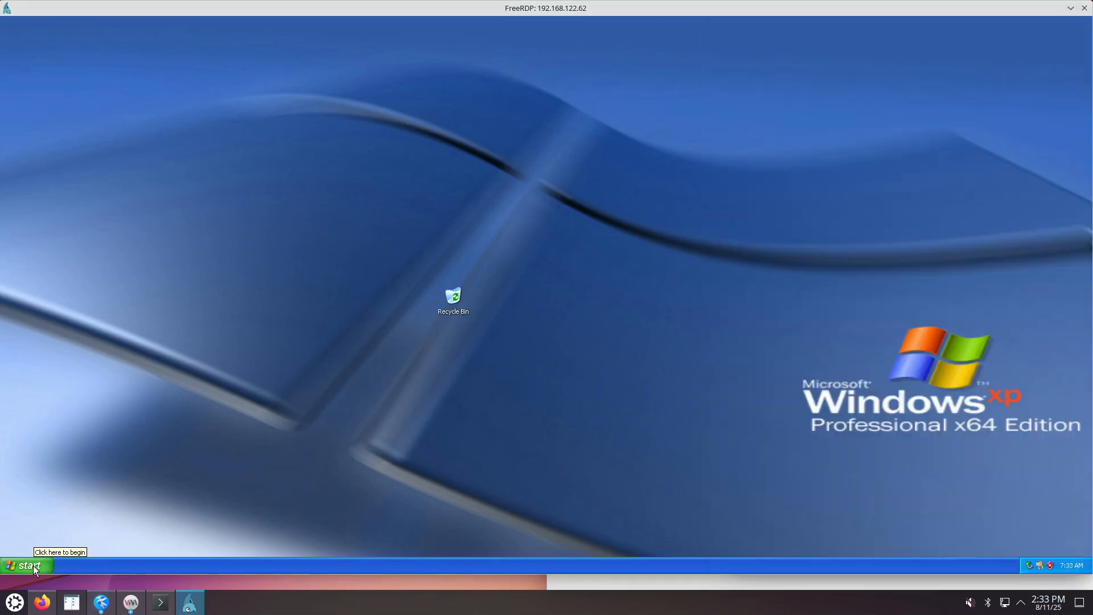
Launch cmd from Start > Run and display the shutdown /? help.
click(31, 567)
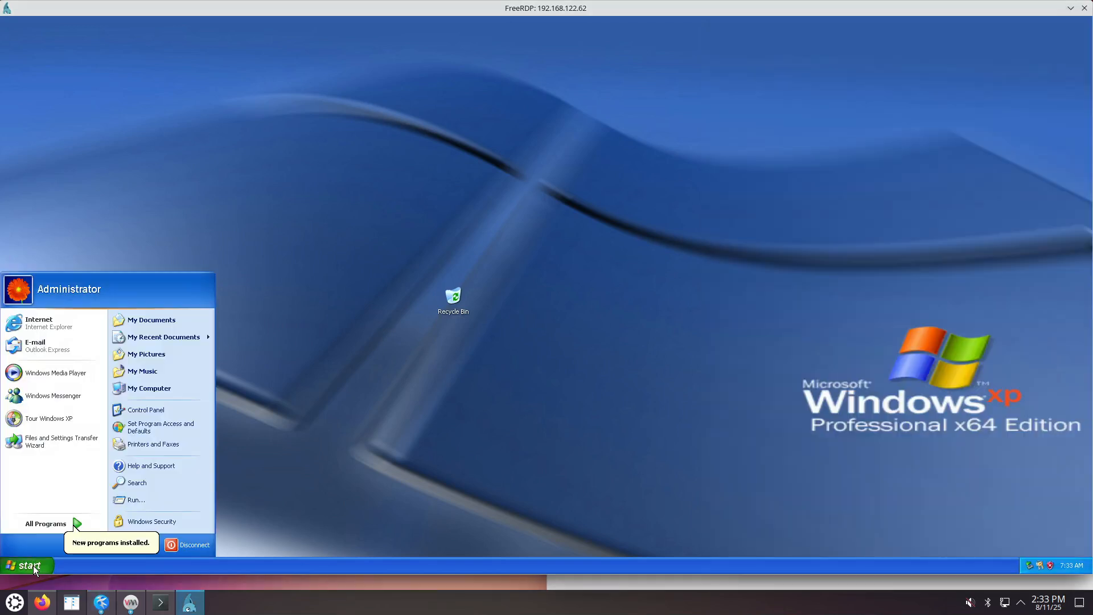
click(120, 509)
text(cmd)
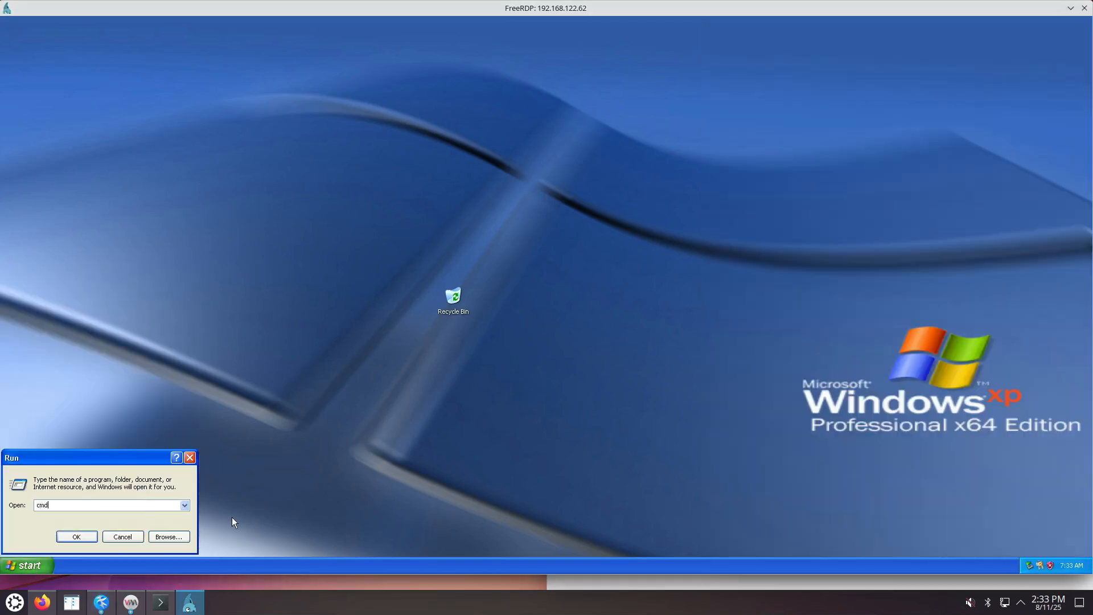
key(Return)
text(shutdow)
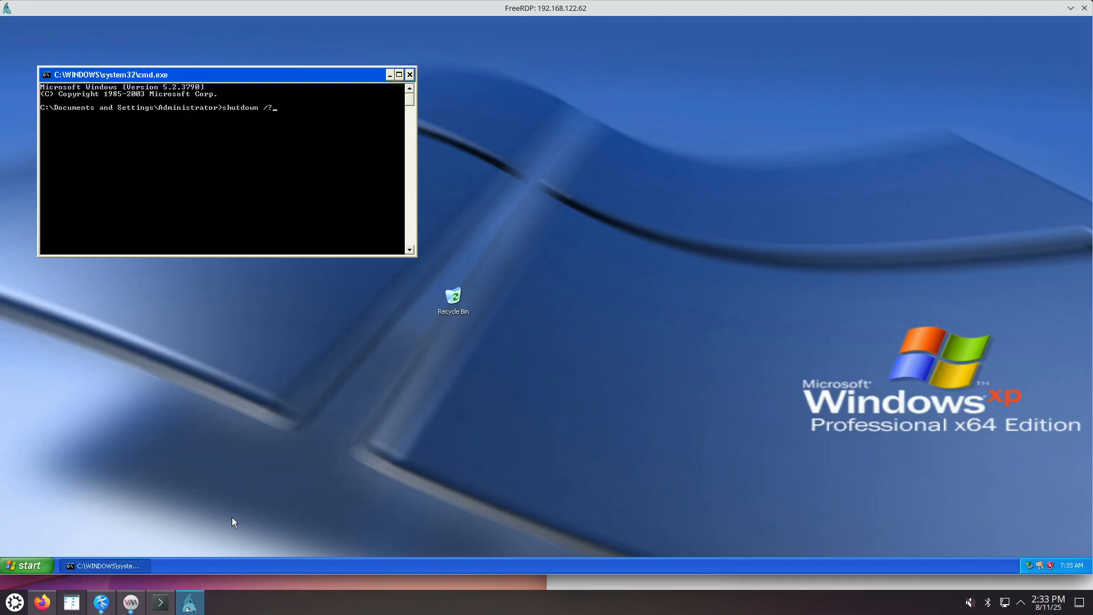
text(n /?)
key(Return)
Maximize the command prompt and shut Windows down with shutdown /s /t 0.
click(23, 565)
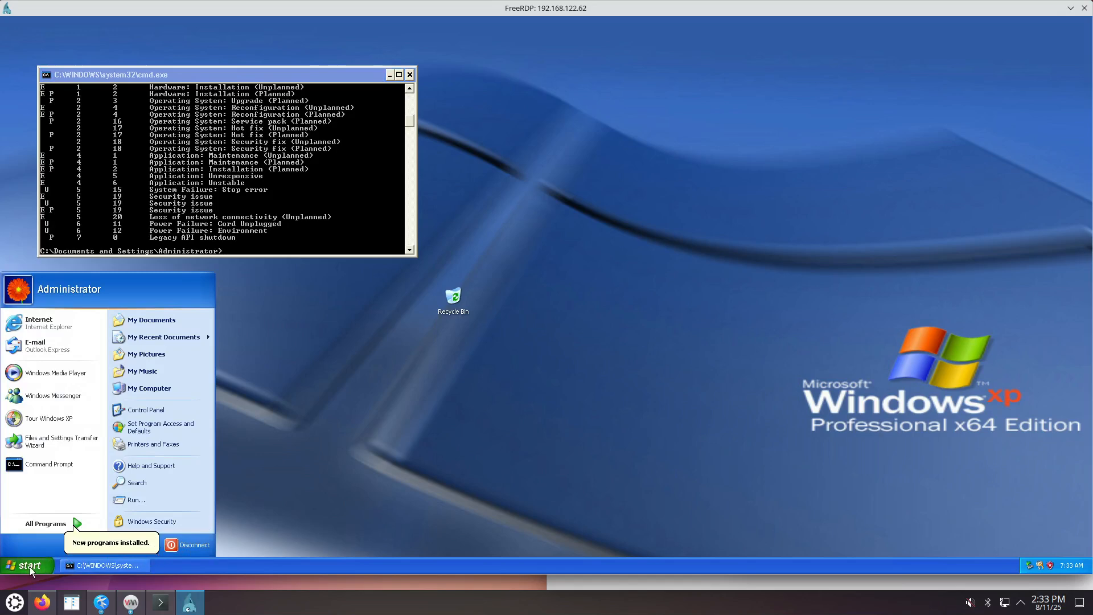
click(318, 233)
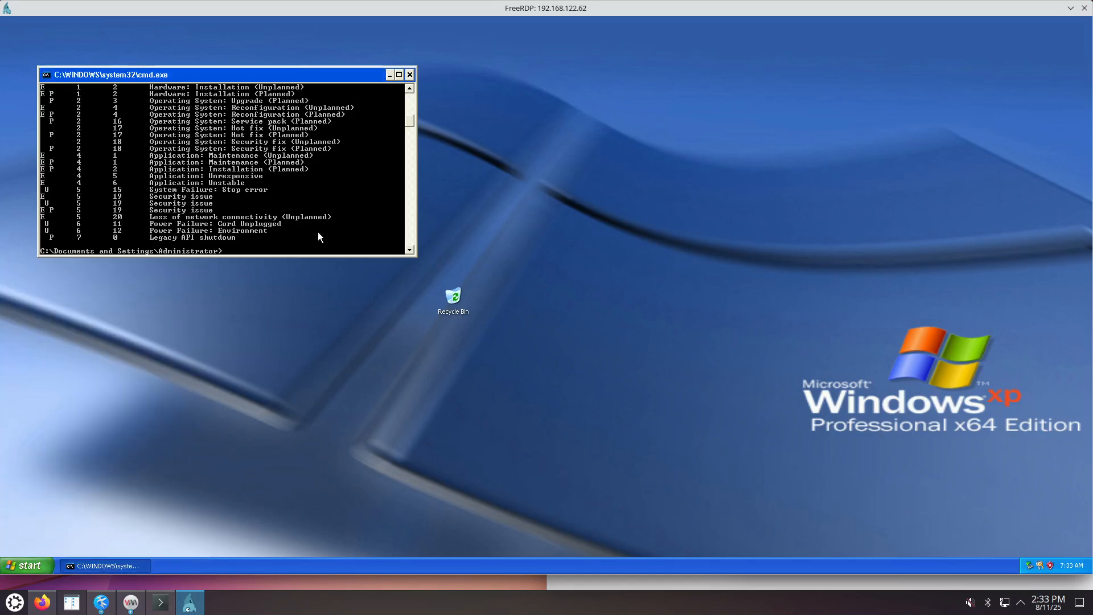
click(402, 77)
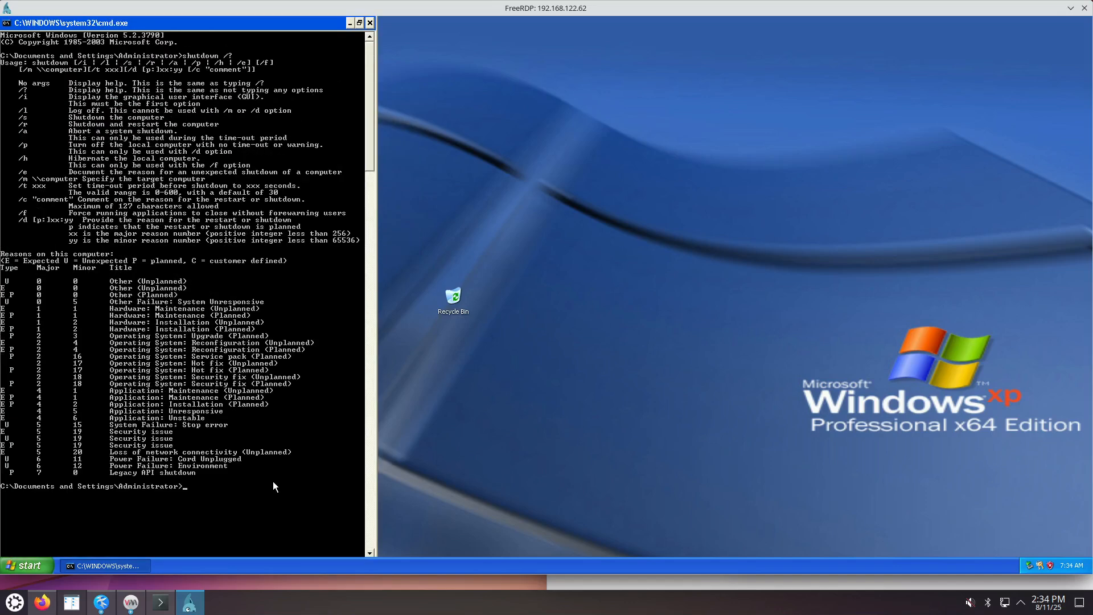
text(shutdown /s /t 0)
key(Return)
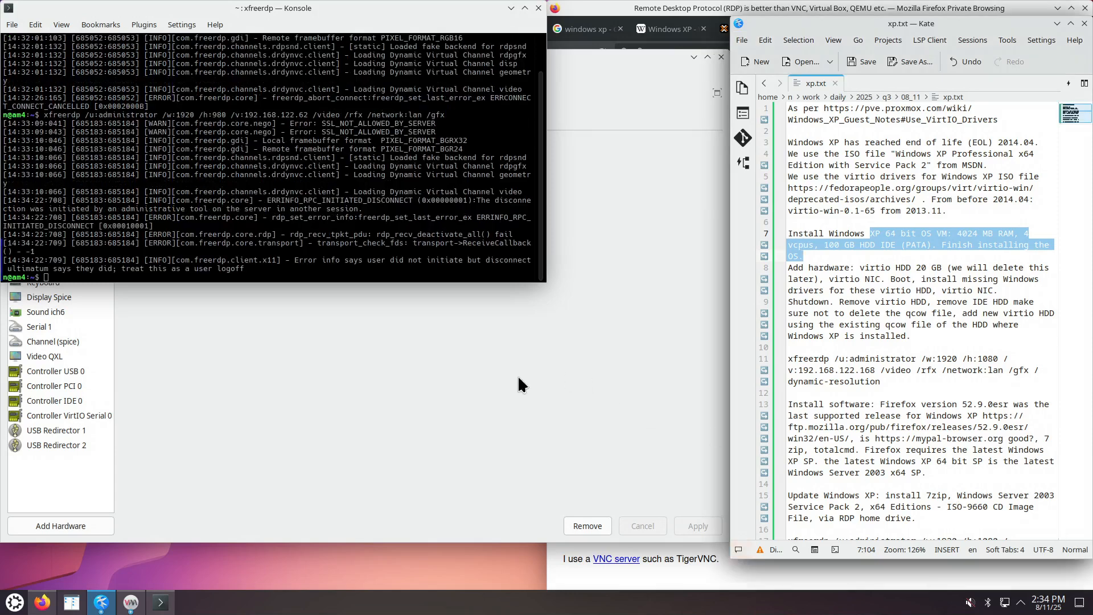
Add a new 20 GB disk on the VirtIO bus to the winxp VM.
click(518, 375)
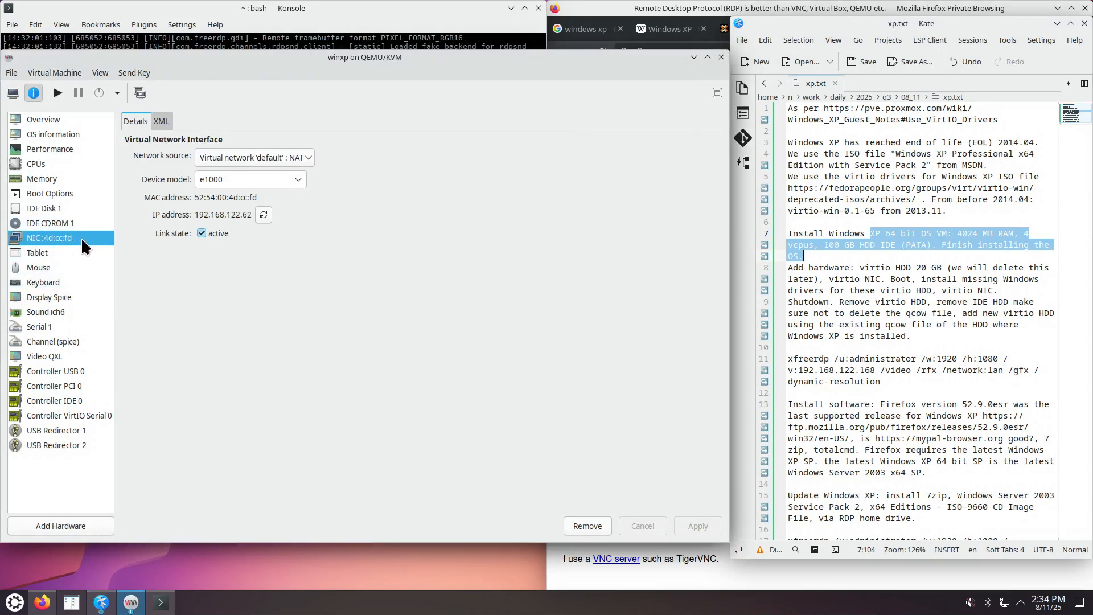
click(962, 251)
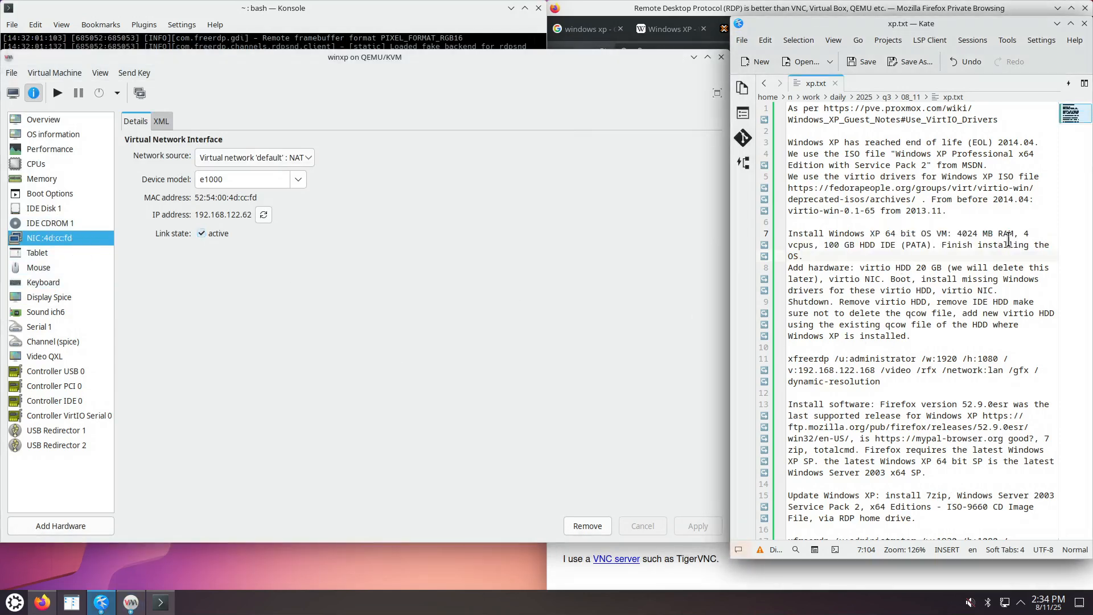
drag(861, 268, 942, 269)
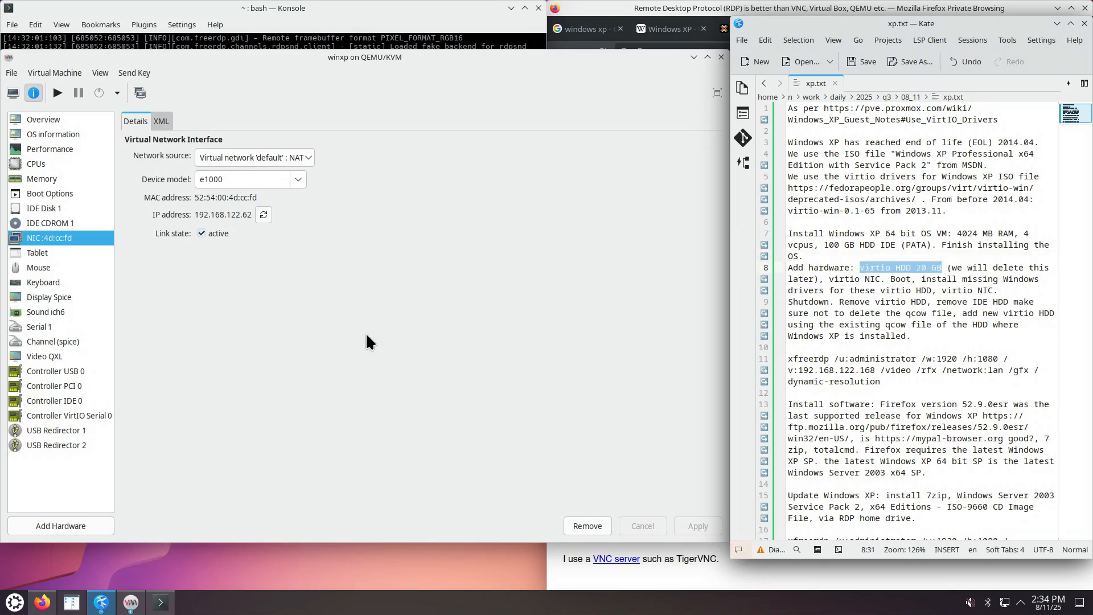
click(53, 207)
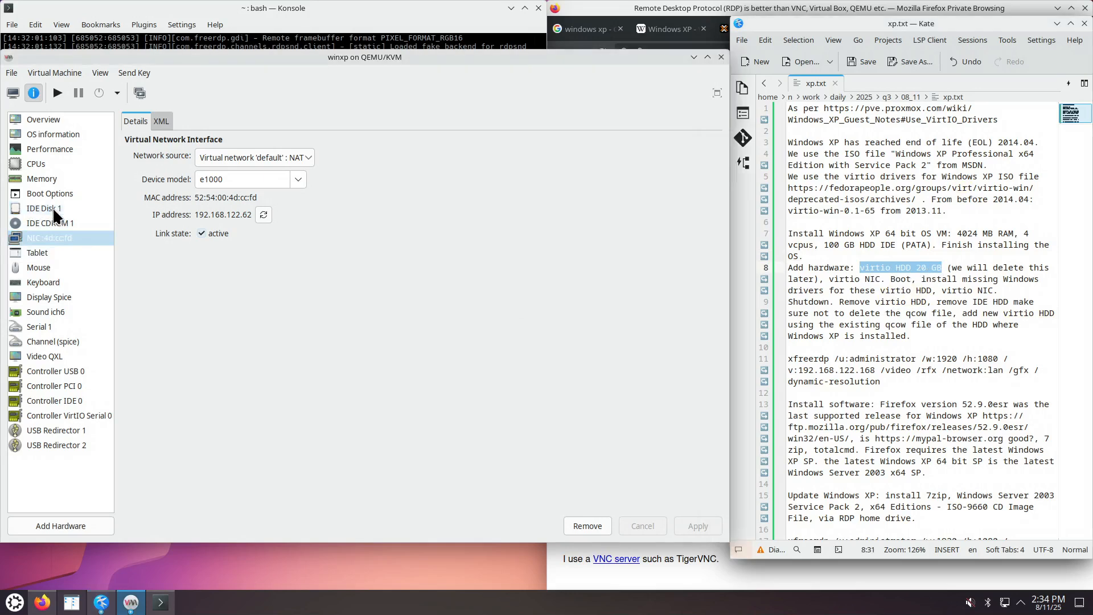
click(51, 525)
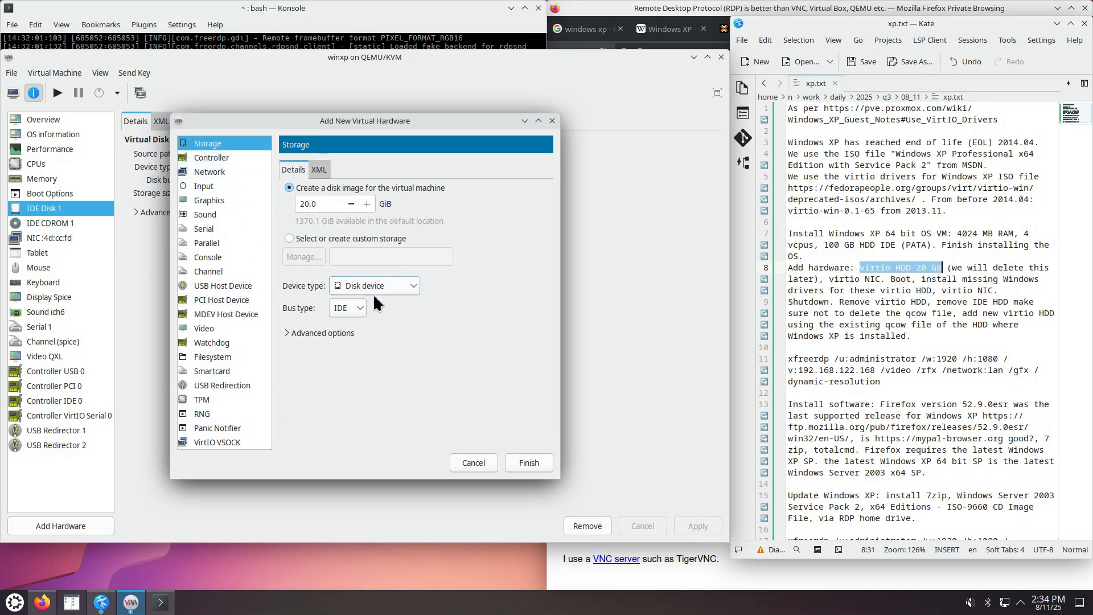
click(360, 311)
click(354, 374)
click(528, 462)
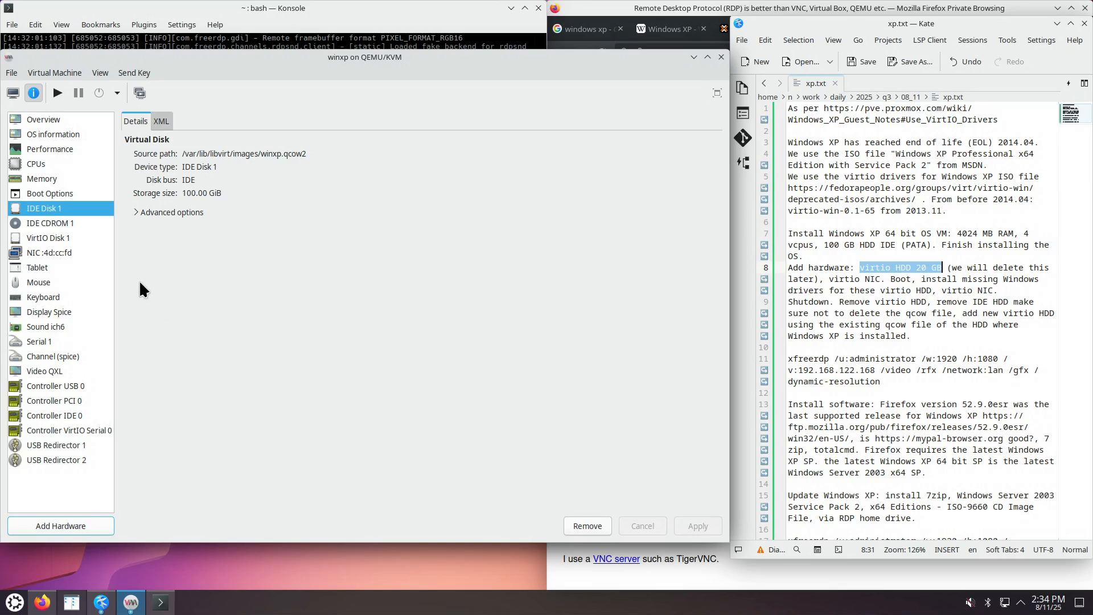
Add a network interface with device model virtio.
click(958, 289)
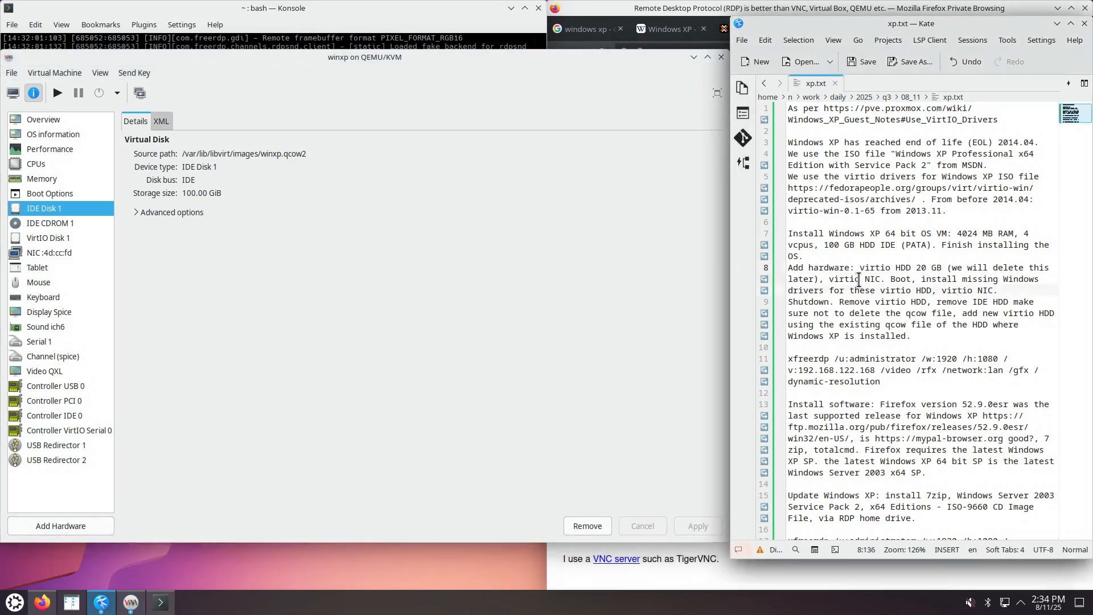
click(53, 525)
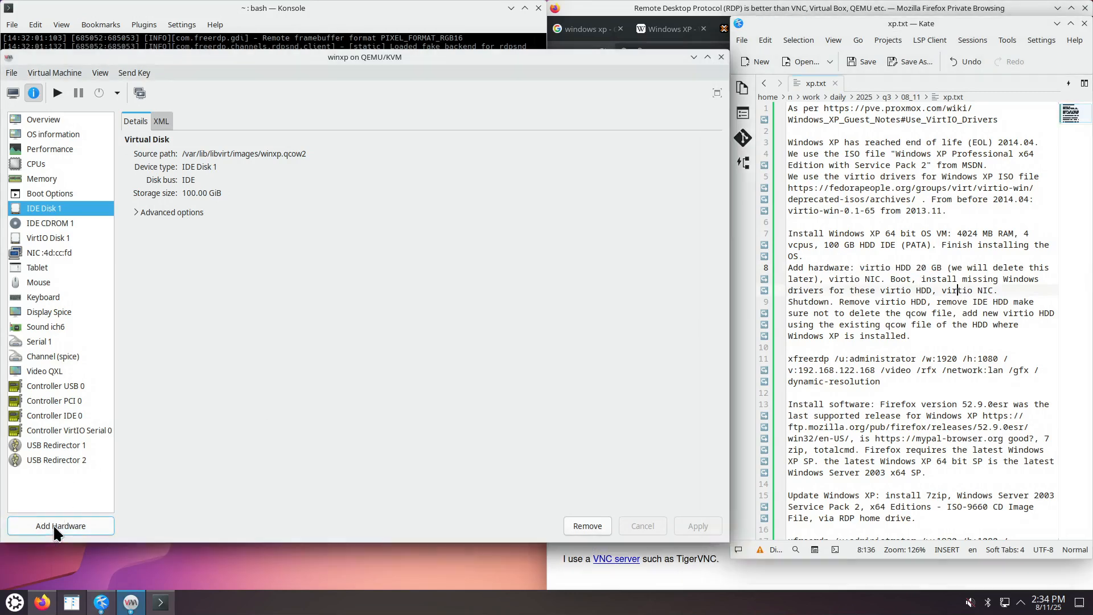
click(221, 172)
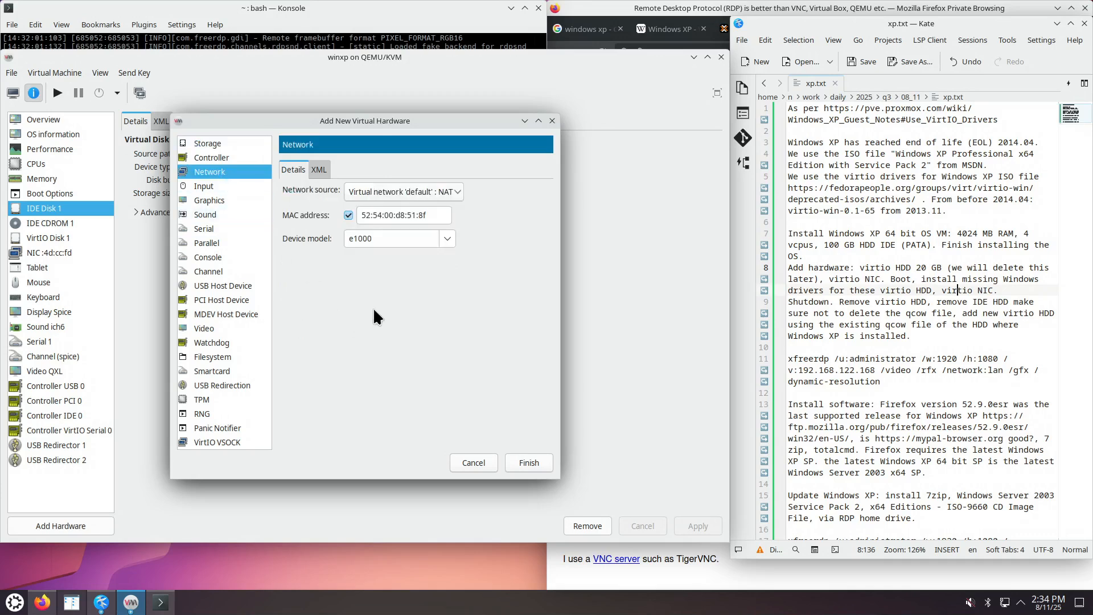
click(447, 239)
click(387, 310)
click(527, 462)
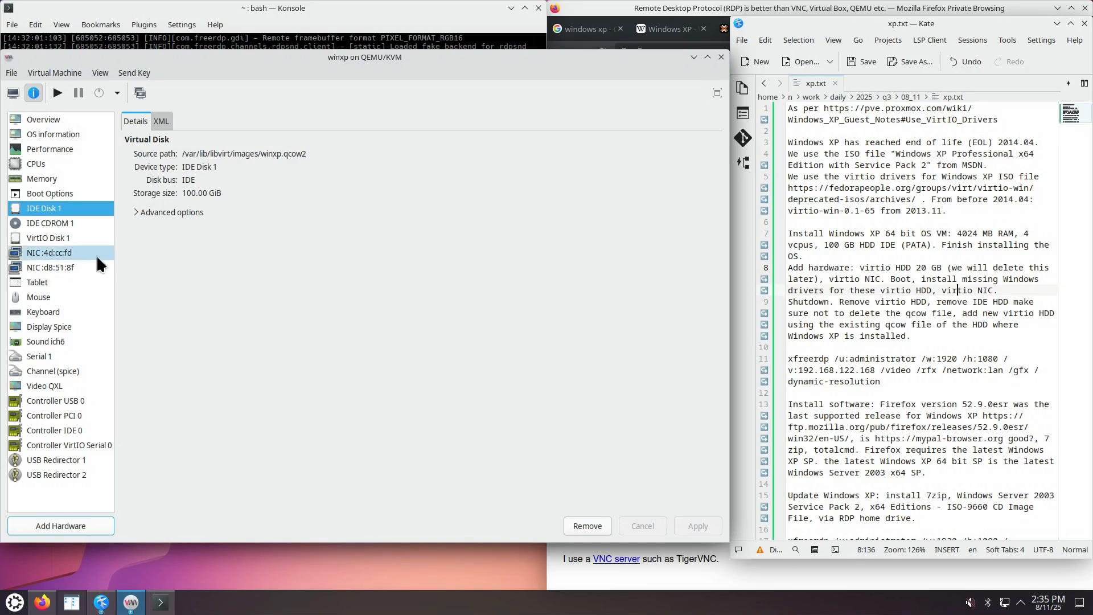
Begin adding a new storage device with device type CDROM.
click(72, 223)
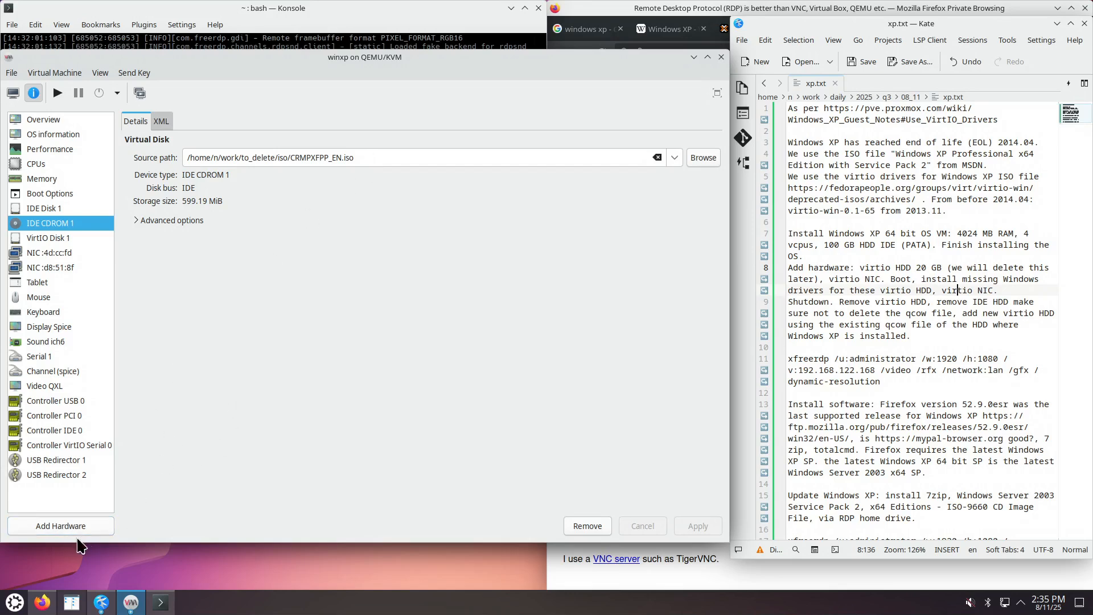
click(54, 523)
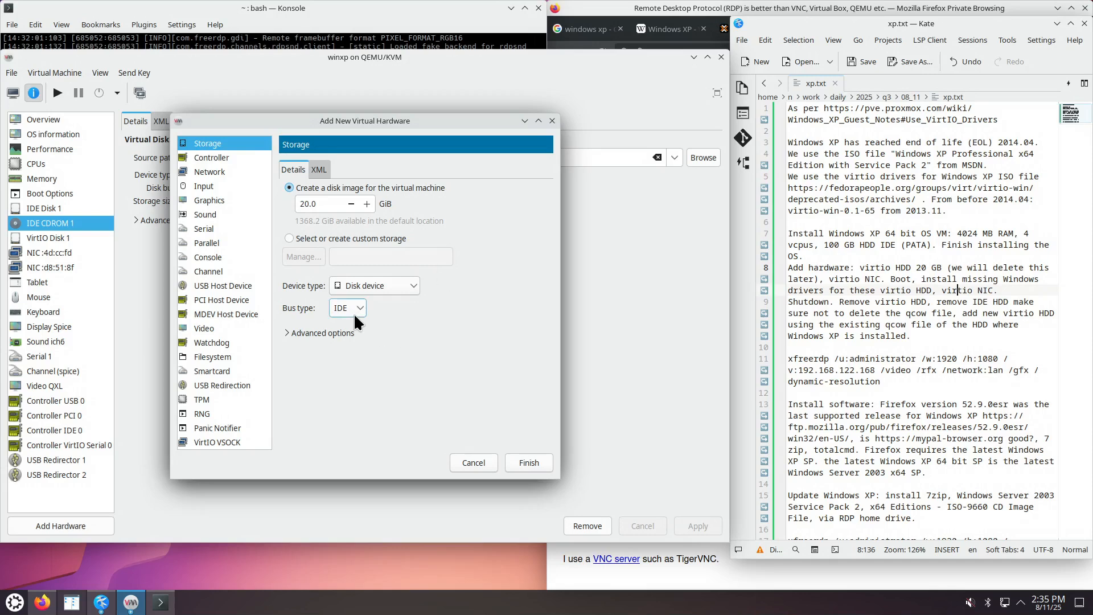
click(412, 284)
click(410, 311)
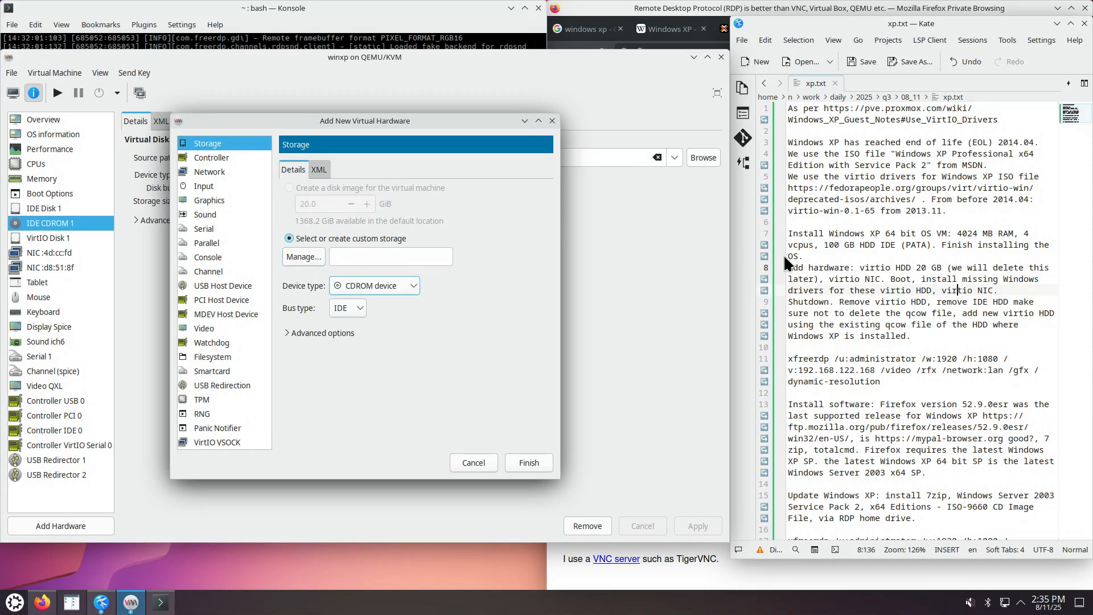
Open the virtio-win archive URL from the notes in a new Firefox tab.
click(912, 190)
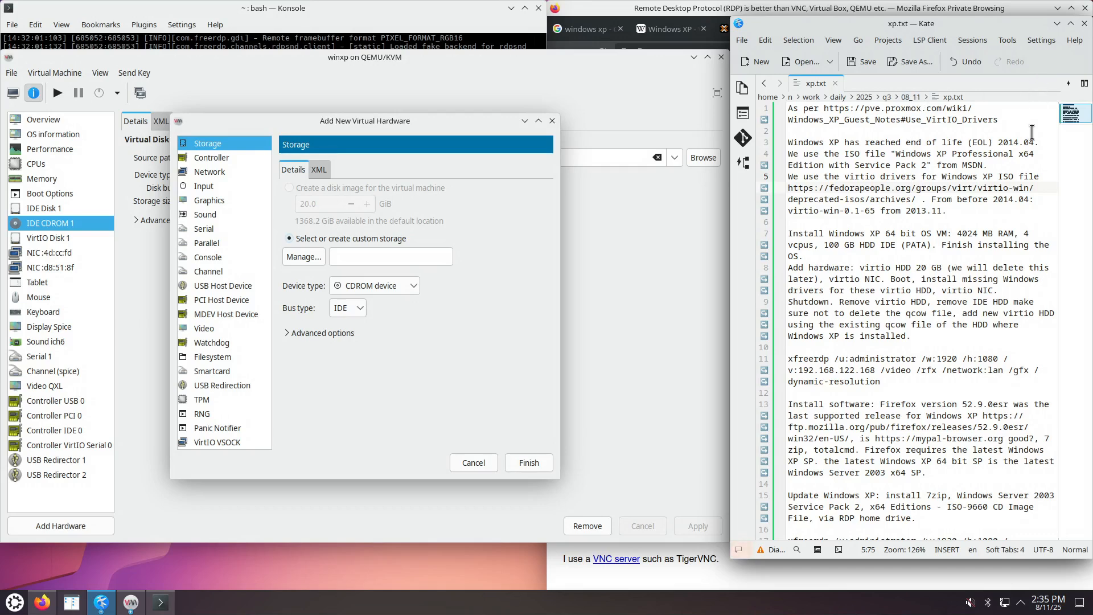
drag(998, 142, 1034, 142)
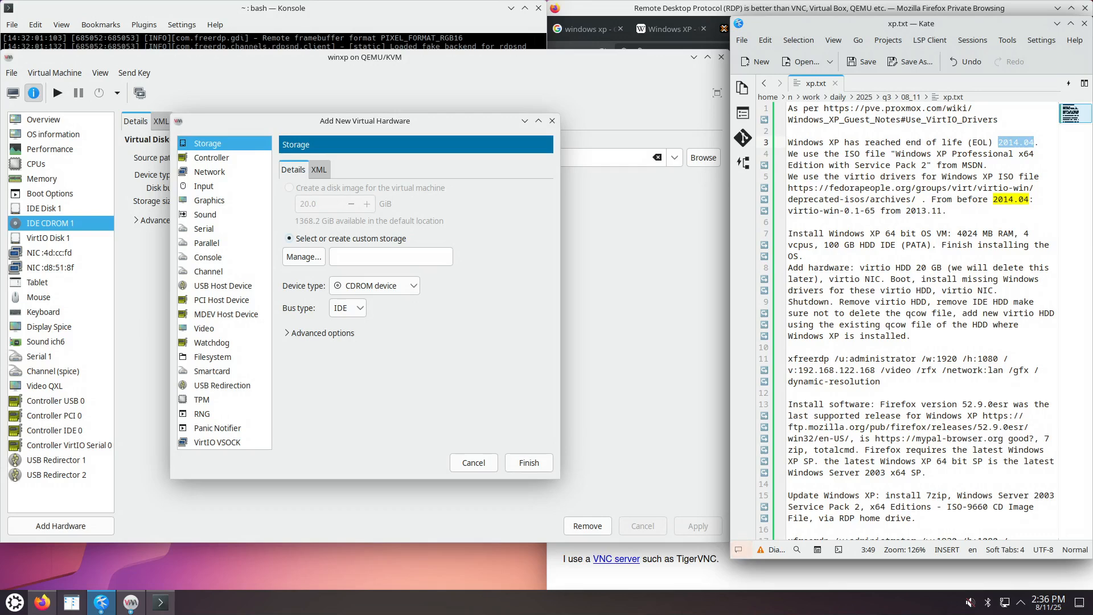
drag(918, 199, 791, 188)
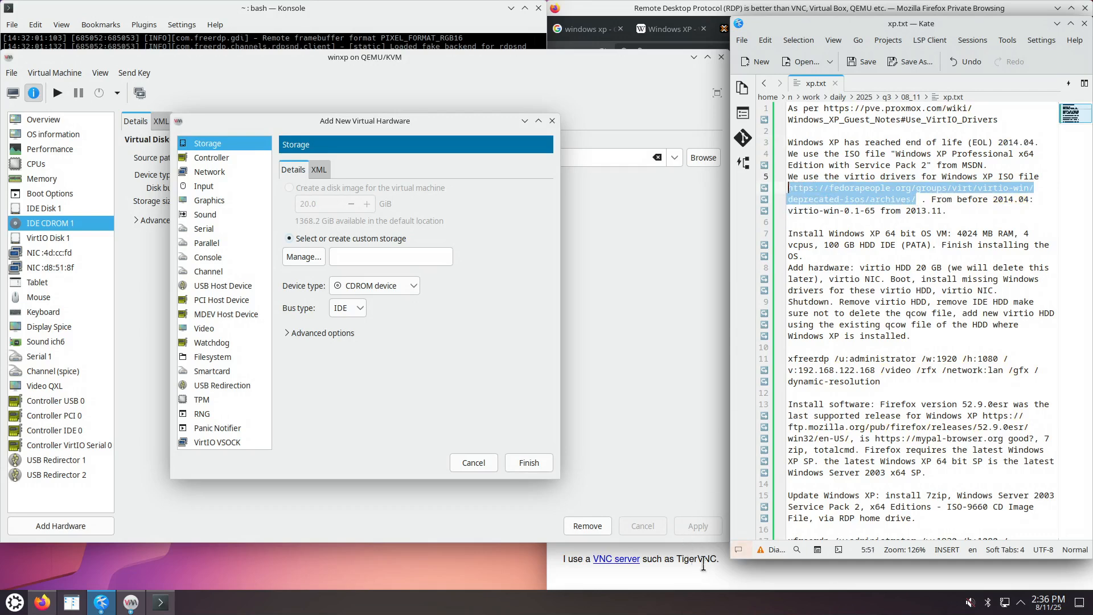
click(721, 584)
key(ctrl+t)
text(https://fedorapeople.org/groups/virt/virtio-win/deprecated-isos/archives/)
key(Return)
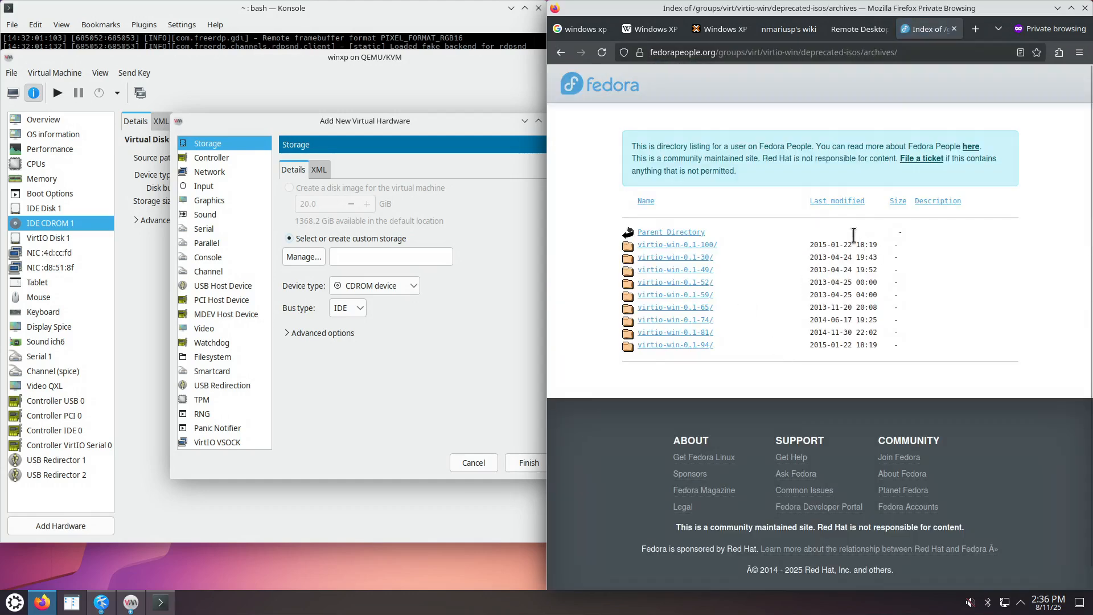
Sort the archive by Last modified, compare the release dates, and open virtio-win-0.1-65/.
click(837, 204)
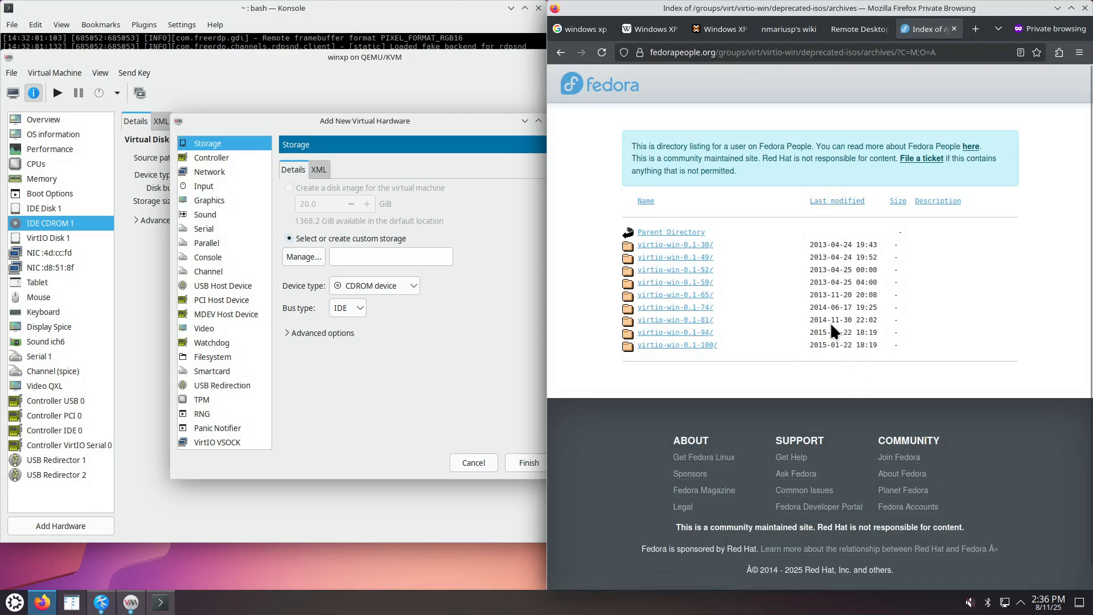
drag(815, 309, 855, 310)
drag(813, 295, 851, 296)
click(692, 295)
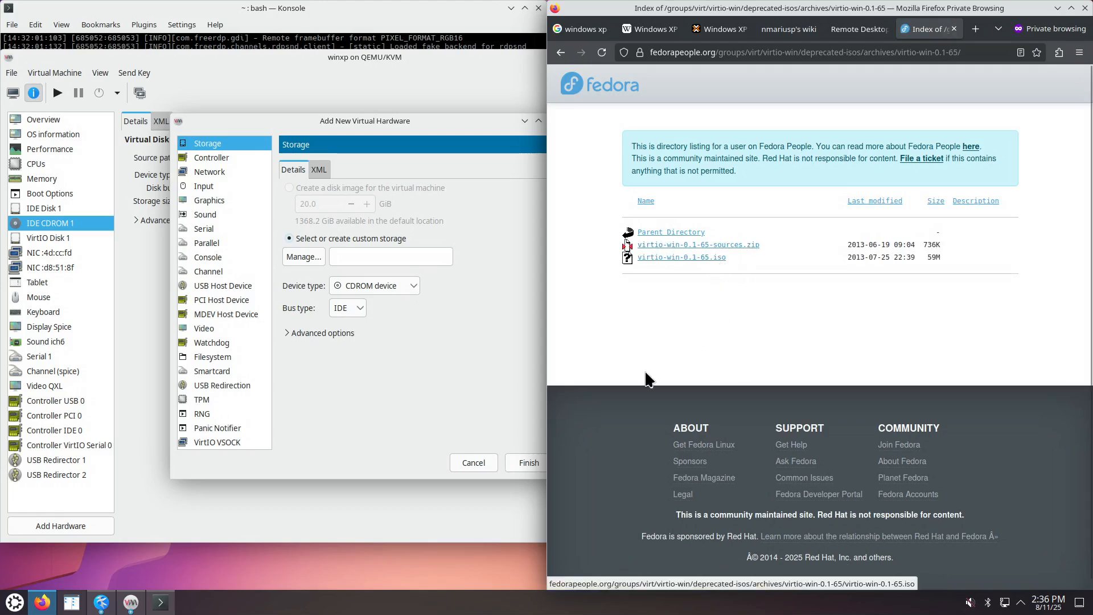
Use virtio-win-0.1-65_FinalVirtioForWindowsXP.iso from pool n_td_iso as the new CDROM's source.
click(310, 256)
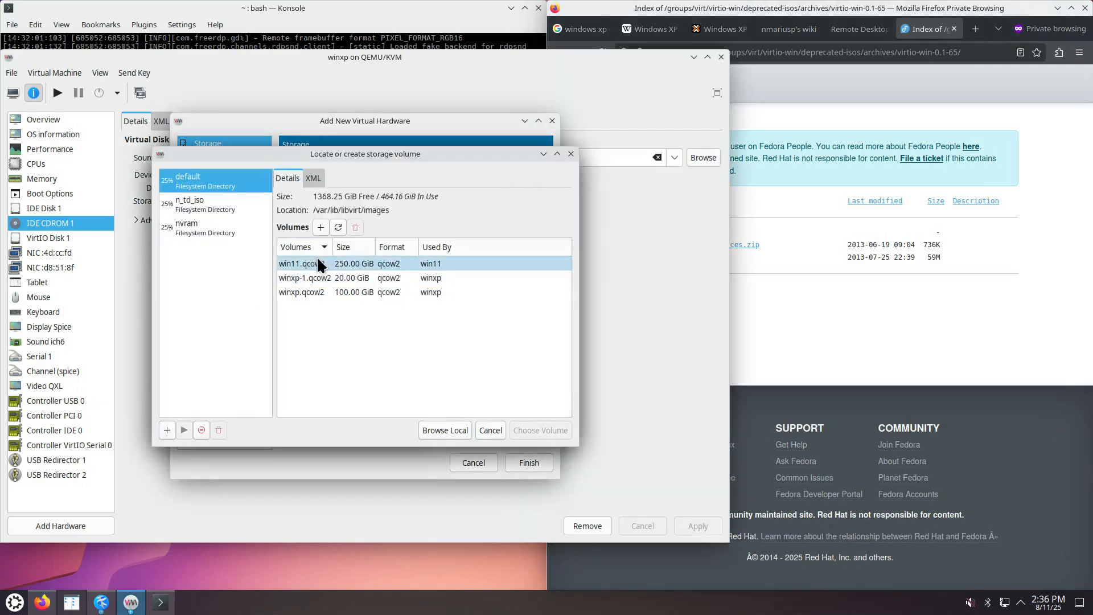
click(217, 204)
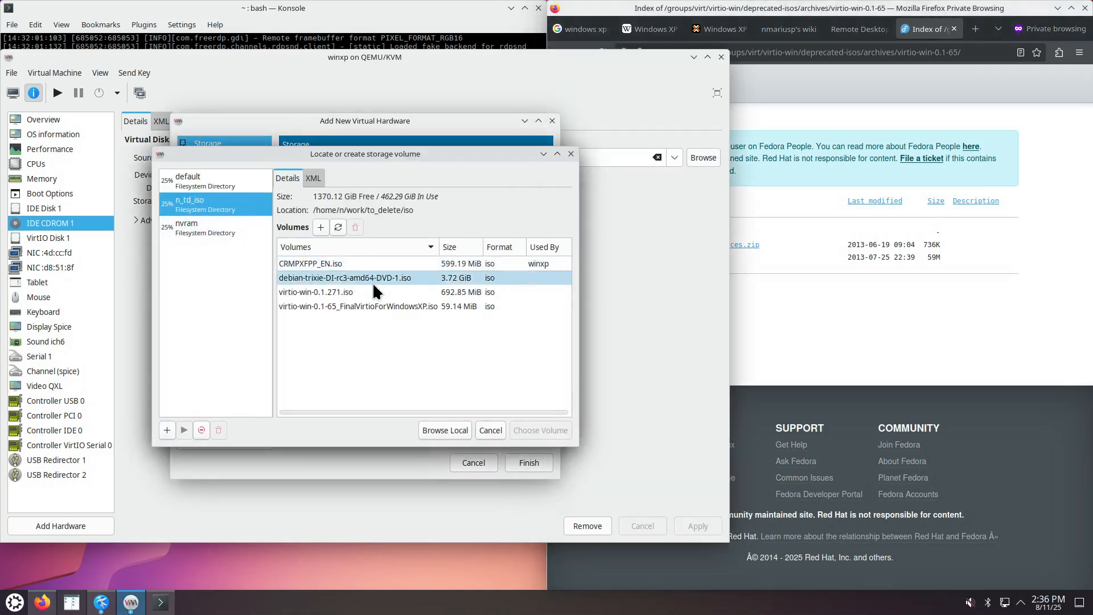
click(368, 308)
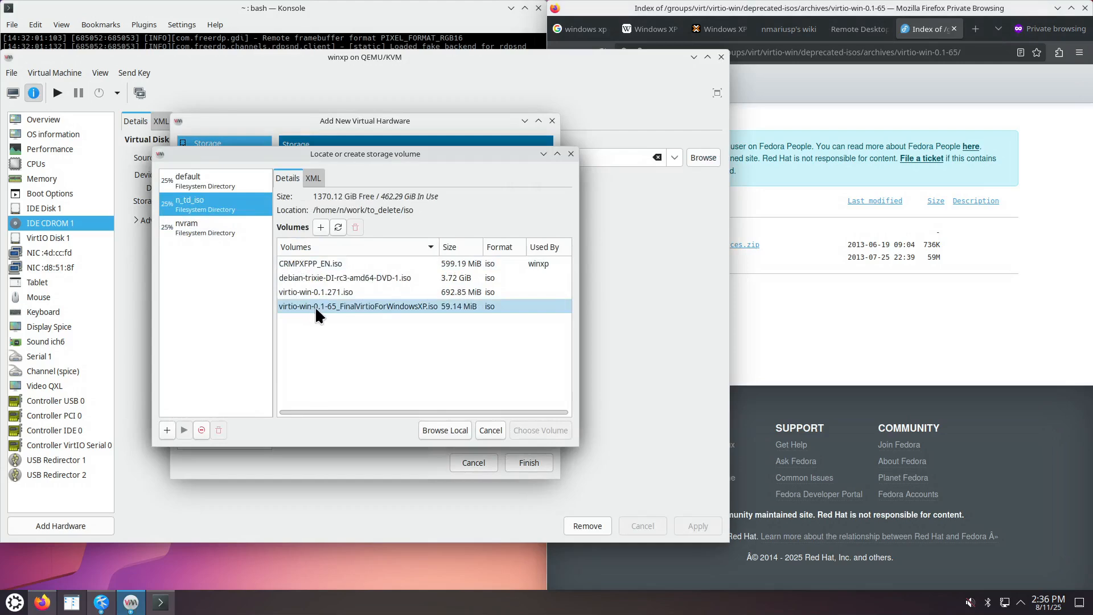
click(333, 307)
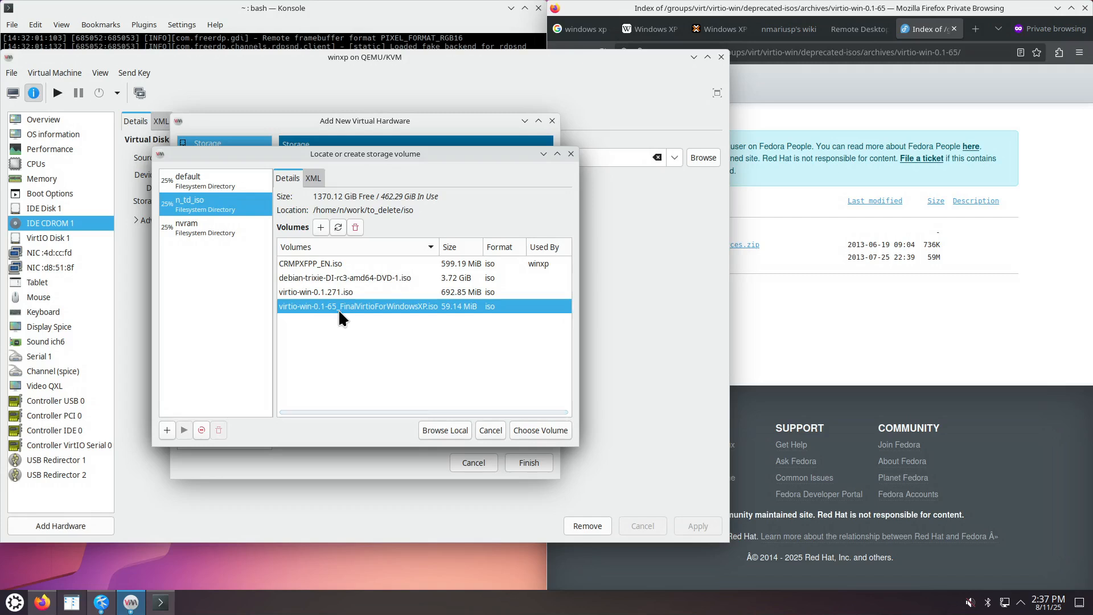
click(537, 430)
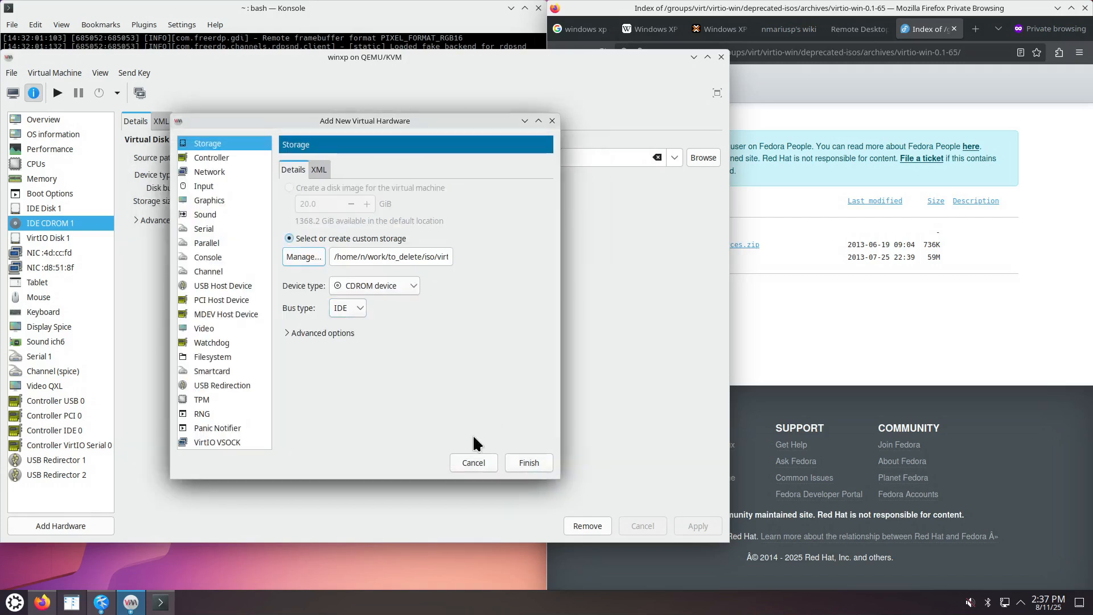
click(528, 461)
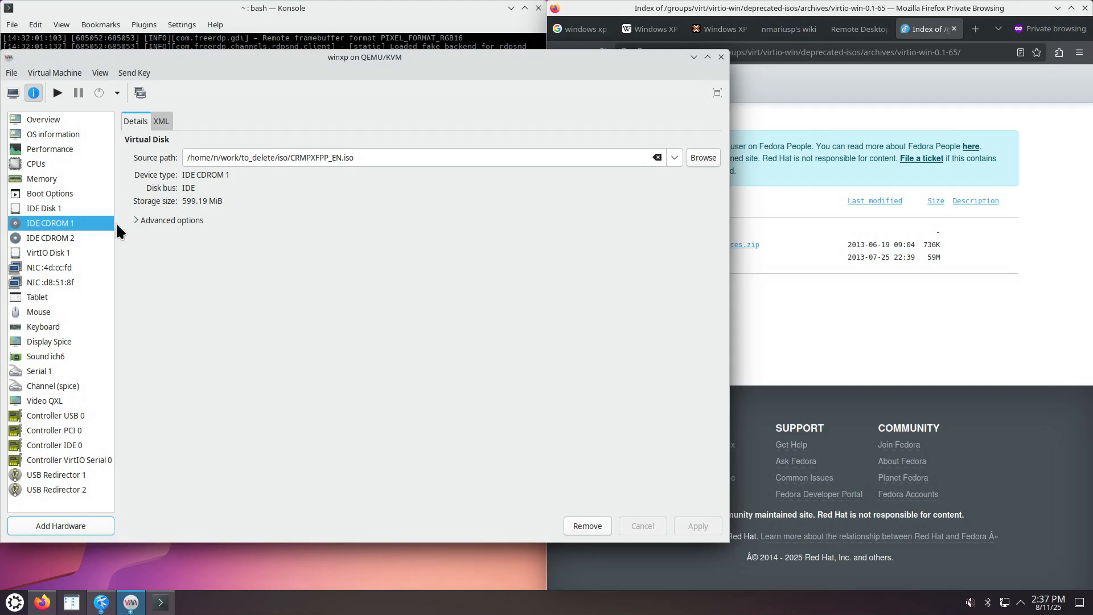
Review the CDROM, both disks, both NICs and boot order, then show the VM console.
click(80, 235)
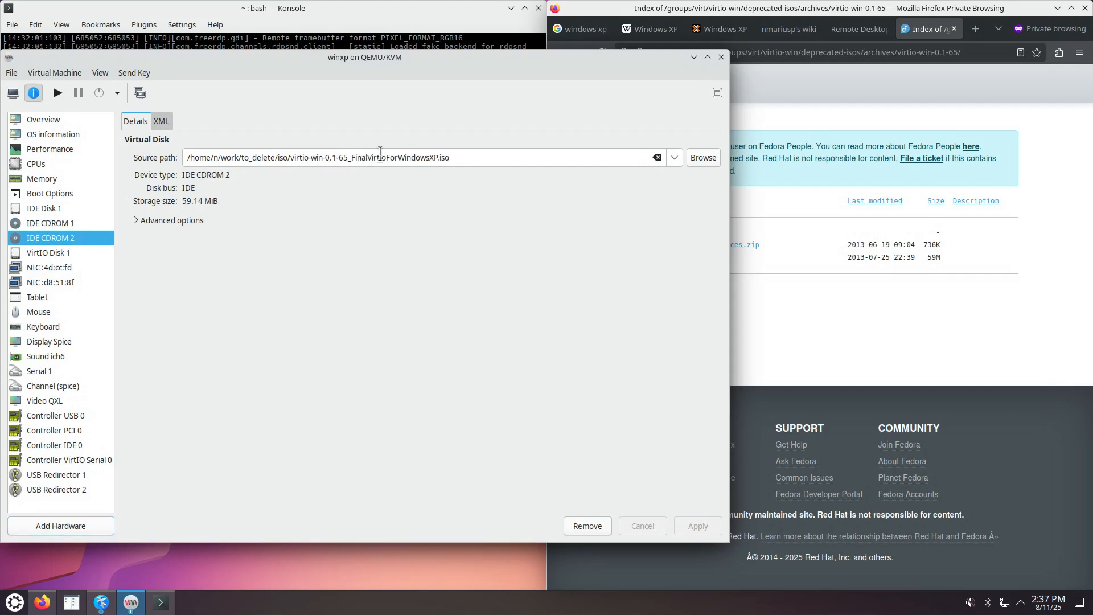
click(67, 206)
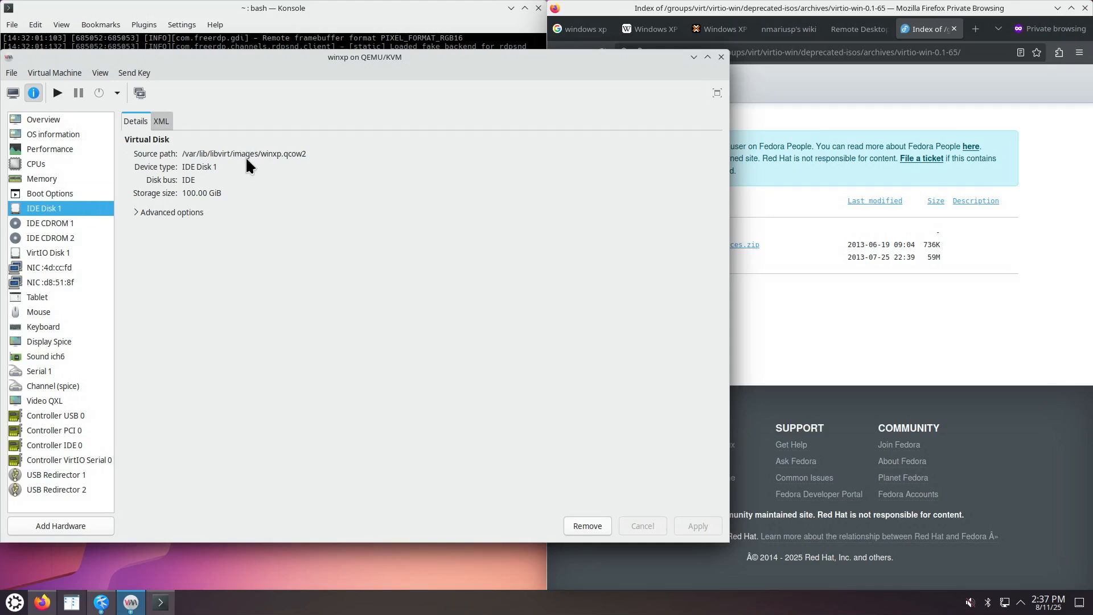
click(69, 252)
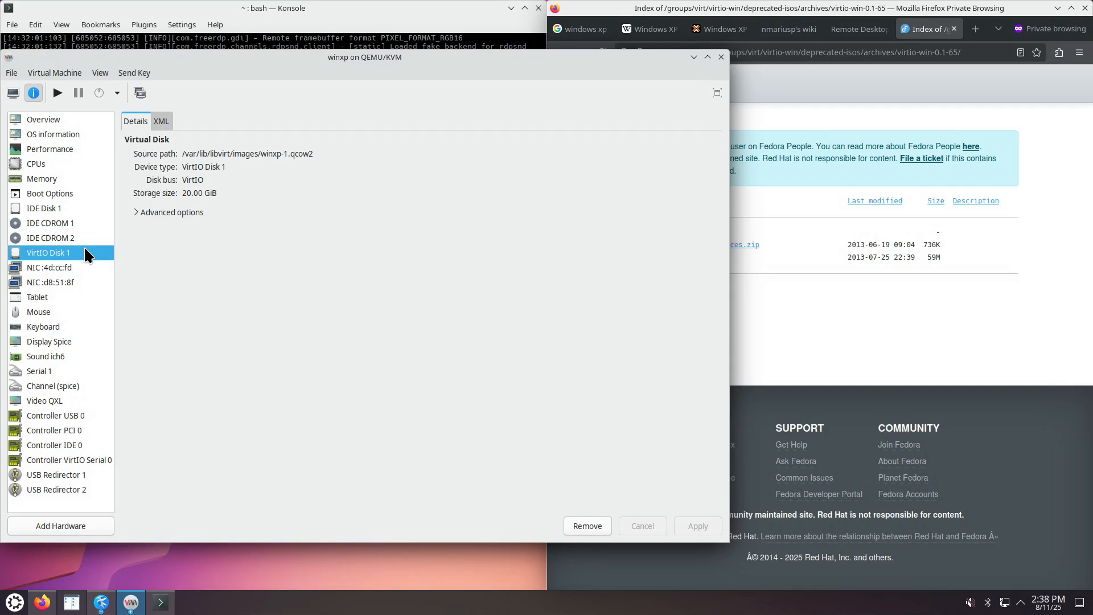
click(68, 268)
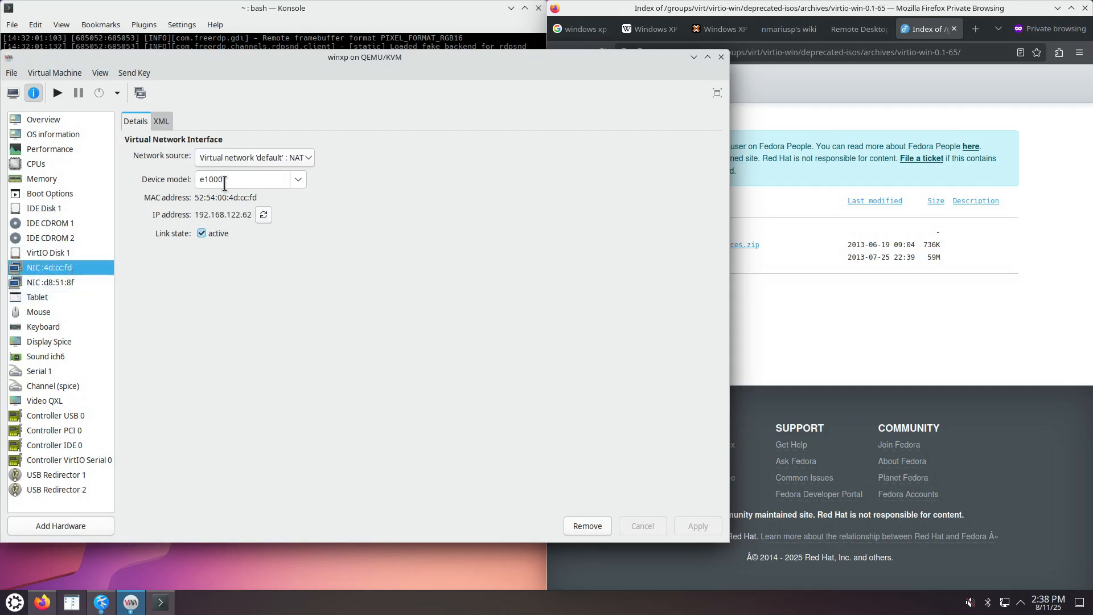
click(67, 282)
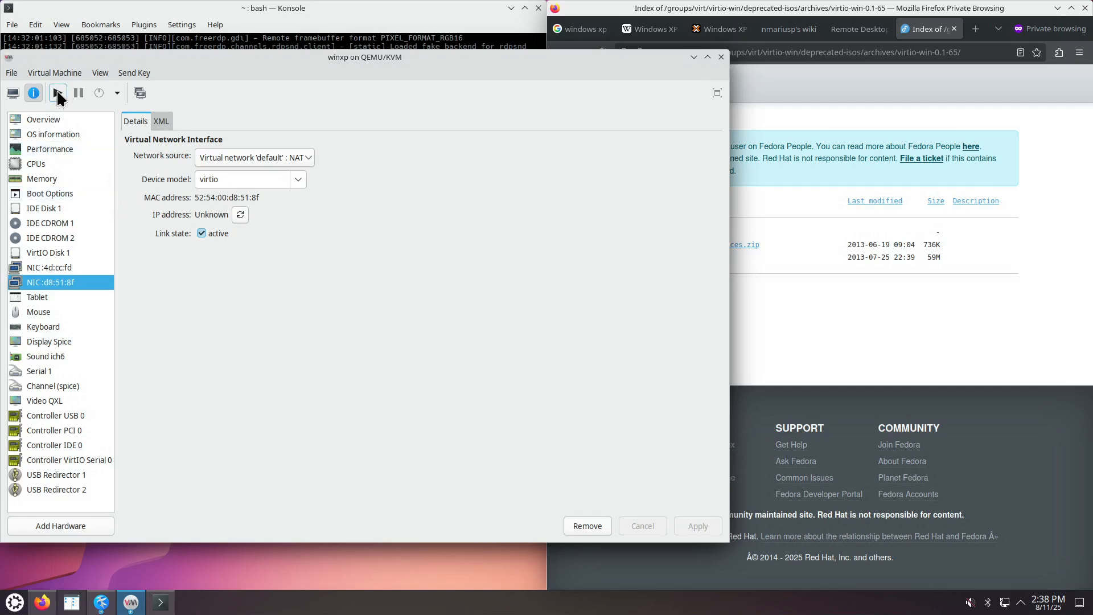
click(54, 194)
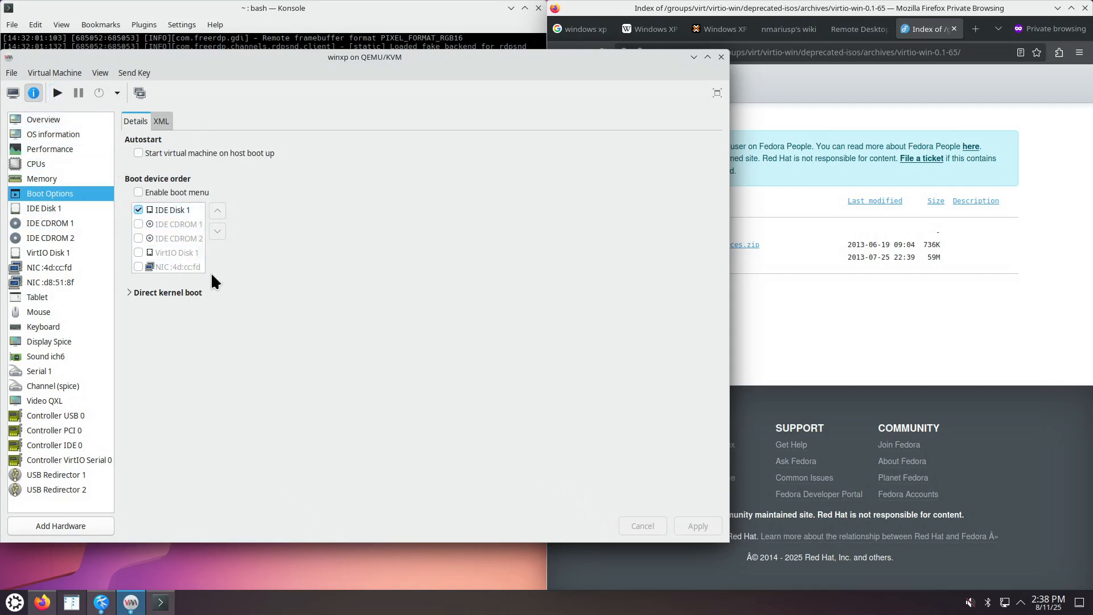
click(12, 92)
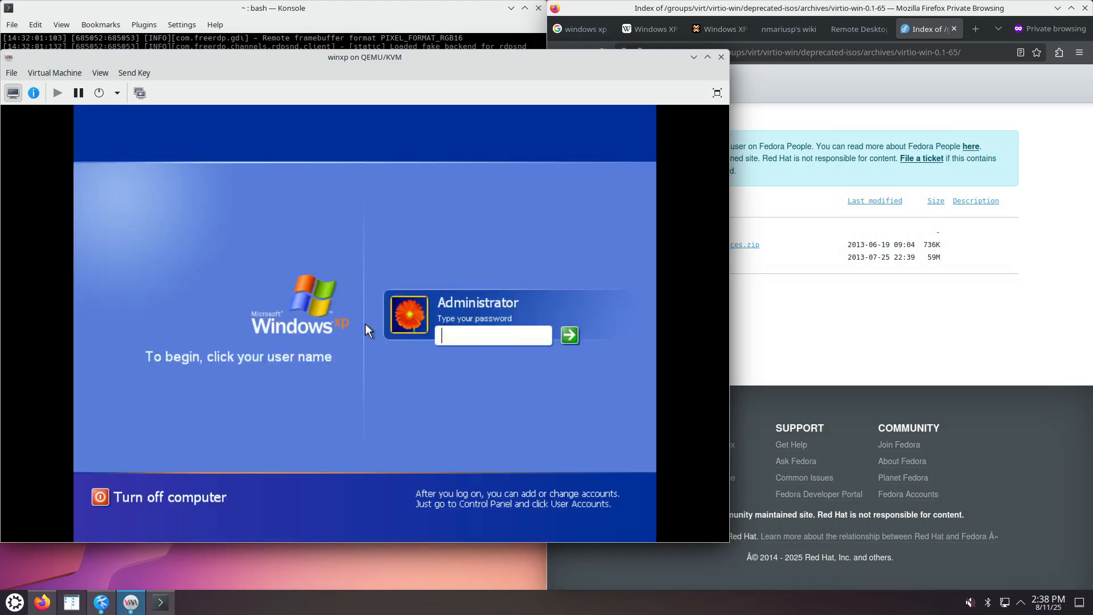
Log on as Administrator and explore the CDROM (E:) drive containing the driver folders.
text(••••)
key(Return)
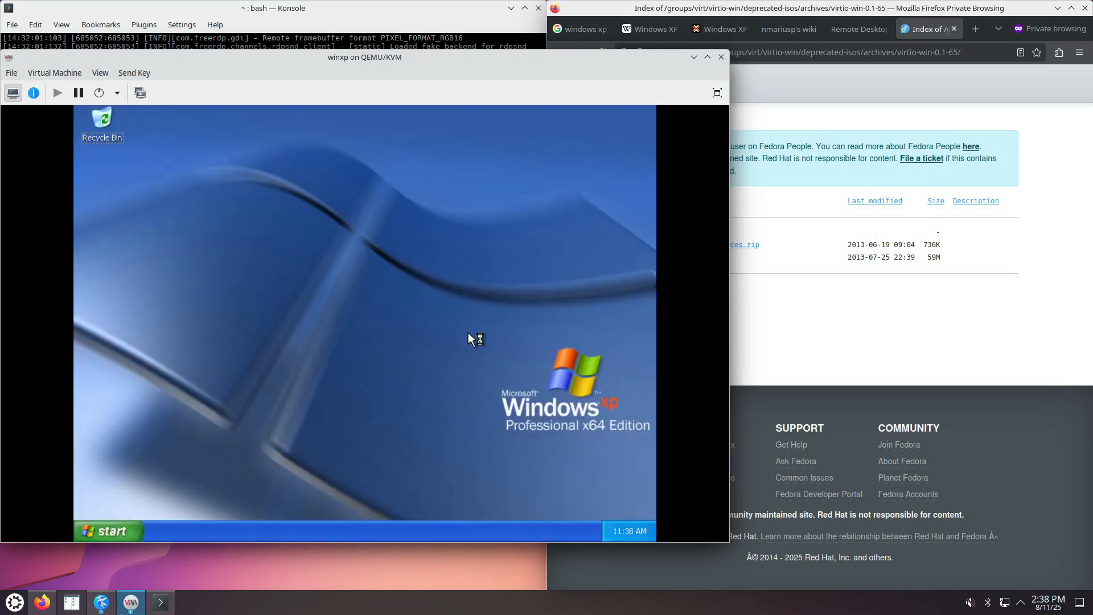
right_click(127, 531)
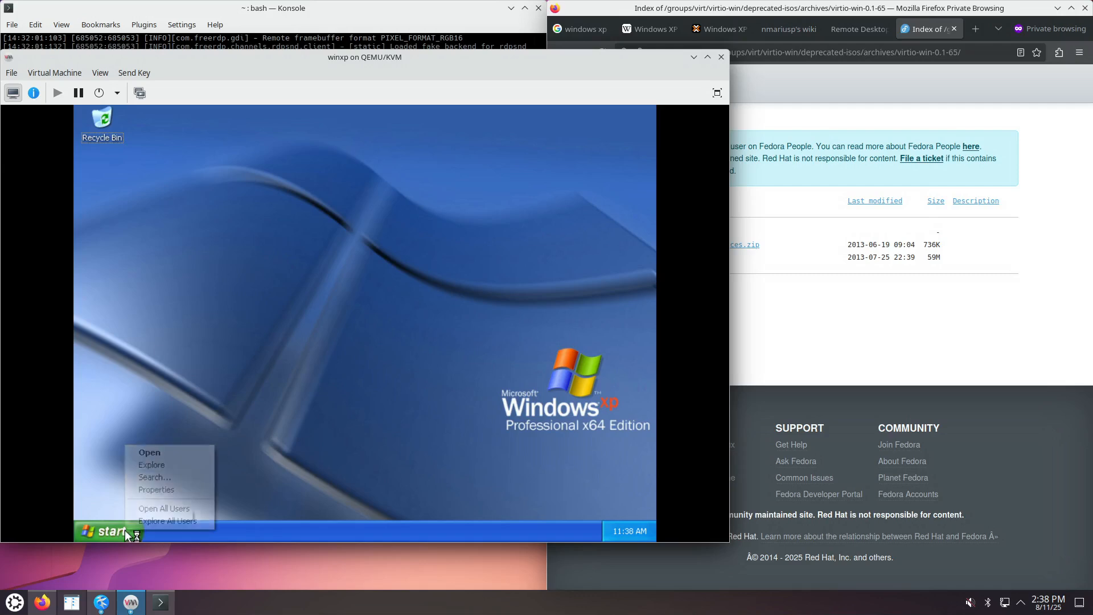
click(159, 466)
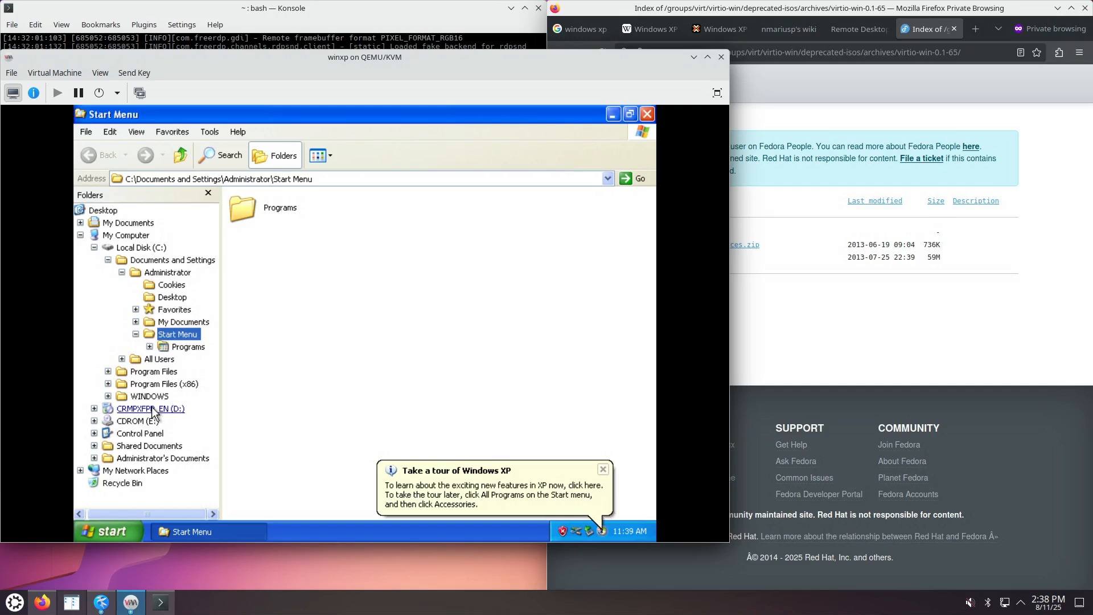
click(155, 422)
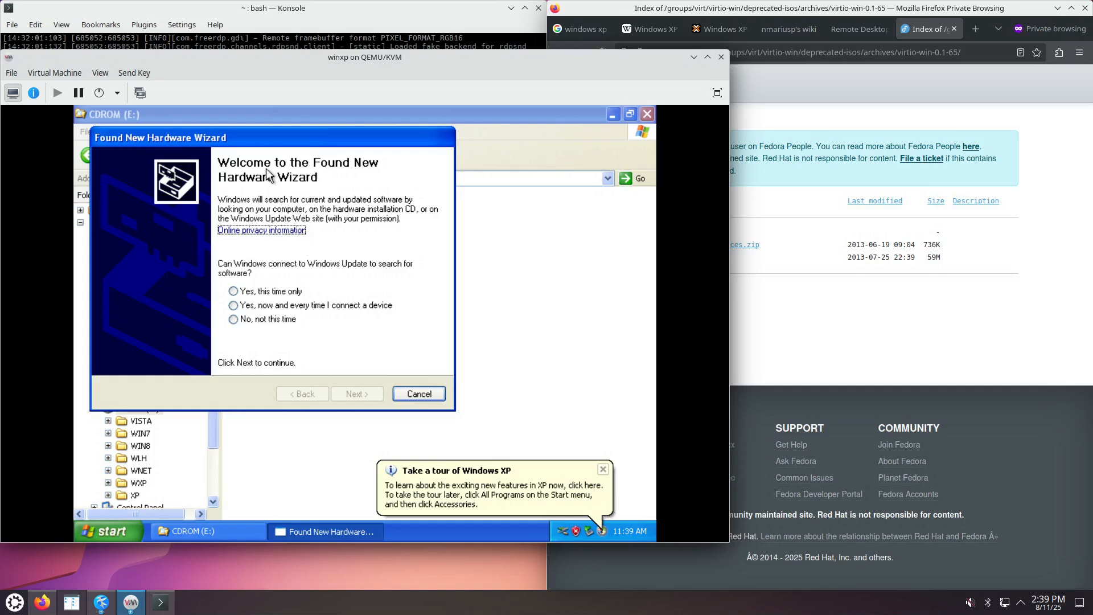
Let the wizard install the Ethernet Controller driver automatically.
click(276, 305)
click(354, 393)
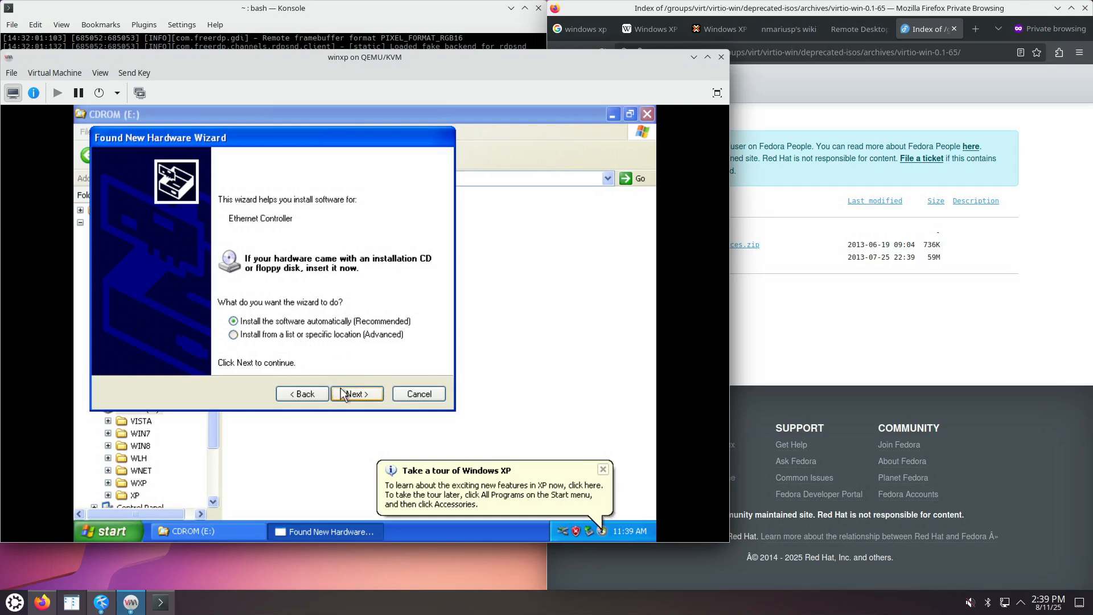
click(359, 394)
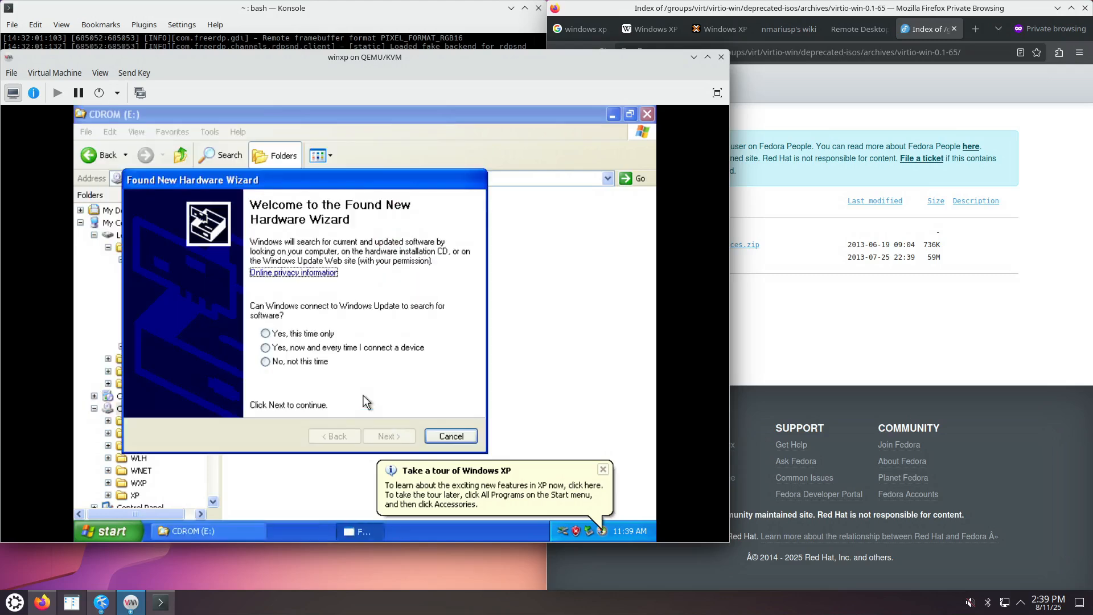
Install the VirtIO SCSI controller driver from removable media, skipping Windows Update and accepting the logo warning.
drag(347, 177, 412, 146)
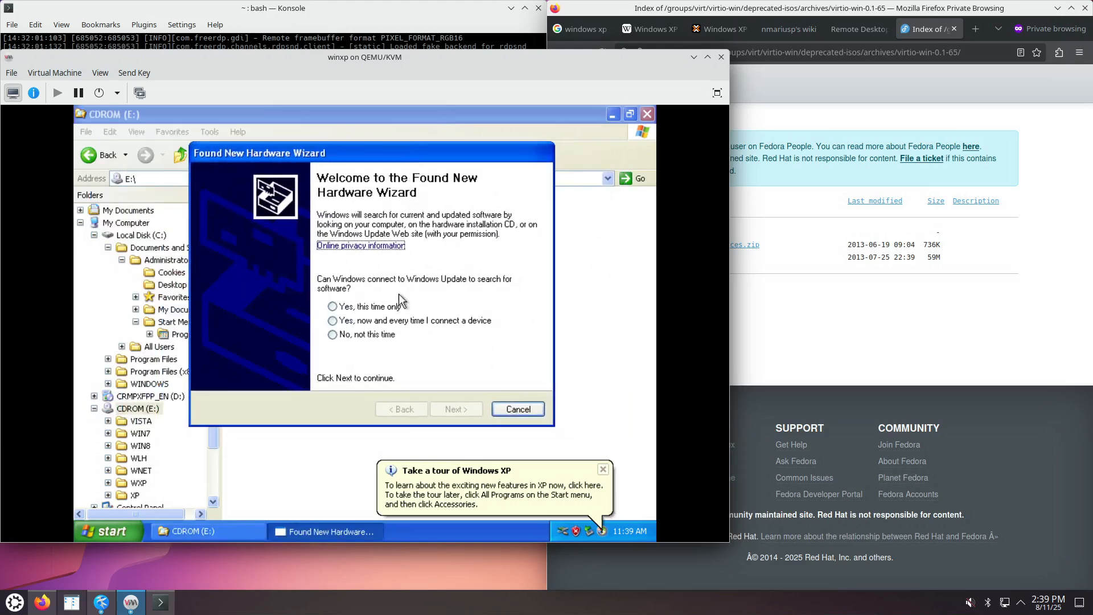
click(369, 336)
click(460, 409)
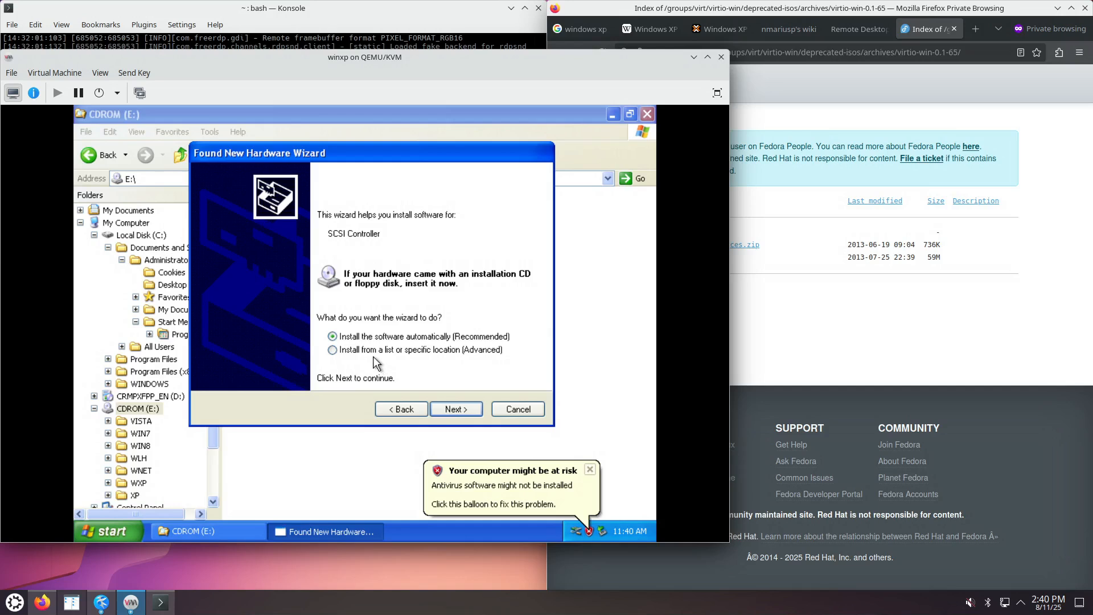
click(379, 351)
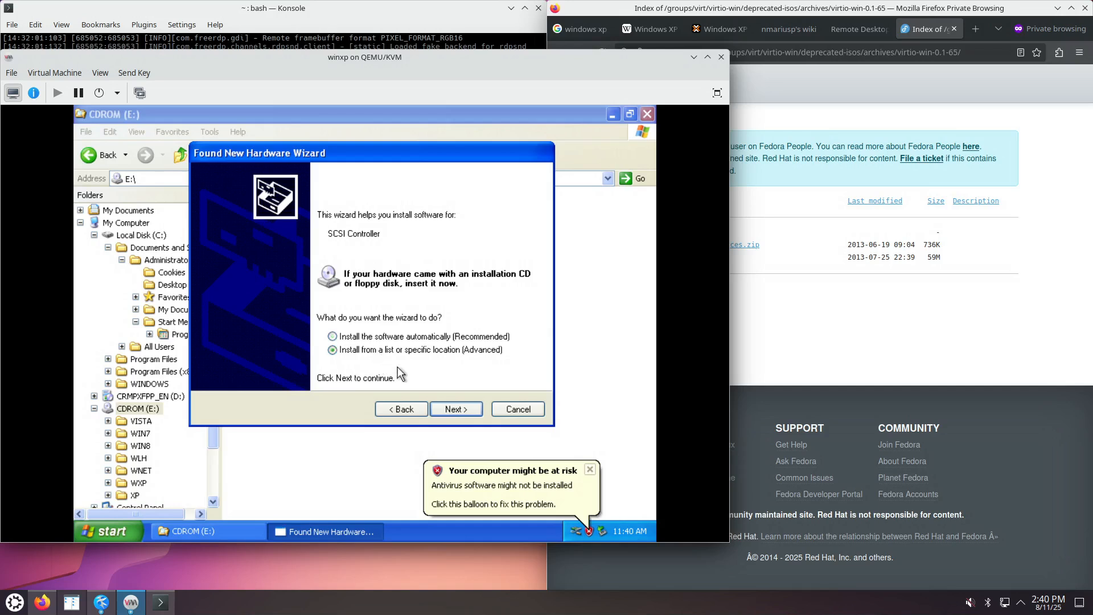
click(459, 409)
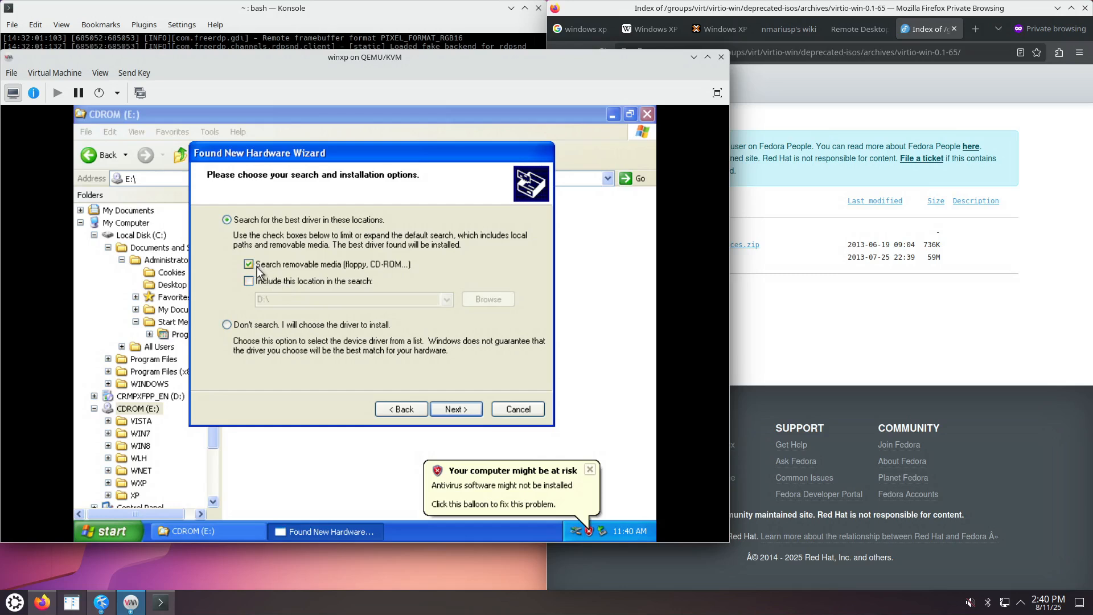
click(259, 281)
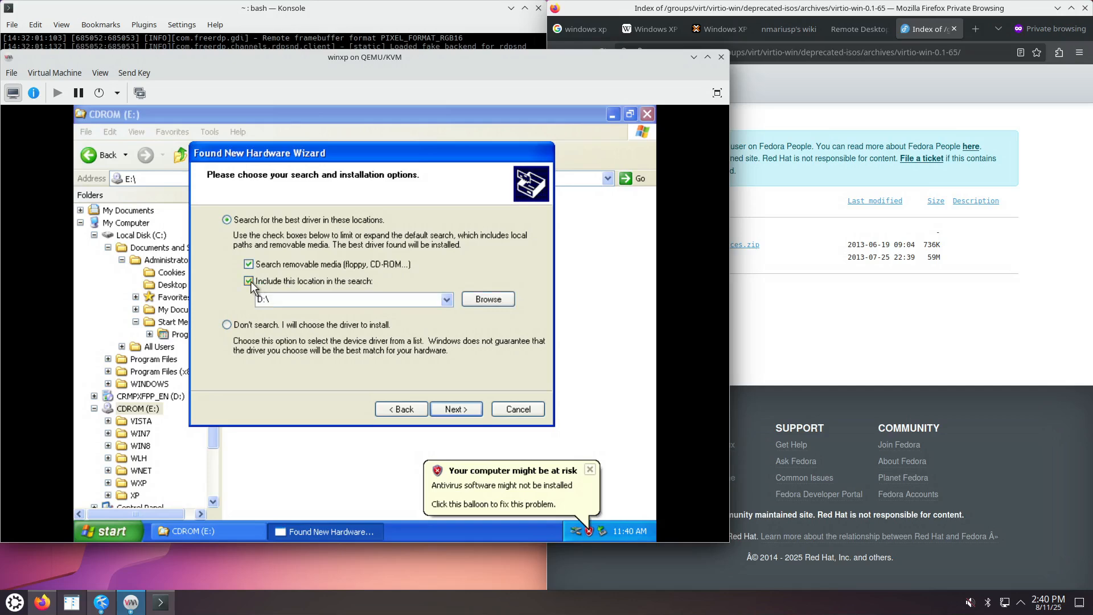
click(250, 282)
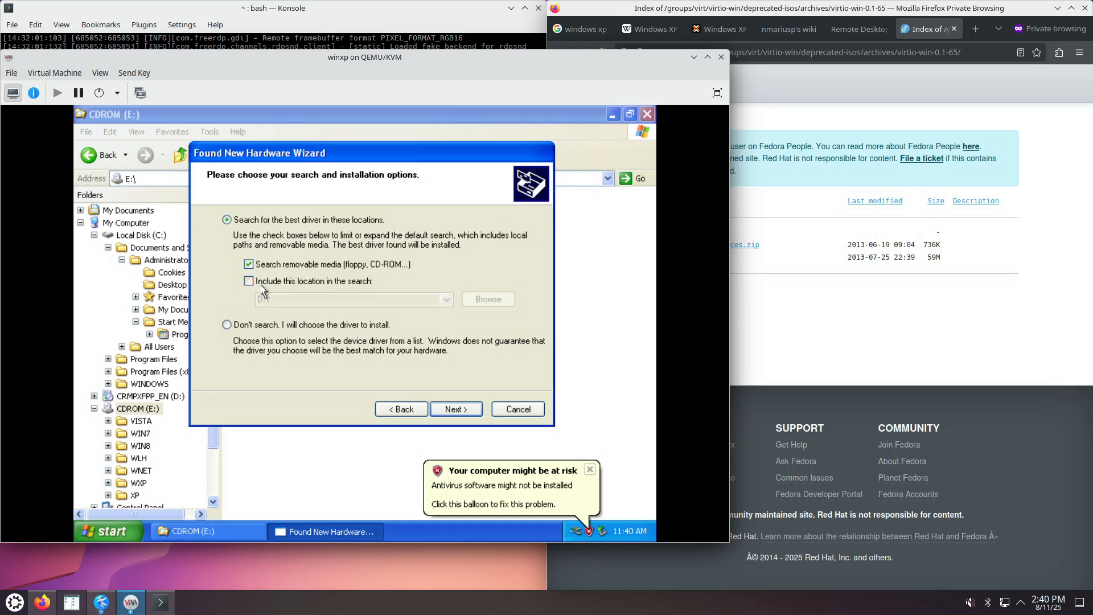
click(459, 407)
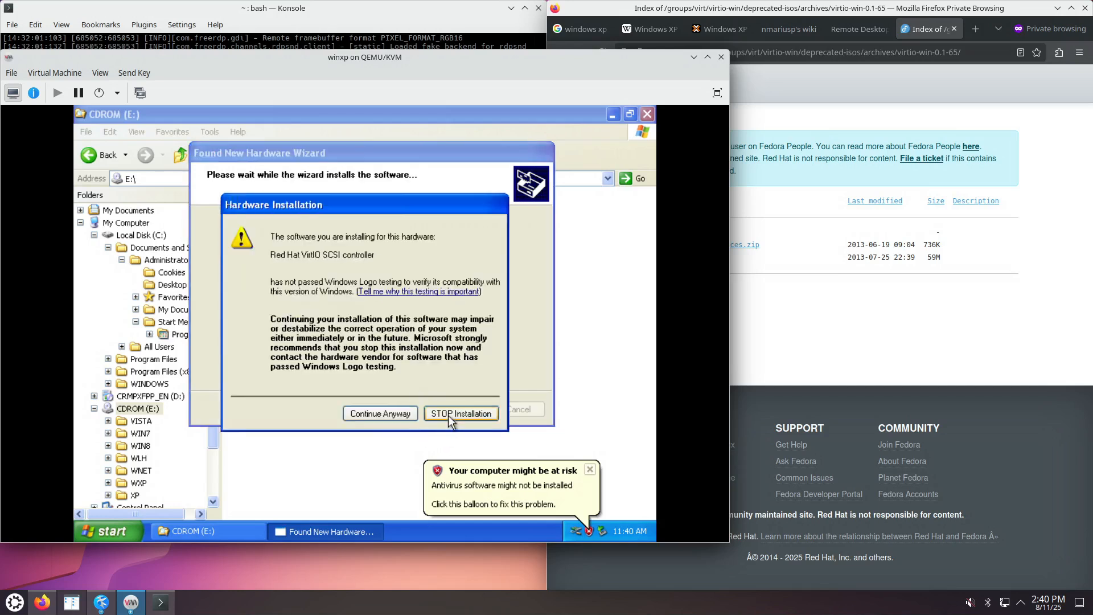
click(384, 414)
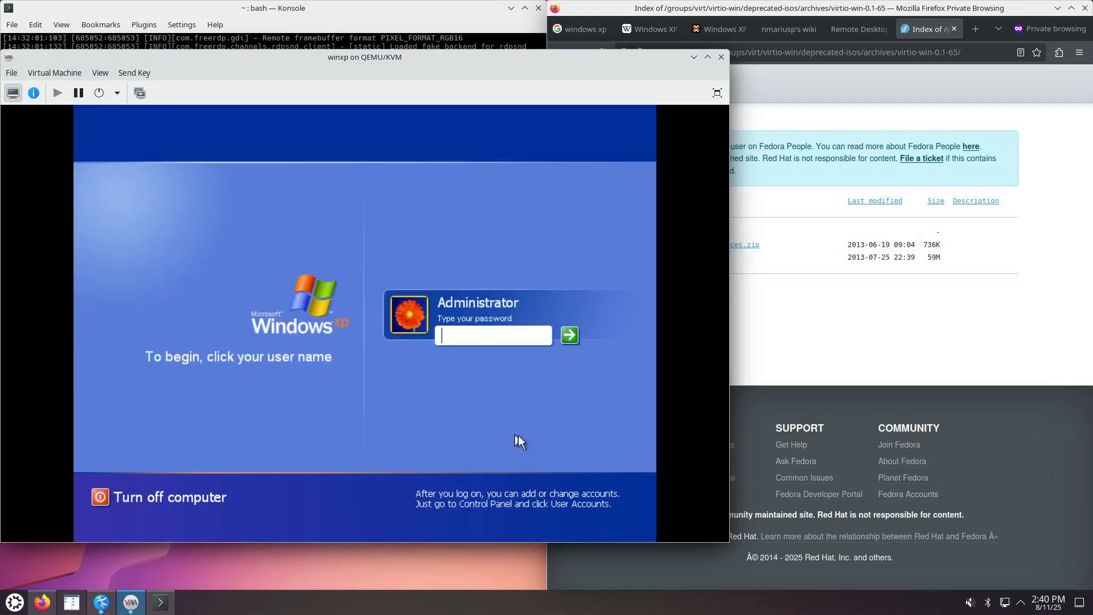
Enter the Administrator password, then choose Explore from Start's right-click menu for the Start Menu folder.
click(501, 337)
text(••••)
key(Return)
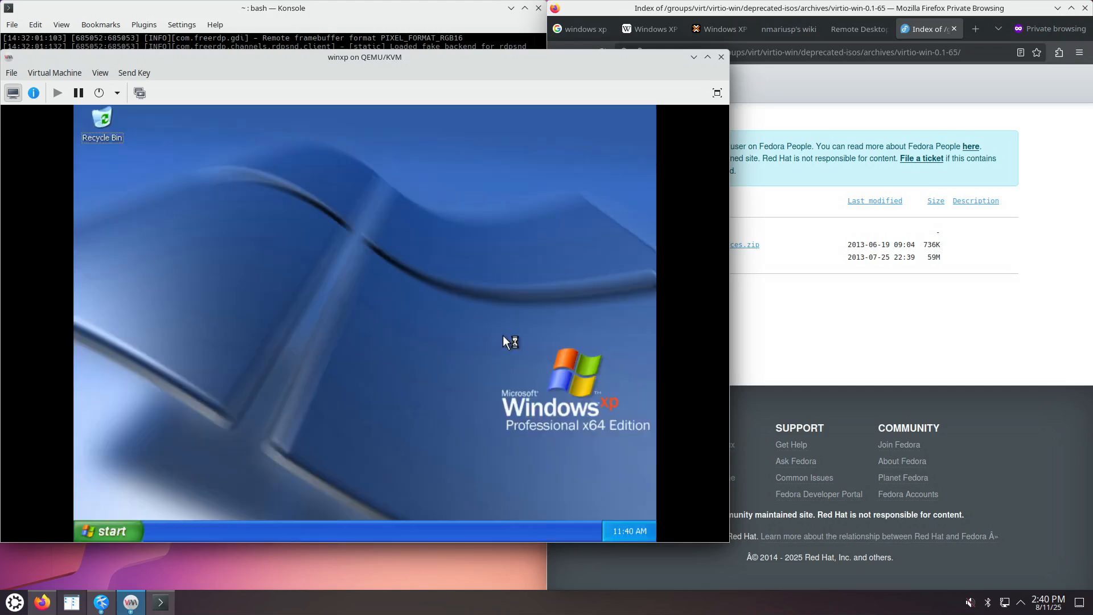
right_click(110, 529)
click(109, 532)
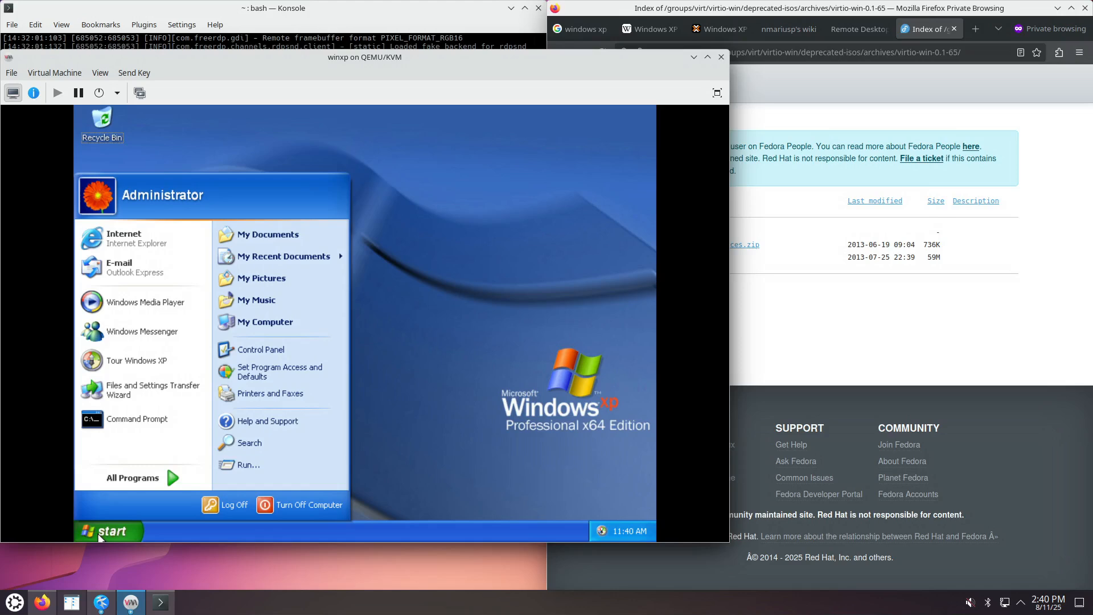
right_click(121, 528)
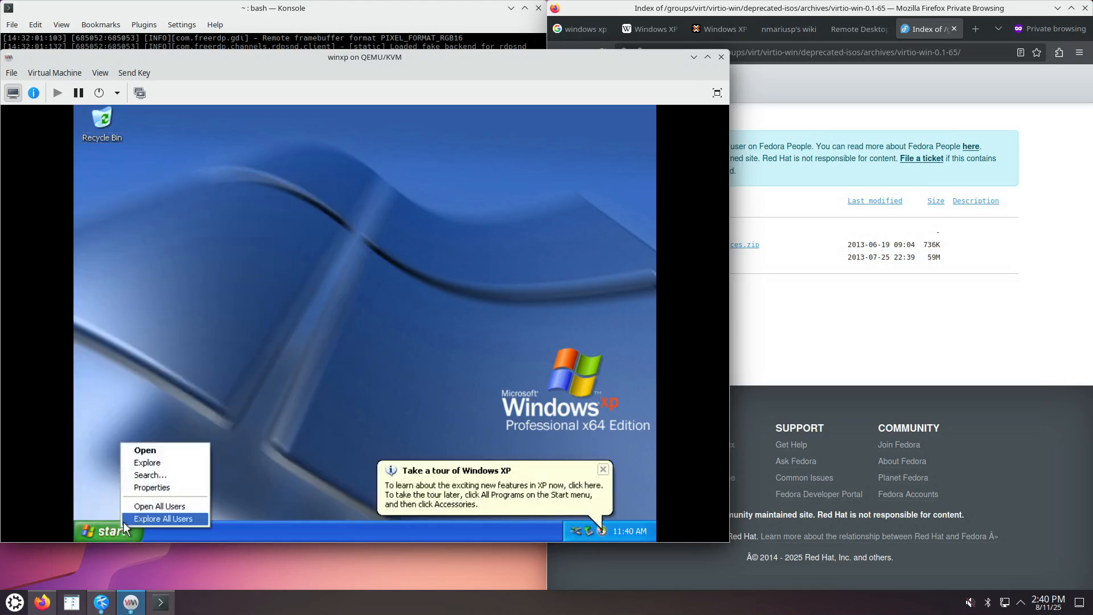
click(155, 464)
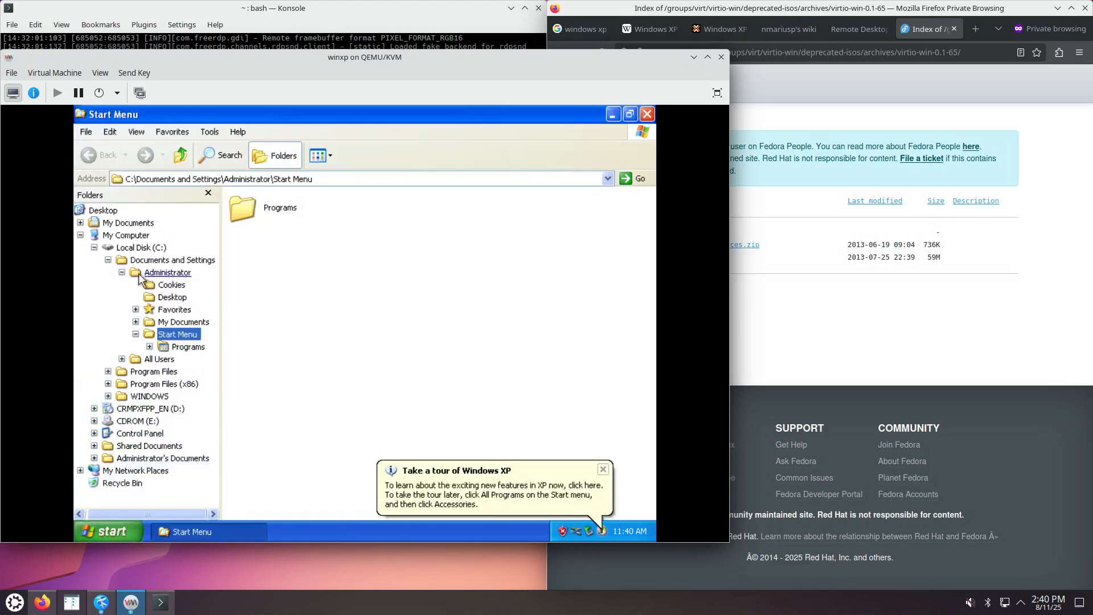
Cancel the Found New Hardware Wizard and open Device Manager from My Computer's System Properties Hardware page.
click(80, 235)
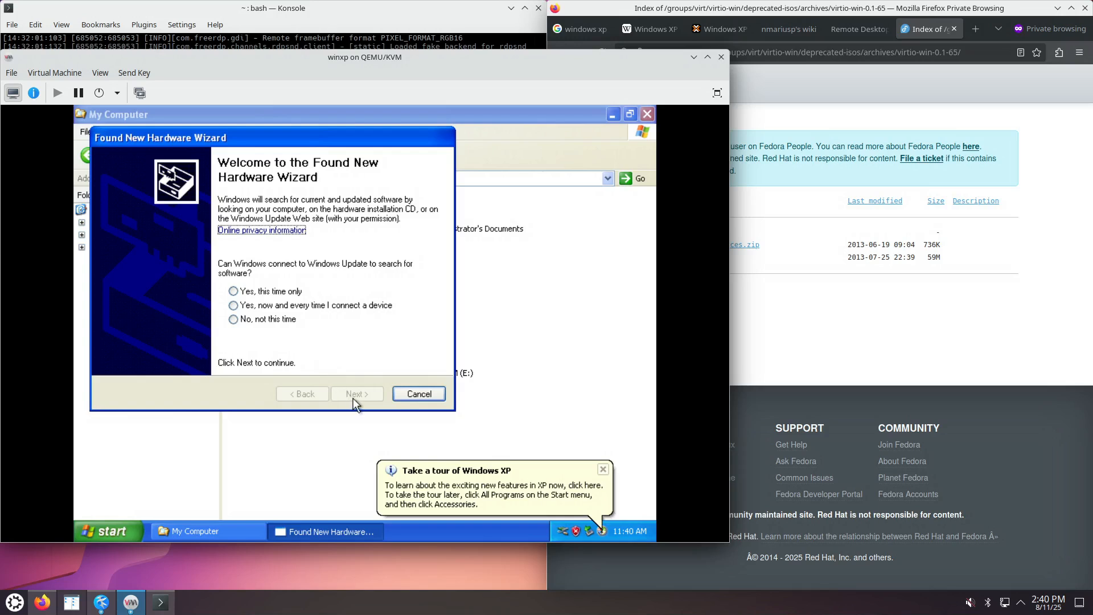
click(417, 392)
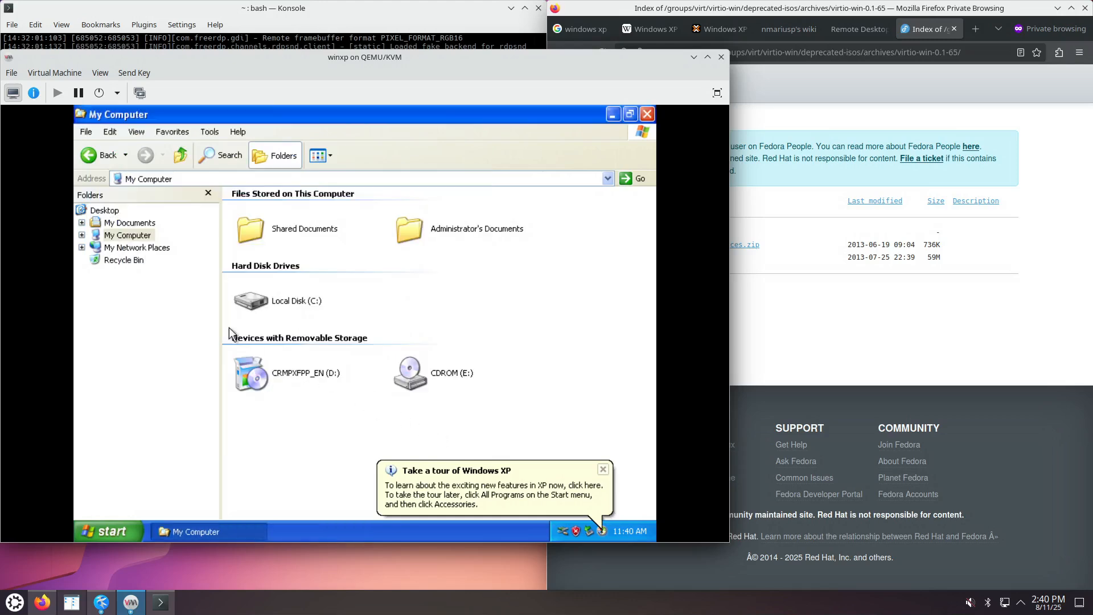
click(130, 236)
right_click(136, 235)
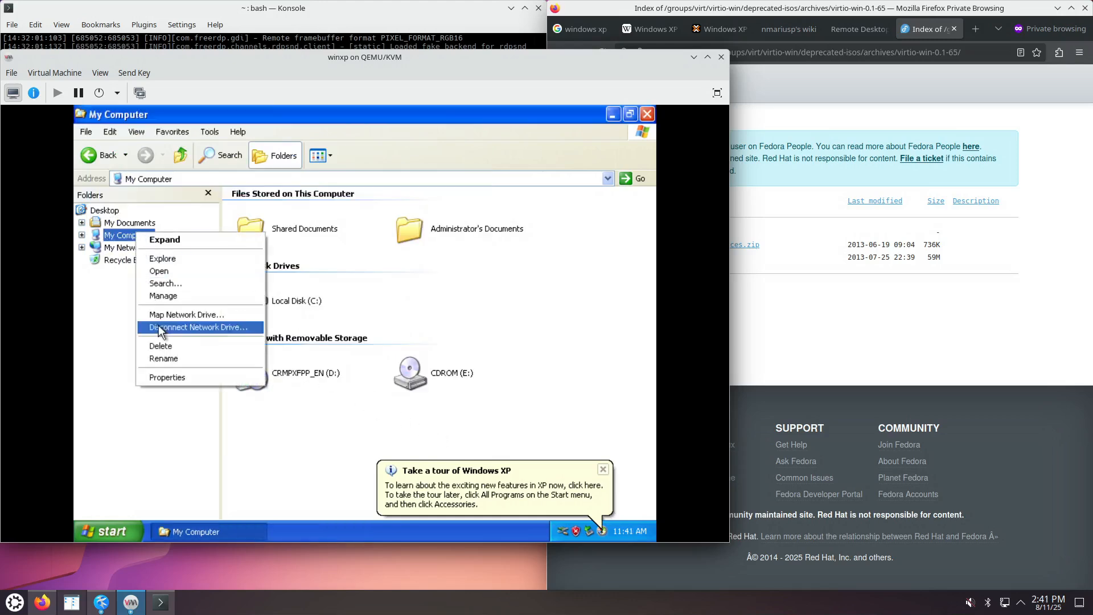
click(182, 377)
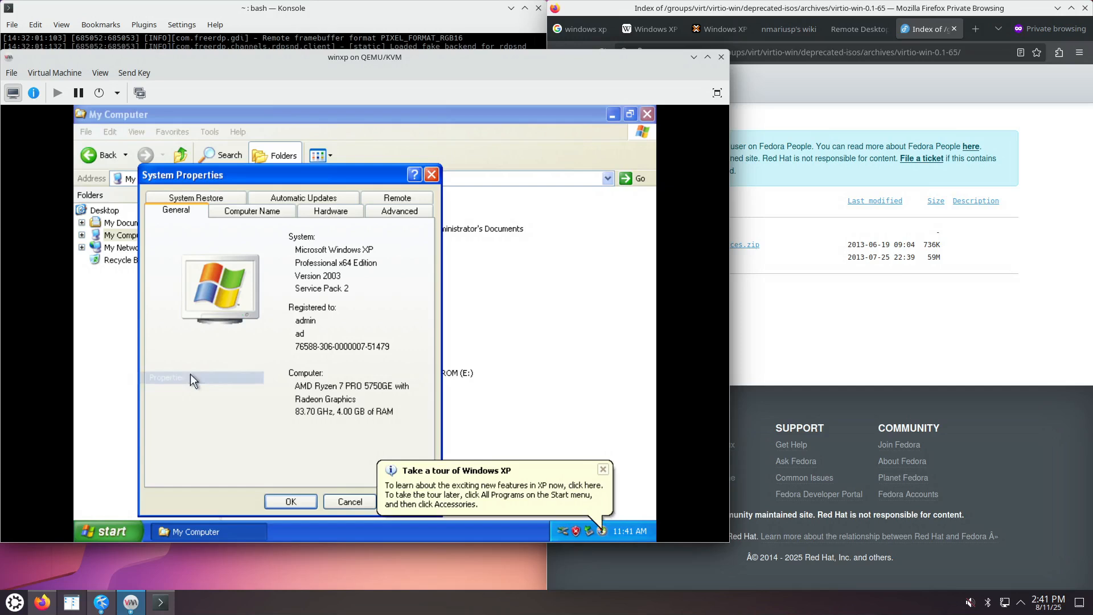
click(336, 213)
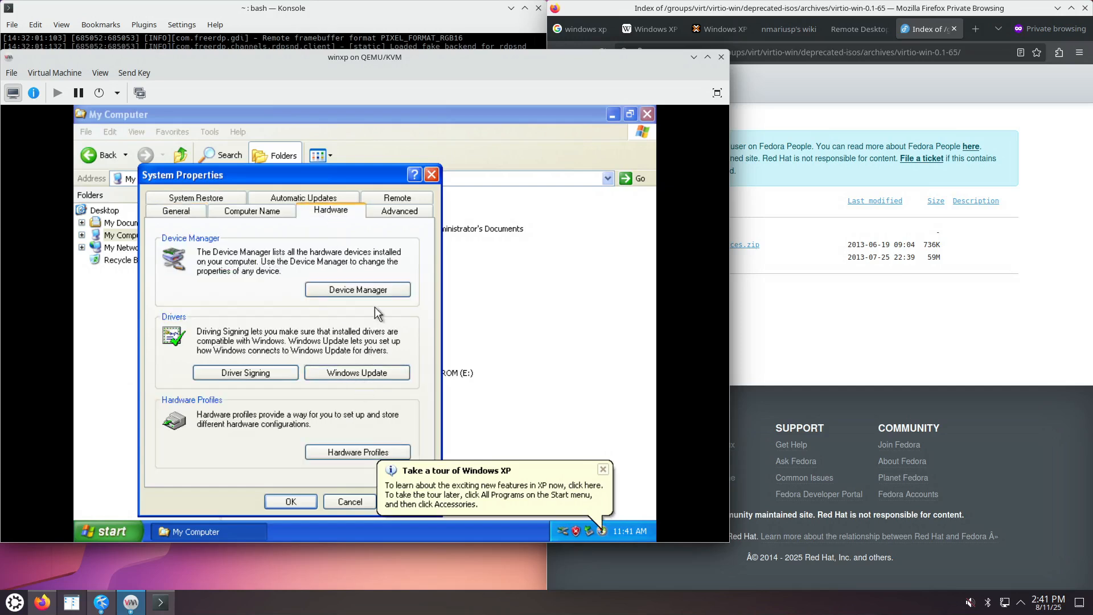
click(364, 291)
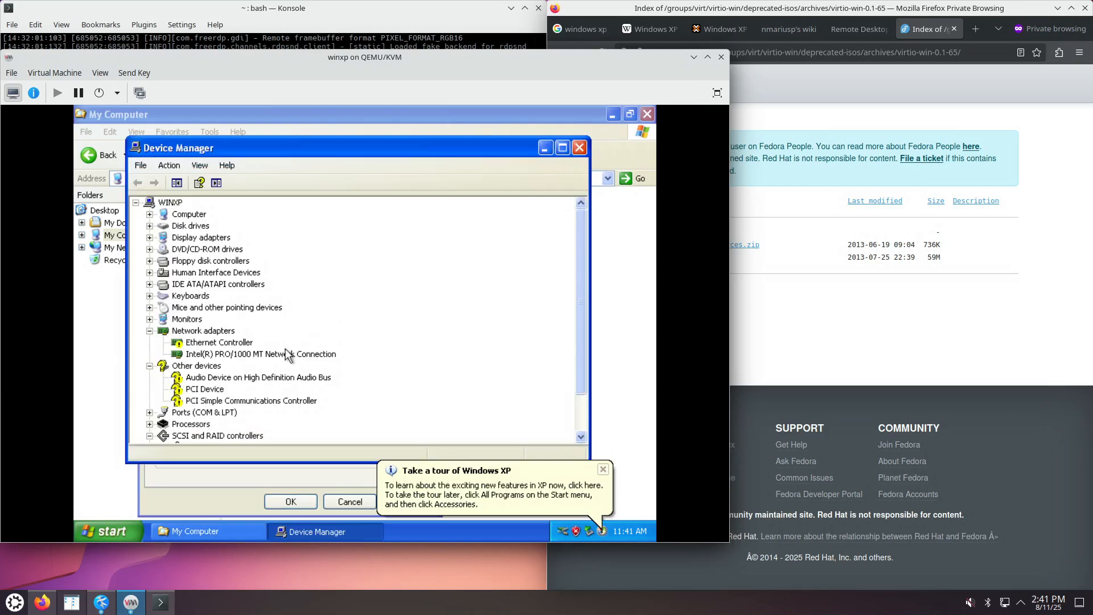
Update the Ethernet Controller driver manually, skipping Windows Update and choosing Have Disk, dismissing notification balloons.
right_click(227, 344)
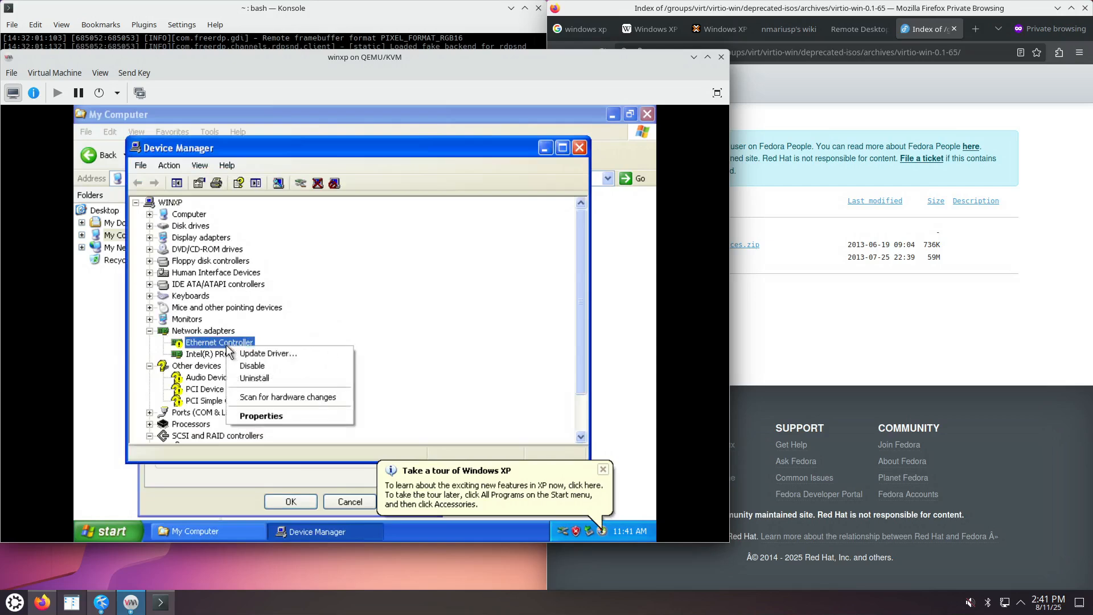
click(255, 353)
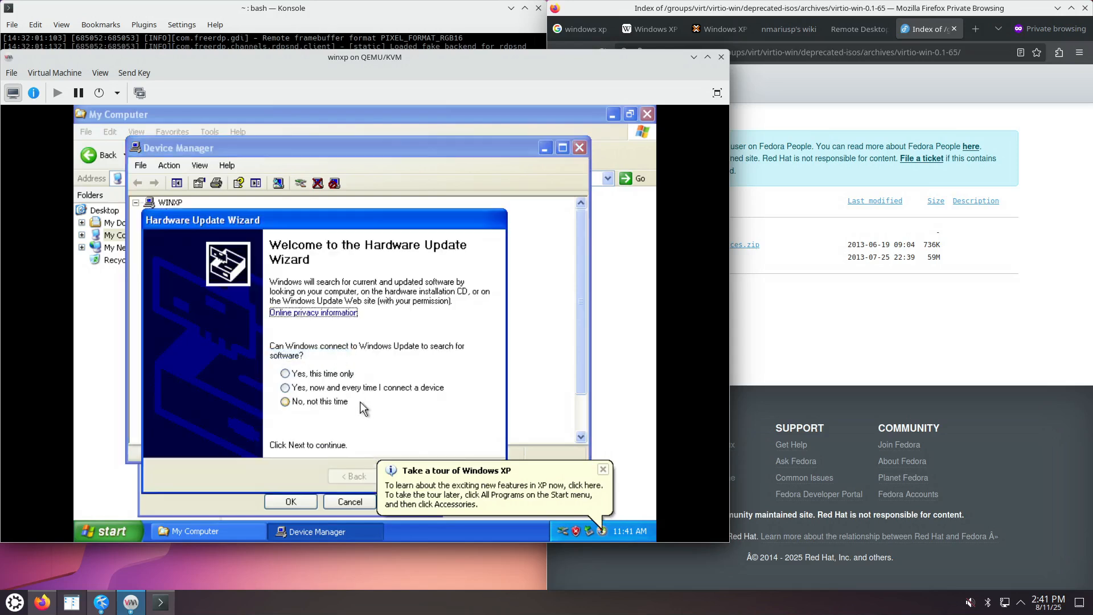
click(344, 403)
click(605, 468)
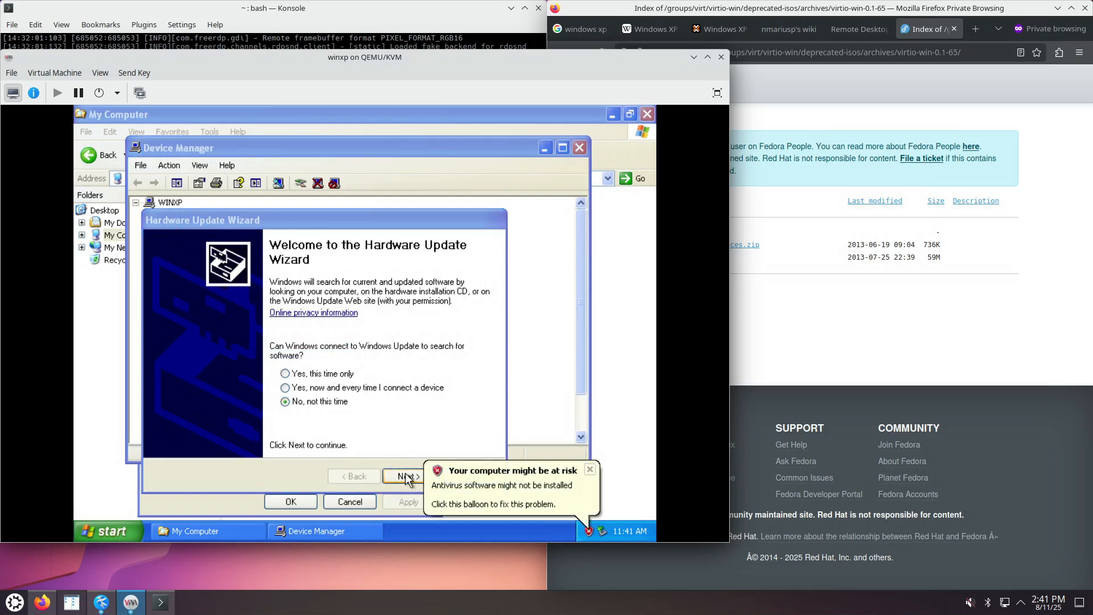
click(417, 480)
click(590, 470)
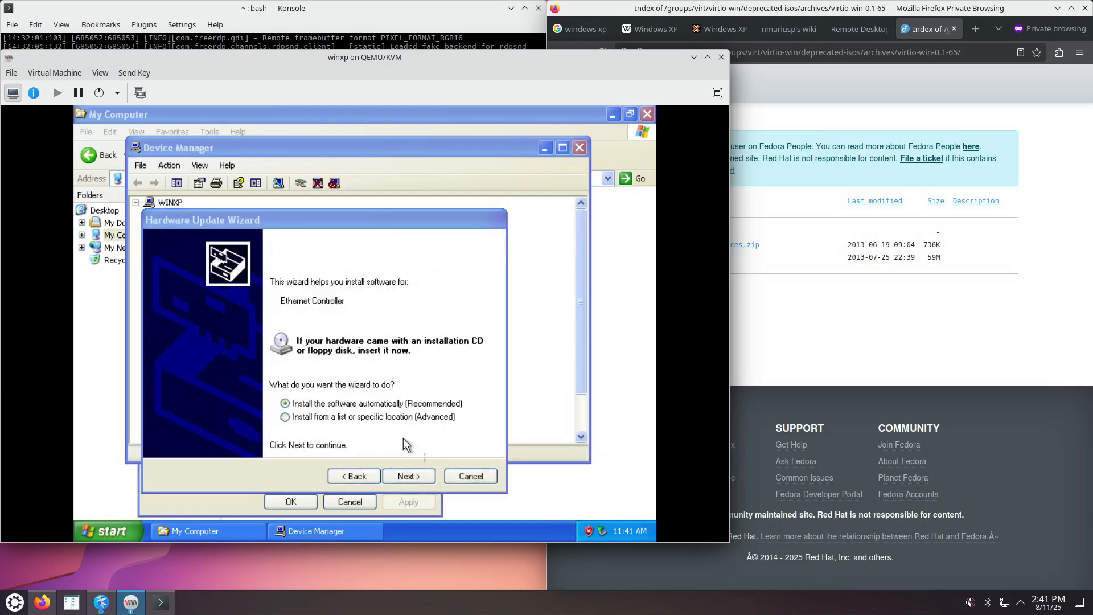
click(391, 415)
click(409, 476)
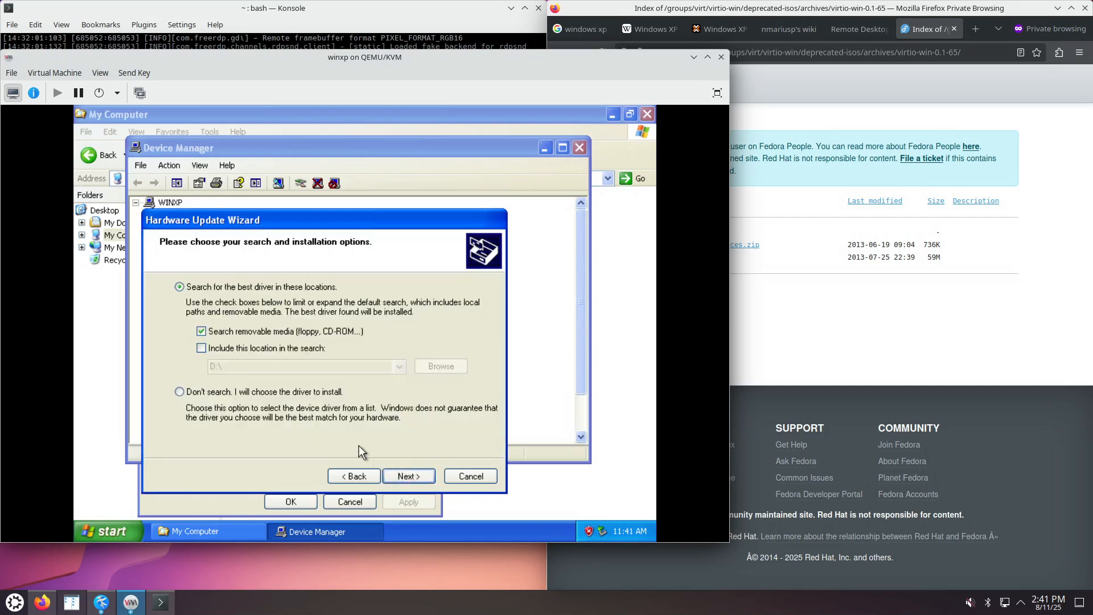
click(226, 391)
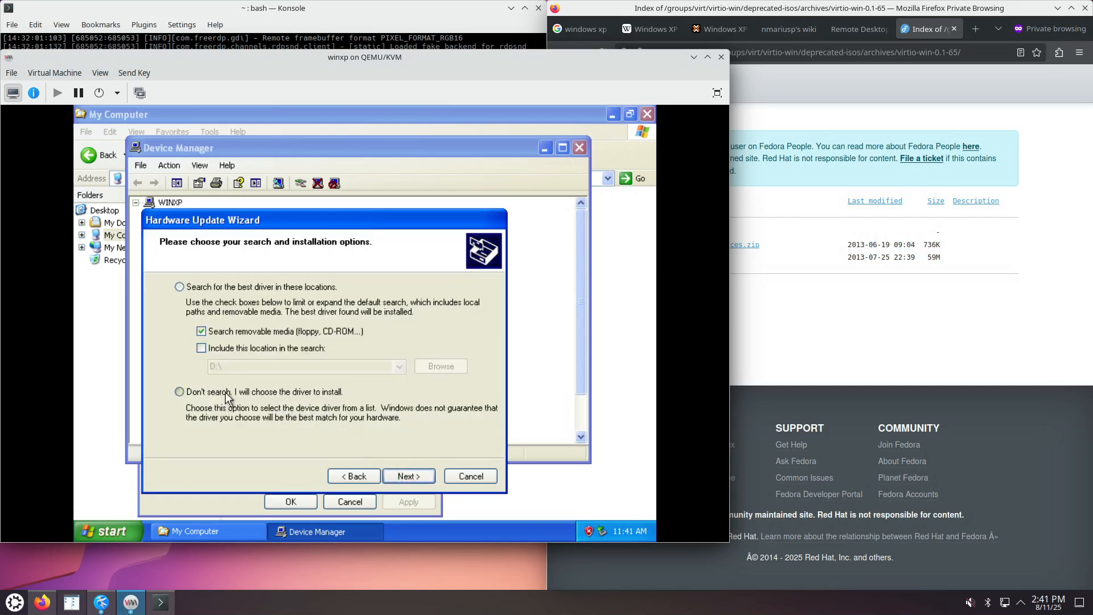
click(408, 478)
click(458, 428)
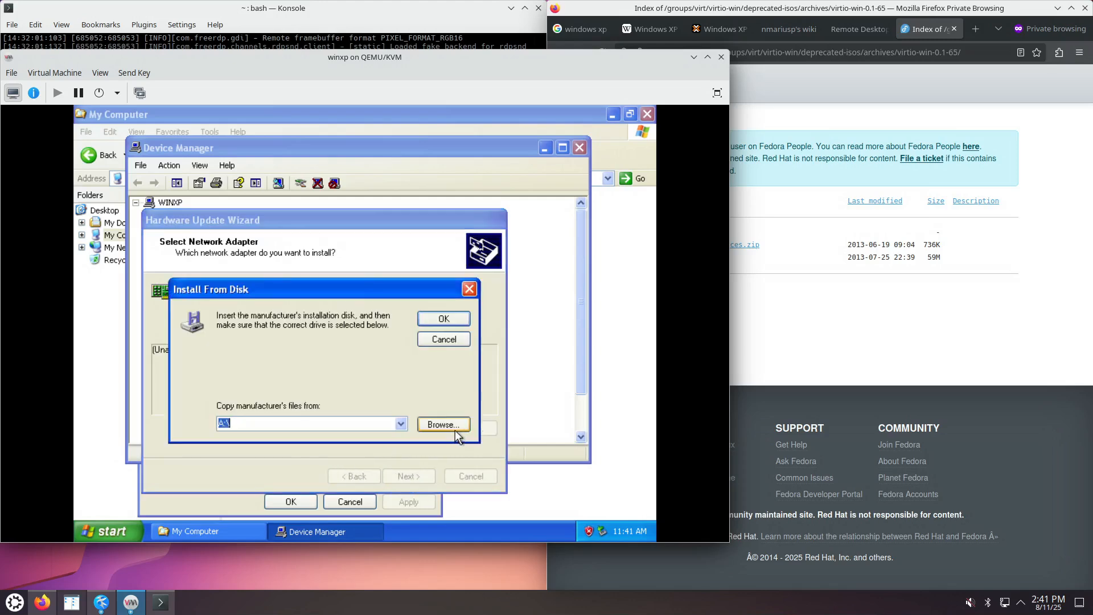
Set D:\ as the driver source and check which images the two CD-ROM drives hold.
click(401, 424)
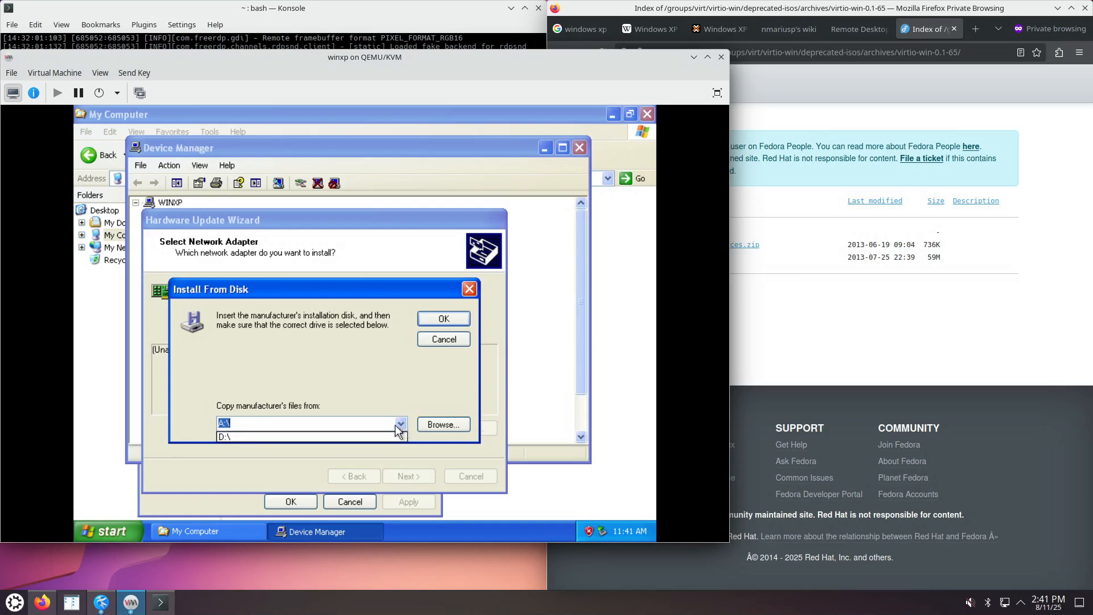
click(357, 437)
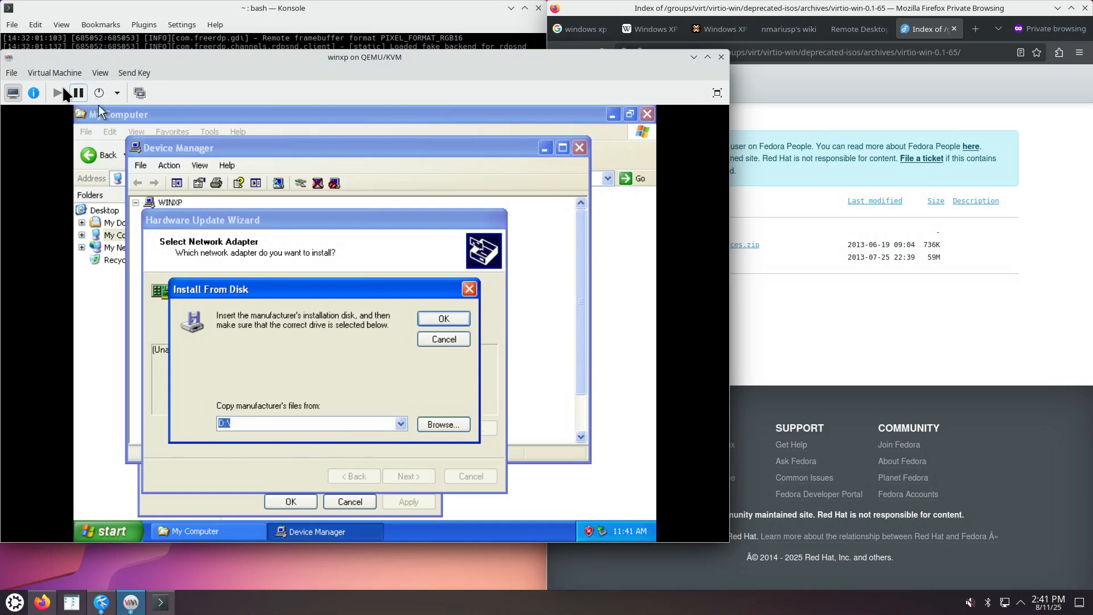
click(34, 93)
click(56, 239)
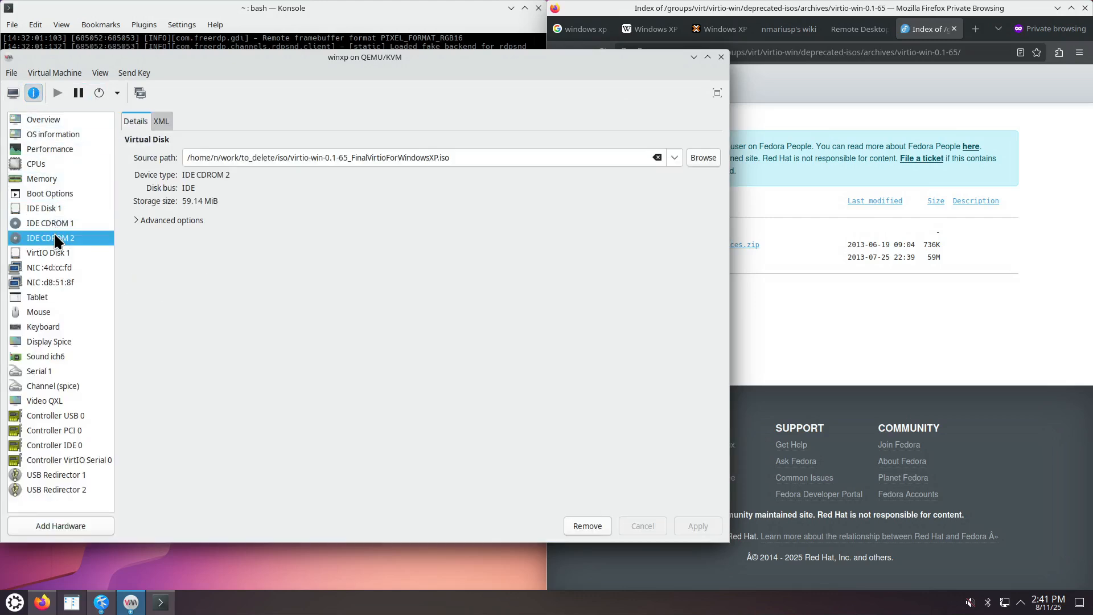
click(53, 224)
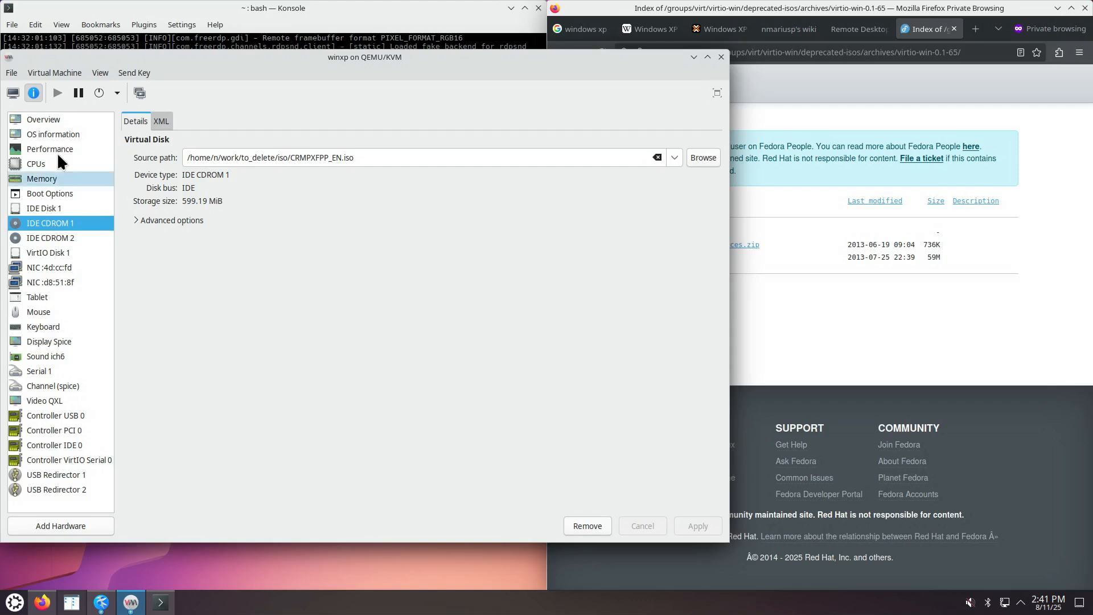
Back in the guest console, expand My Computer and bring the Install From Disk prompt forward.
click(14, 93)
click(94, 236)
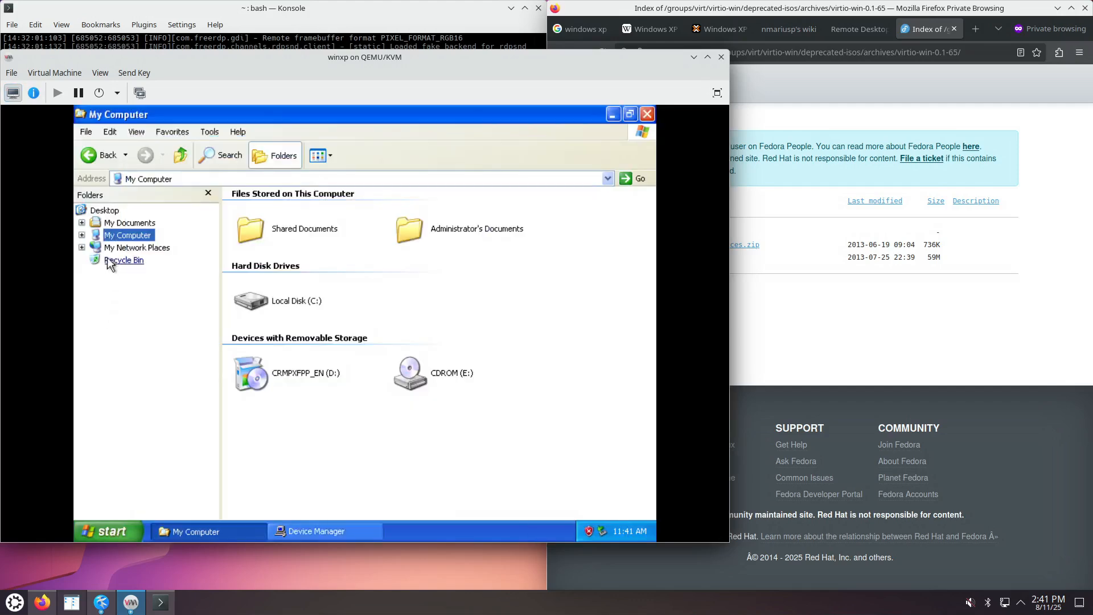
click(82, 235)
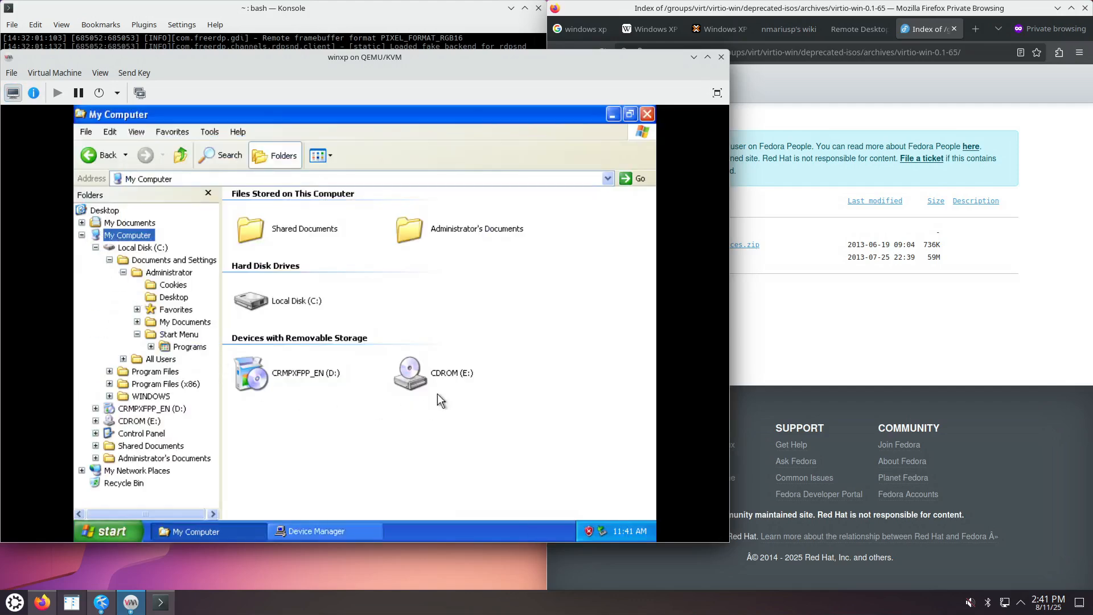
click(327, 530)
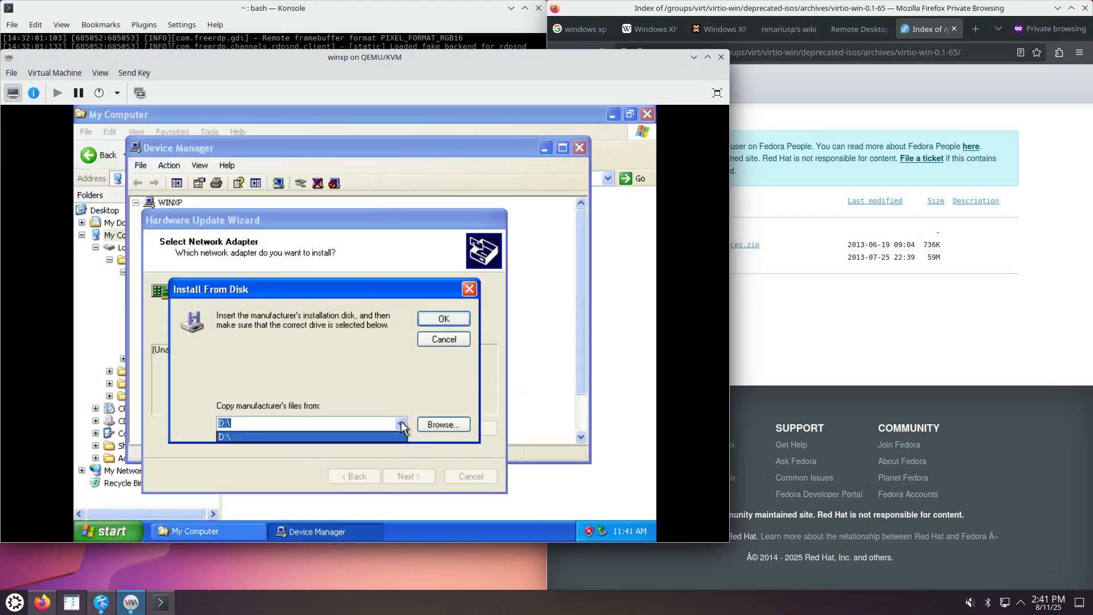
Explore the CDROM (E:) driver folders WXP\X86 and WNET\AMD64, then cancel the file browser.
click(424, 425)
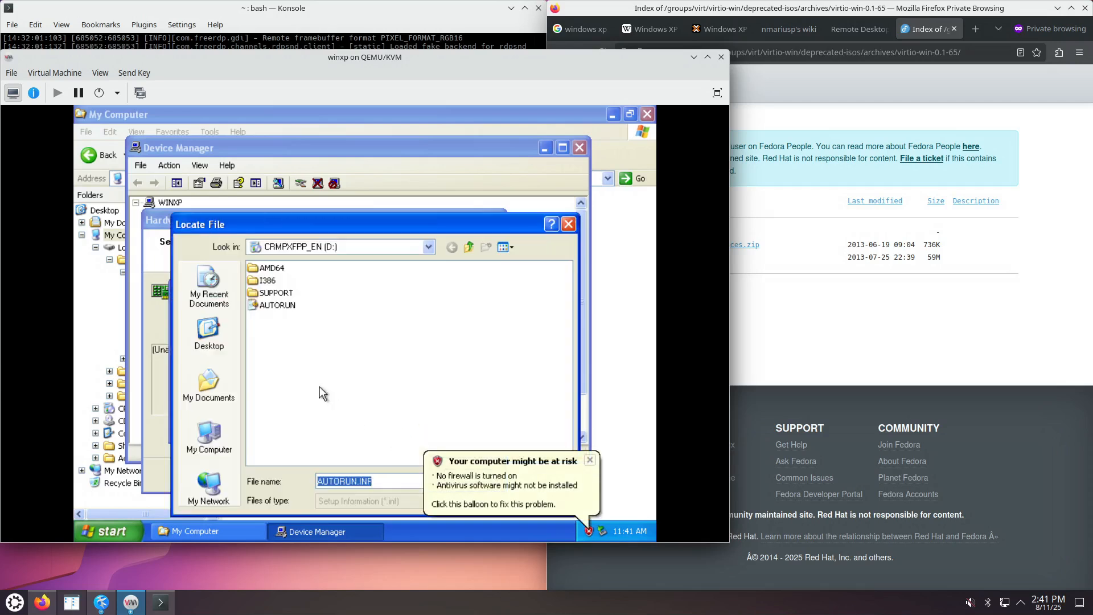
click(468, 247)
double_click(291, 294)
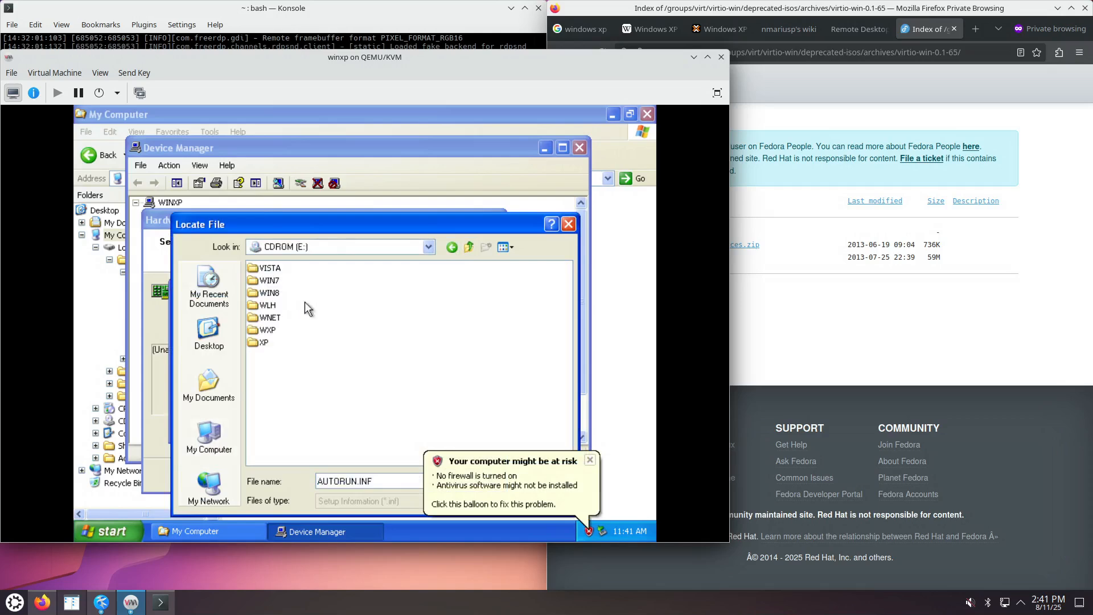
click(589, 460)
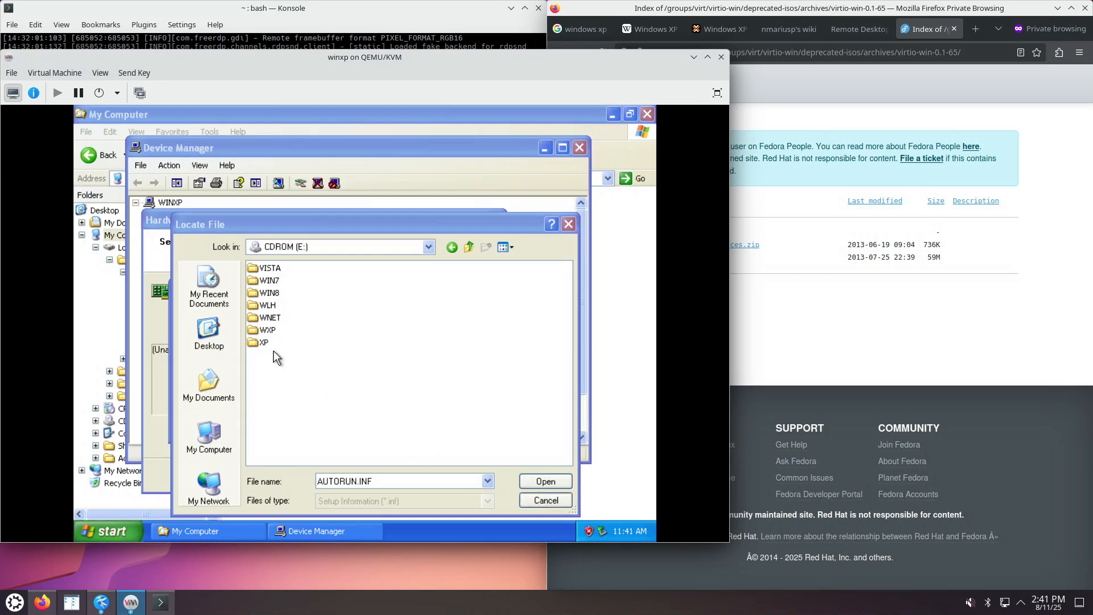
double_click(268, 330)
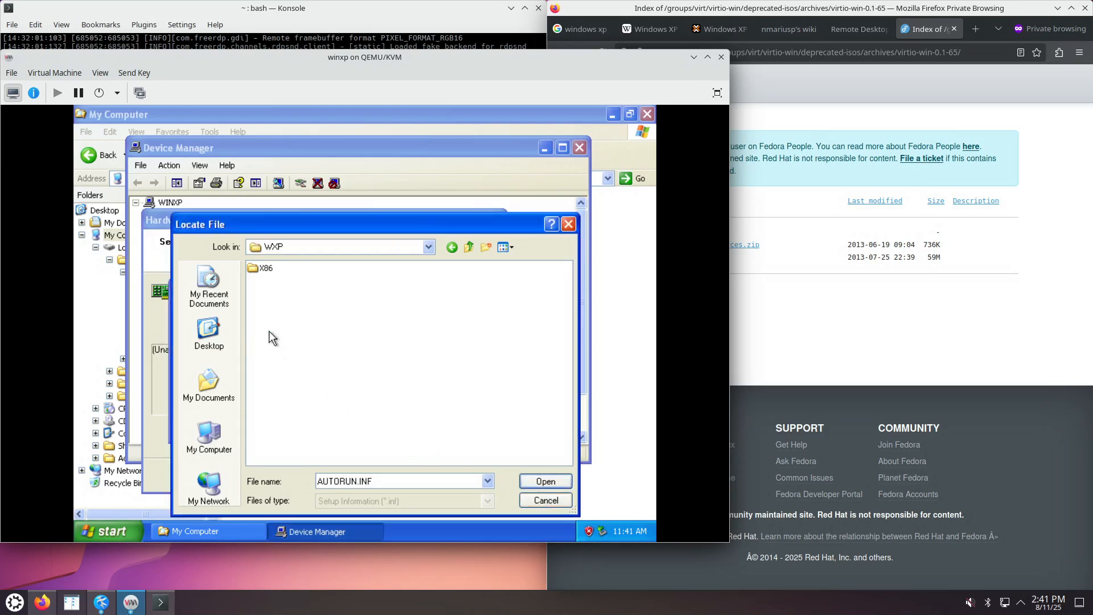
double_click(266, 268)
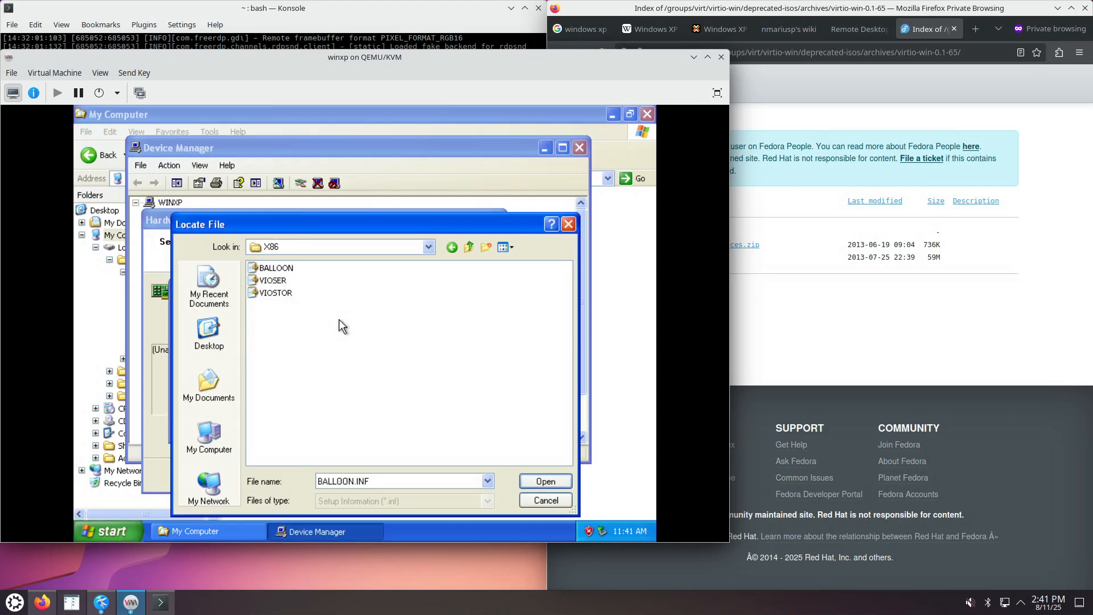
click(470, 246)
click(471, 246)
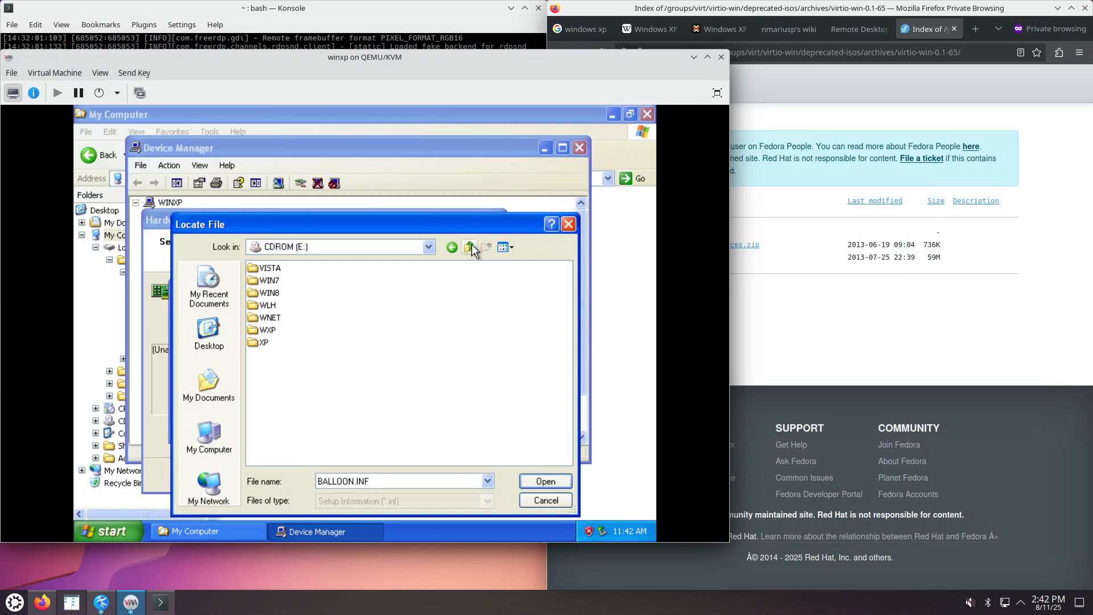
double_click(271, 318)
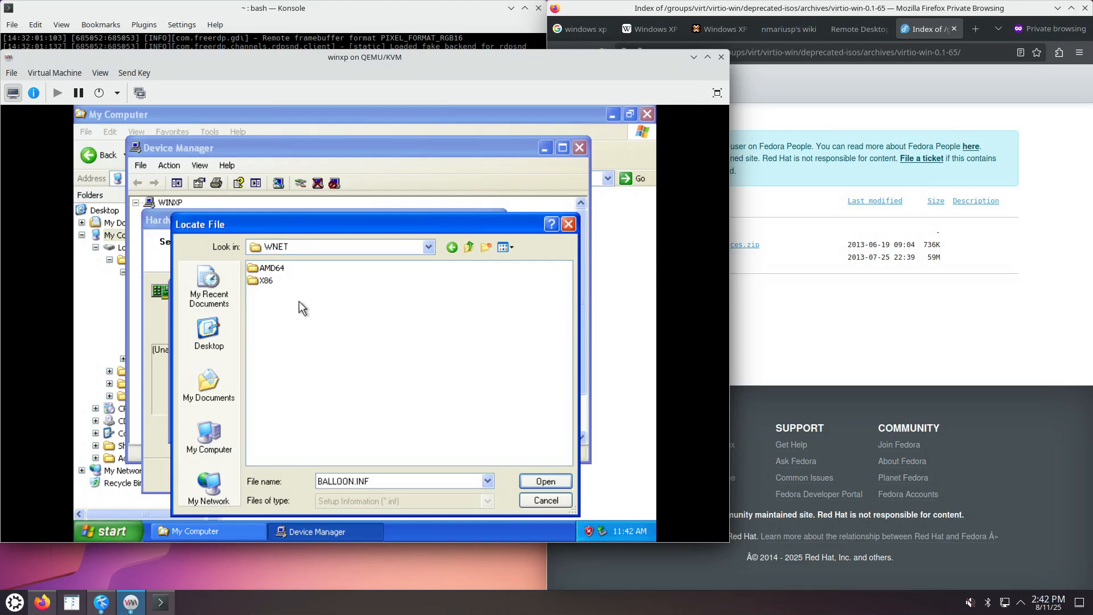
double_click(272, 268)
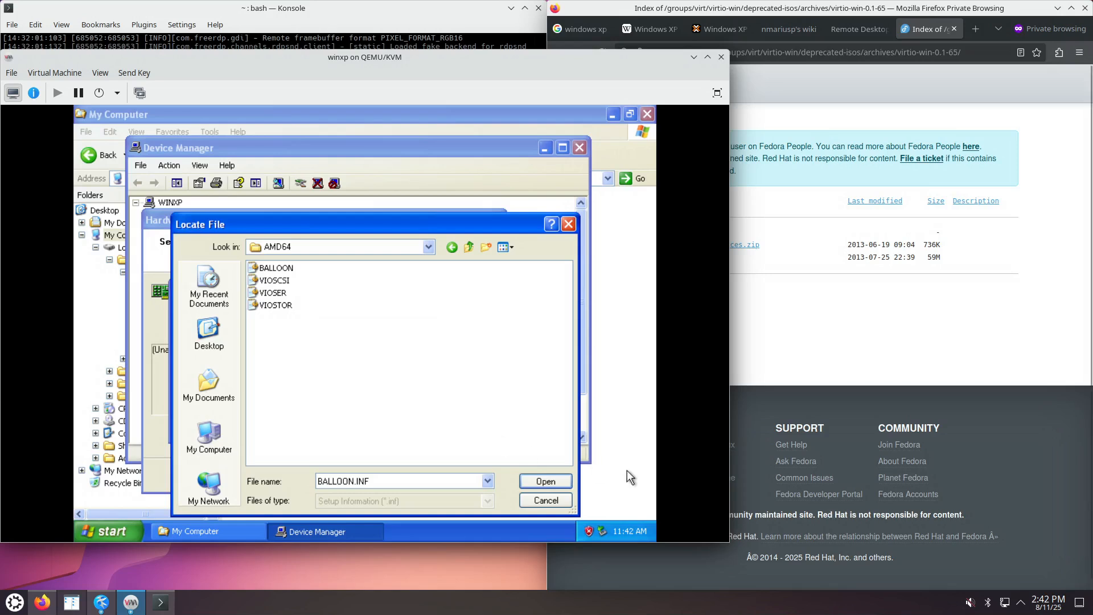
key(Escape)
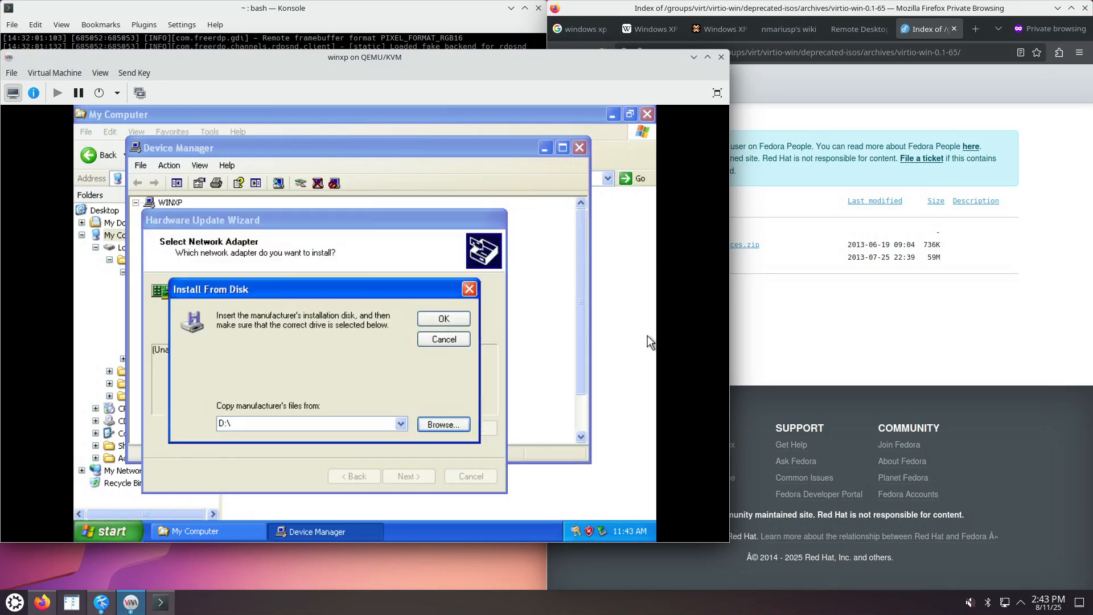
Browse CDROM (E:) again to XP\AMD64 and accept the NETKVM driver location.
click(444, 425)
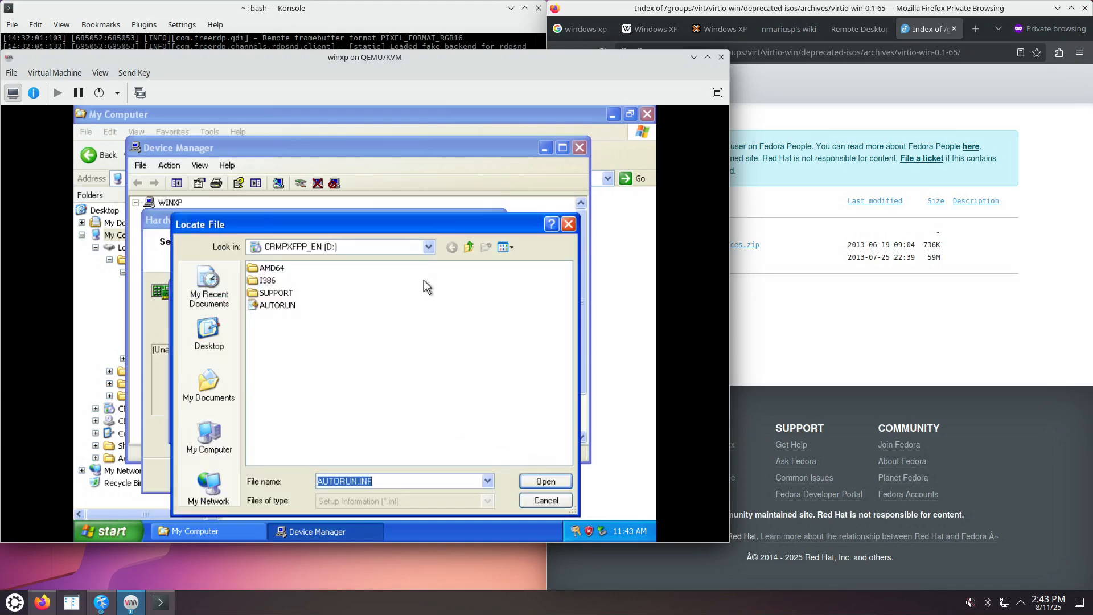
click(428, 246)
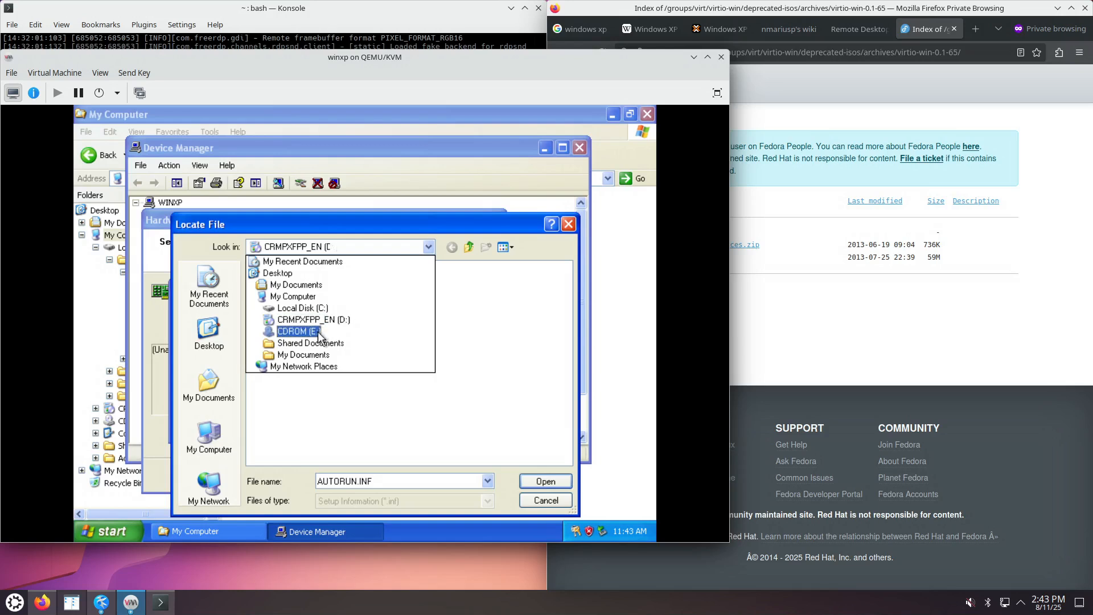
click(317, 333)
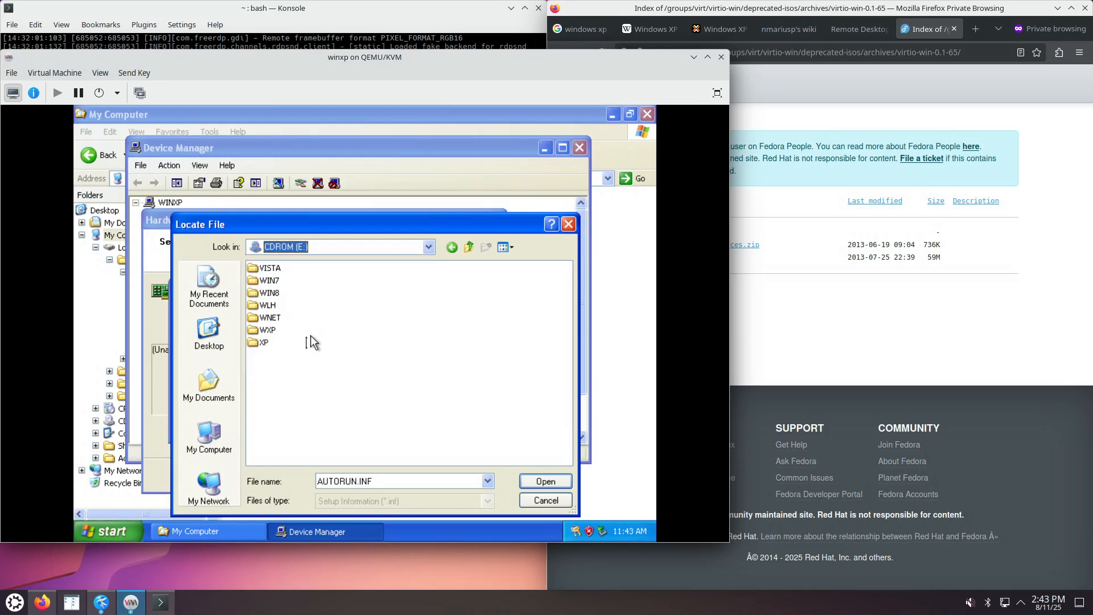
double_click(271, 330)
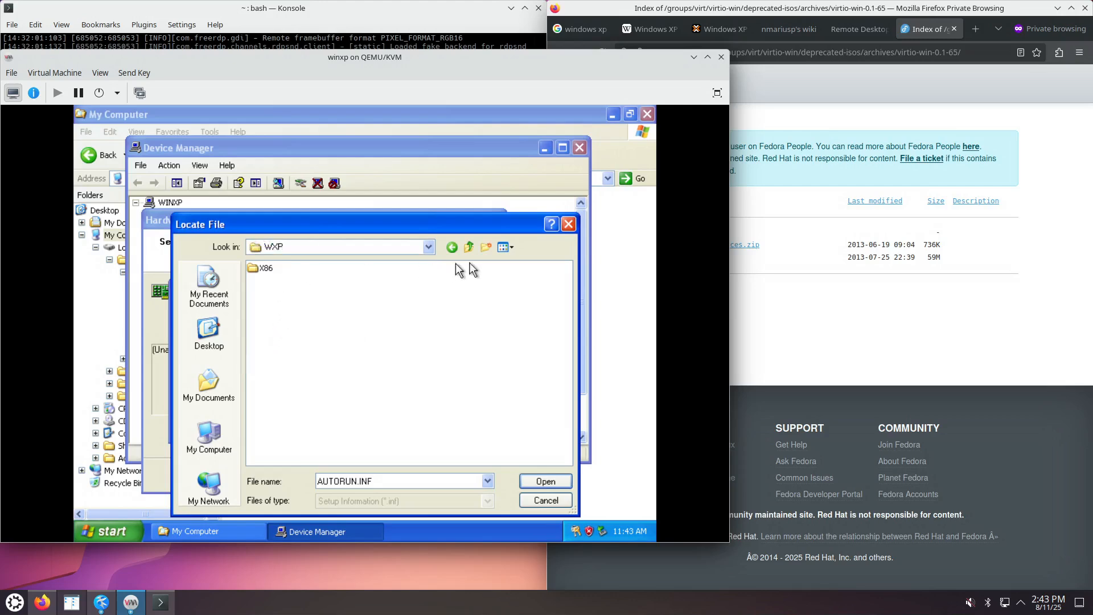
click(471, 246)
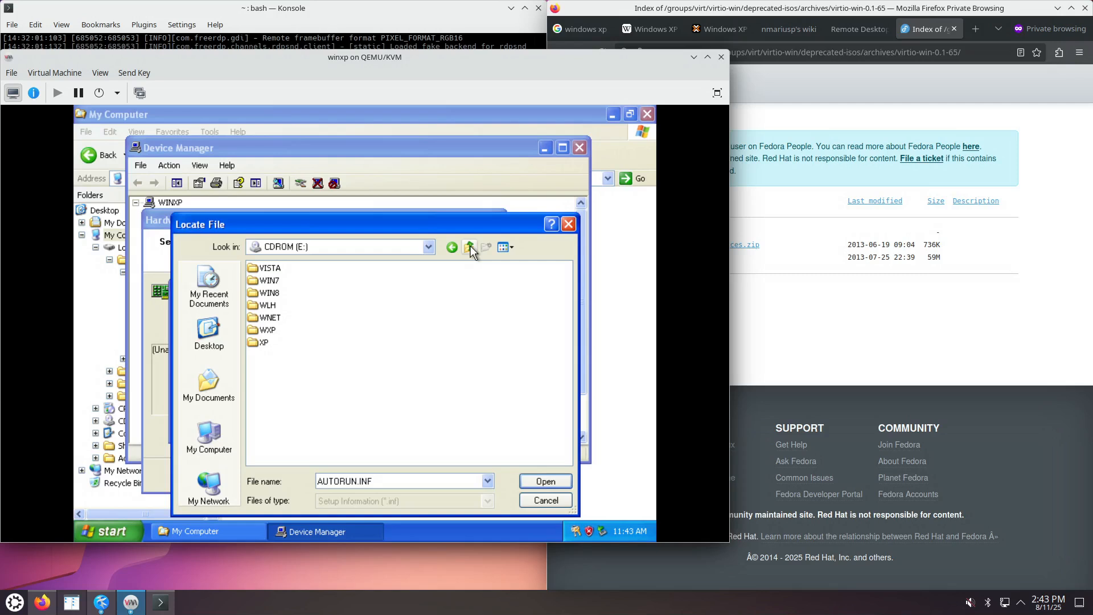
double_click(263, 343)
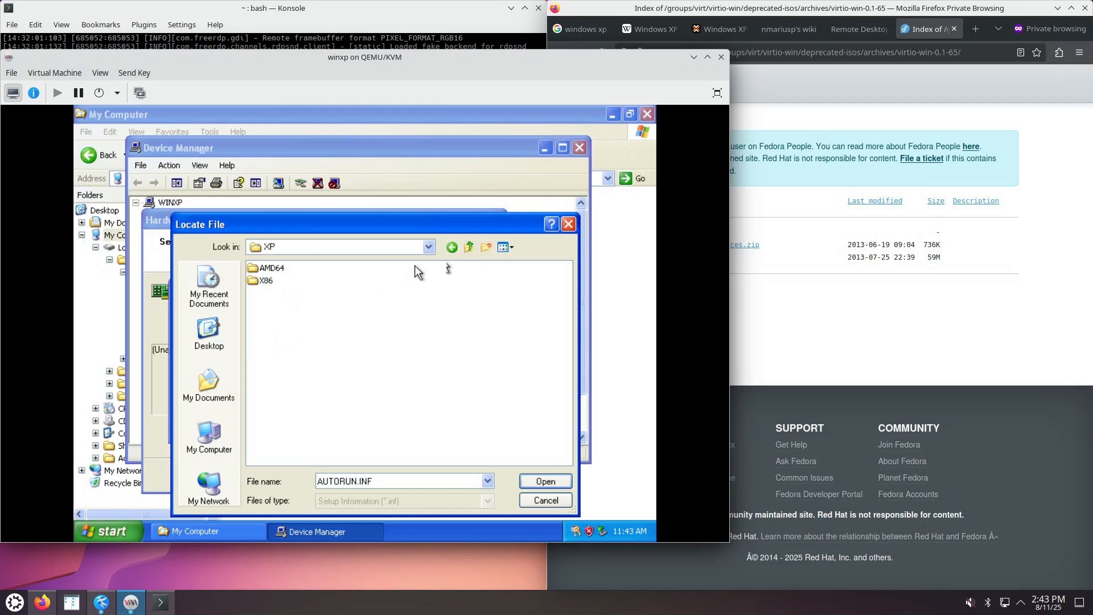
click(467, 248)
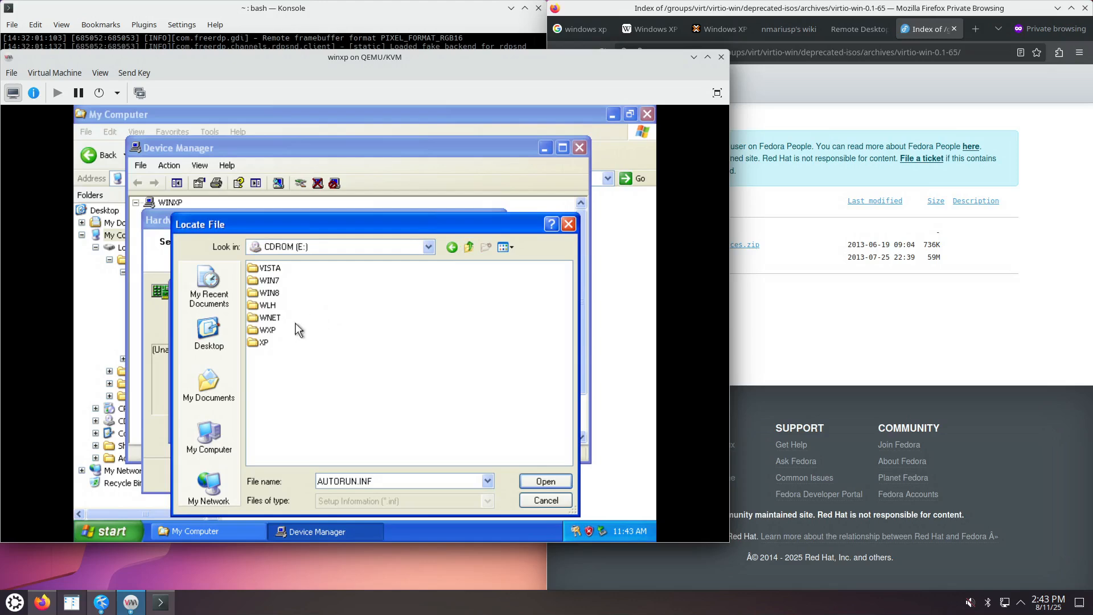
double_click(263, 344)
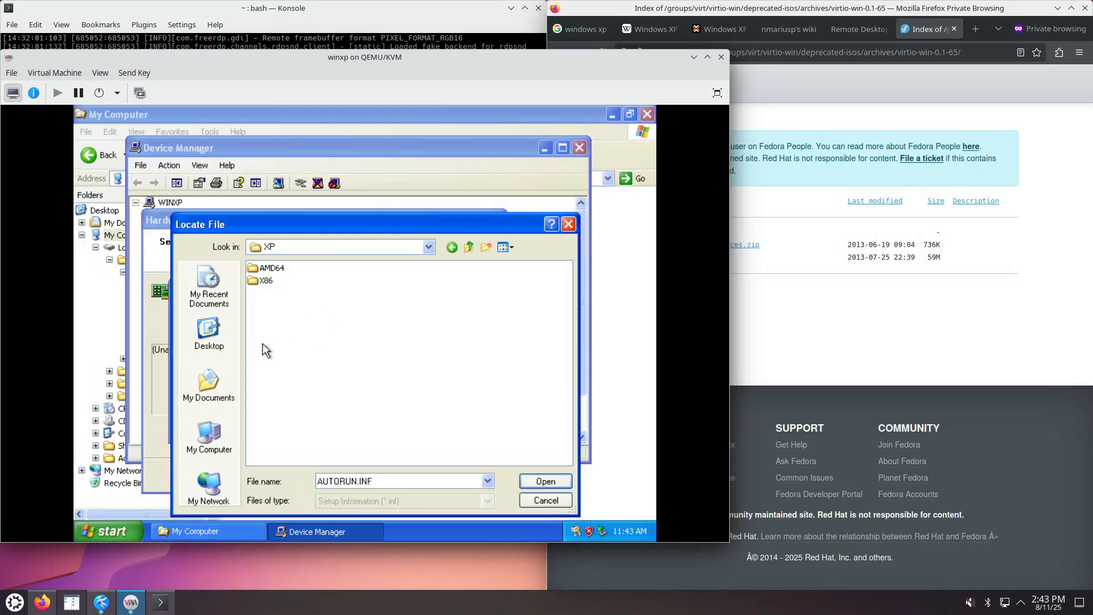
double_click(275, 268)
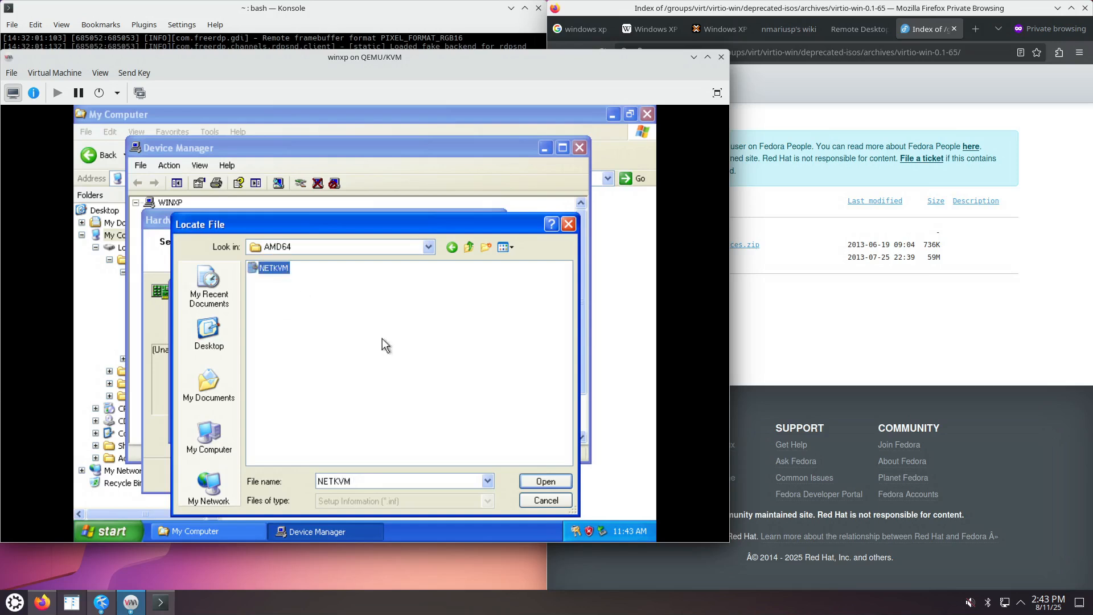
click(561, 483)
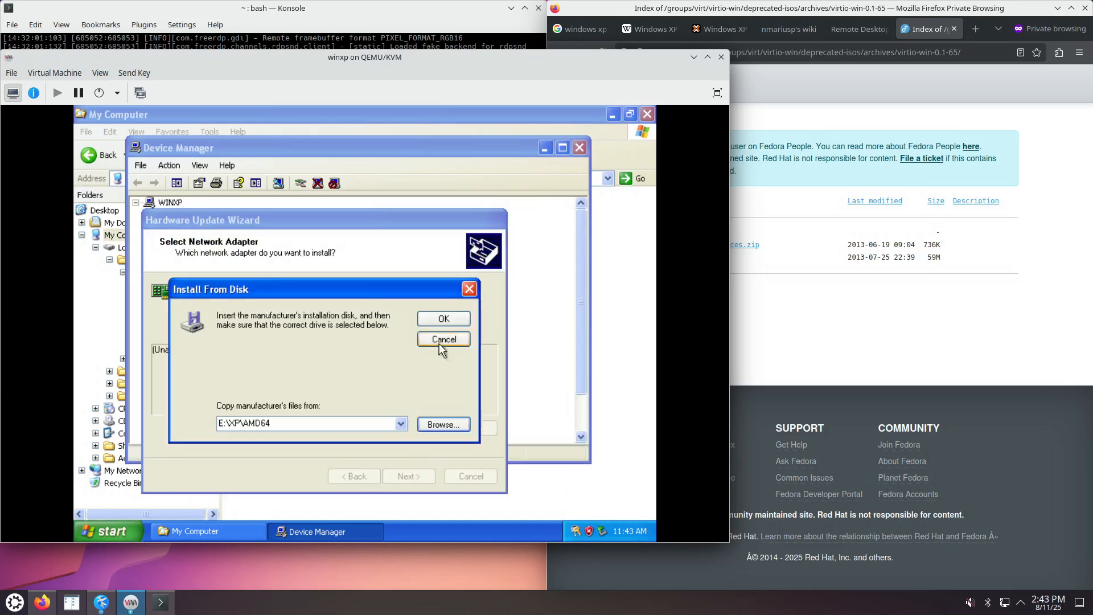
Confirm E:\XP\AMD64 and install the Red Hat VirtIO Ethernet Adapter, accepting the unsigned-driver warning.
click(442, 319)
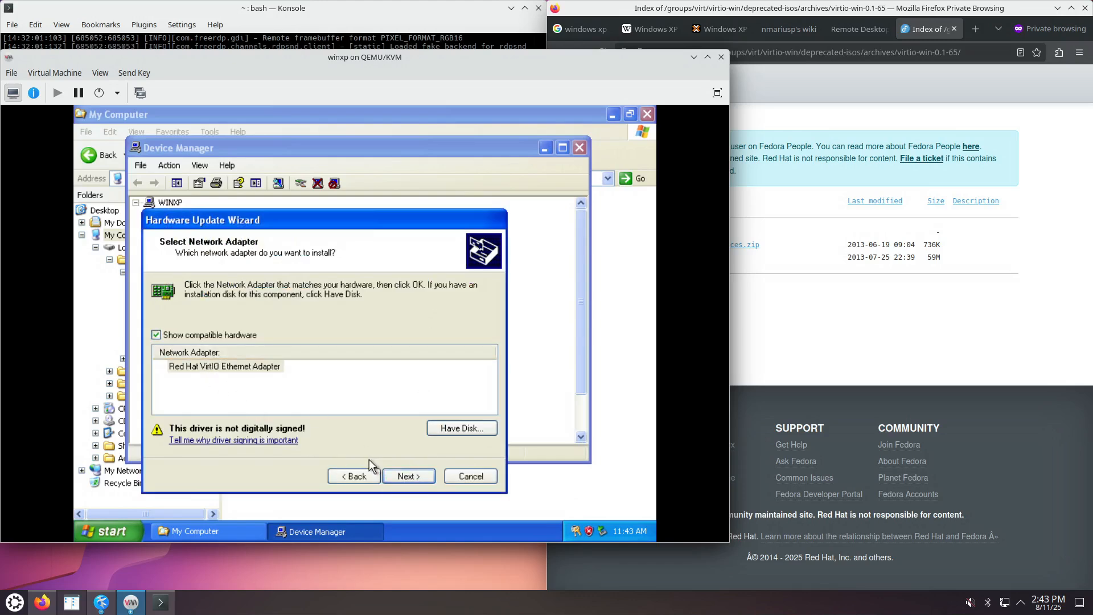
click(407, 477)
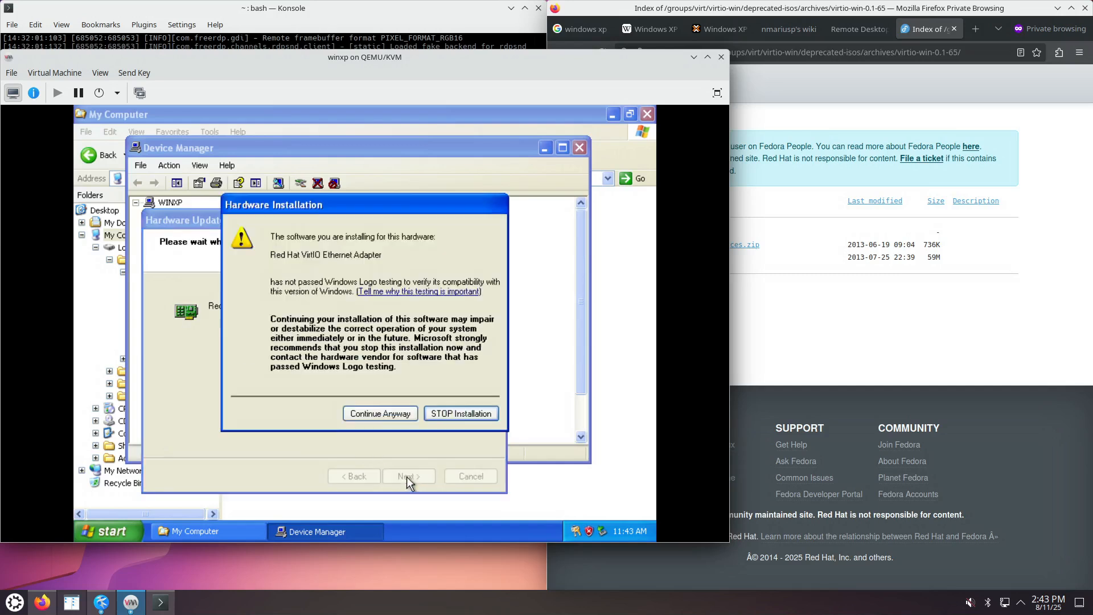
click(395, 411)
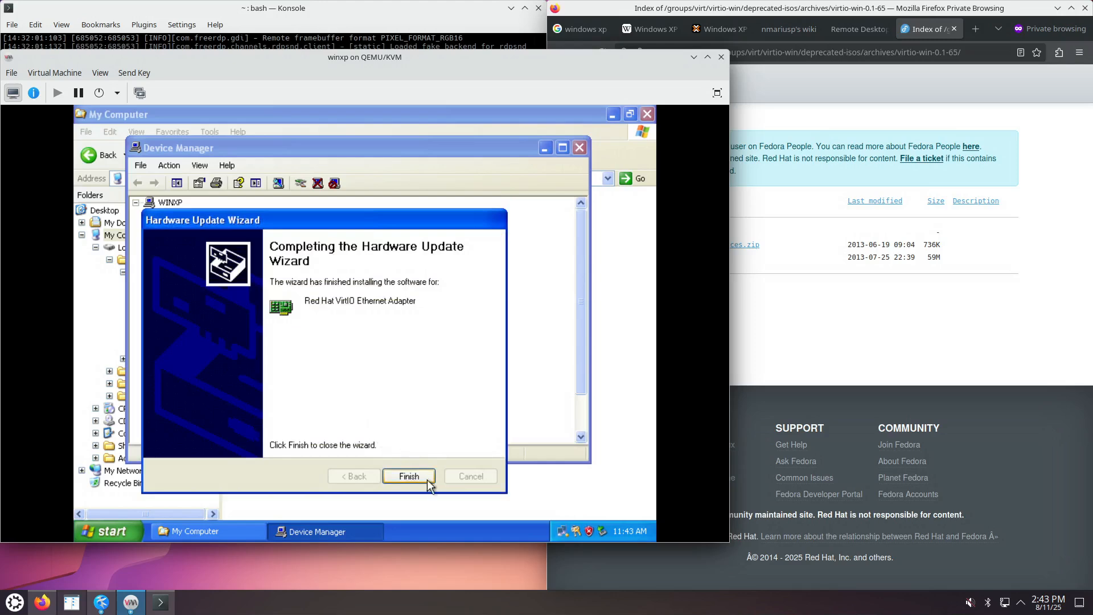
click(427, 478)
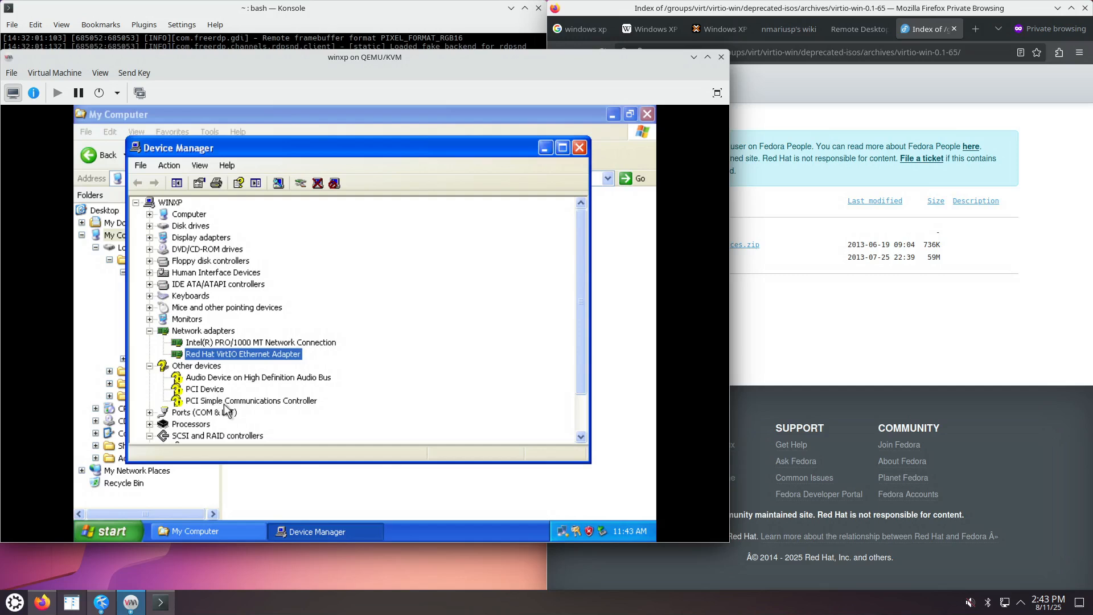
Start updating the SCSI Controller driver, declining Windows Update and choosing to pick the driver manually.
scroll(249, 411, down, 2)
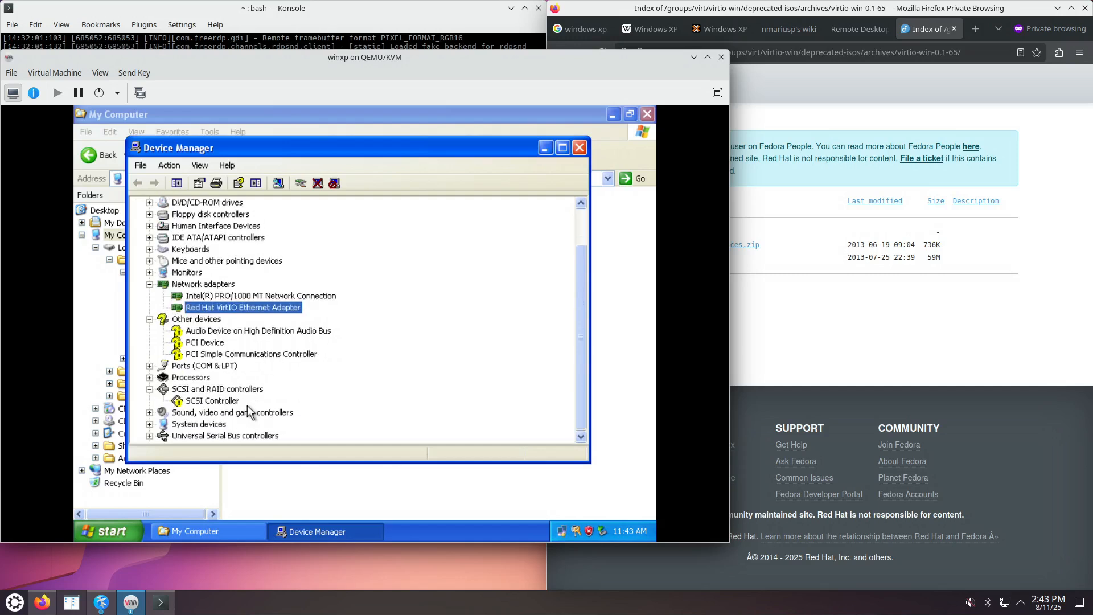
click(215, 401)
right_click(217, 401)
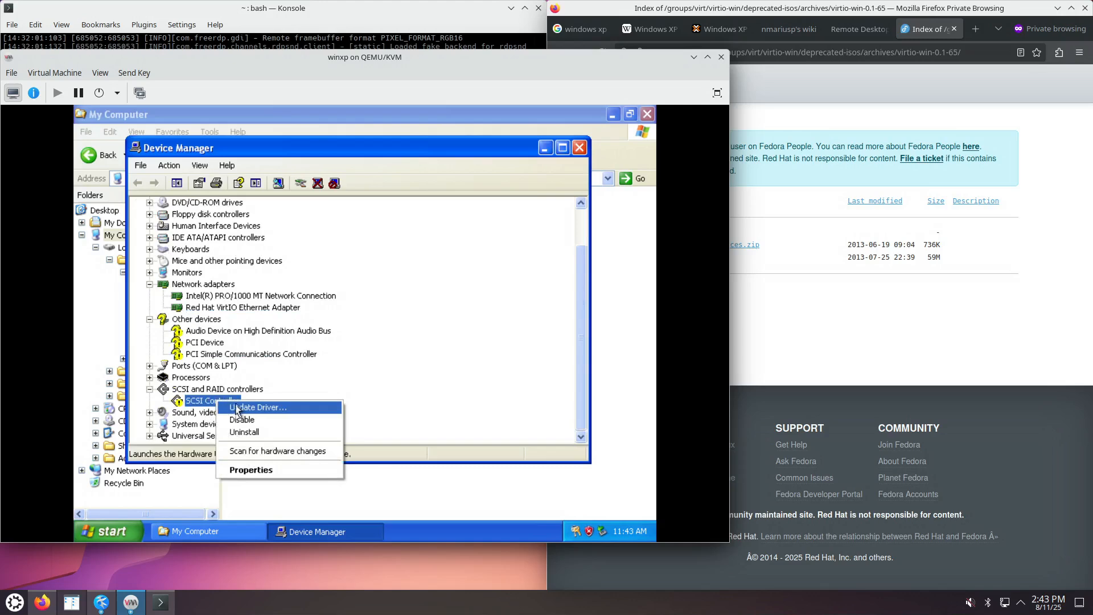
click(242, 408)
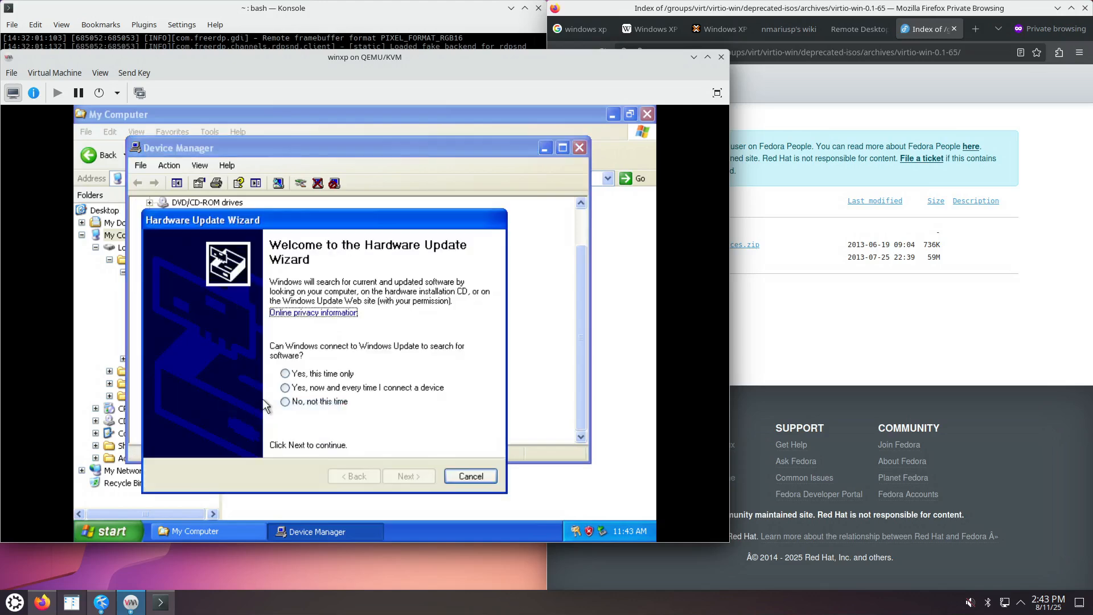
click(325, 402)
click(409, 476)
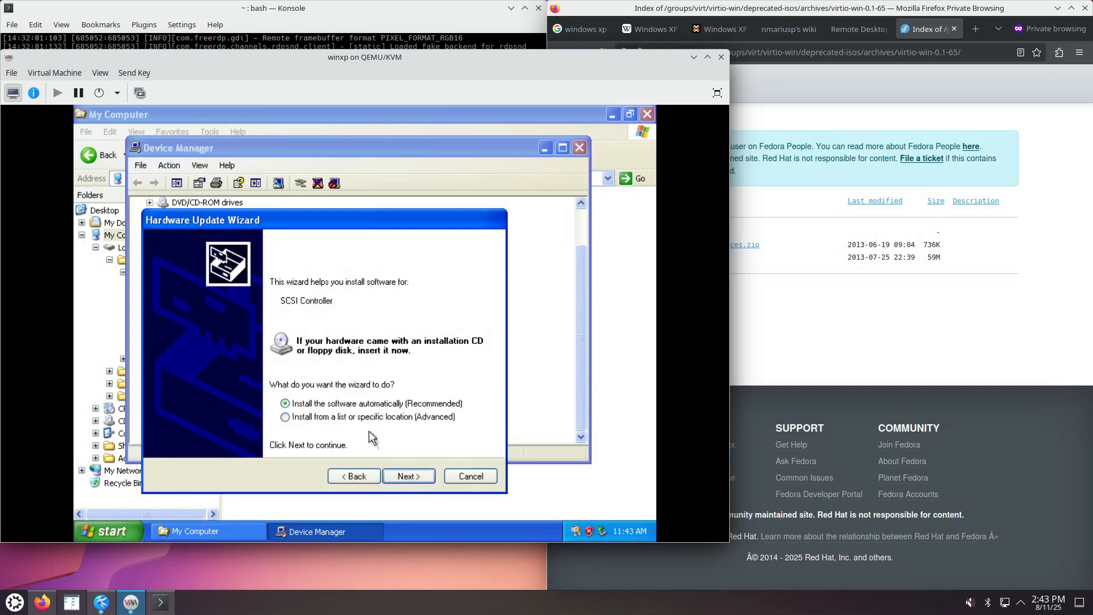
click(411, 475)
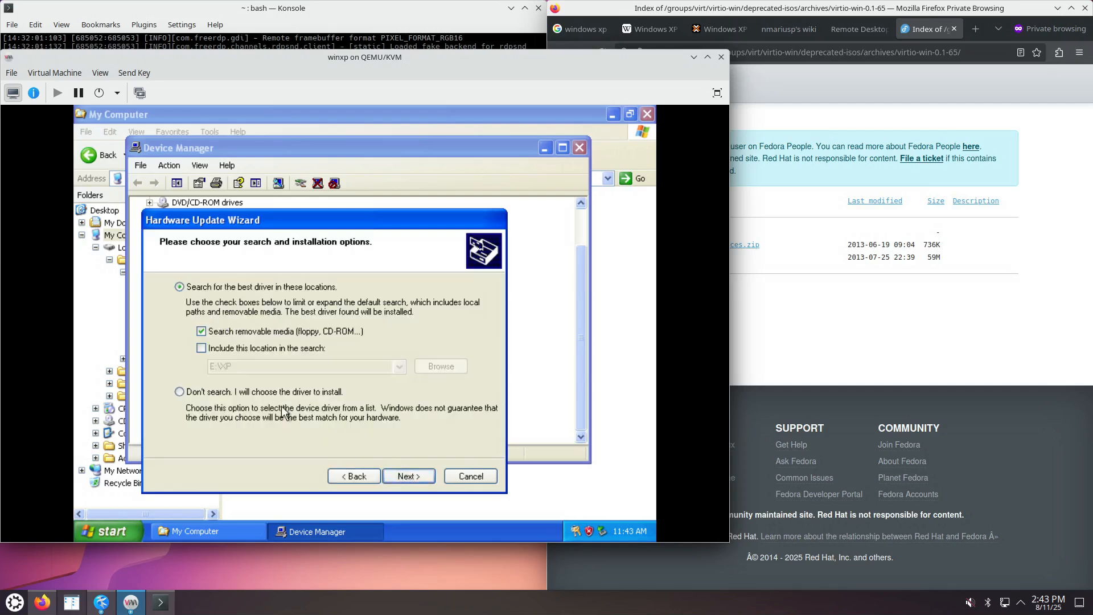
click(237, 391)
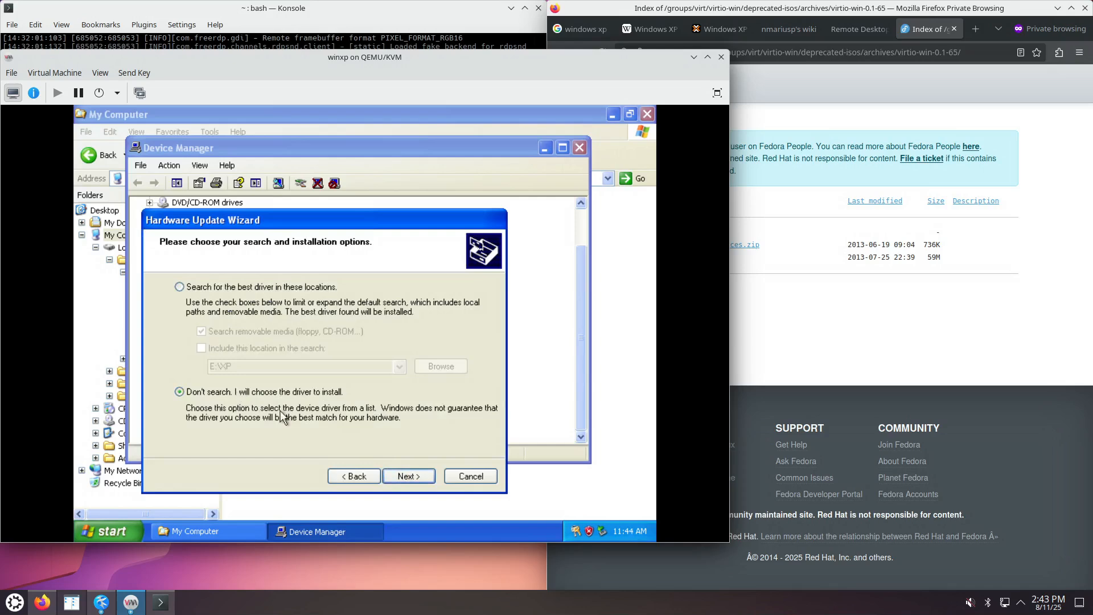
click(408, 476)
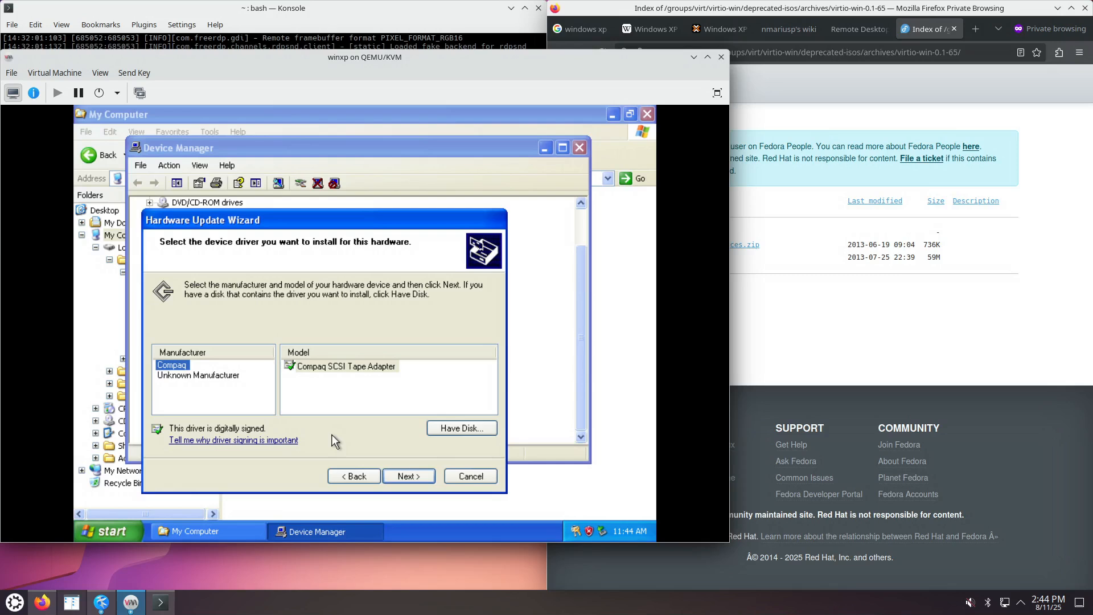
Choose Have Disk and browse CDROM (E:), looking into the XP and WXP driver folders.
click(454, 427)
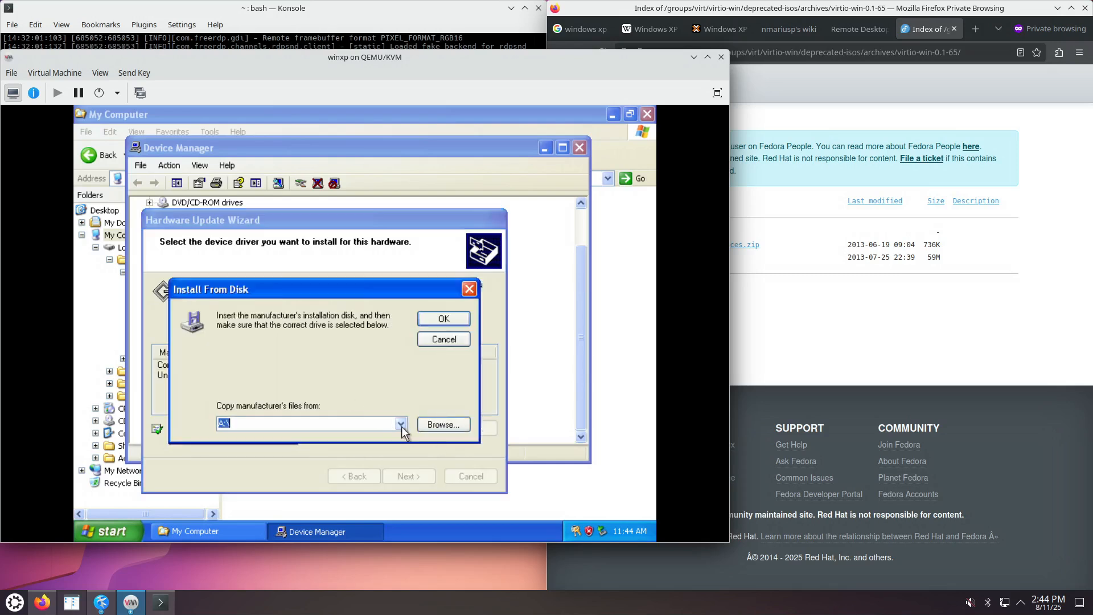
click(433, 424)
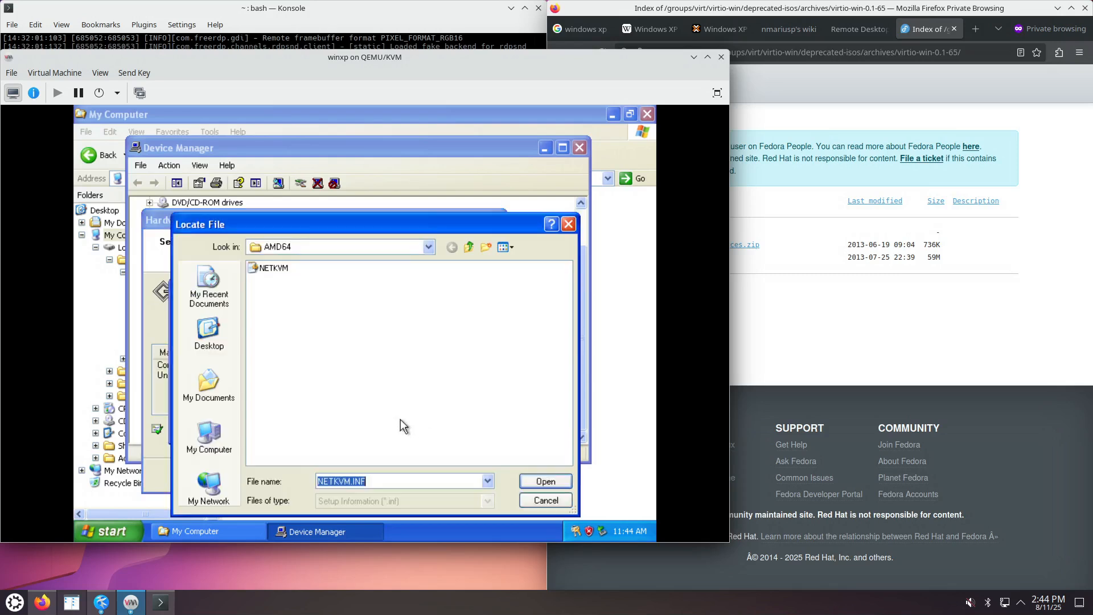
click(223, 437)
double_click(298, 293)
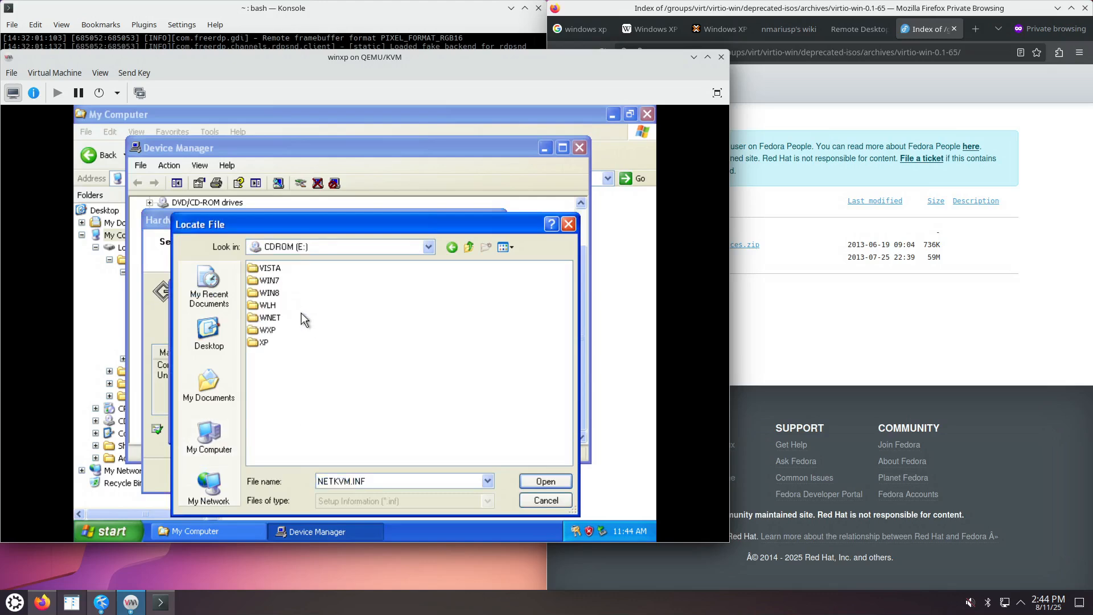
double_click(265, 341)
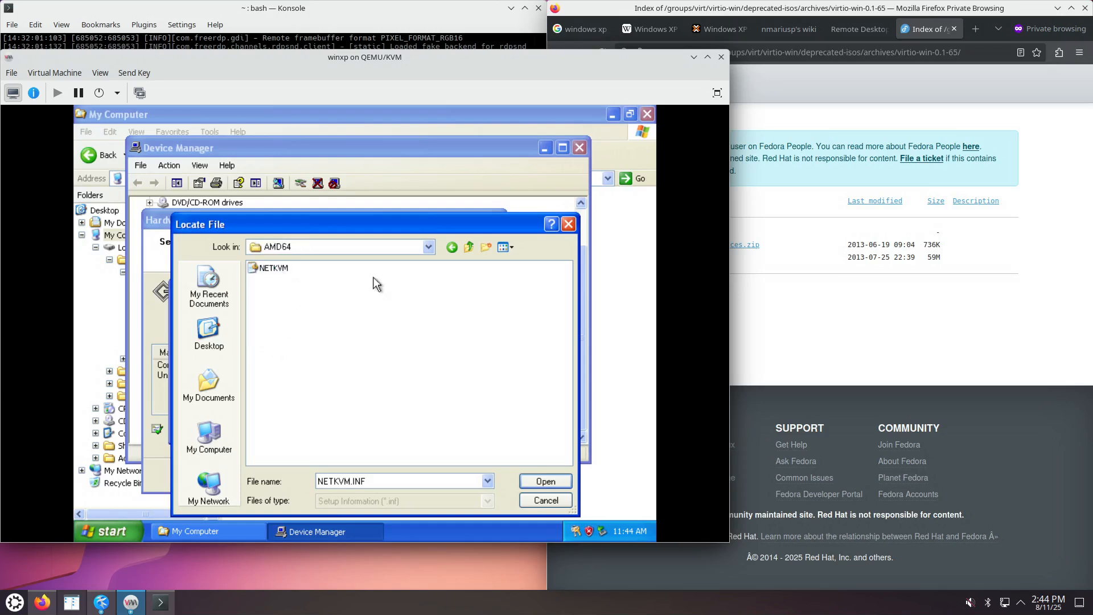
click(469, 247)
click(470, 247)
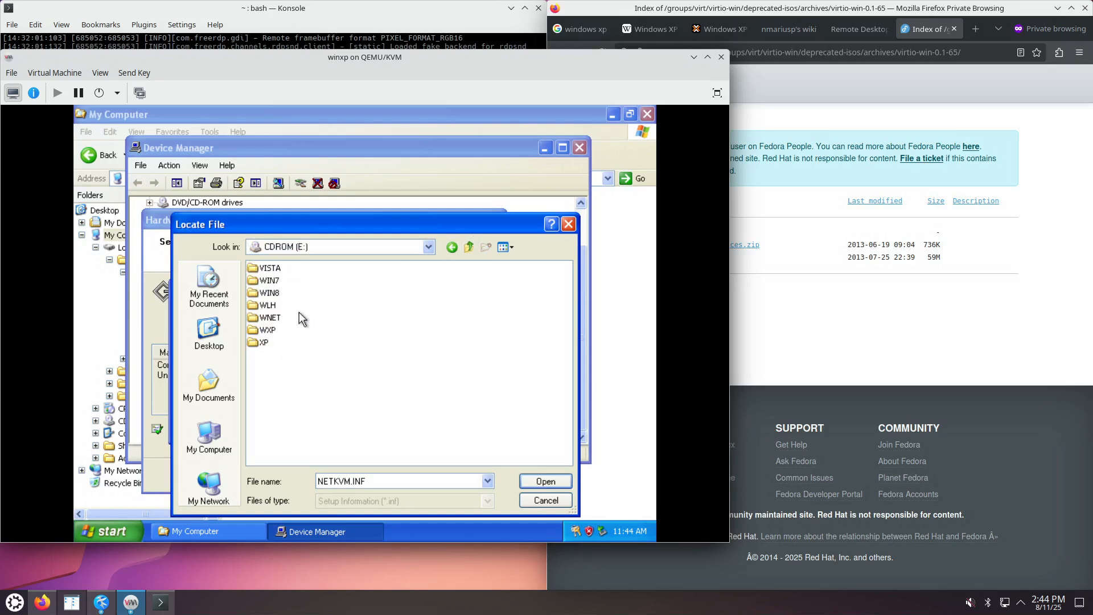
double_click(268, 331)
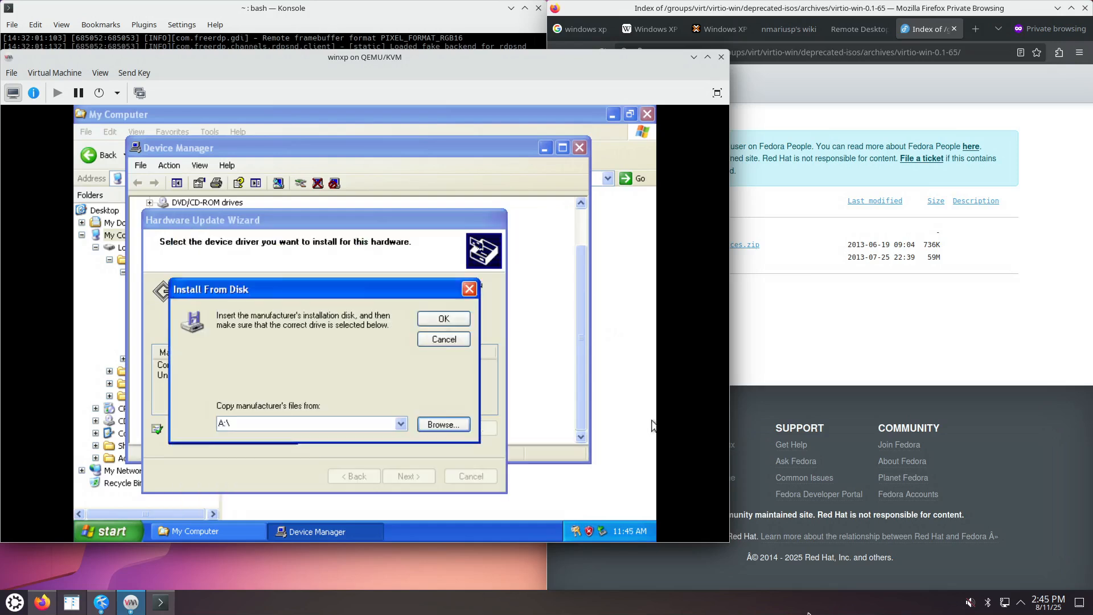
Browse again, clear the preset NETKVM.INF file name, and jump to CDROM (E:).
click(428, 430)
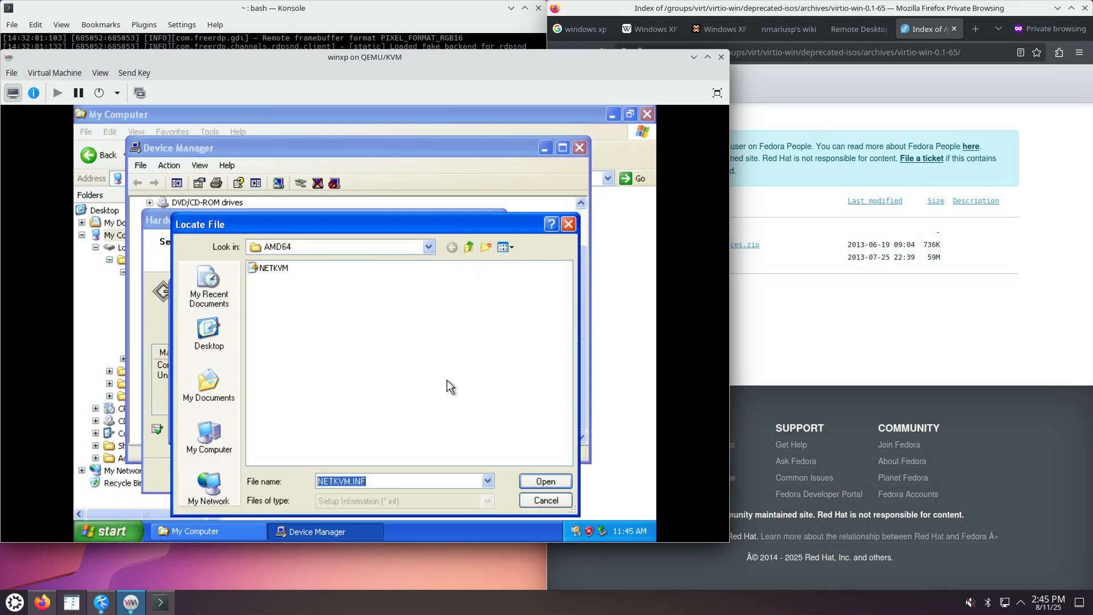
key(BackSpace)
click(428, 247)
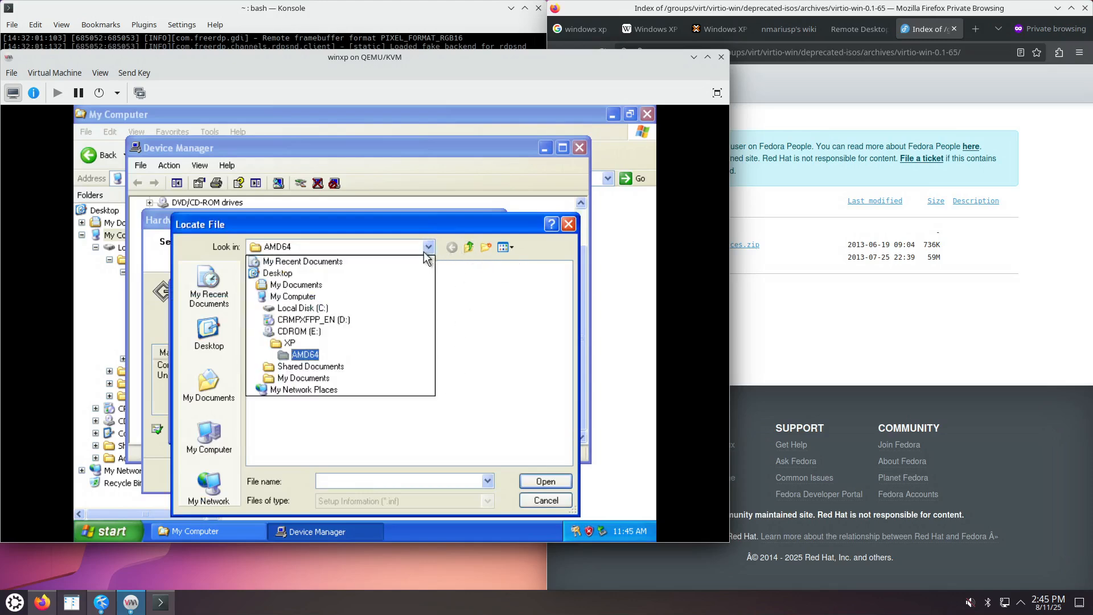
click(279, 336)
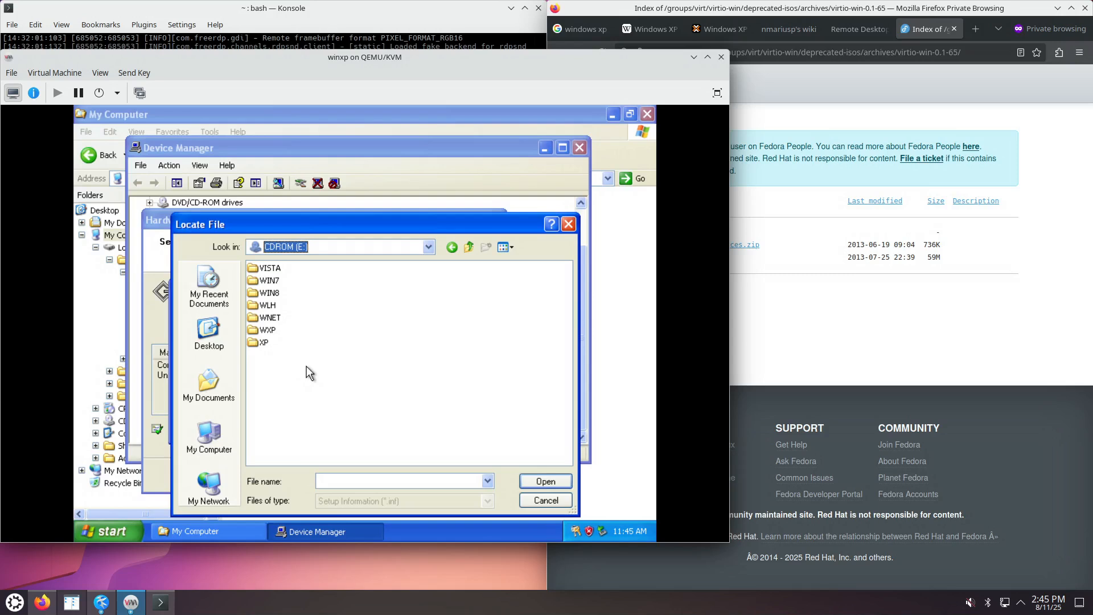
Open WNET\AMD64 on the VirtIO CD, select VIOSCSI, and accept it as the driver source.
click(269, 319)
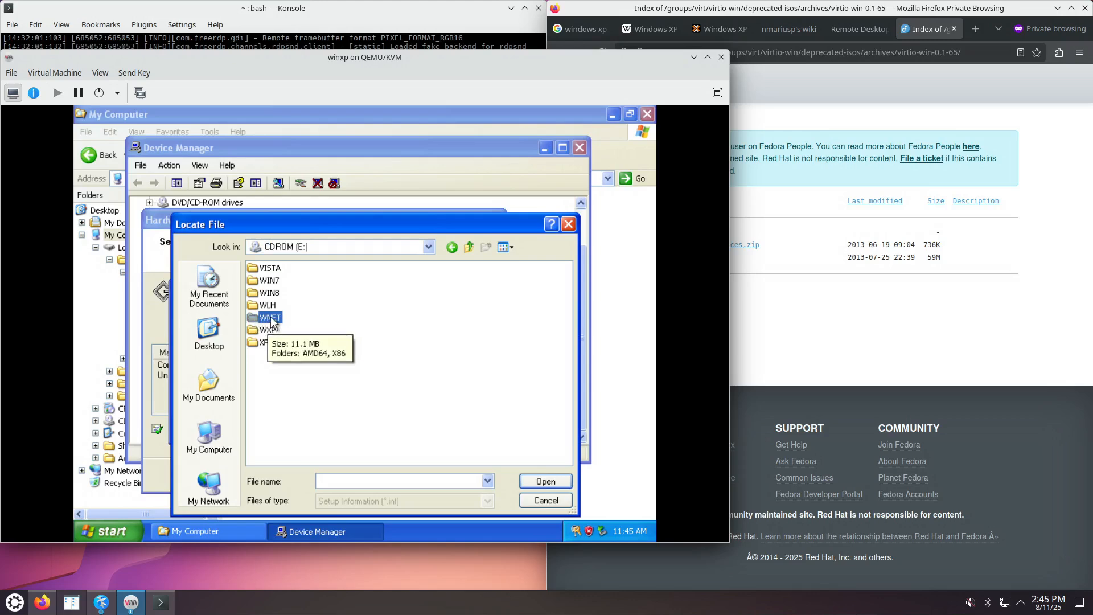
double_click(256, 320)
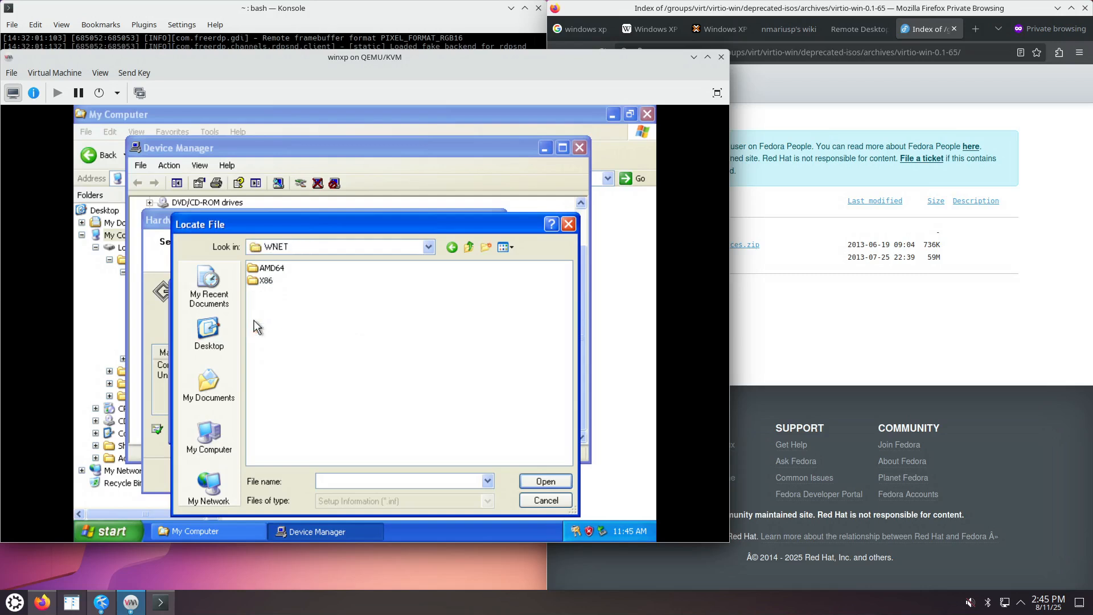
double_click(264, 268)
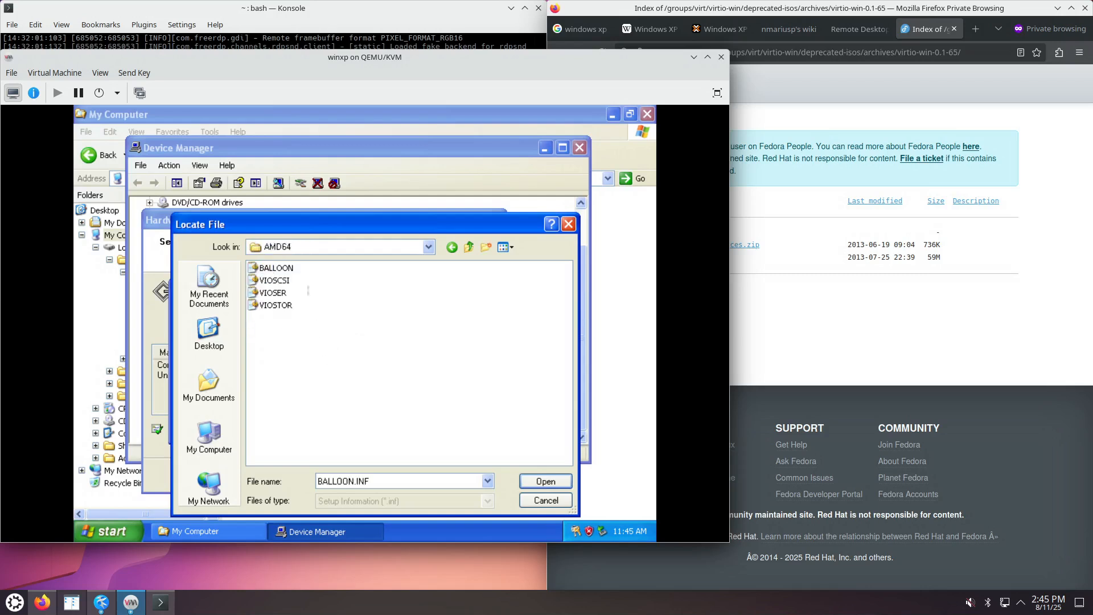
click(283, 306)
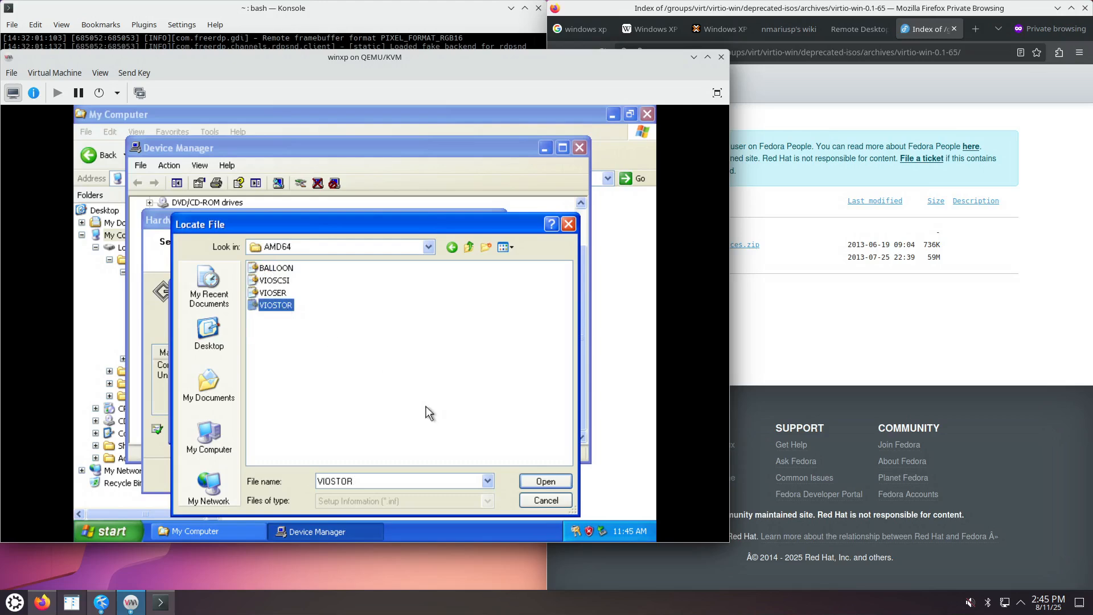
click(284, 281)
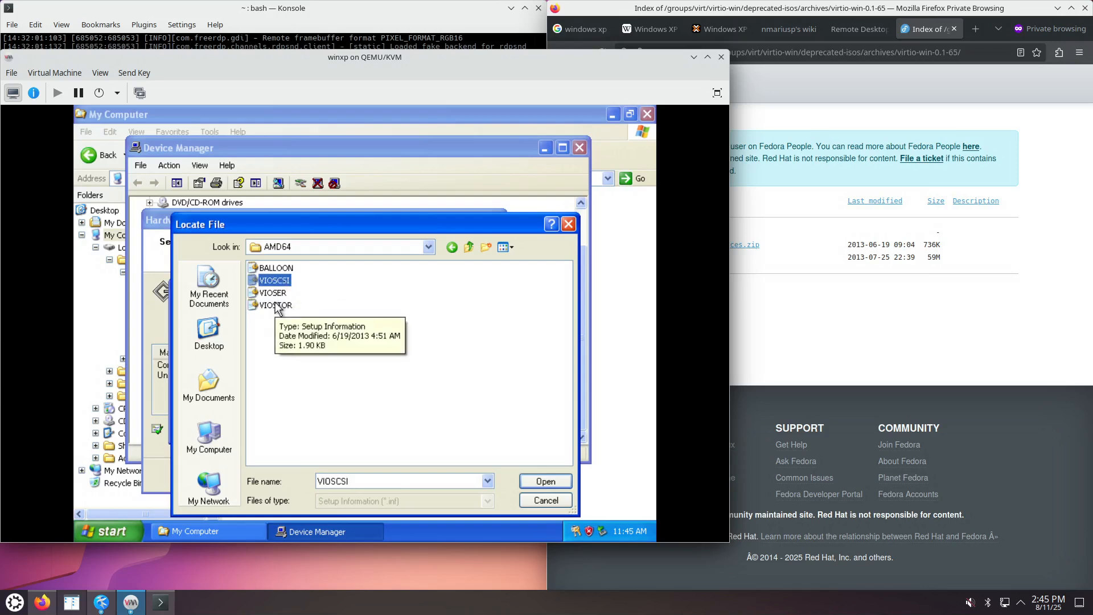
click(549, 483)
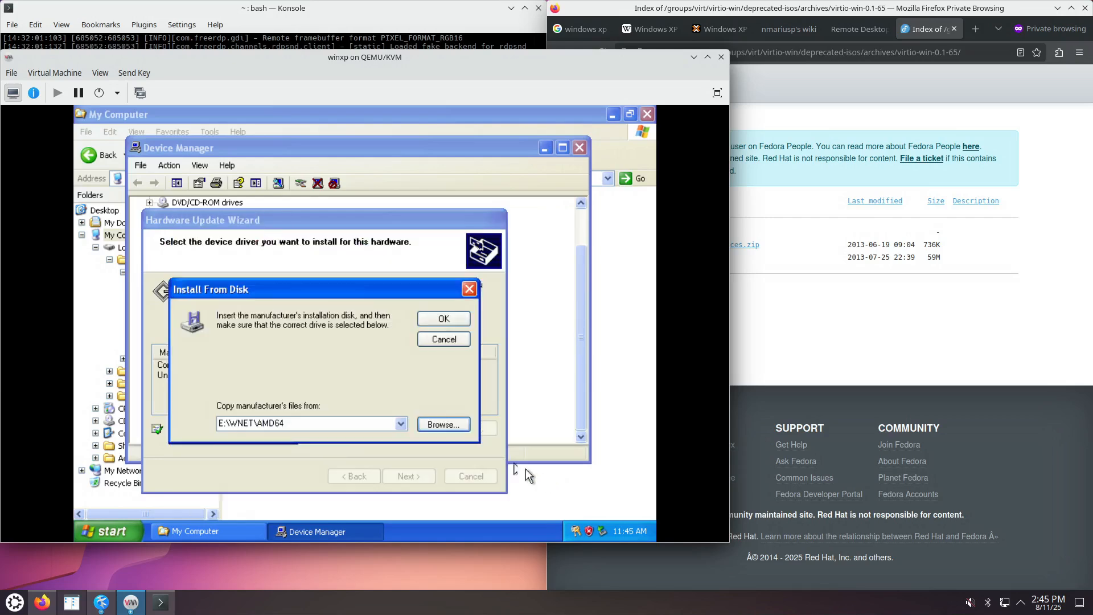
Confirm E:\WNET\AMD64 and install the Red Hat VirtIO SCSI controller despite the unsigned-driver warning.
click(442, 317)
click(424, 475)
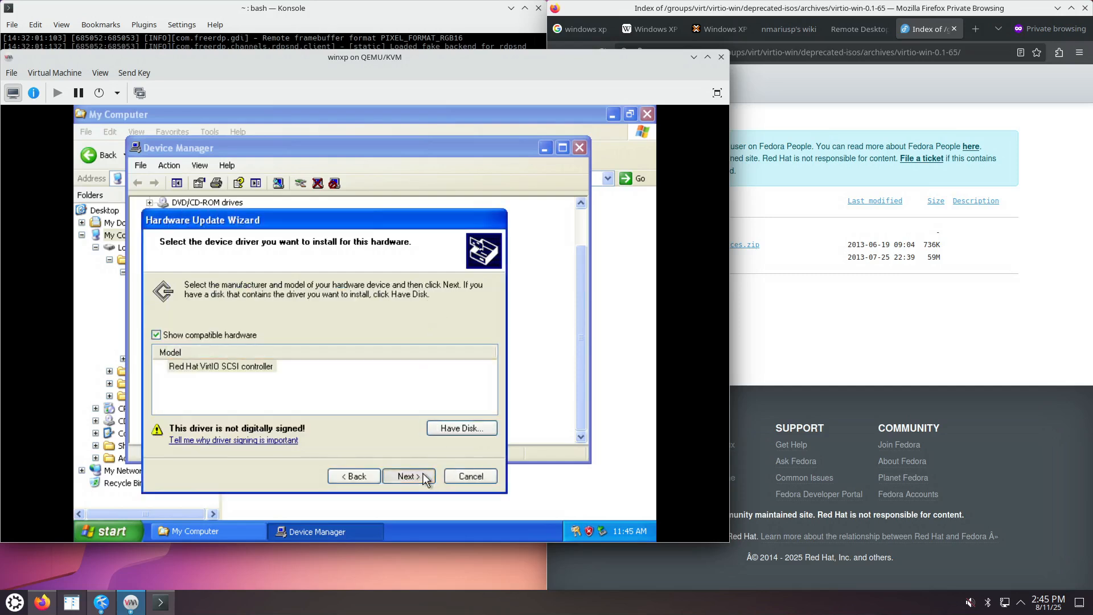
click(378, 414)
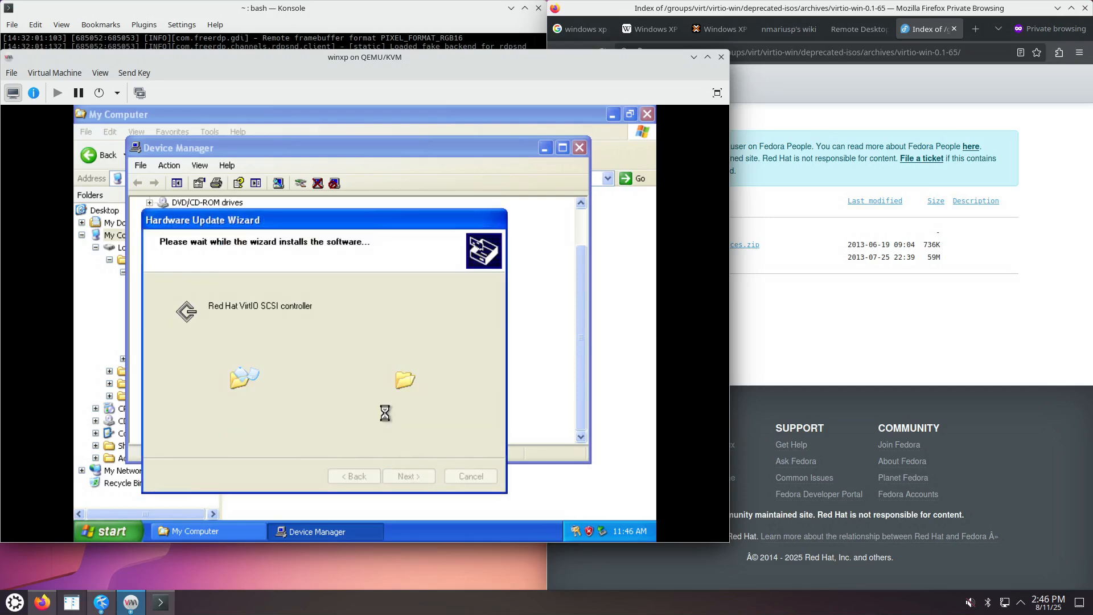
click(406, 472)
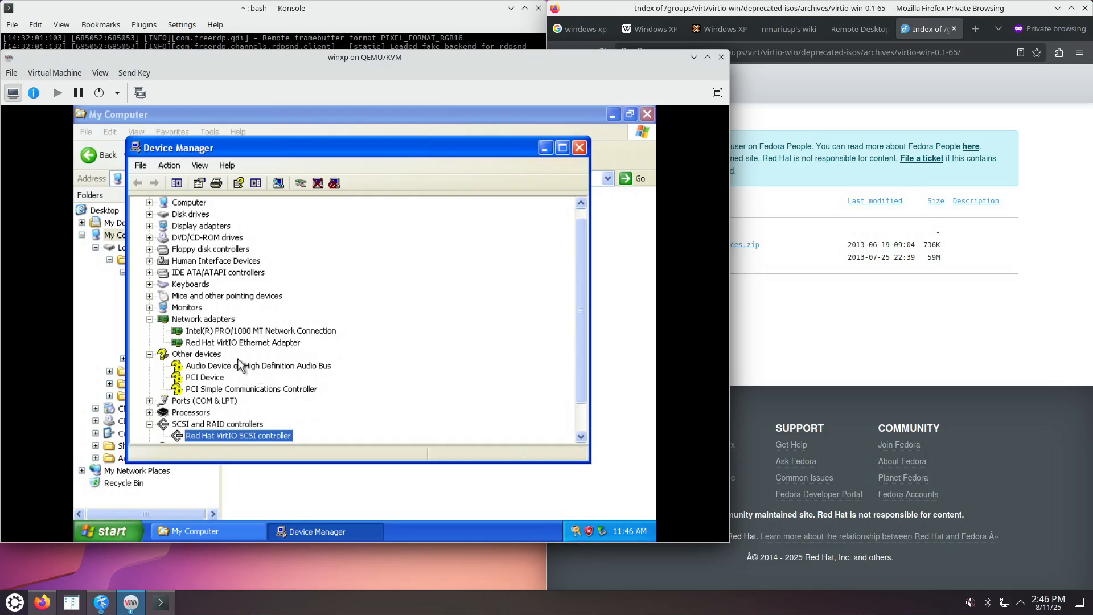
scroll(240, 364, down, 1)
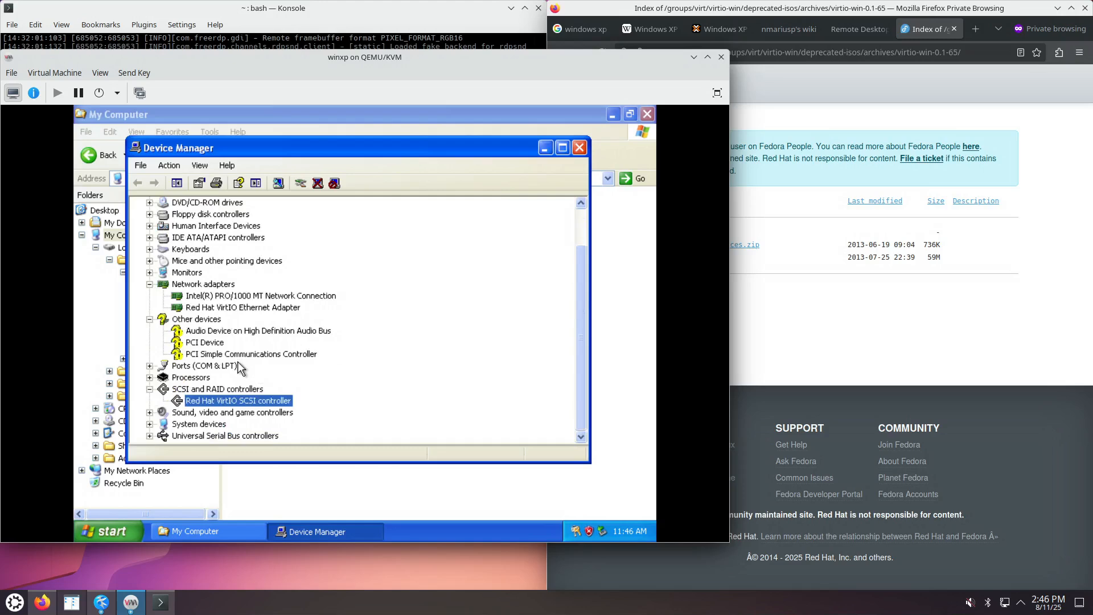
scroll(238, 363, up, 1)
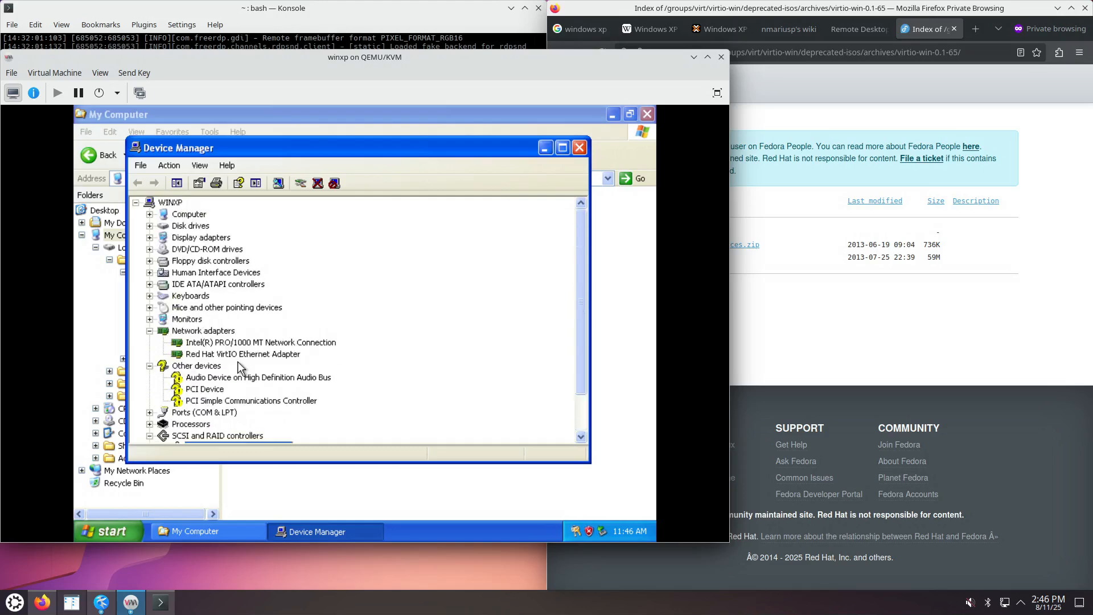
right_click(209, 378)
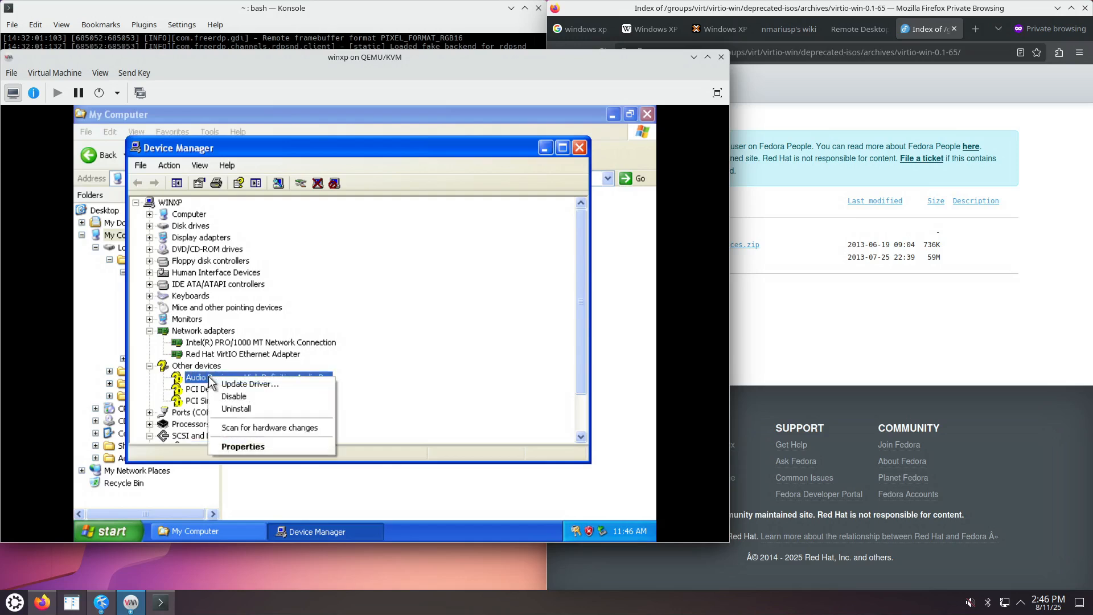
click(256, 365)
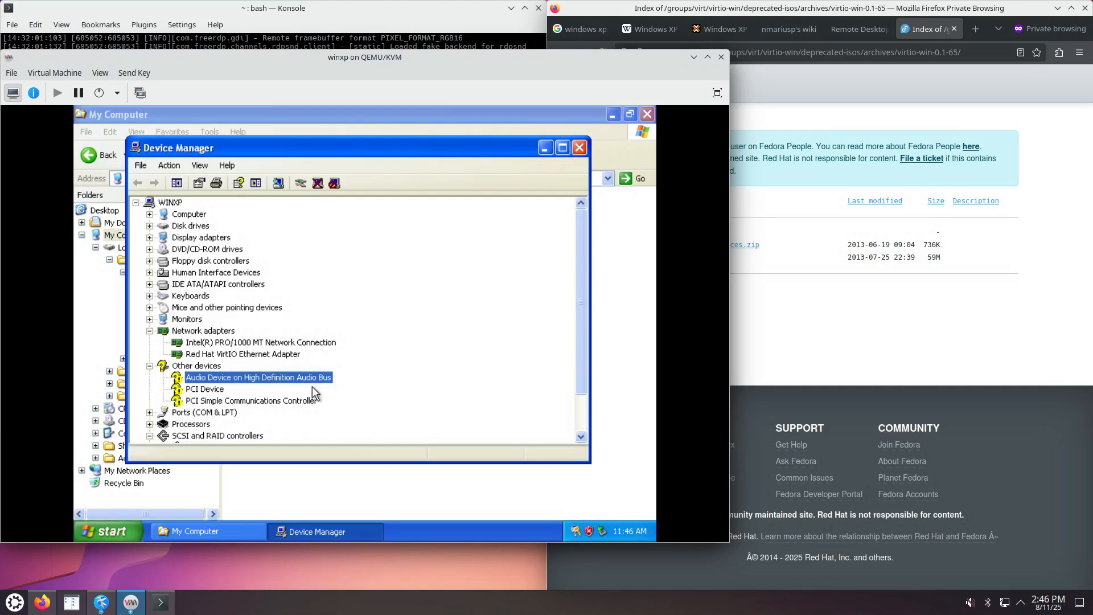
scroll(318, 397, down, 1)
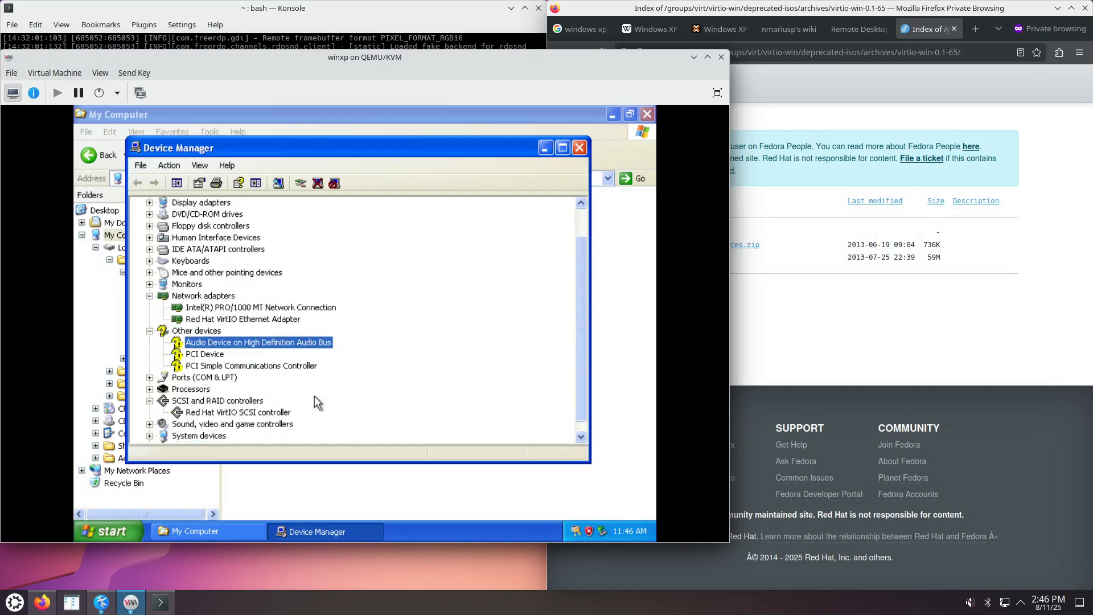
click(264, 413)
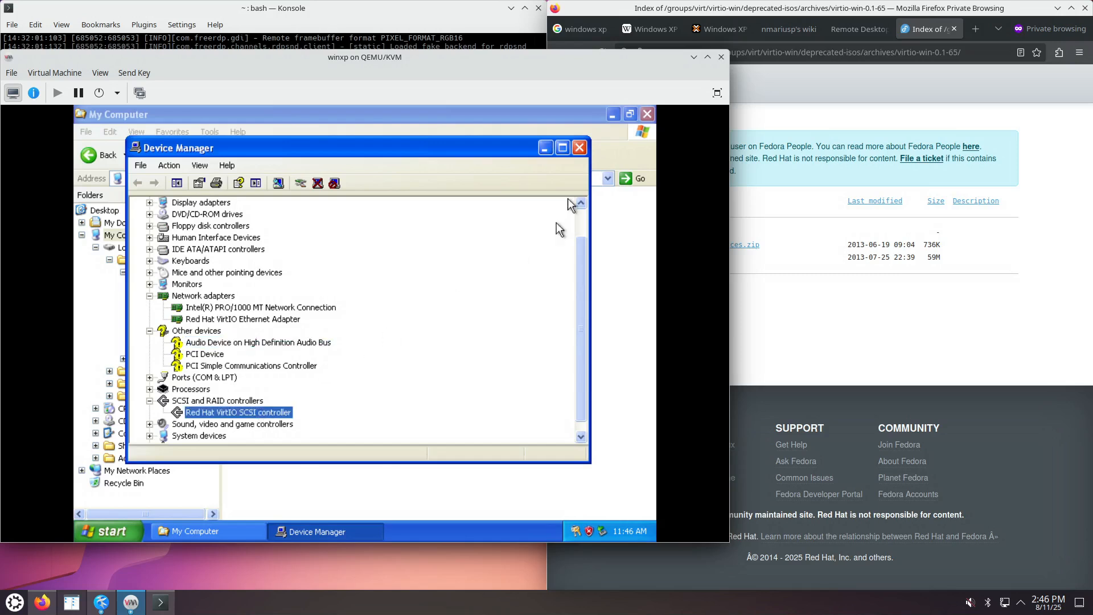
Close Device Manager, collapse Local Disk (C:), and open Control Panel's Network and Internet Connections.
click(580, 149)
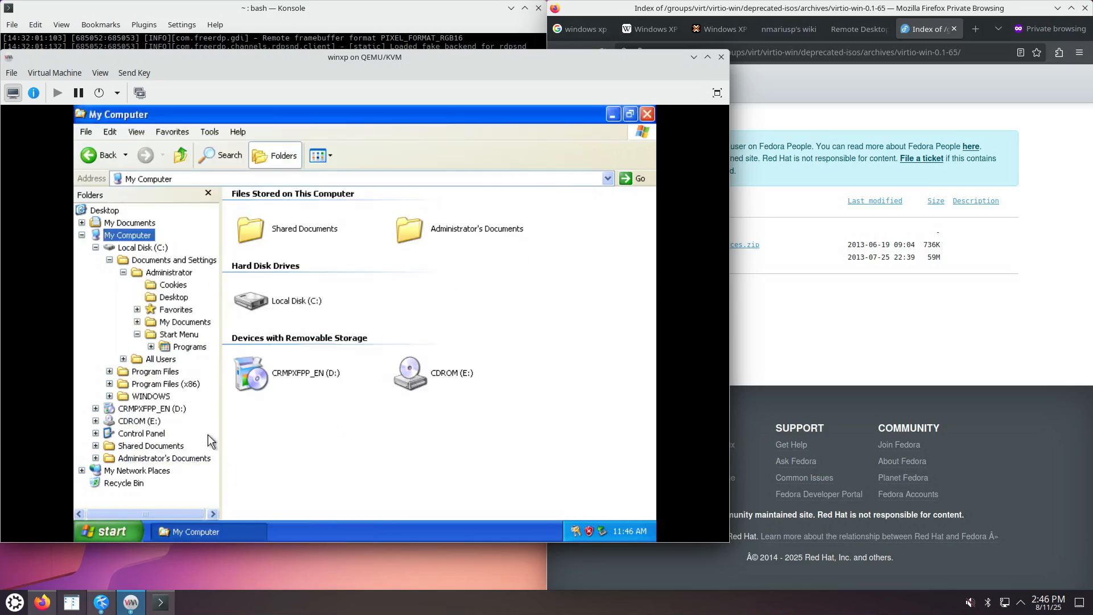
click(95, 247)
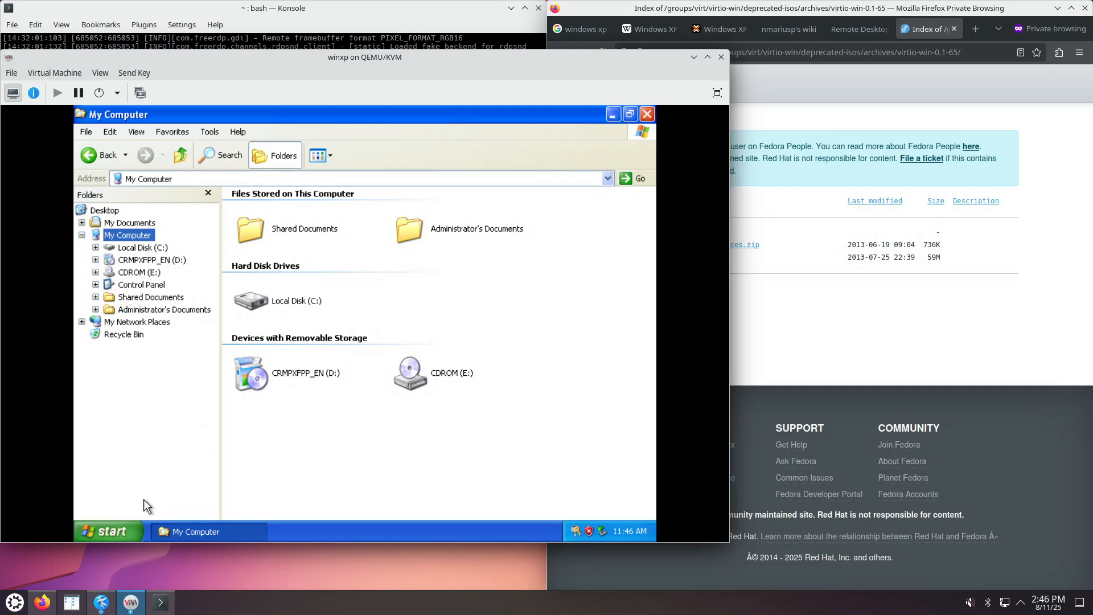
click(120, 532)
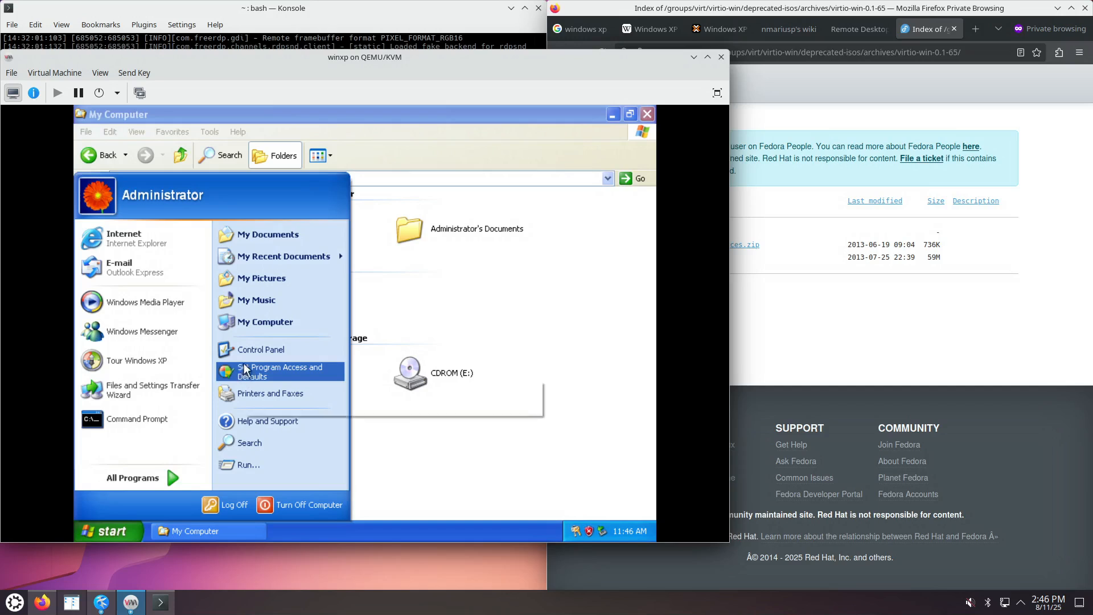
click(254, 350)
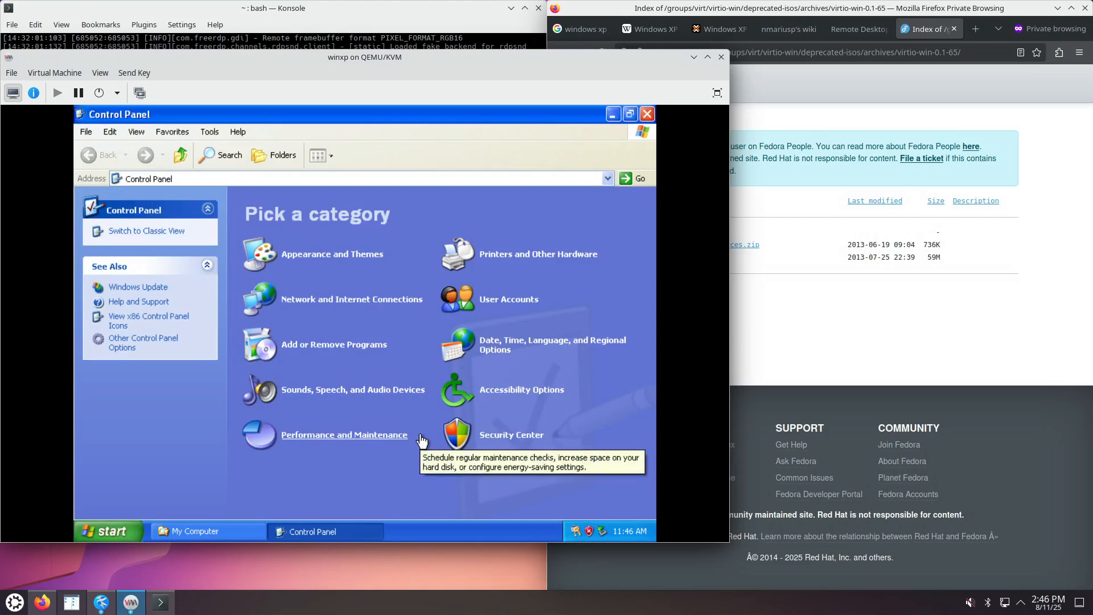
click(353, 309)
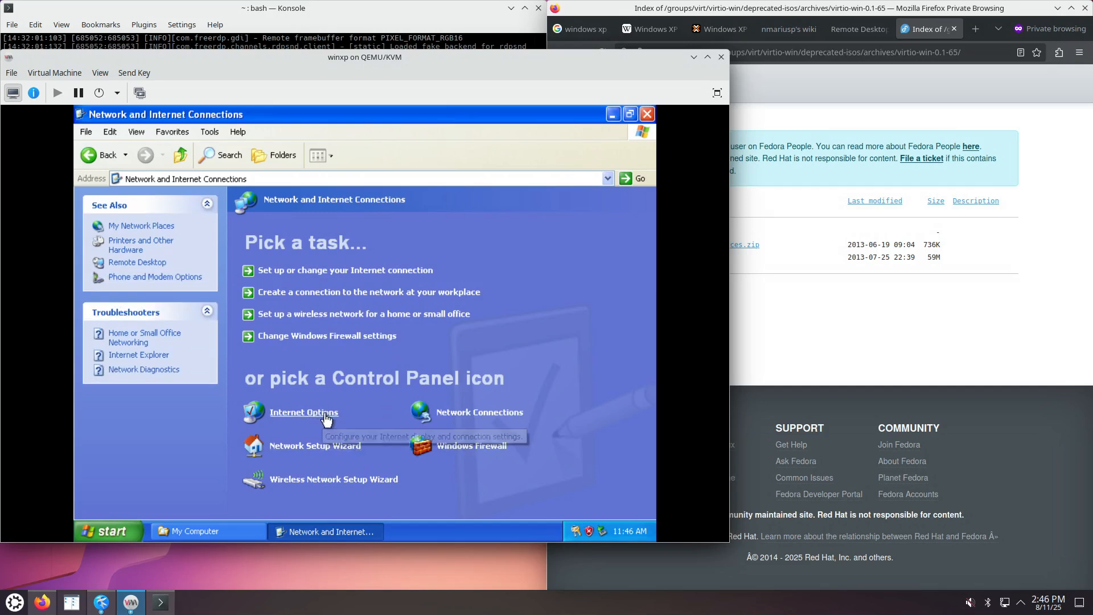
Confirm Local Area Connection 2 (Red Hat VirtIO) and the Intel PRO/1000 connection are connected, then close Control Panel.
click(459, 414)
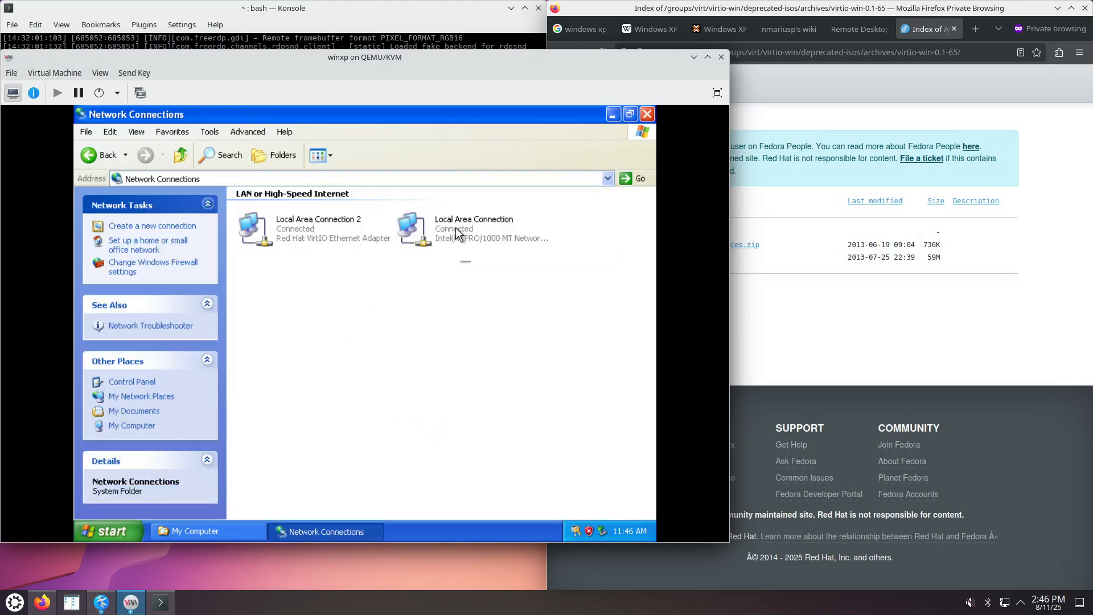
click(311, 245)
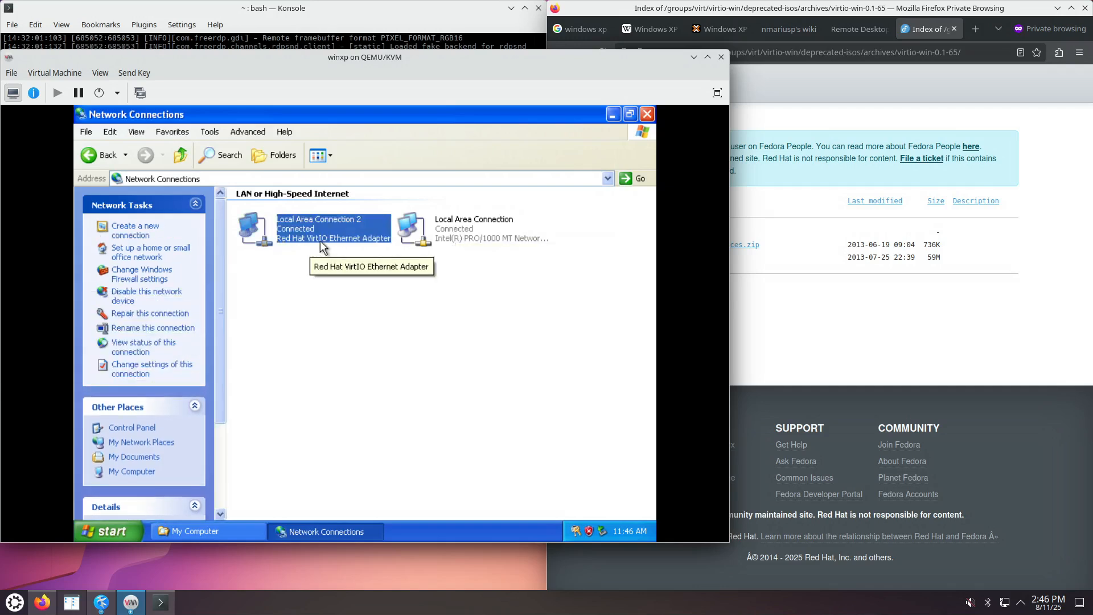
click(458, 237)
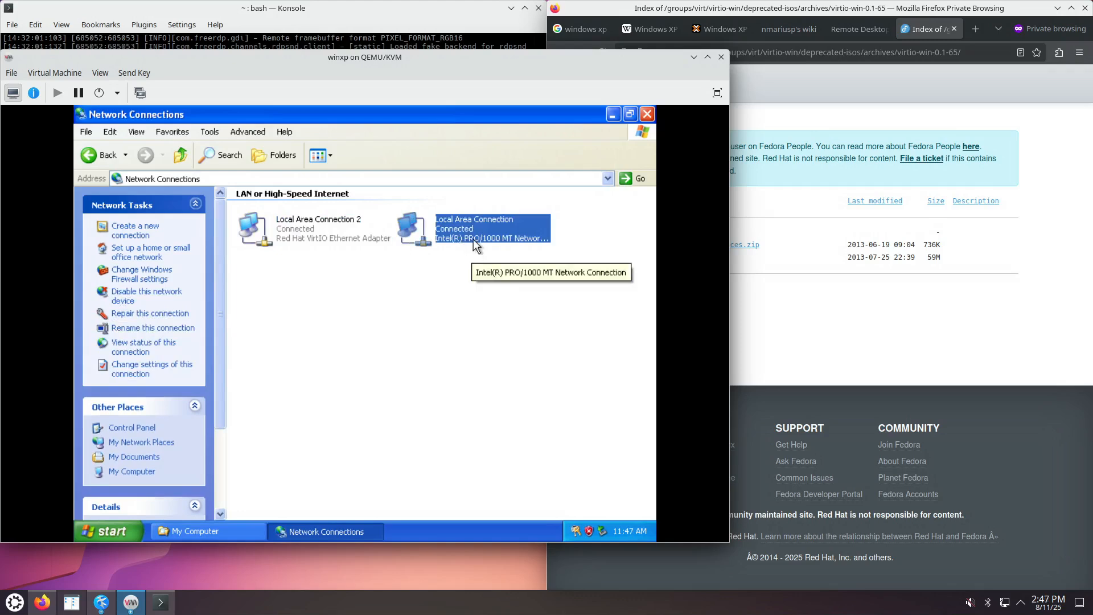
click(307, 240)
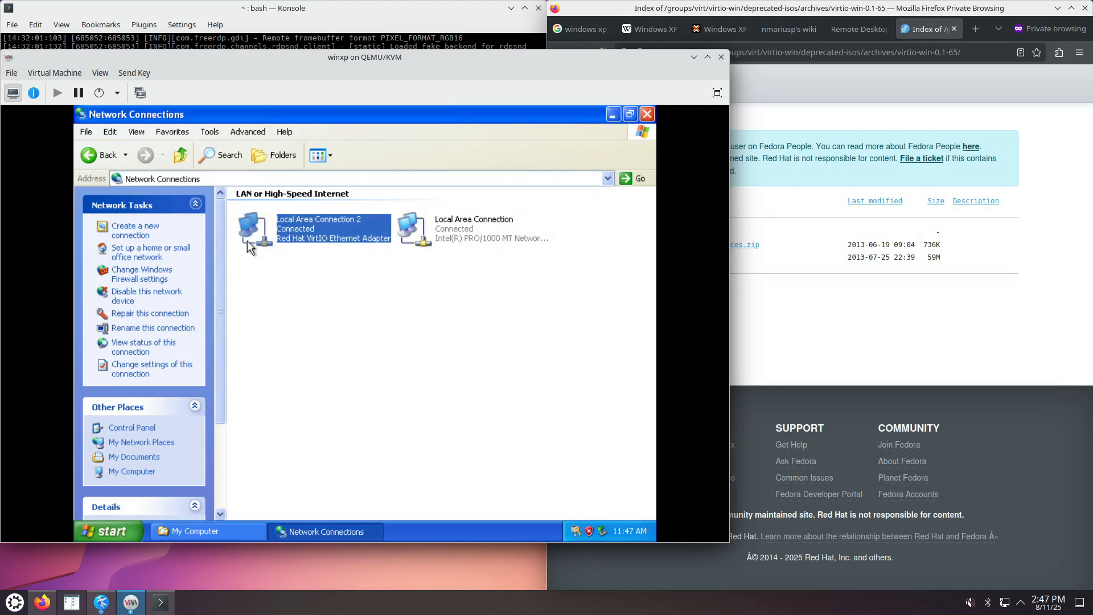
click(180, 157)
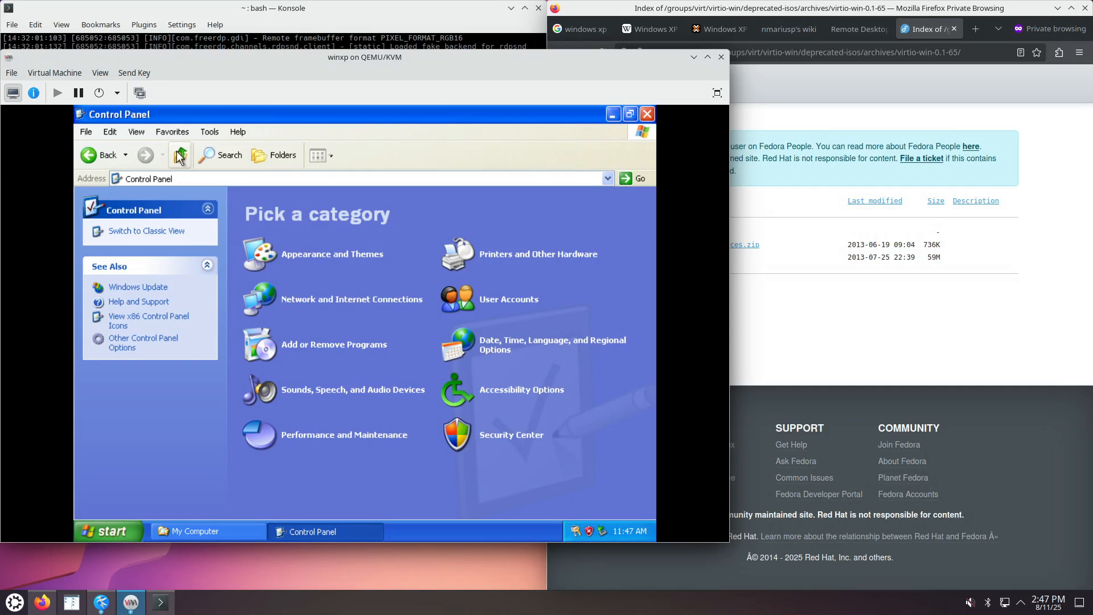
click(648, 114)
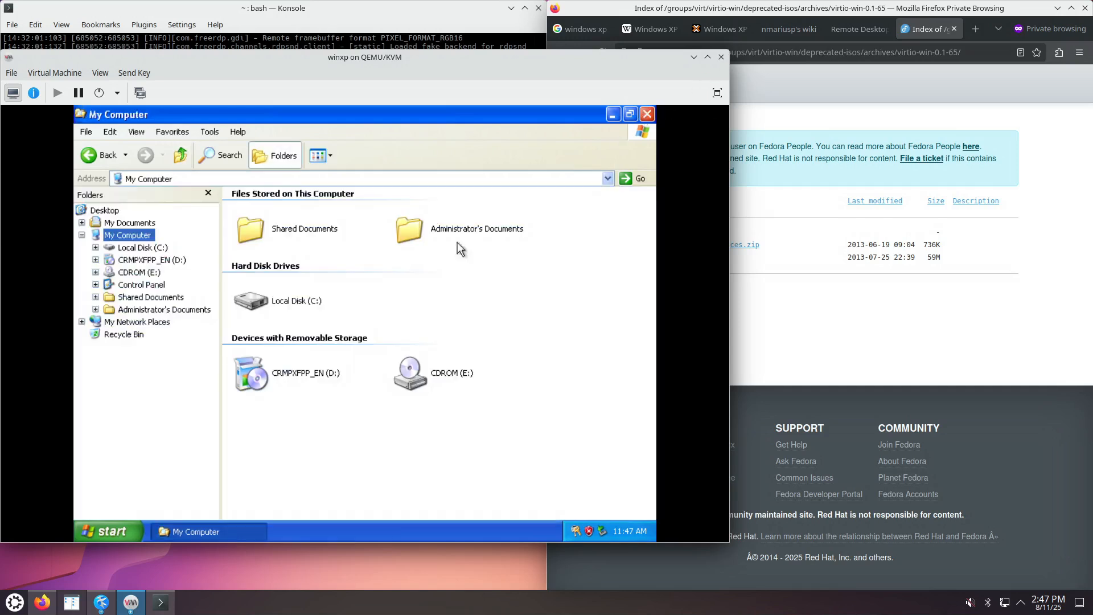
Review the guest's general system information in My Computer's Properties.
right_click(119, 235)
click(152, 380)
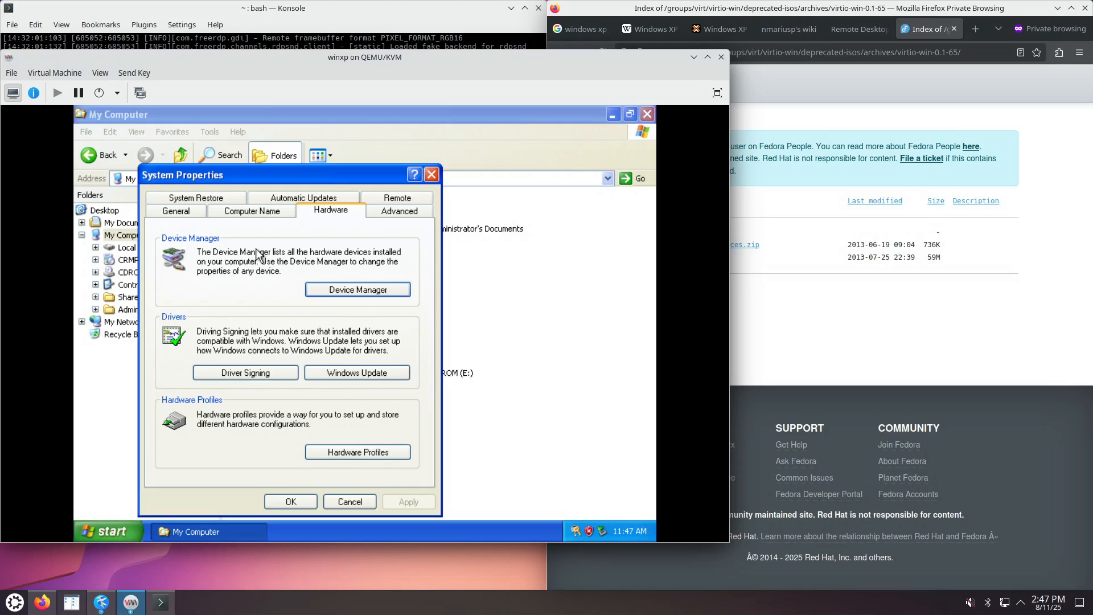
click(178, 211)
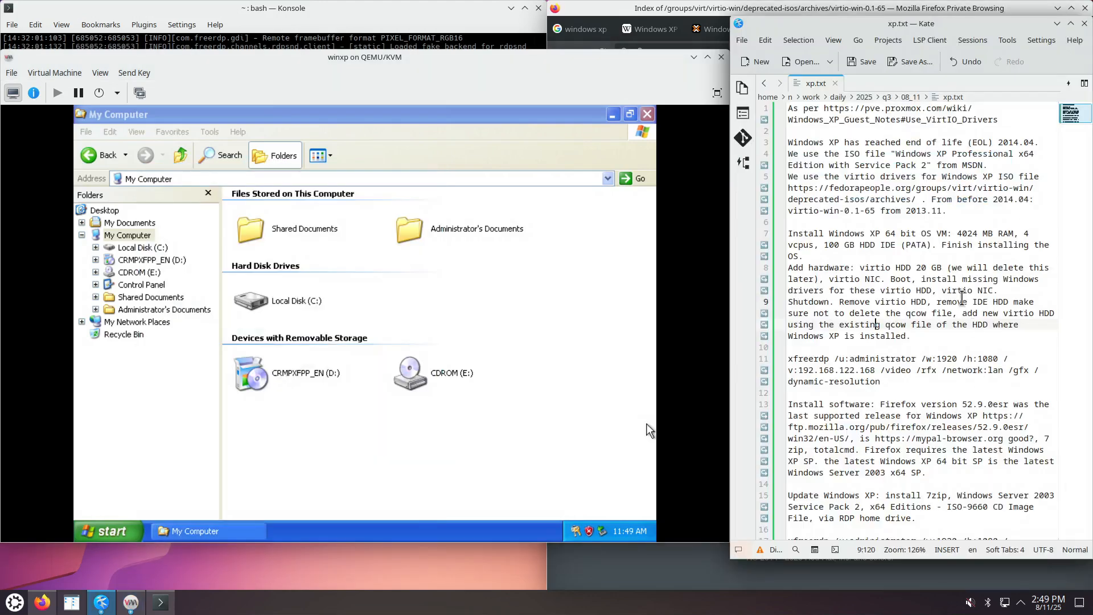
Check the shutdown and disk-swap note in Kate, then shut down the Windows XP guest.
click(961, 299)
drag(944, 283, 958, 315)
click(969, 328)
click(119, 100)
click(139, 121)
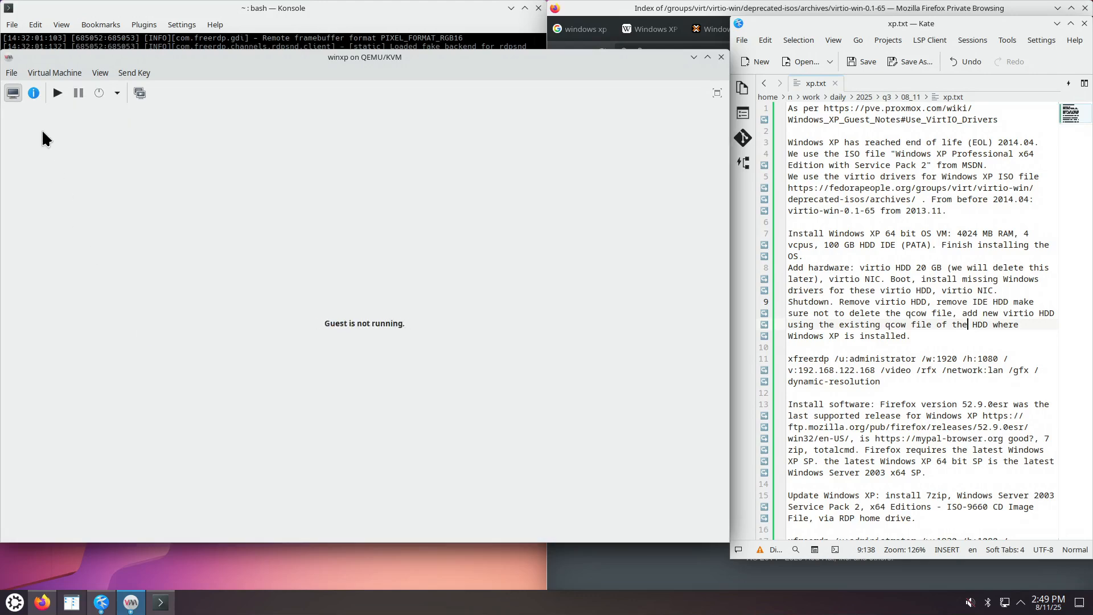
Delete the temporary 20 GB VirtIO Disk 1 together with its winxp-1.qcow2 storage file.
click(33, 93)
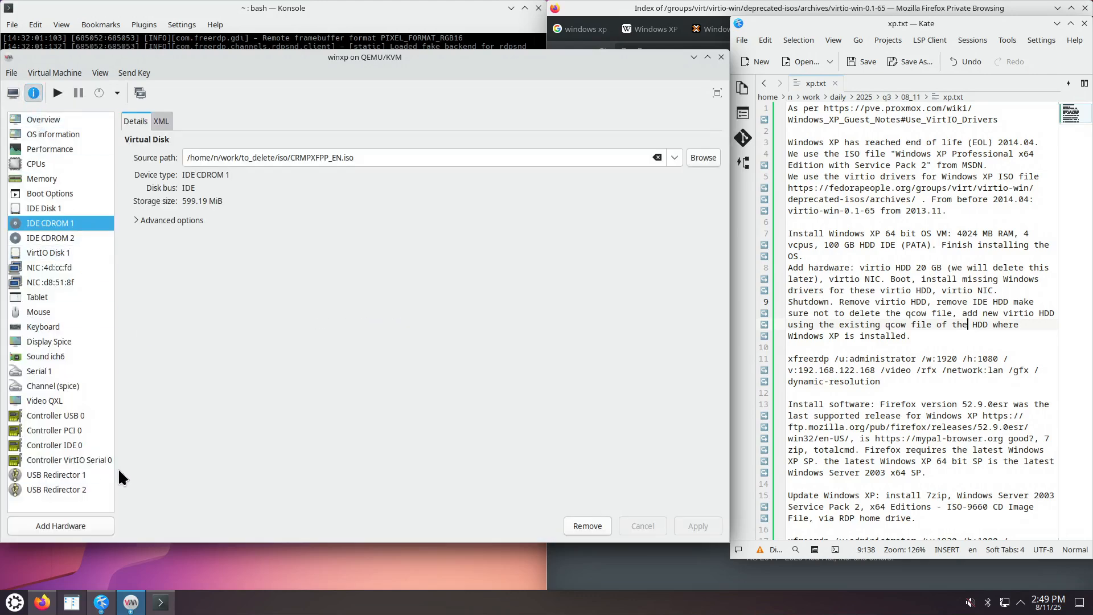
click(70, 249)
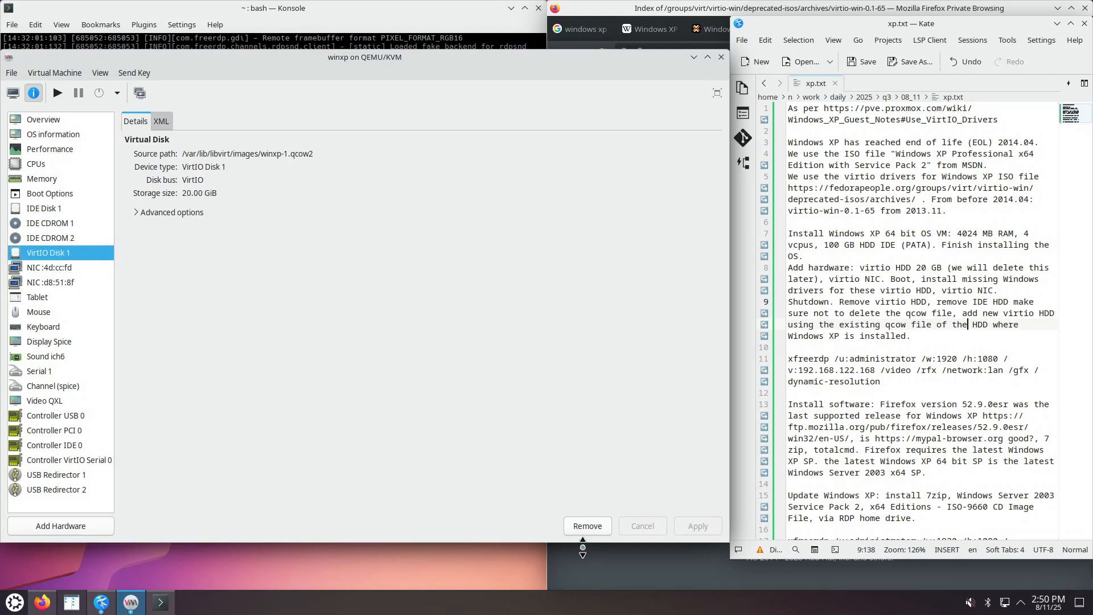
click(587, 525)
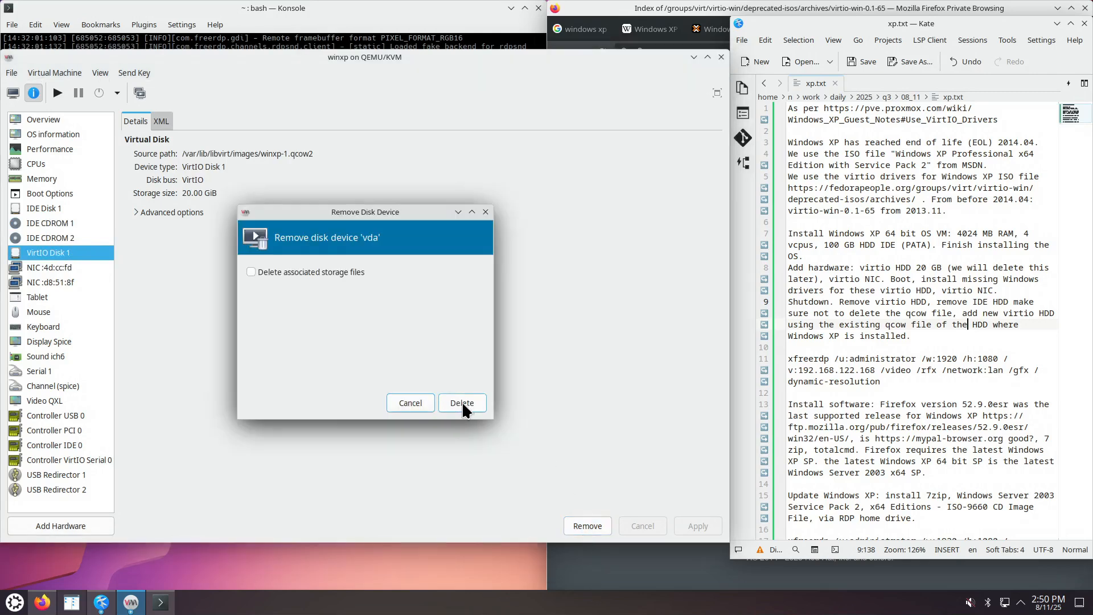
click(286, 273)
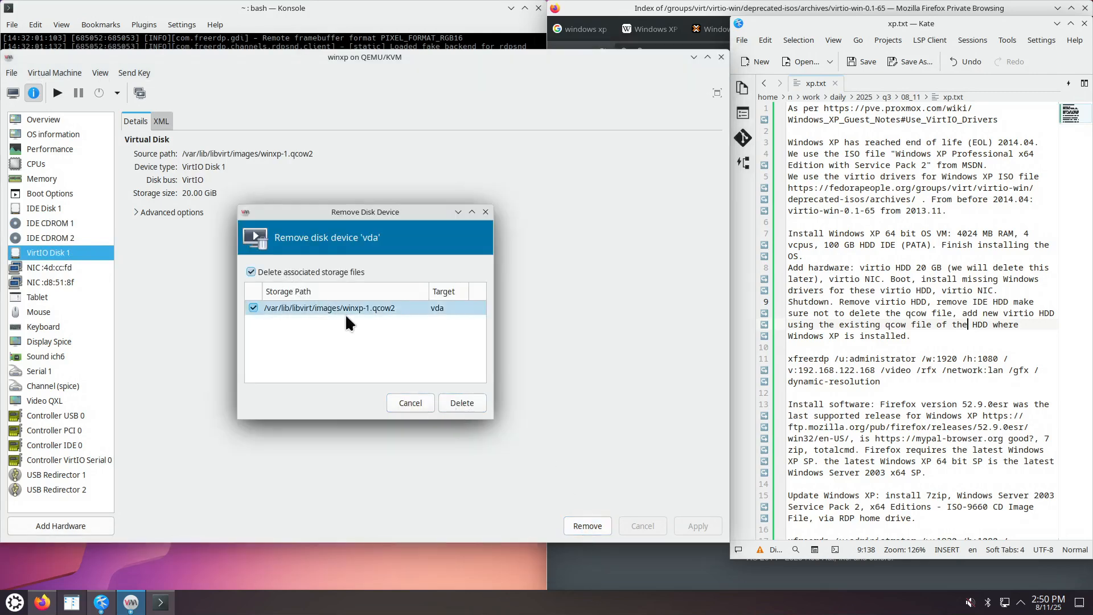
click(463, 403)
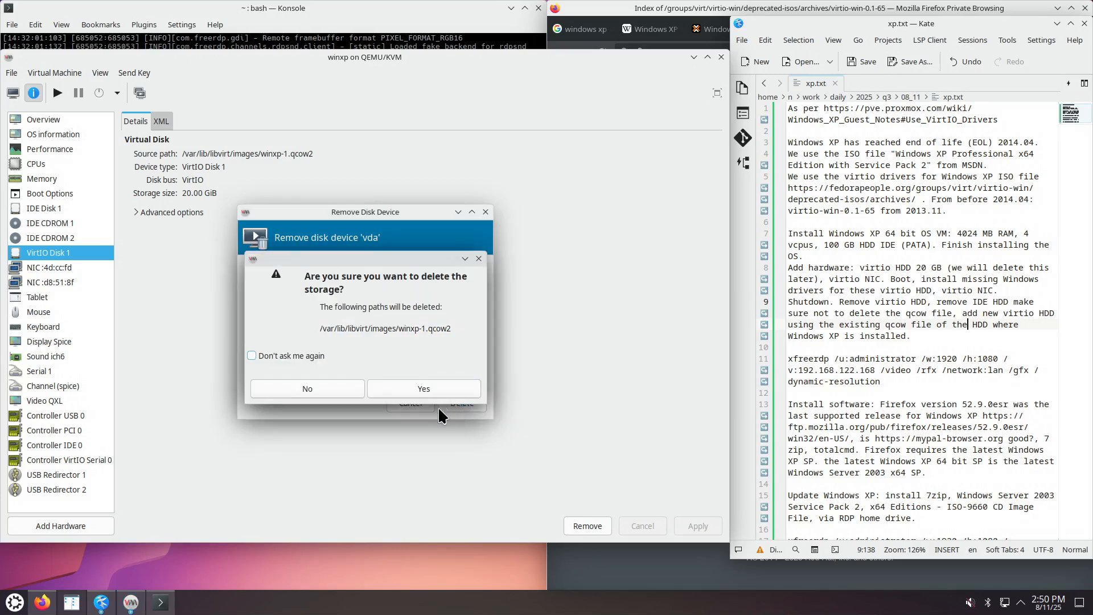
click(411, 392)
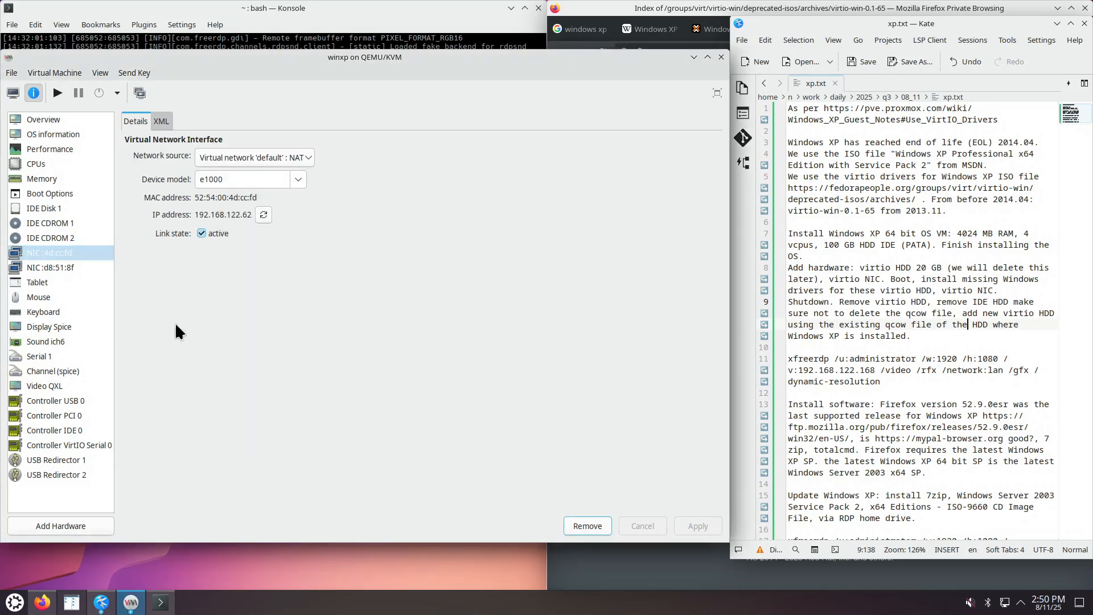
Remove the e1000 network card (NIC :4d:cc:fd), leaving only the VirtIO NIC.
click(74, 266)
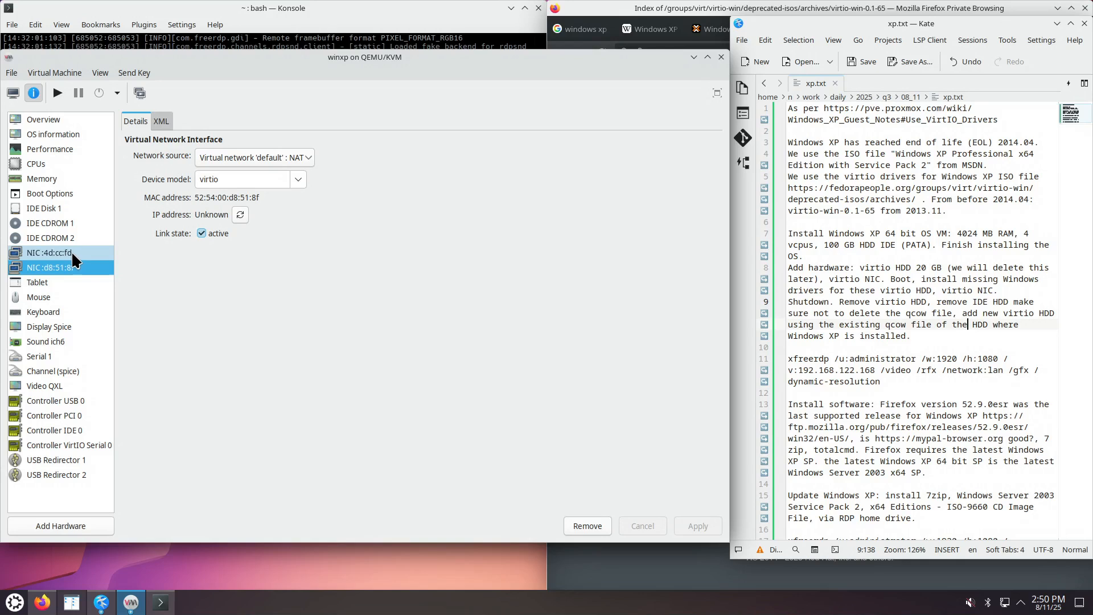
click(73, 253)
click(587, 525)
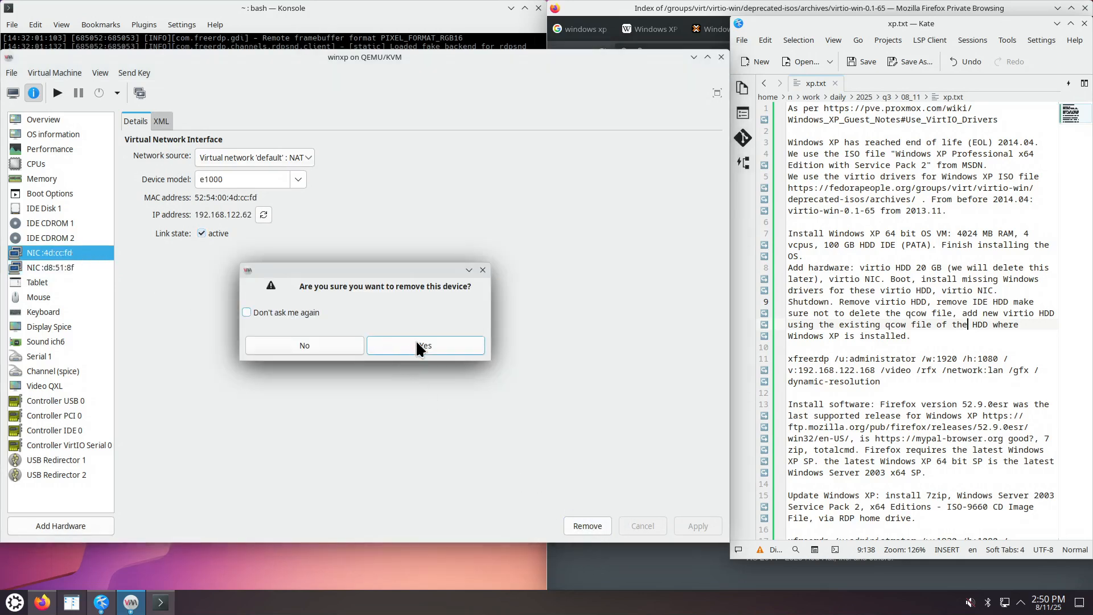
click(416, 340)
click(67, 207)
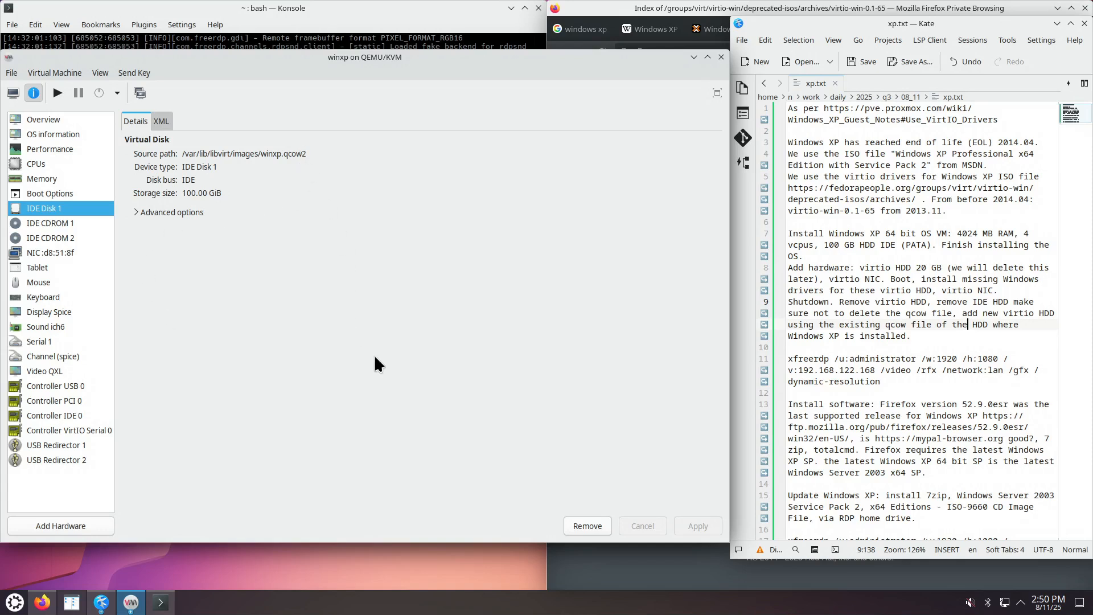
Start removing IDE Disk 1 (hda) with Delete associated storage files unchecked, keeping winxp.qcow2.
click(596, 524)
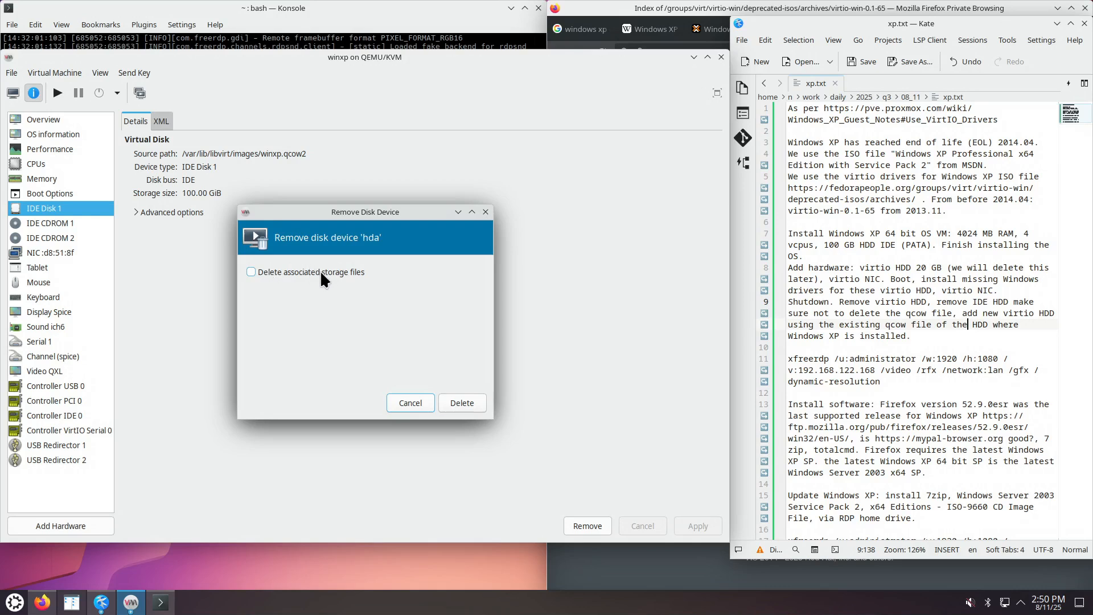
click(251, 272)
Remove the IDE disk while keeping winxp.qcow2, and begin adding a VirtIO-bus storage device.
click(465, 401)
click(78, 523)
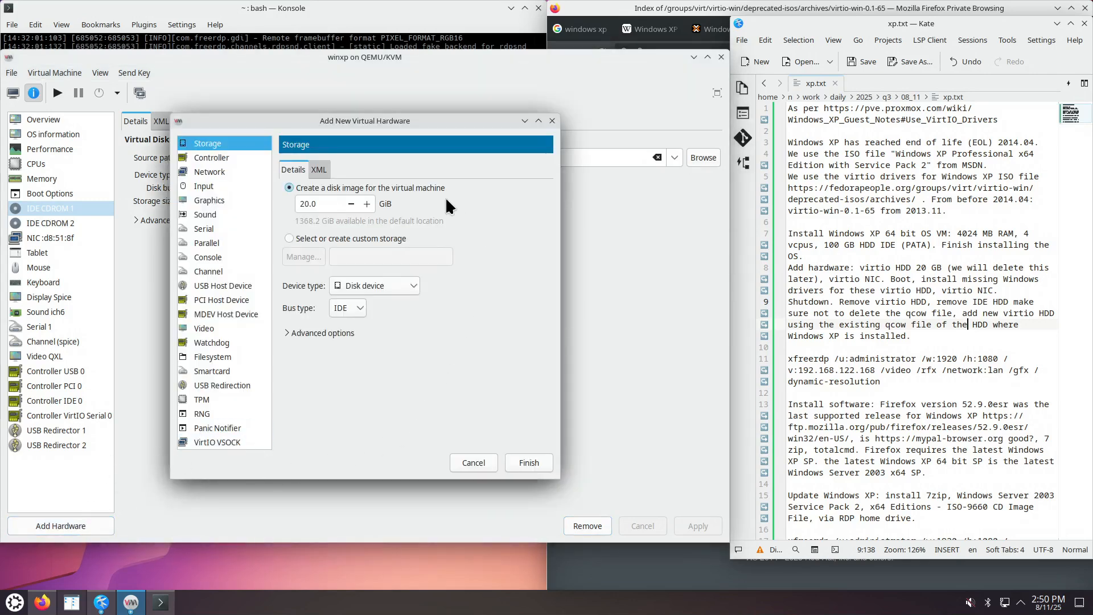
click(360, 306)
click(359, 375)
Attach the existing winxp.qcow2 from the default pool as the new VirtIO disk.
click(289, 236)
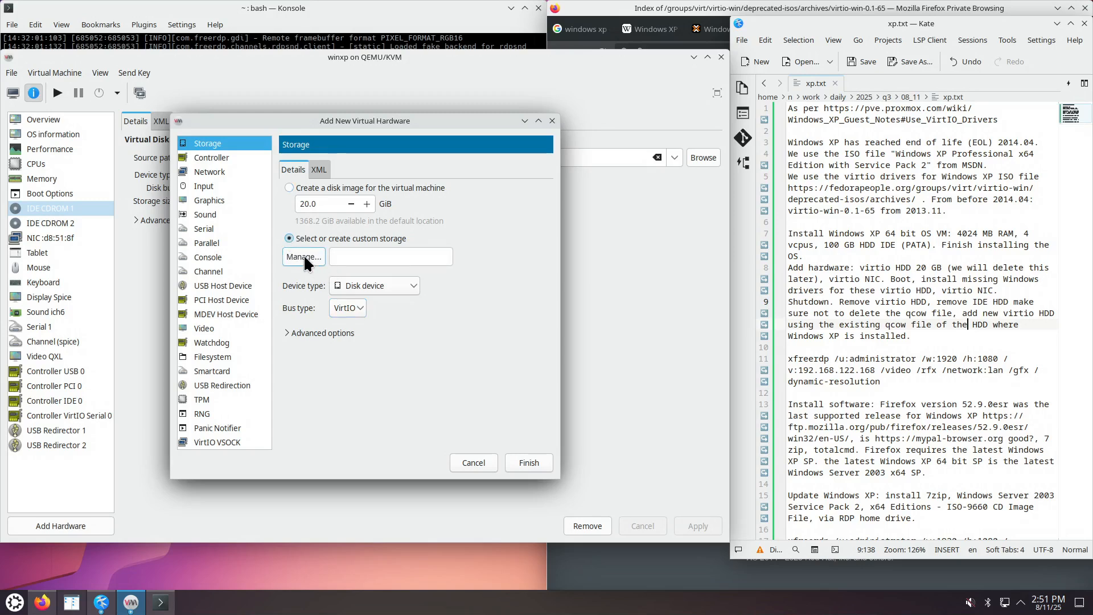
click(305, 257)
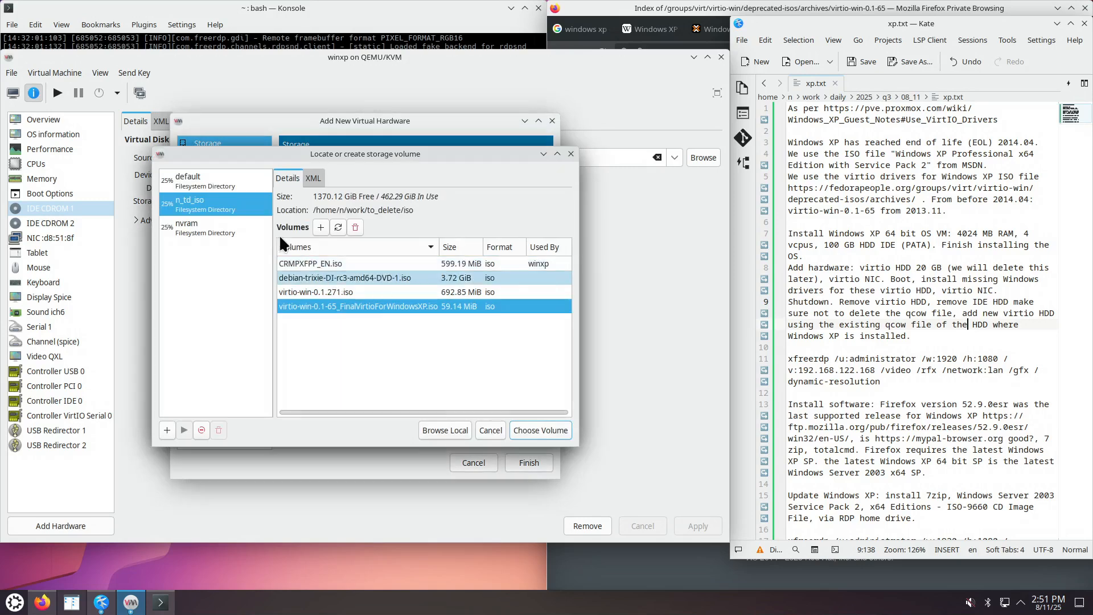
click(213, 180)
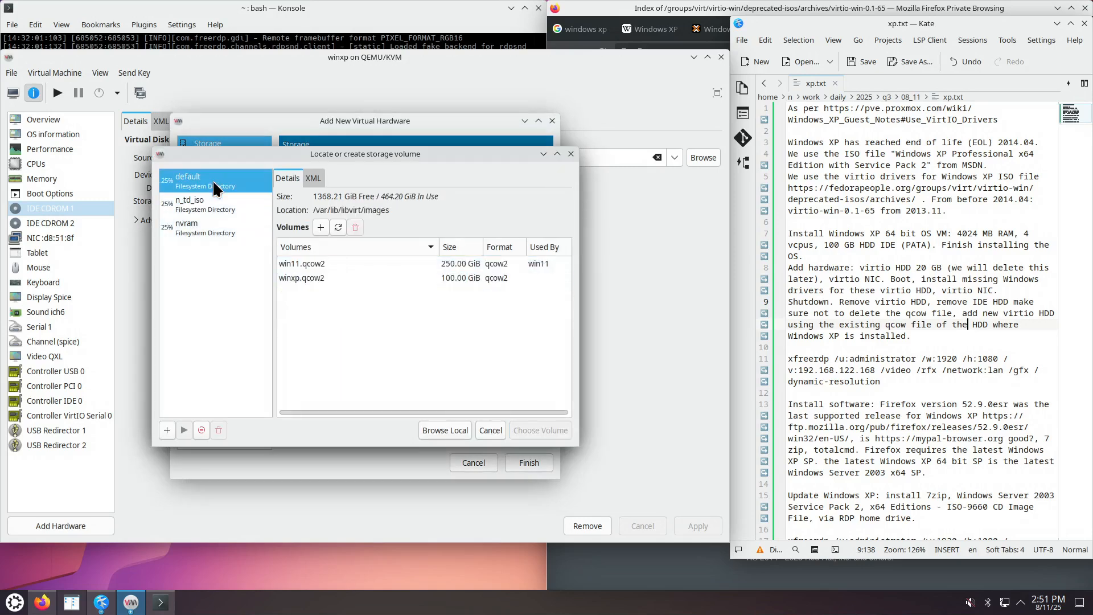
click(311, 278)
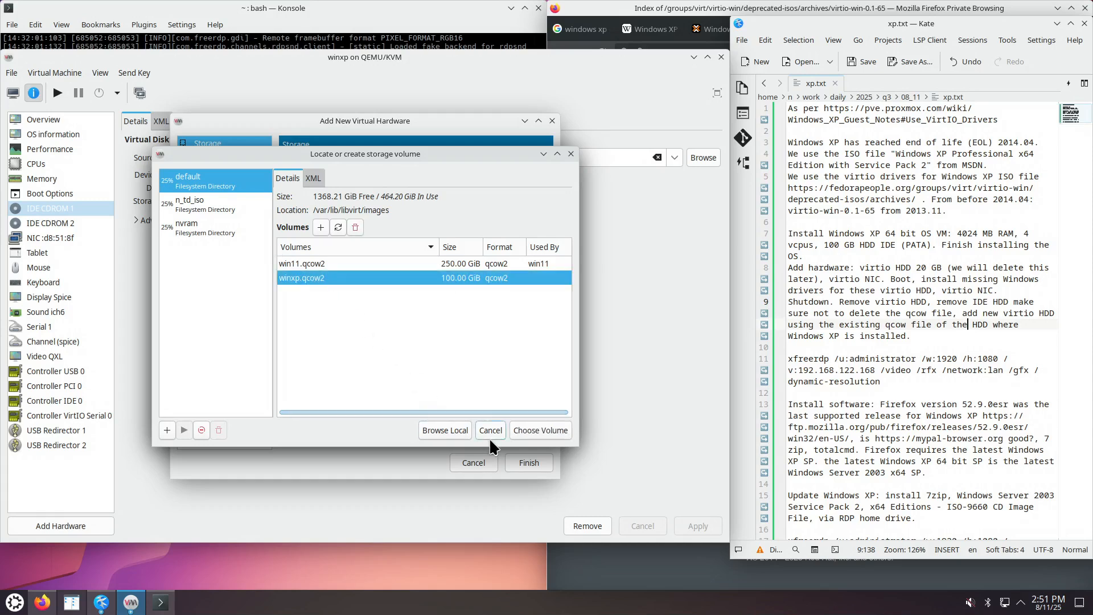
click(537, 430)
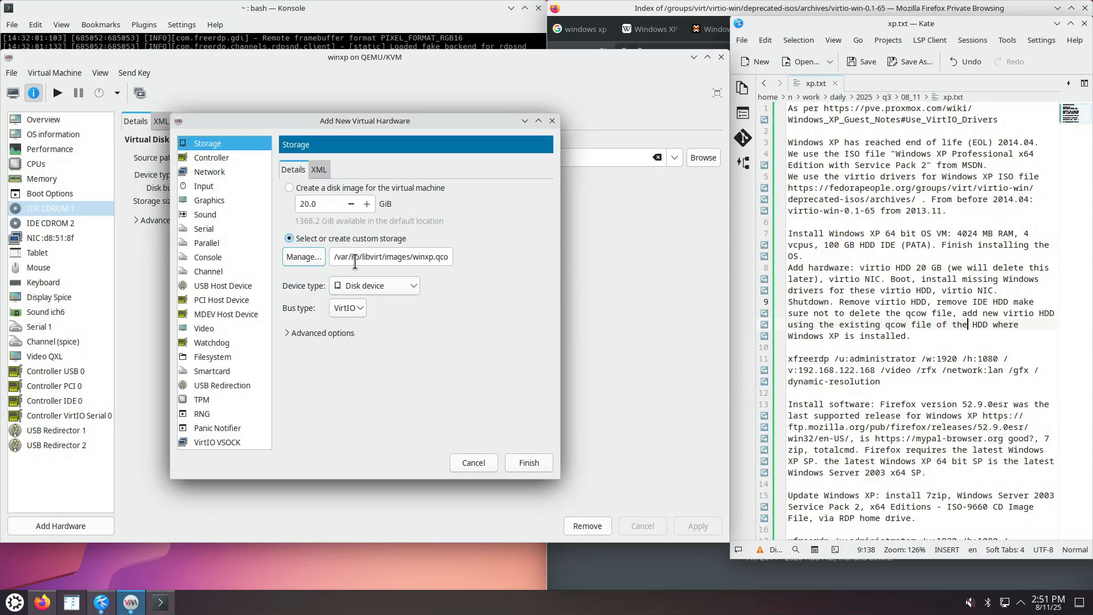
drag(418, 263, 473, 260)
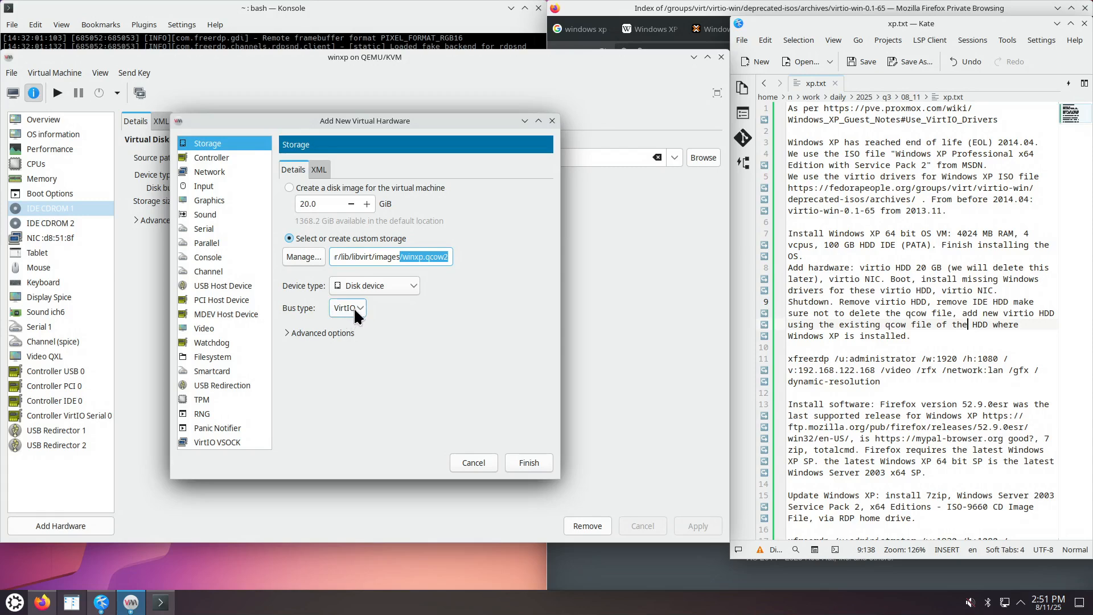
click(528, 463)
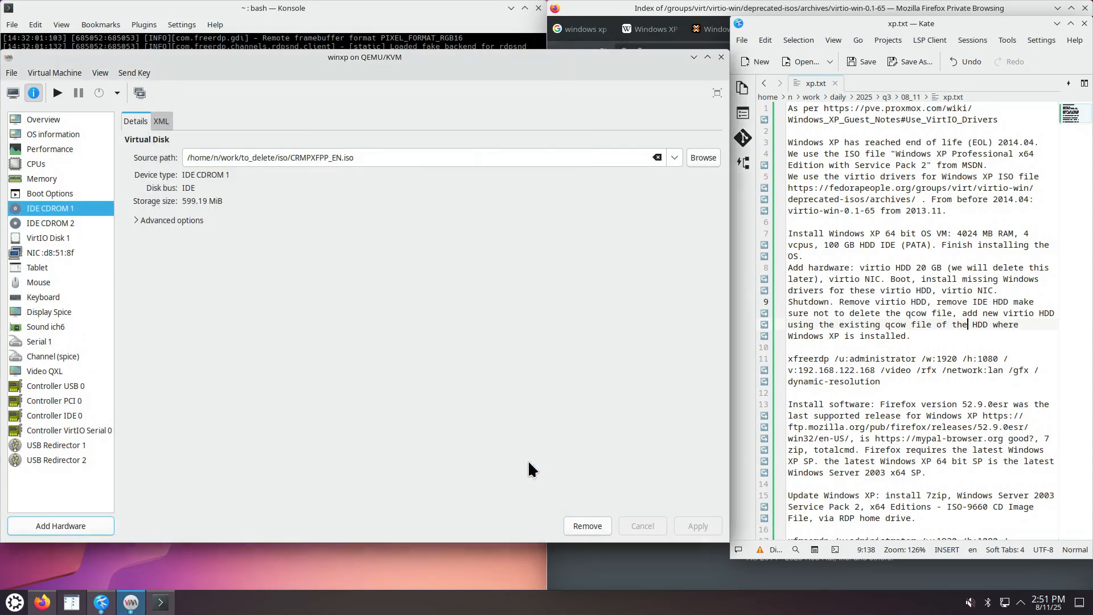
Verify VirtIO Disk 1, NIC :d8:51:8f, and Boot Options showing VirtIO Disk 1 as the boot device.
click(93, 244)
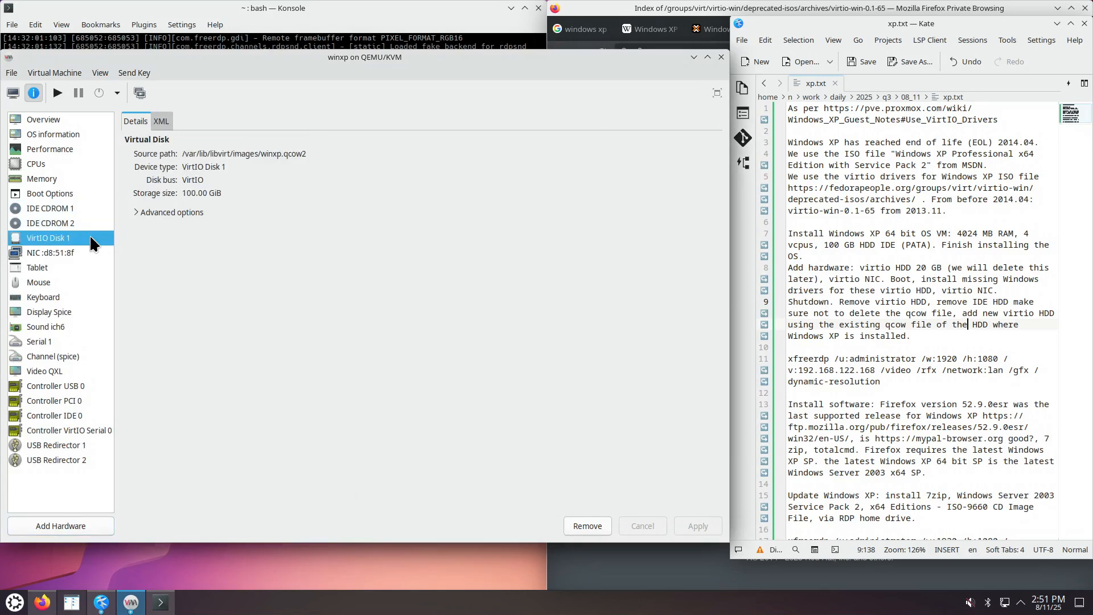
click(81, 250)
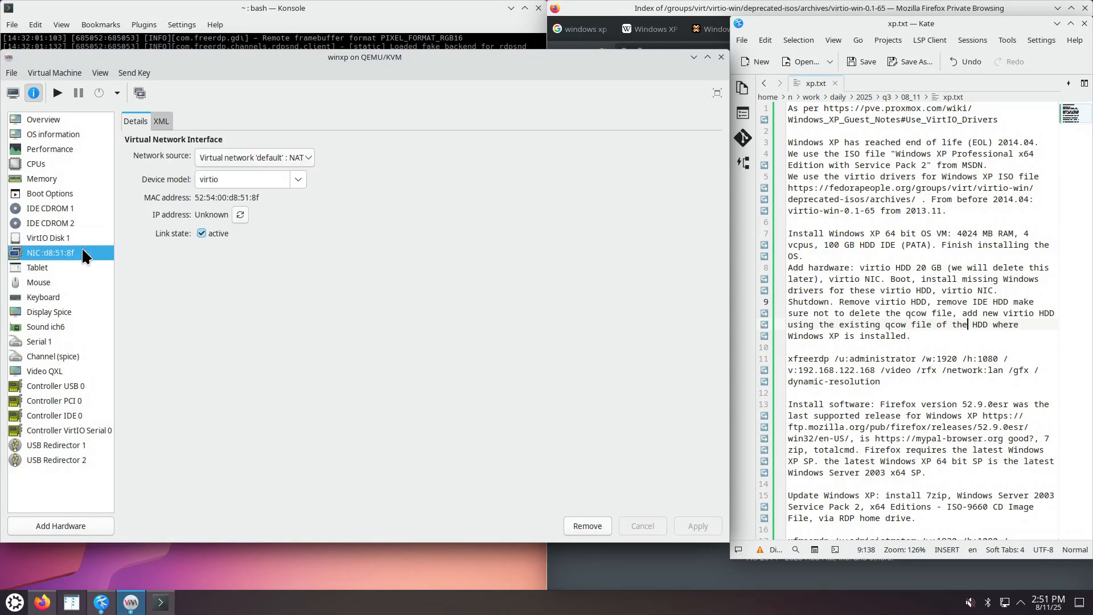
click(67, 193)
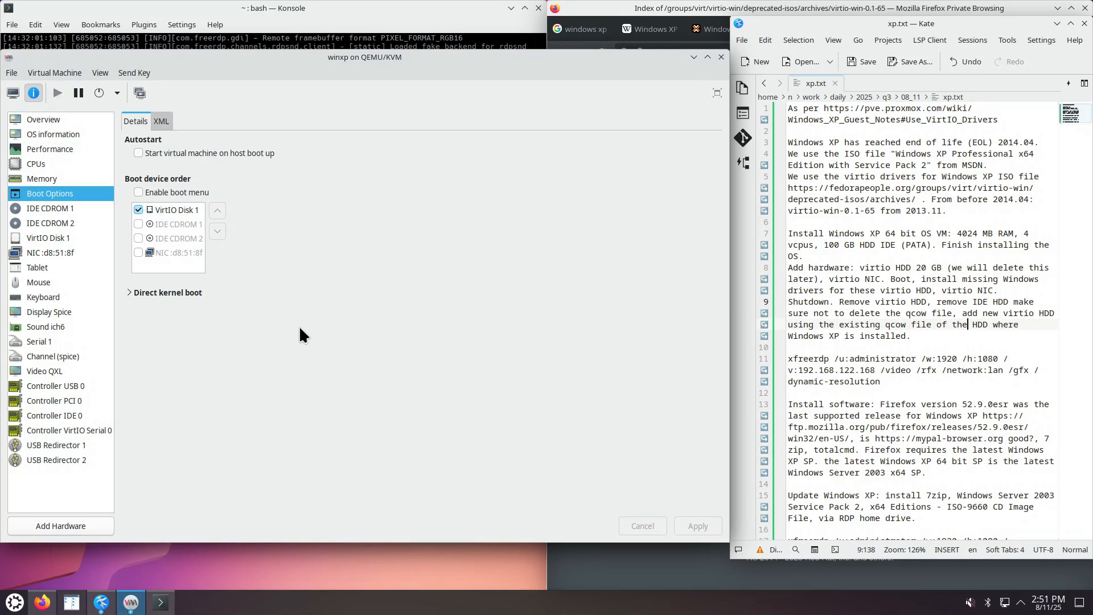
Watch XP boot from the VirtIO disk in the graphical console and log in with the account password.
click(13, 92)
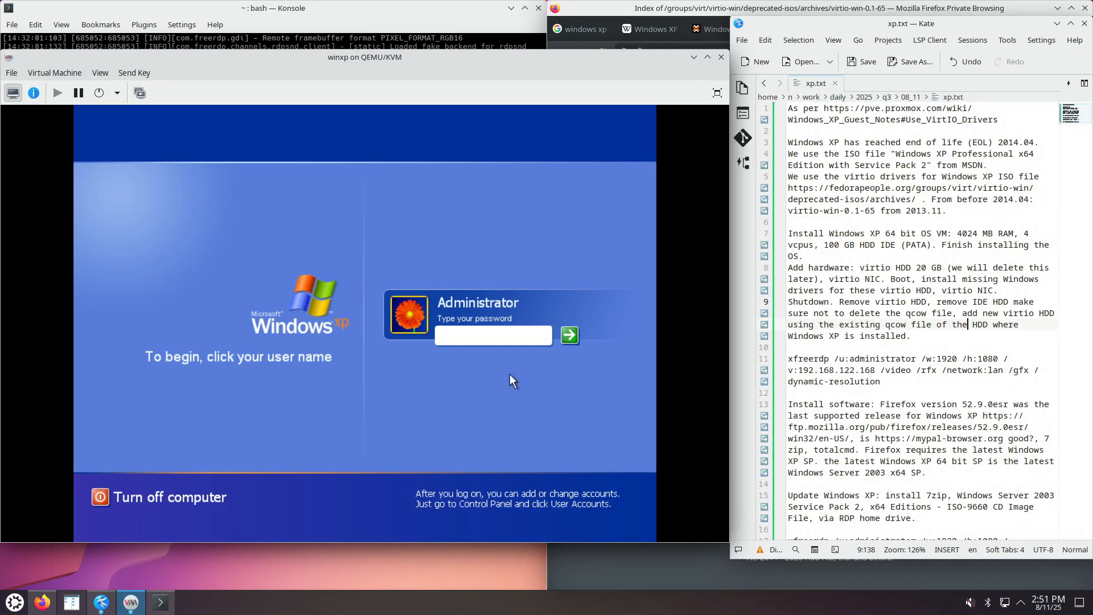
text(••••)
key(Return)
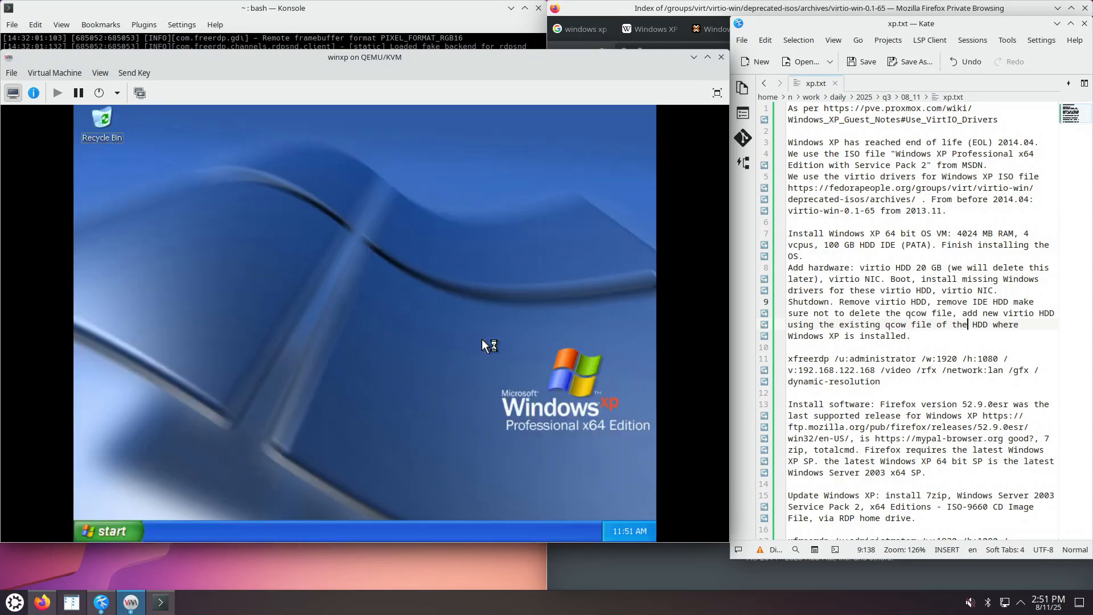
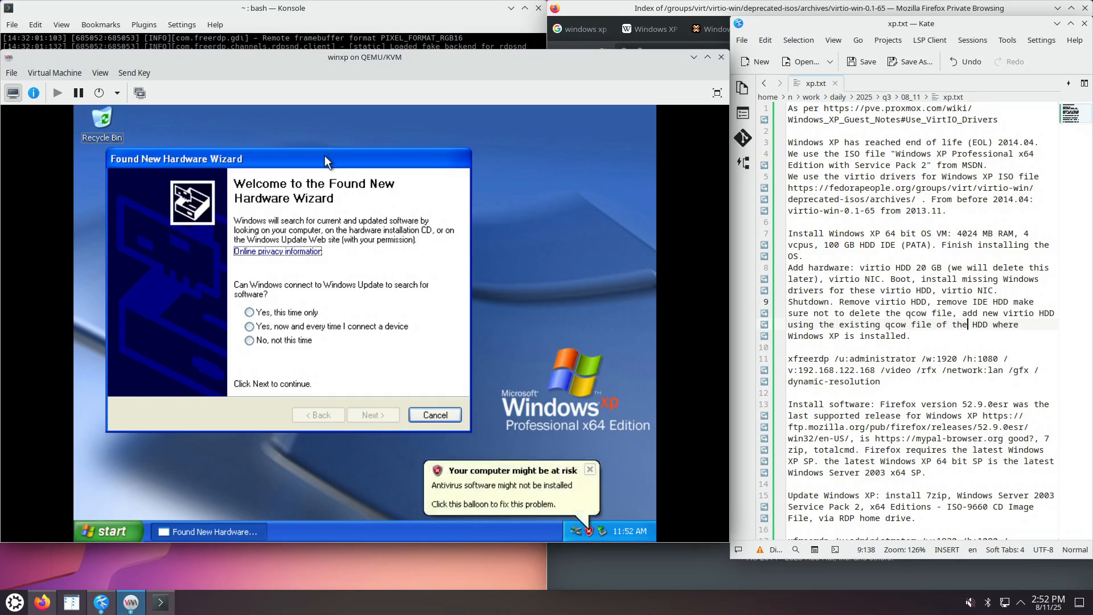
Install the Red Hat VirtIO SCSI controller driver from the hardware list, accepting the unsigned-driver warning.
click(281, 341)
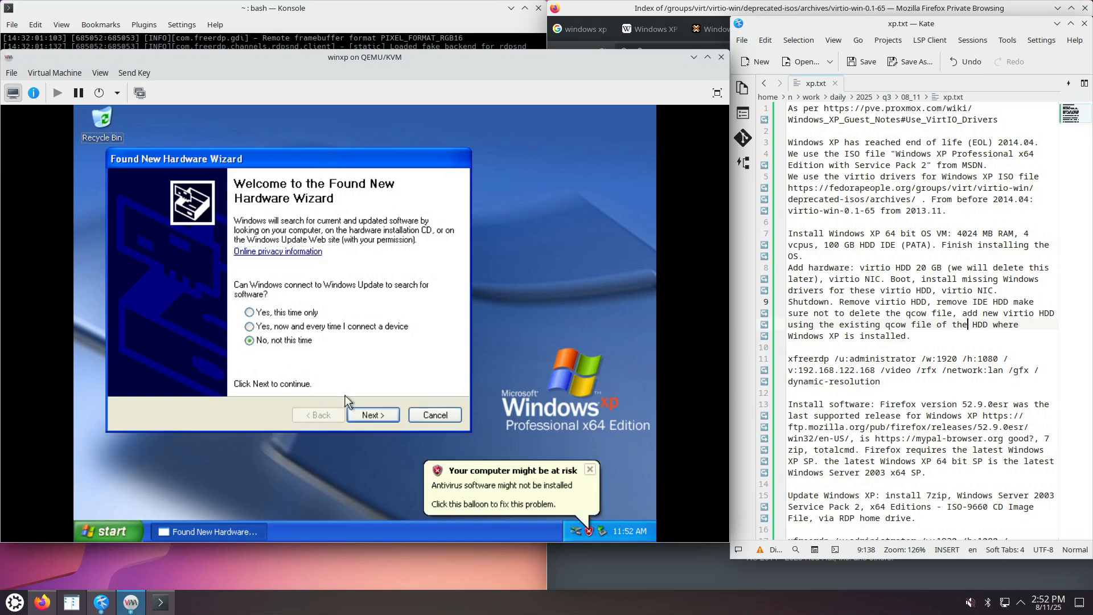
click(376, 416)
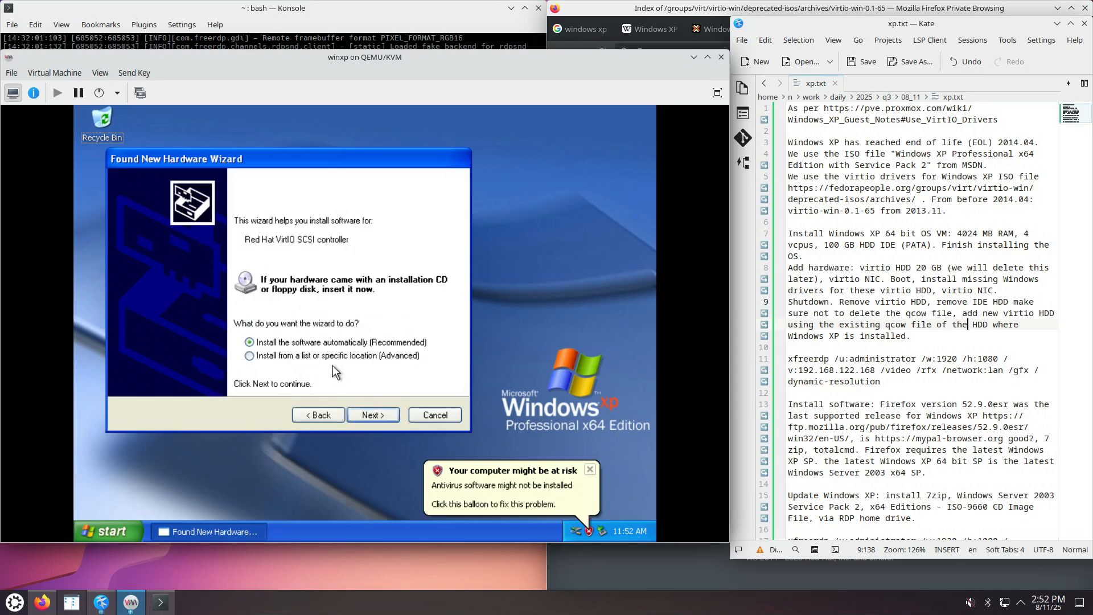
click(346, 358)
click(374, 415)
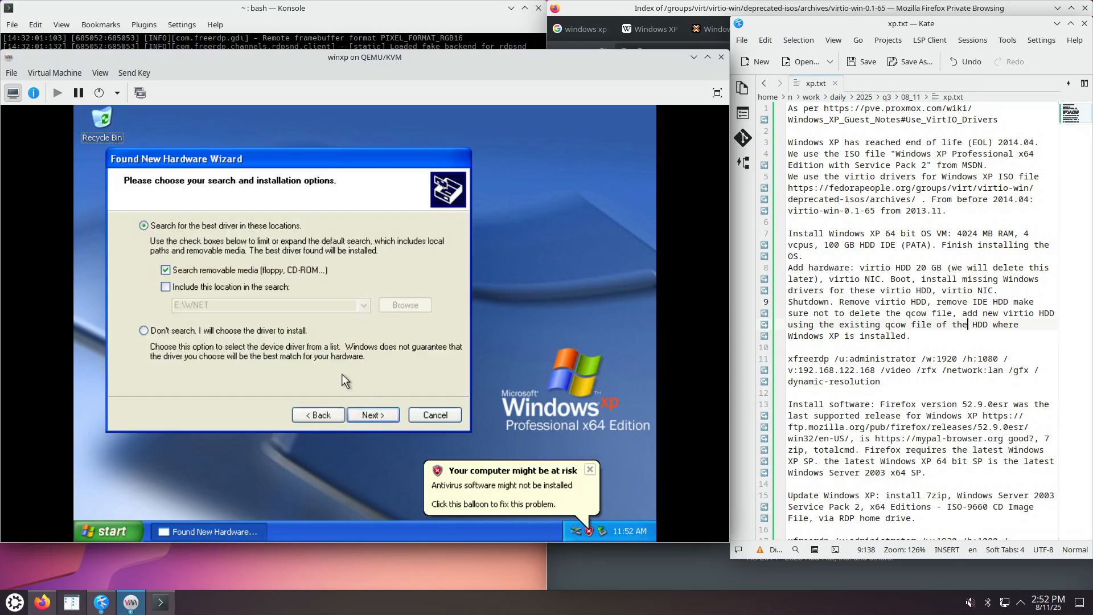
click(229, 332)
click(380, 419)
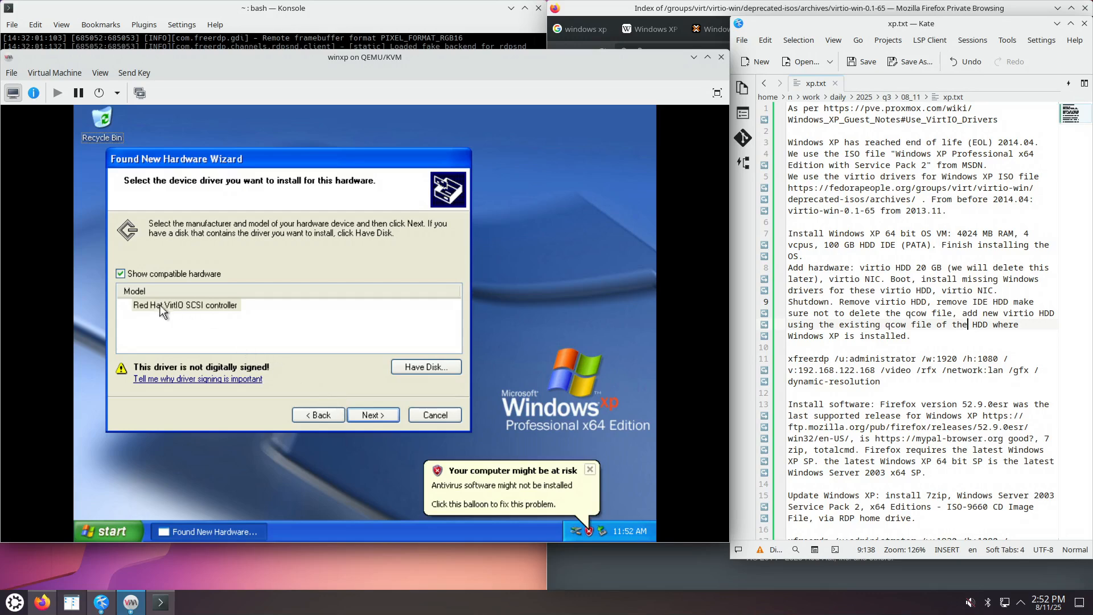
click(380, 422)
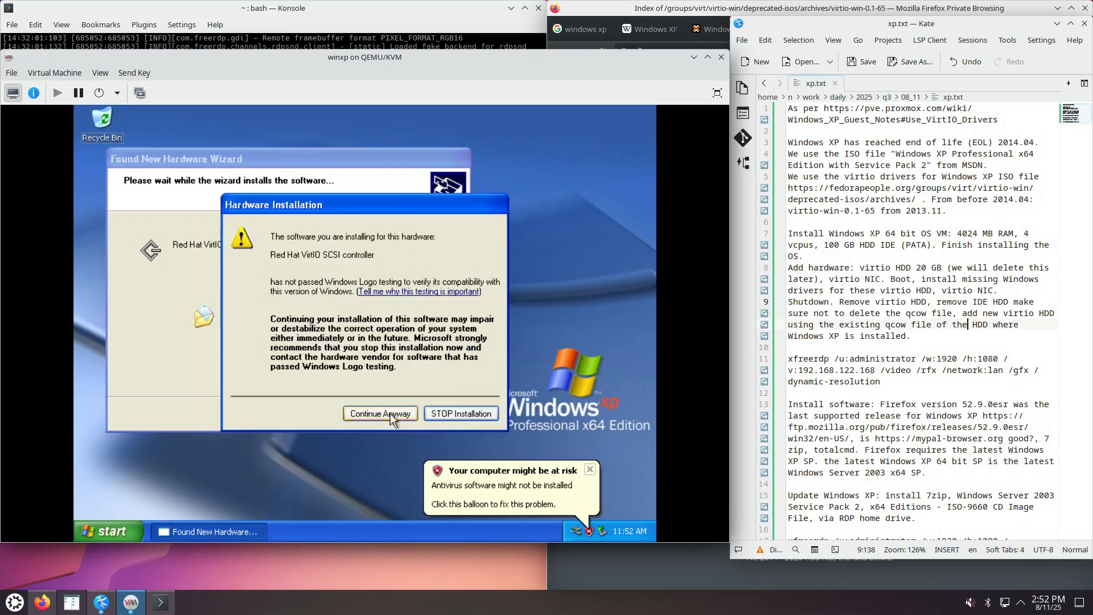
click(381, 414)
click(374, 415)
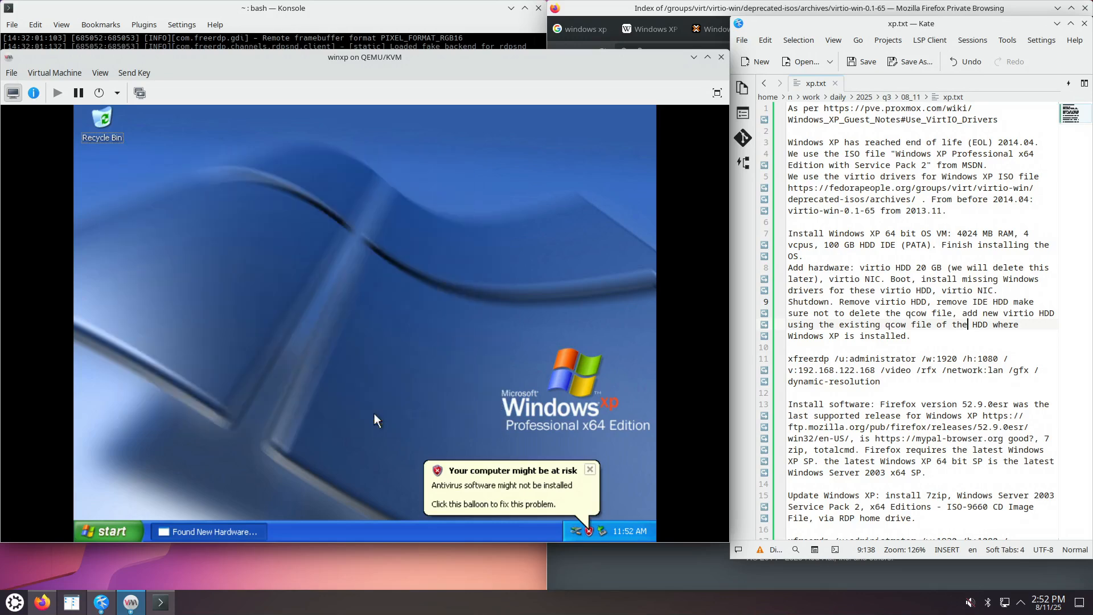
Open Device Manager from My Computer's System Properties Hardware tab via an Explorer window.
right_click(107, 528)
click(145, 461)
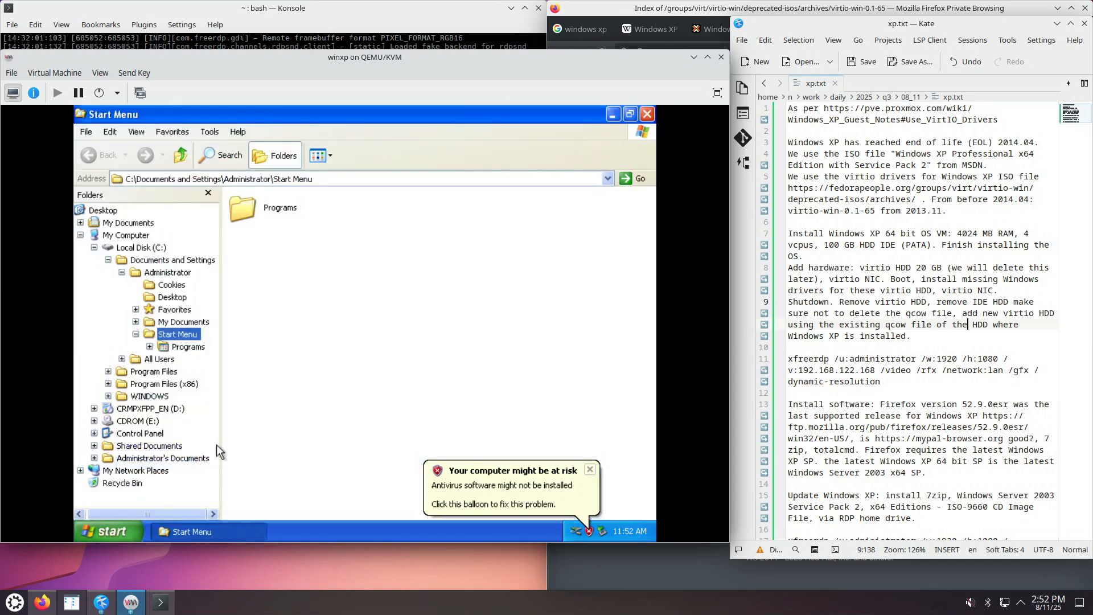
right_click(126, 235)
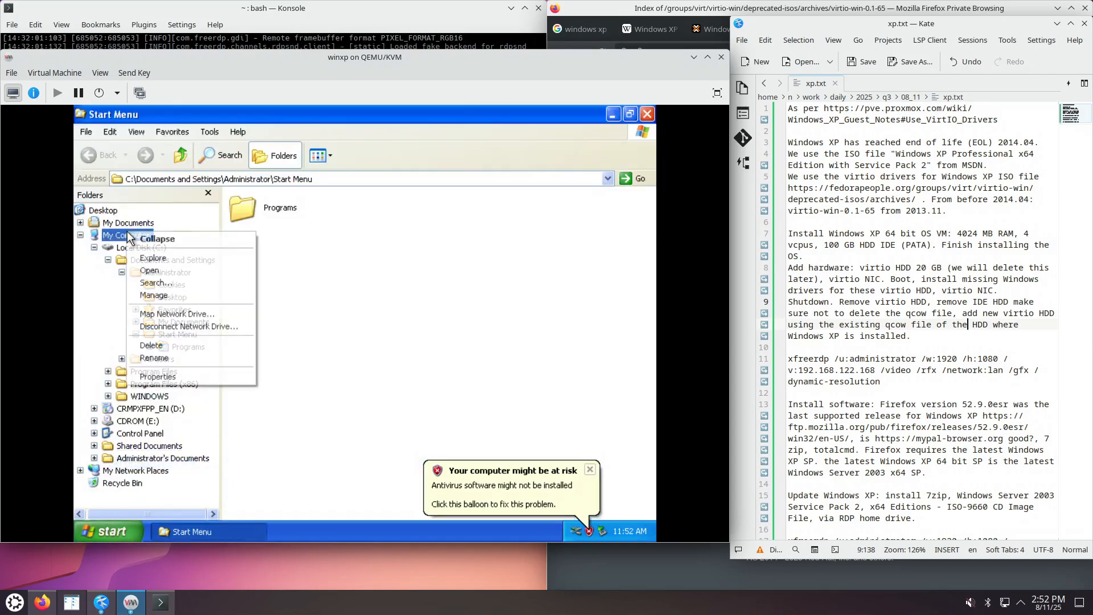
click(160, 377)
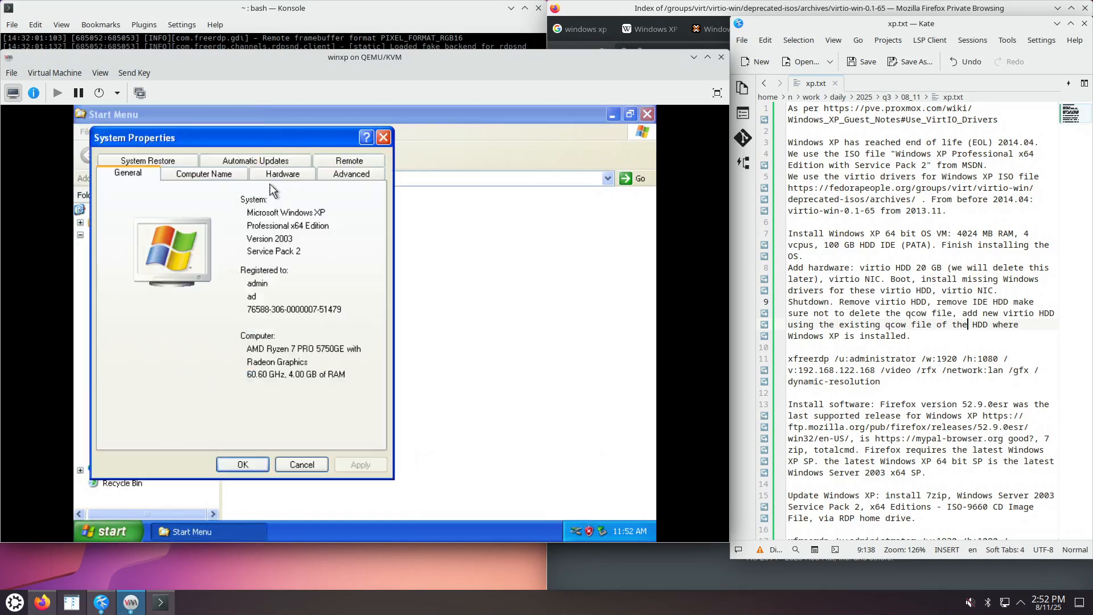
click(342, 172)
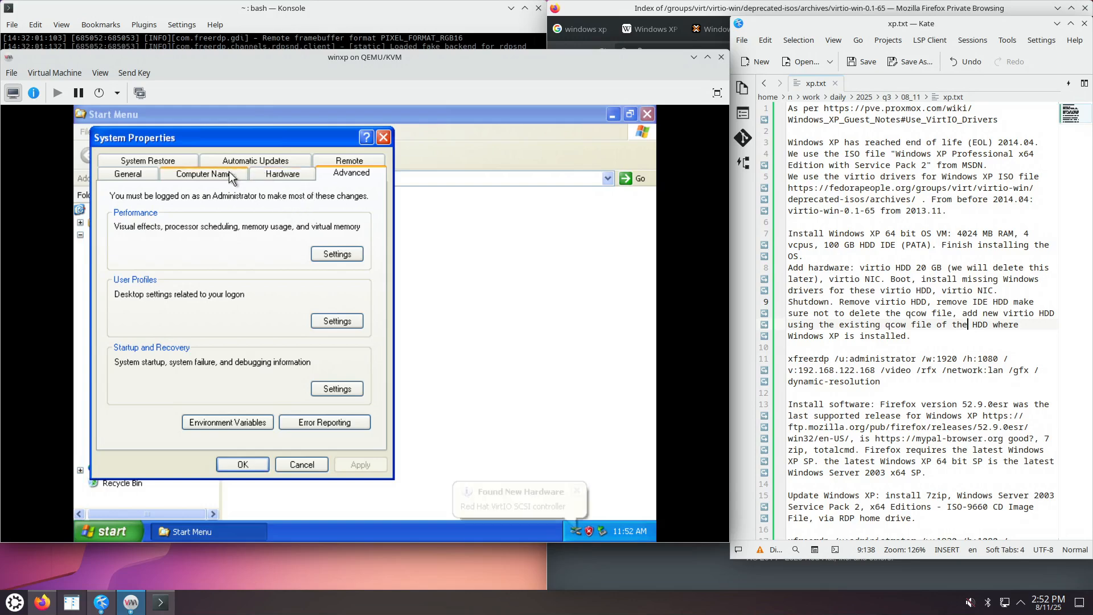
click(283, 174)
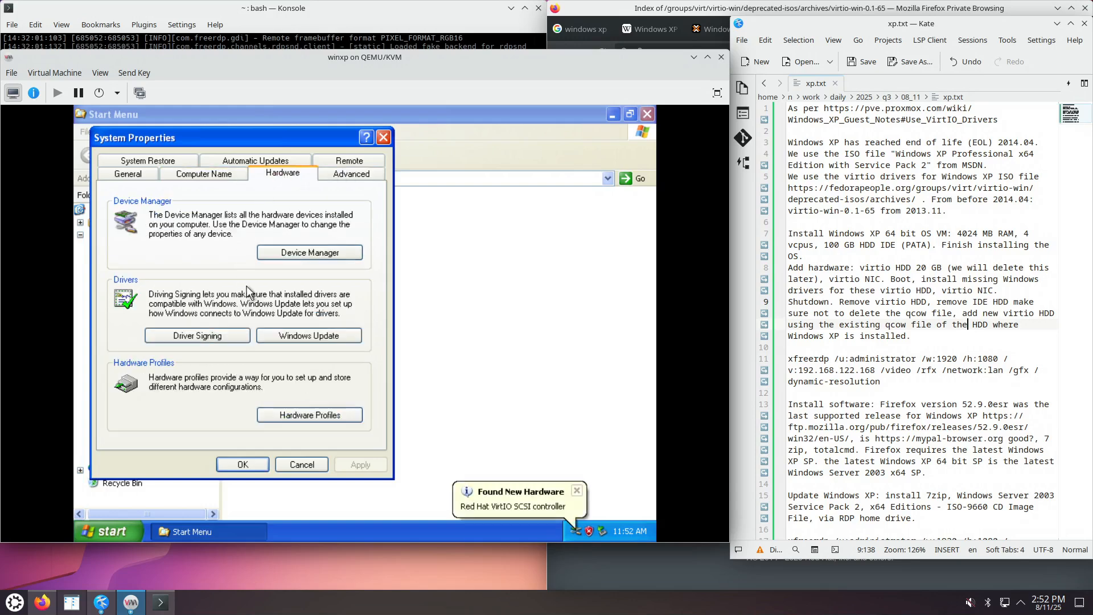
click(307, 252)
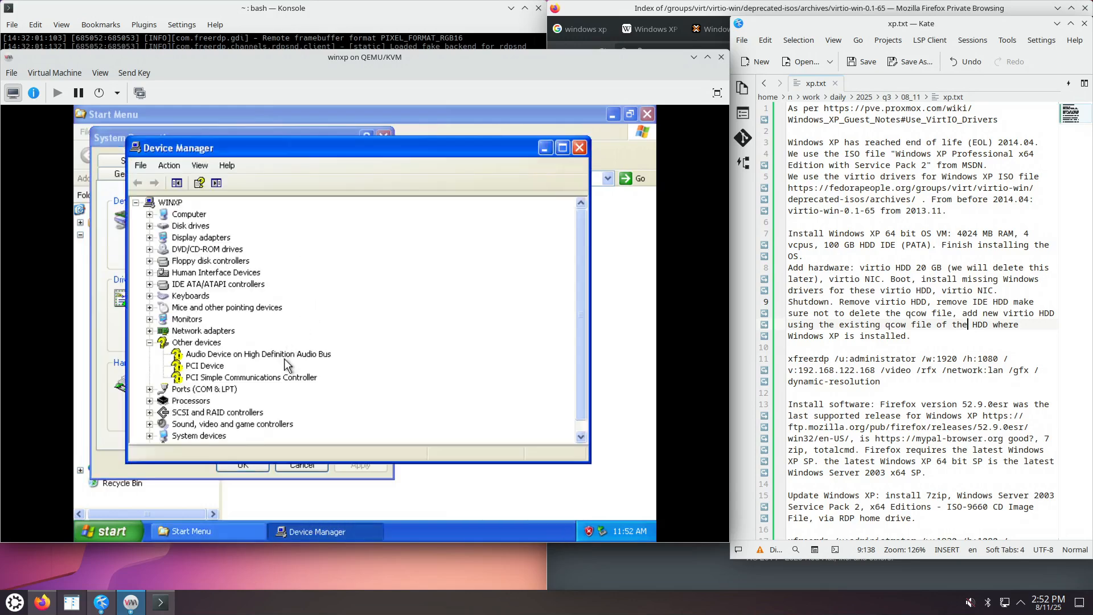
Confirm the Red Hat VirtIO SCSI controller and Ethernet Adapter entries, then close both windows.
click(149, 413)
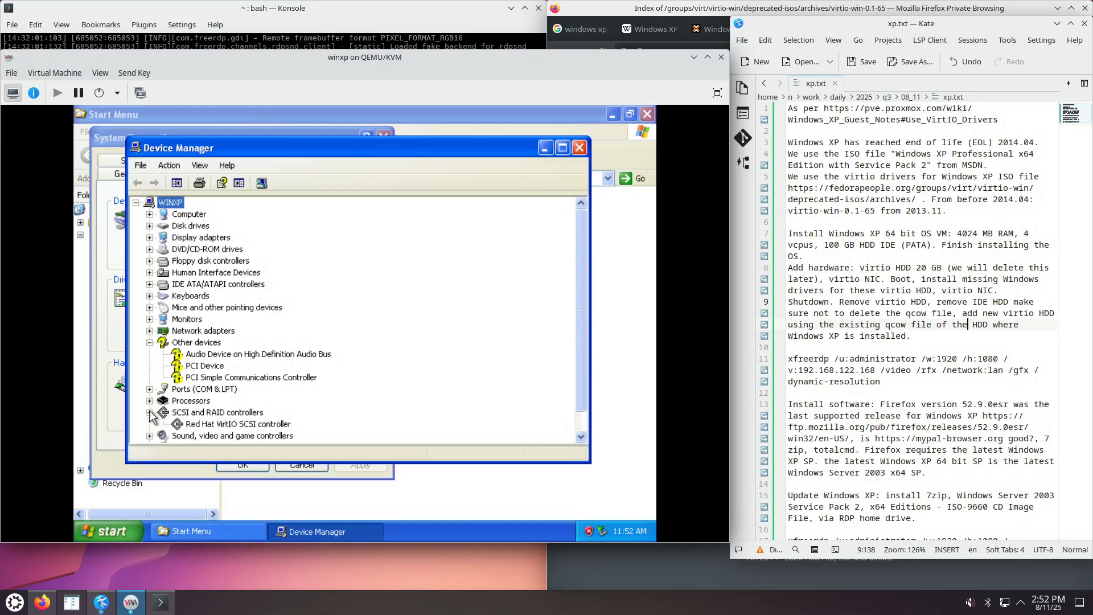
click(212, 414)
click(244, 424)
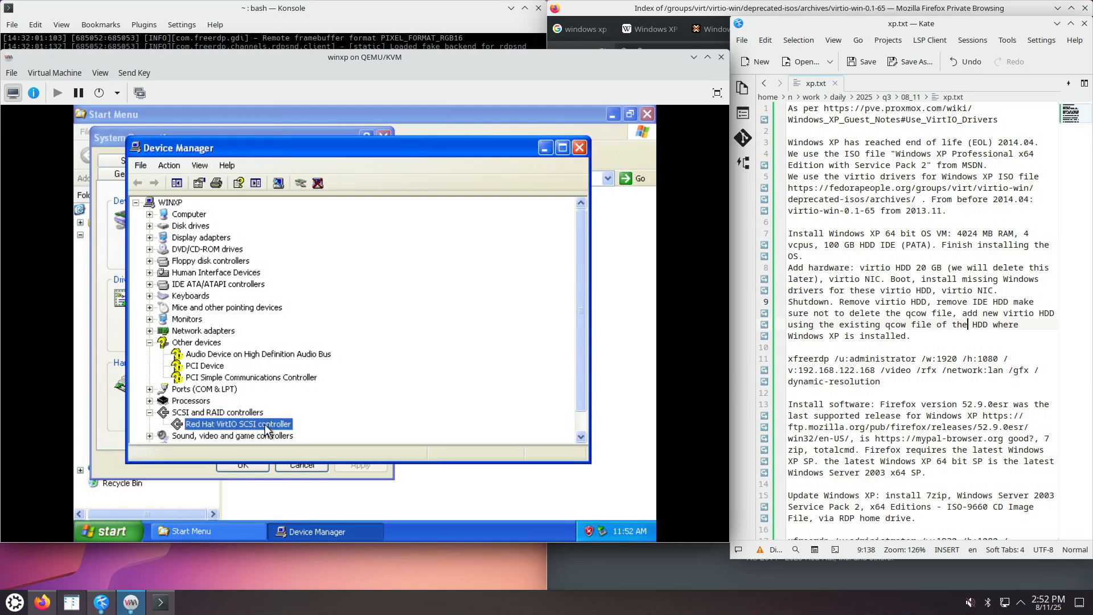
click(150, 331)
click(245, 343)
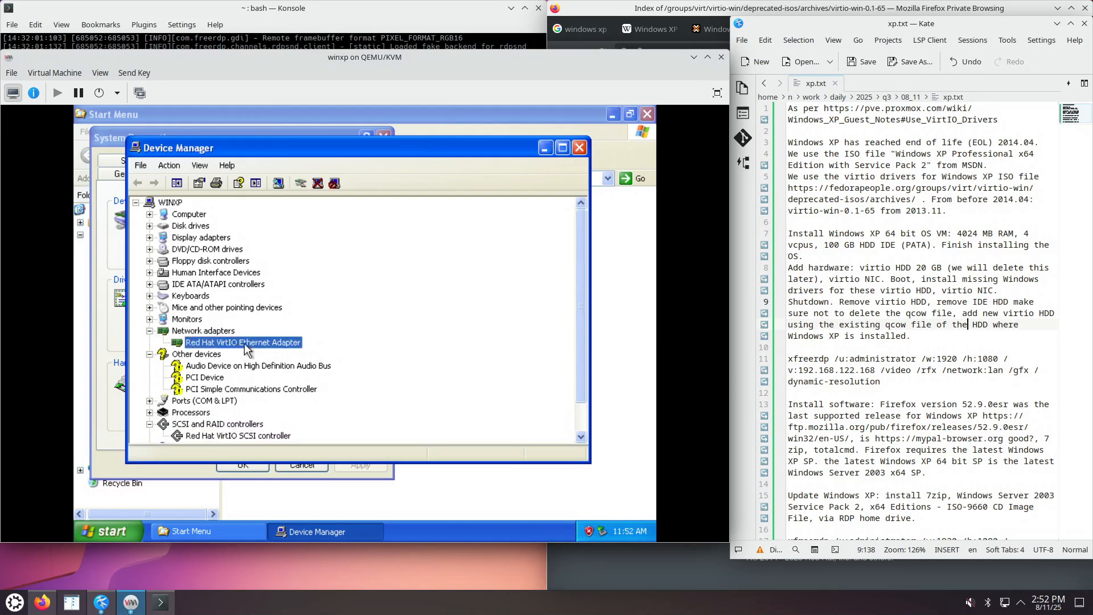
click(579, 149)
click(386, 137)
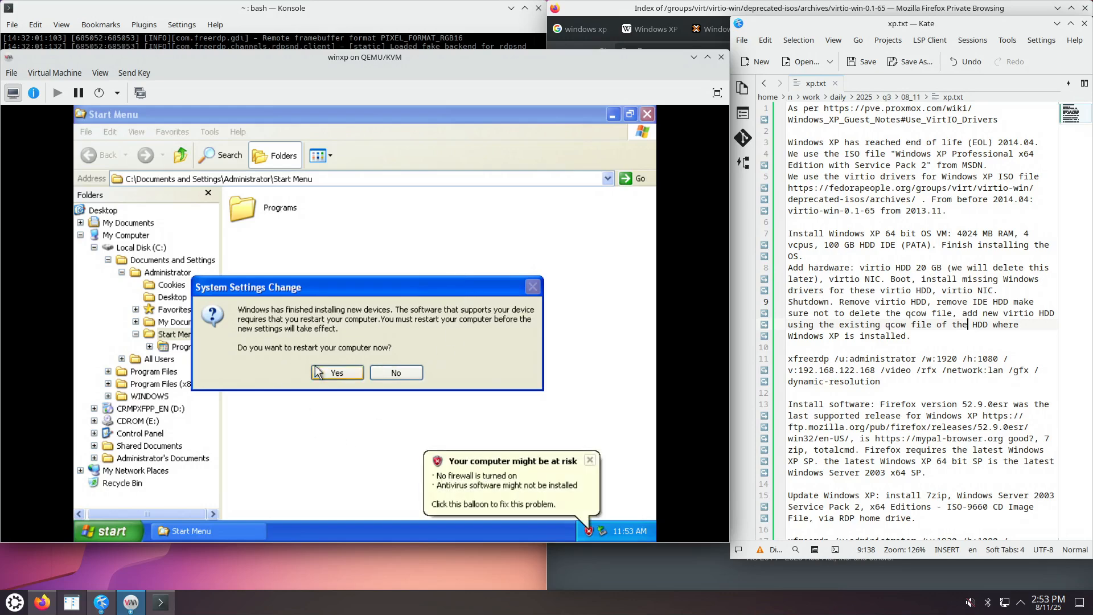
Restart Windows XP, log back in with the account password, and dismiss the security balloon.
click(338, 373)
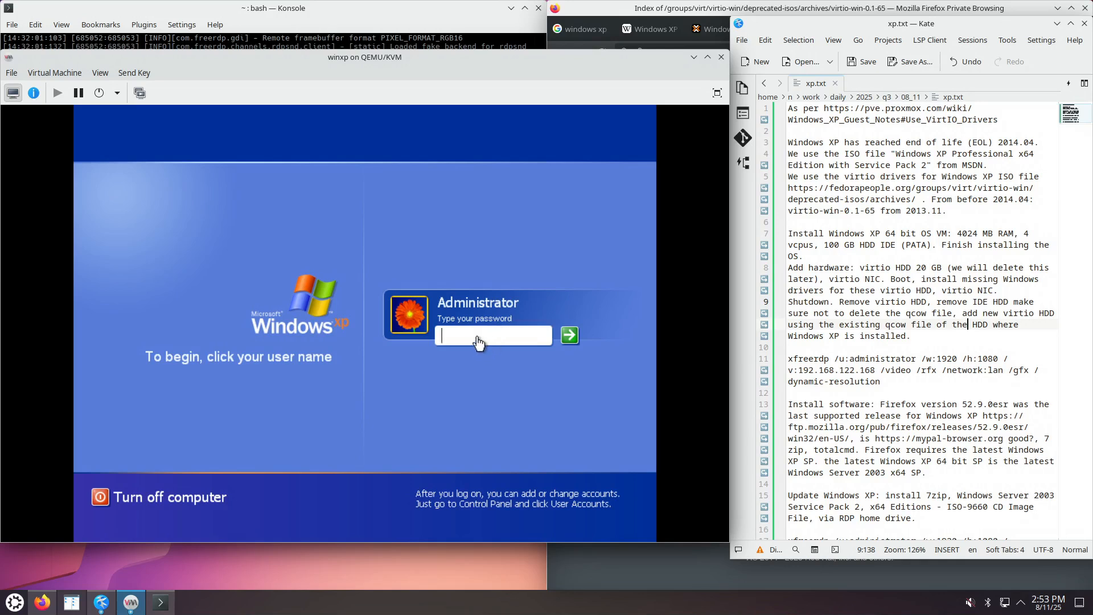
text(****)
key(Return)
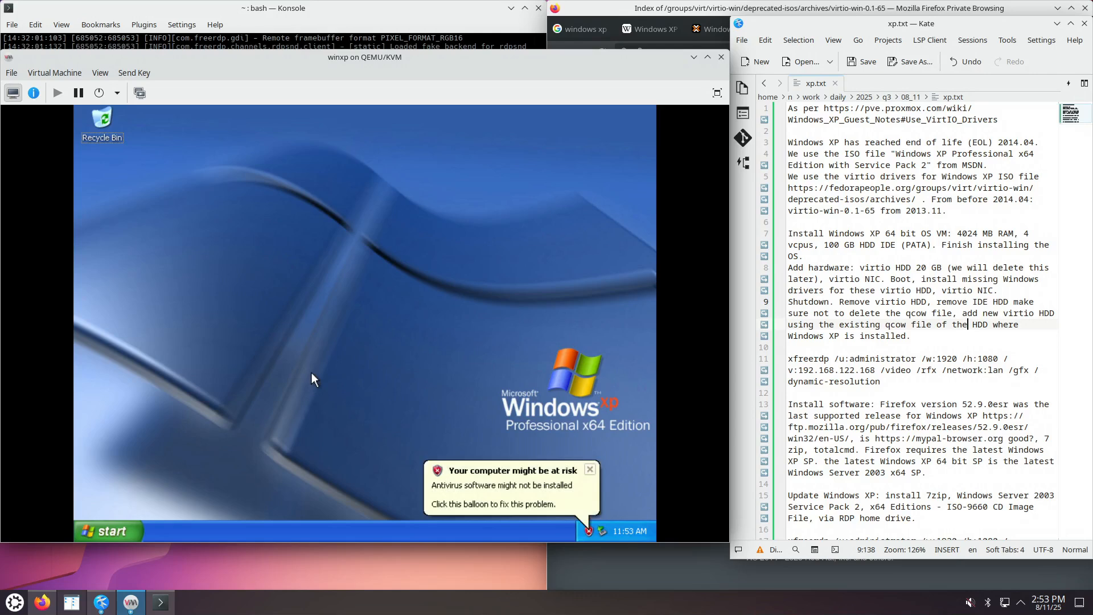
click(593, 471)
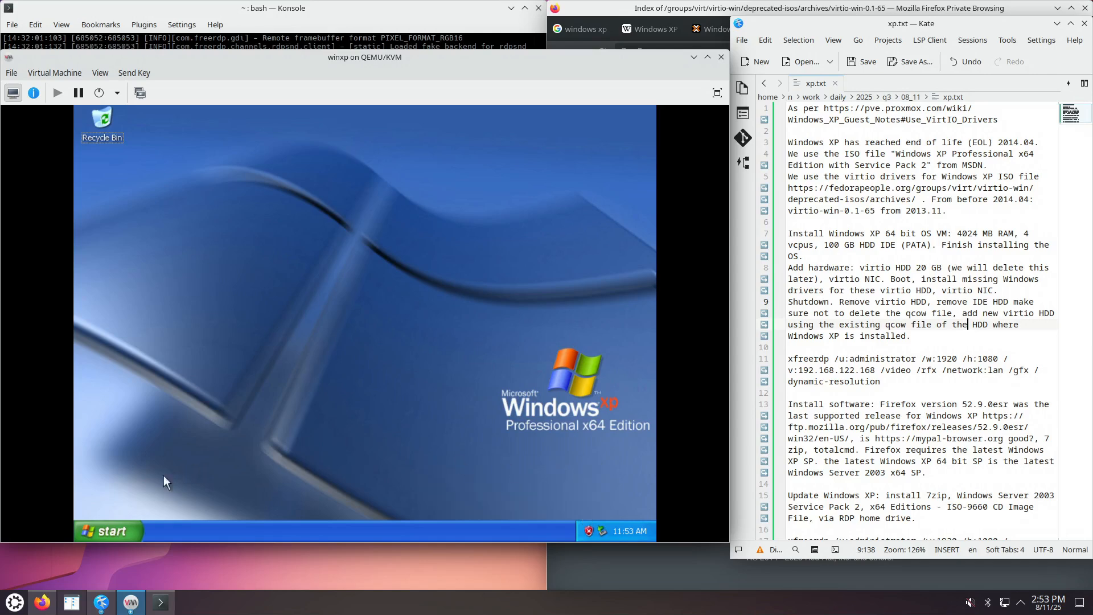
Turn off the Windows XP guest from the Start menu.
click(110, 533)
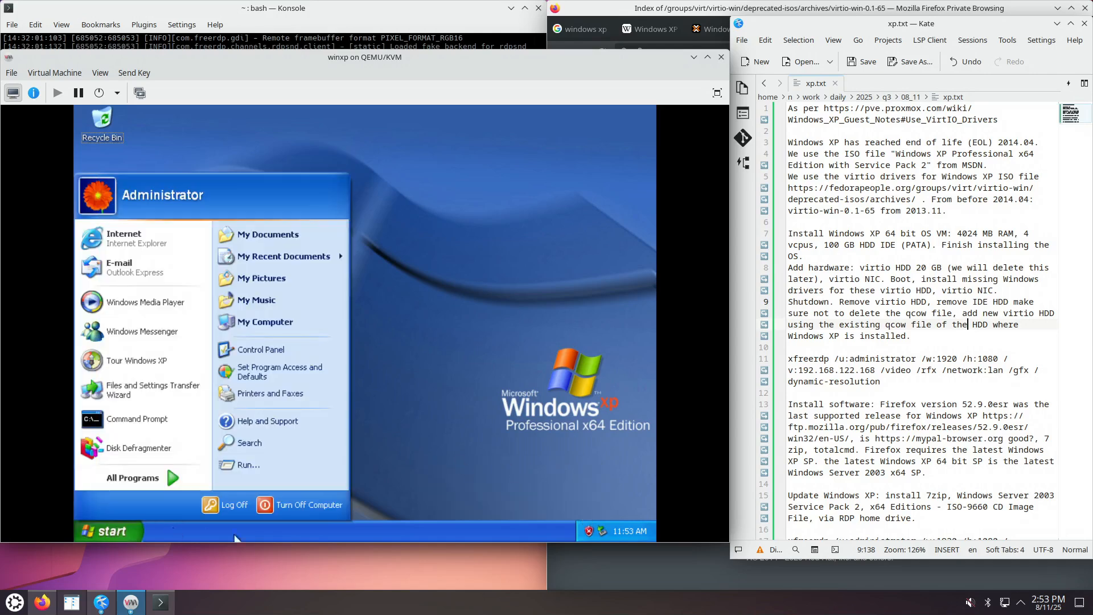
click(305, 505)
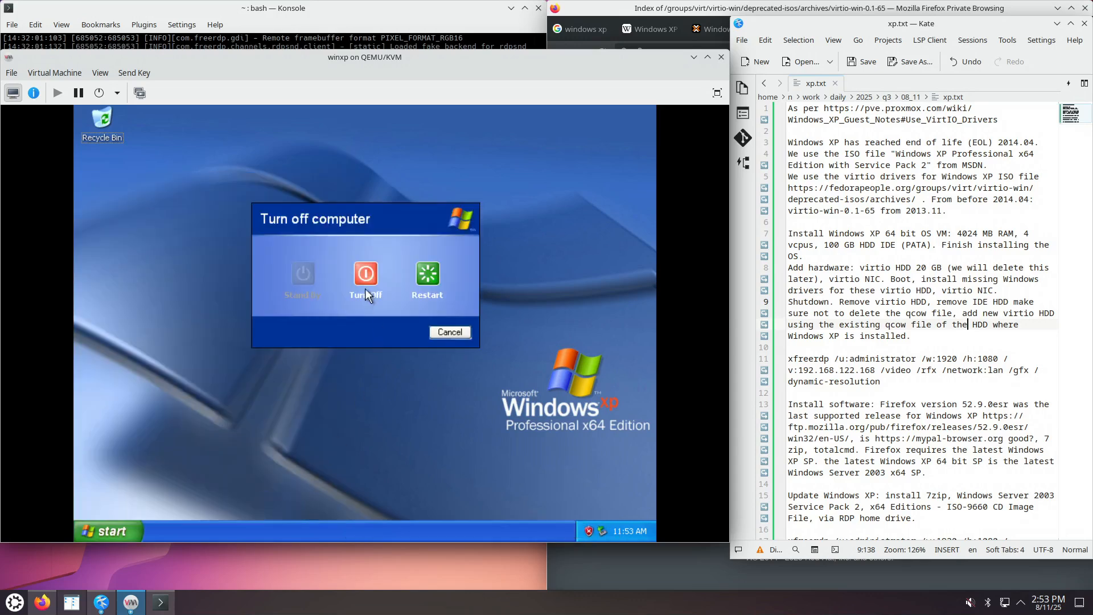
click(366, 293)
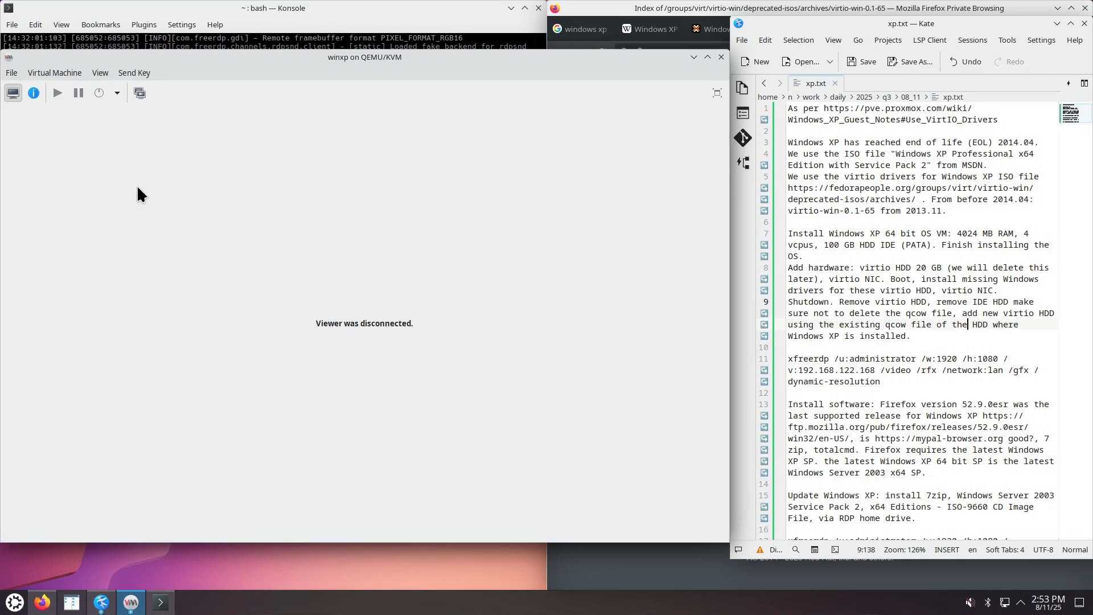
Create an internal snapshot named after_install, then go back to the console view.
click(140, 91)
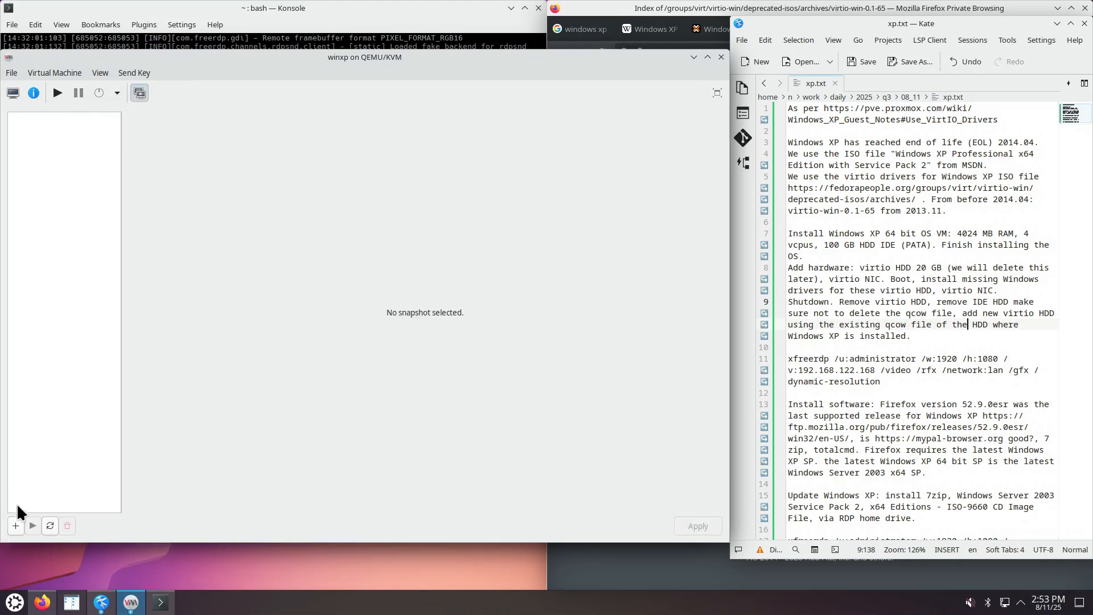
click(15, 525)
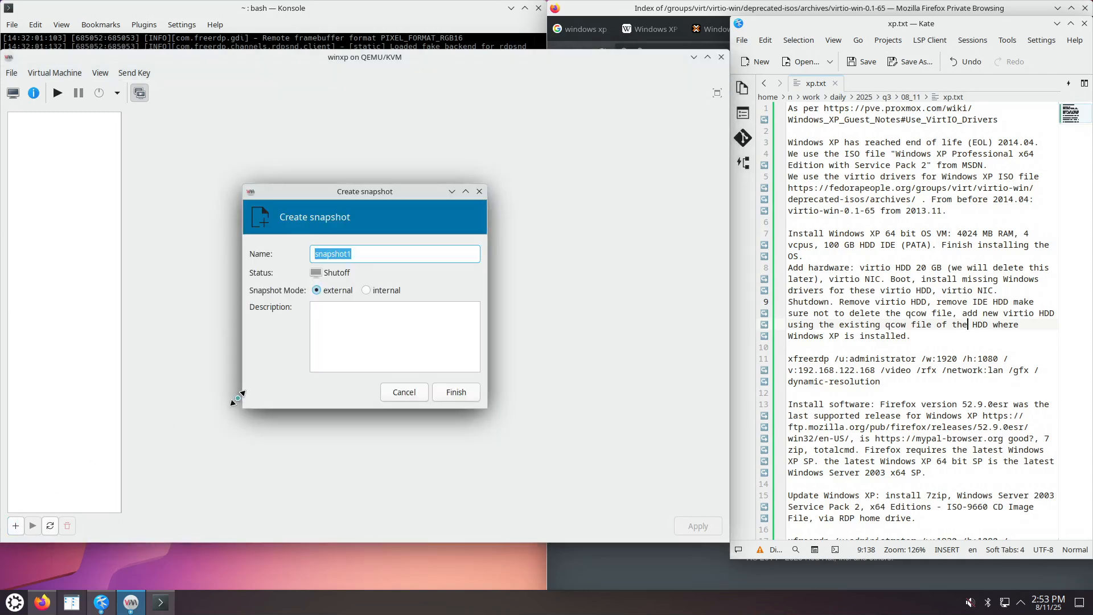
text(after_install)
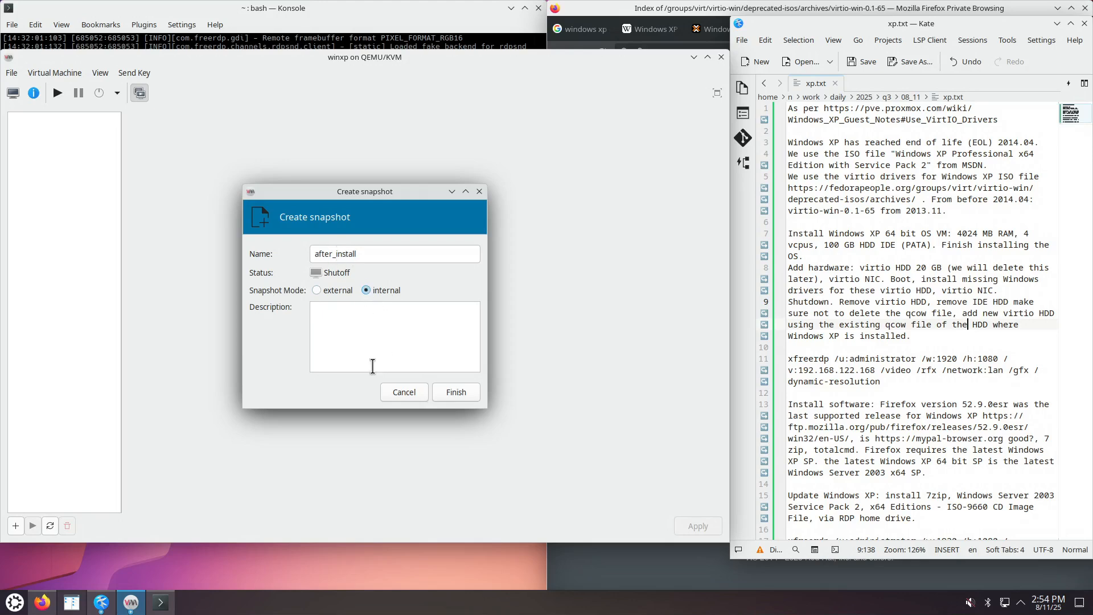
click(455, 393)
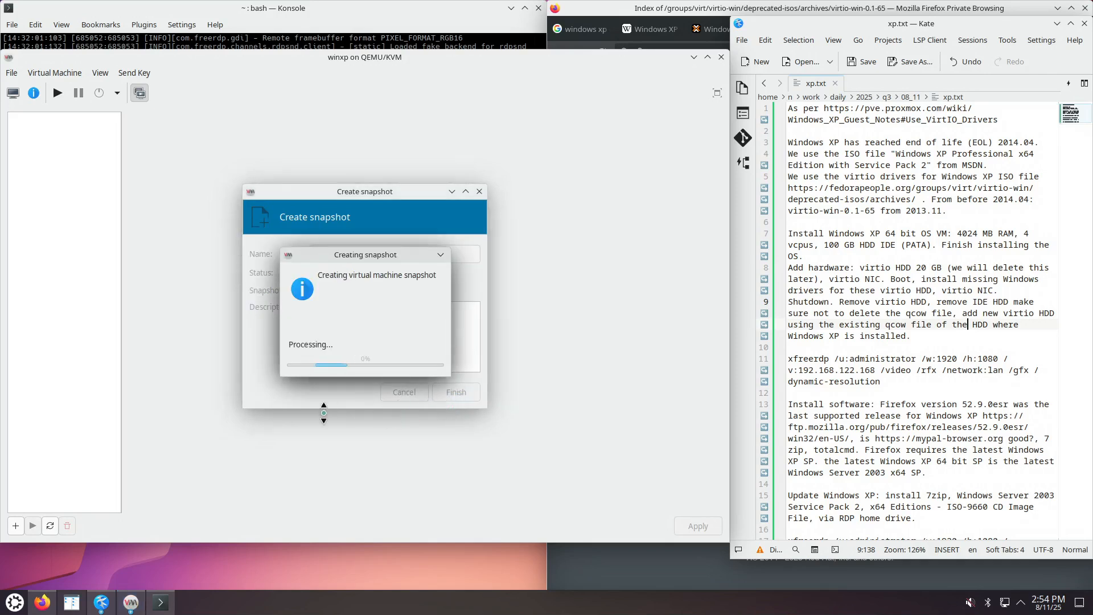
click(12, 93)
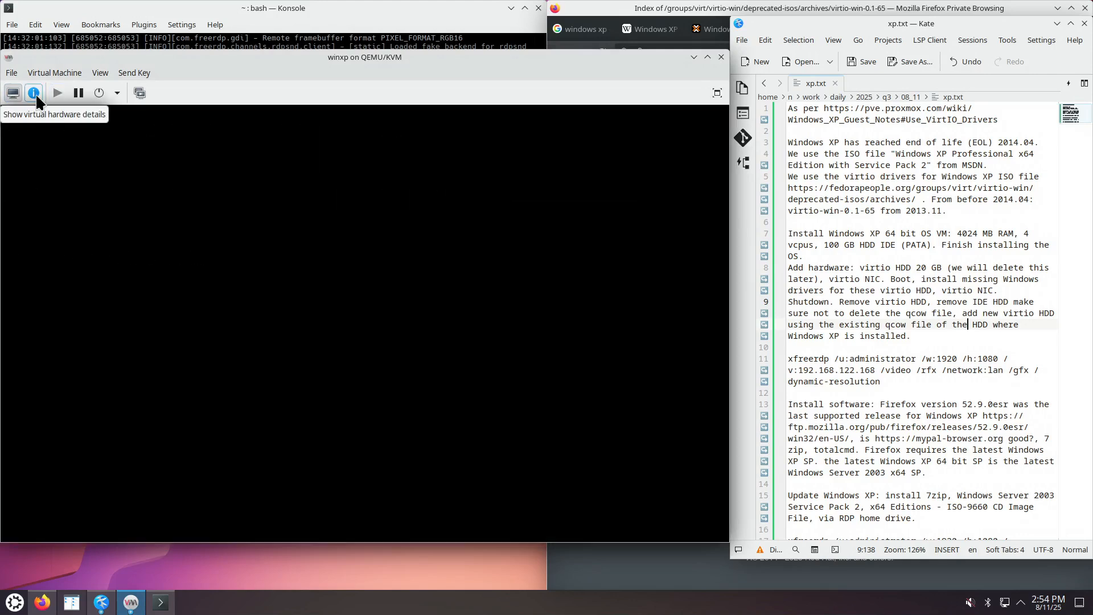
Clear the IDE CDROM 1 source path and apply, ejecting the install ISO.
click(34, 94)
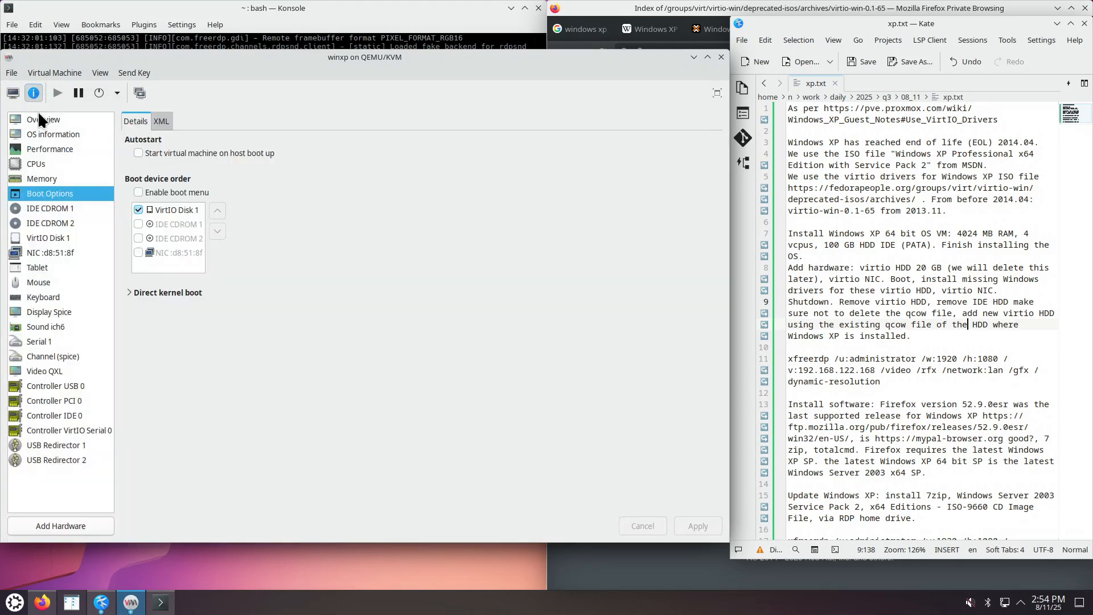
click(66, 209)
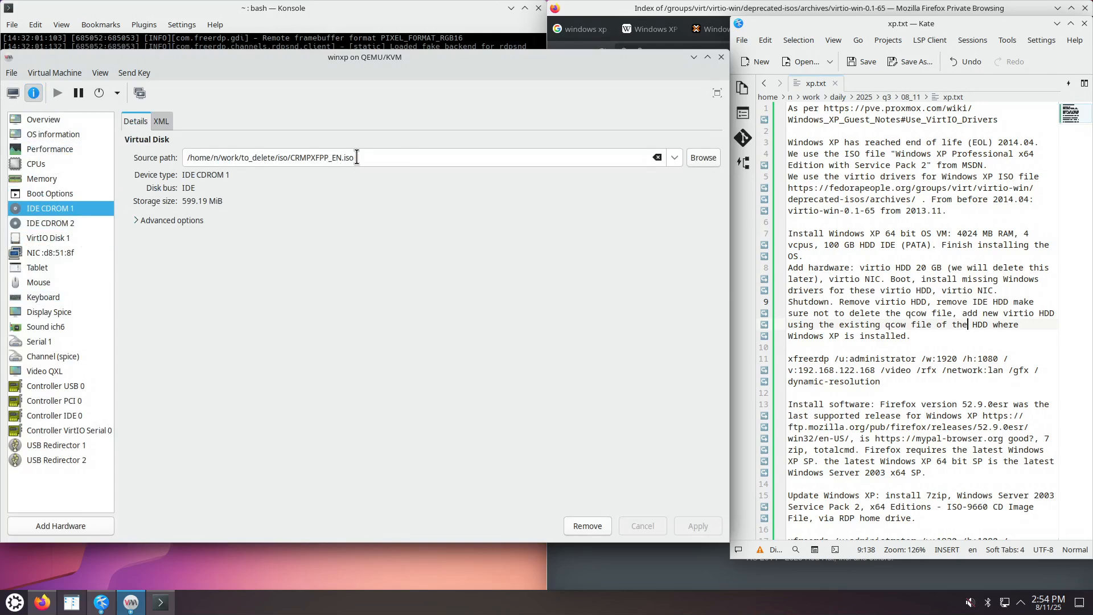
click(658, 158)
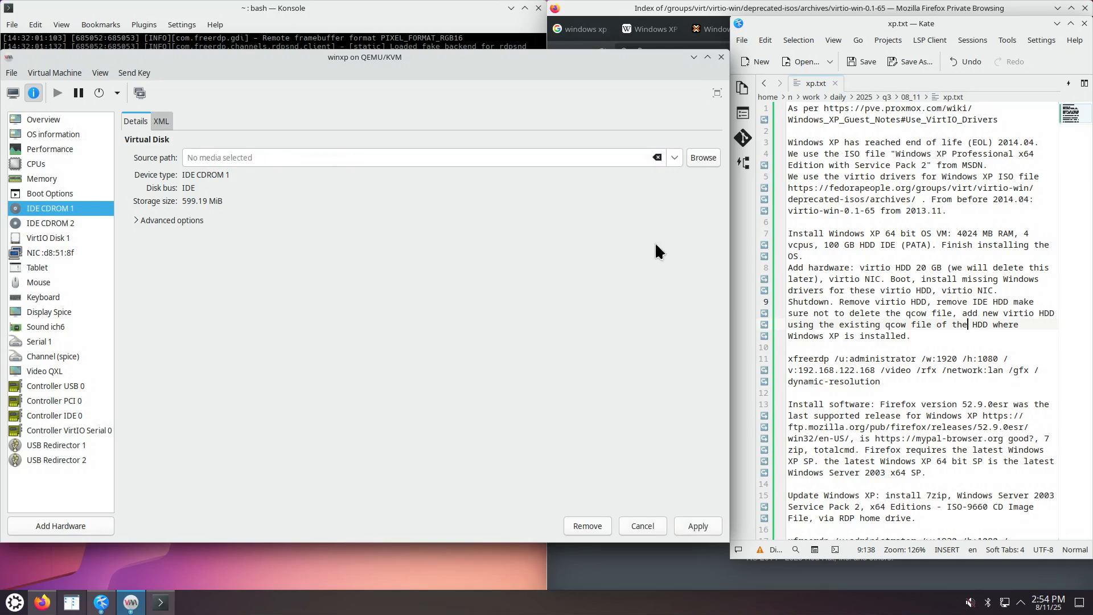
click(700, 525)
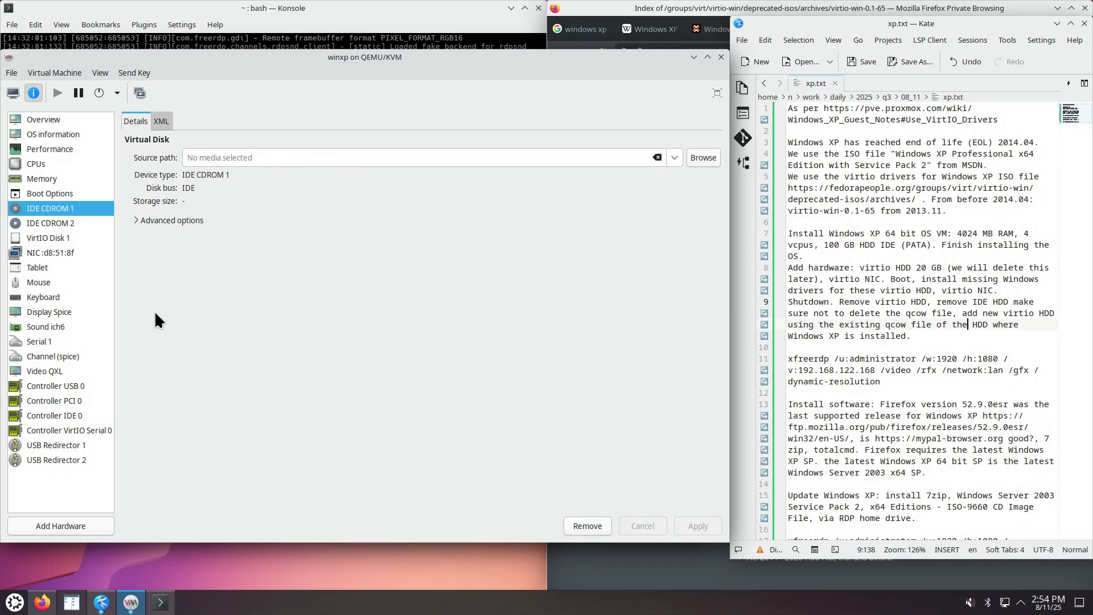
Refresh the NIC details to read the VM's IP address, 192.168.122.109.
click(70, 251)
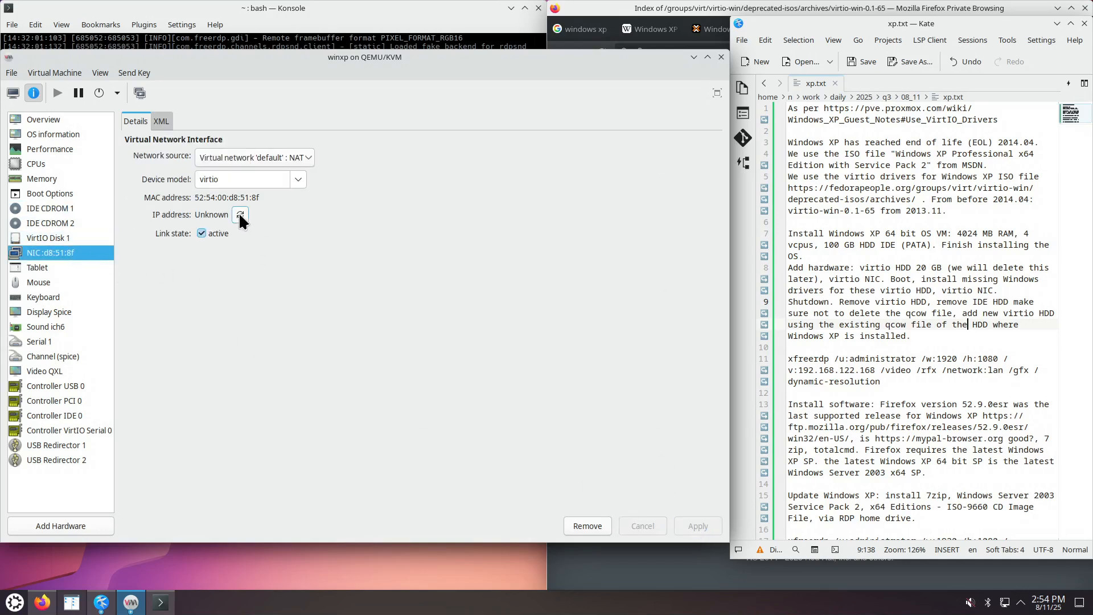
click(240, 214)
click(13, 93)
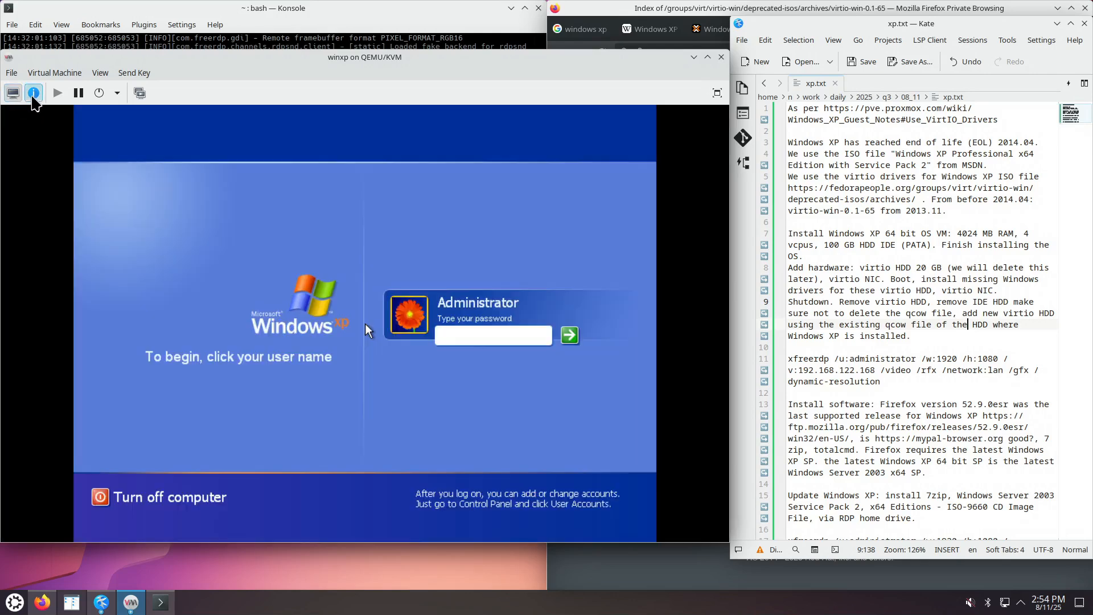
click(33, 93)
Edit the recalled xfreerdp command to target 192.168.122.109 at height 1080 and run it.
click(242, 45)
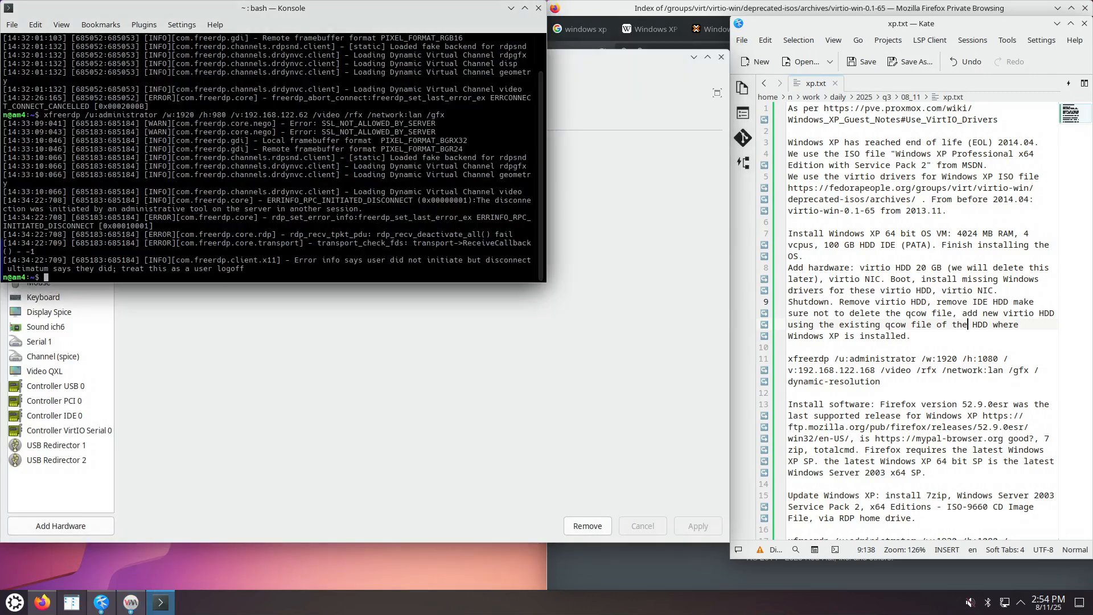
key(Up)
key(ctrl+Left)
key(ctrl+Left)
key(ctrl+Left)
key(ctrl+Left)
key(ctrl+Left)
key(ctrl+Left)
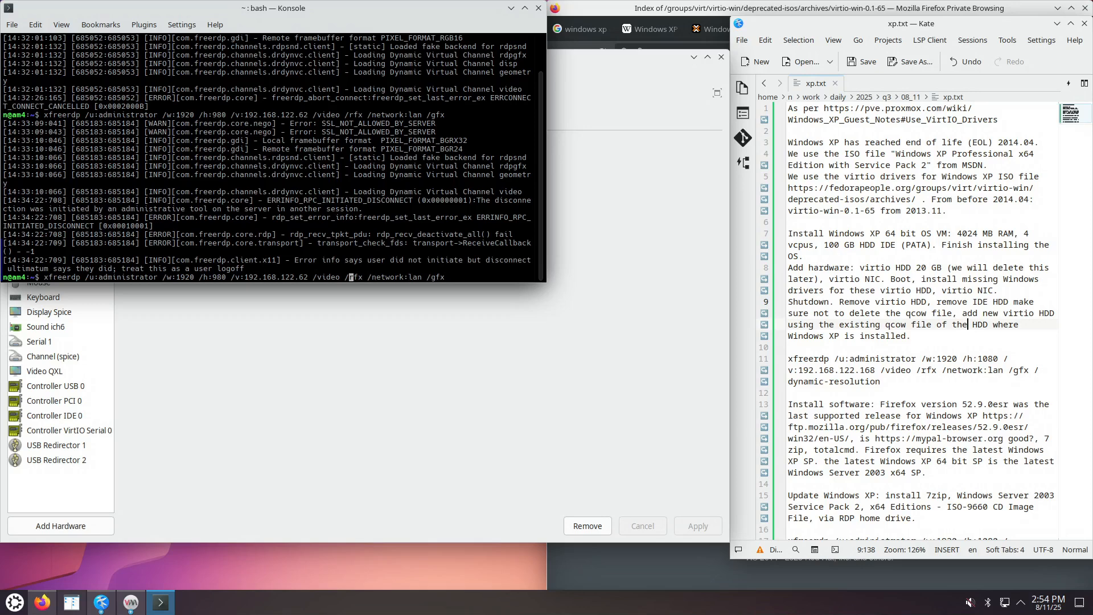
key(Delete)
key(Delete)
text(109)
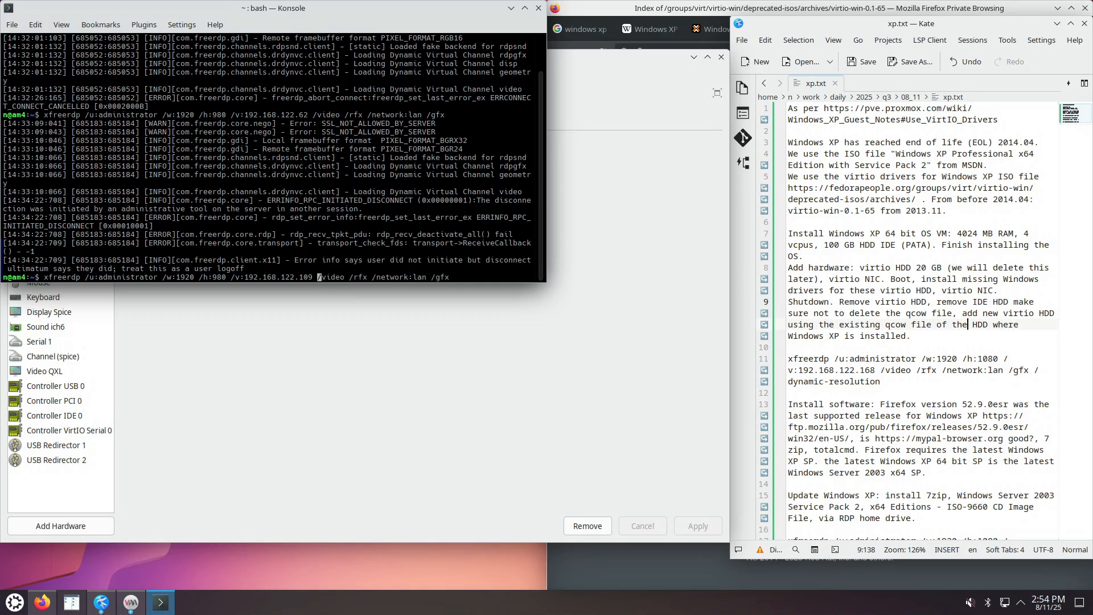
scroll(812, 414, down, 1)
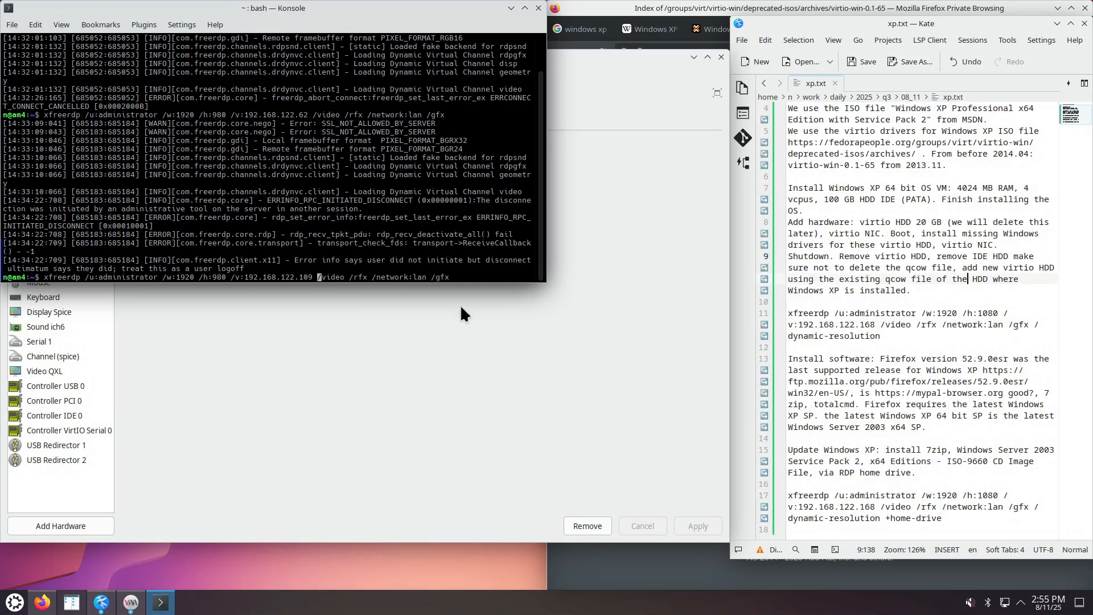
key(Left)
key(Left)
key(Left)
key(Left)
key(Left)
key(Left)
key(Left)
key(Left)
key(Left)
key(Left)
key(Left)
key(Left)
key(Left)
key(Left)
key(Left)
key(Left)
key(Left)
key(Left)
key(Left)
key(Left)
key(Left)
key(BackSpace)
key(BackSpace)
text(100)
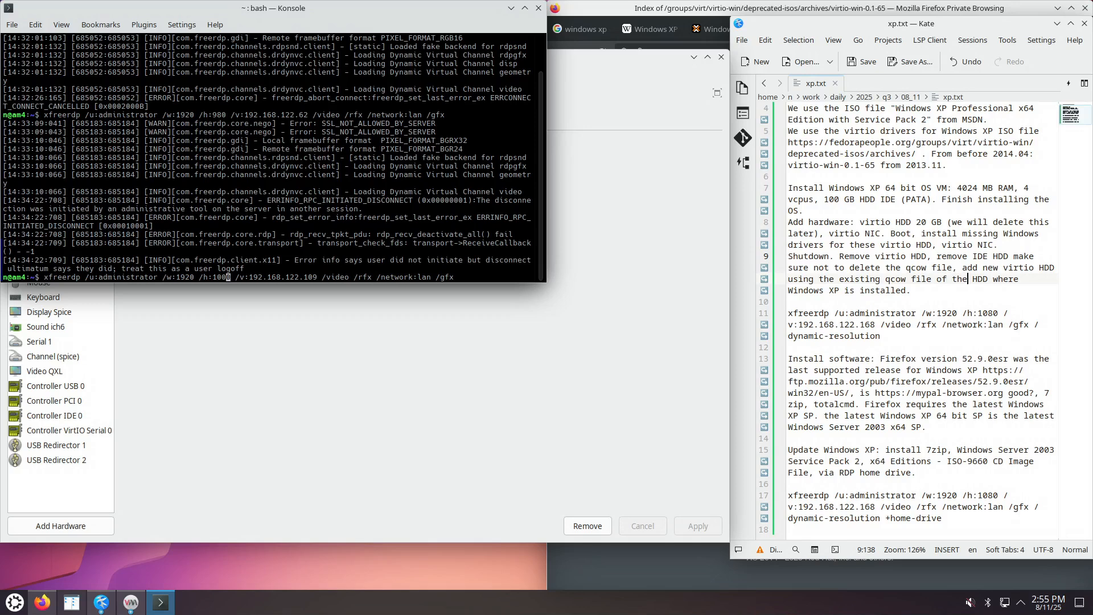
key(Return)
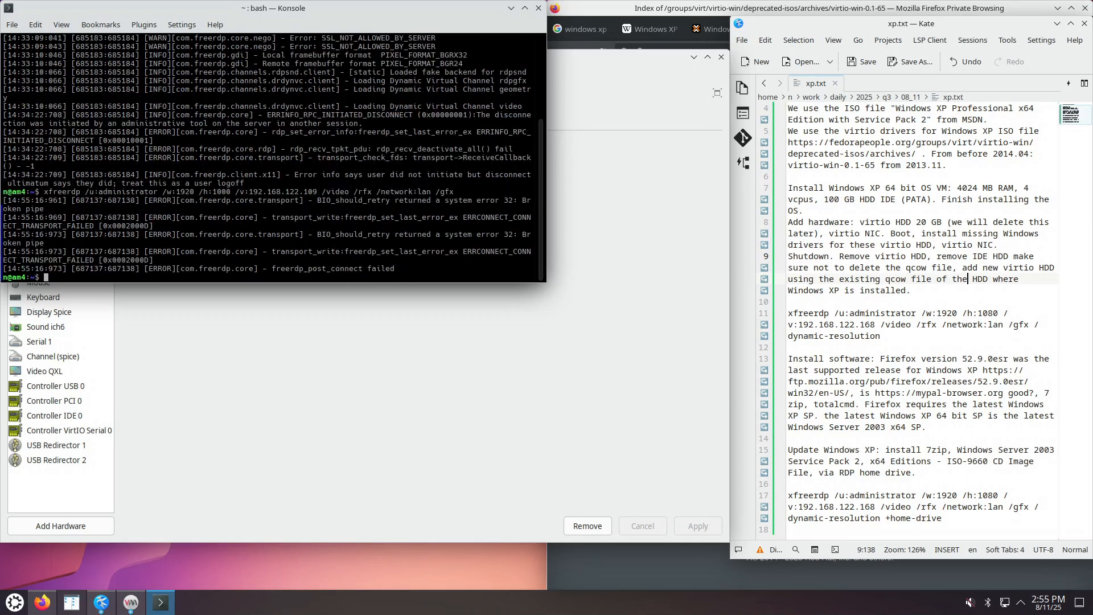
Recheck the VM's IP and rerun the xfreerdp command, which fails again with broken pipe.
key(Up)
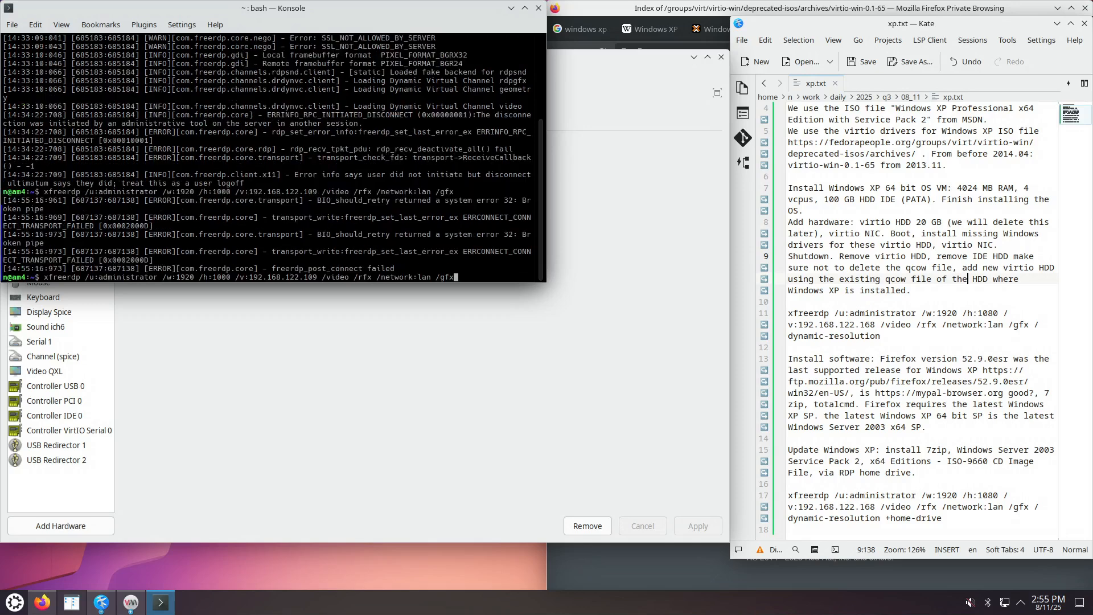
click(297, 390)
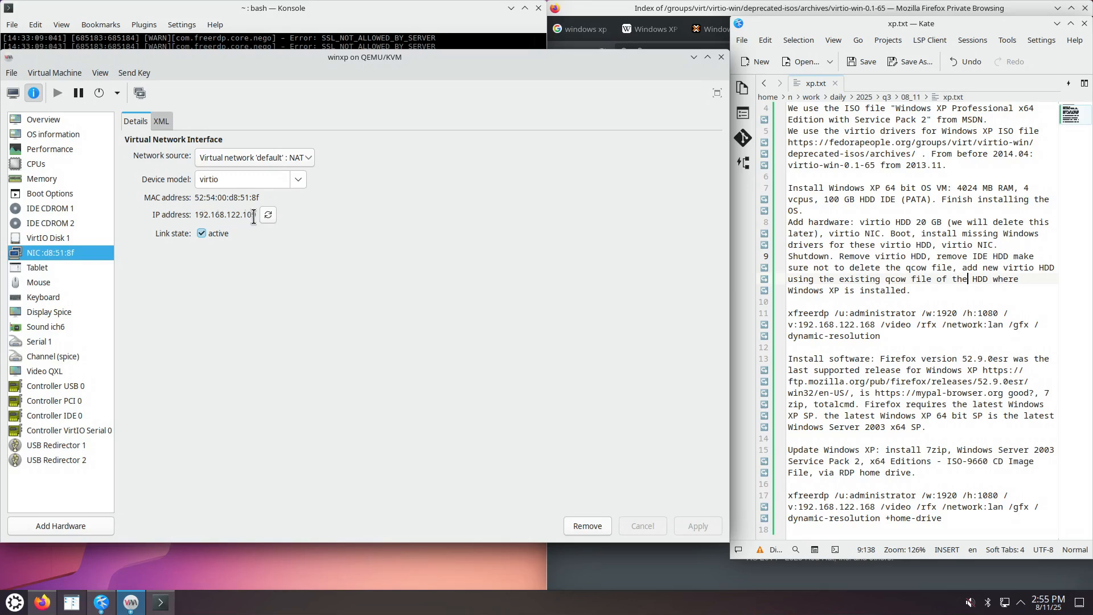
click(170, 608)
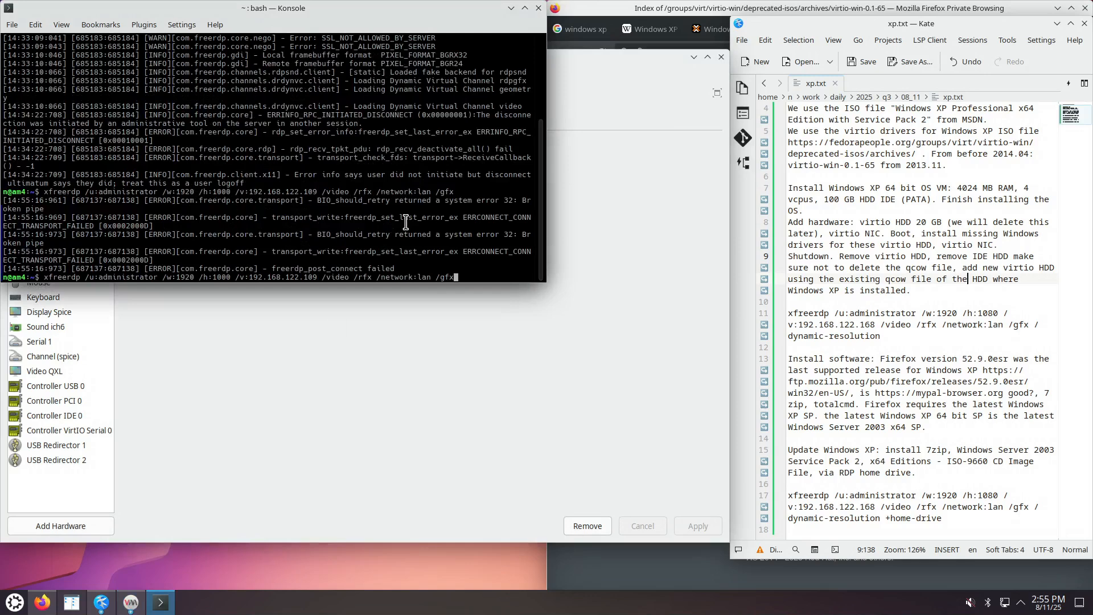
key(Return)
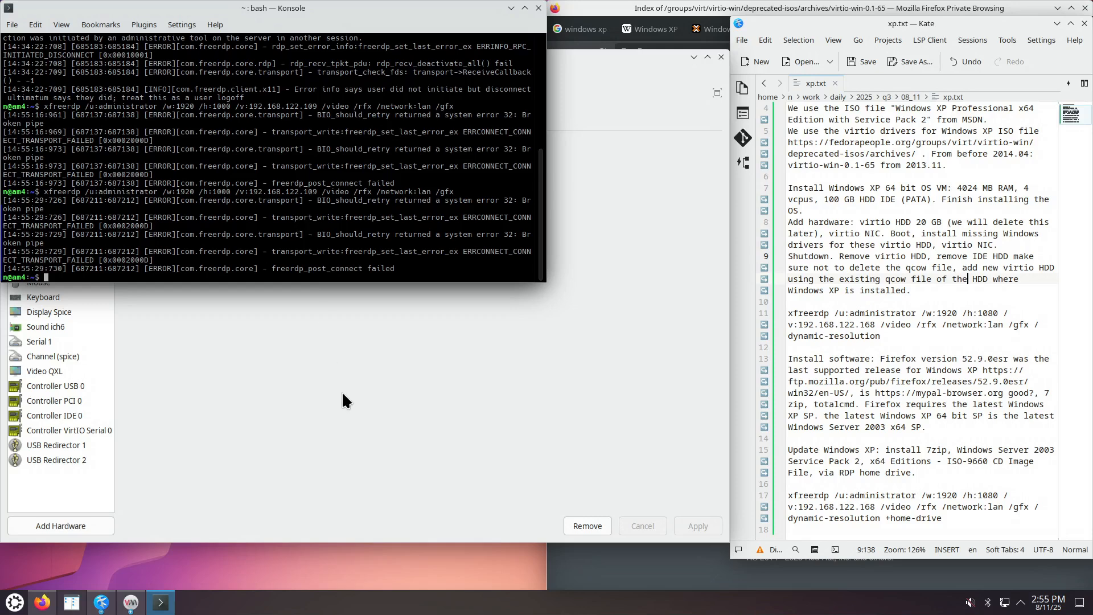
click(343, 394)
Log in as administrator on the XP console with the password and decline the error report.
click(14, 92)
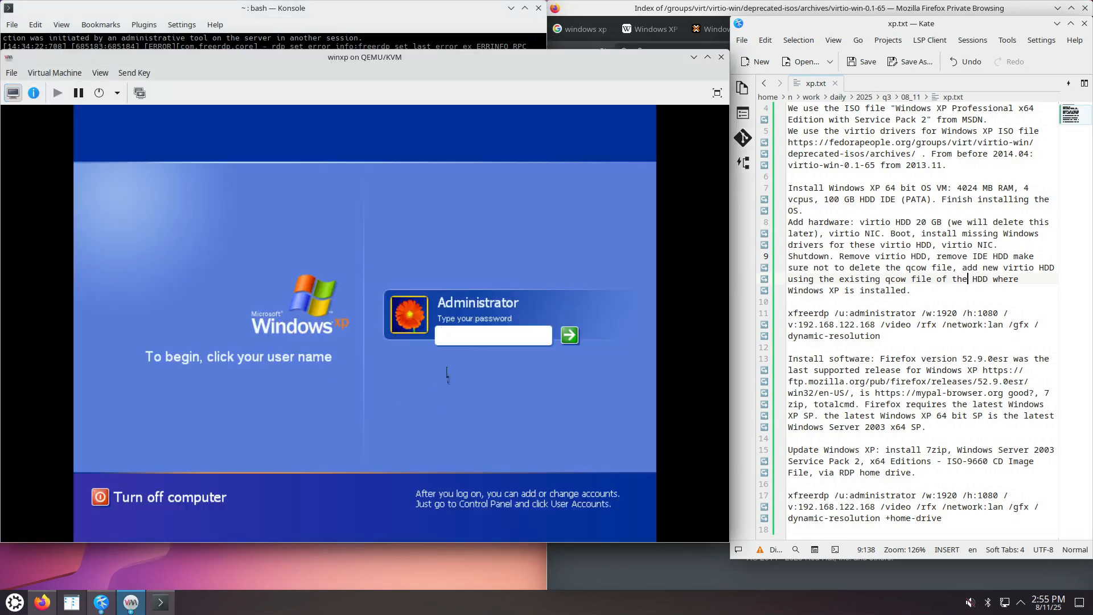
text(****)
key(Return)
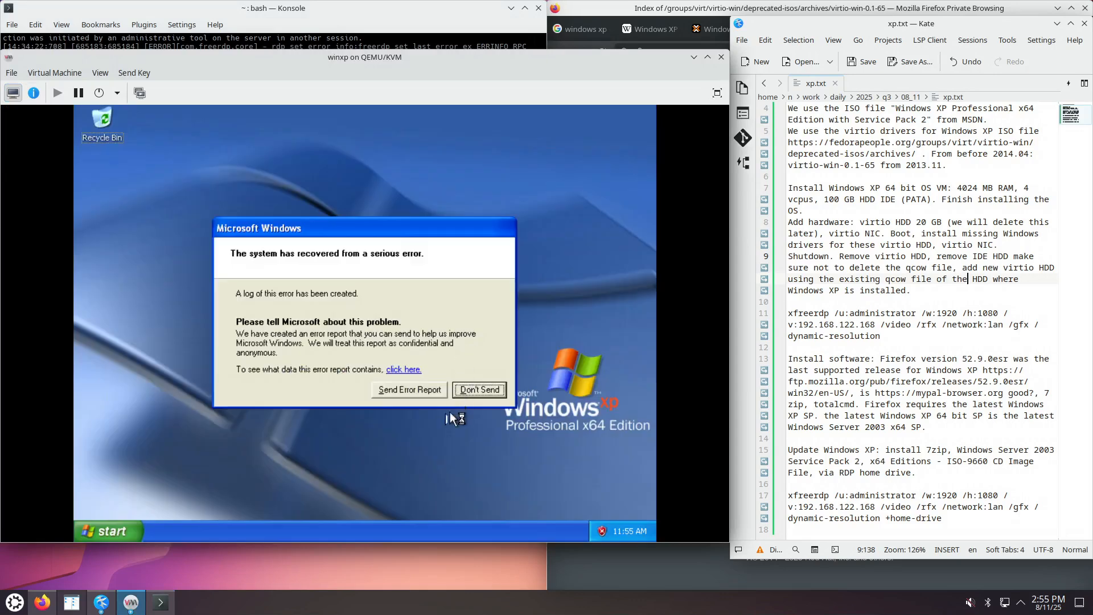
click(484, 393)
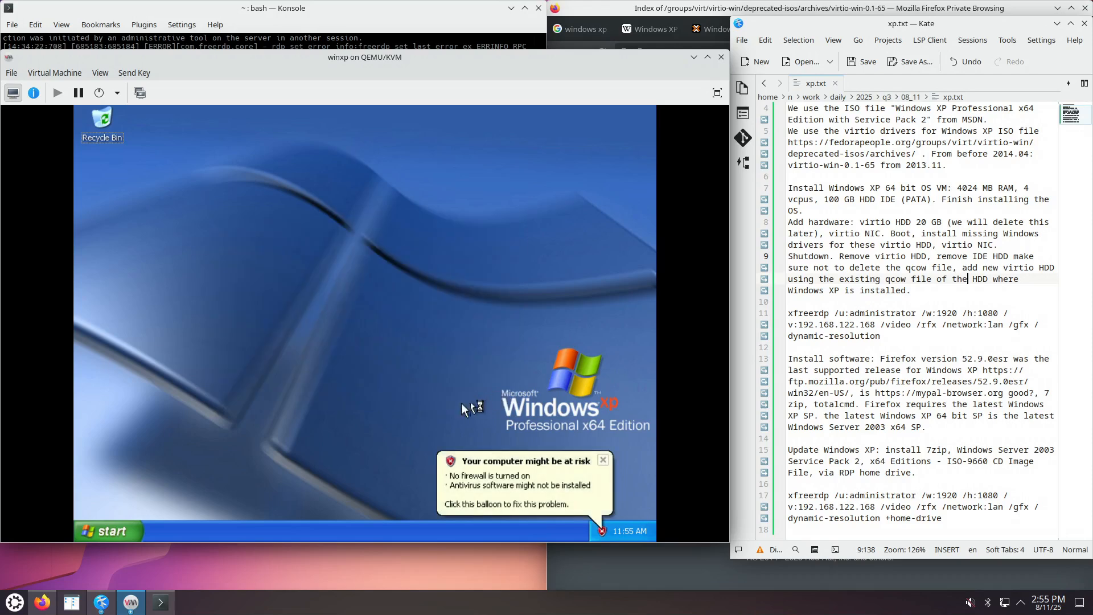
click(93, 530)
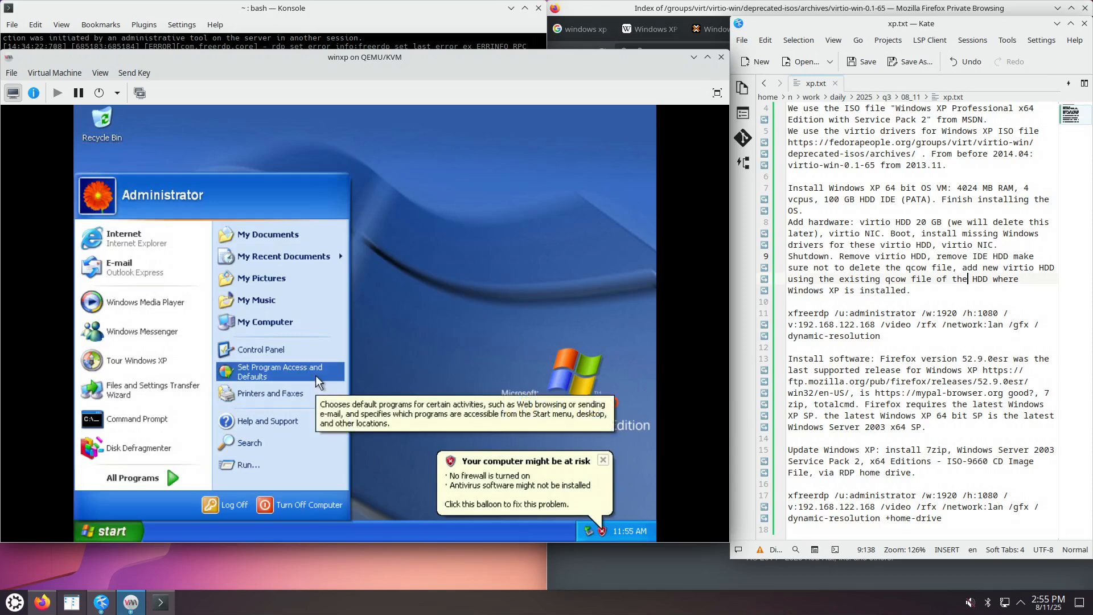
click(276, 354)
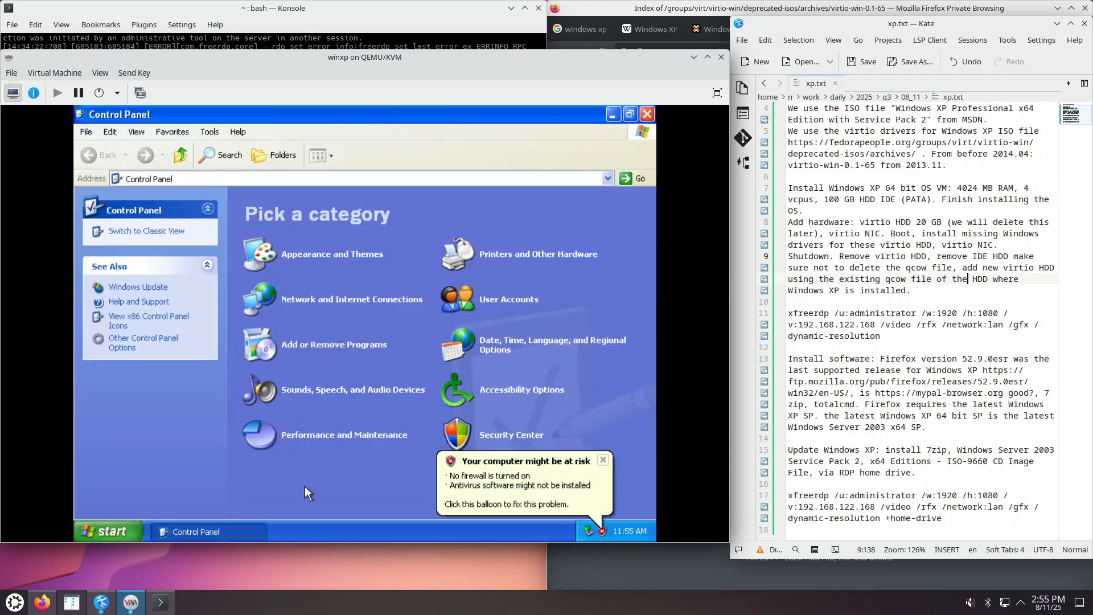
click(493, 439)
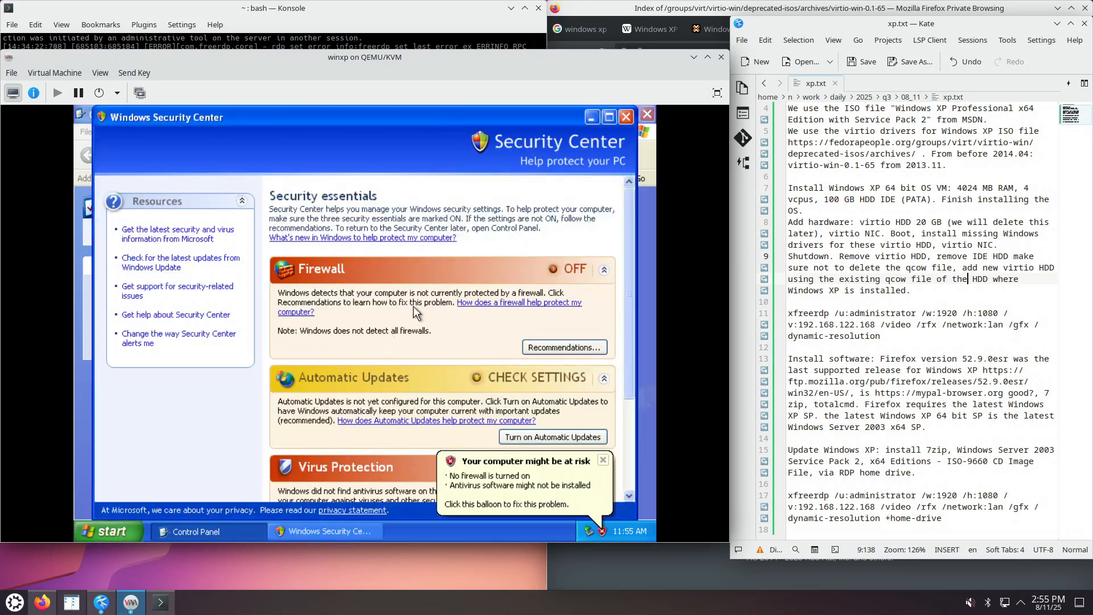
scroll(629, 380, down, 1)
scroll(630, 381, down, 4)
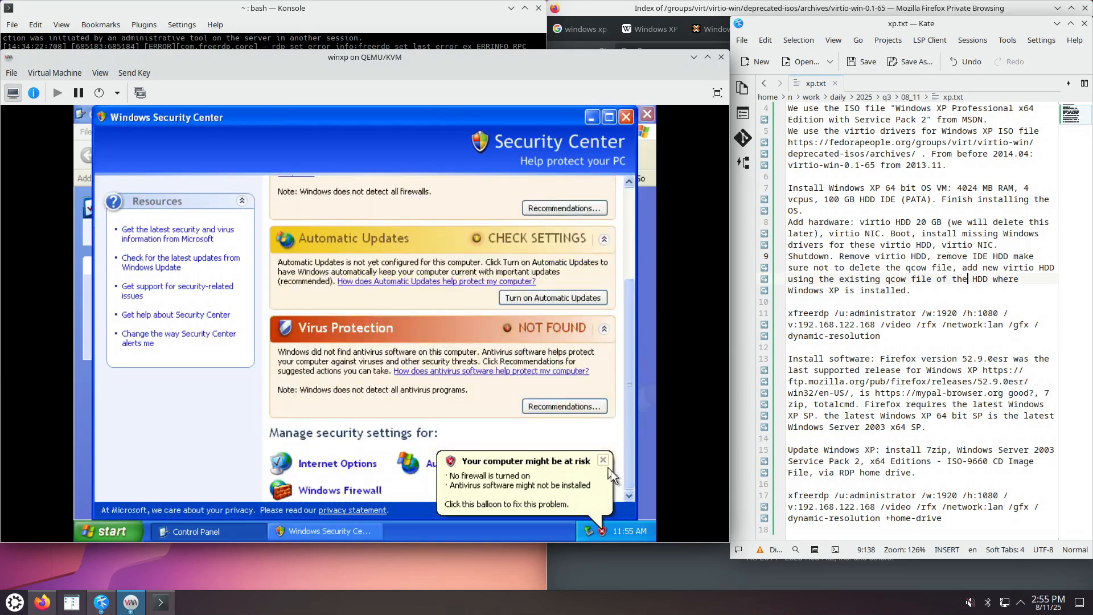
click(361, 491)
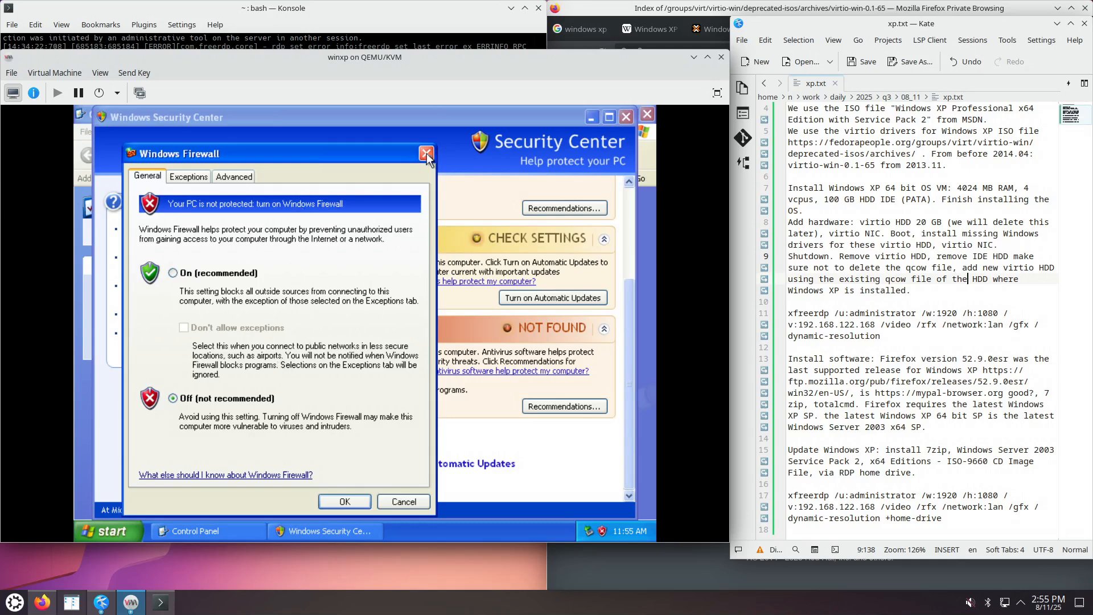
click(426, 154)
click(626, 117)
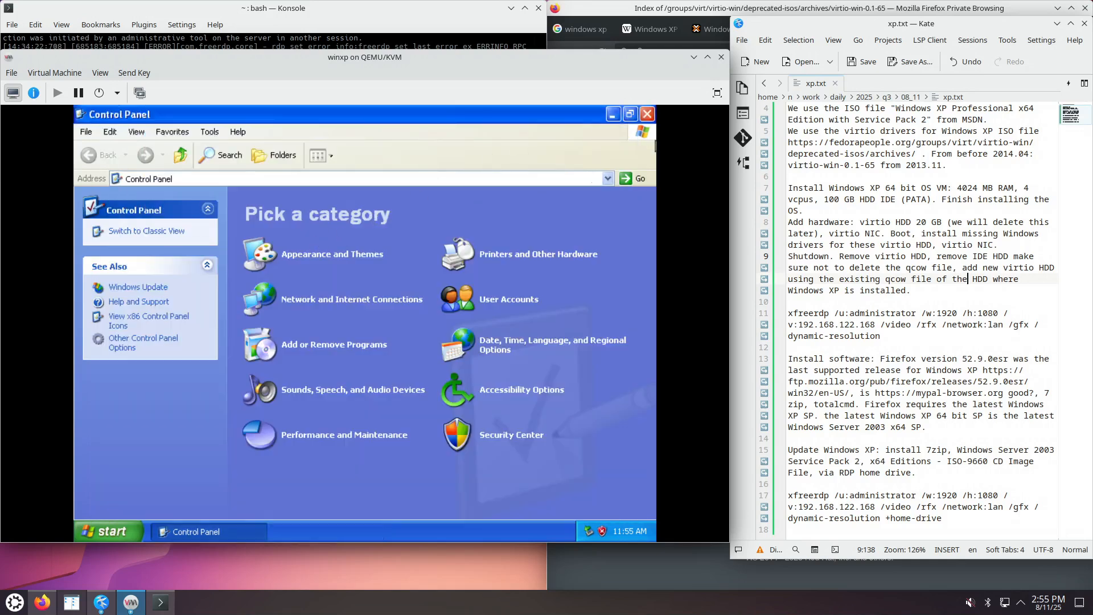
click(647, 113)
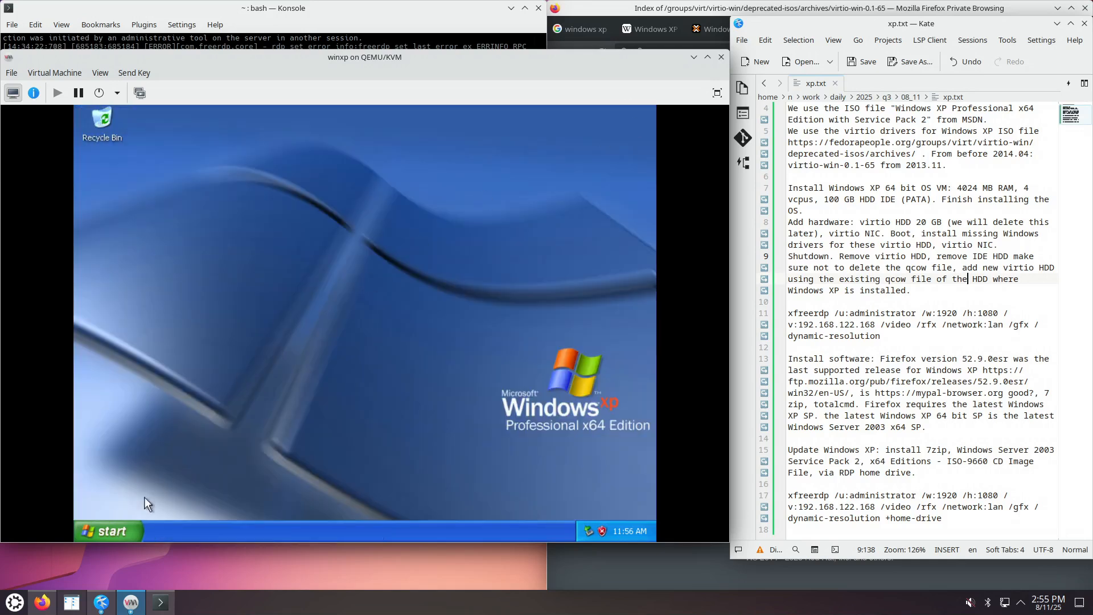
Check Remote Desktop Users on My Computer's Remote tab, then close both dialogs.
right_click(121, 526)
click(151, 464)
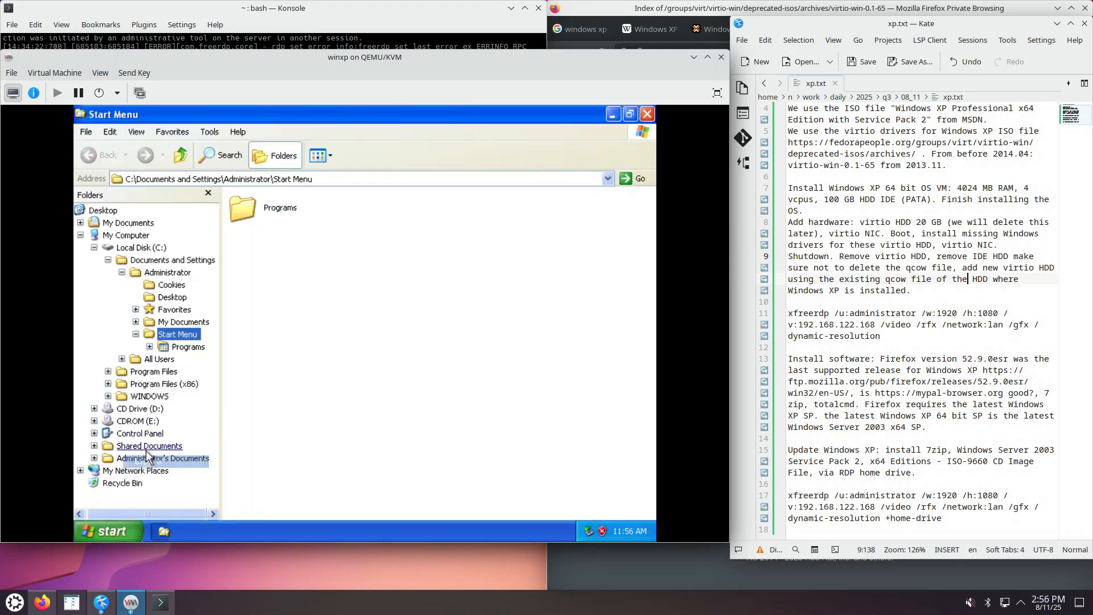
click(126, 237)
right_click(126, 237)
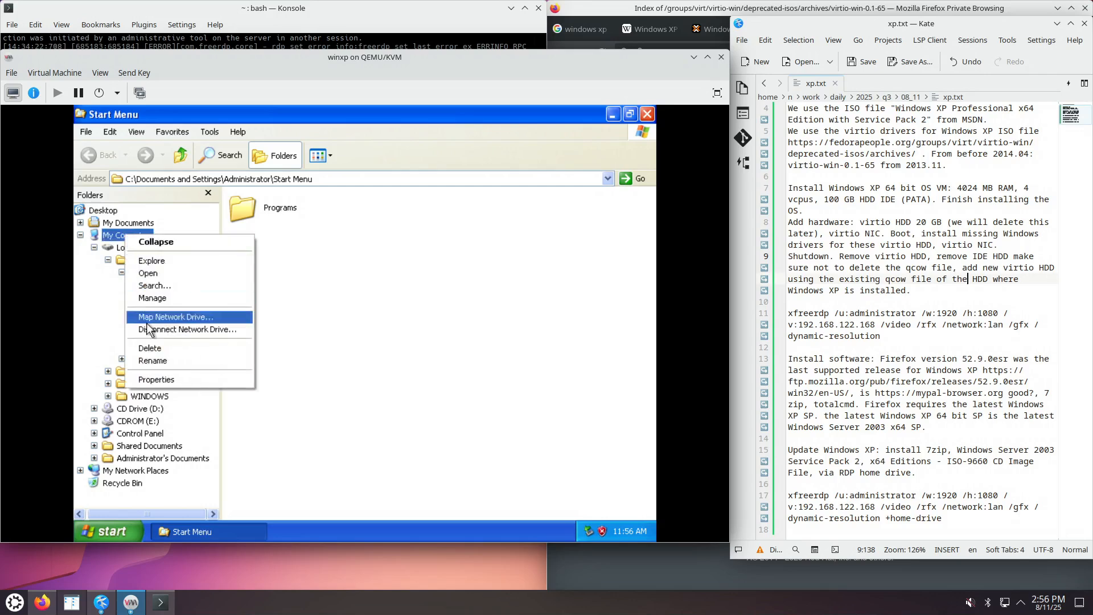
click(158, 378)
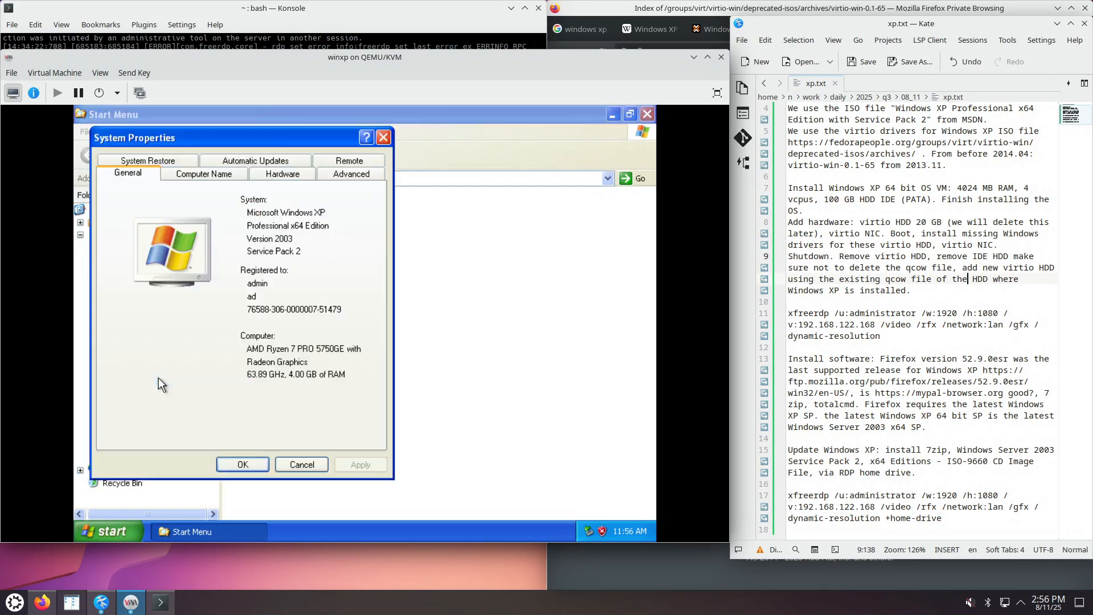
click(350, 161)
click(289, 373)
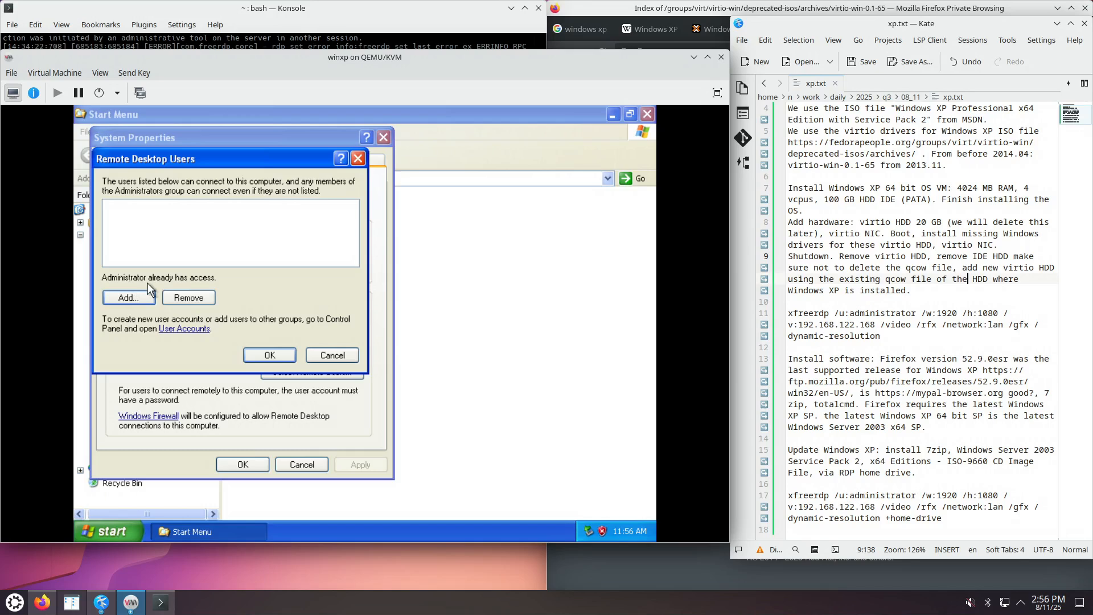
click(357, 159)
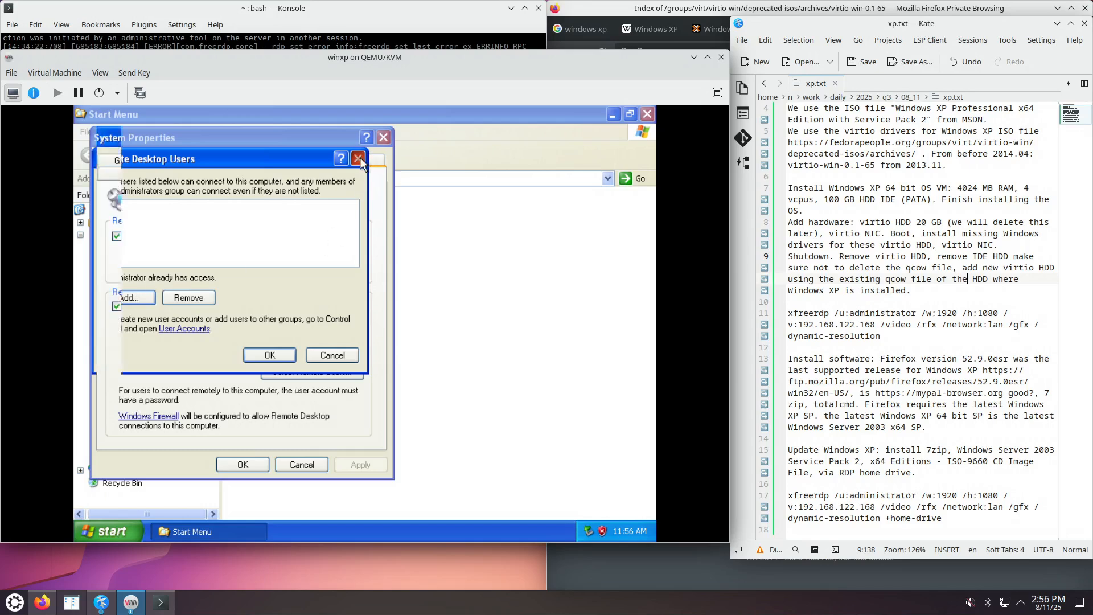
click(385, 137)
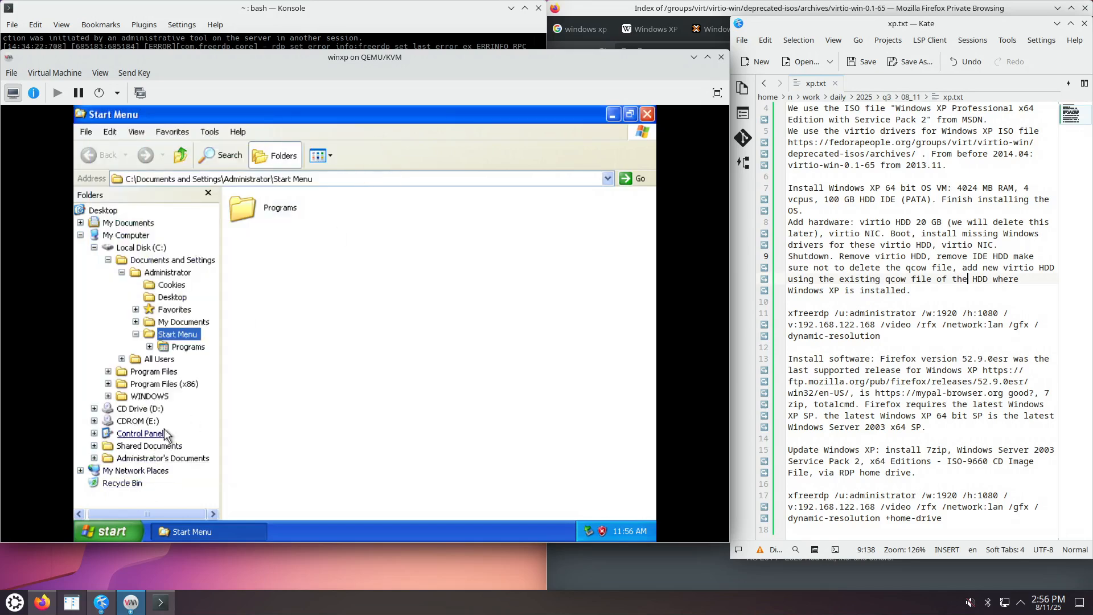
Rerun the xfreerdp command and log on as administrator with the account password.
click(226, 47)
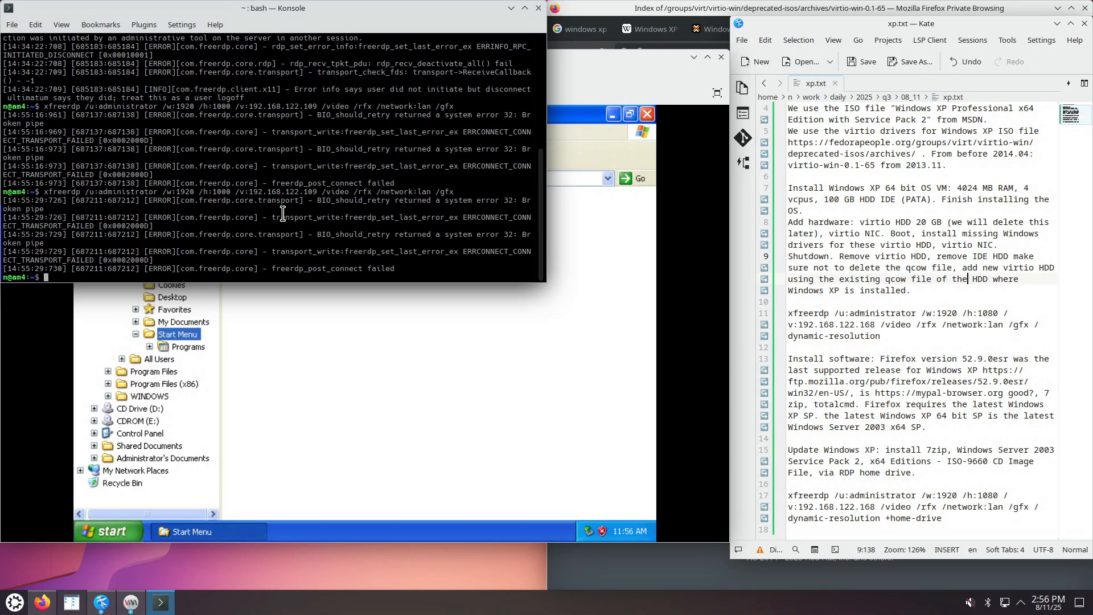
key(Up)
key(Return)
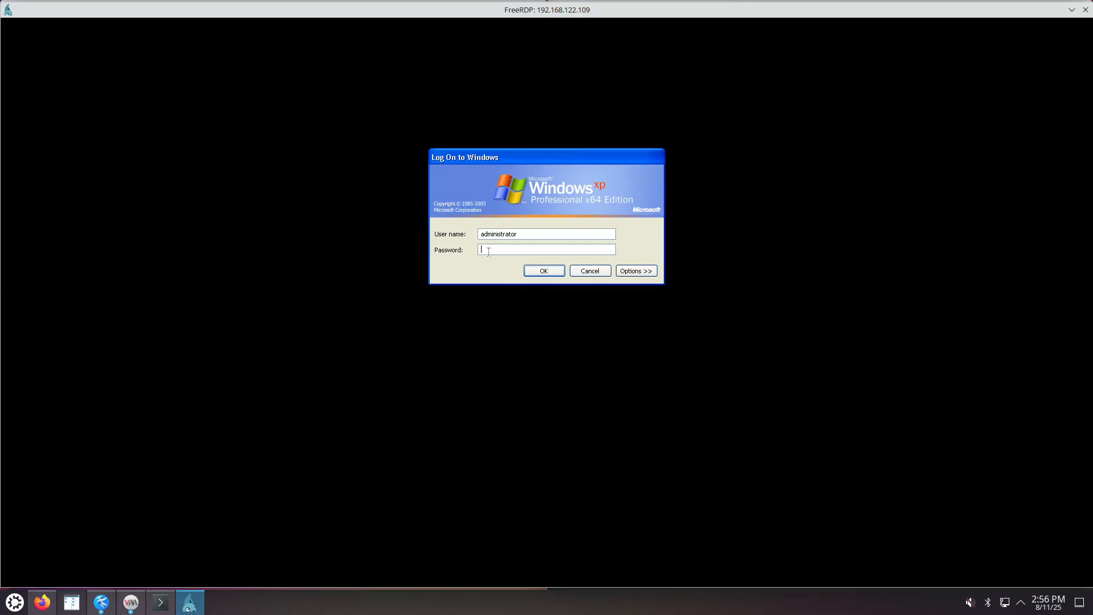
text(••••)
key(Return)
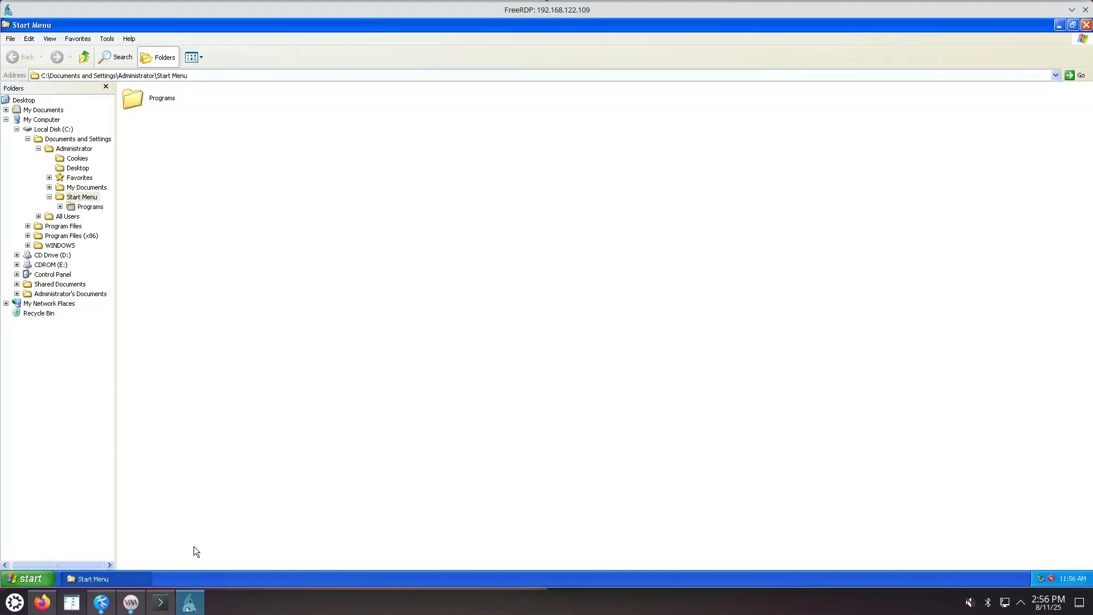
click(131, 603)
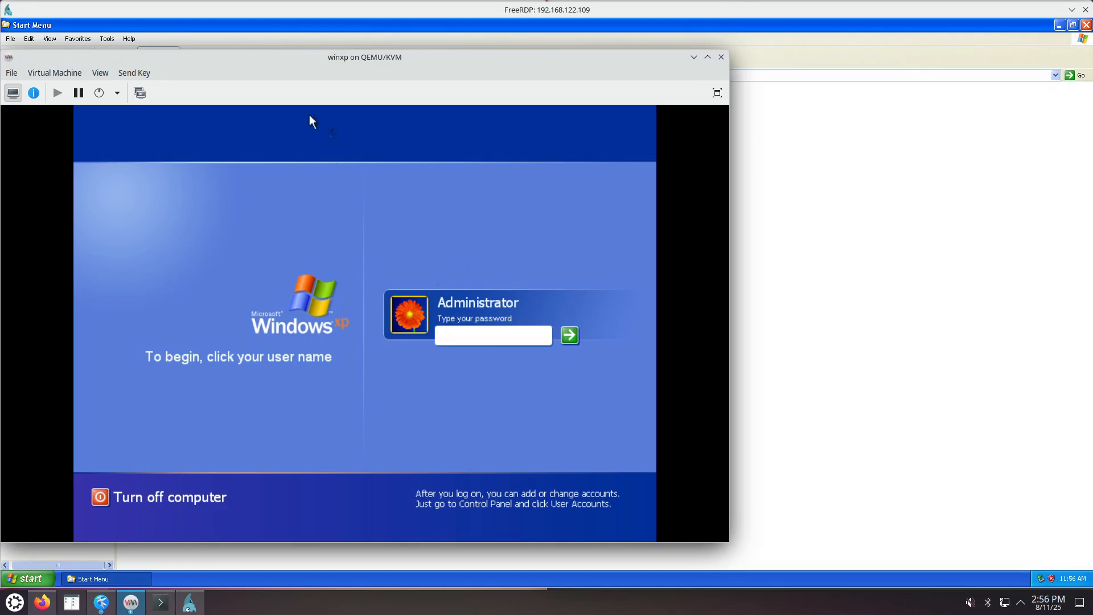
Glance through the Send Key and View menus, then minimize the winxp on QEMU/KVM window.
click(55, 72)
click(98, 73)
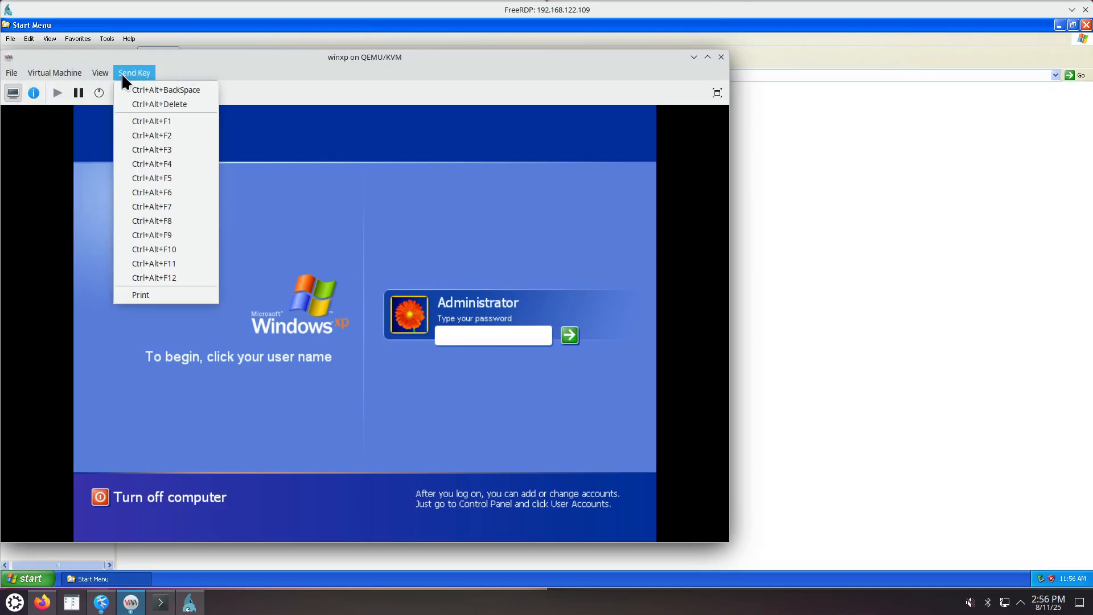
mouse_move(140, 184)
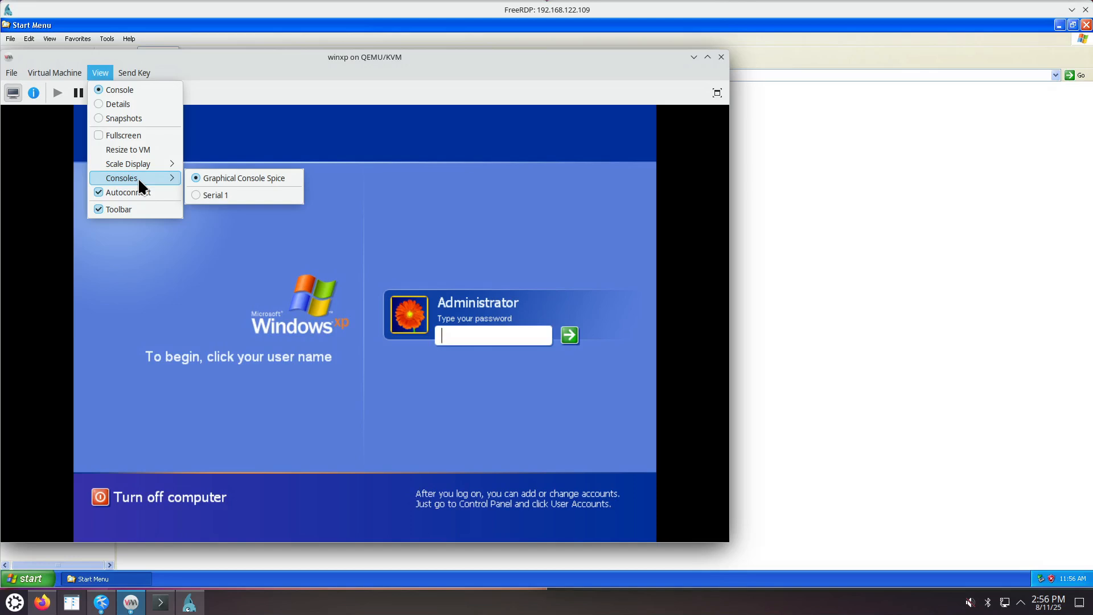
click(273, 80)
click(695, 57)
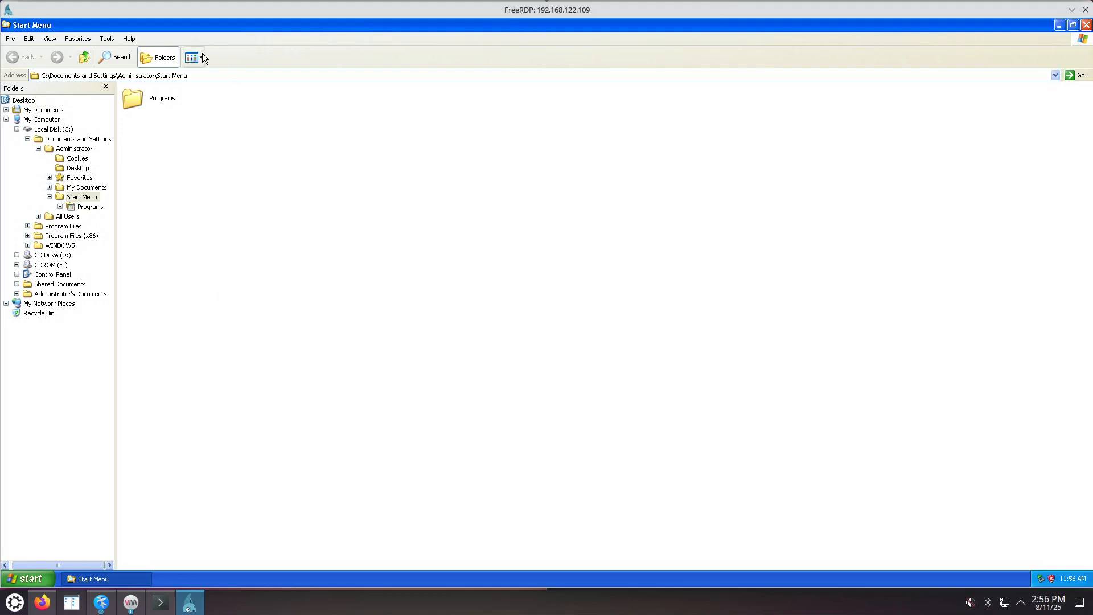
Restore the maximized Start Menu folder window, then drag its corner to enlarge it.
double_click(333, 27)
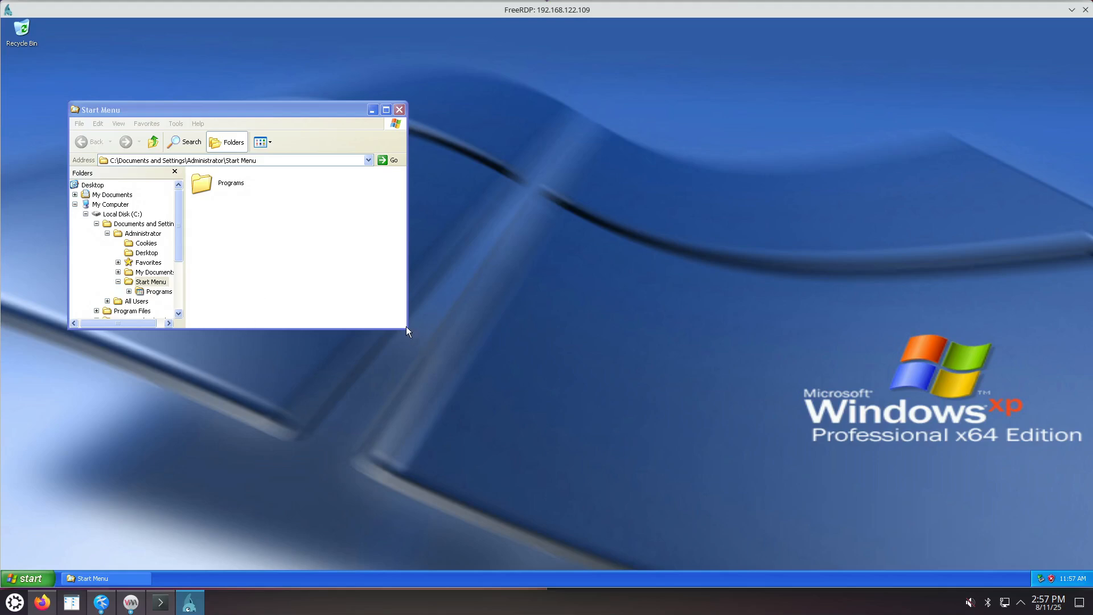
drag(406, 329, 482, 432)
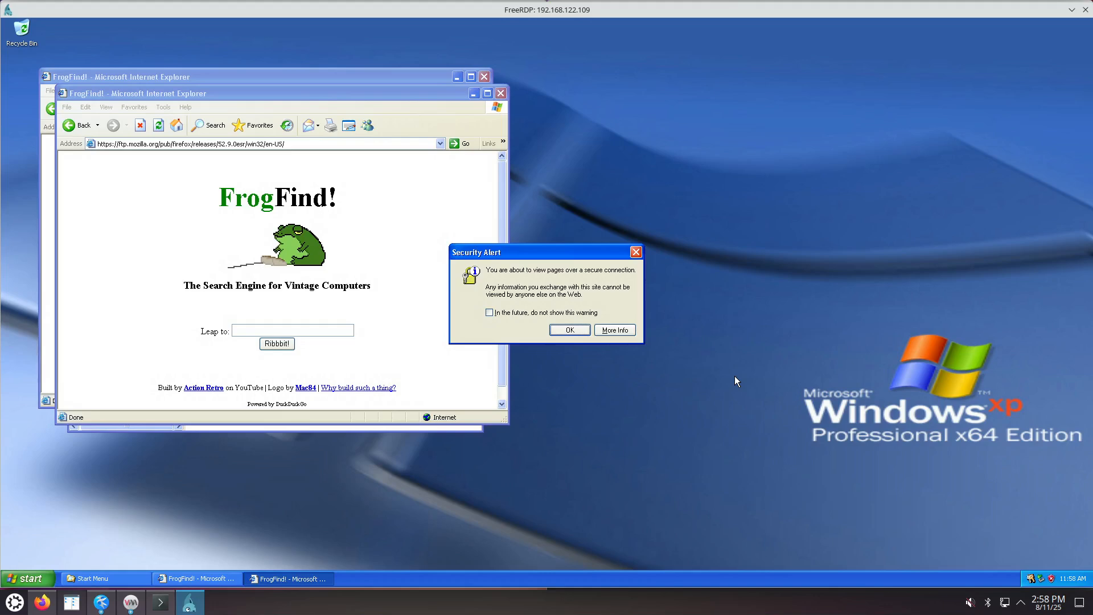
Accept the security alert with 'do not show this warning' checked and reload the Firefox release address.
click(536, 315)
click(569, 331)
click(303, 140)
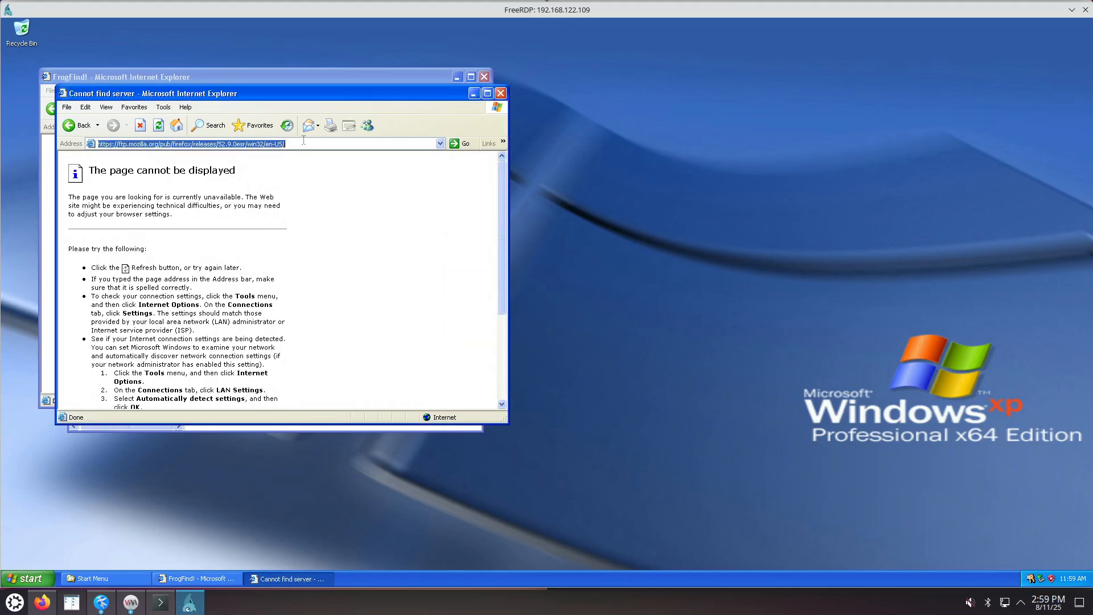
click(304, 141)
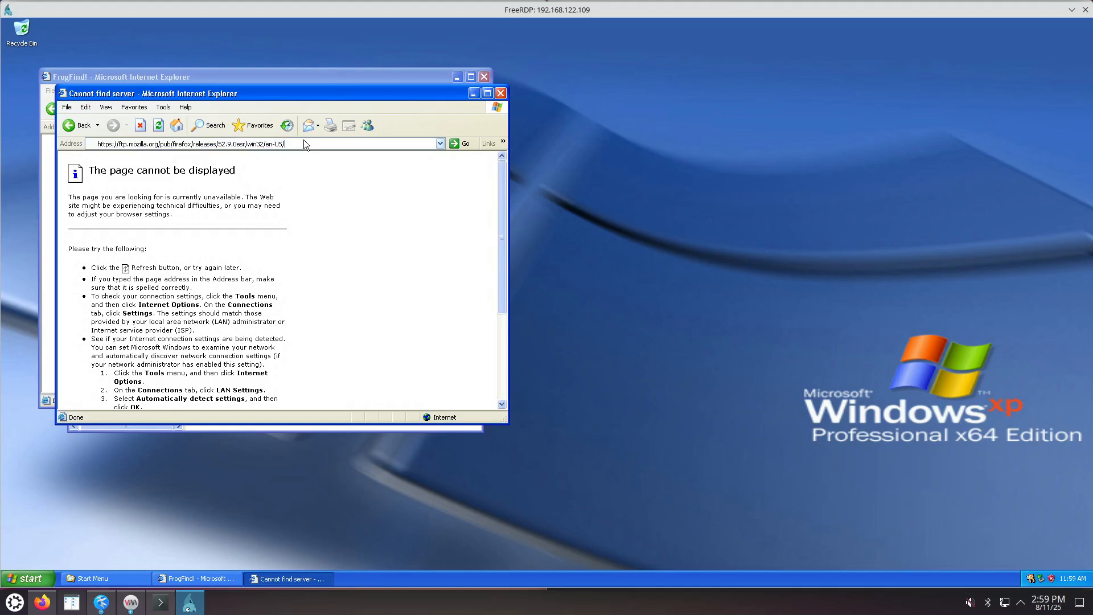
key(Return)
Move the error page aside and load the address over http instead of https.
drag(295, 95, 502, 147)
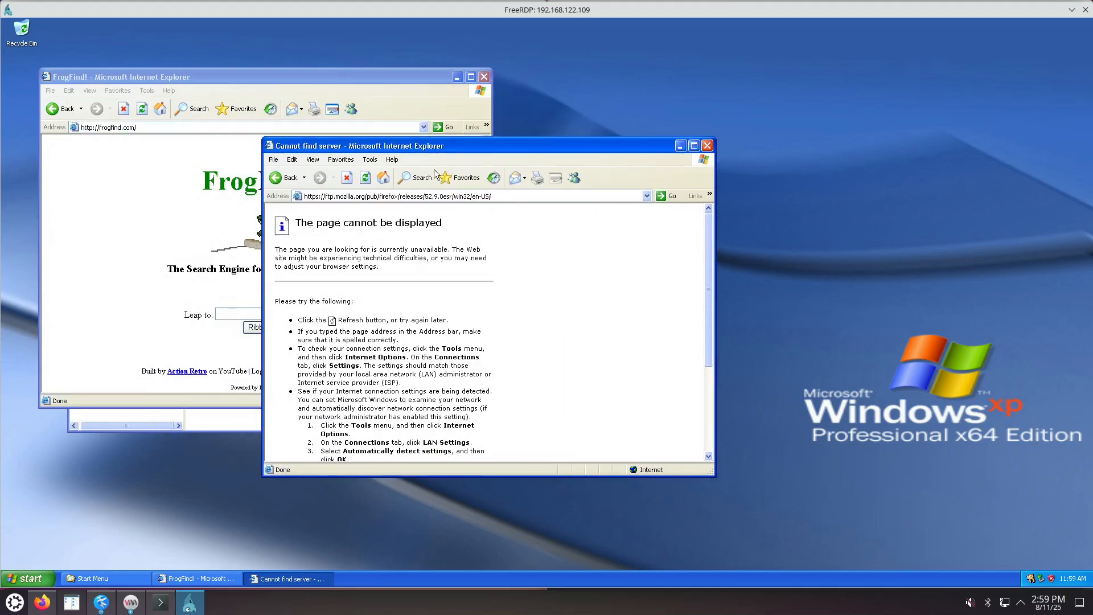
click(320, 197)
double_click(320, 197)
click(318, 197)
key(BackSpace)
key(Return)
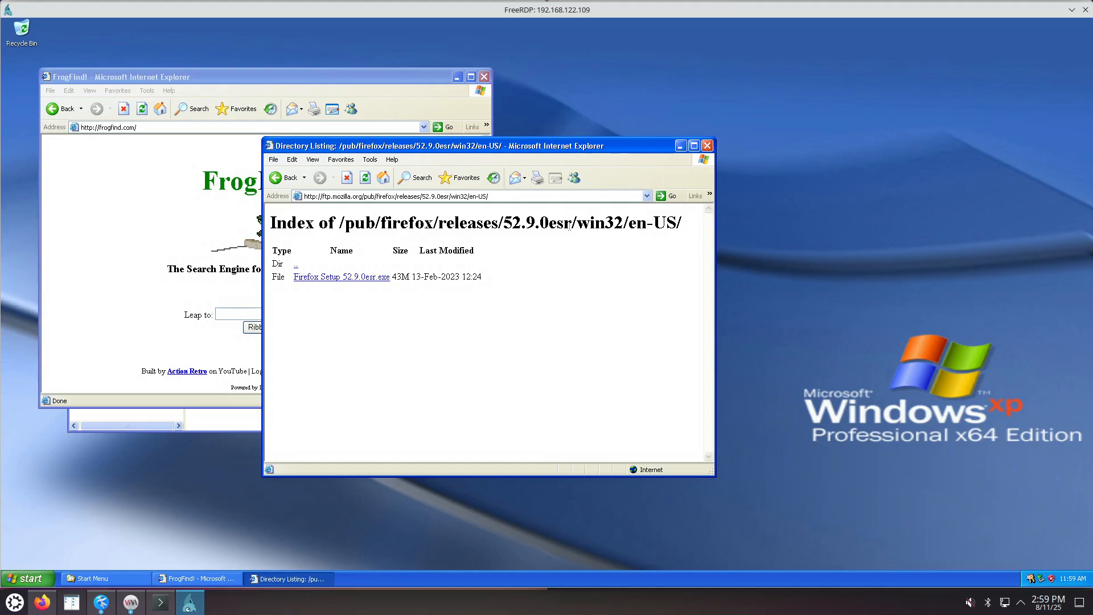
Download Firefox Setup 52.9.0esr.exe with Run chosen, and move the progress window aside.
click(317, 196)
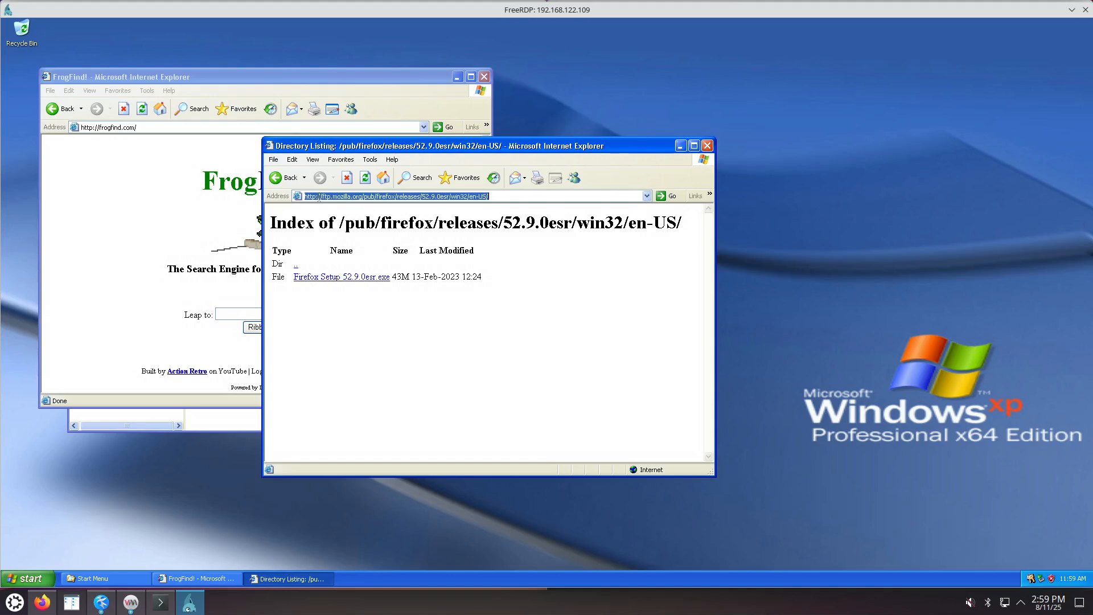
click(359, 277)
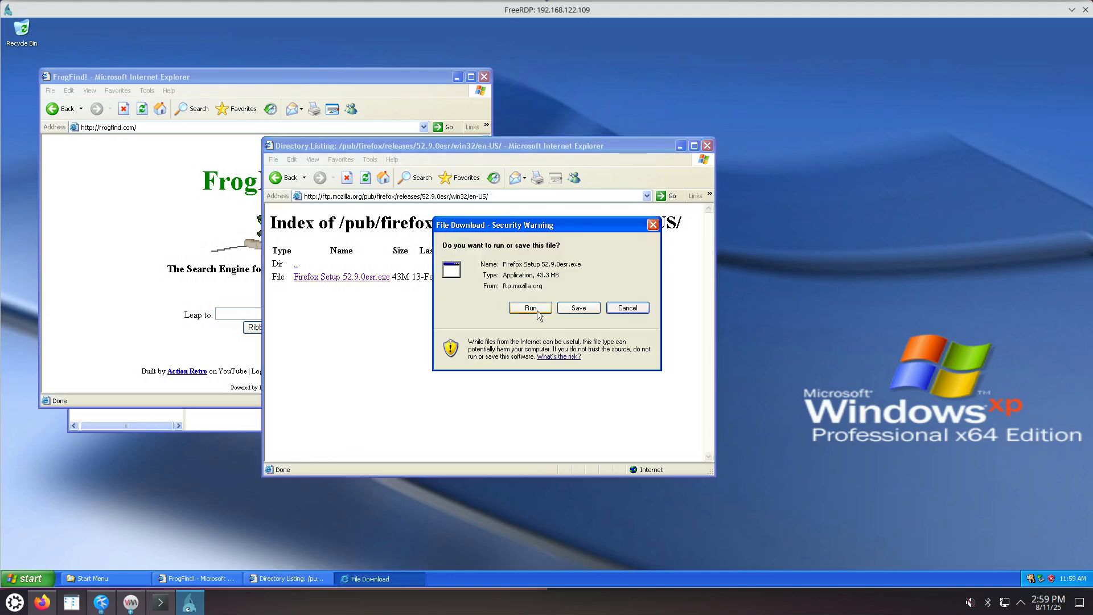
click(533, 309)
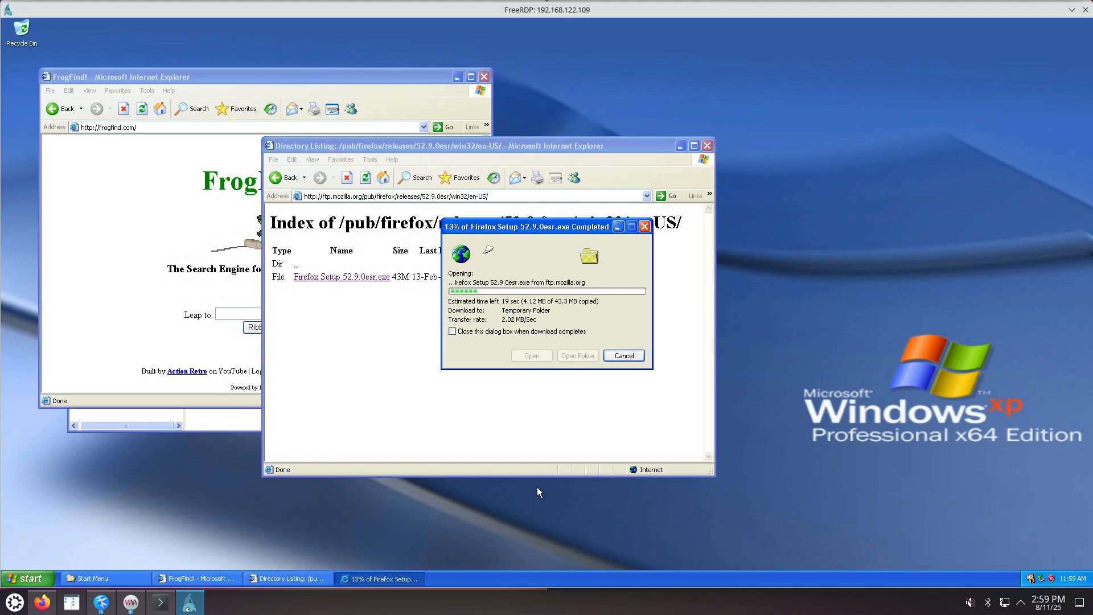
drag(540, 223, 482, 382)
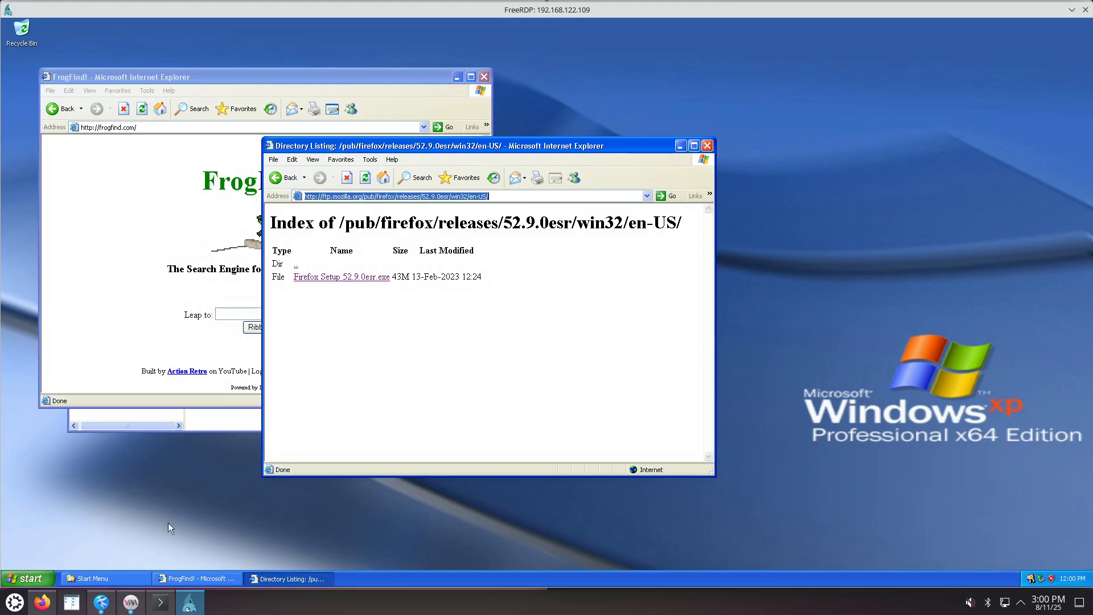
Browse All Programs in the Start menu, move FrogFind right, and return to the directory listing.
click(26, 578)
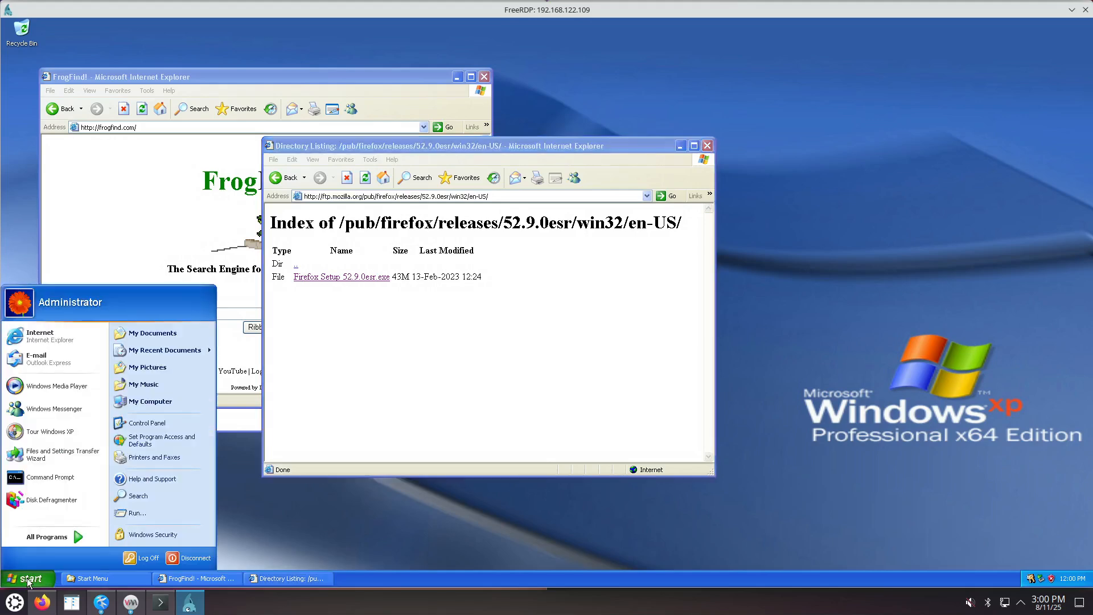
click(70, 536)
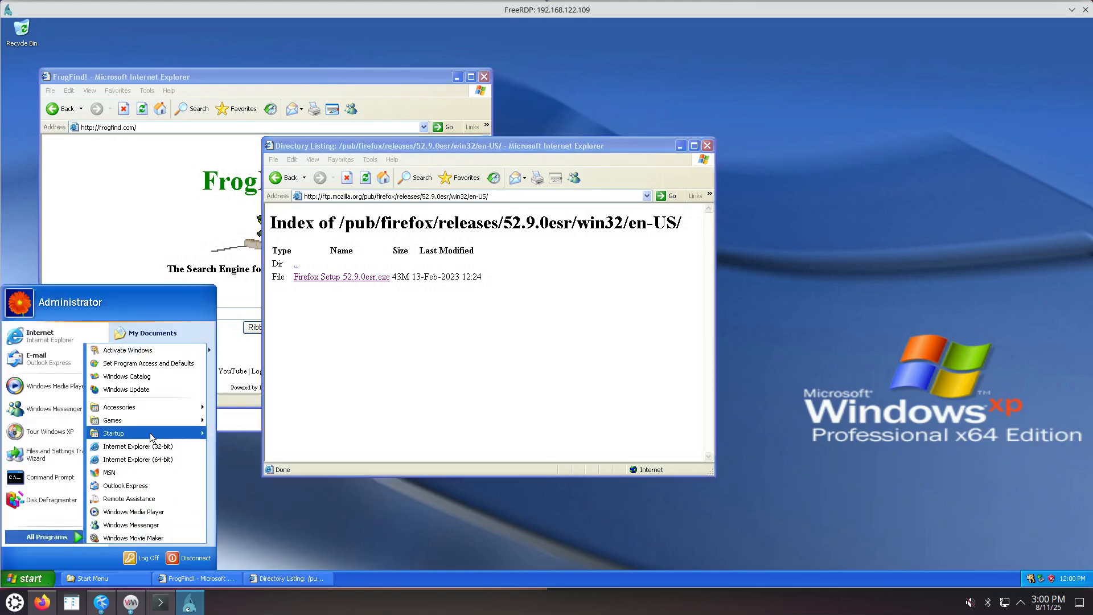
mouse_move(149, 433)
click(351, 423)
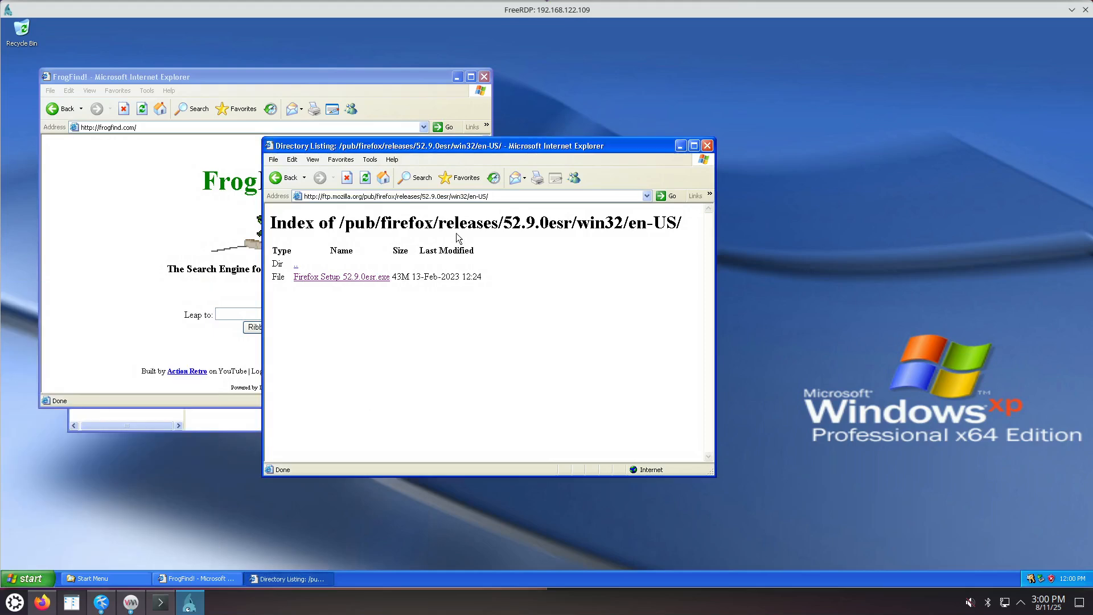
drag(397, 77, 736, 71)
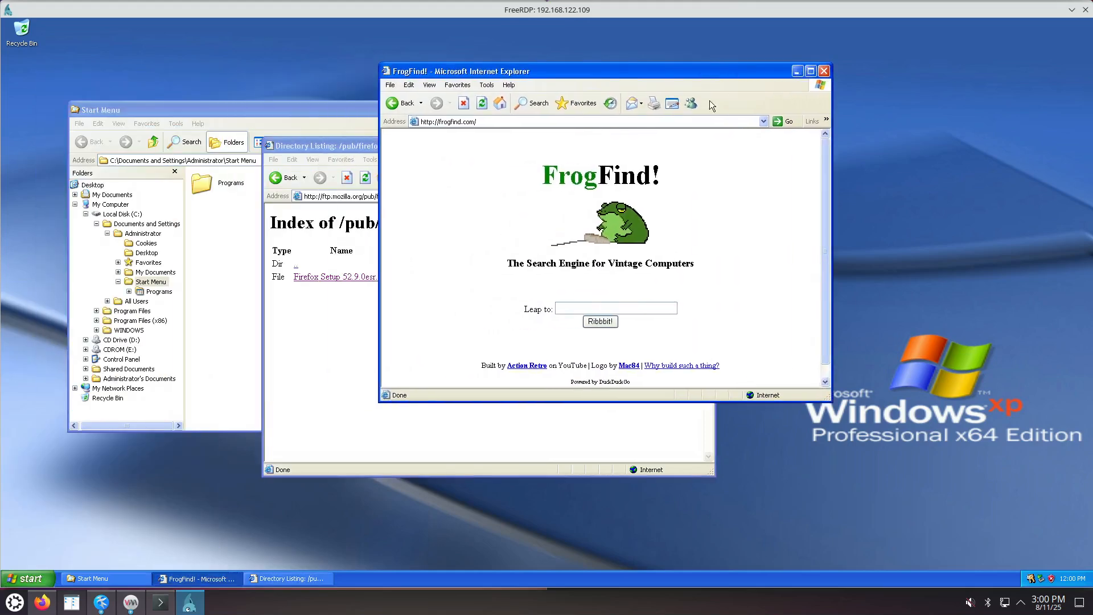
click(331, 357)
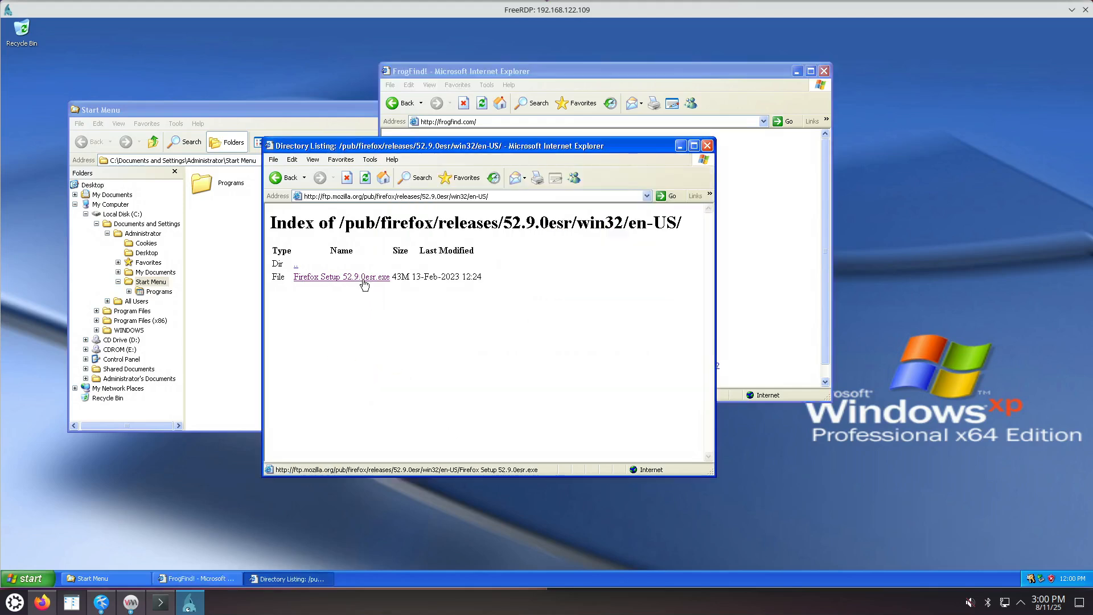
Save Firefox Setup 52.9.0esr.exe to the Desktop and dismiss the Download complete notice.
click(364, 283)
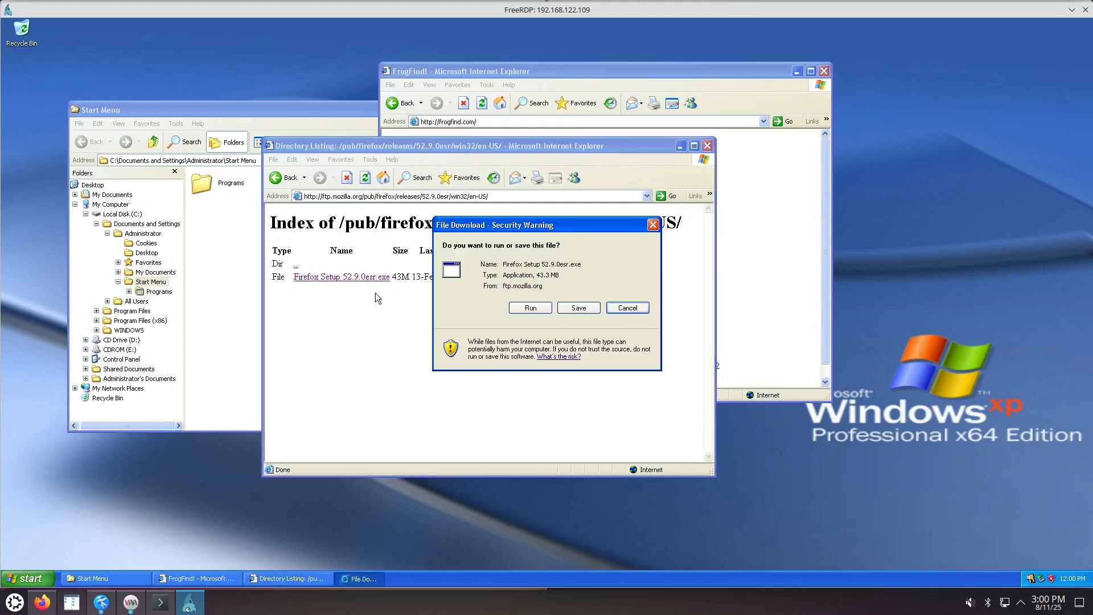
click(591, 311)
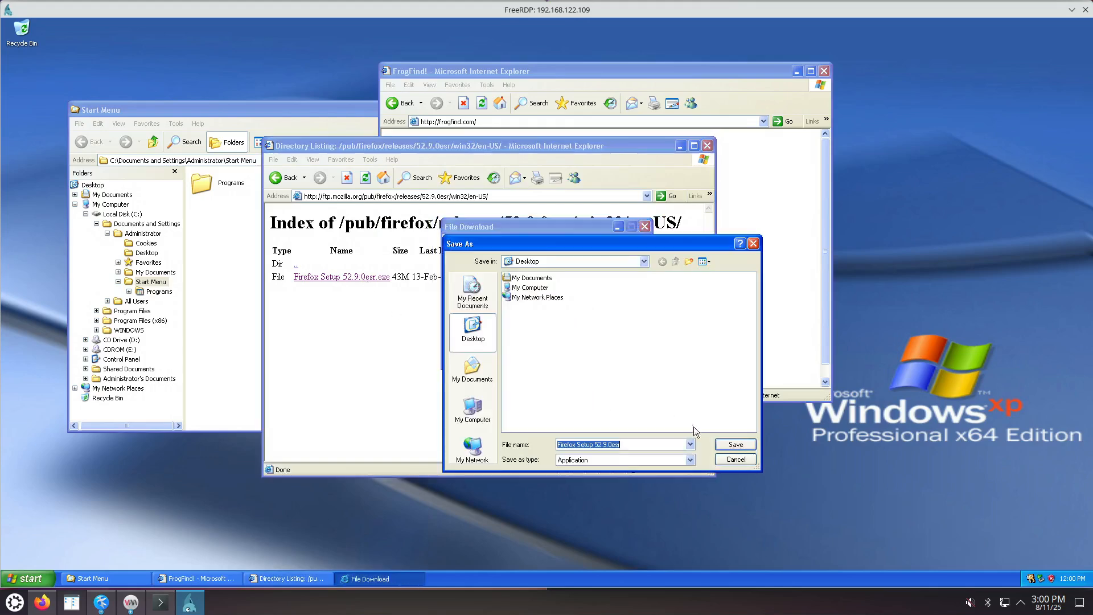
click(736, 445)
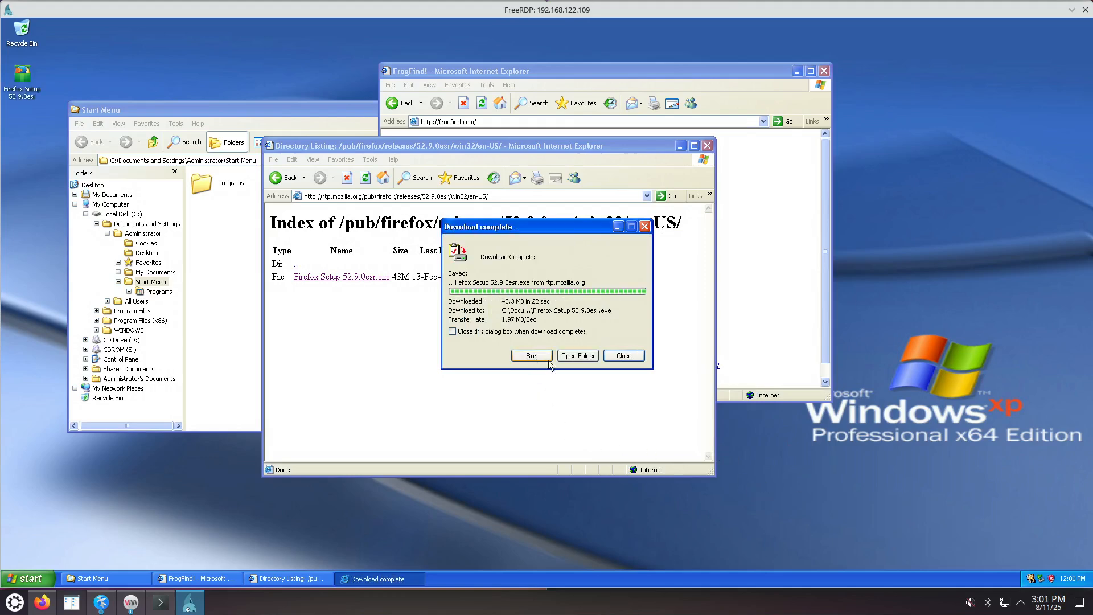
click(621, 355)
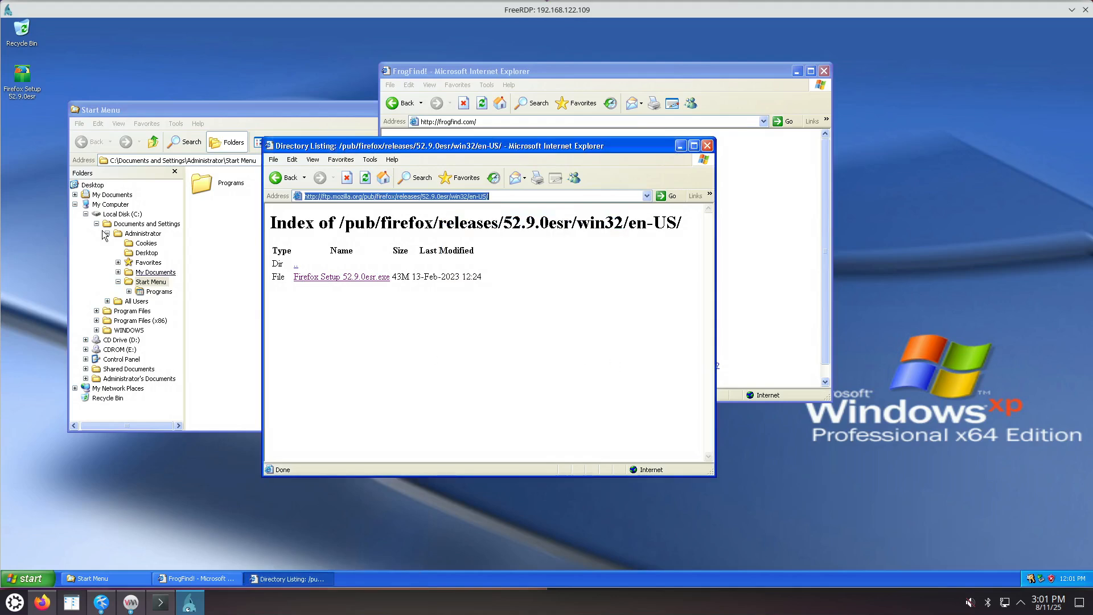
Minimize the listing, FrogFind and Start Menu windows, then open Firefox Setup from its desktop icon.
double_click(25, 96)
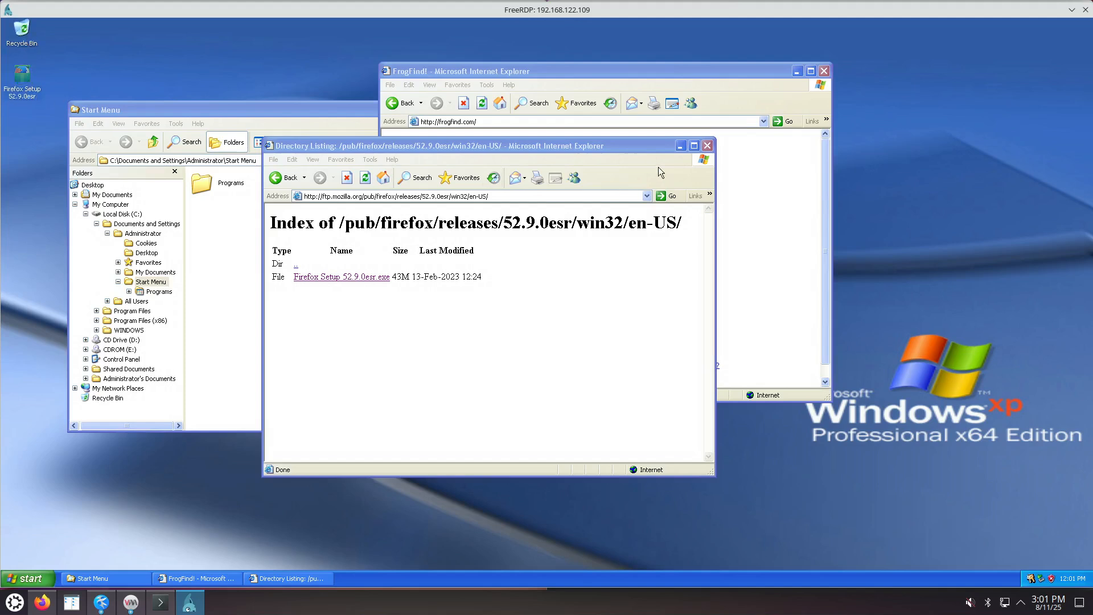
click(681, 146)
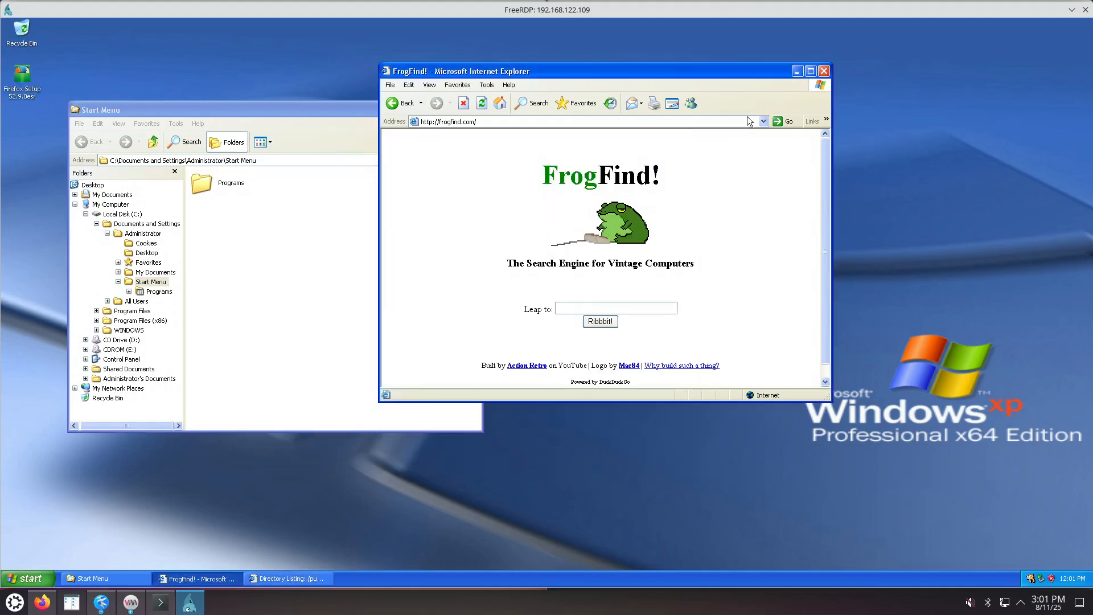
click(797, 71)
click(448, 110)
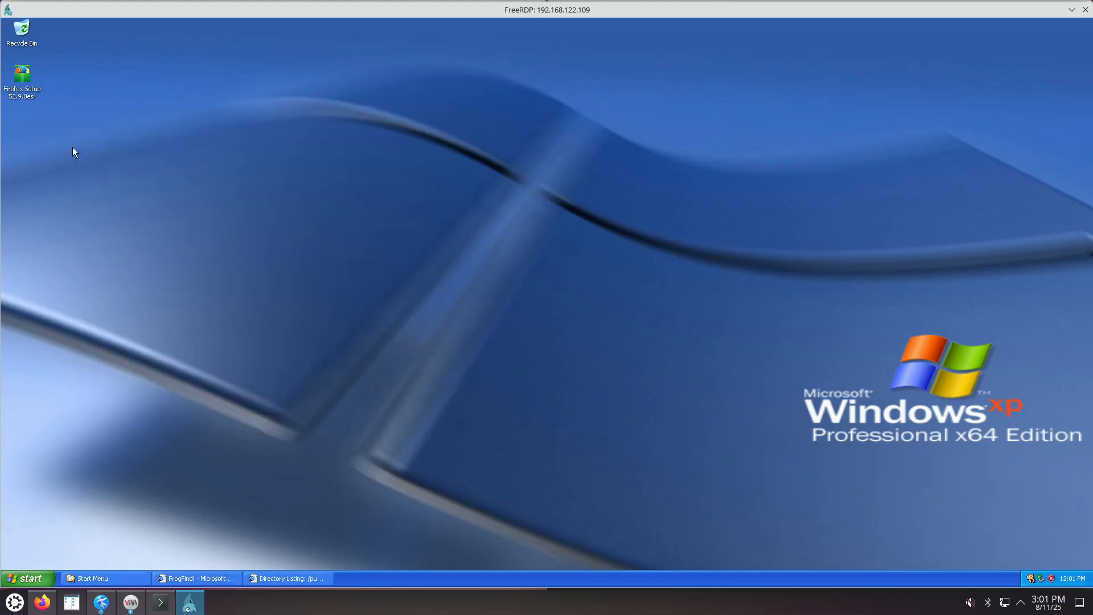
right_click(25, 94)
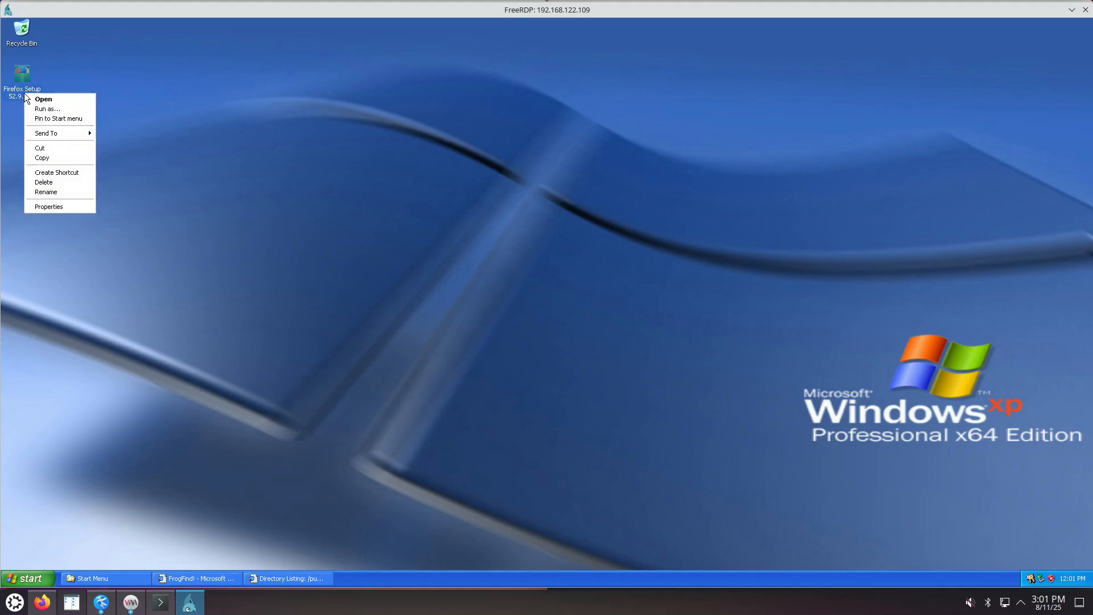
click(39, 99)
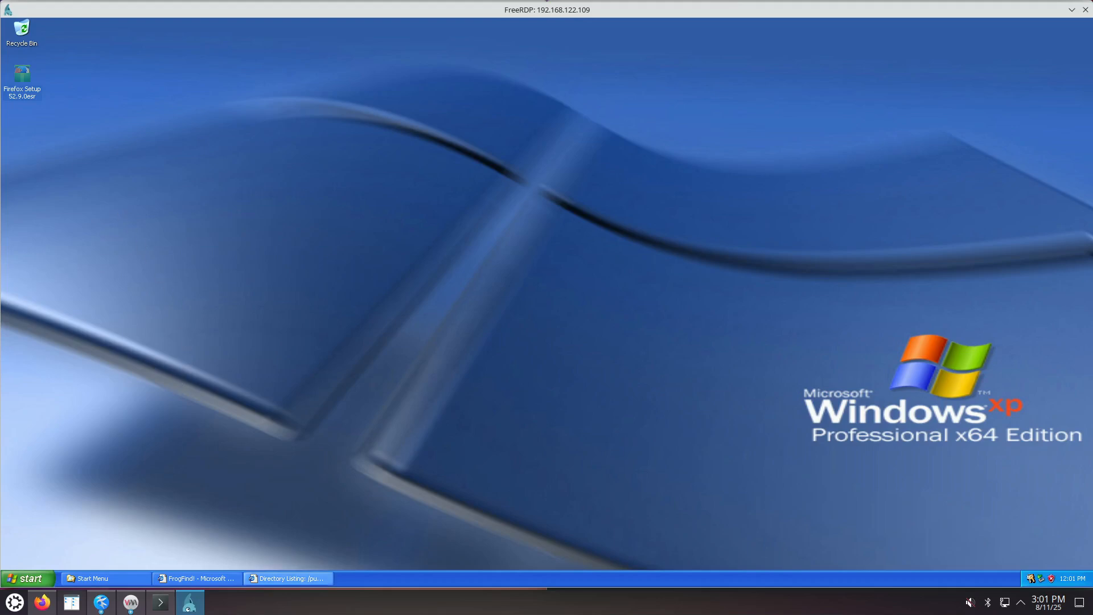
Allow the unverified Firefox installer to Run and move the directory listing to the upper right.
click(294, 581)
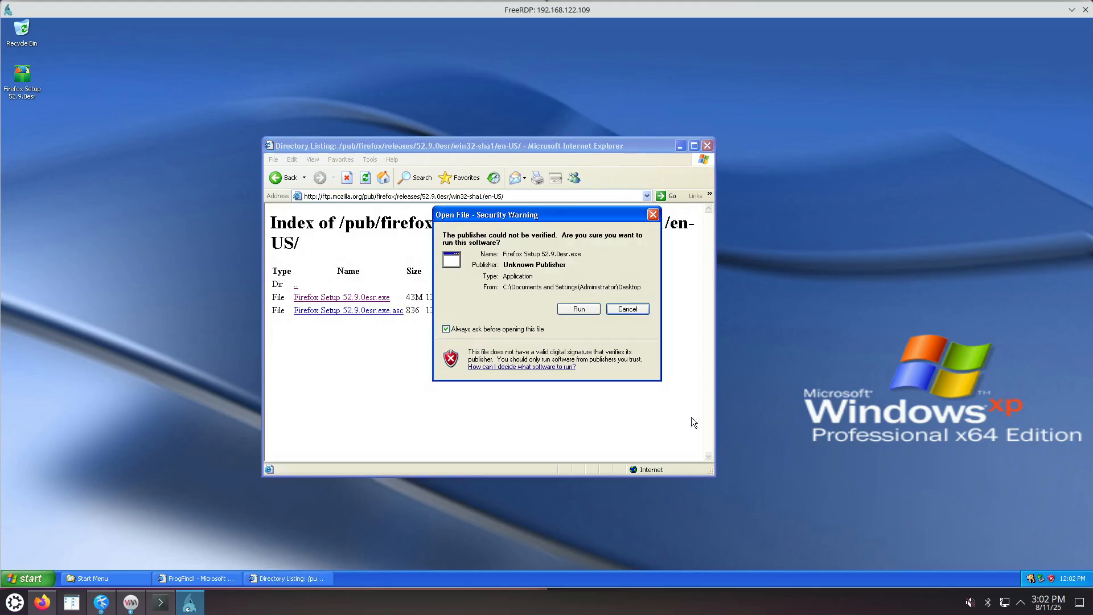
click(583, 308)
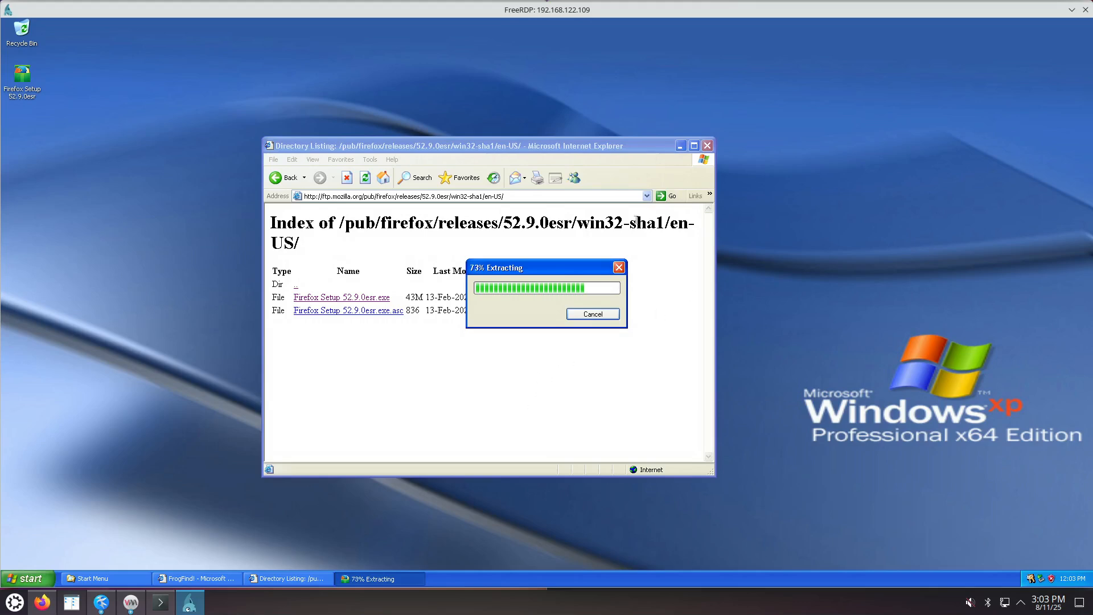
drag(630, 222, 666, 223)
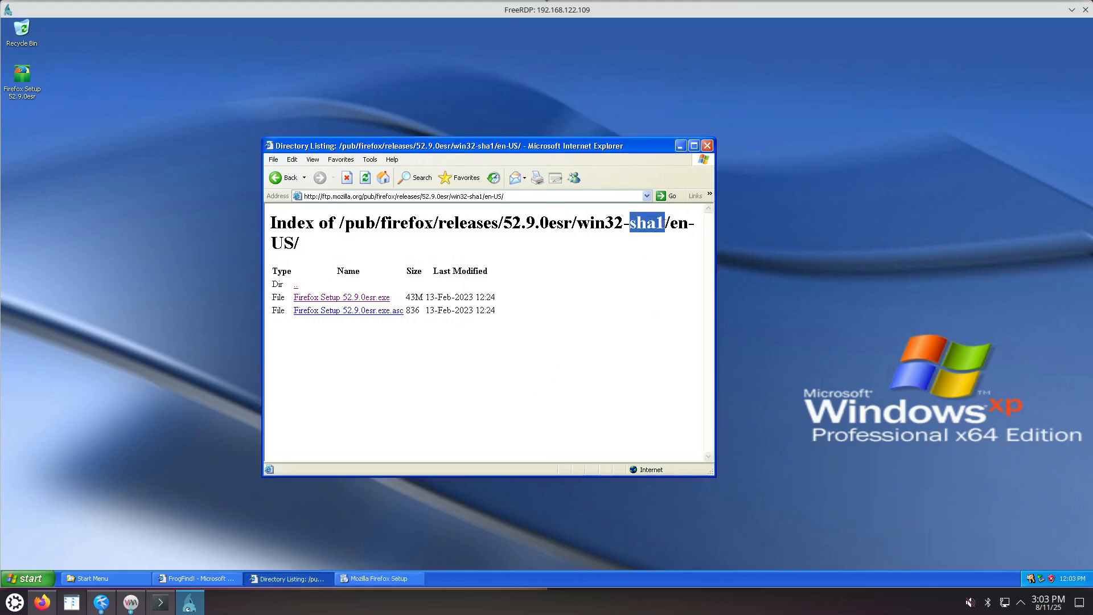
drag(634, 145, 1000, 63)
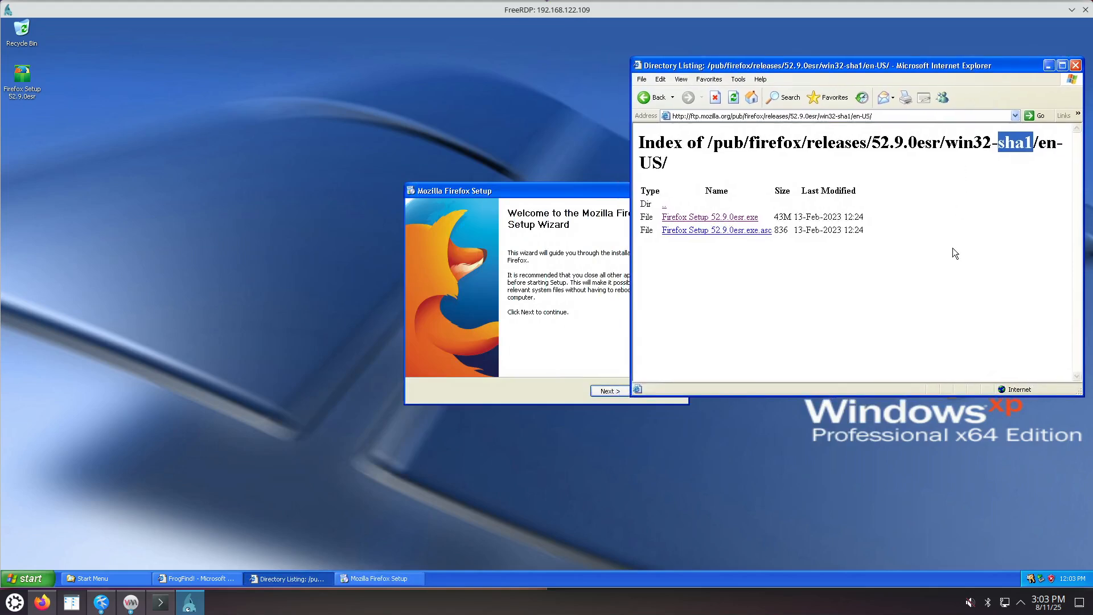
right_click(28, 98)
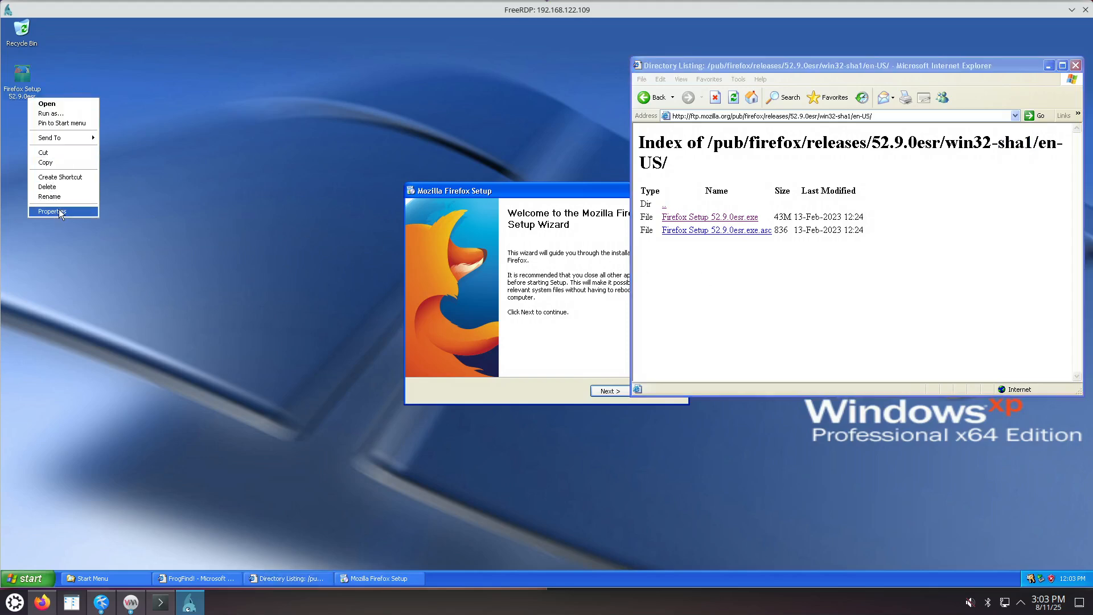
Open the Mozilla Corporation signer certificate from Firefox Setup's Properties > Digital Signatures.
click(57, 212)
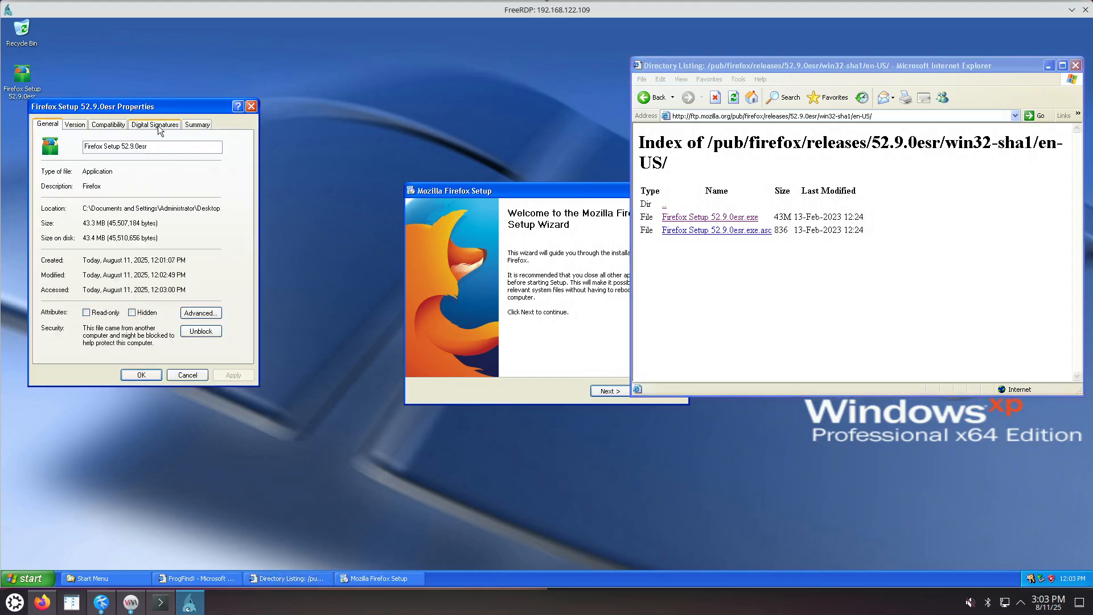
click(158, 124)
double_click(125, 167)
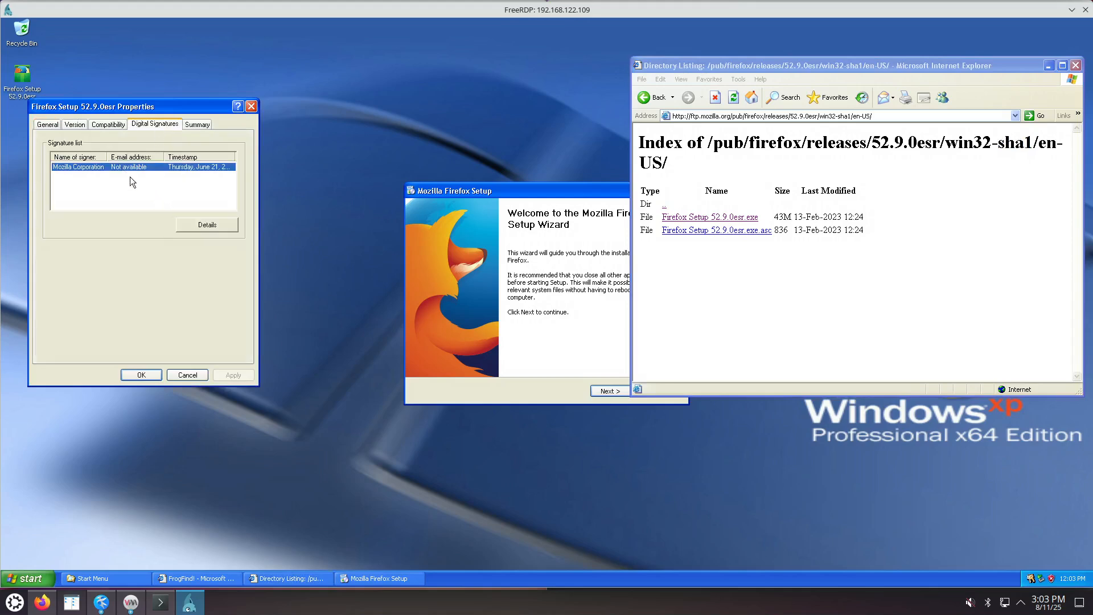
click(219, 287)
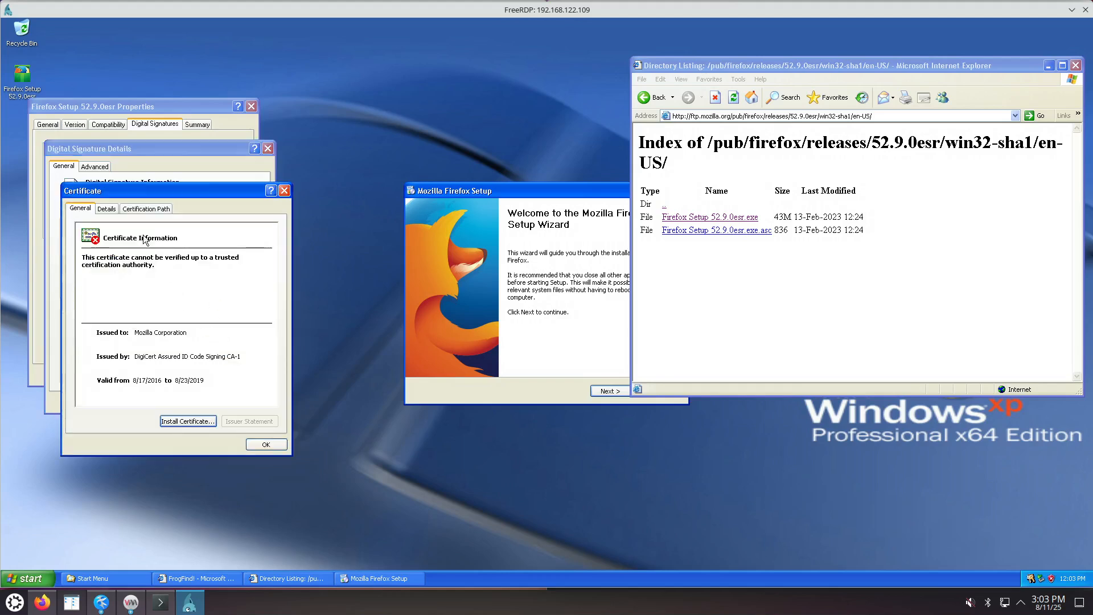
Check the certification path, including the DigiCert root, and detail fields, then close all dialogs.
click(145, 209)
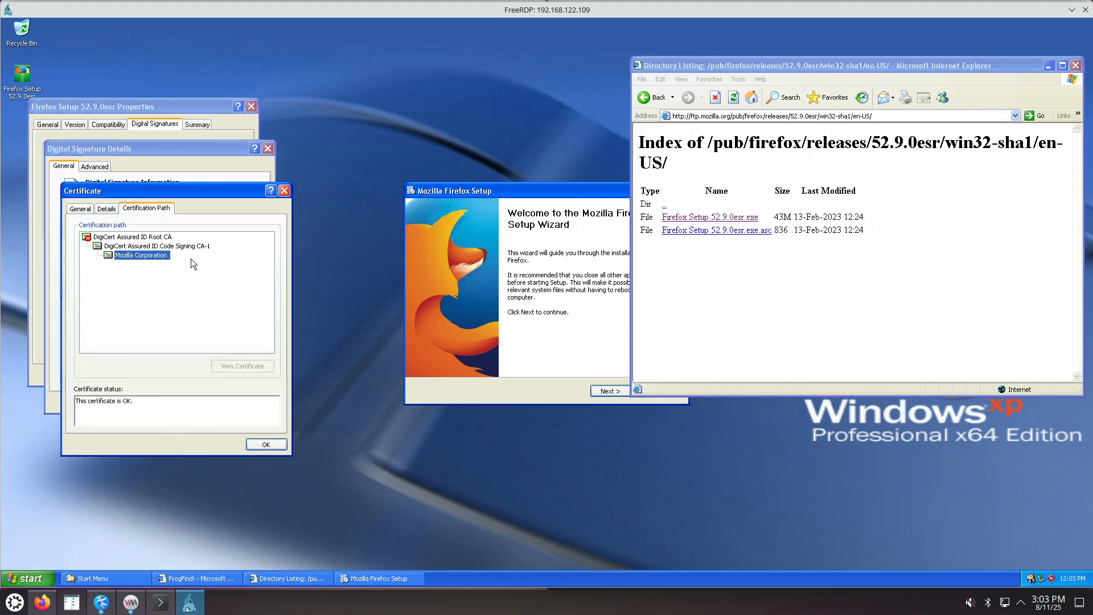
click(162, 246)
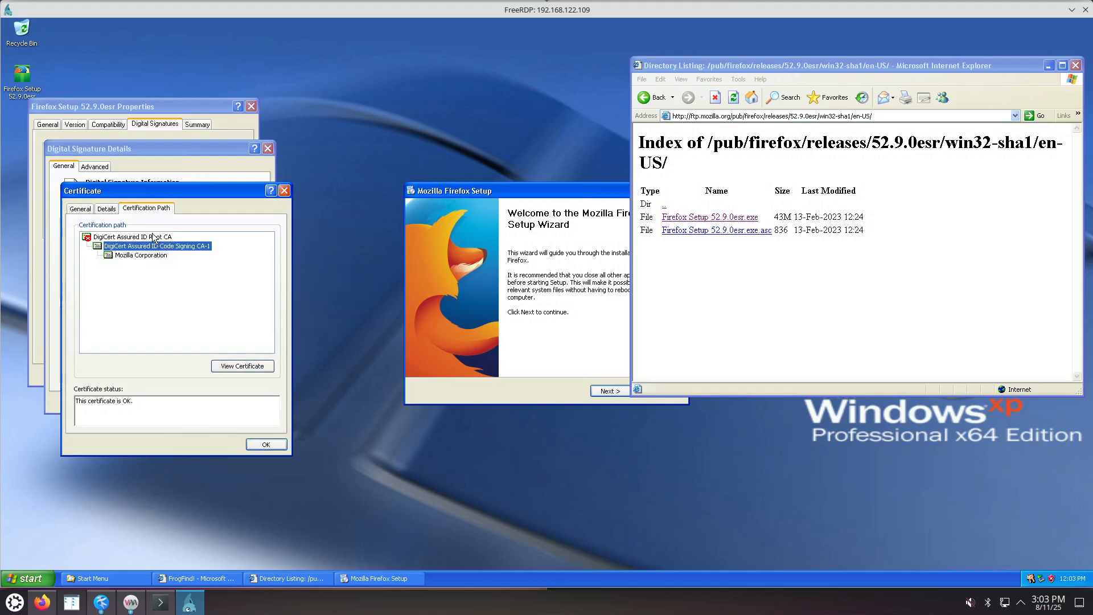
click(152, 238)
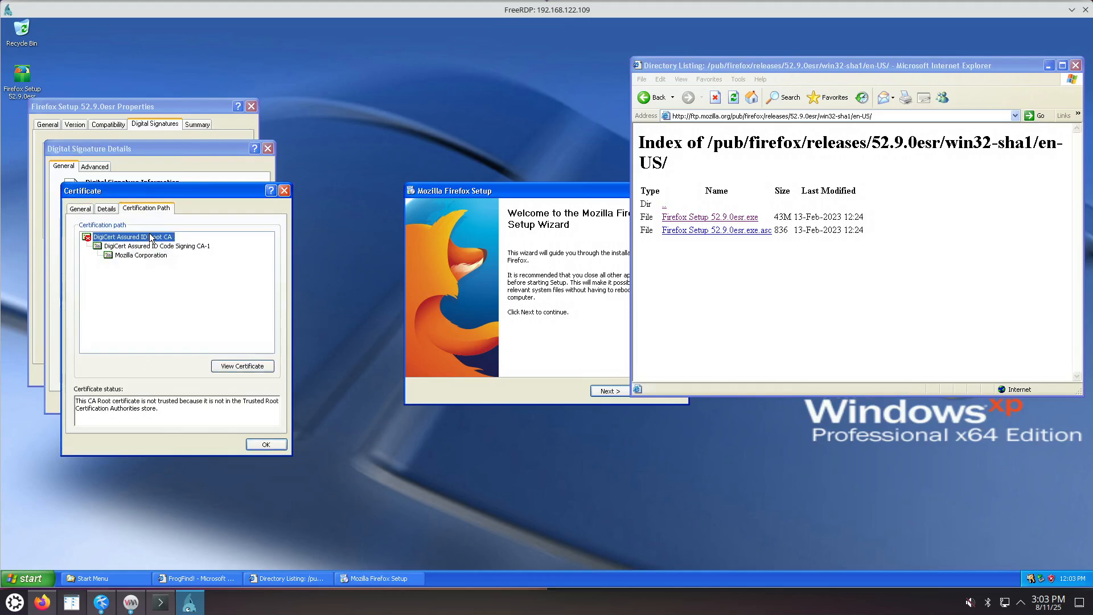
click(108, 211)
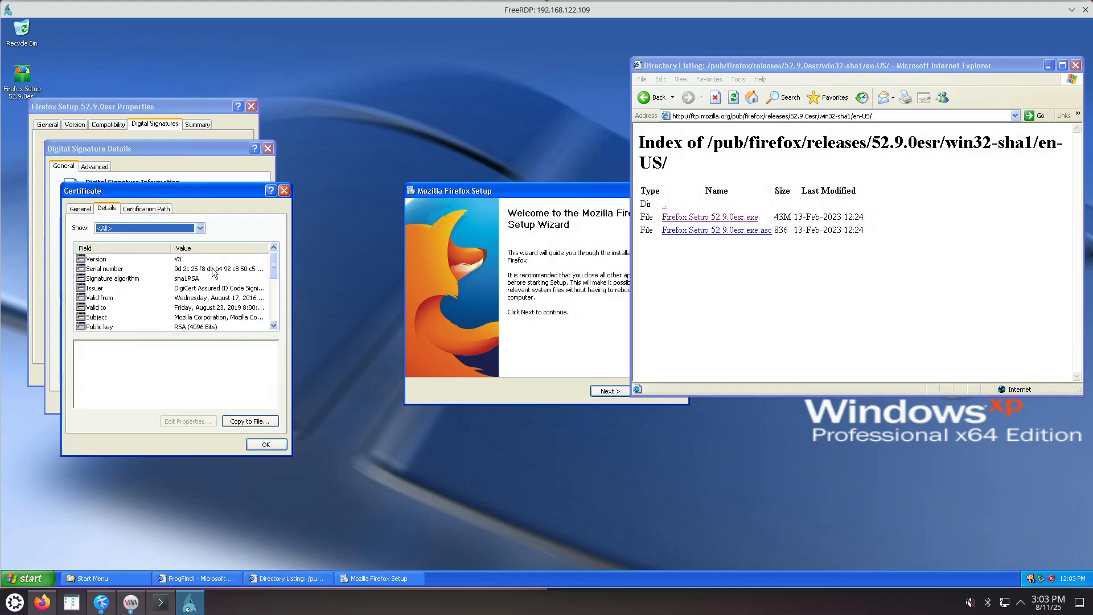
drag(274, 268, 278, 317)
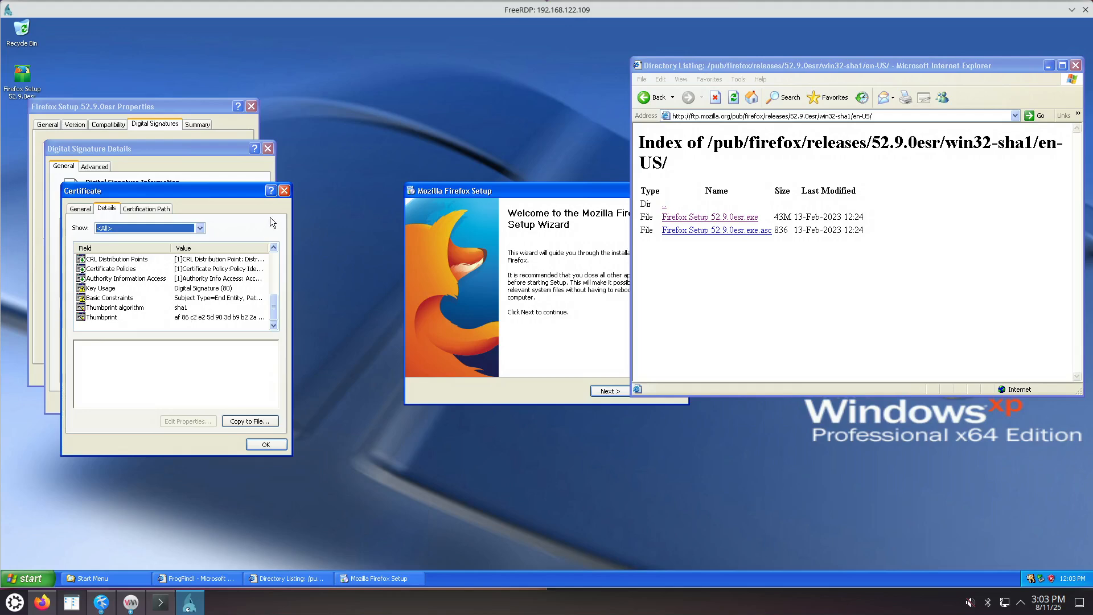
click(284, 191)
click(267, 149)
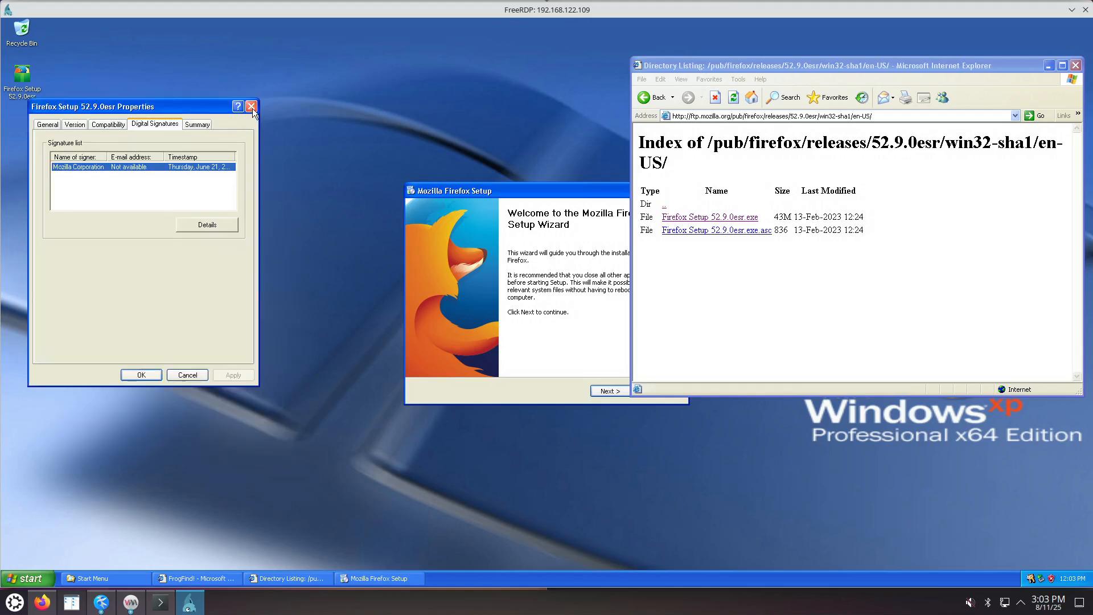
click(251, 107)
Install Firefox 52.9.0esr with the Standard setup type and finish the wizard to launch it.
drag(535, 190, 373, 233)
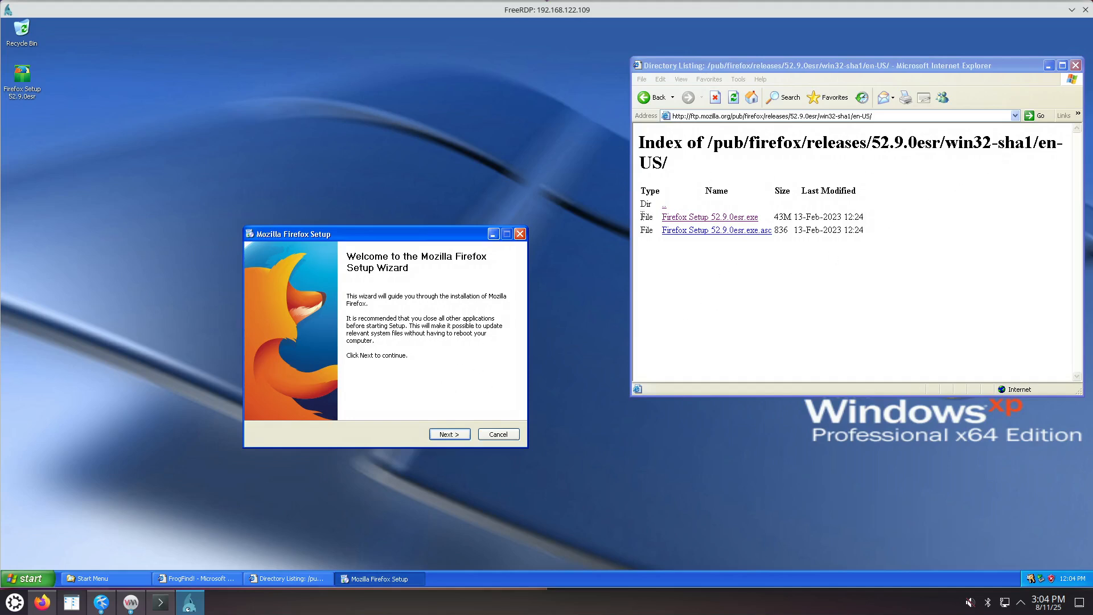
click(457, 435)
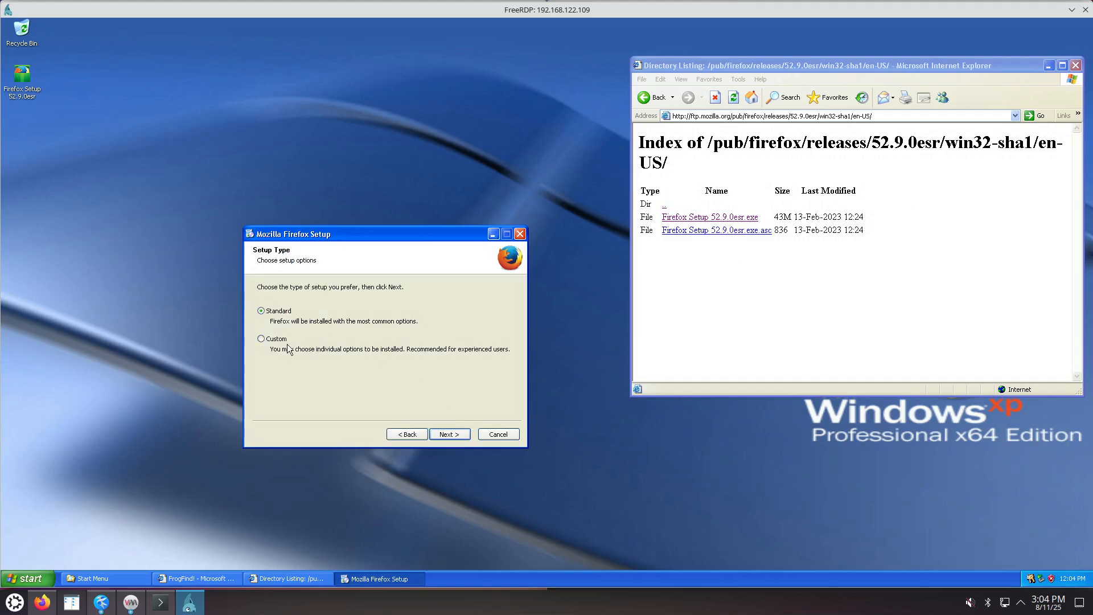
click(449, 435)
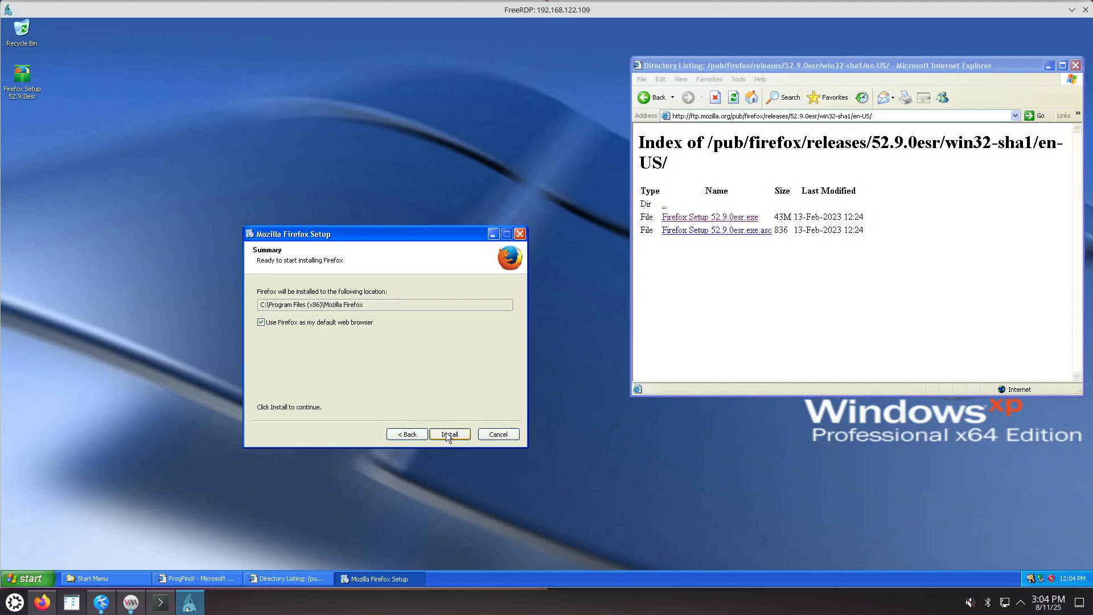
click(449, 433)
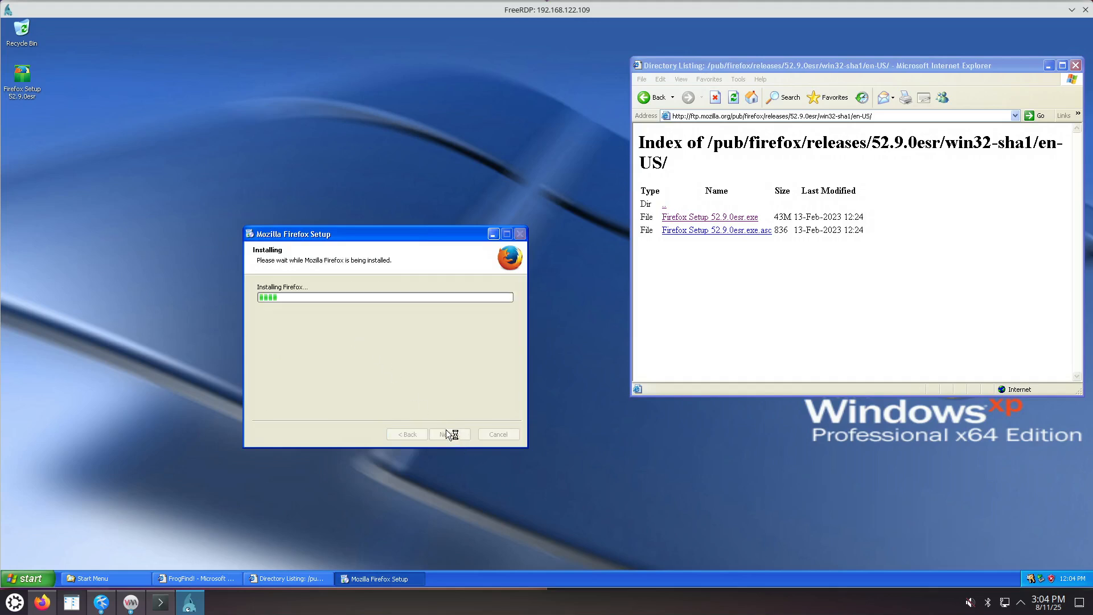
click(449, 435)
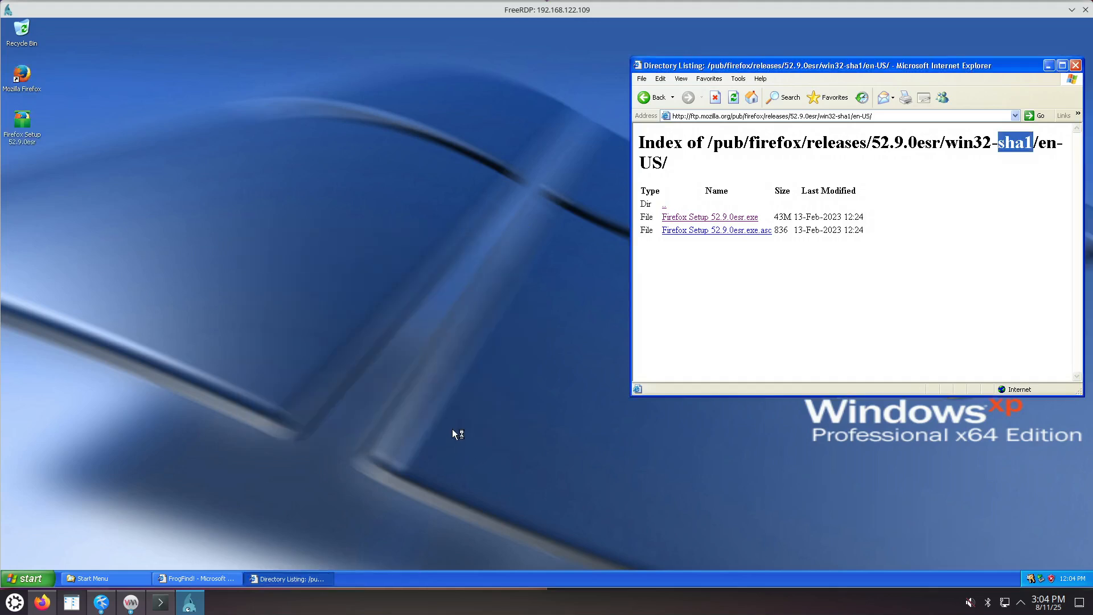
Choose Don't import anything in the Import Wizard, then bring the directory listing forward.
click(501, 278)
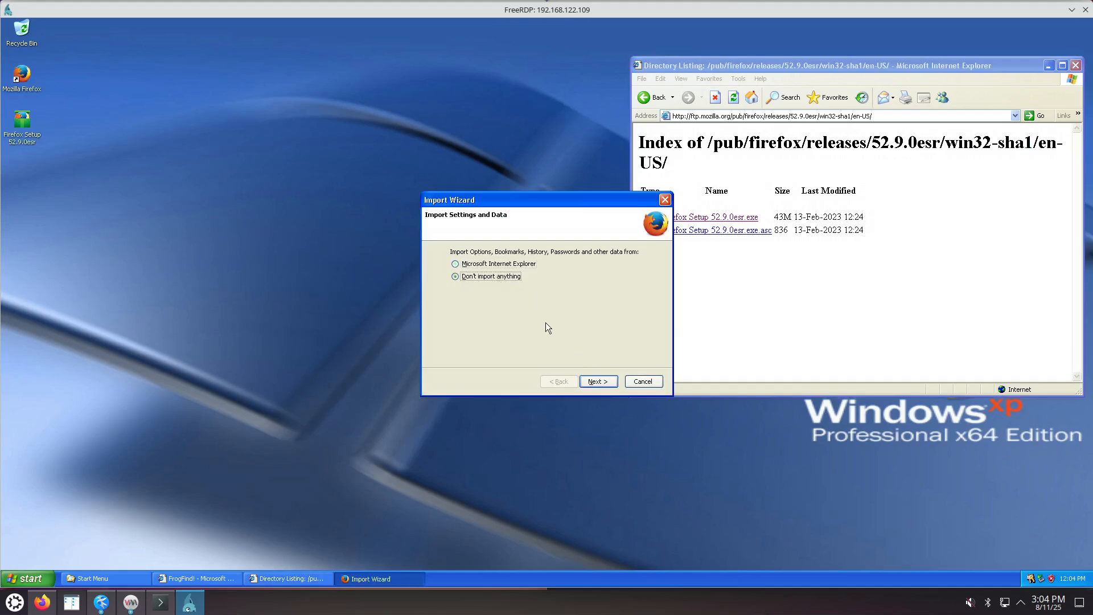
click(603, 382)
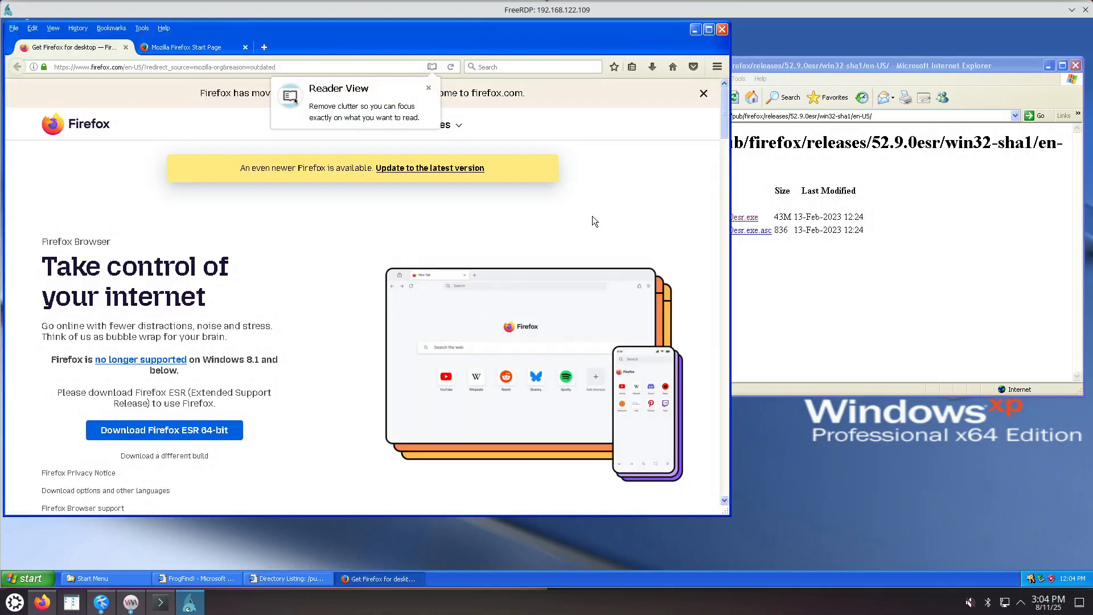
click(891, 241)
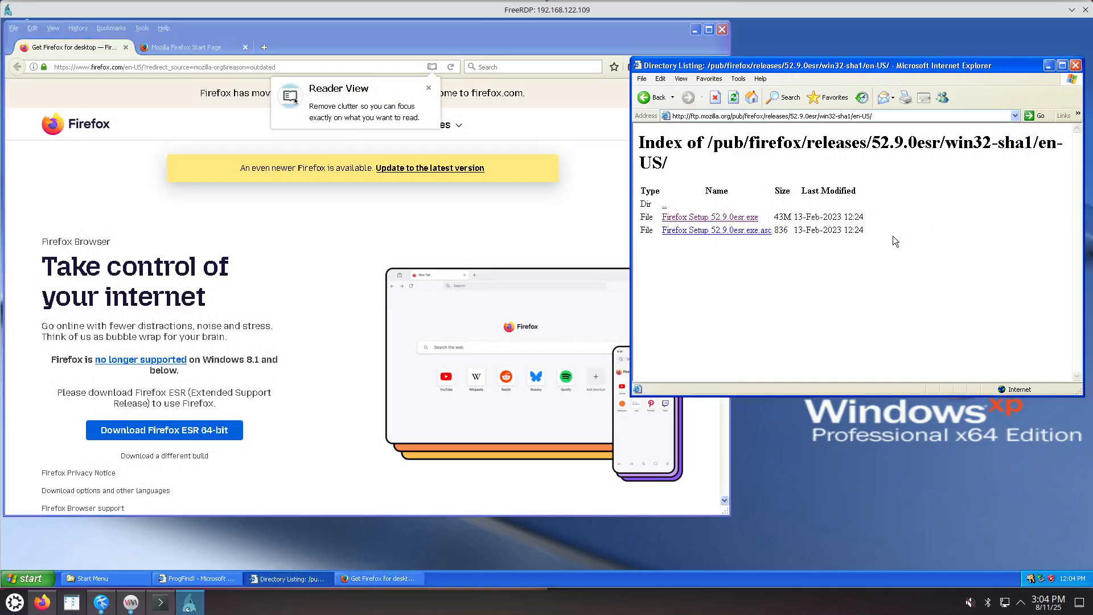
Copy the win32-sha1/en-US listing address and paste it into the xp.txt note.
right_click(880, 117)
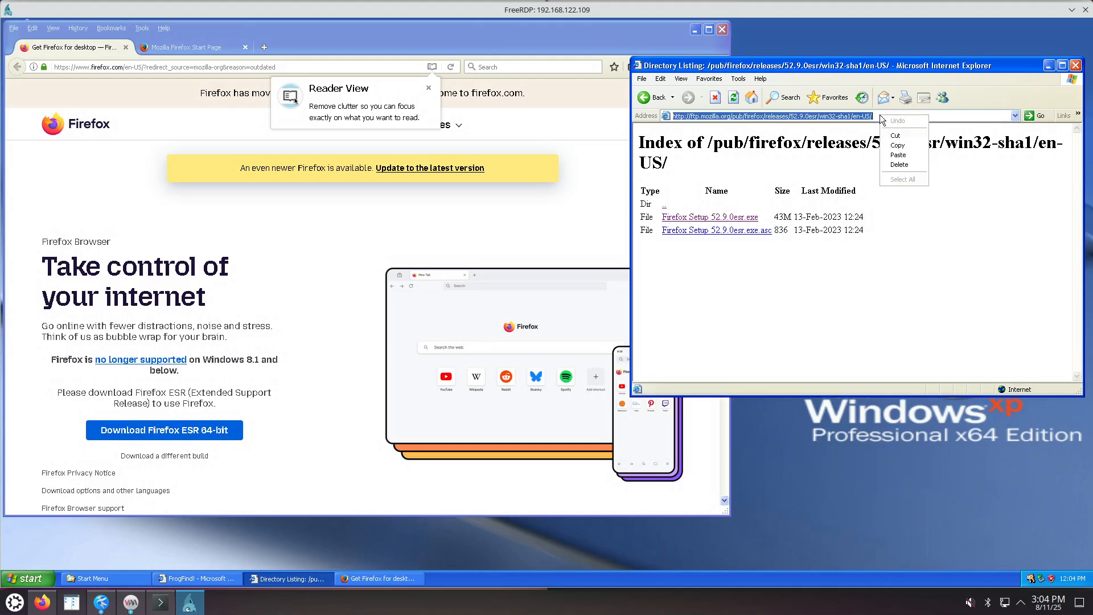
click(899, 145)
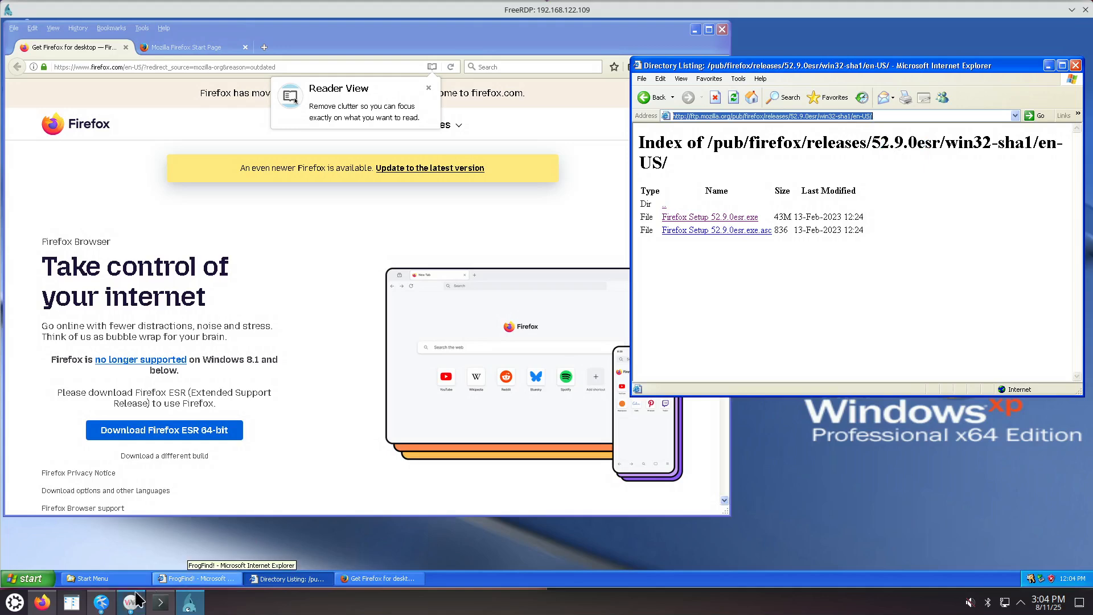
click(100, 604)
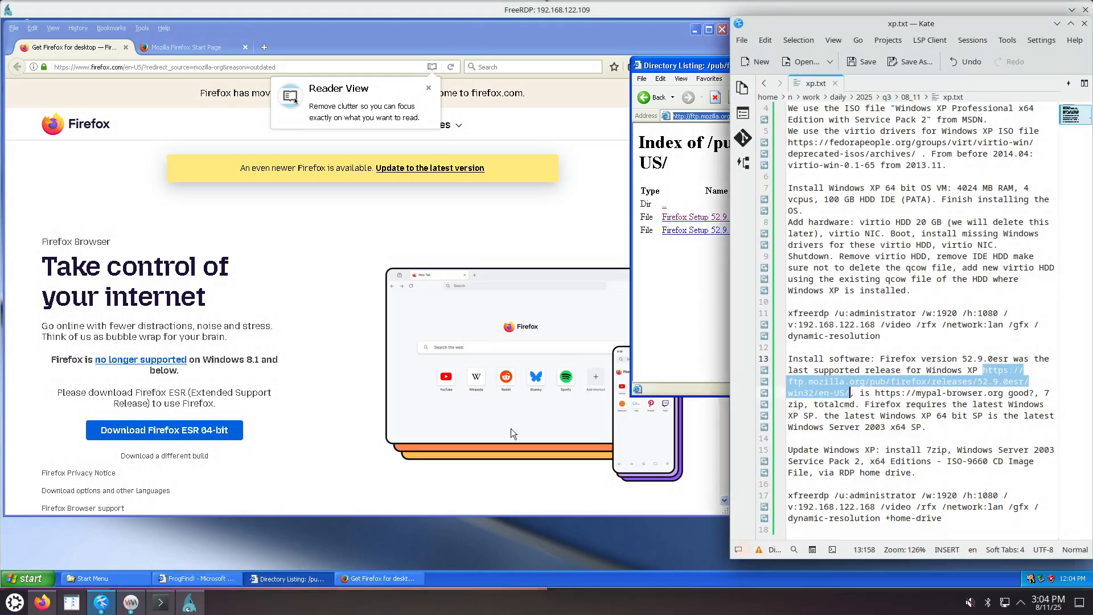
click(936, 393)
click(983, 371)
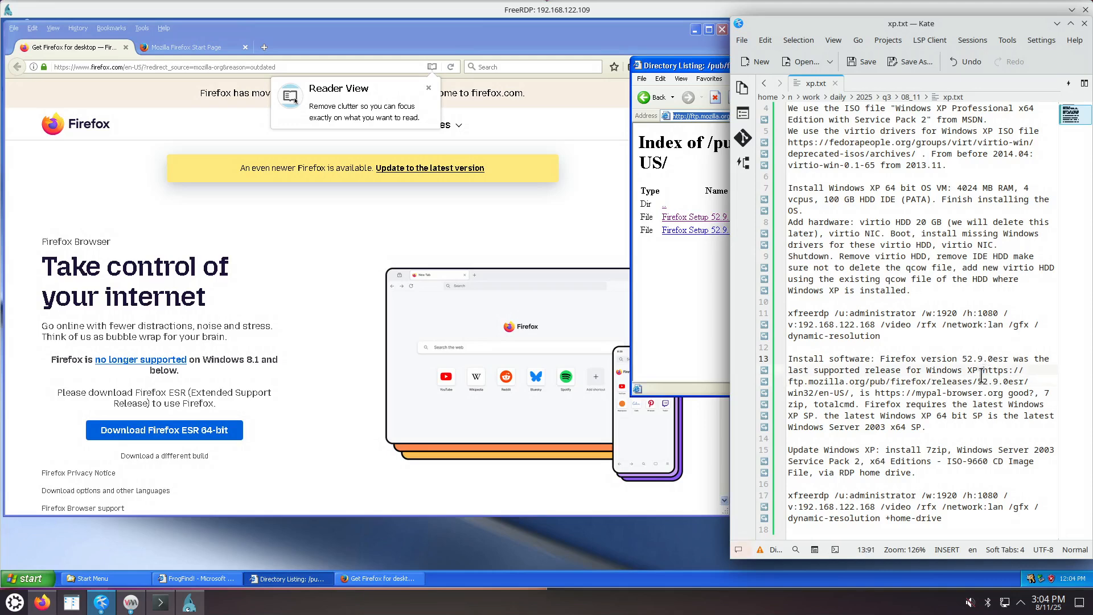
key(ctrl+v)
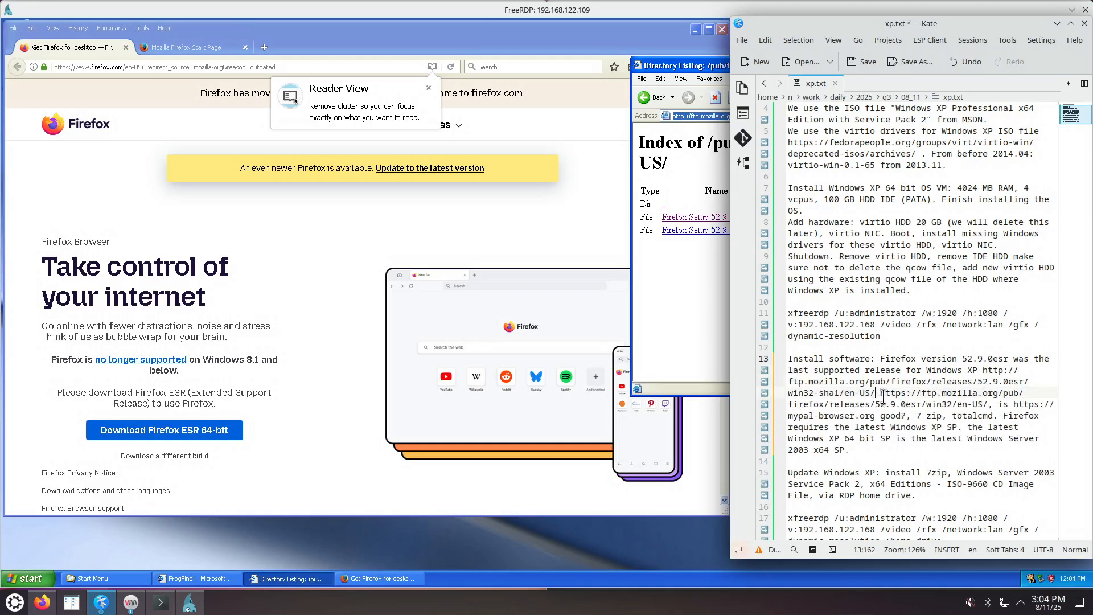
Delete the old duplicate https URL and save xp.txt.
drag(880, 393, 988, 405)
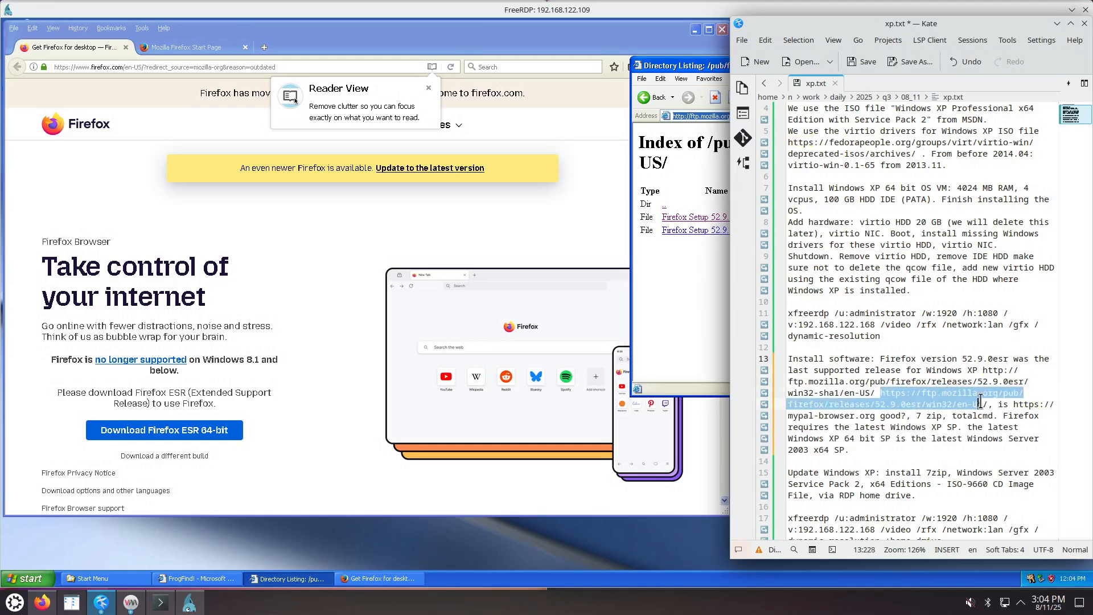
key(BackSpace)
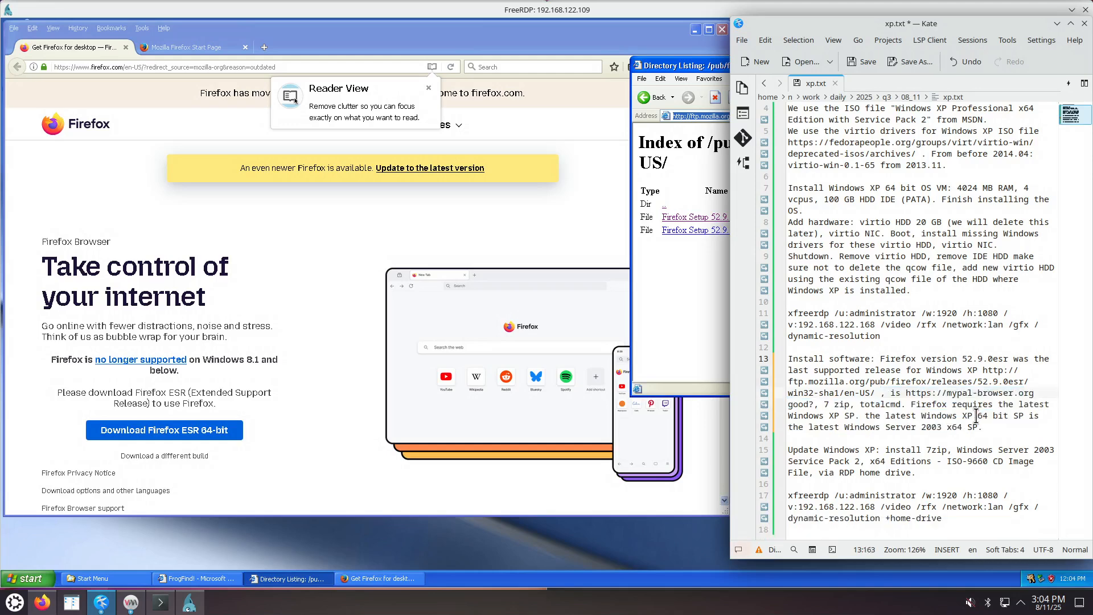
click(1002, 370)
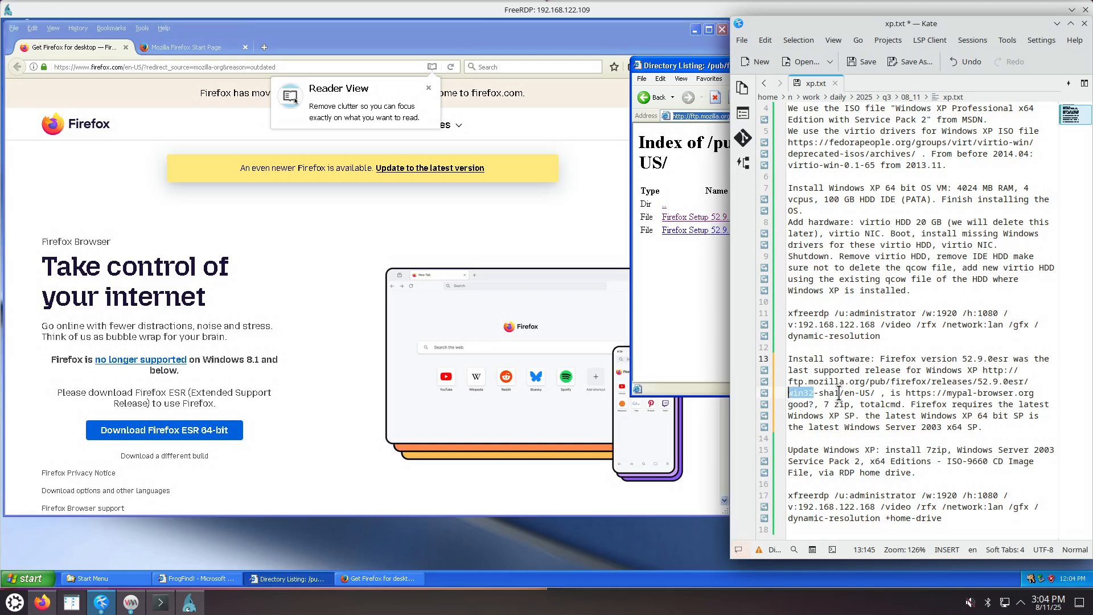
drag(840, 393, 790, 393)
click(860, 416)
key(ctrl+s)
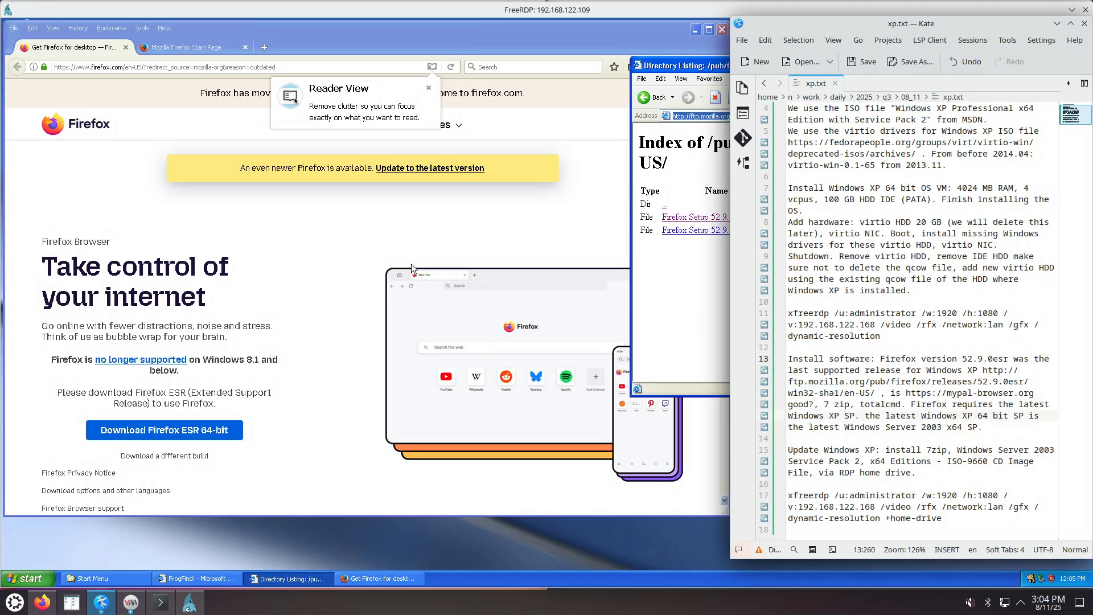
click(682, 166)
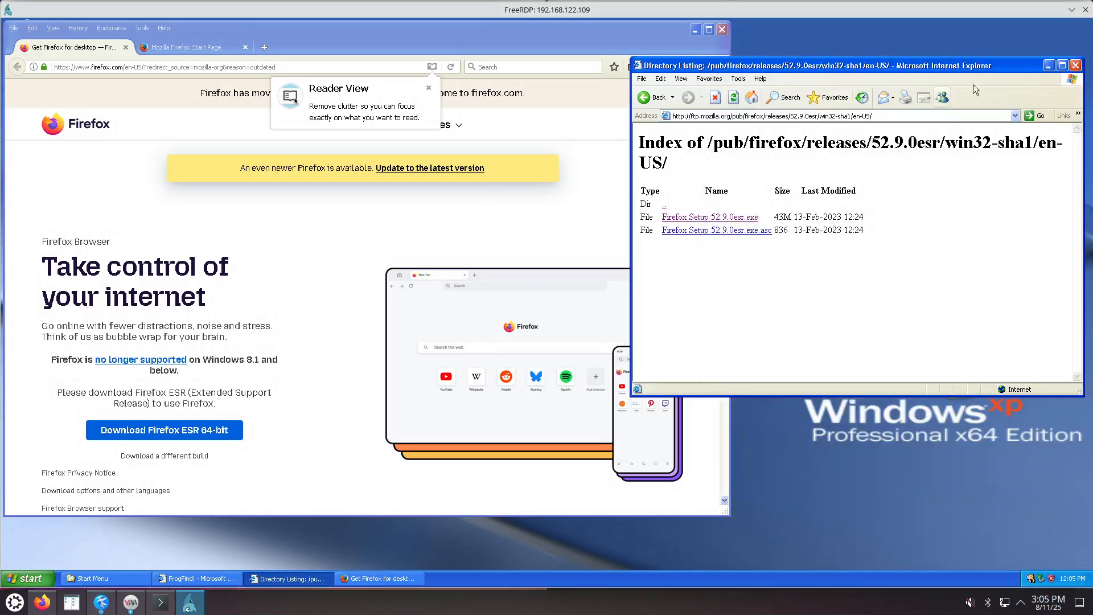
Close the FTP directory listing window and the Firefox Options tab.
click(1076, 66)
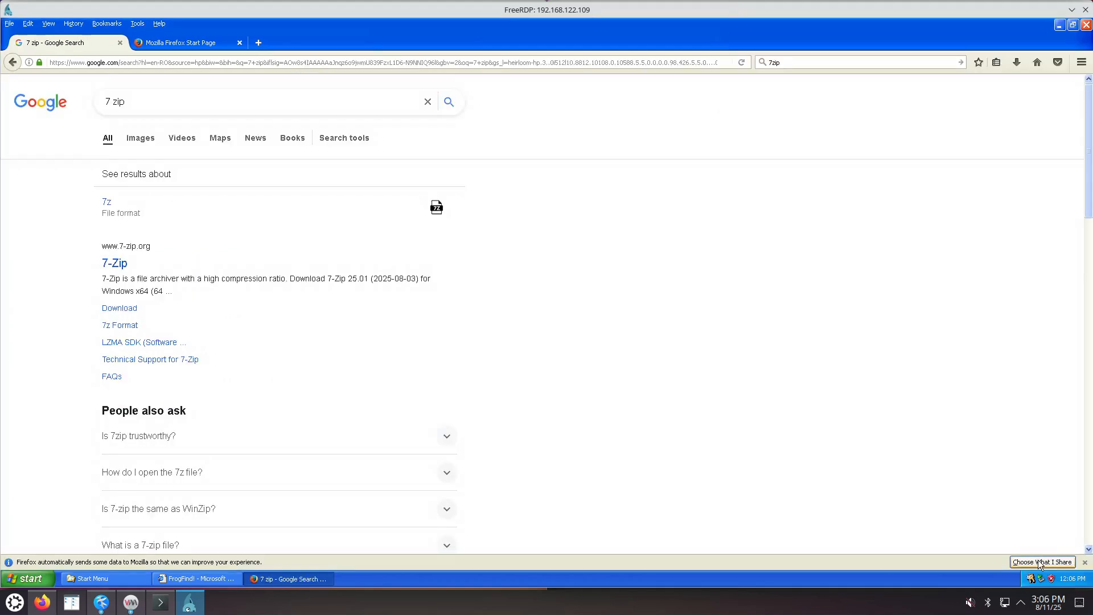
click(1040, 564)
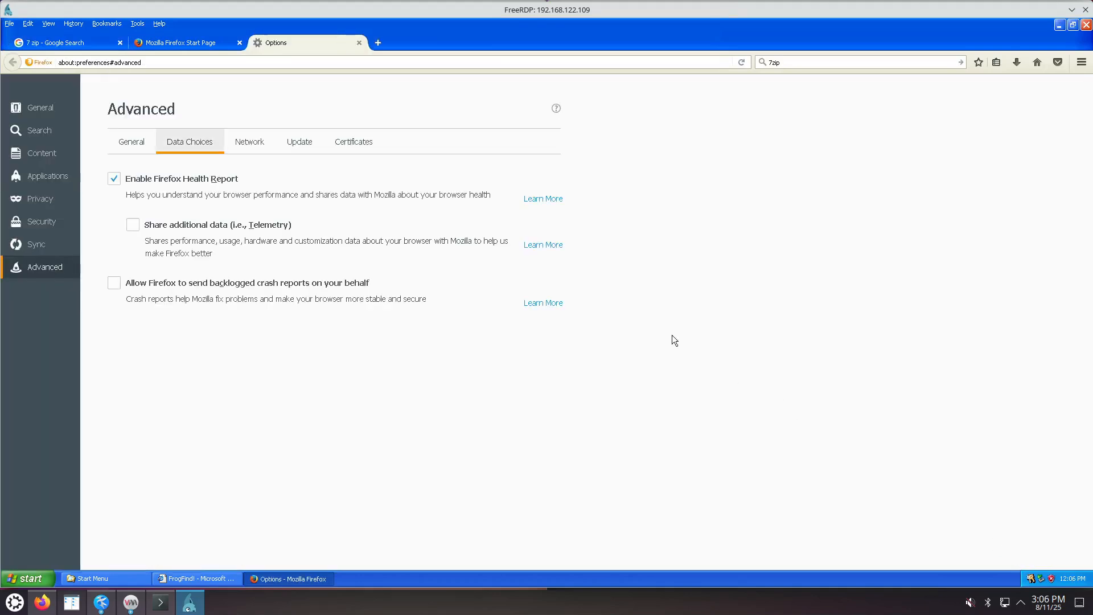
click(359, 43)
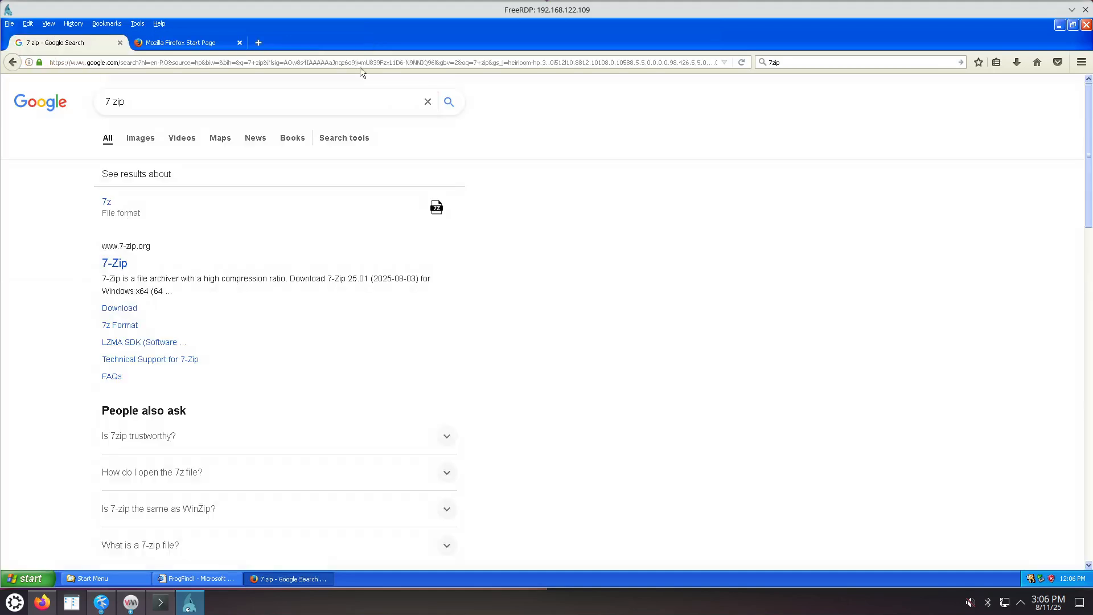
Open the 7-Zip result in a new tab and download the 64-bit x64 installer.
right_click(117, 266)
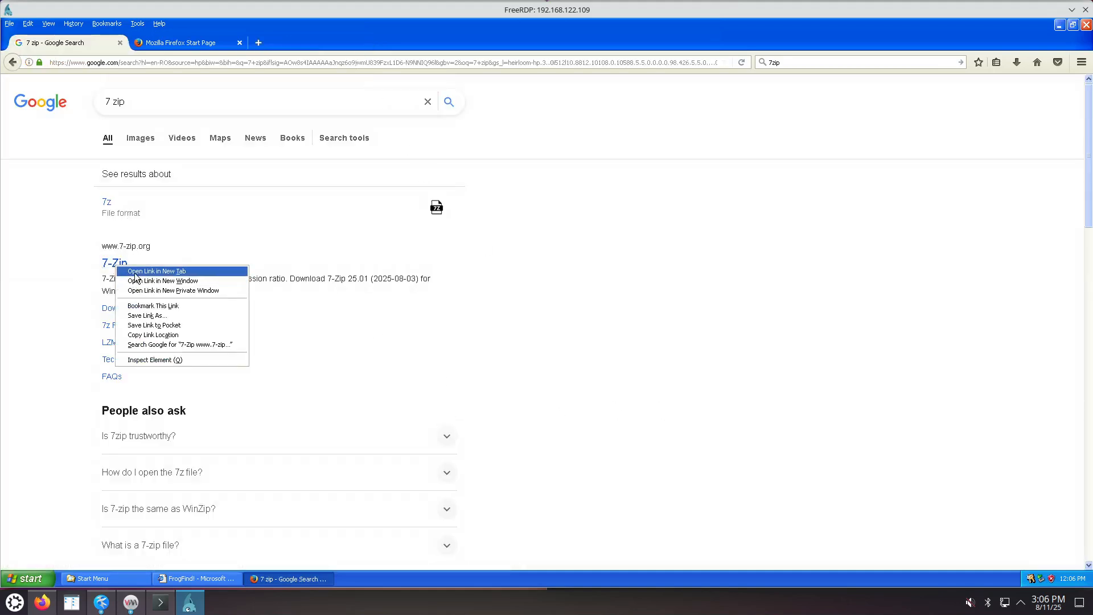
click(136, 273)
click(179, 41)
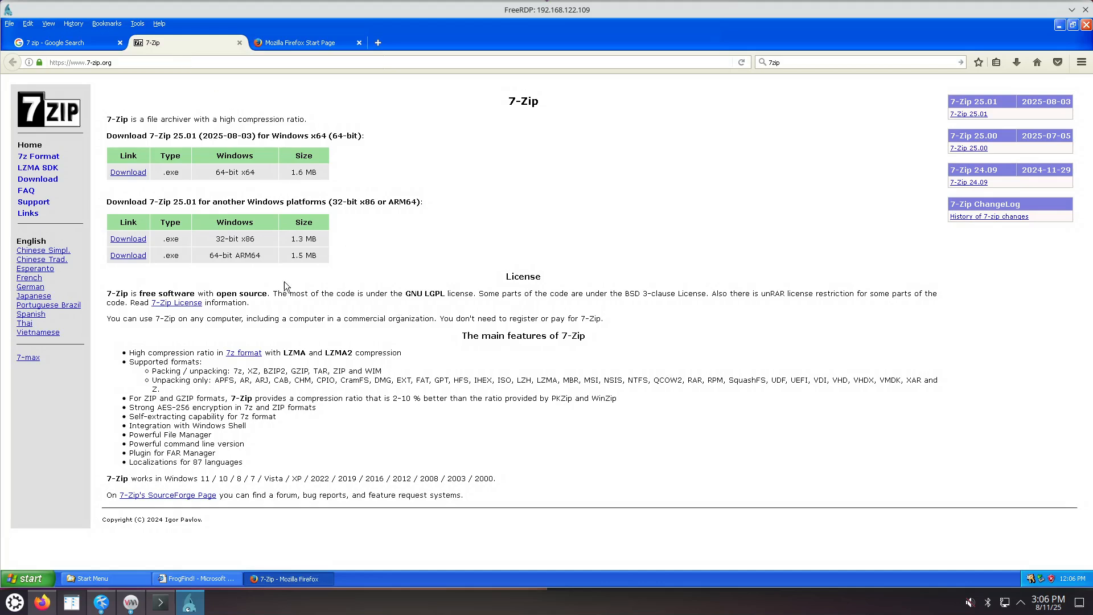
click(130, 173)
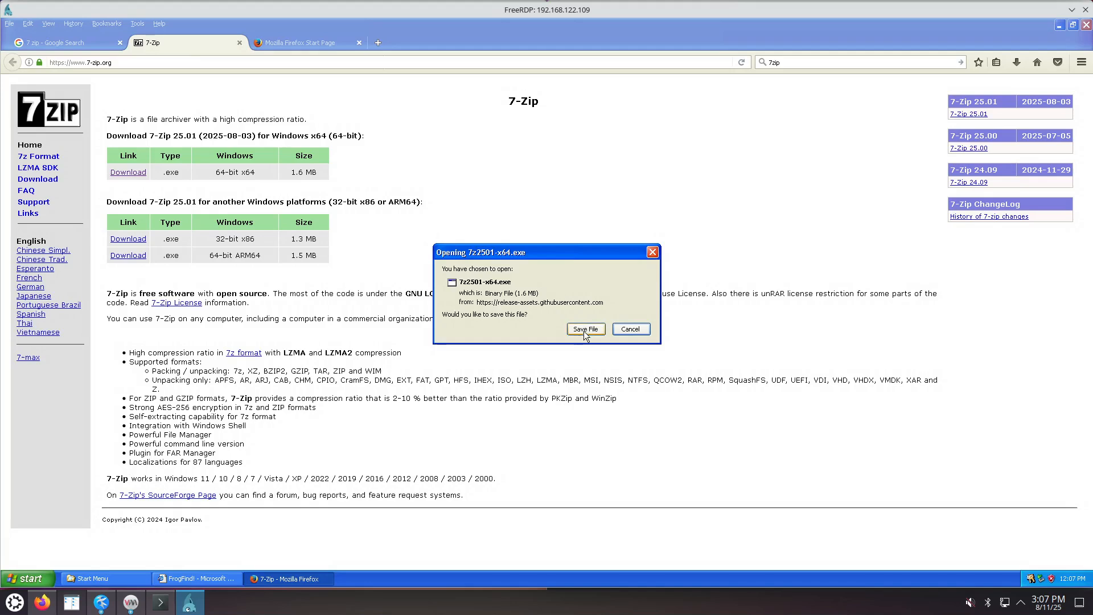
Save the 7z2501-x64 installer and launch it from its download folder.
click(584, 330)
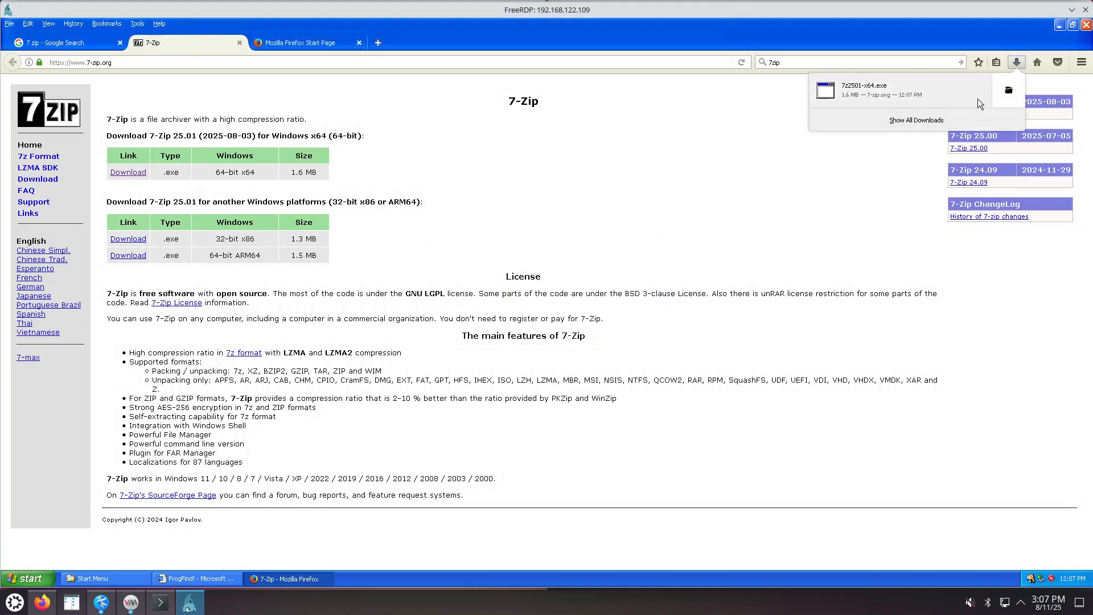
click(1009, 94)
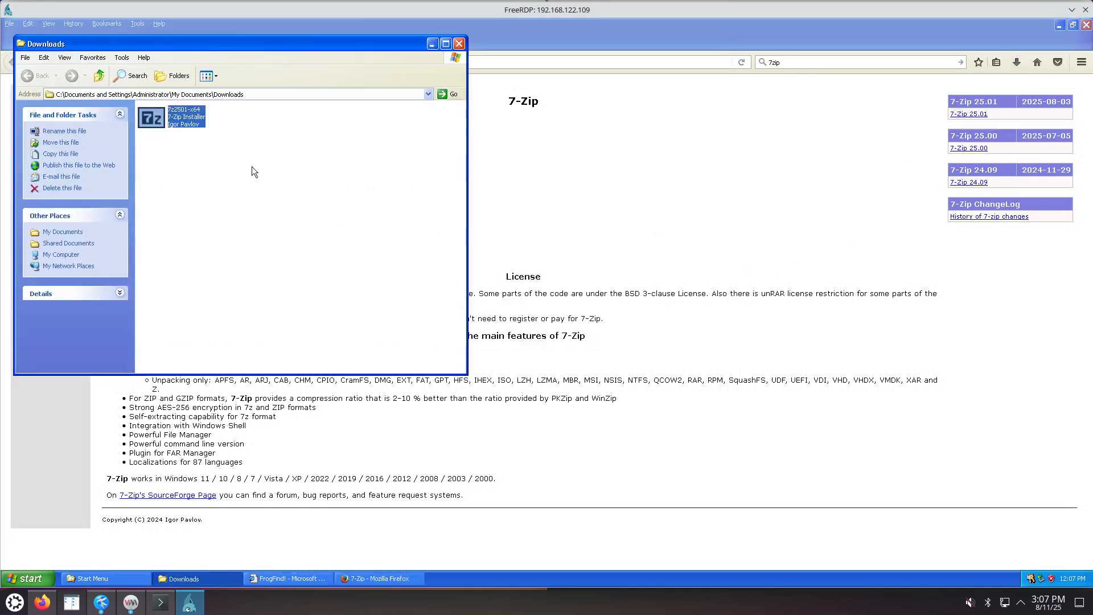
double_click(187, 123)
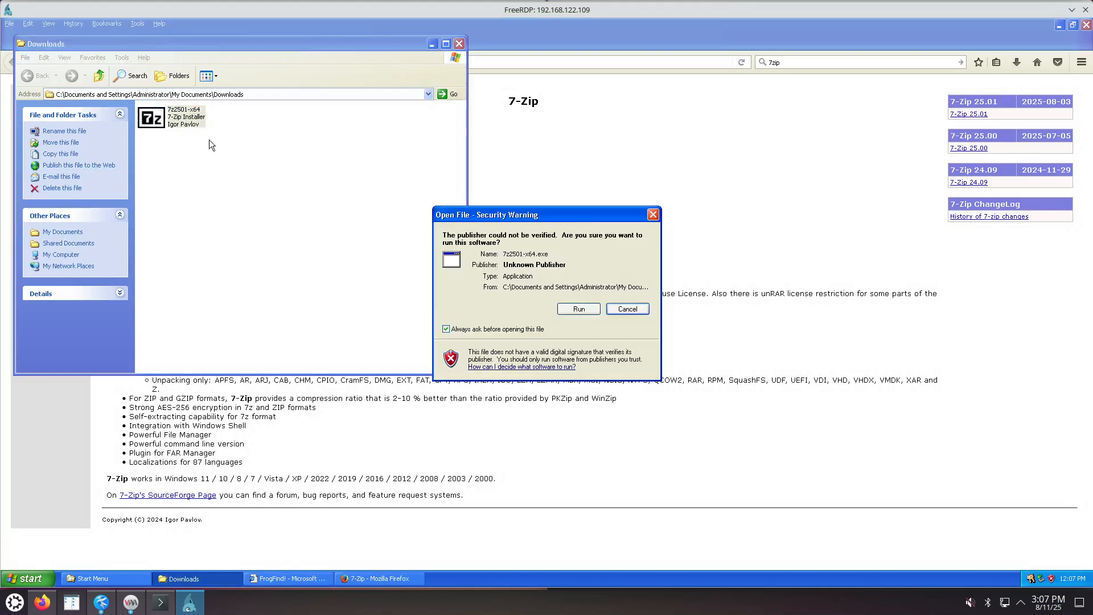
Install 7-Zip 25.01 x64 into C:\Program Files\7-Zip, then return to the xp.txt notes.
click(579, 312)
click(539, 344)
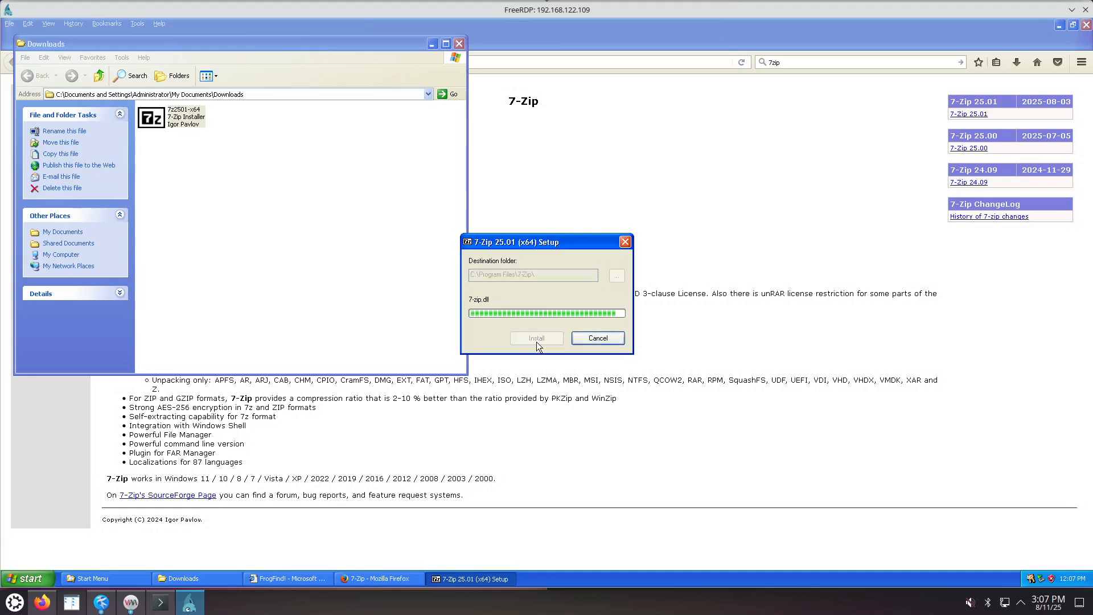
click(541, 340)
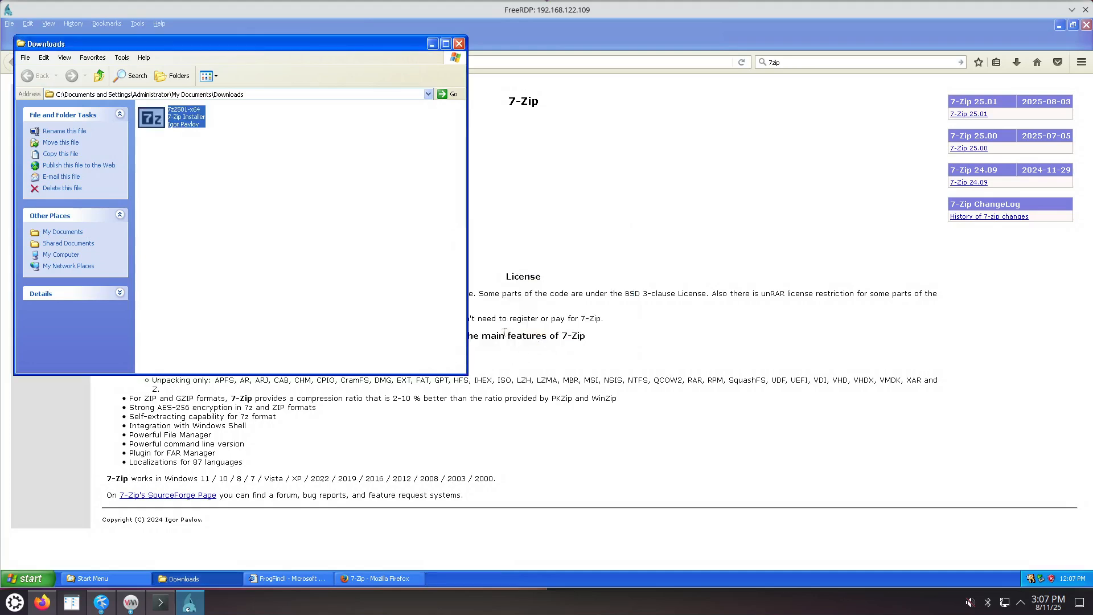
click(603, 365)
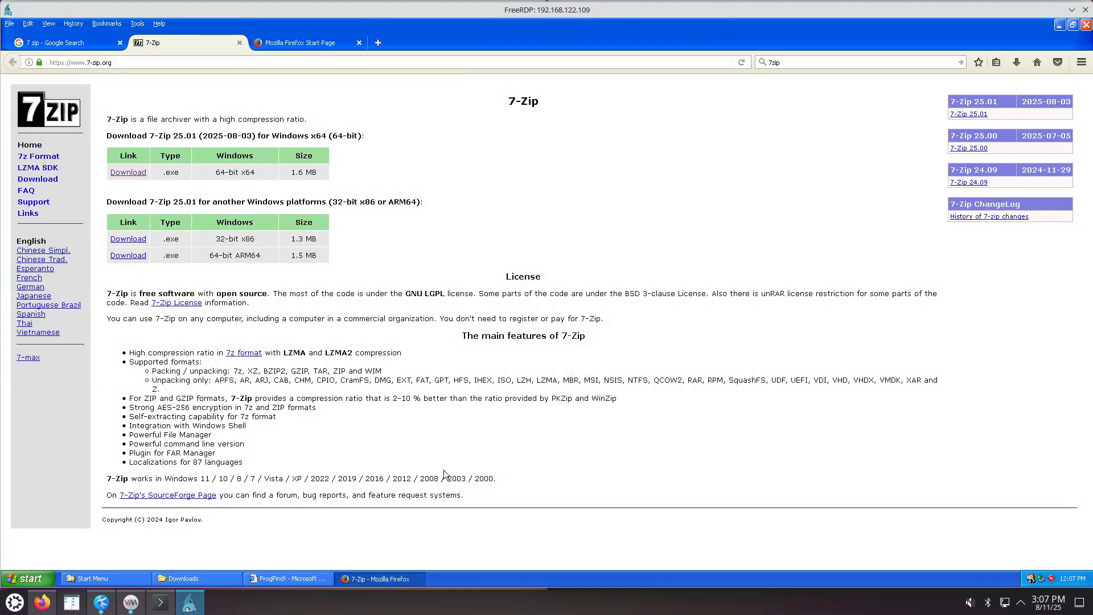
click(100, 602)
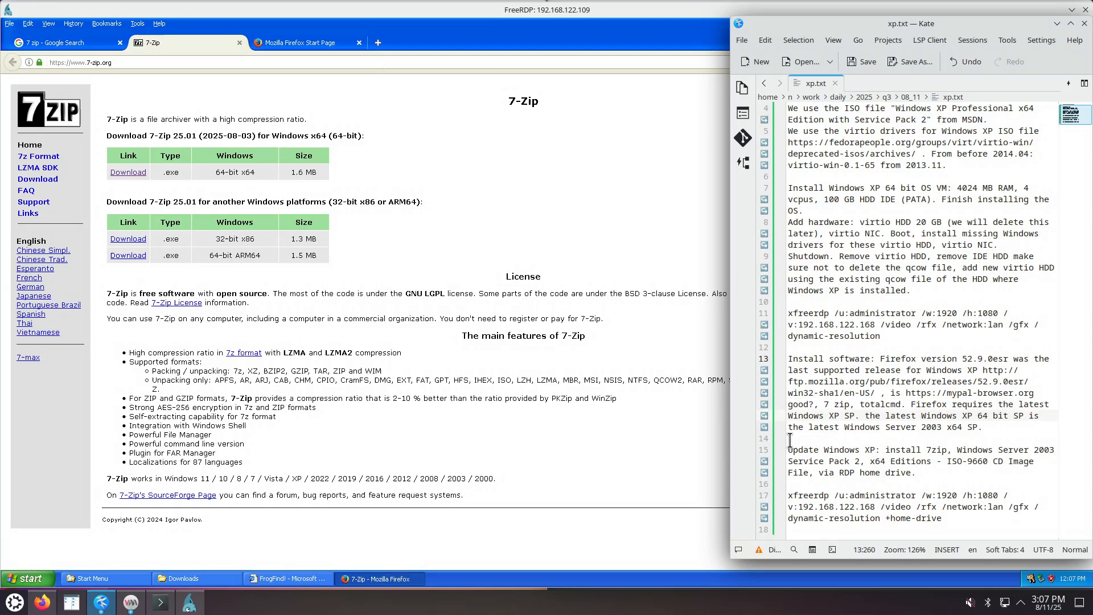
Replace line 11's xfreerdp command with the working one from Konsole (/h:1000, v:192.168.122.109, /gfx).
click(943, 347)
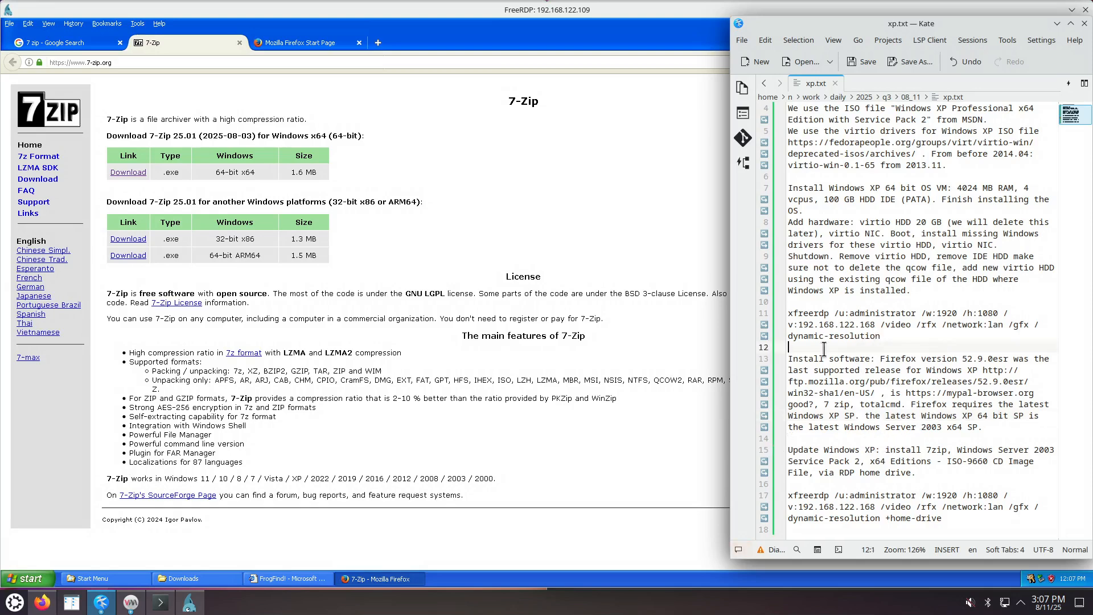
click(160, 601)
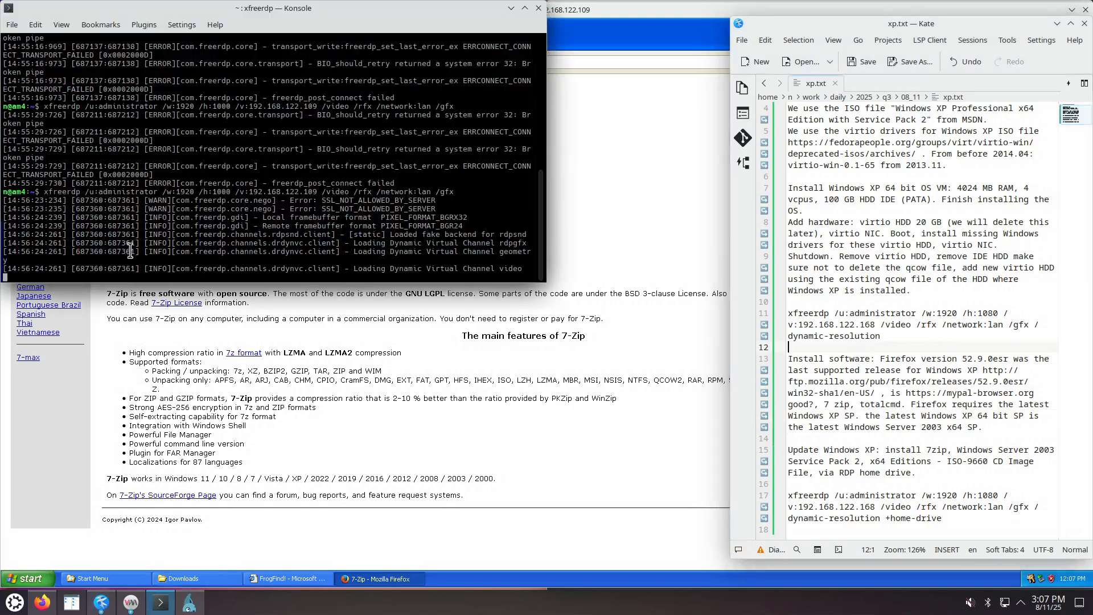
drag(45, 192, 454, 192)
right_click(454, 191)
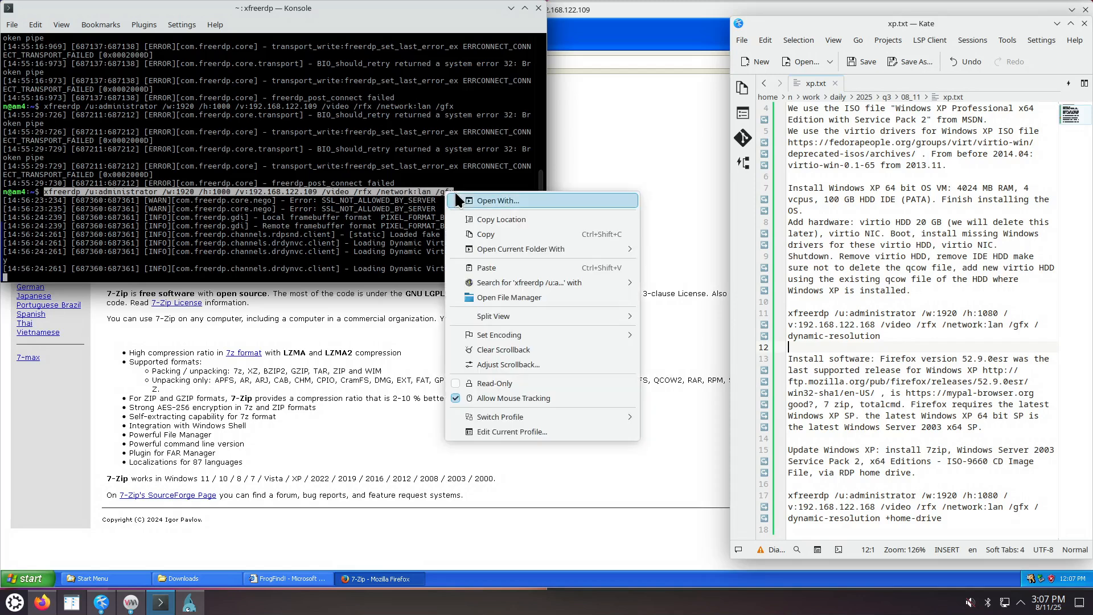
click(486, 233)
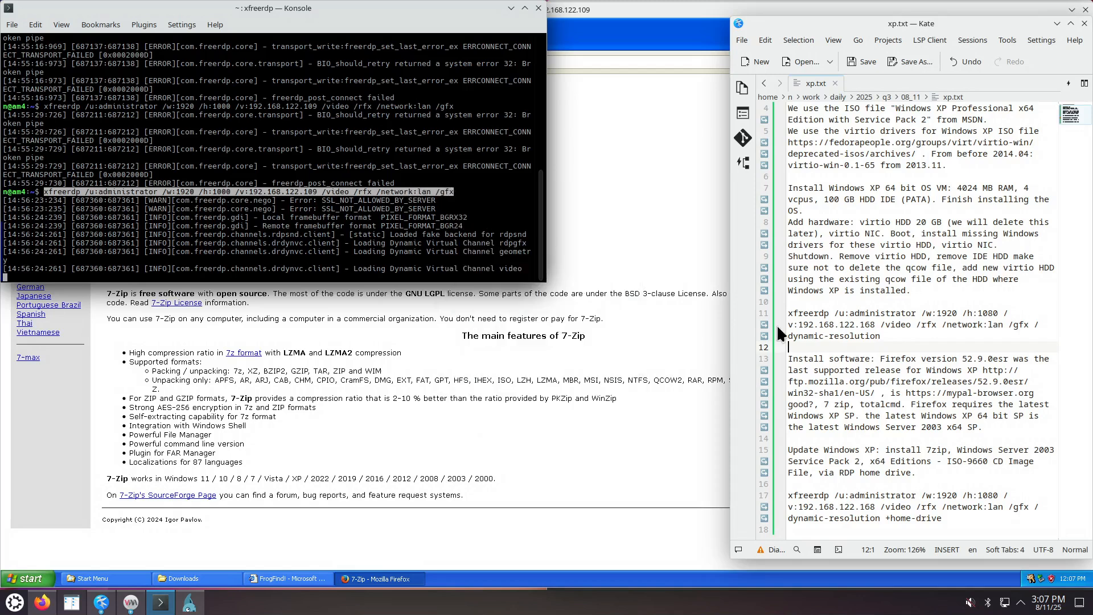
click(885, 336)
drag(885, 336, 778, 315)
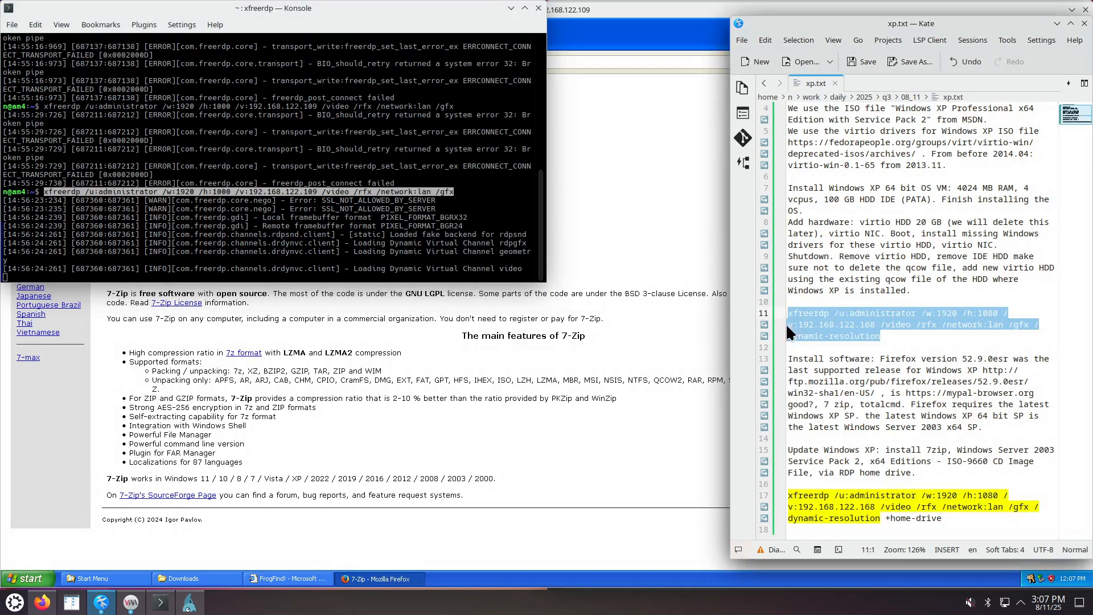
key(ctrl+v)
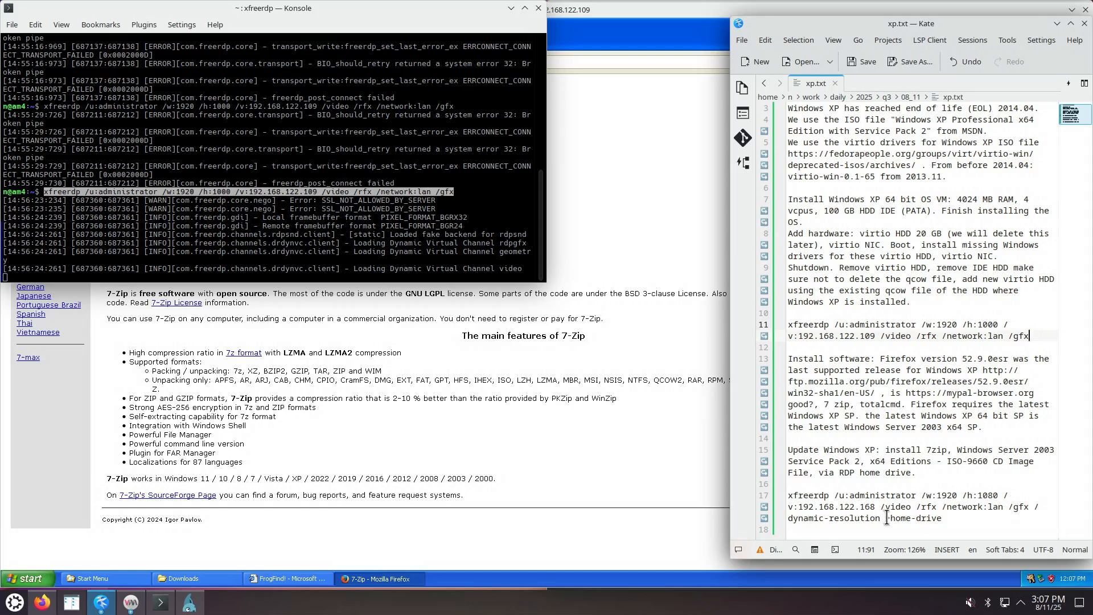
Select the +home-drive option, the http prefix and the Mozilla FTP directory URL in the notes.
drag(886, 518, 945, 518)
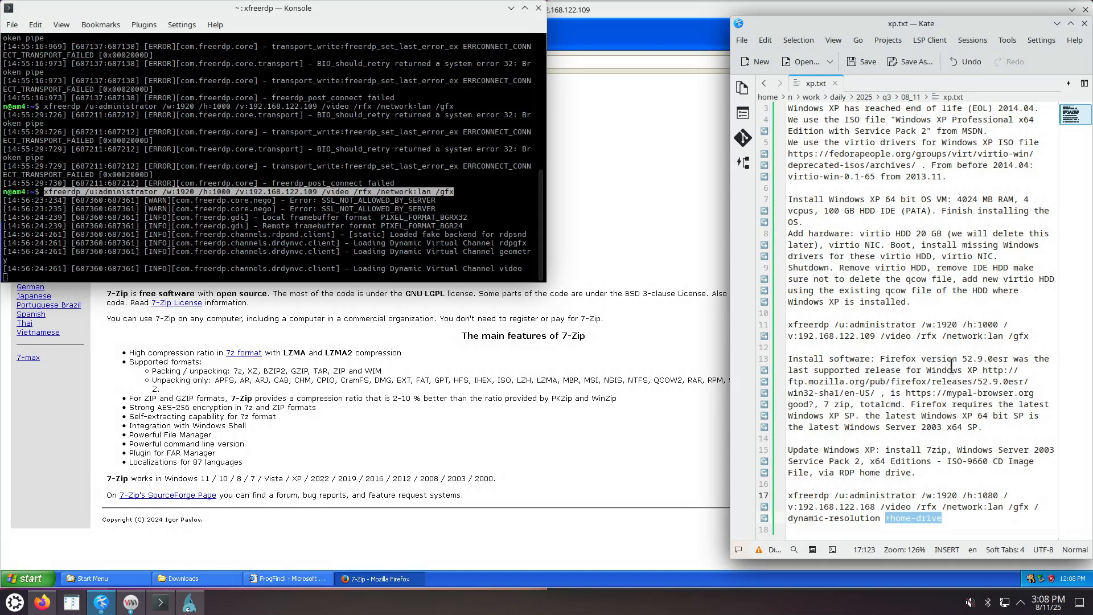
drag(983, 370, 1003, 370)
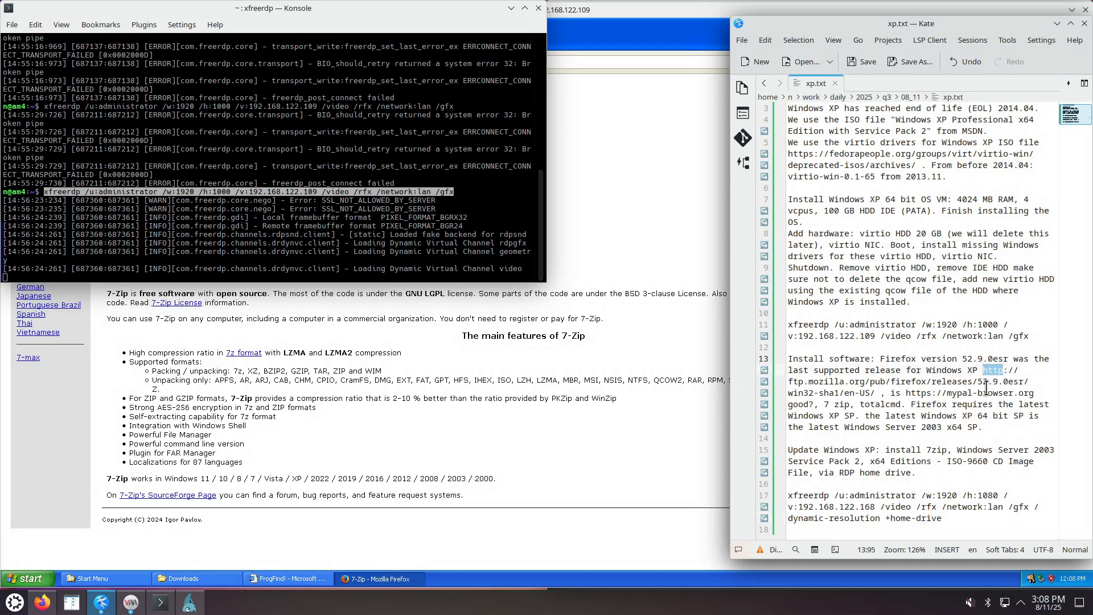
drag(794, 381, 881, 393)
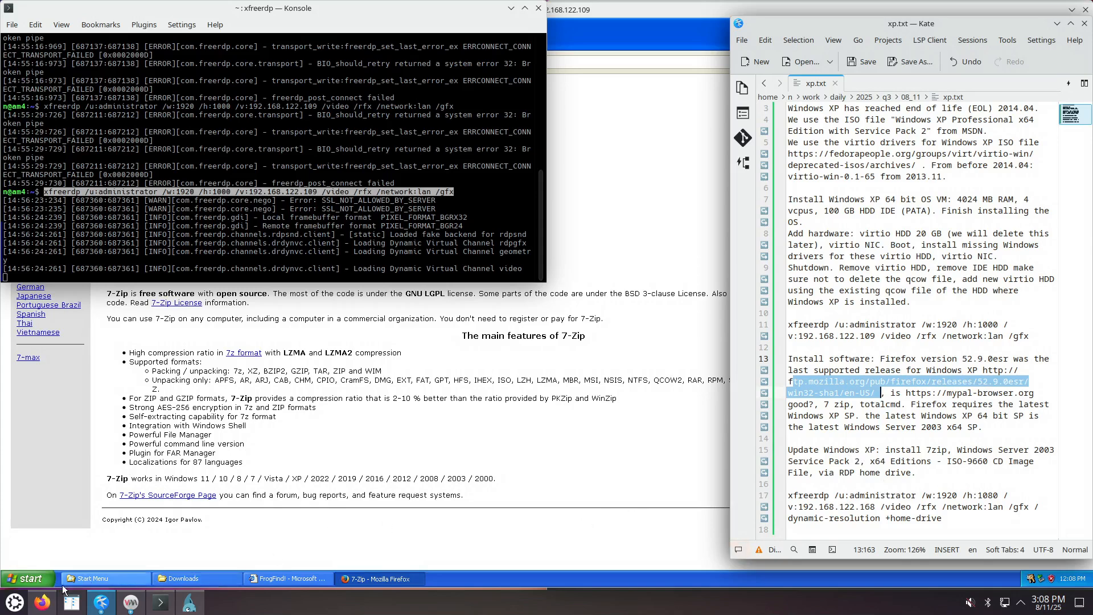
Open cmd via Run in the XP VM, run winver, close About Windows, and return to xp.txt.
click(25, 579)
click(200, 521)
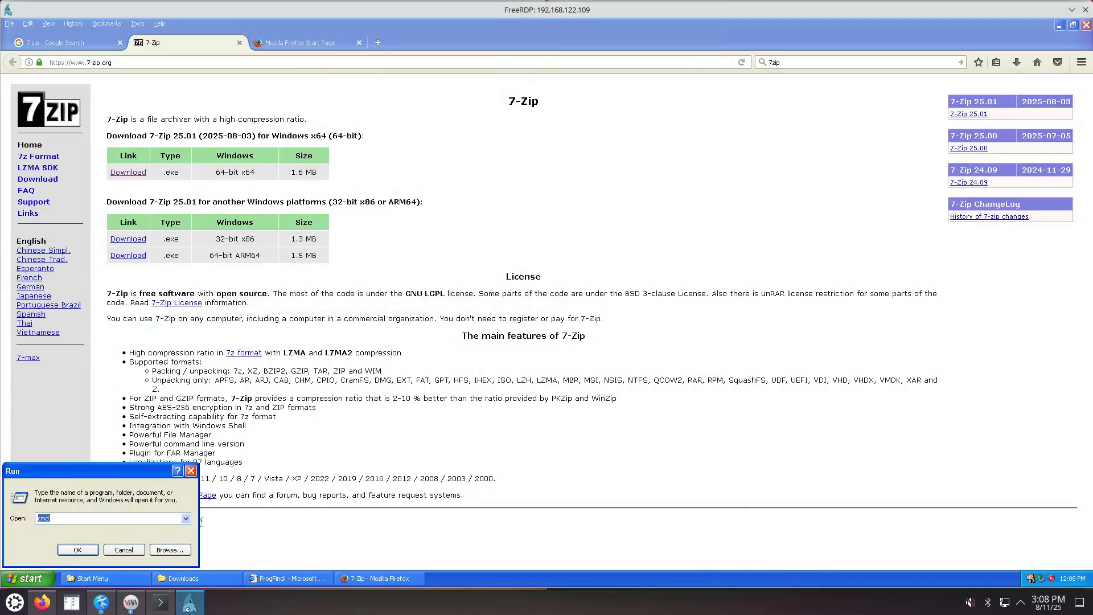
key(Return)
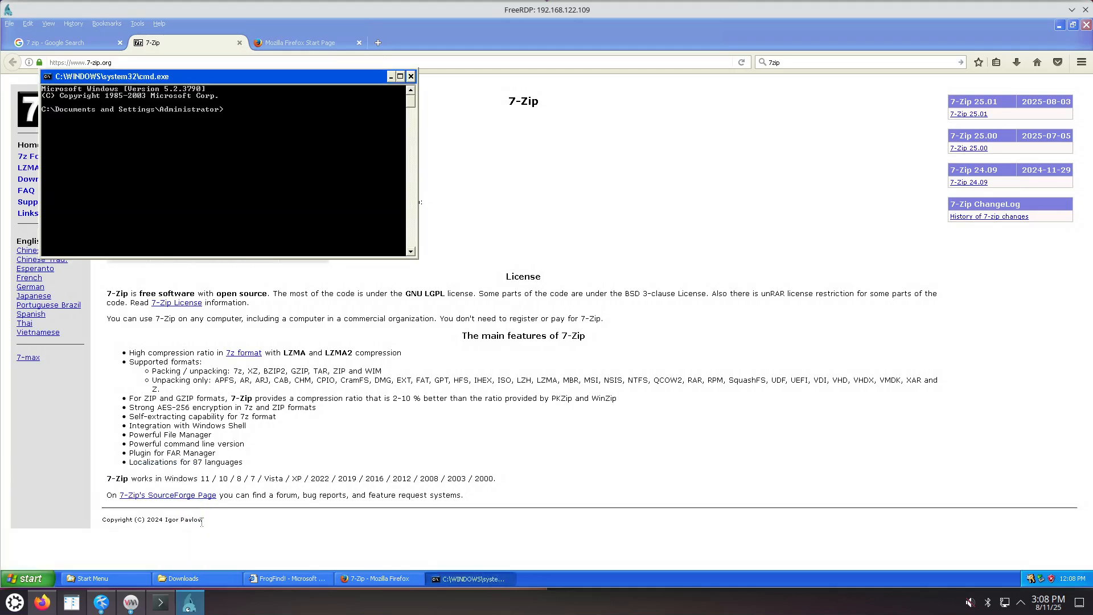
text(winver)
key(Return)
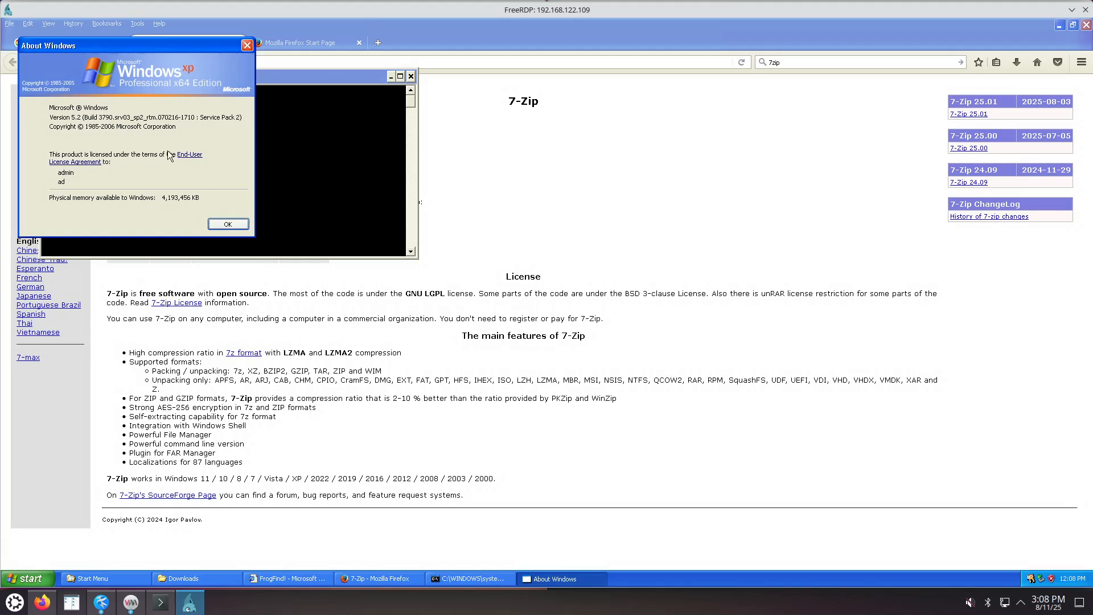
click(247, 46)
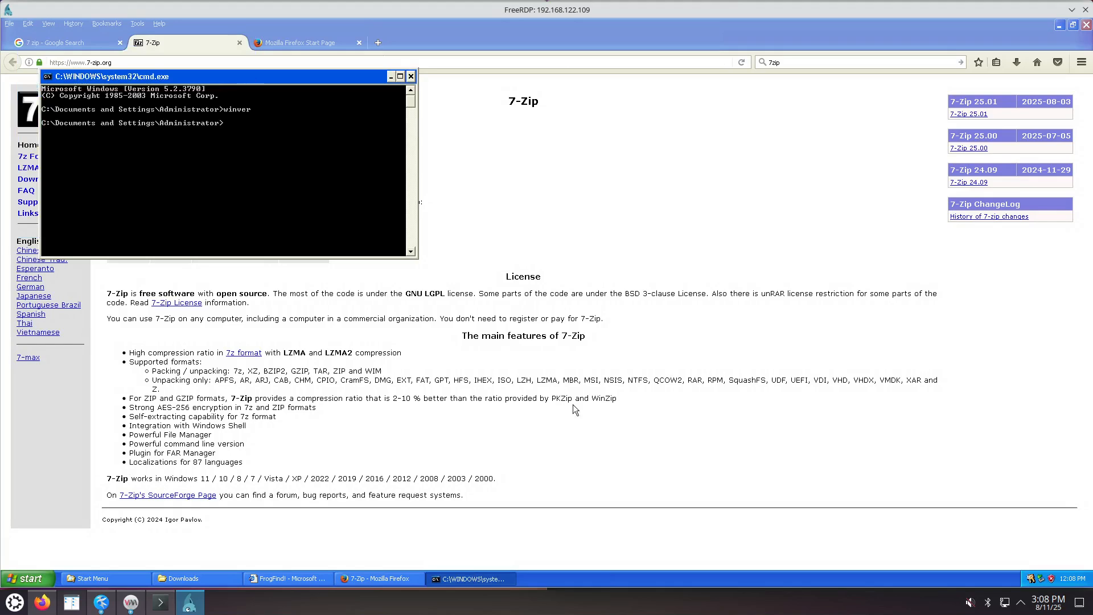
click(101, 602)
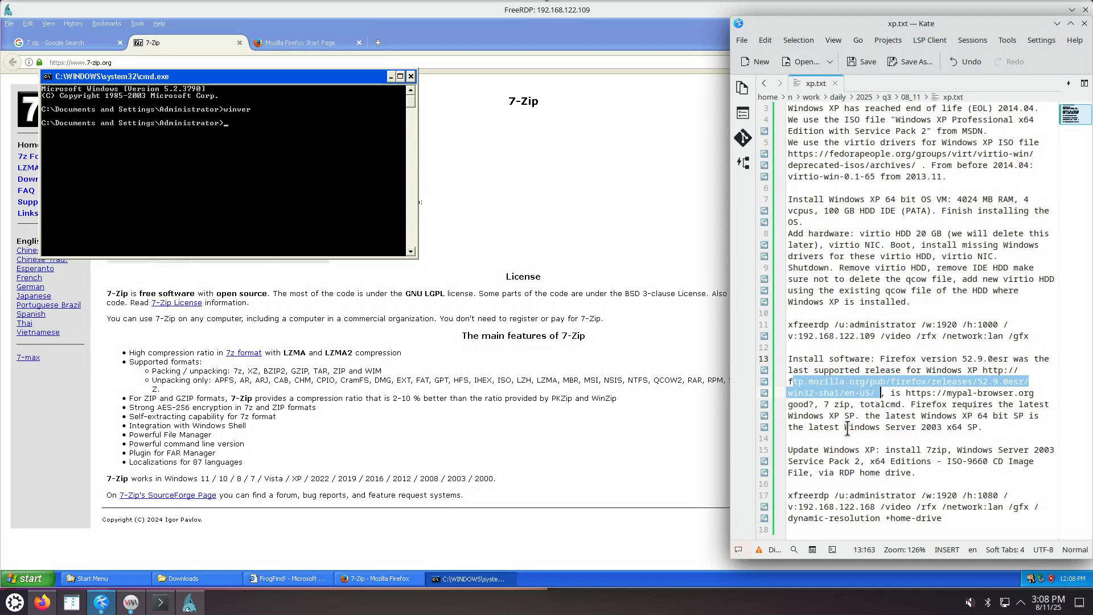
Delete the Firefox service-pack sentence plus the Windows update and second xfreerdp paragraphs.
drag(850, 428, 1000, 426)
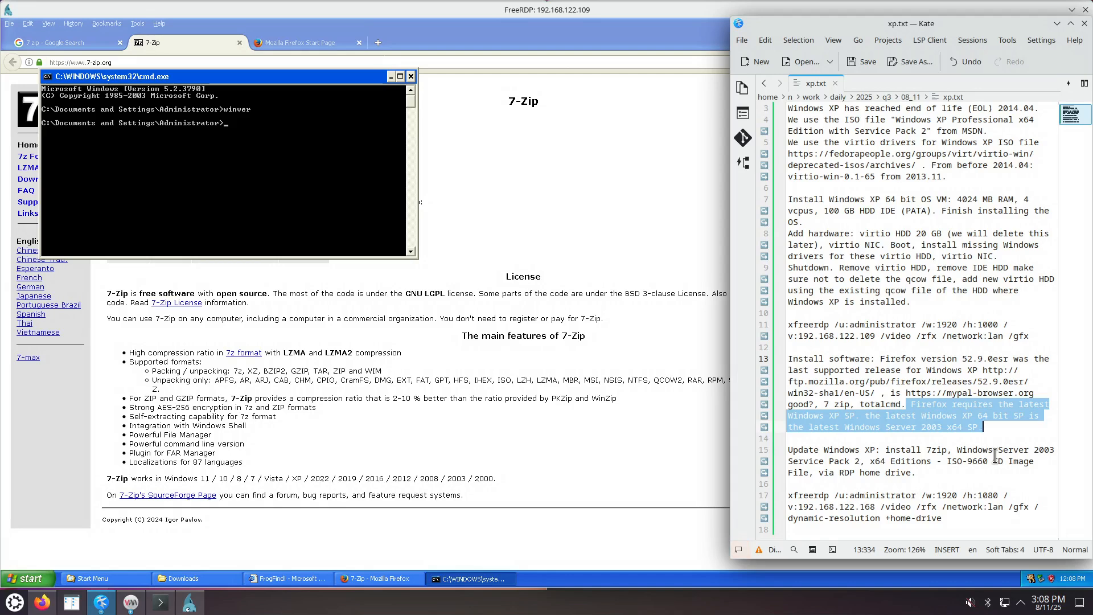
key(BackSpace)
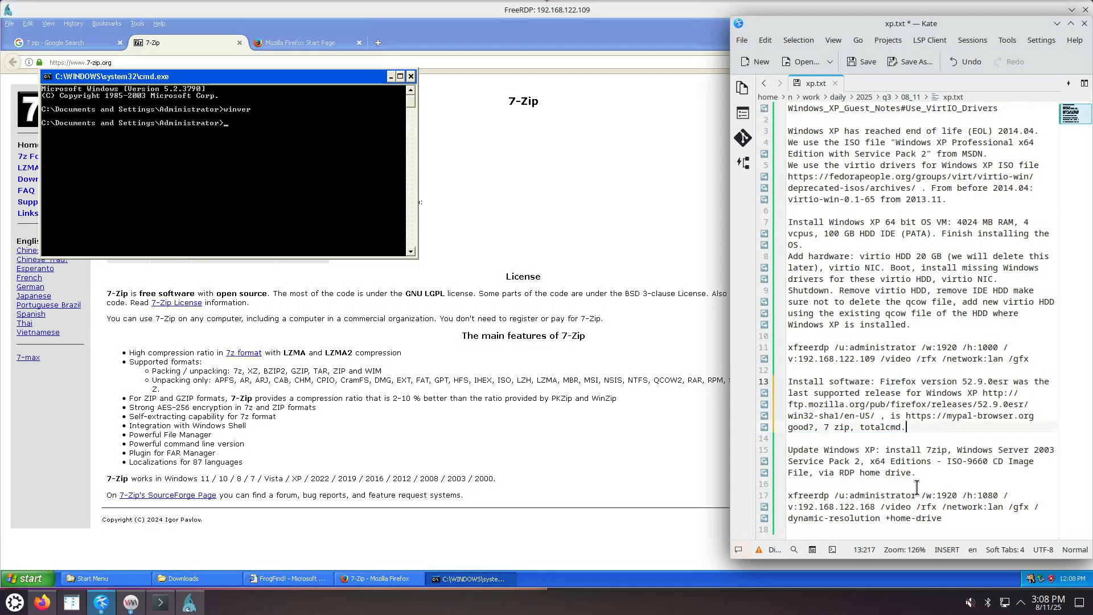
drag(944, 518, 768, 453)
key(BackSpace)
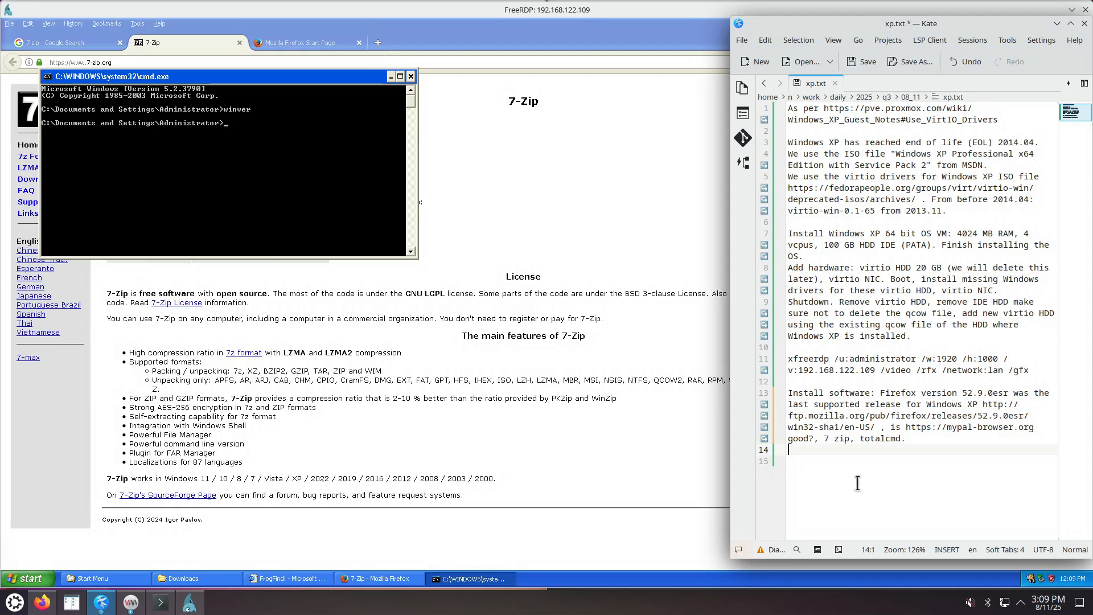
drag(906, 428, 830, 430)
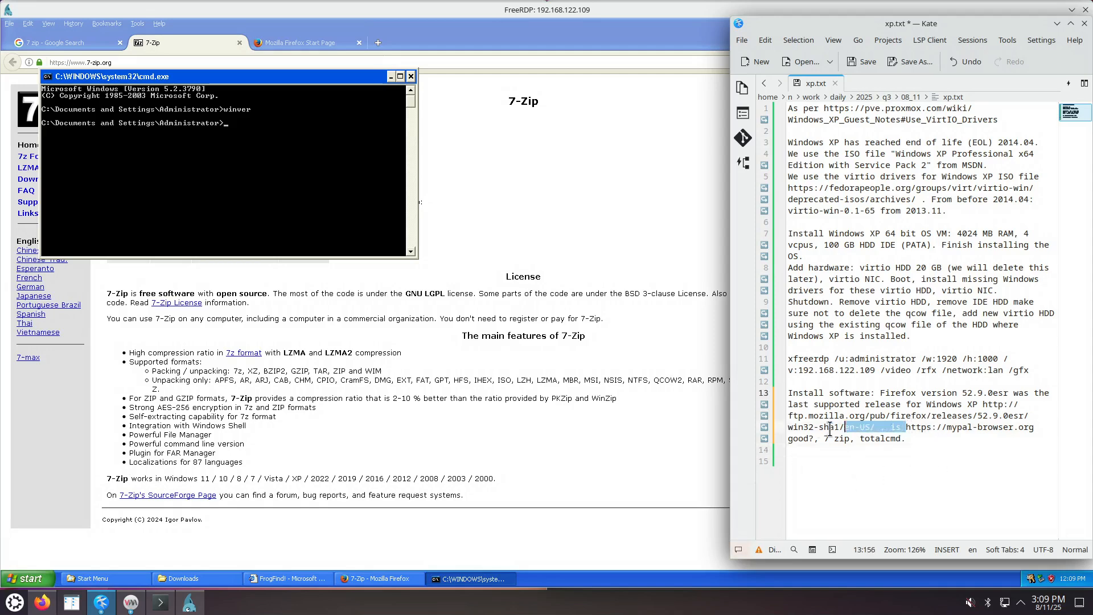
drag(906, 427, 1035, 431)
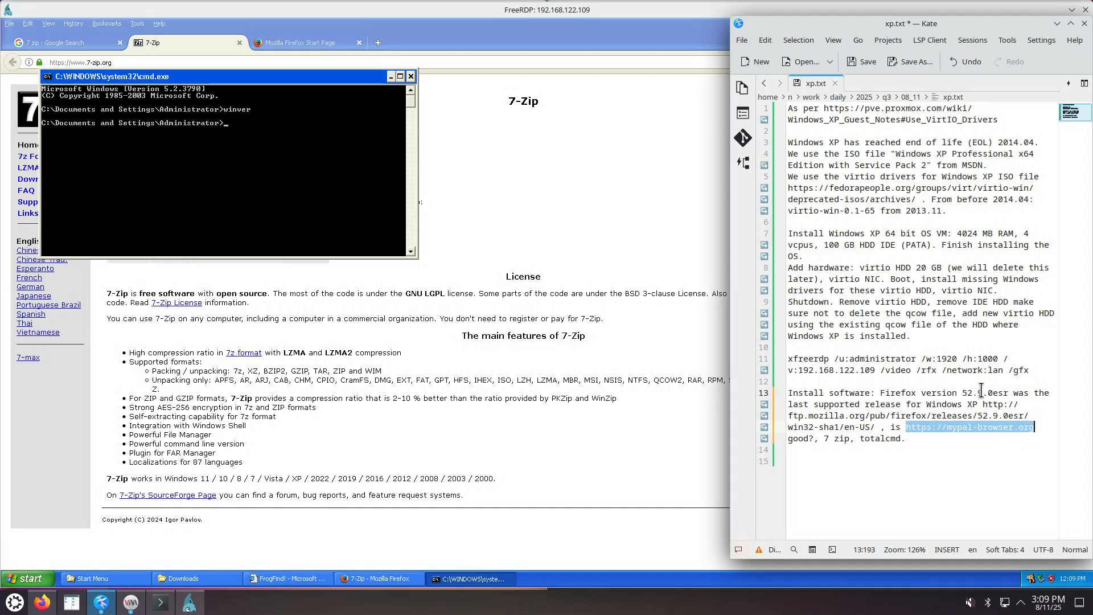
click(940, 450)
click(604, 293)
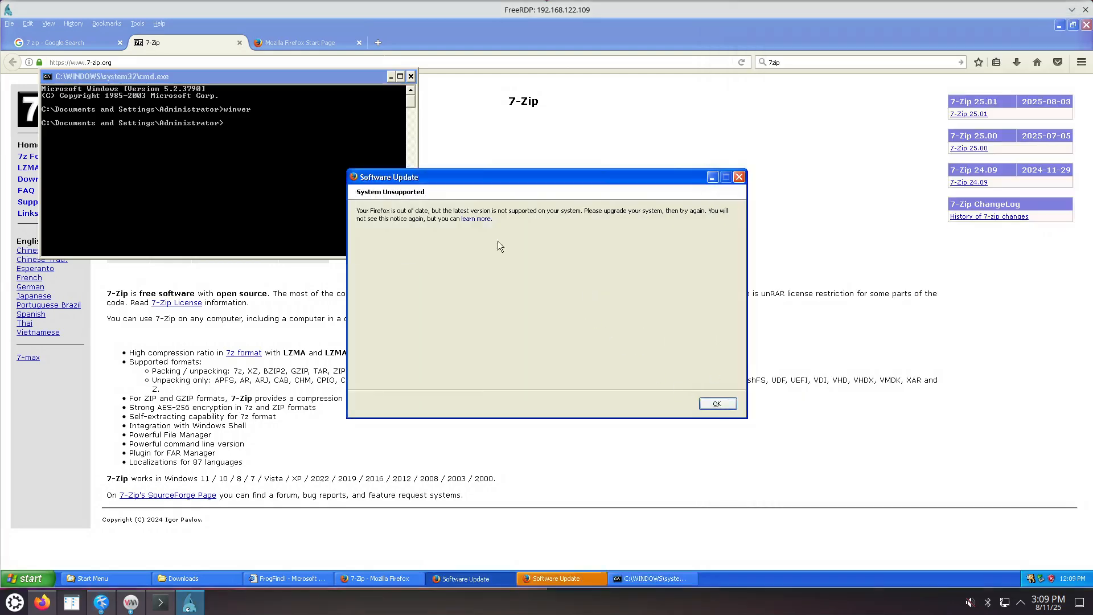
Dismiss both Firefox system-unsupported notices and select the word 'totalcmd' in xp.txt.
click(716, 403)
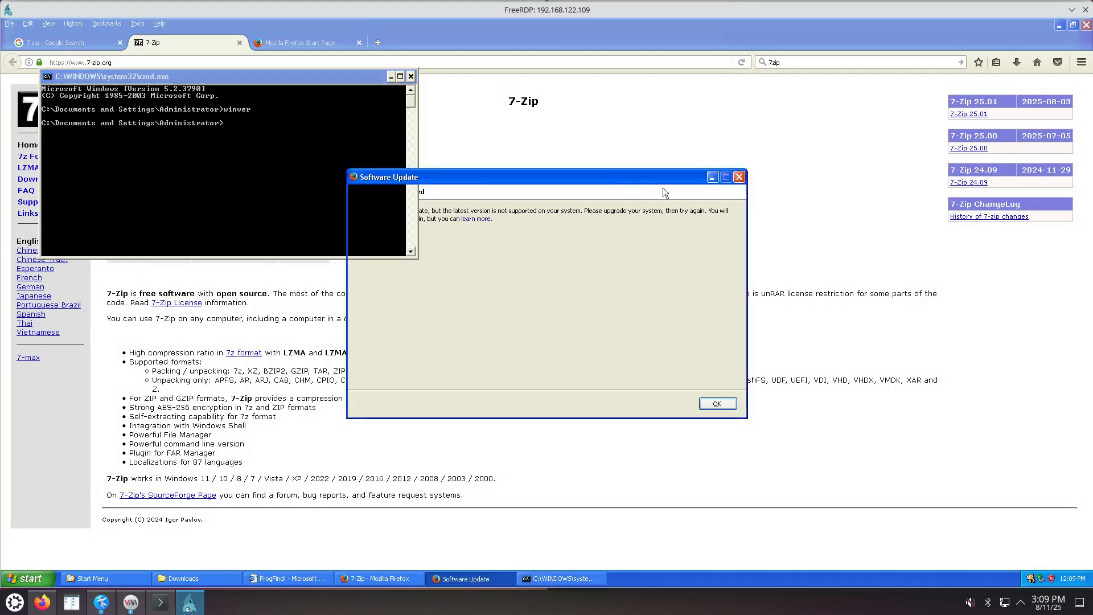
click(778, 416)
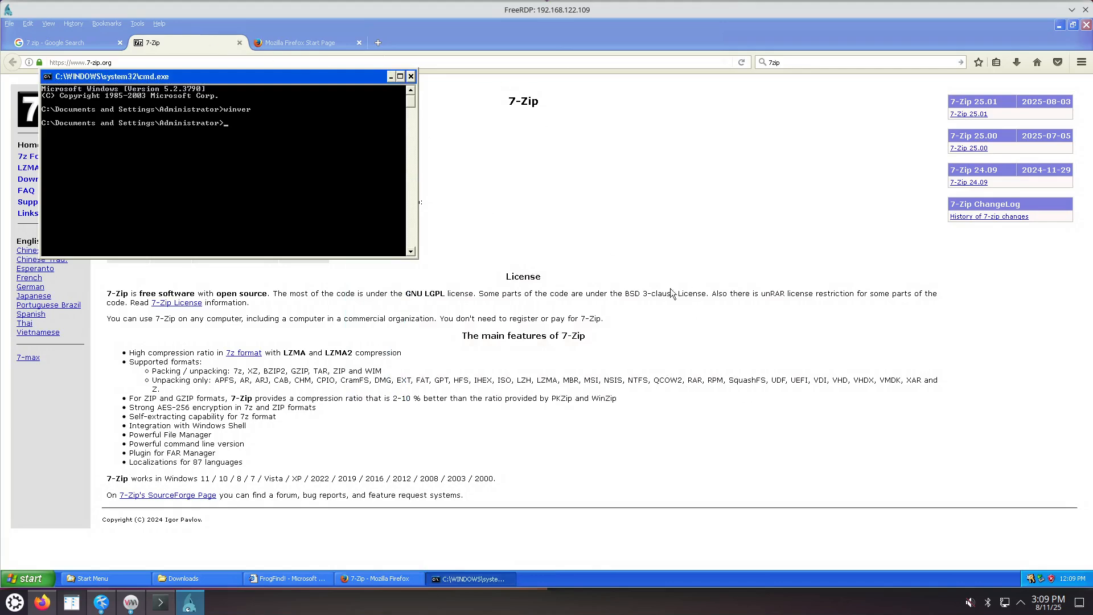
click(101, 602)
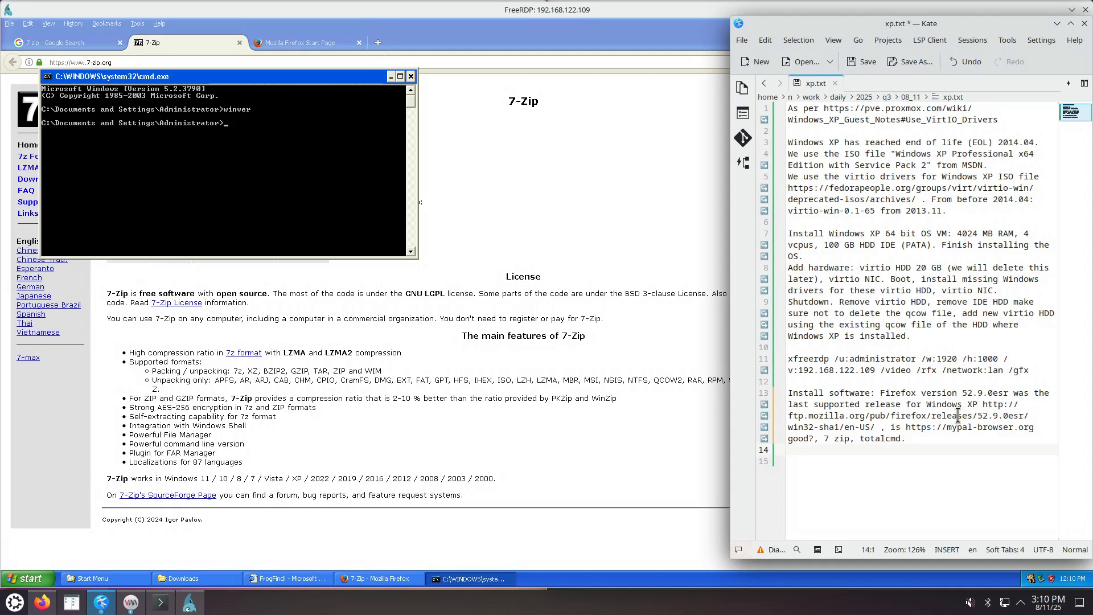
double_click(882, 439)
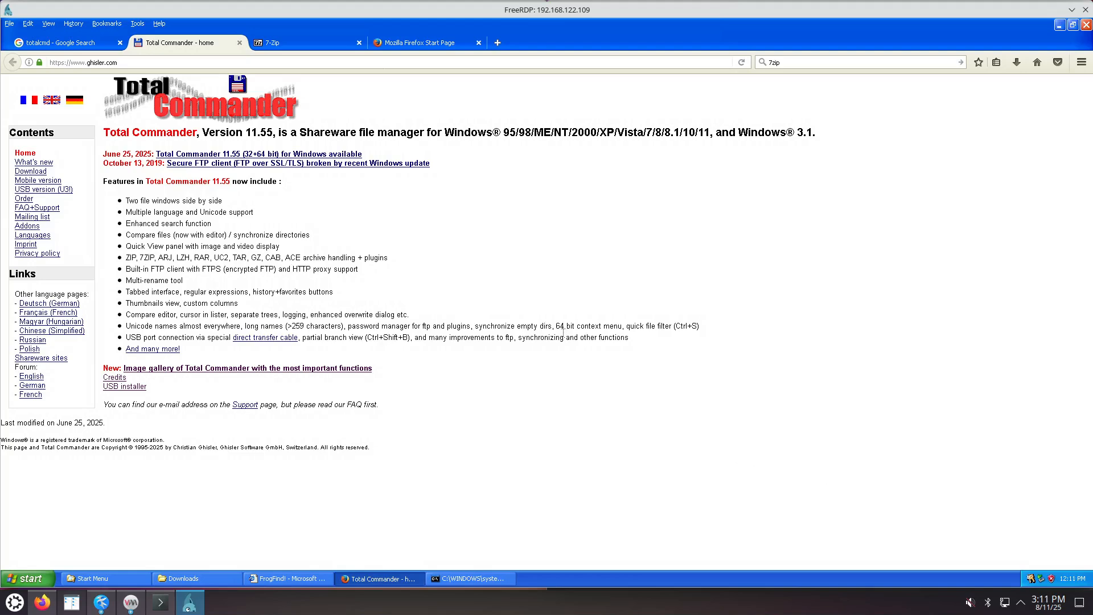
Download tcmd1155x64.exe, the 64-bit Total Commander 11.55 installer, from ghisler.com's download page.
click(102, 602)
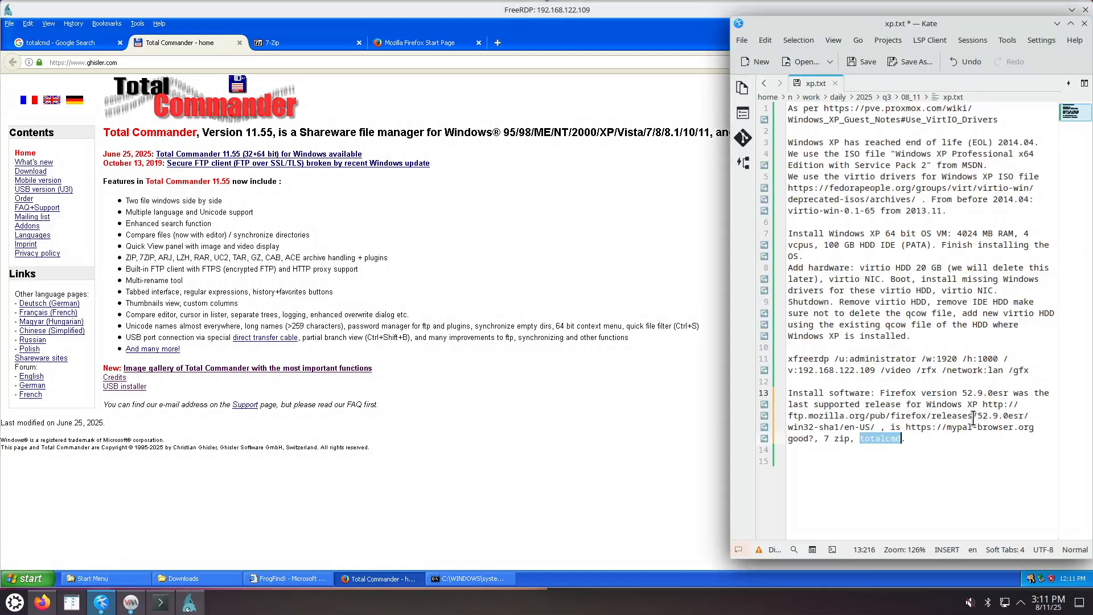
click(671, 397)
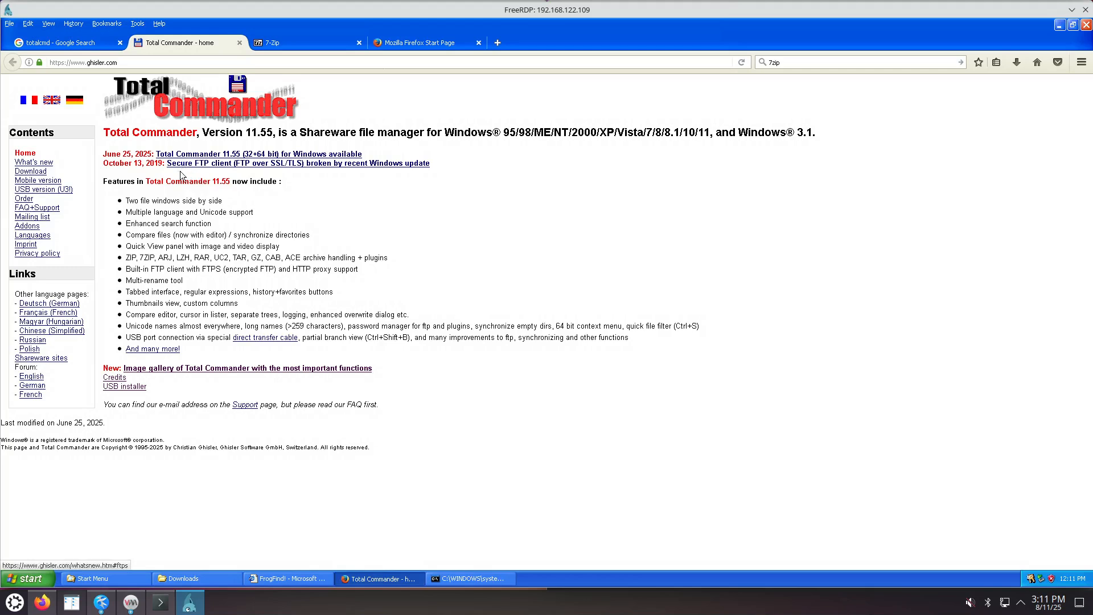
click(257, 158)
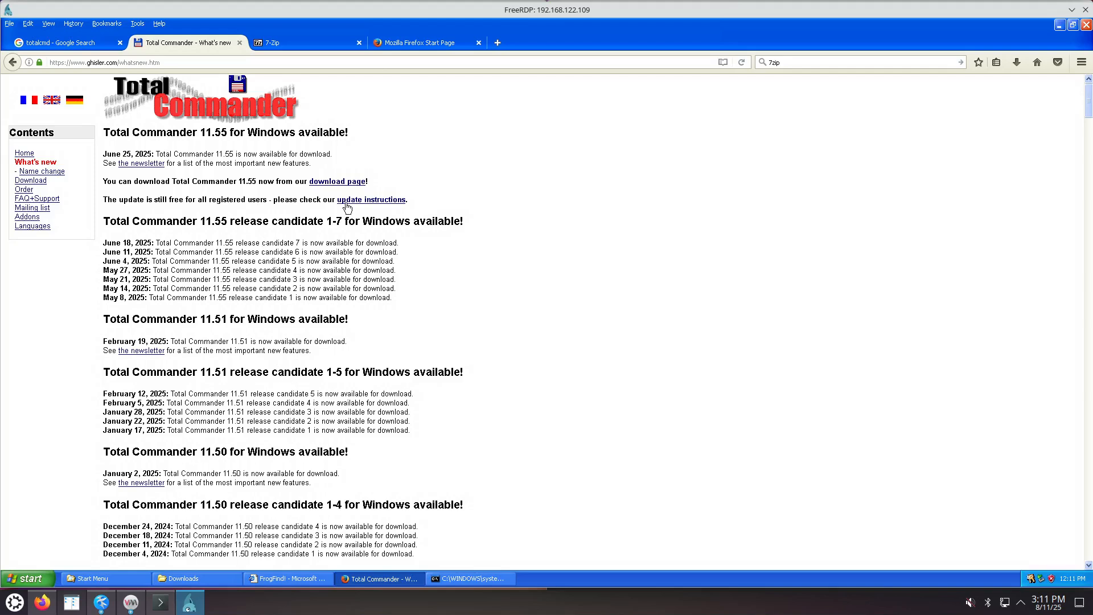
click(336, 182)
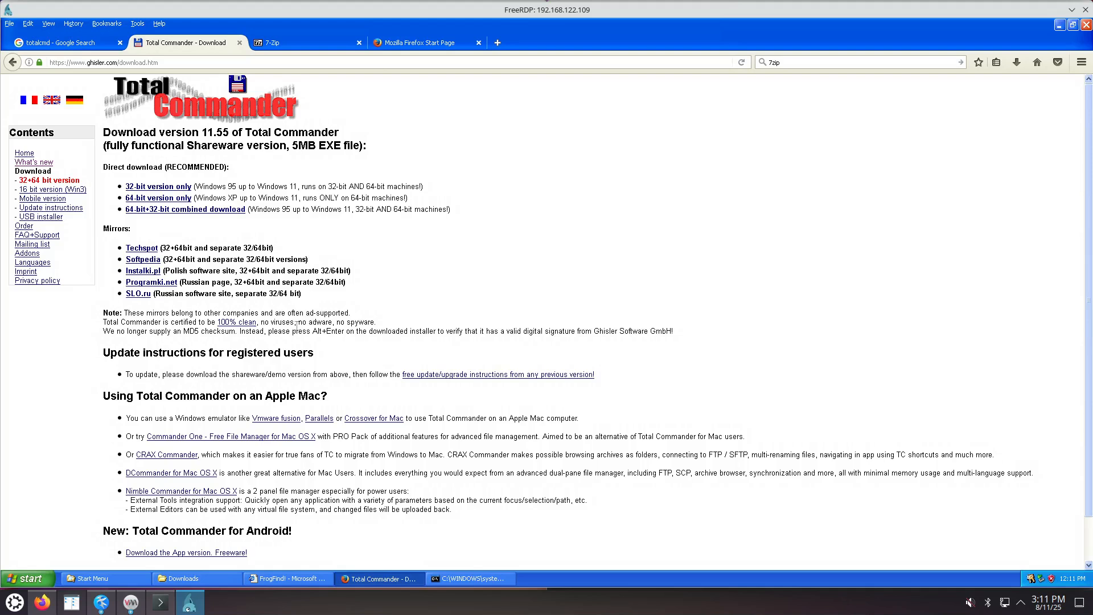
click(178, 199)
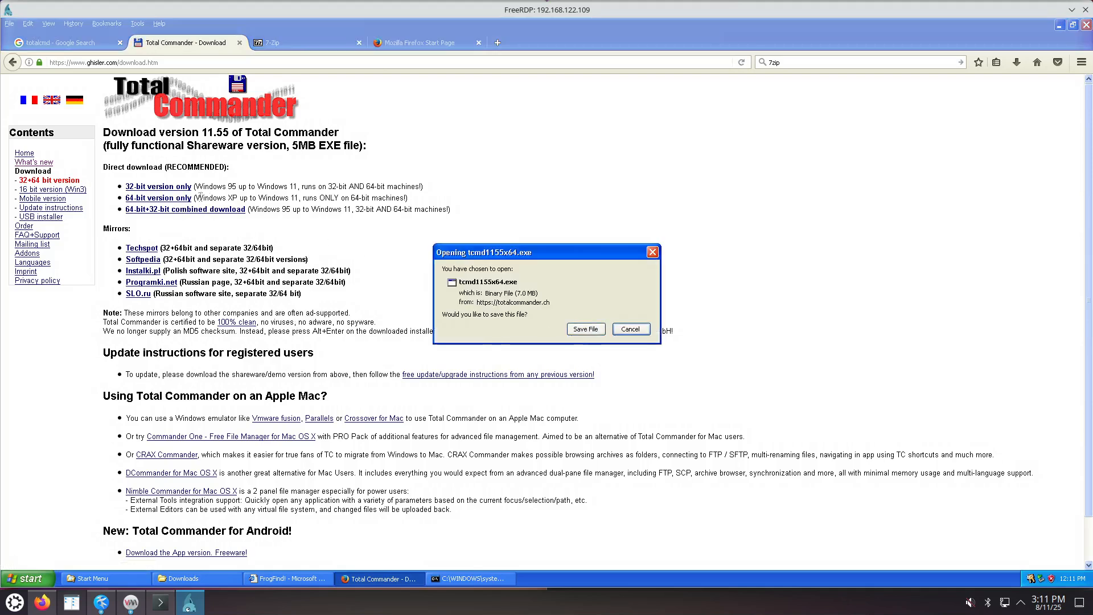
click(585, 329)
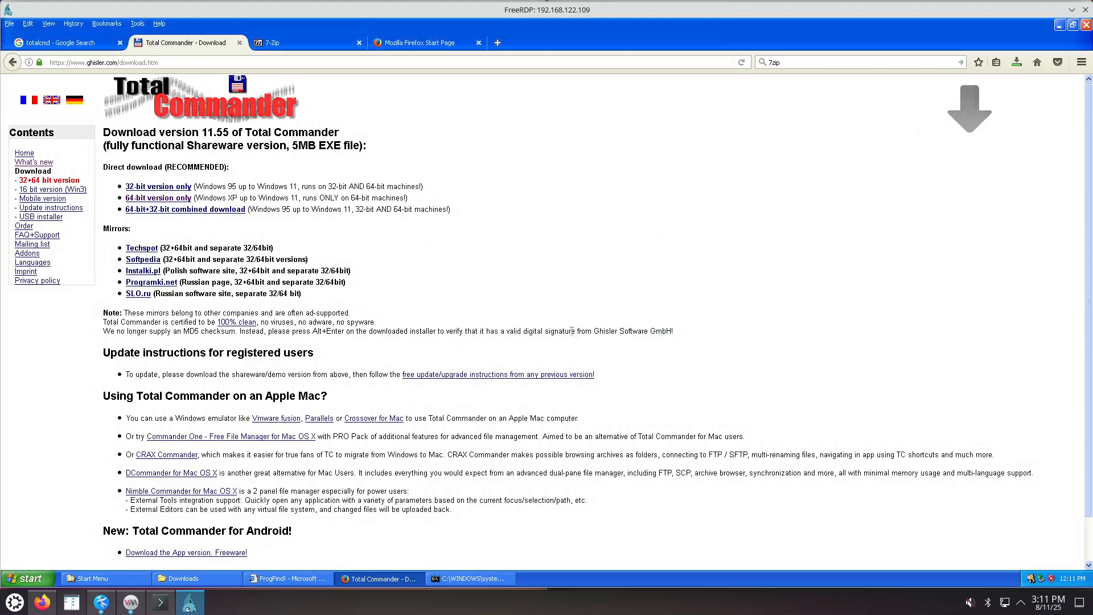
click(1016, 64)
Run tcmd1155x64 with English, default folder and ini location, all-users shortcuts, no desktop icon.
click(1009, 91)
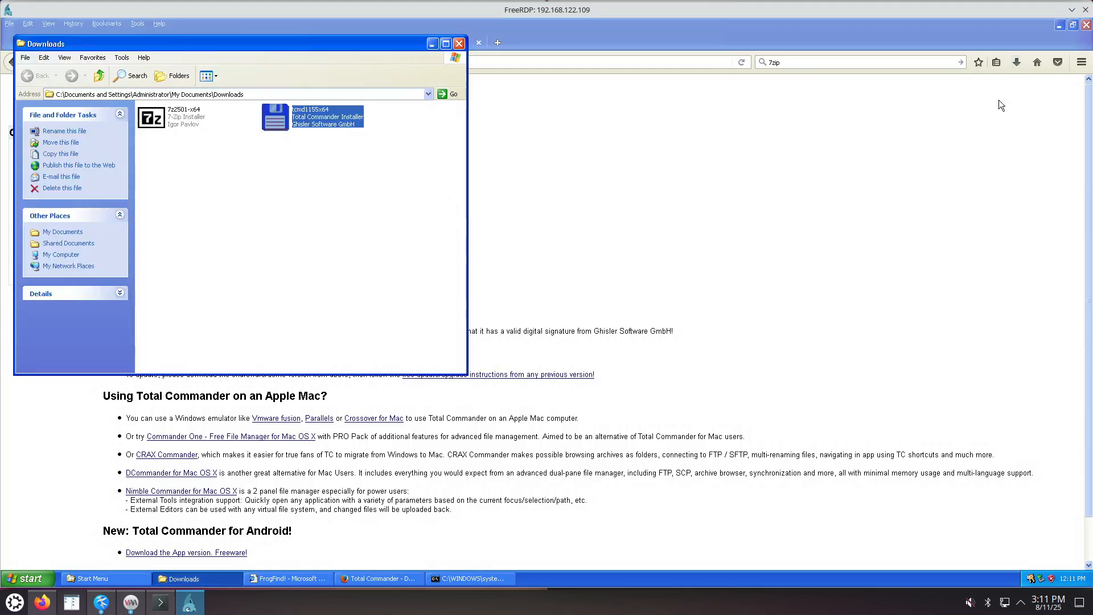
double_click(317, 119)
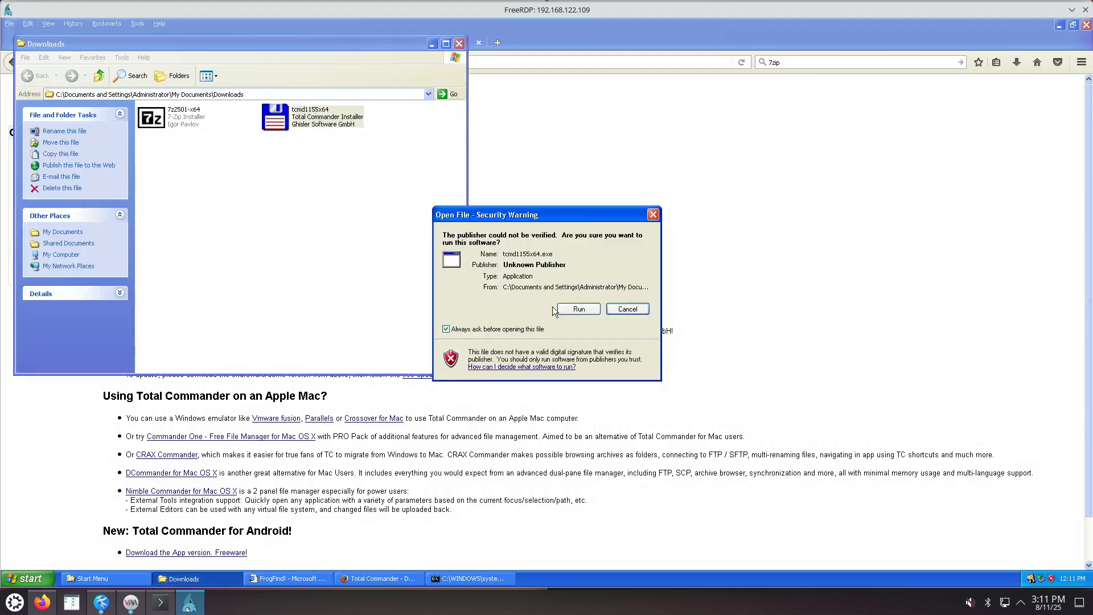
click(631, 309)
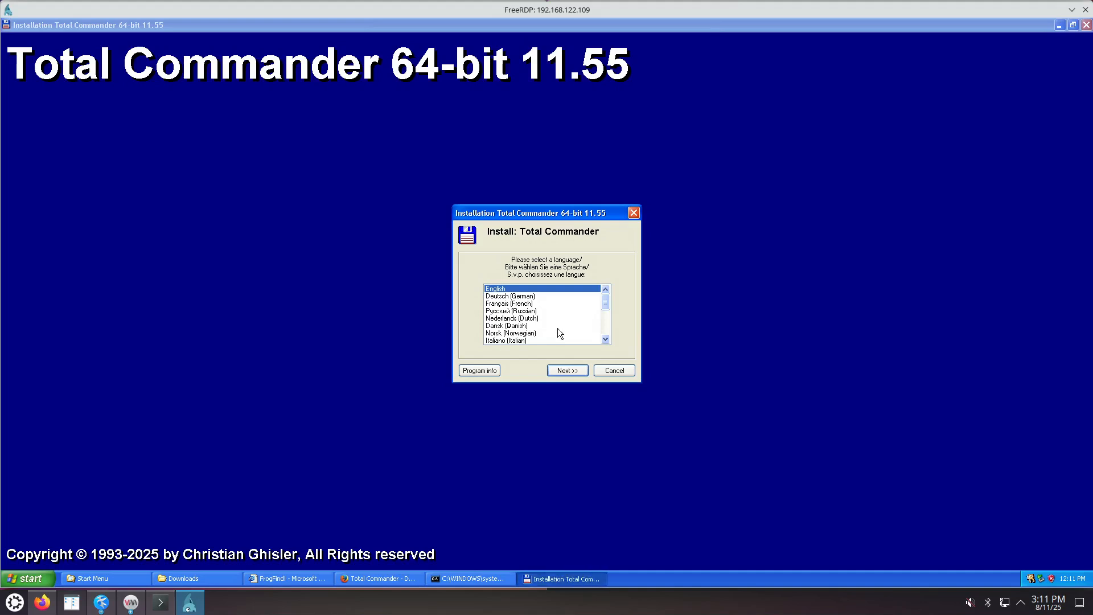
click(572, 375)
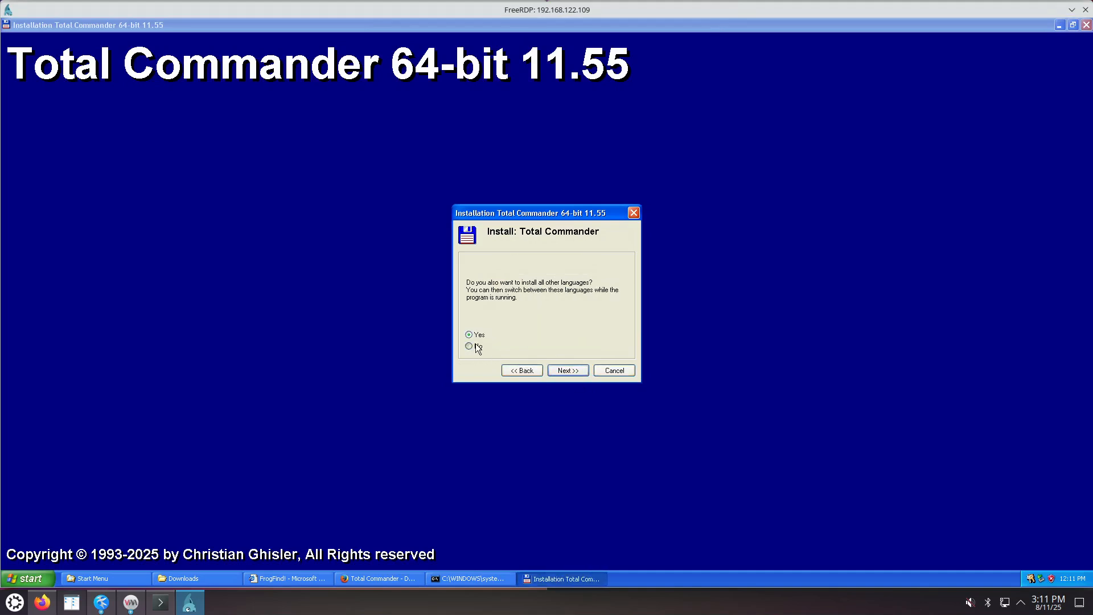
click(572, 370)
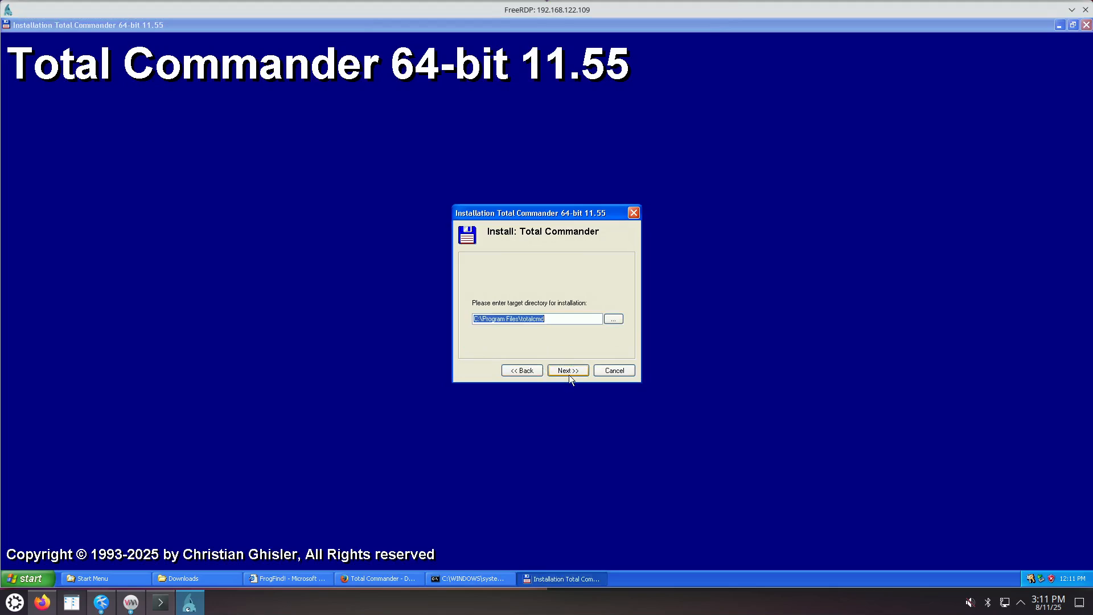
click(568, 373)
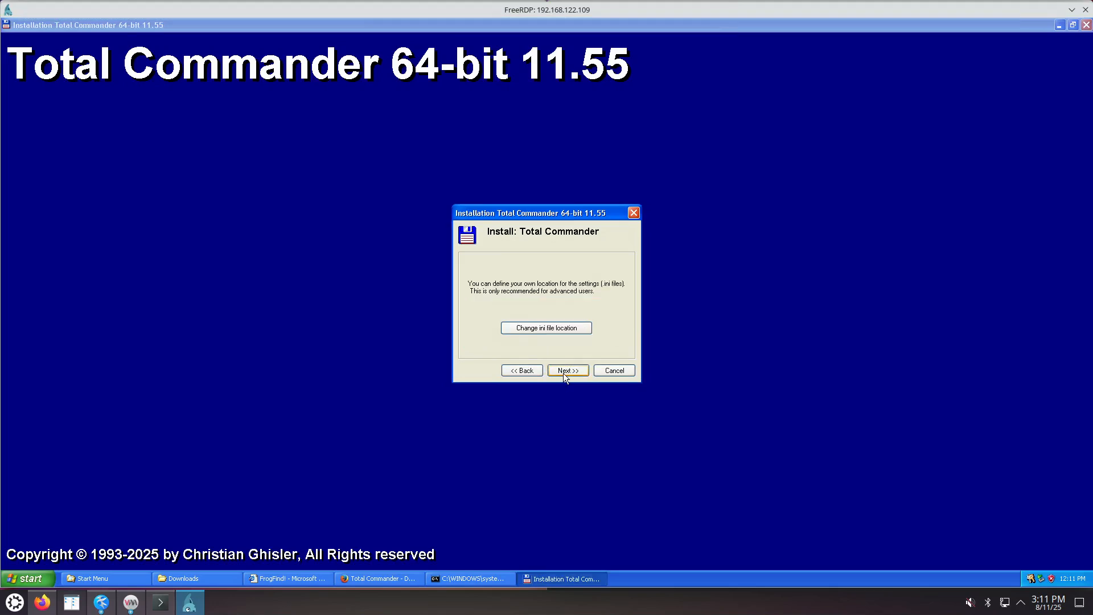
click(567, 372)
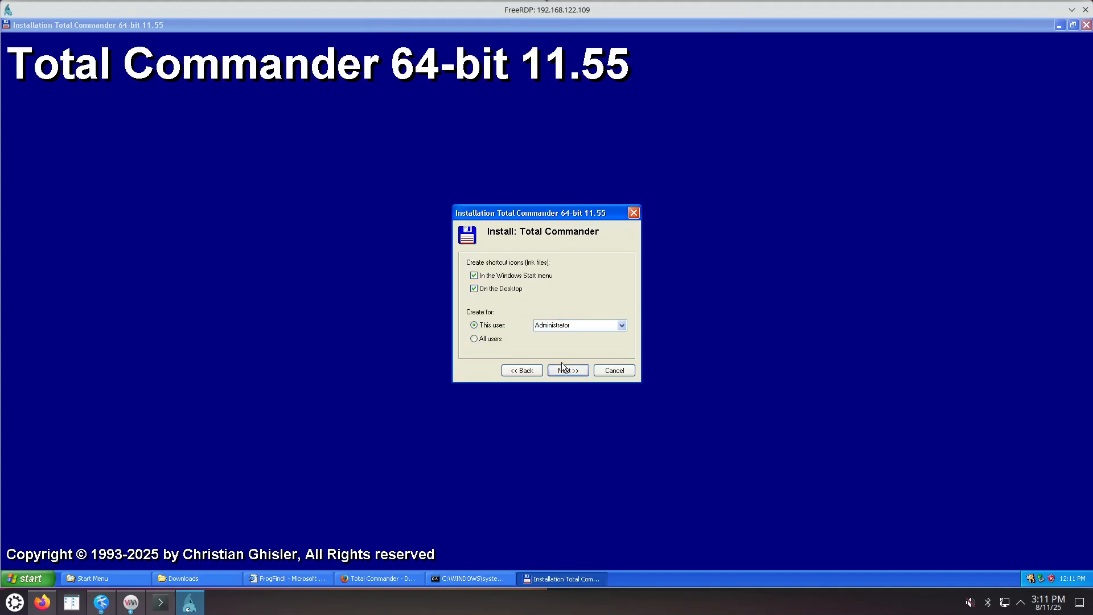
click(515, 290)
click(487, 339)
click(567, 371)
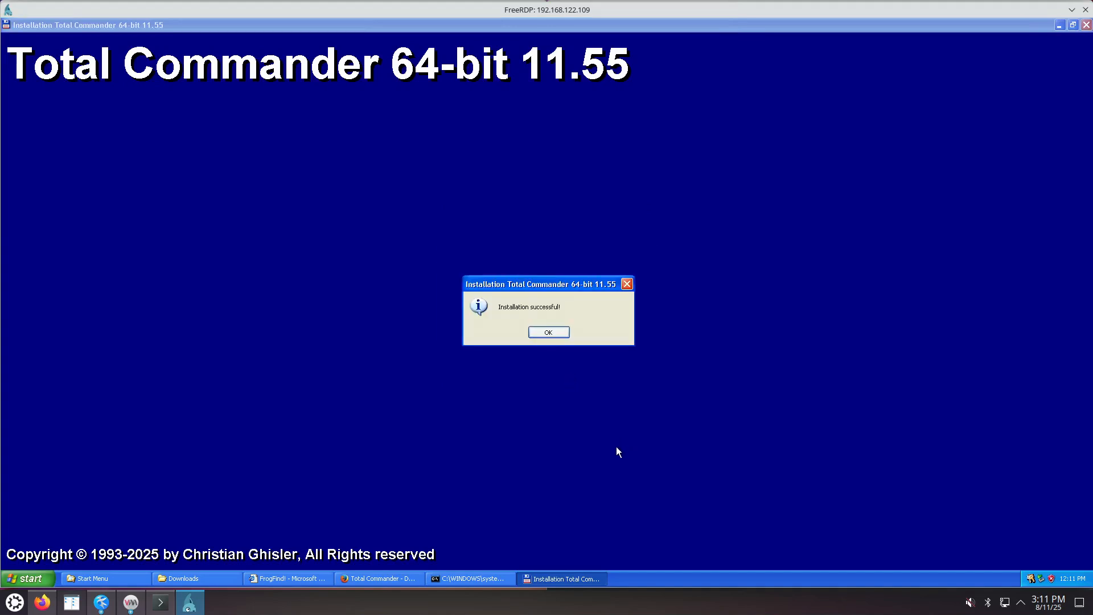
click(555, 333)
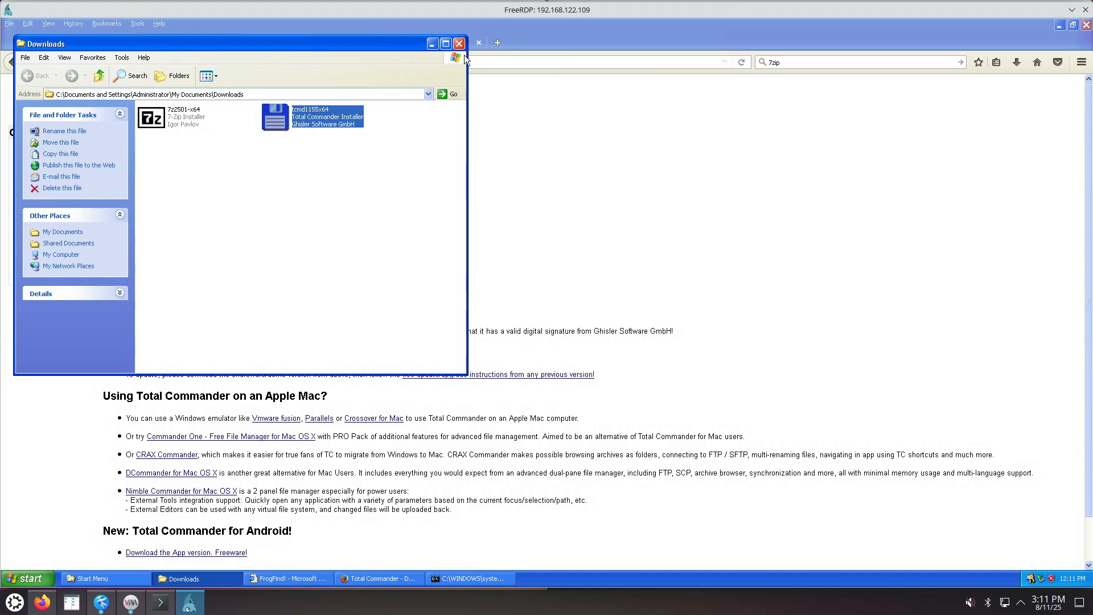
Close the Downloads window and enable the Quick Launch toolbar on the taskbar.
click(459, 44)
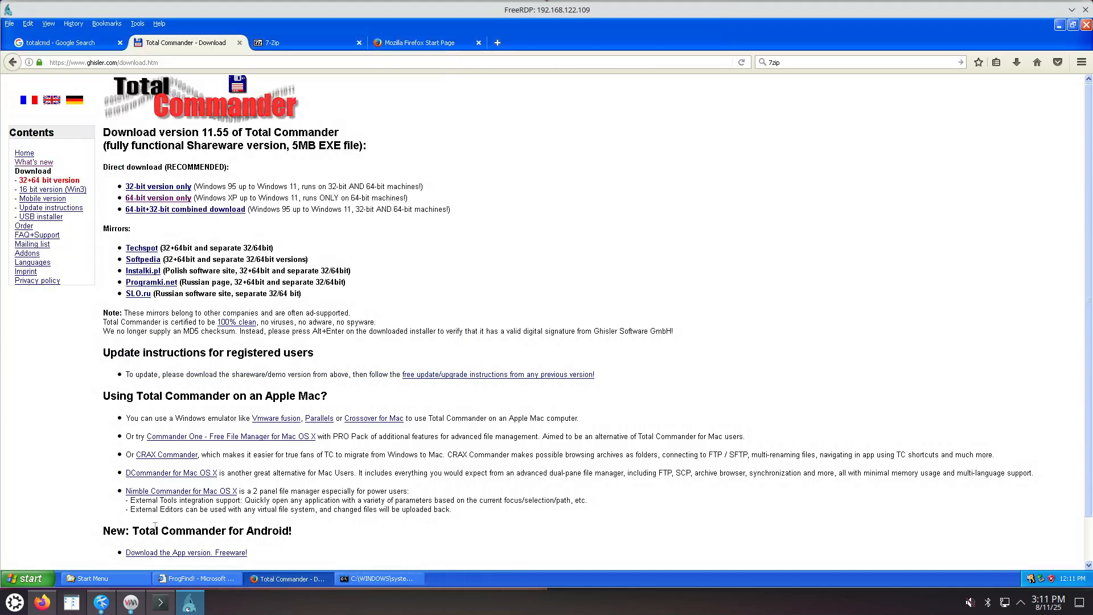
click(39, 578)
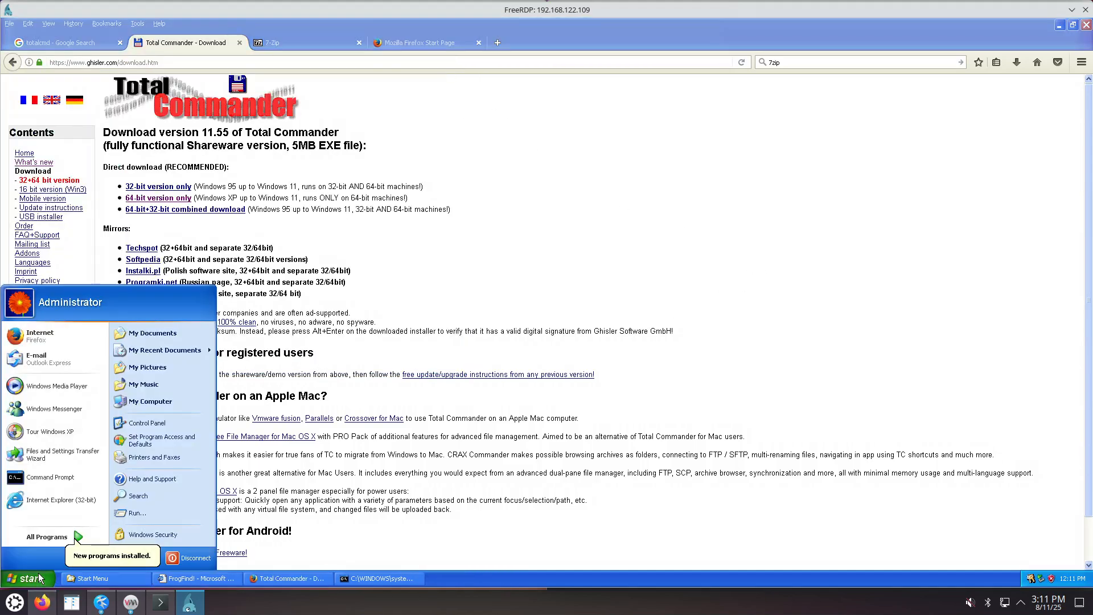
right_click(480, 580)
mouse_move(539, 491)
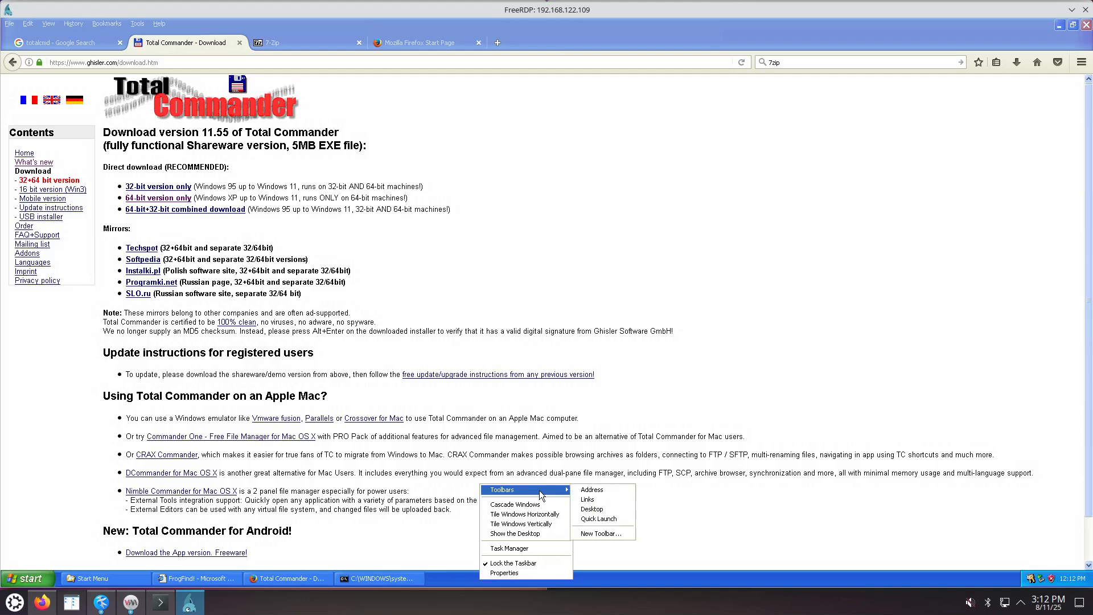
click(595, 519)
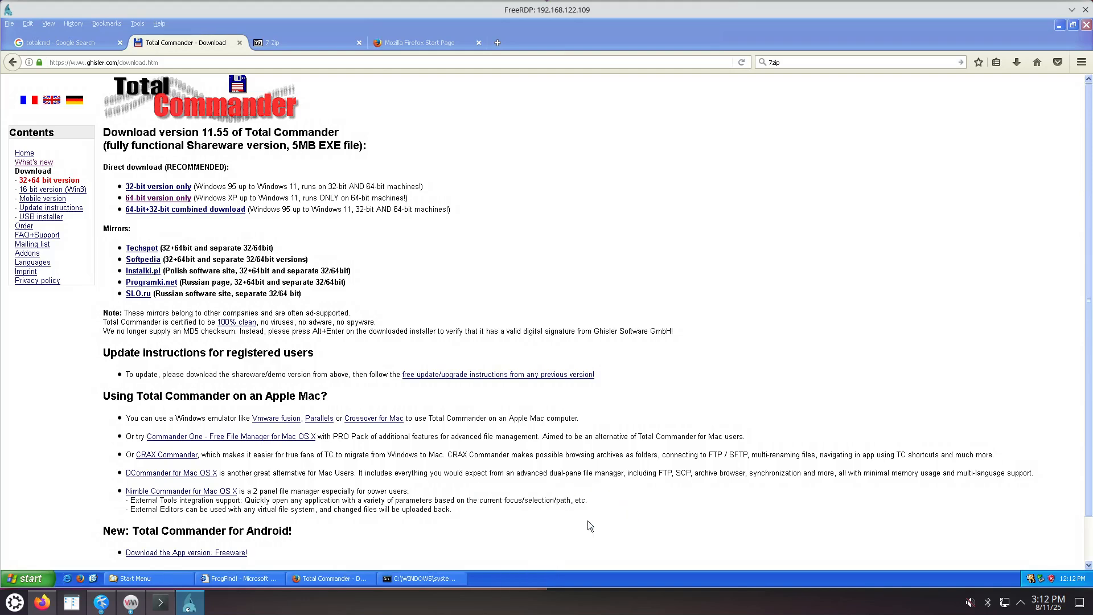
Delete the Show Desktop shortcut from Quick Launch.
right_click(93, 580)
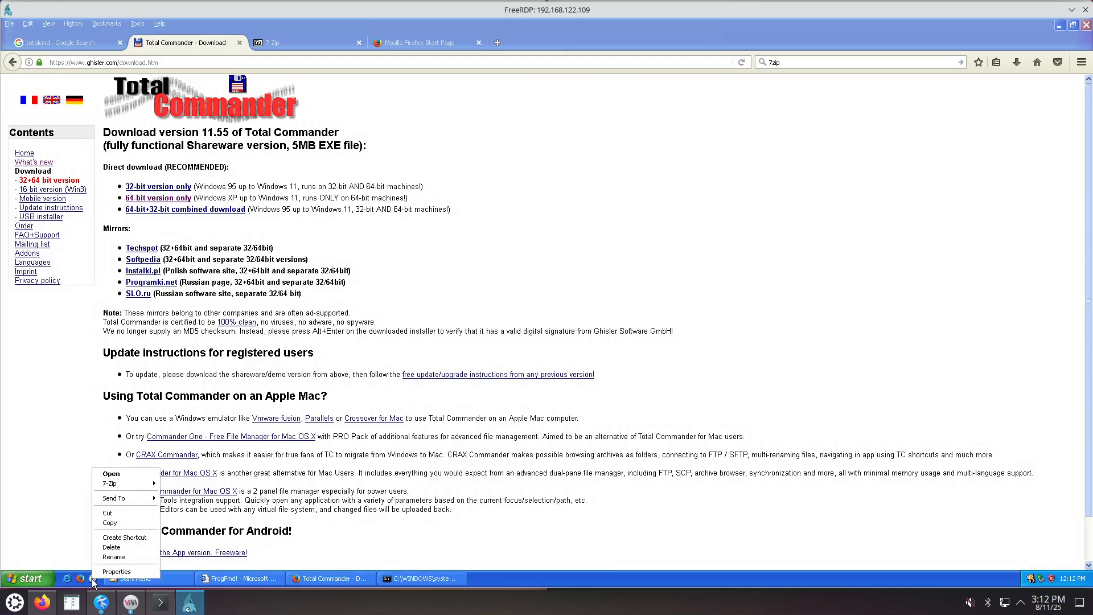
click(111, 548)
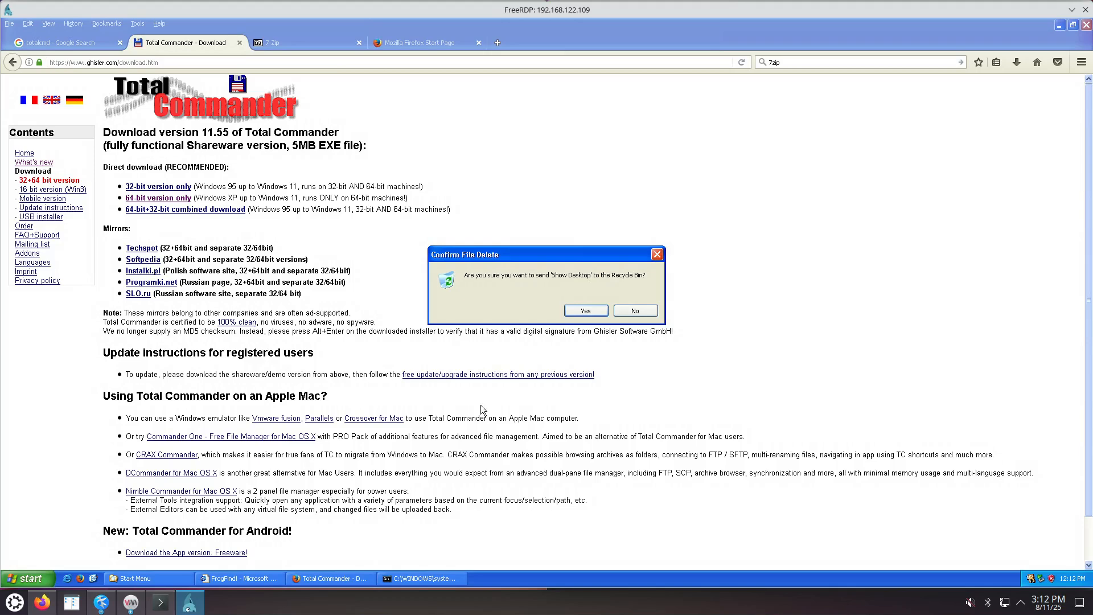
click(587, 311)
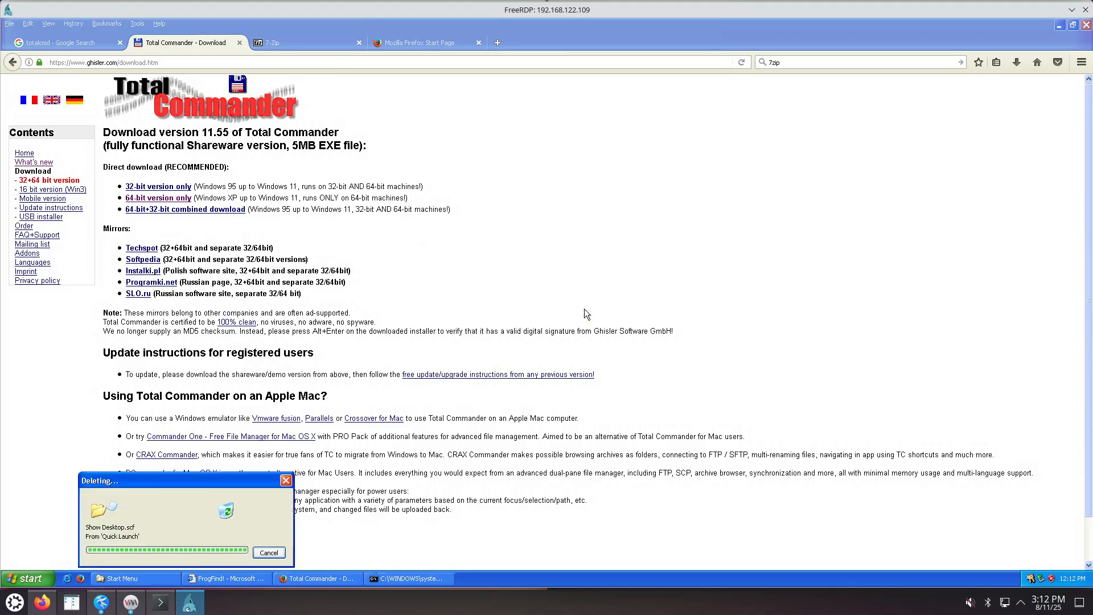
Browse Start > All Programs to the Total Commander entry.
click(43, 577)
click(67, 535)
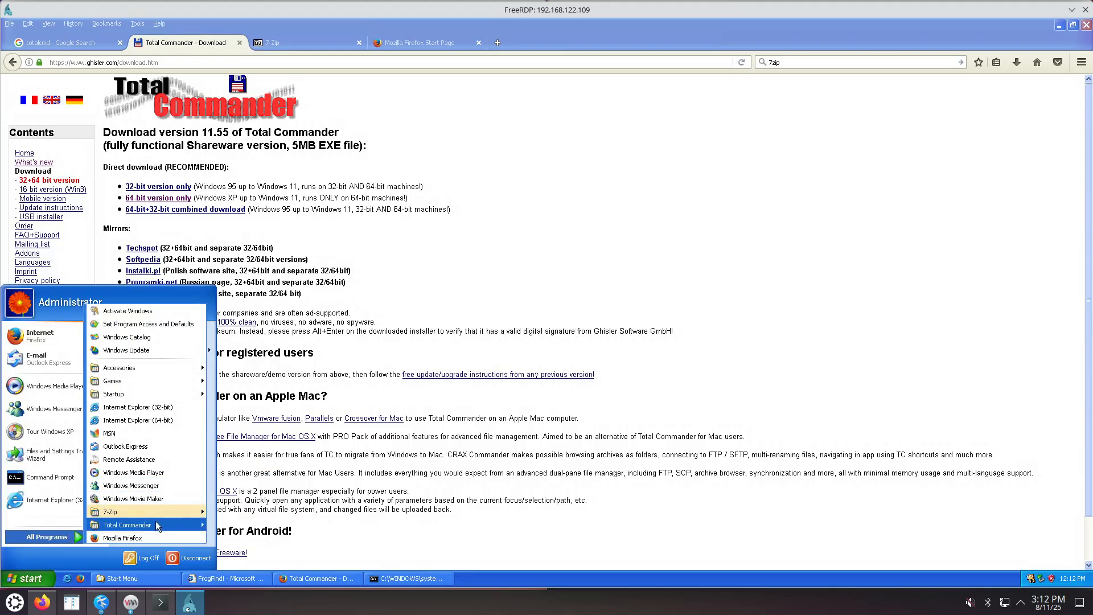
mouse_move(159, 524)
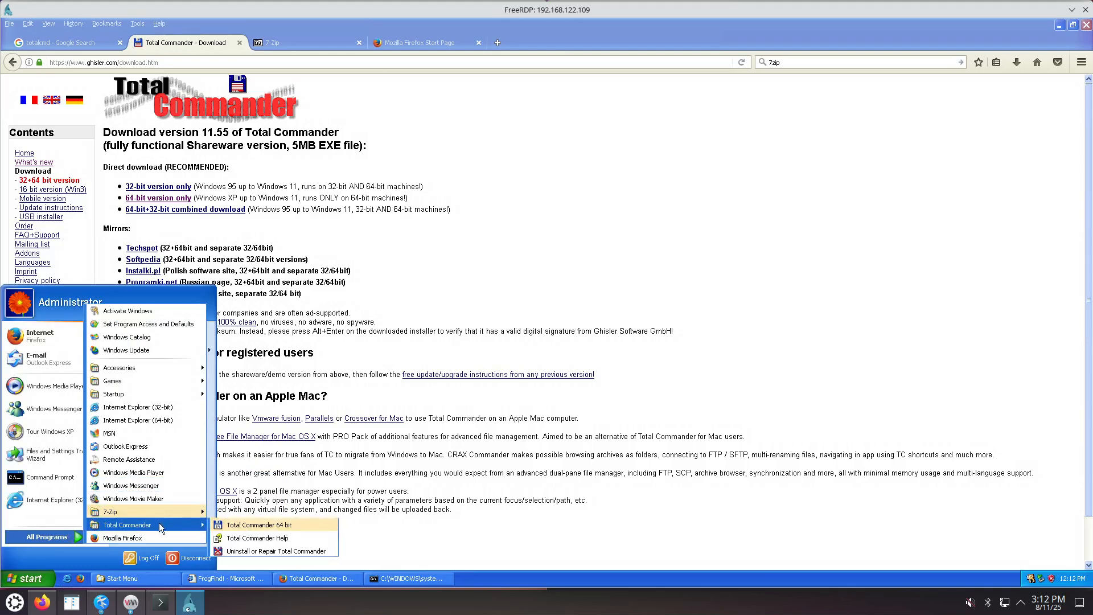
Launch Total Commander 64 bit past the nag screen and hide the vertical button bar.
click(238, 527)
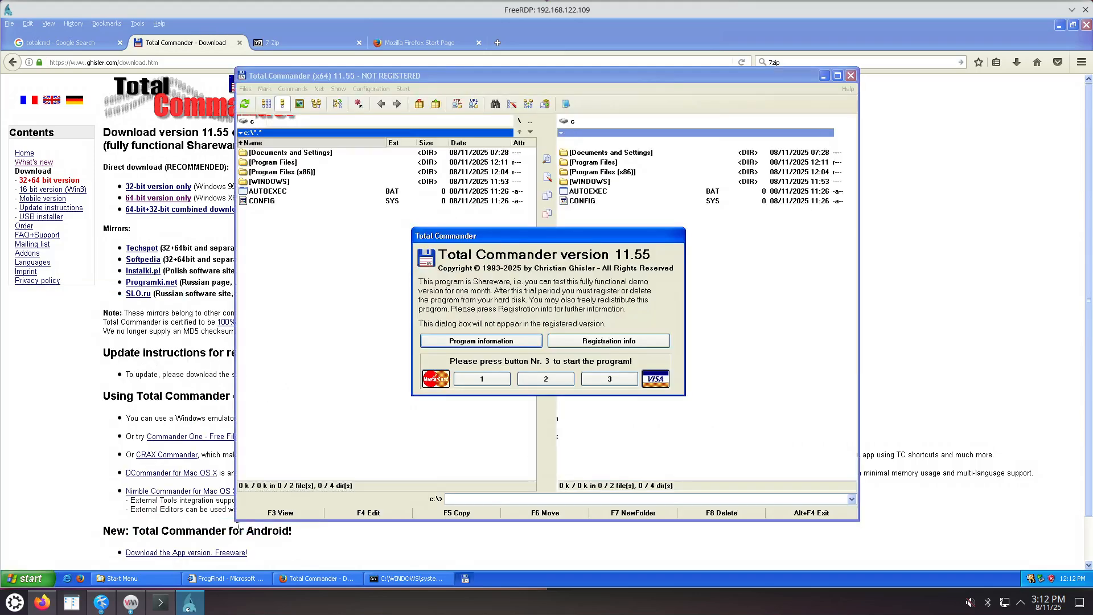
click(601, 377)
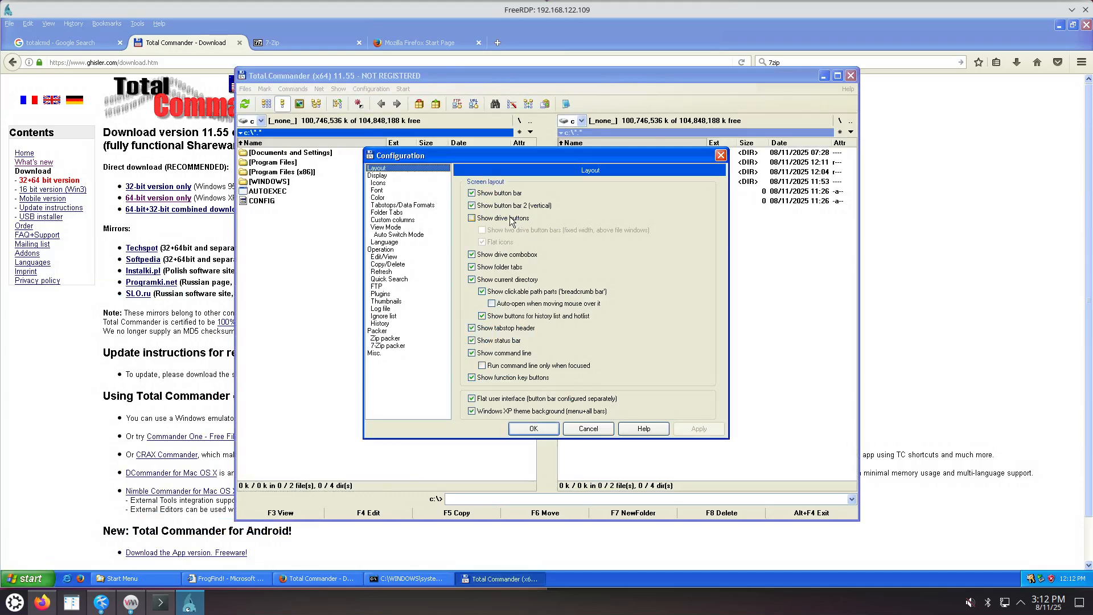
click(496, 206)
click(693, 430)
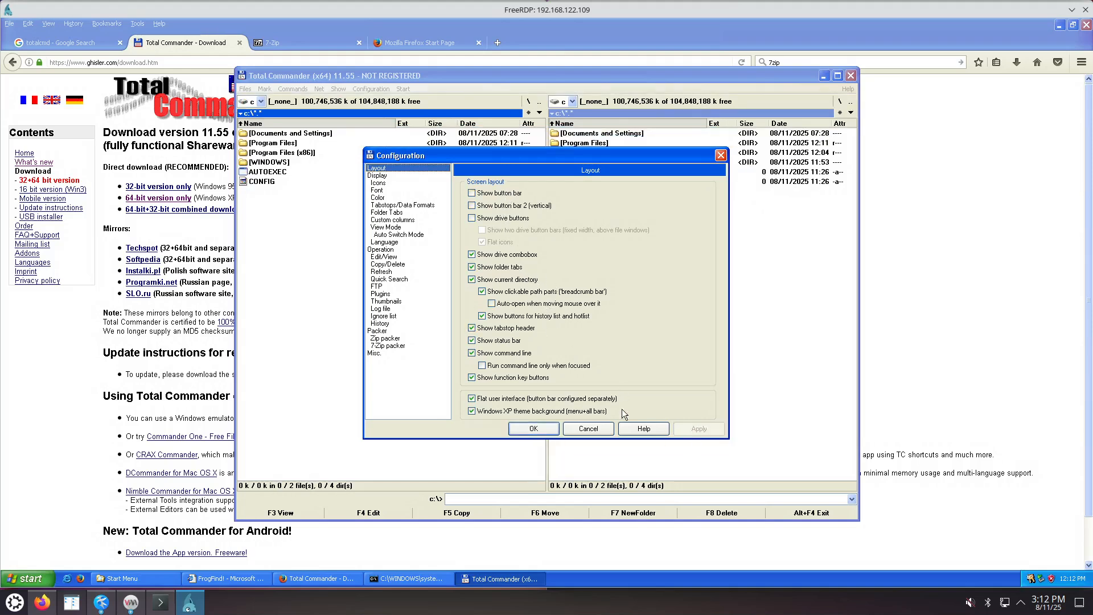
Show hidden and system files and use Windows-standard left-button selection.
click(385, 177)
click(512, 195)
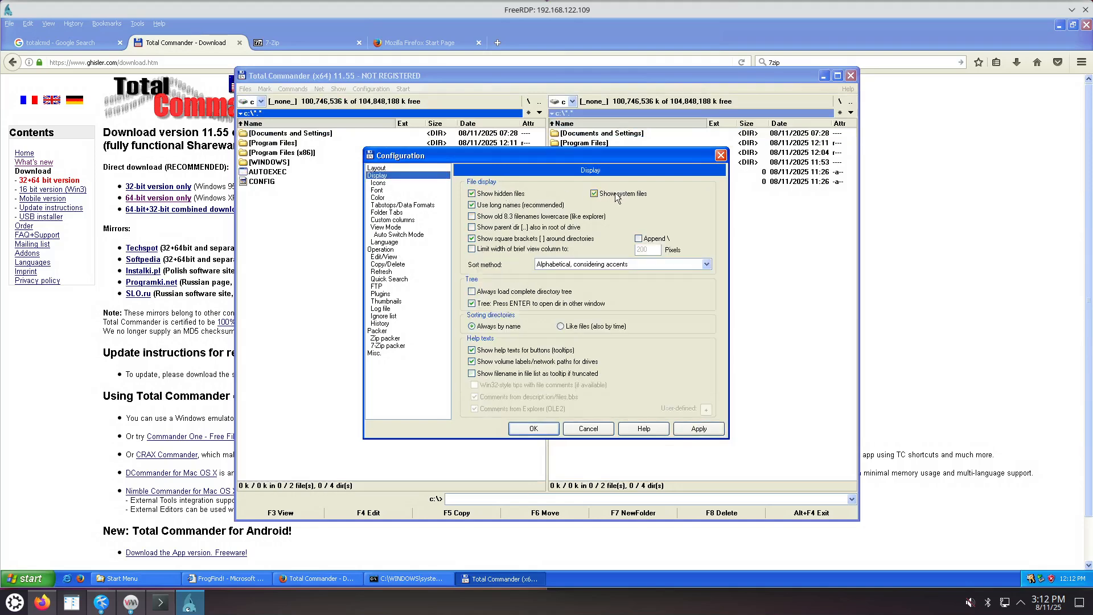
click(698, 431)
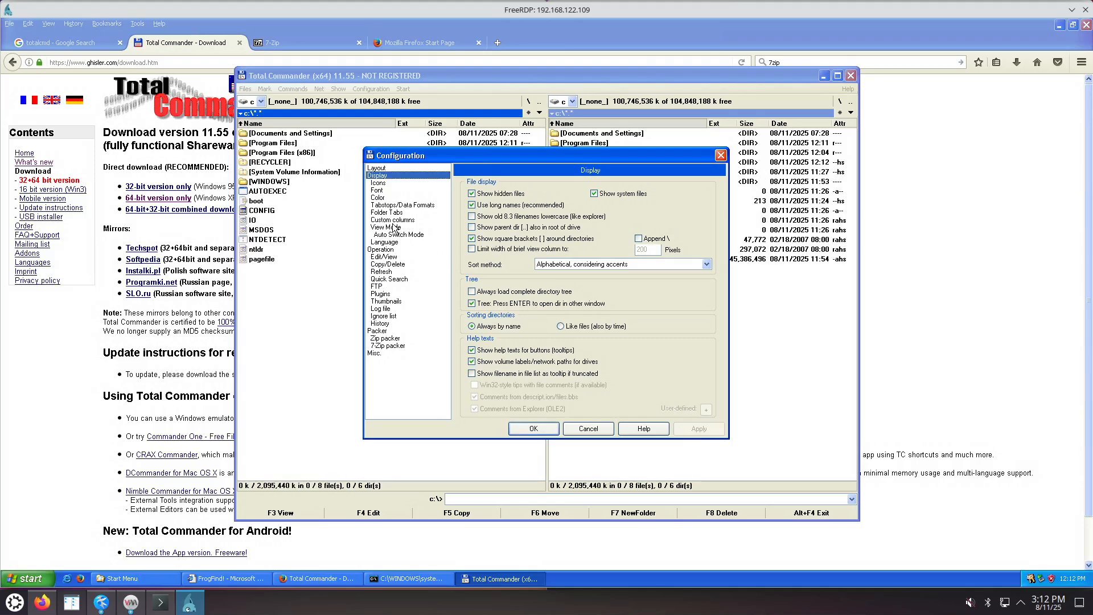
click(381, 250)
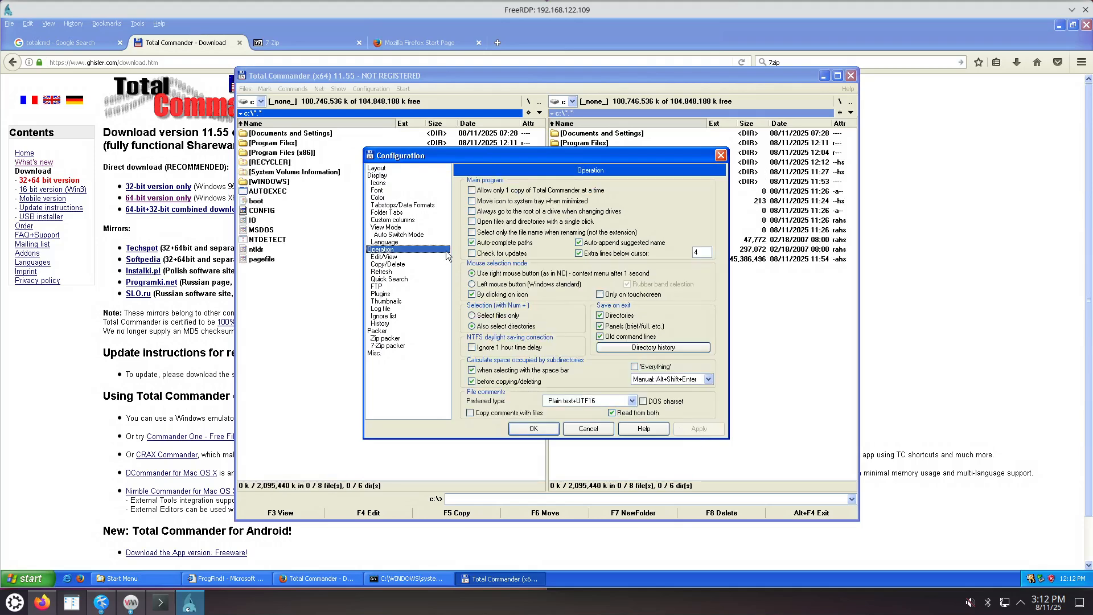
click(504, 284)
click(699, 429)
Set quick search to letters only and save the configuration with the default icon library.
click(389, 279)
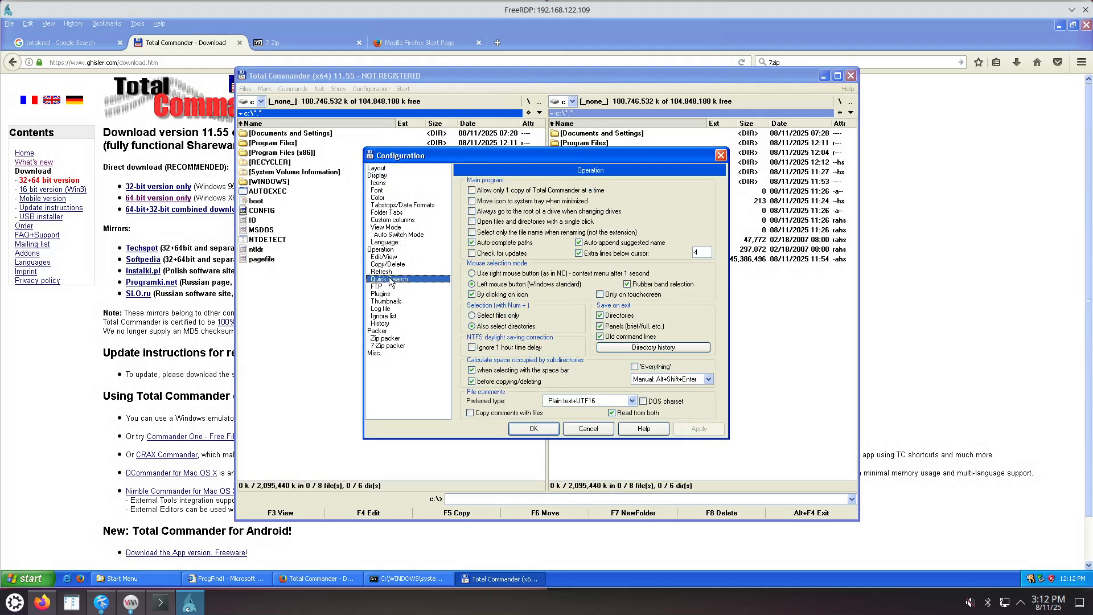
click(494, 229)
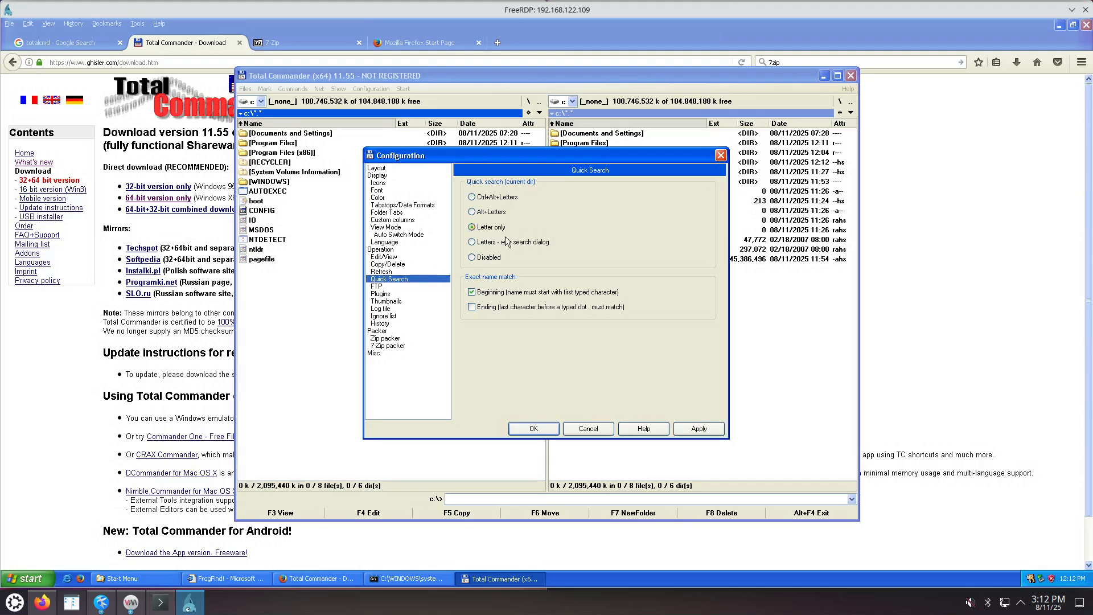
click(698, 427)
click(534, 429)
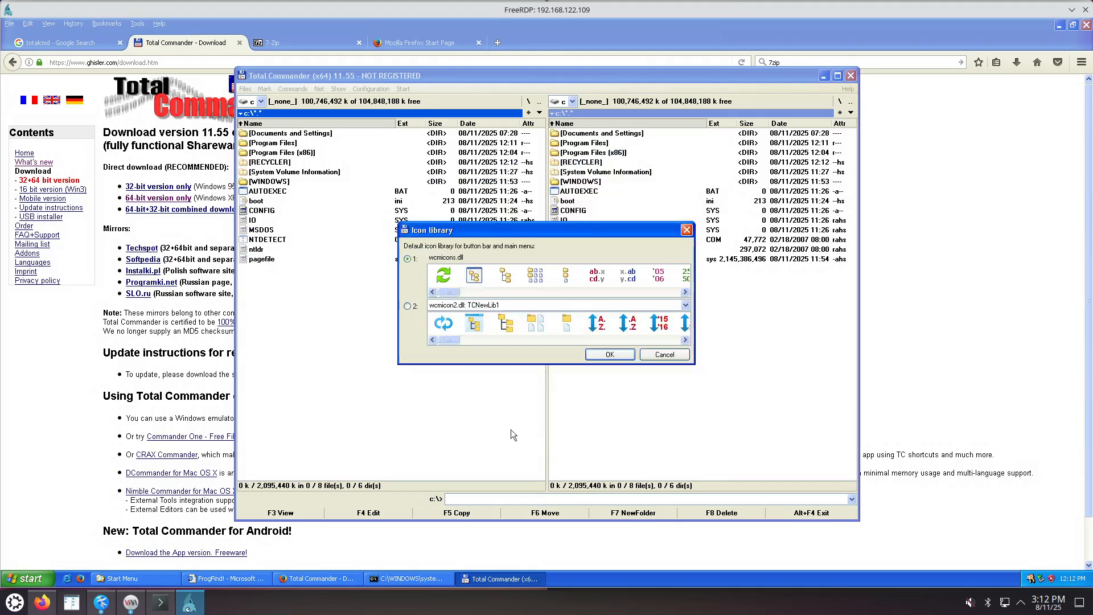
click(609, 357)
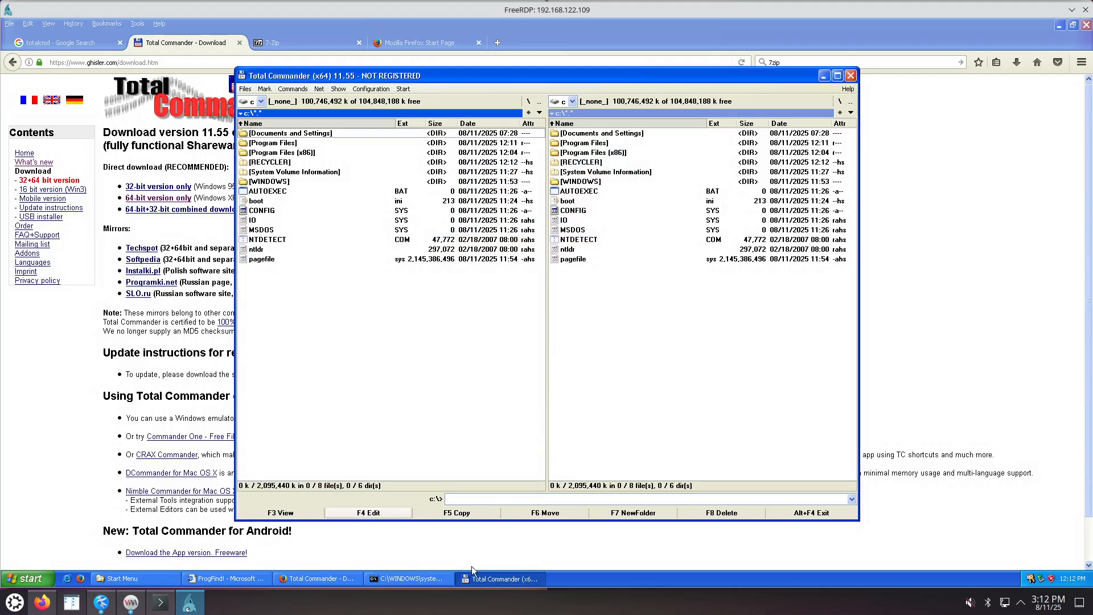
Add a Total Commander shortcut to Quick Launch from the Start Menu folder.
right_click(489, 583)
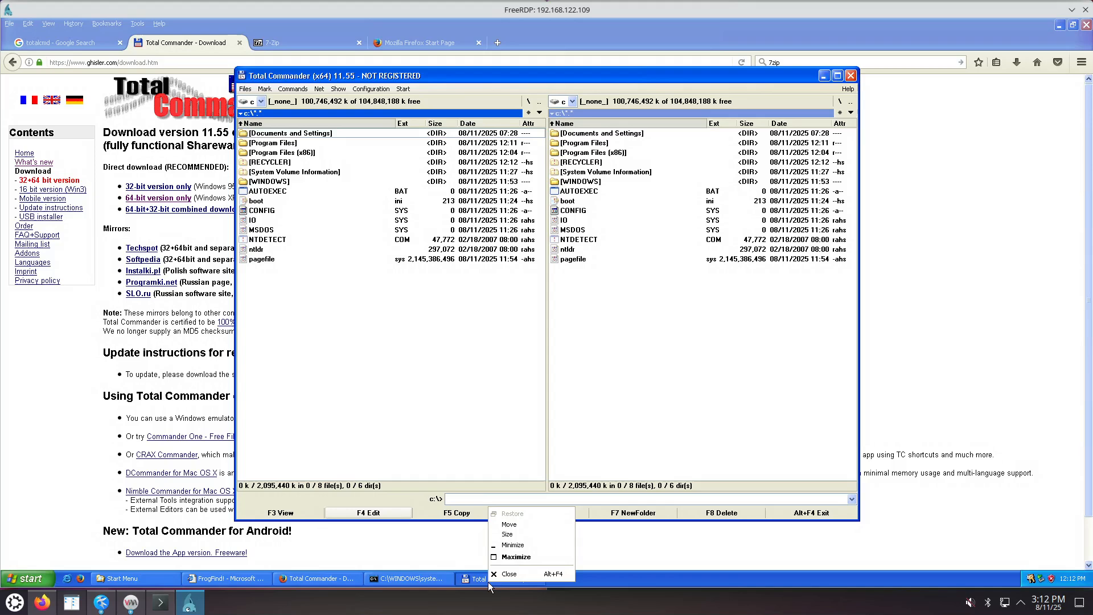
click(580, 575)
click(32, 569)
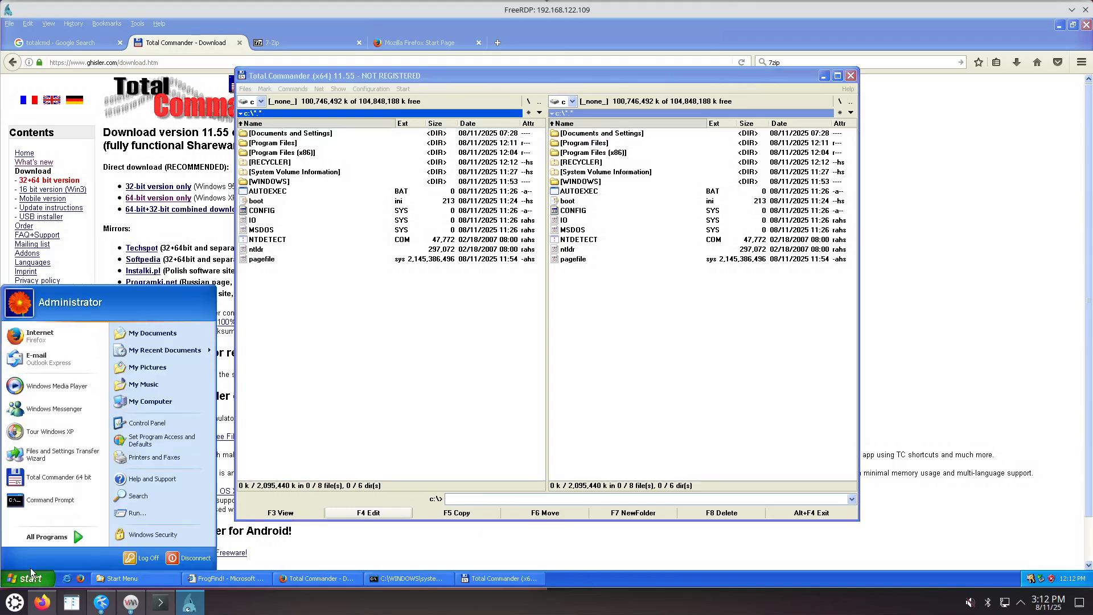
mouse_move(61, 538)
mouse_move(146, 522)
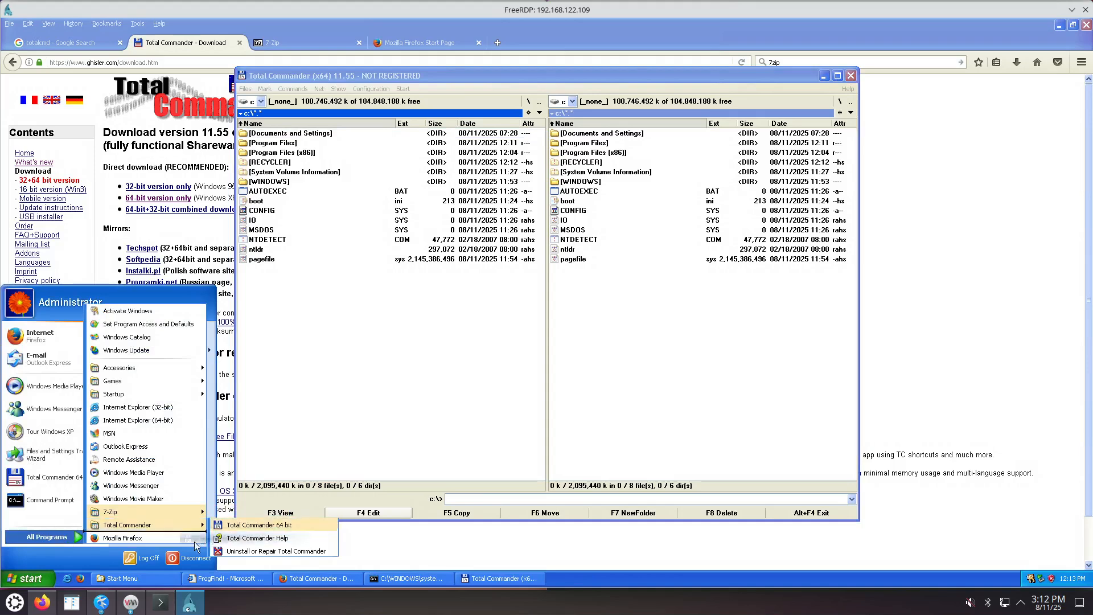
click(100, 580)
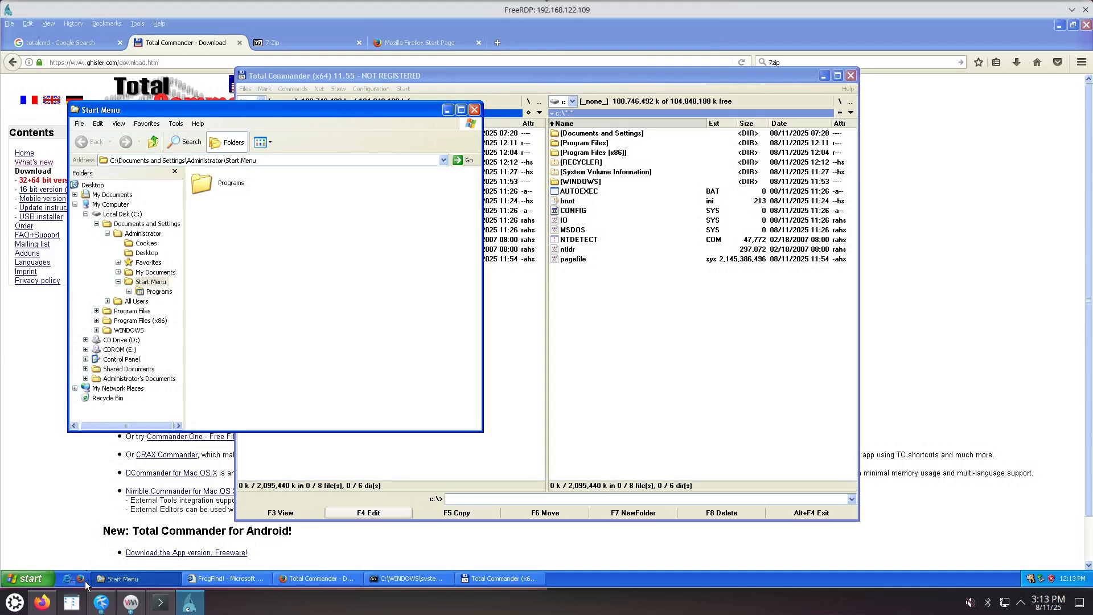
drag(79, 582, 78, 581)
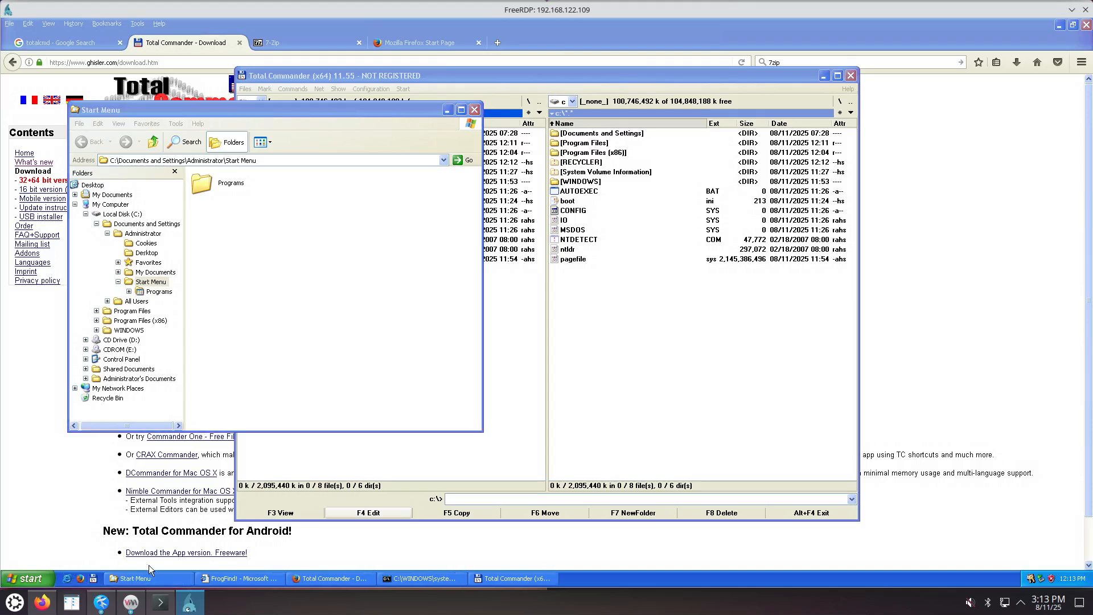
Delete the Internet Explorer shortcut from Quick Launch.
right_click(67, 584)
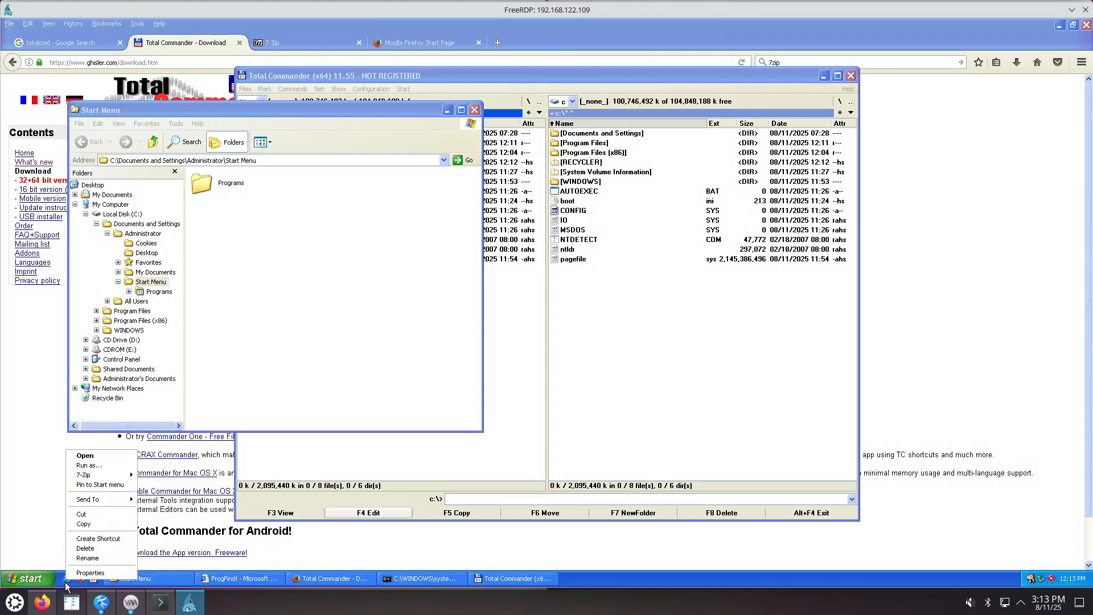
click(85, 548)
click(584, 310)
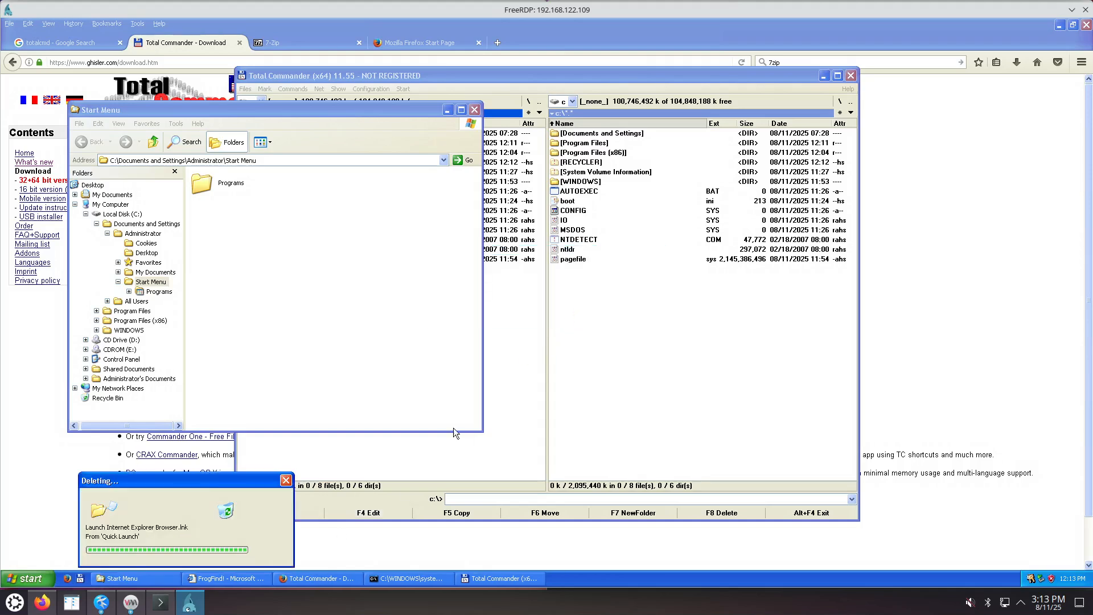
Restart Total Commander from its Quick Launch shortcut past the trial notice.
right_click(474, 577)
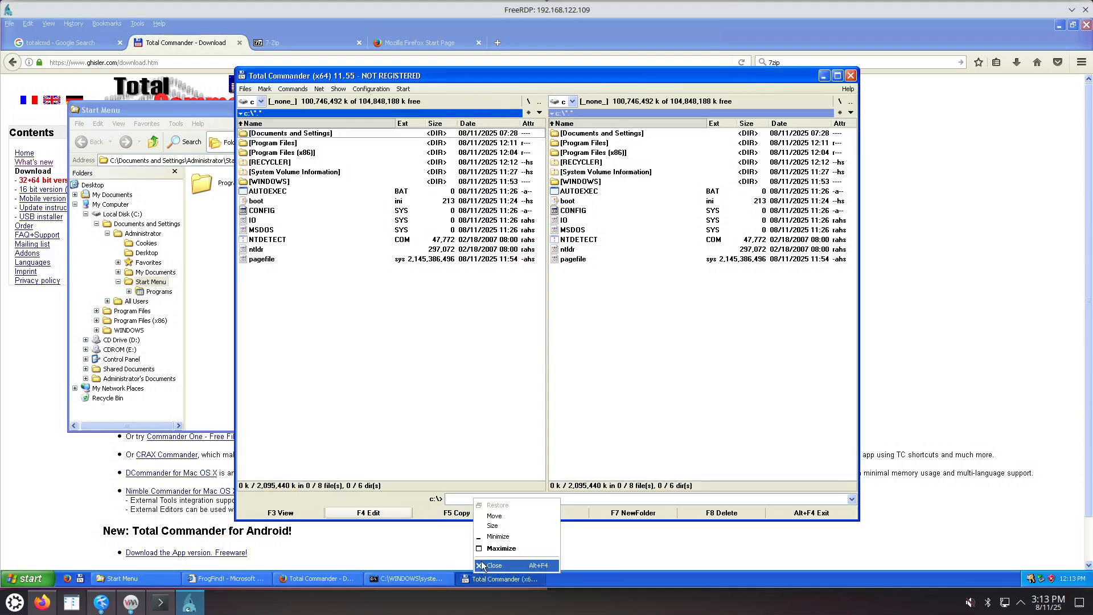
click(491, 559)
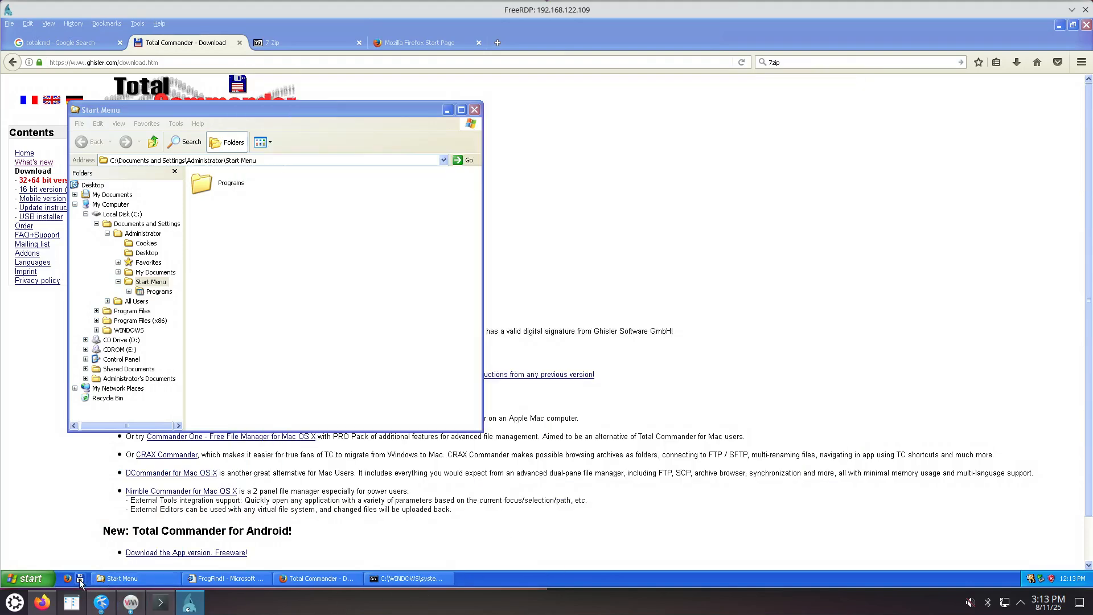
click(80, 579)
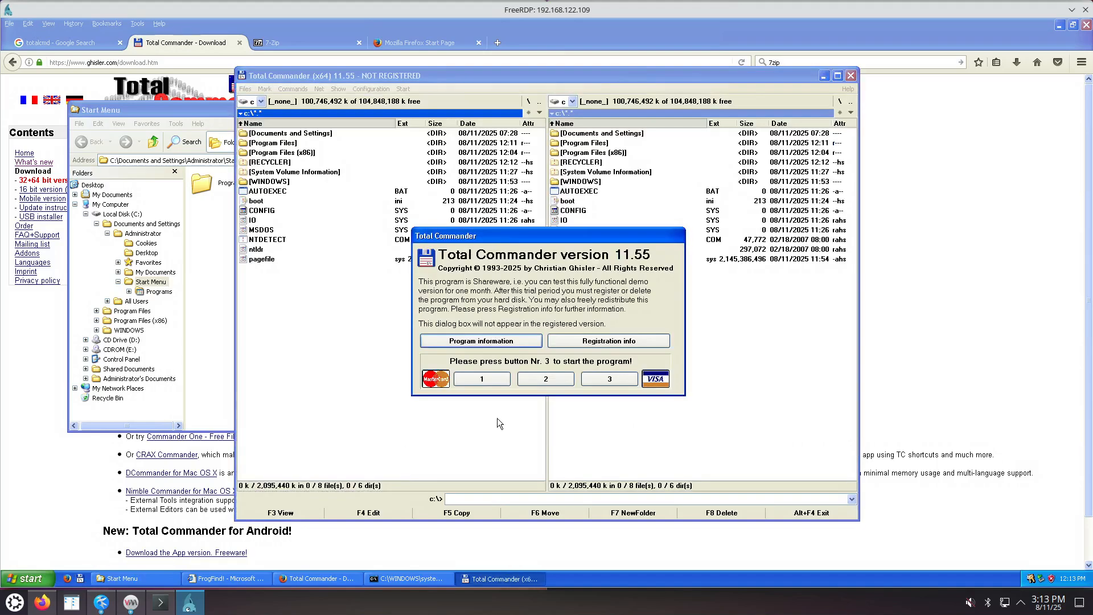
click(609, 379)
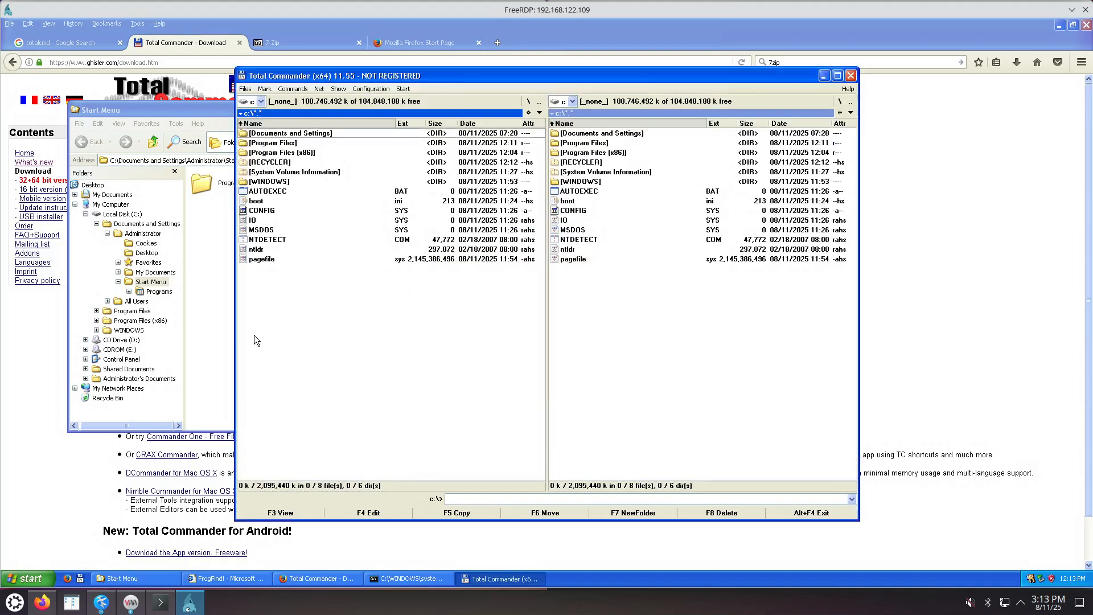
Close the Start Menu folder window and the FrogFind browser window.
click(211, 315)
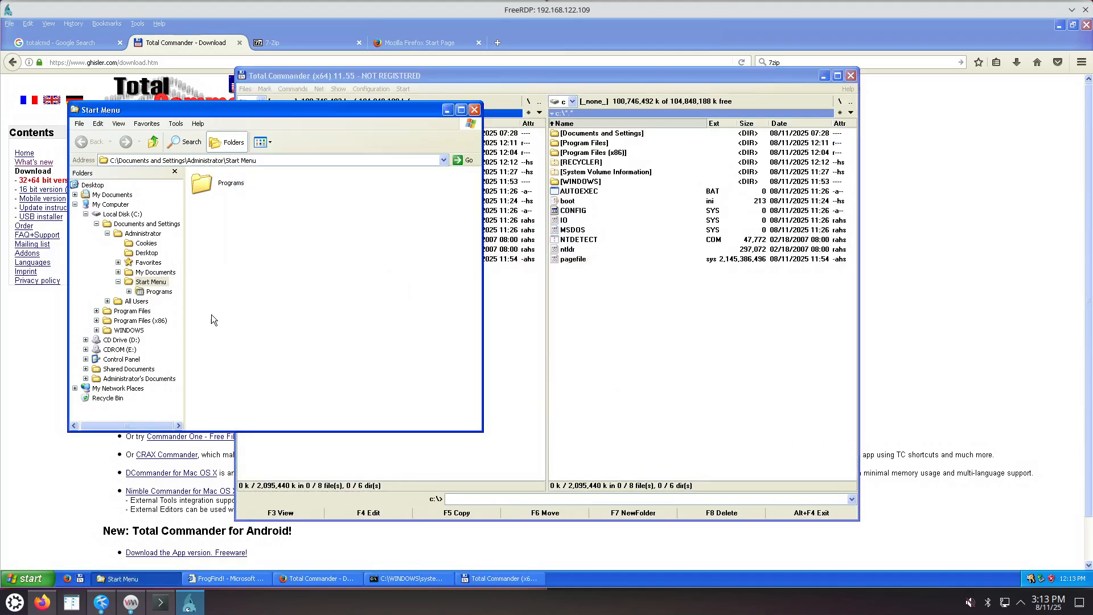
click(474, 109)
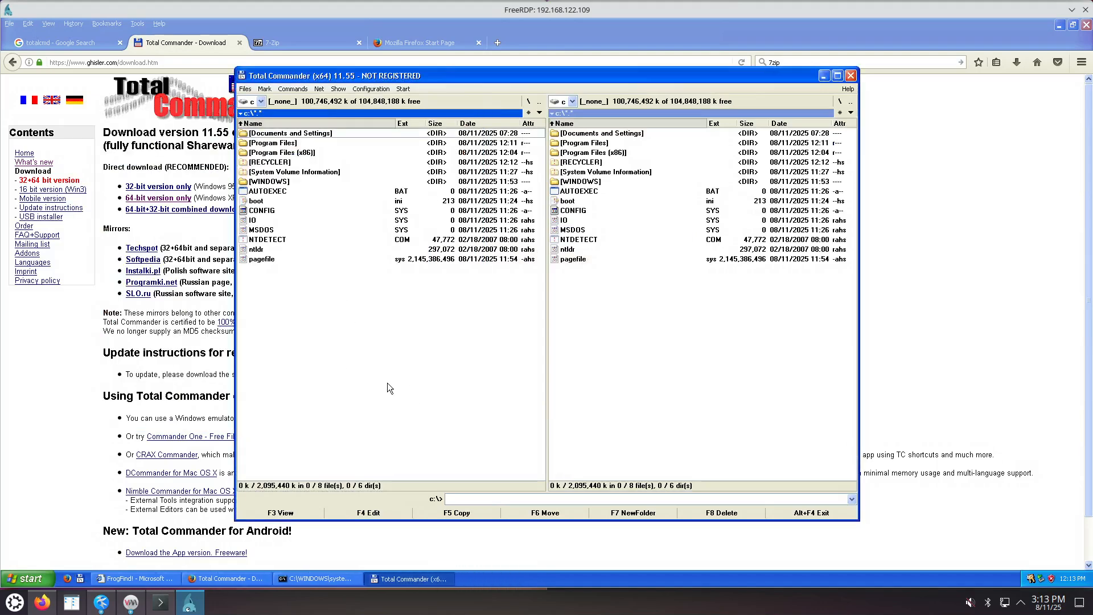
right_click(144, 576)
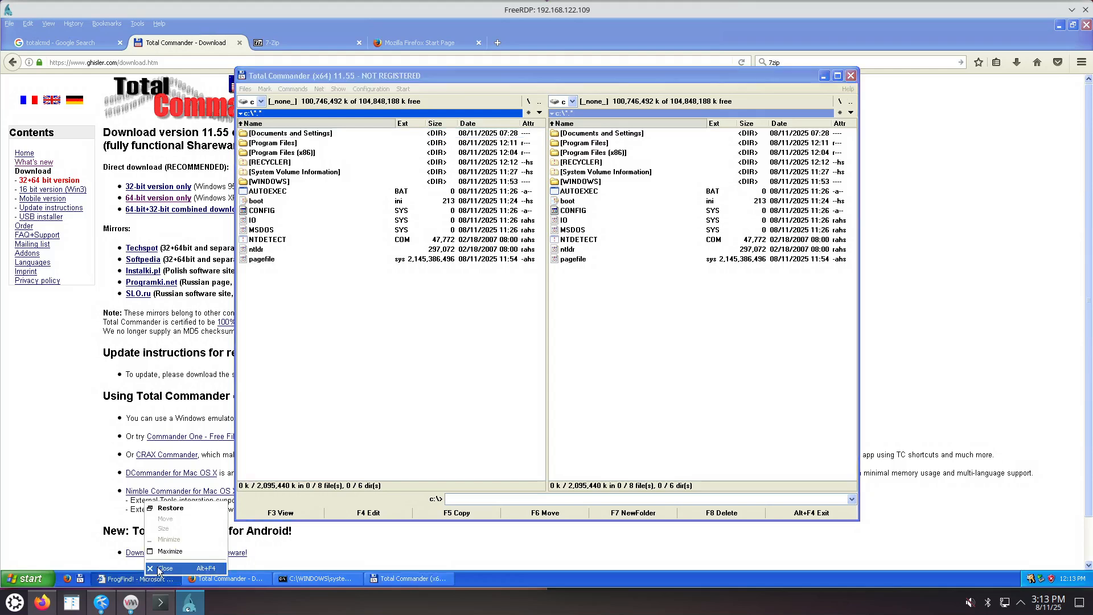
click(171, 567)
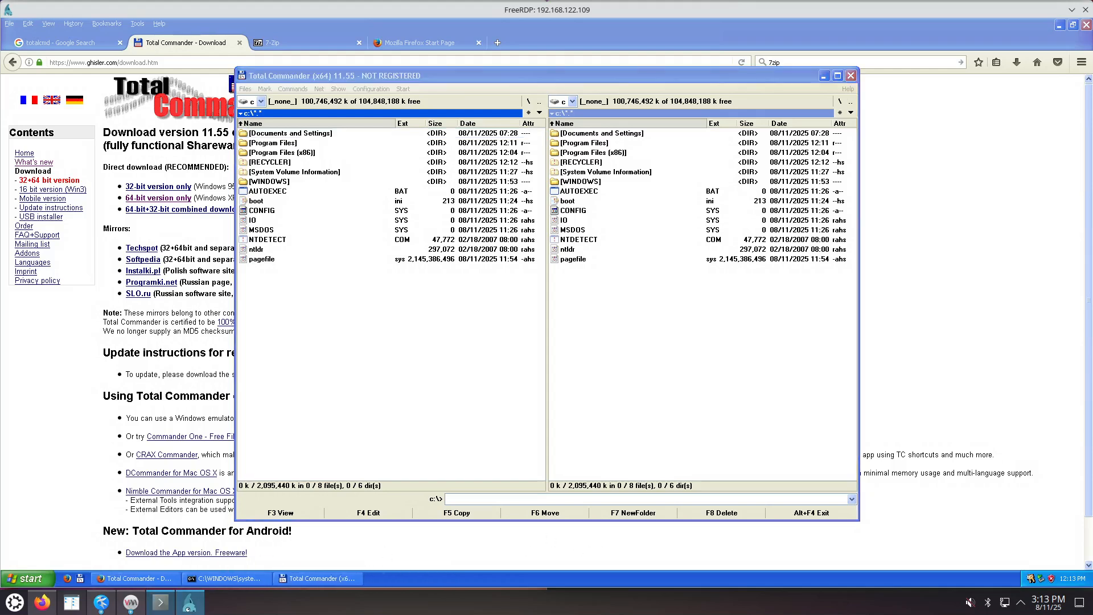
Save the xp.txt notes in Kate.
click(101, 607)
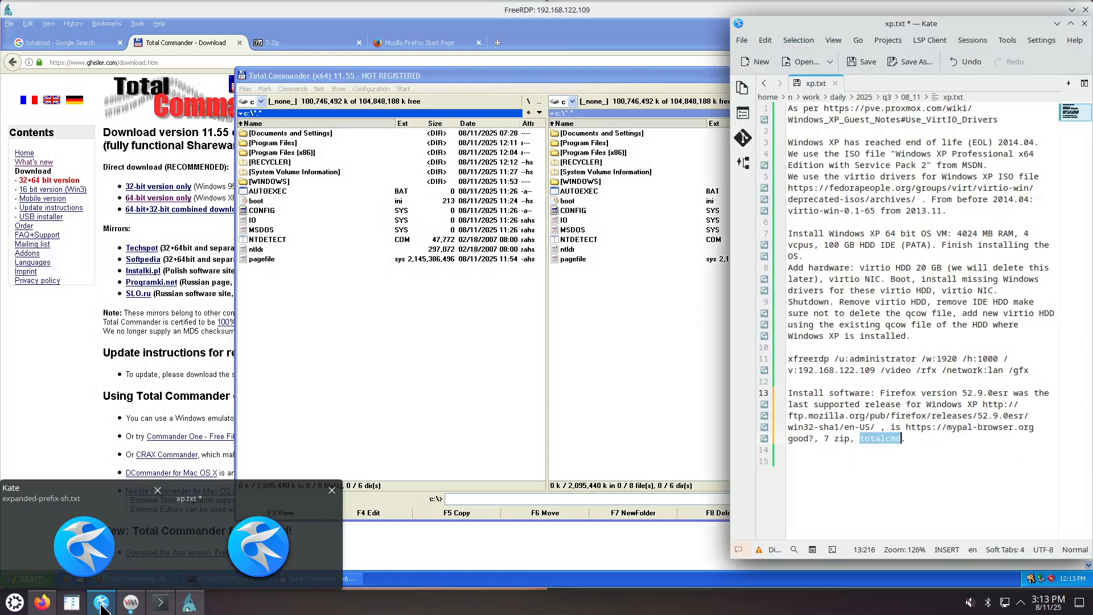
click(888, 500)
key(ctrl+s)
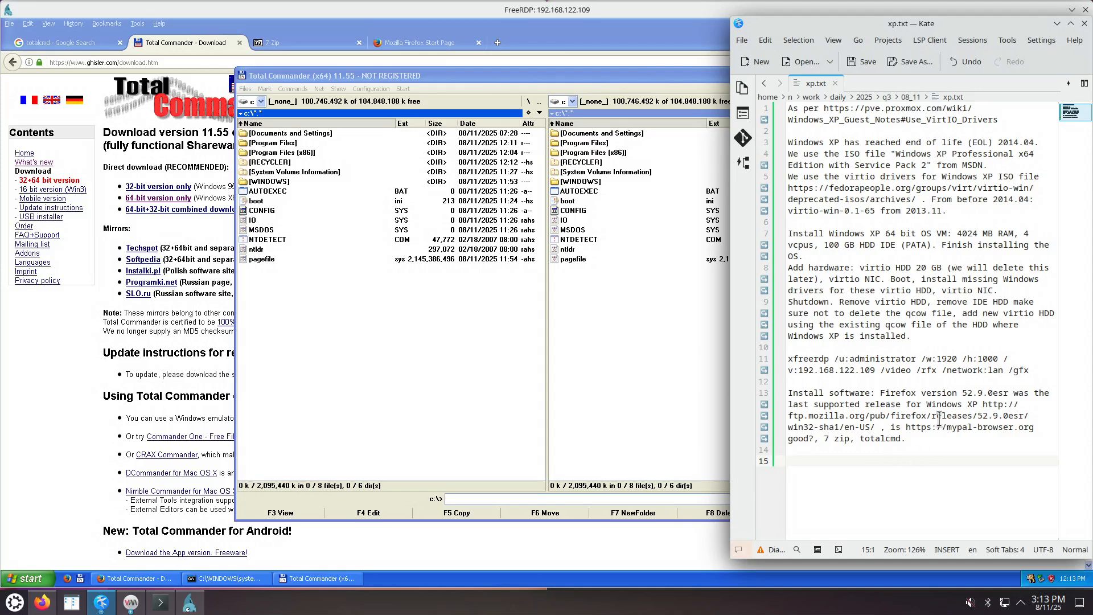
drag(905, 427, 1036, 425)
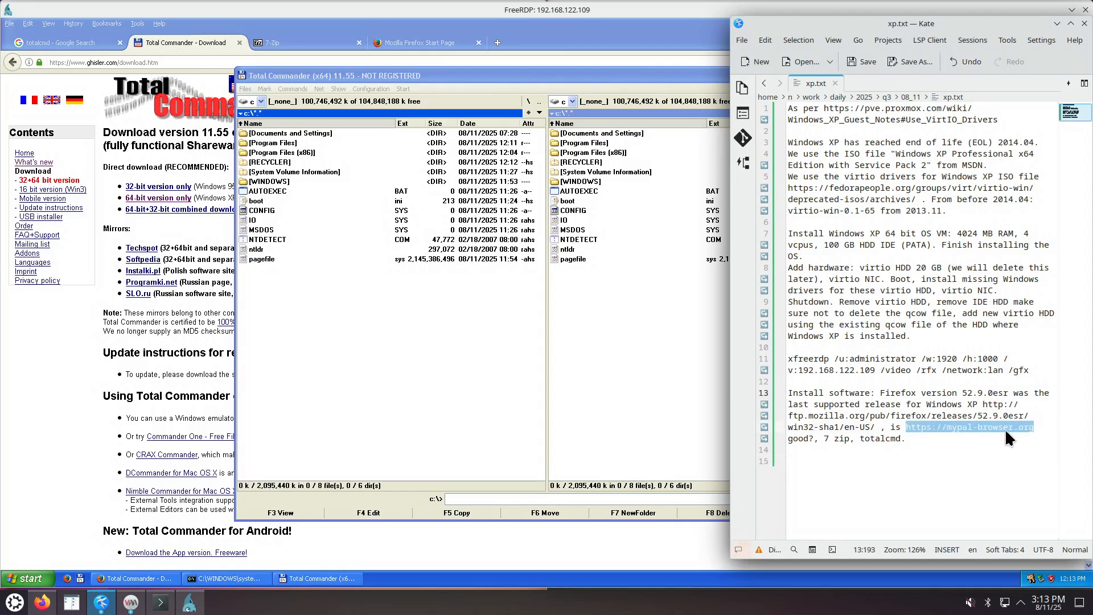
right_click(1006, 428)
click(966, 449)
click(233, 178)
Load the pasted mypal-browser.org address in Firefox.
click(241, 60)
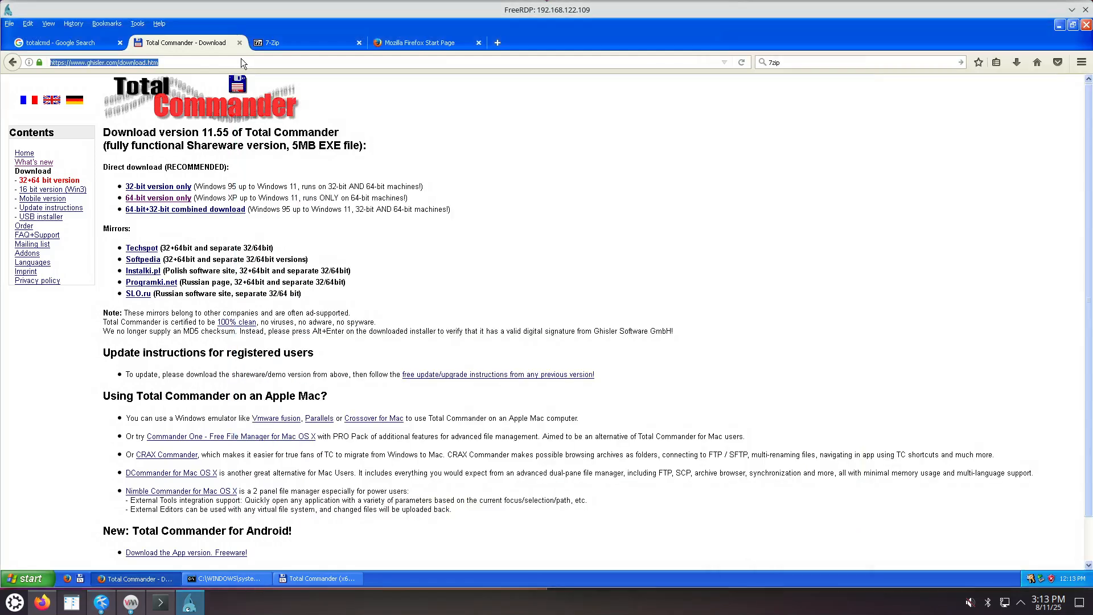
key(ctrl+v)
key(Return)
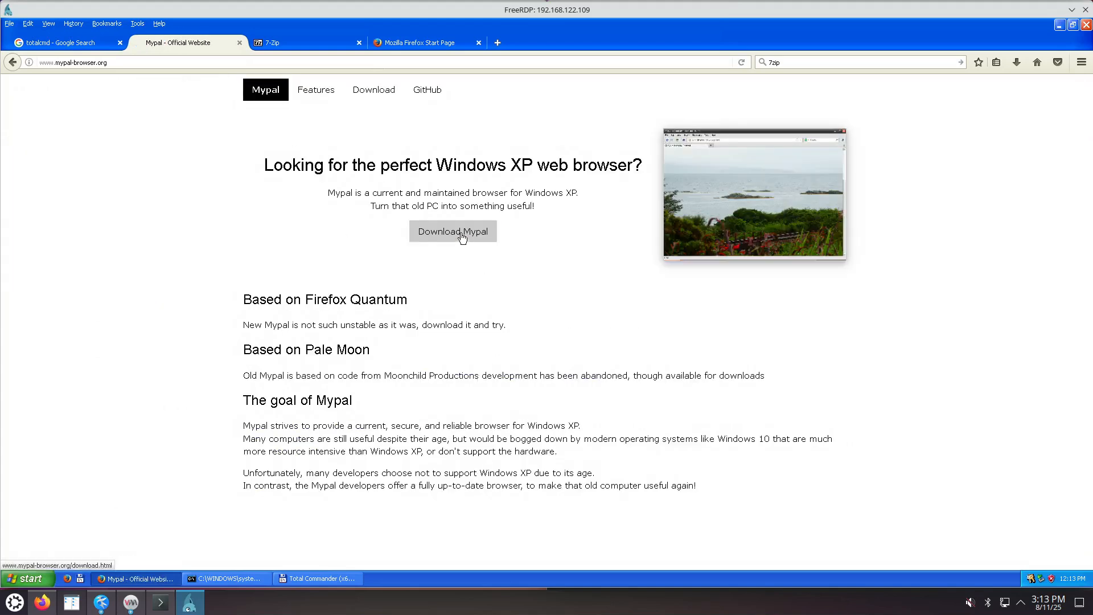
Open Mypal's GitHub link in a new tab and view the Mypal68 74.1.1 release assets.
right_click(428, 91)
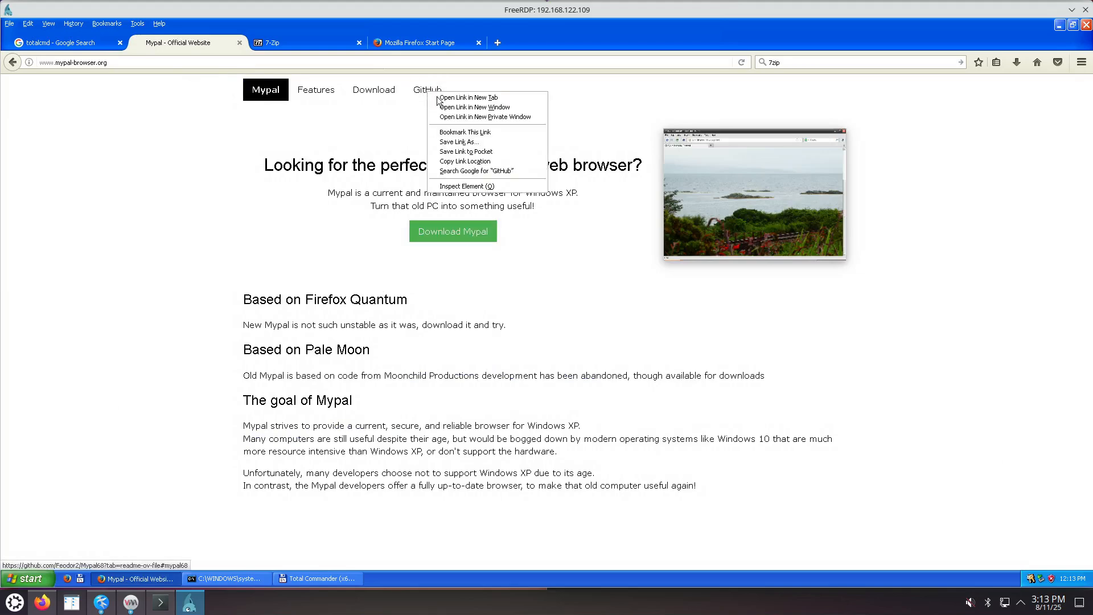
click(446, 98)
click(294, 42)
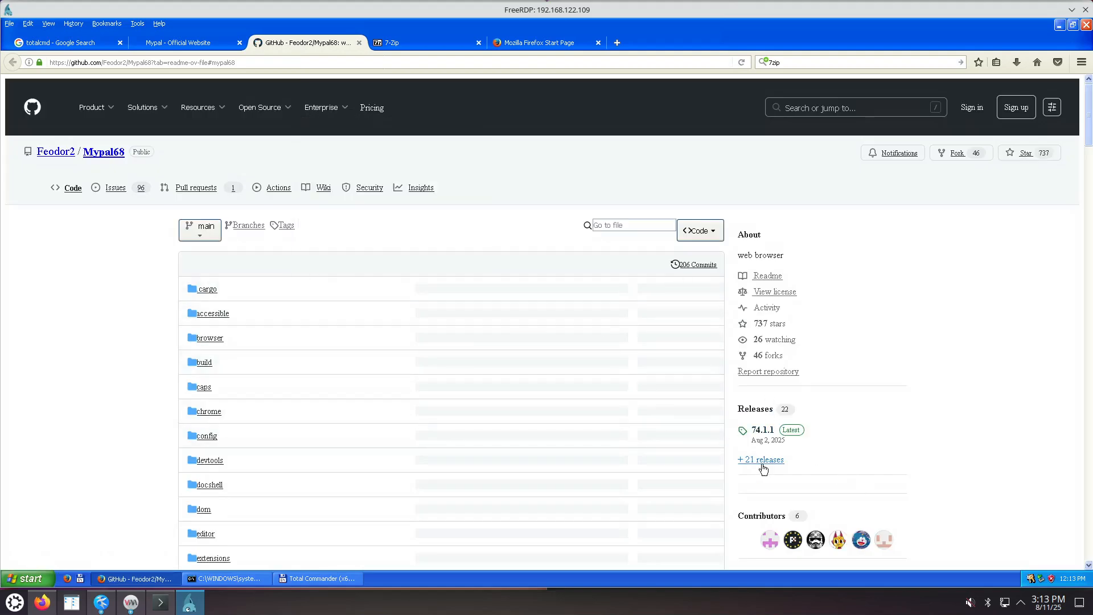
click(763, 431)
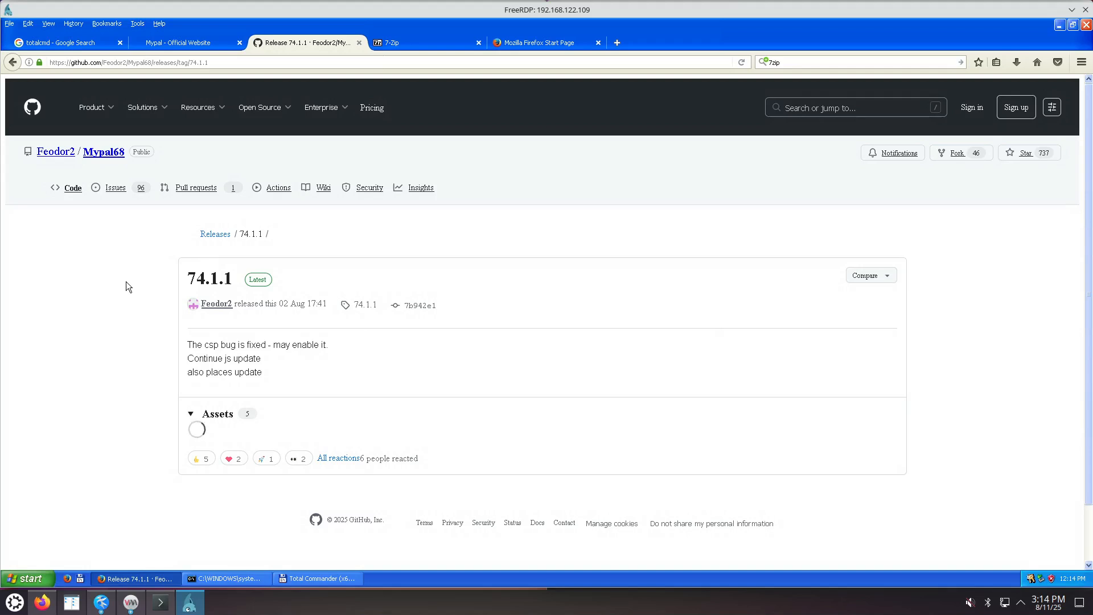
click(191, 417)
click(193, 418)
click(191, 415)
click(192, 416)
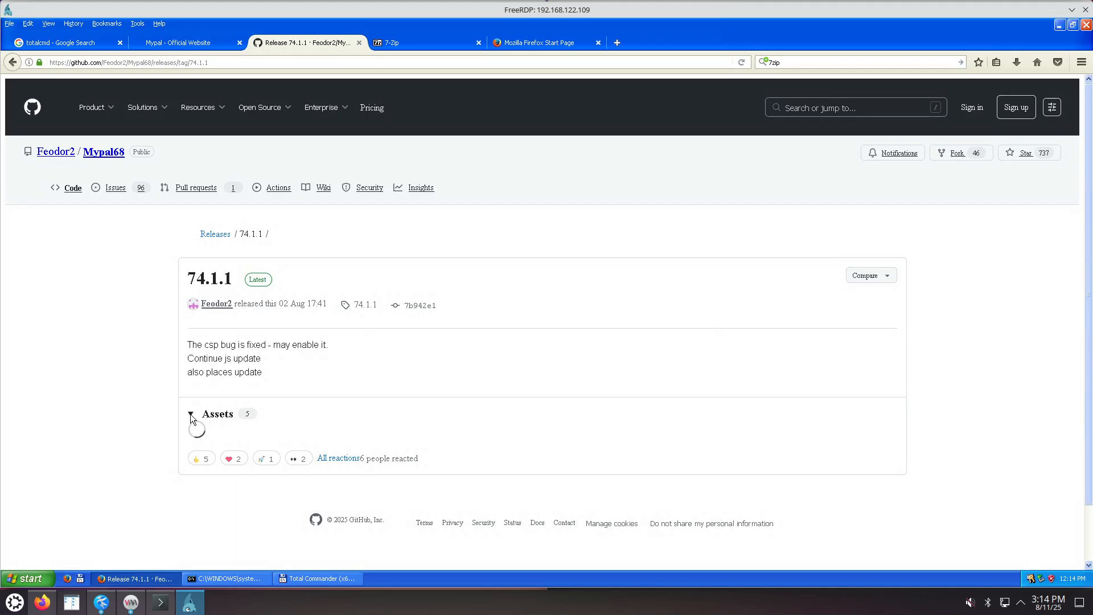
Return to the Mypal site and go to its Download Mypal page.
click(191, 41)
click(462, 234)
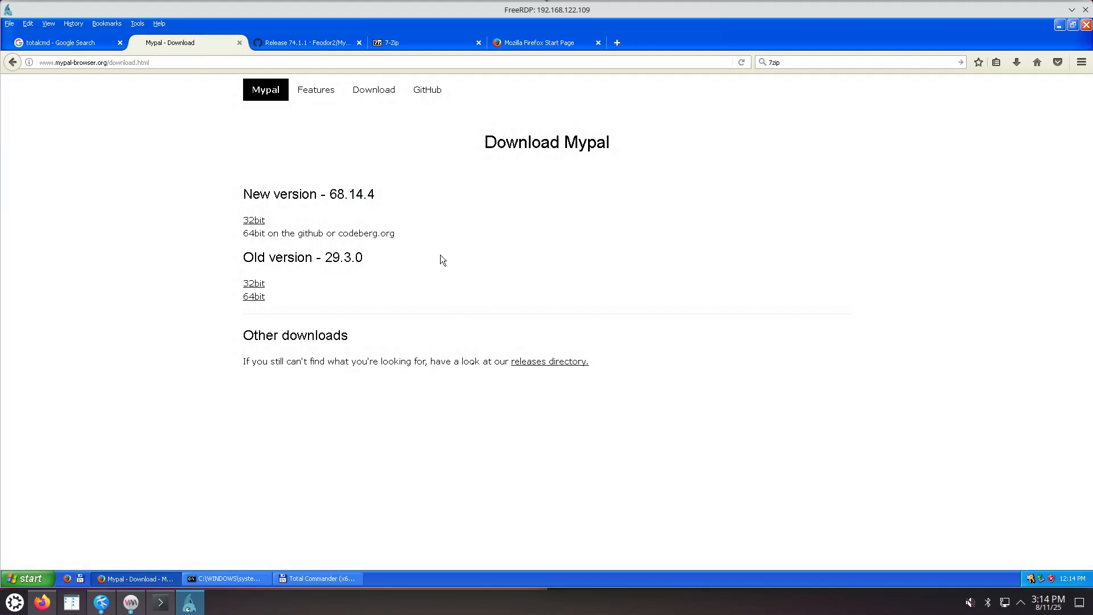
right_click(545, 365)
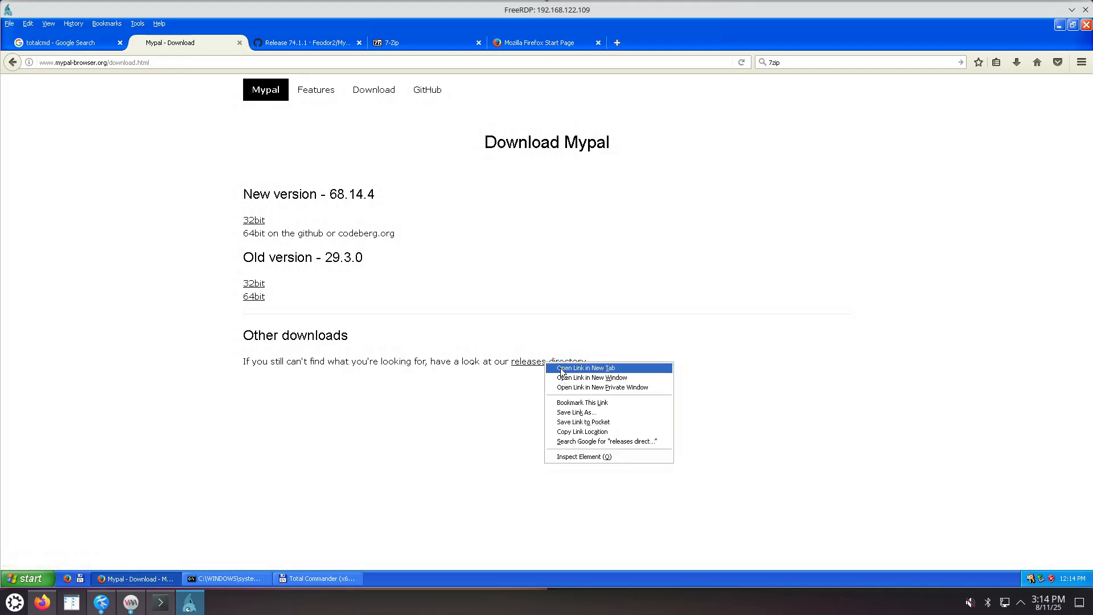
Open the Mypal releases directory in a new tab and browse the listing.
click(569, 371)
click(306, 46)
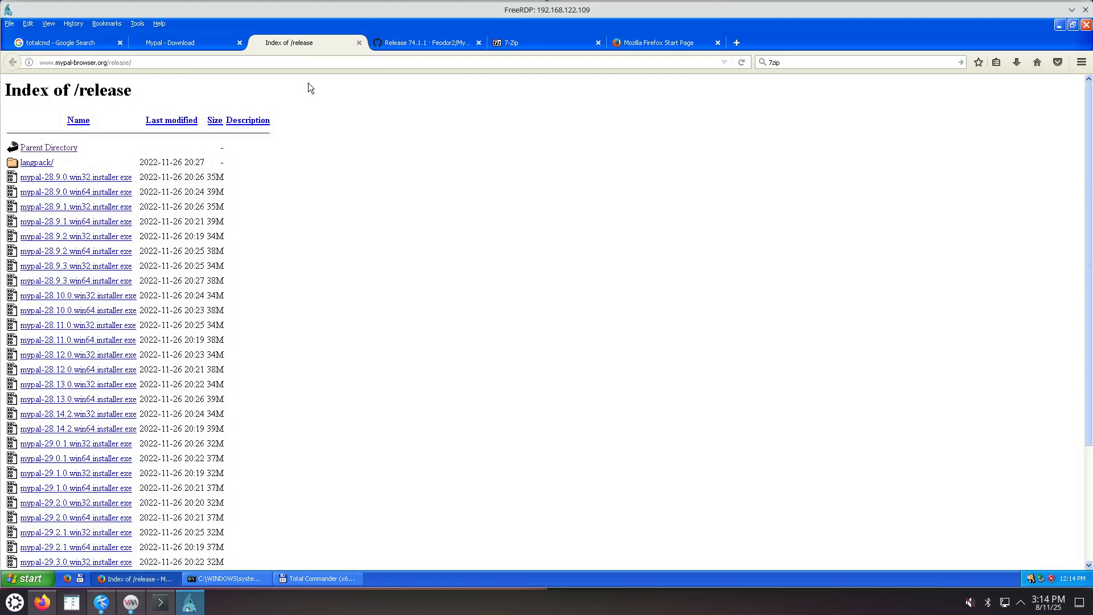
scroll(348, 366, down, 5)
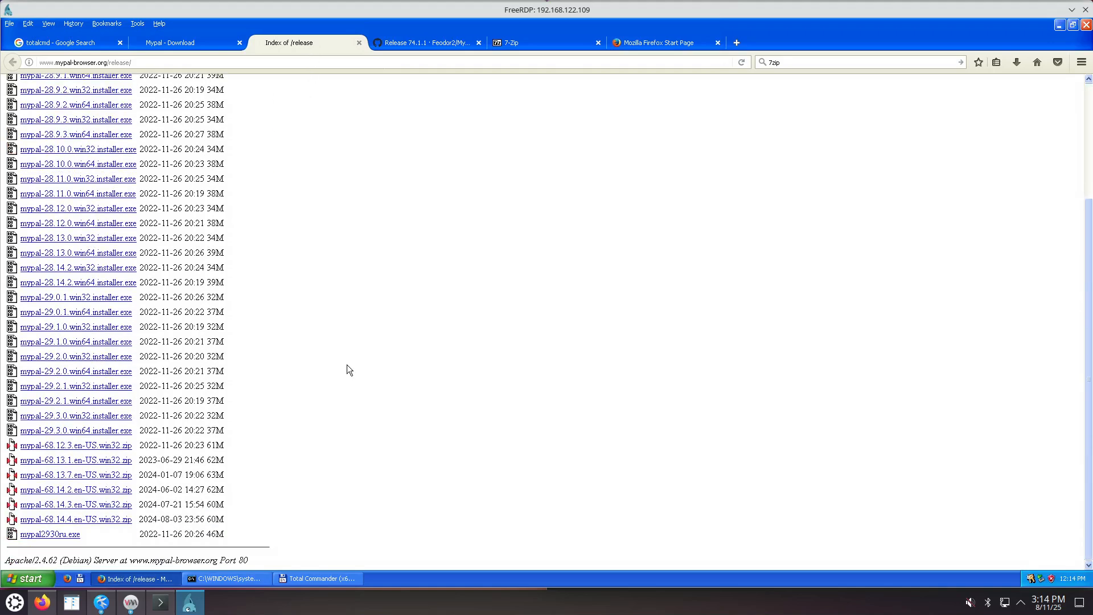
click(191, 42)
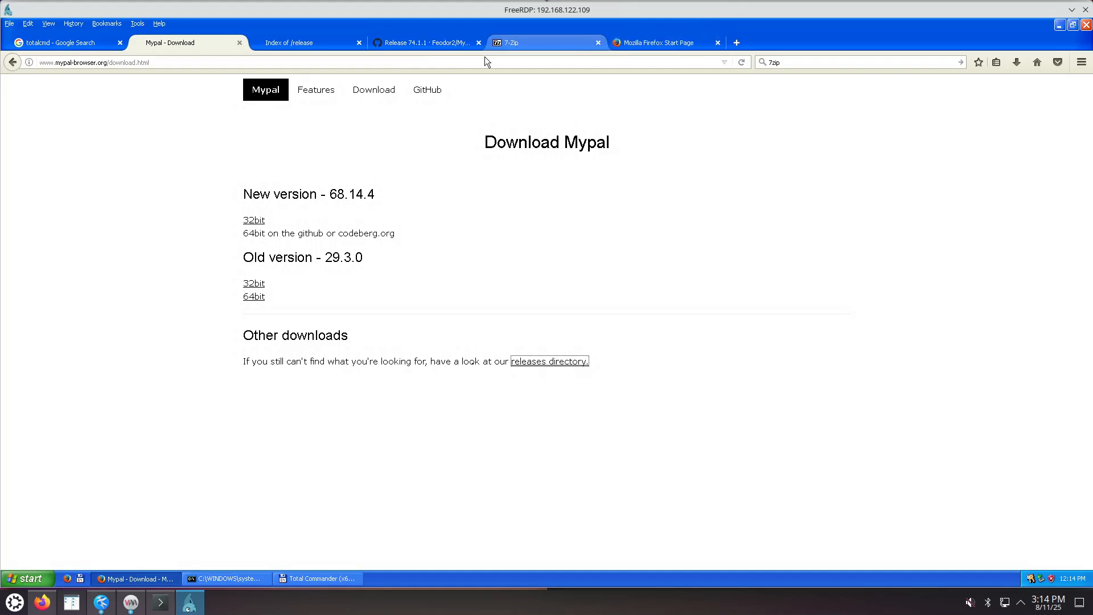
click(317, 44)
click(397, 42)
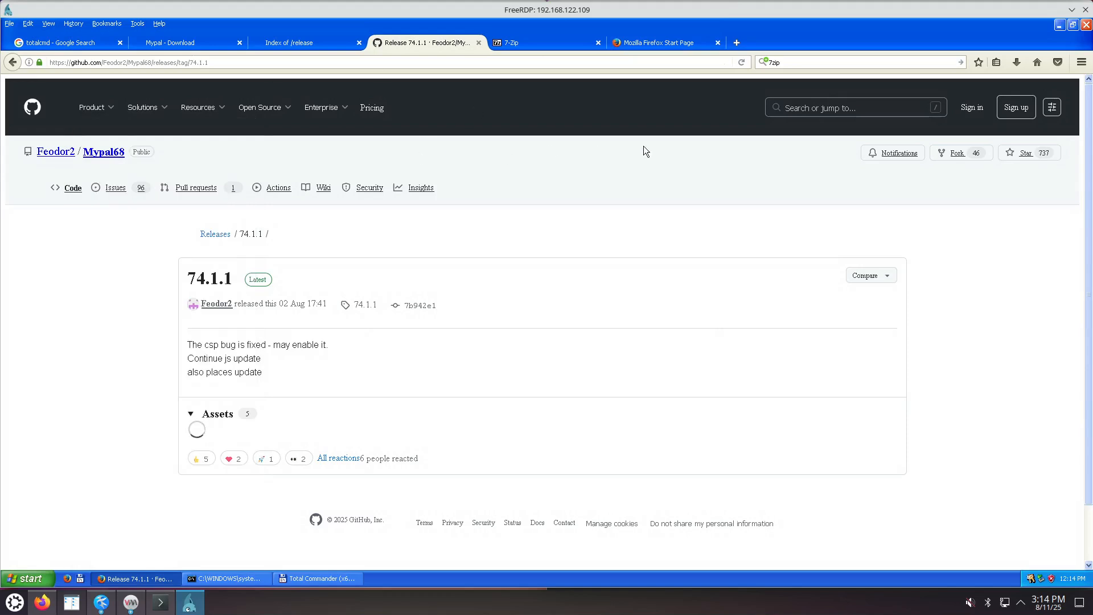
click(740, 62)
click(300, 49)
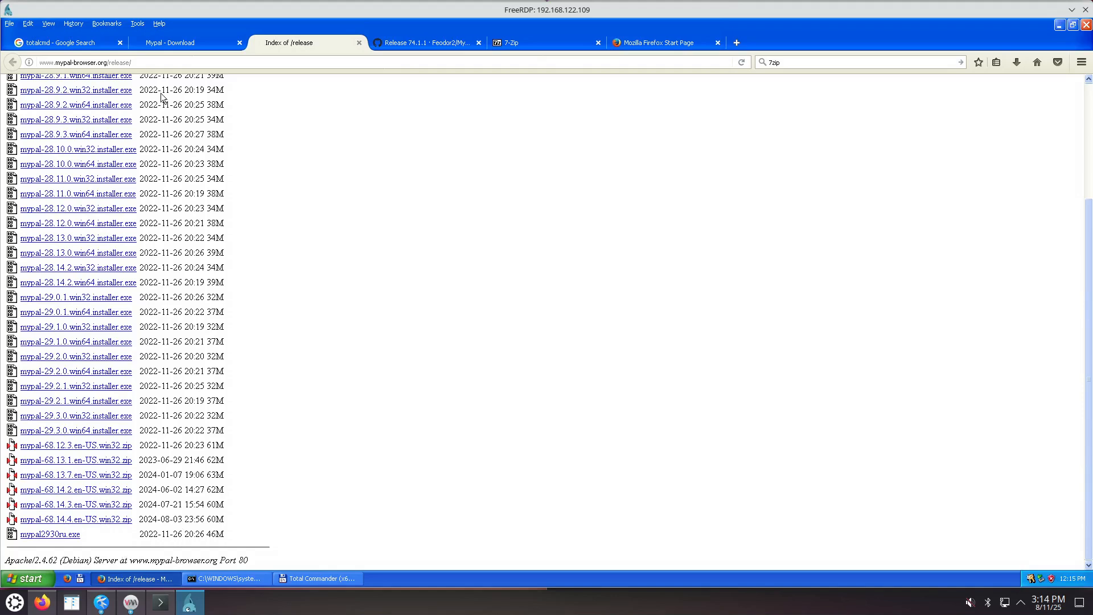
Save the 32-bit mypal-68.14.4.en-US.win32.zip from the download page.
click(189, 45)
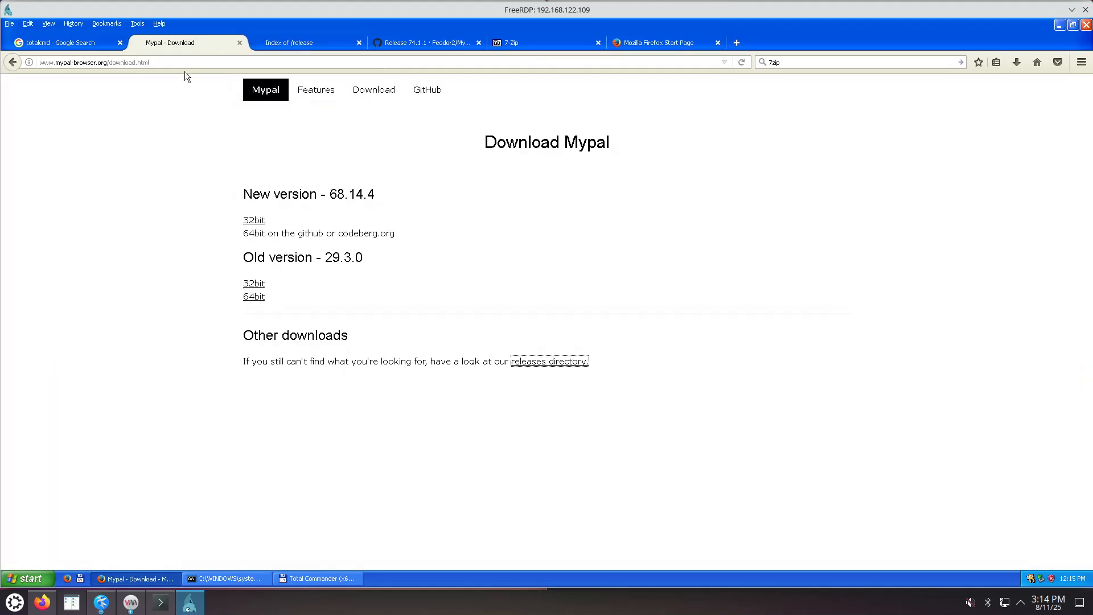
click(253, 221)
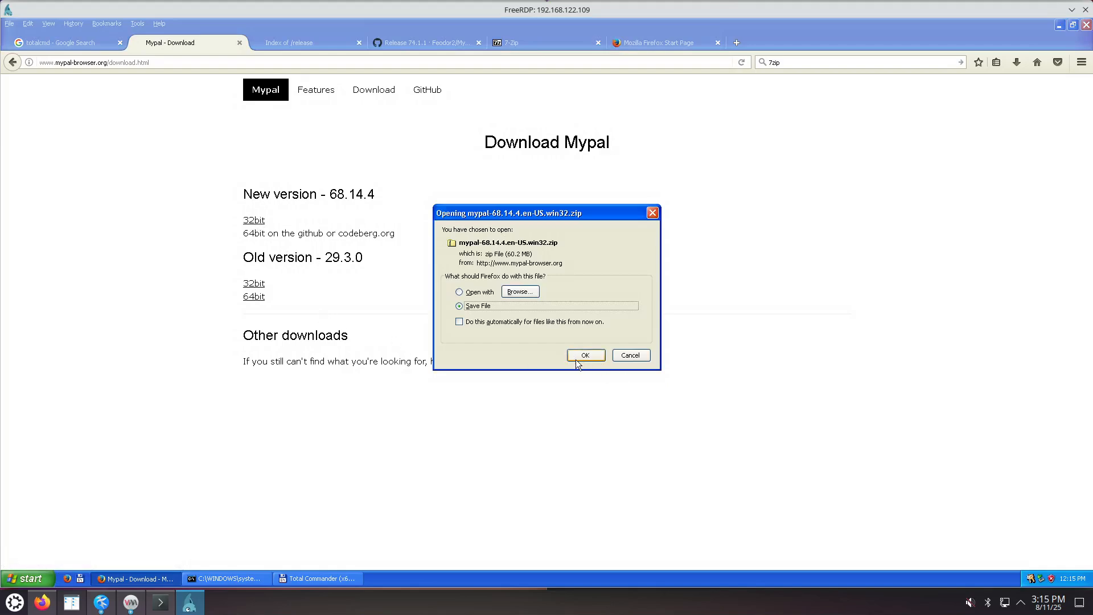
click(587, 355)
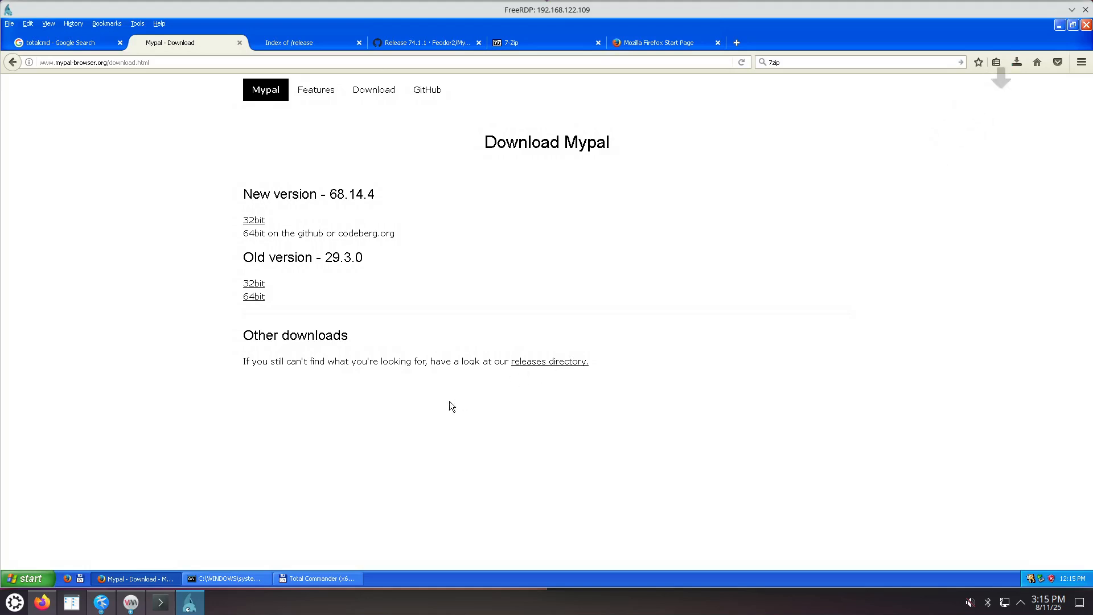
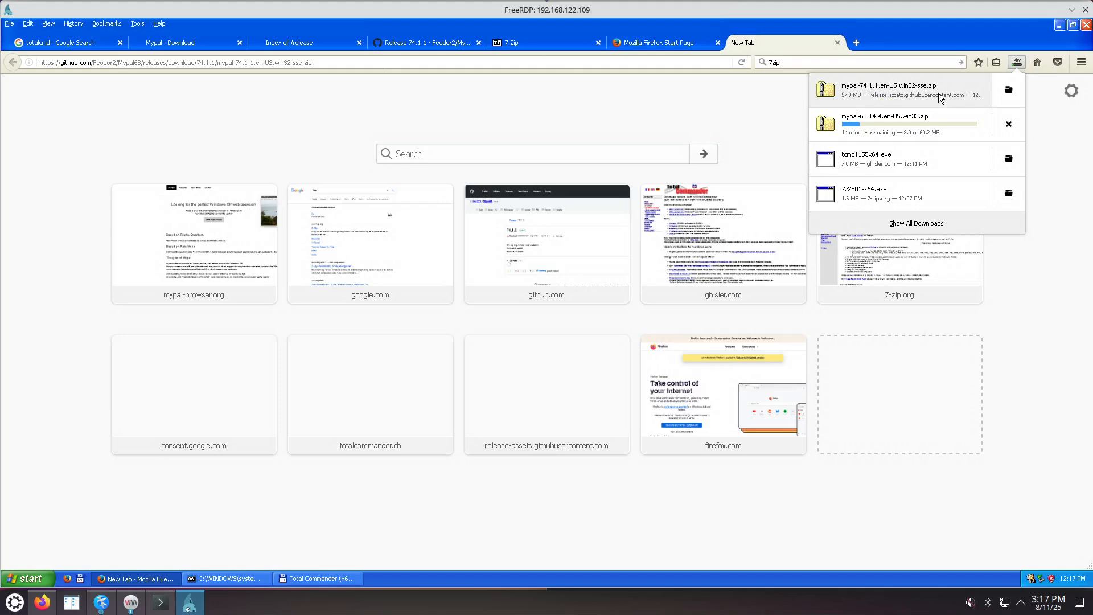
Extract the Mypal zip with 7-Zip into a 'mypal-74.1.1.en-US.win32-sse' folder.
click(1009, 91)
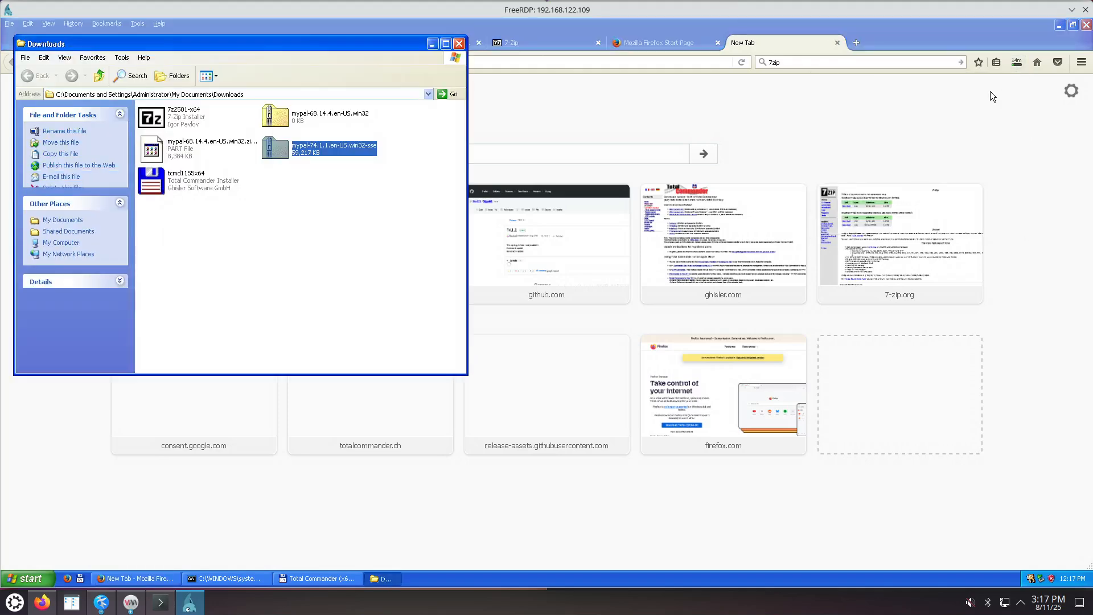
right_click(320, 154)
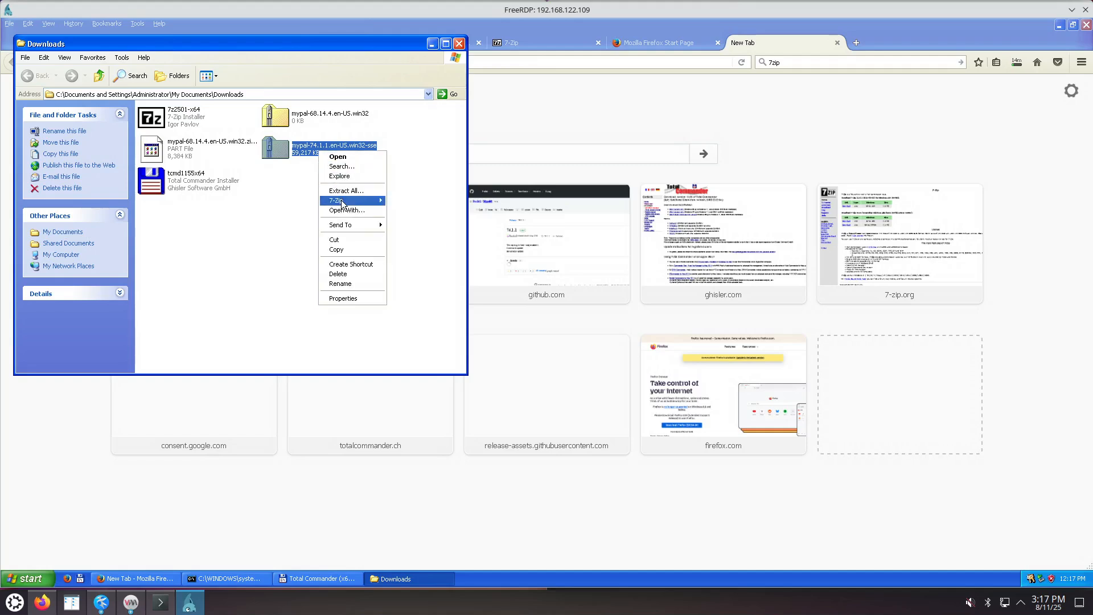
mouse_move(340, 200)
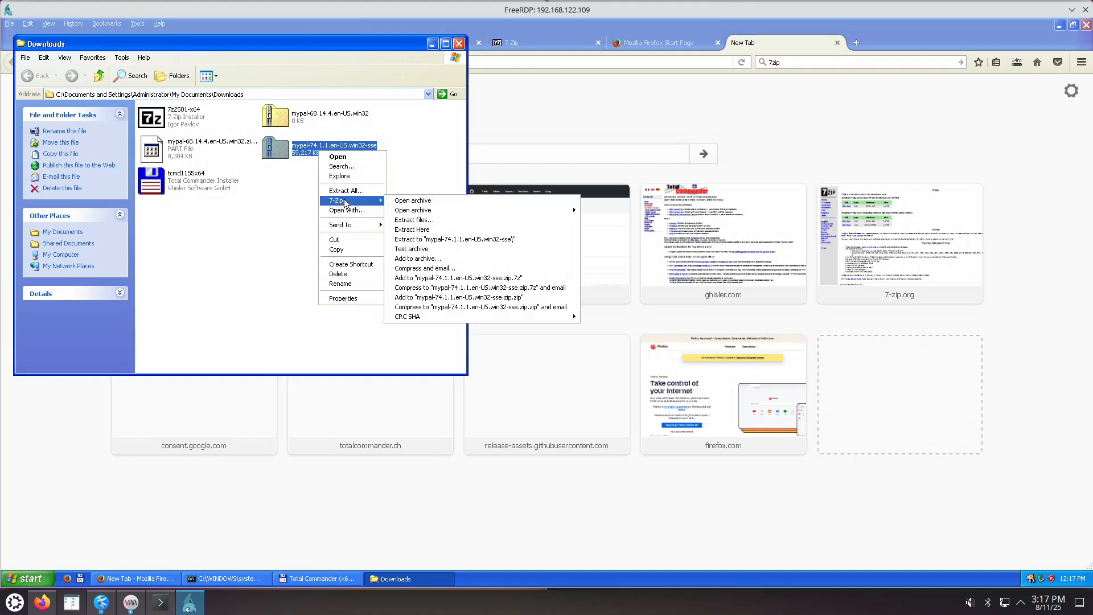
click(449, 240)
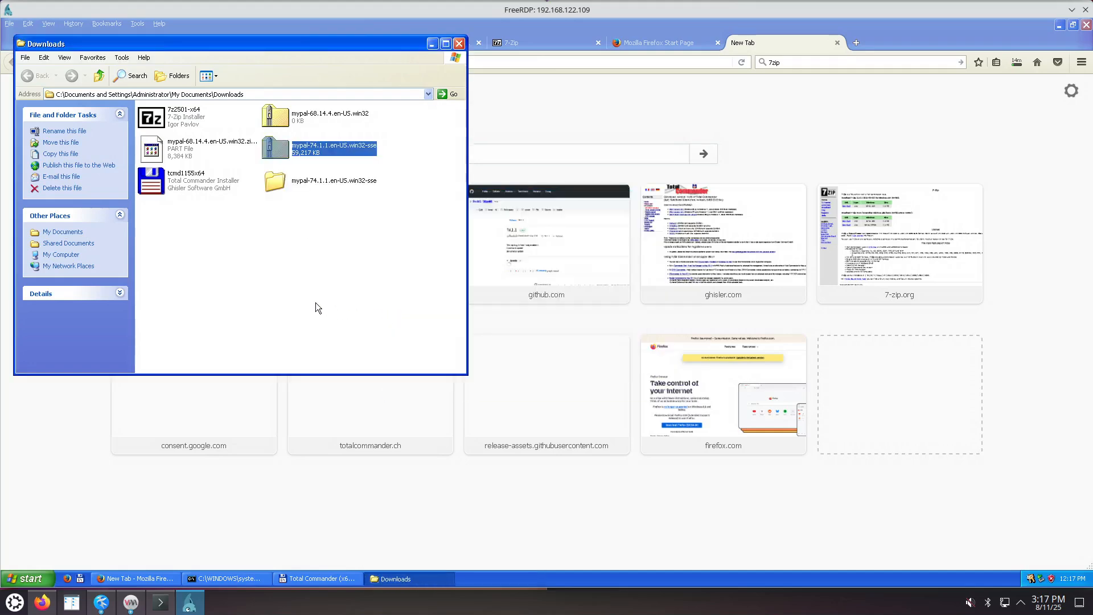
Launch mypal.exe from the extracted mypal subfolder.
double_click(326, 187)
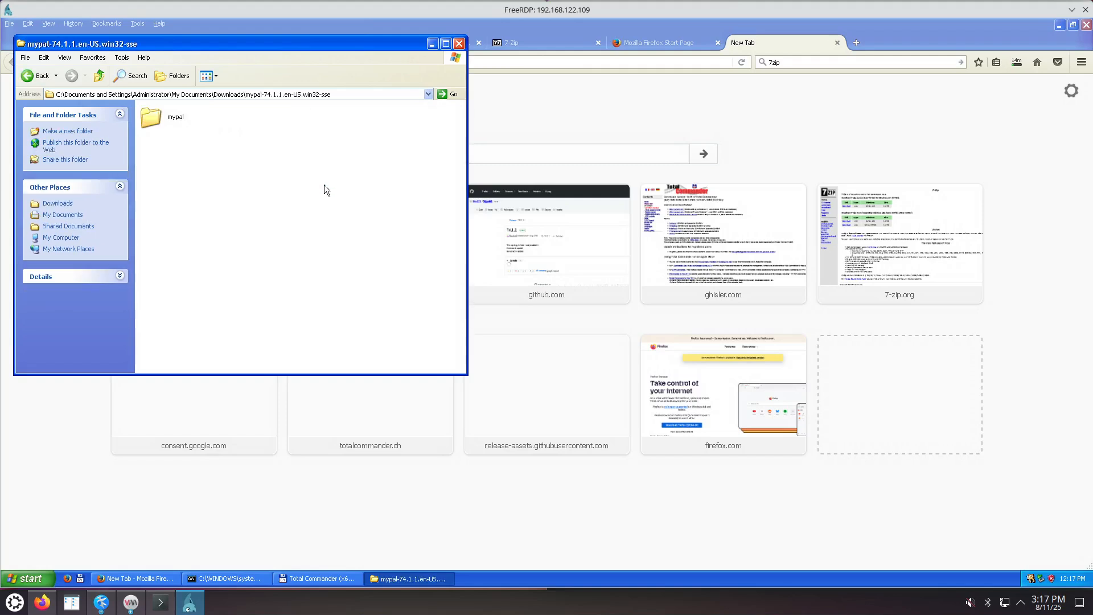
double_click(177, 124)
scroll(404, 276, down, 3)
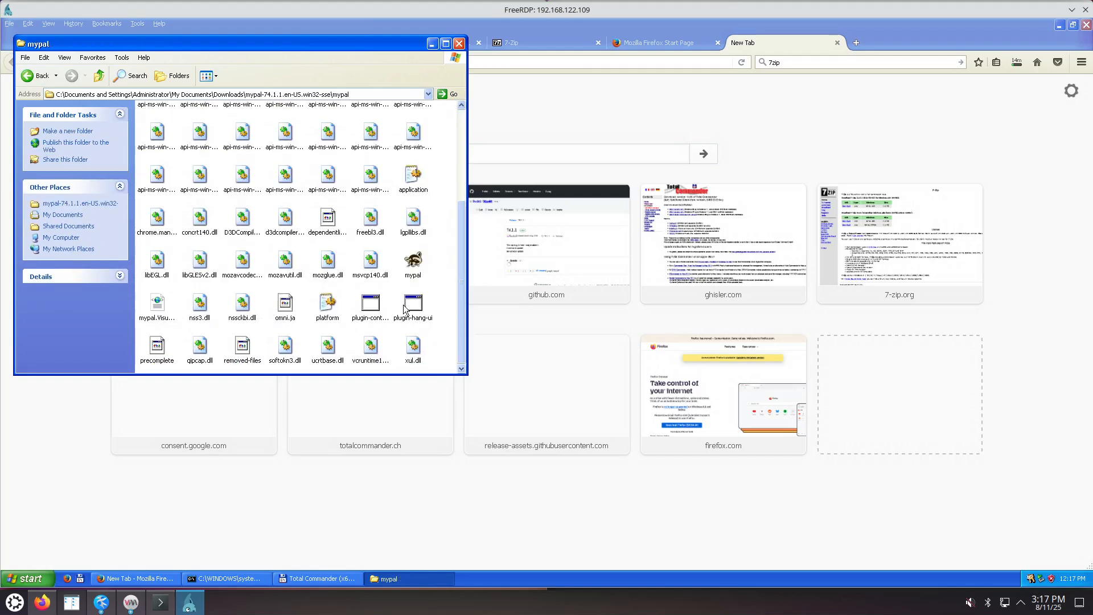
double_click(421, 258)
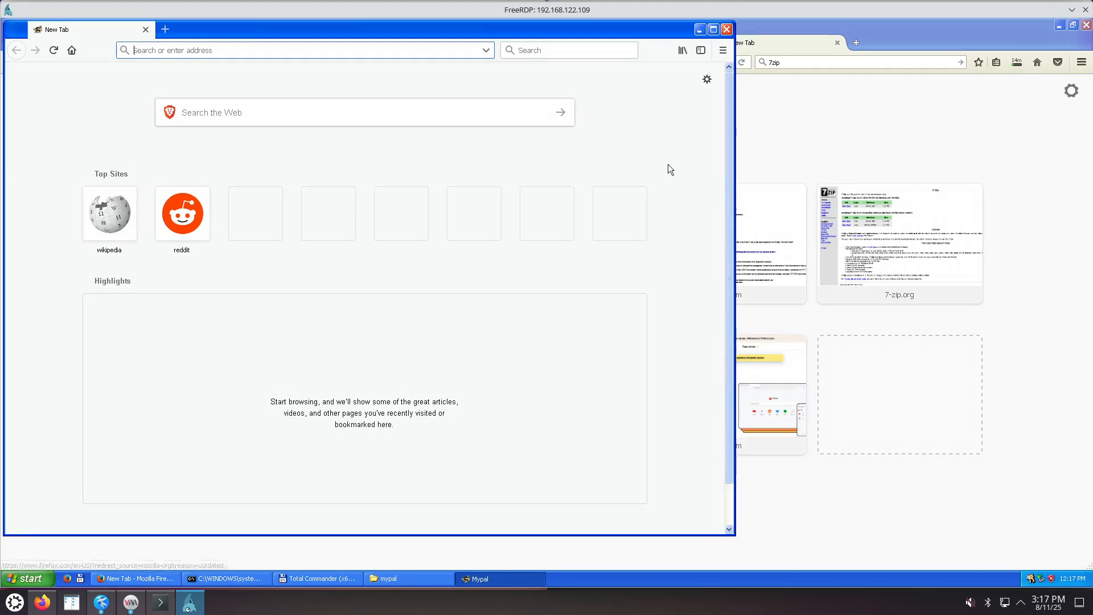
Maximize Mypal and turn on the Title Bar in toolbar customization.
click(713, 29)
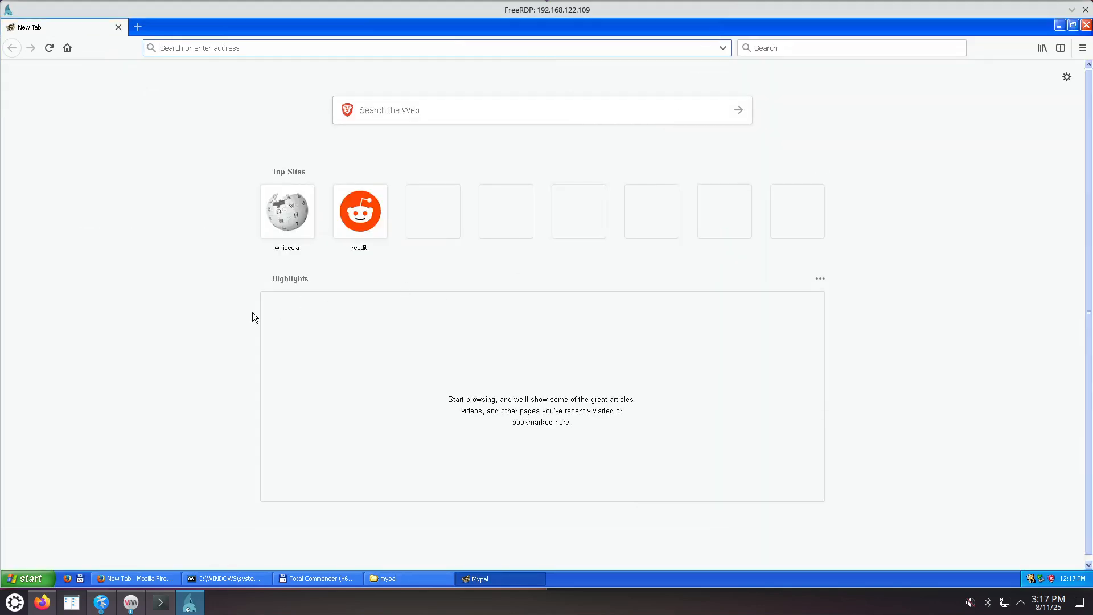
right_click(111, 50)
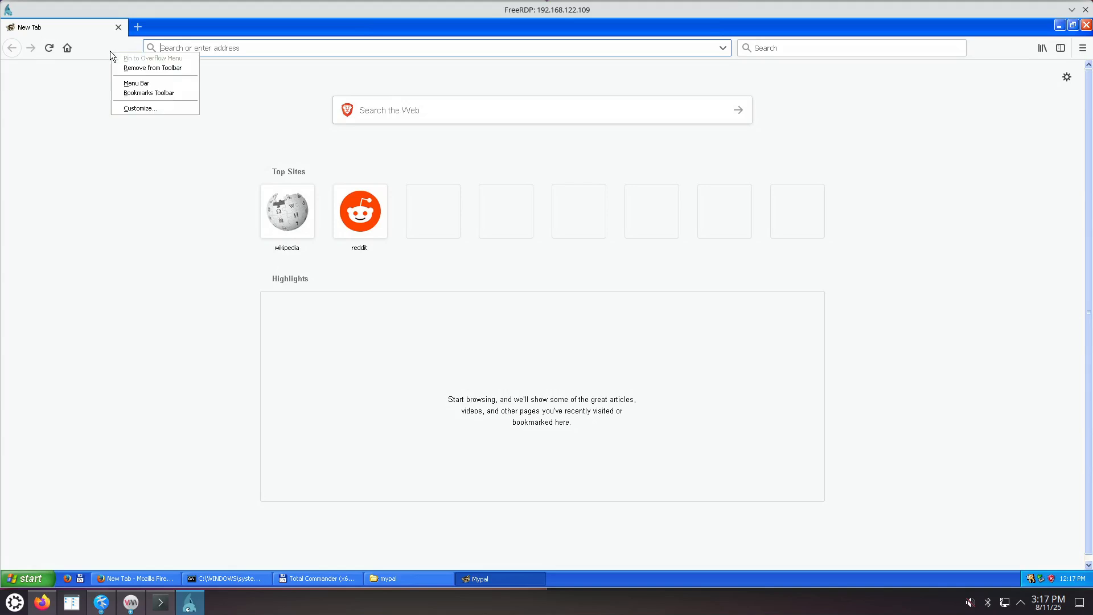
click(128, 108)
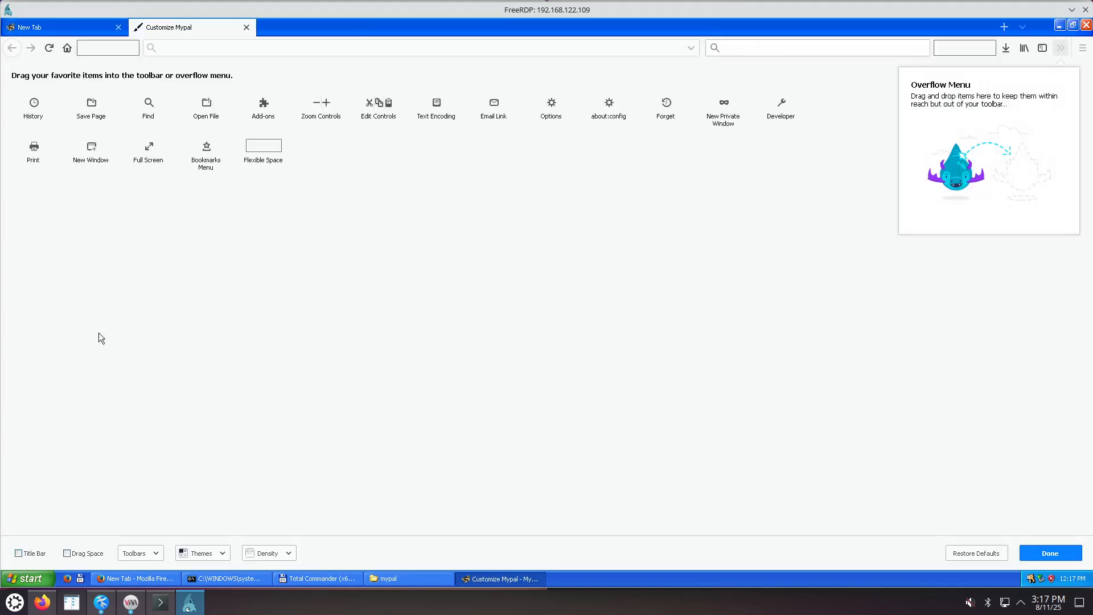
click(18, 553)
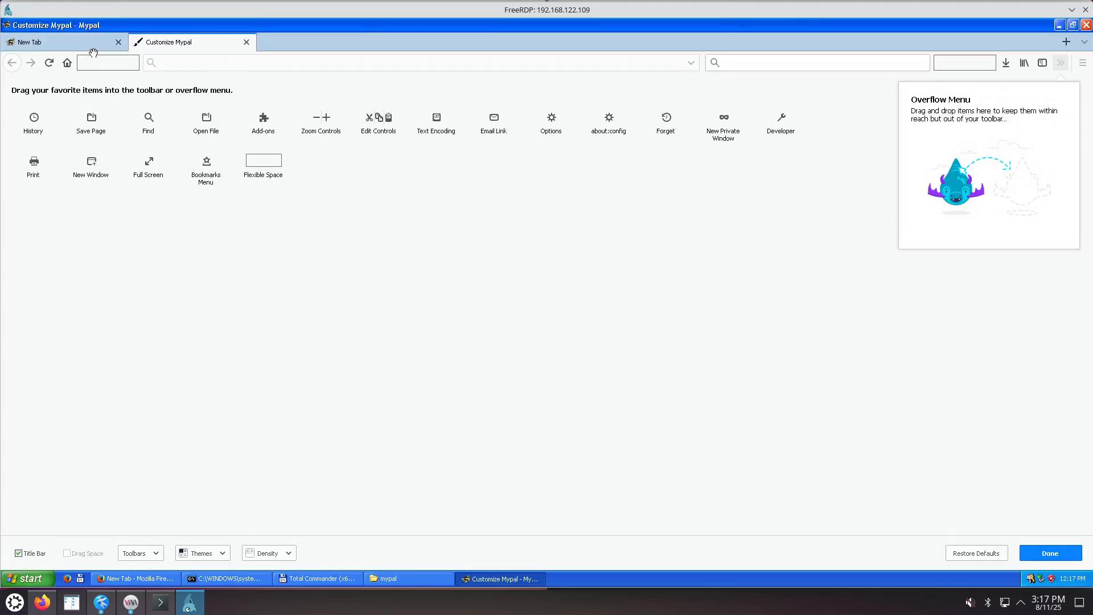
Remove the spacer, Home, Reload, Library and Sidebars items from the toolbar and finish customizing.
drag(97, 61, 53, 162)
drag(46, 62, 40, 171)
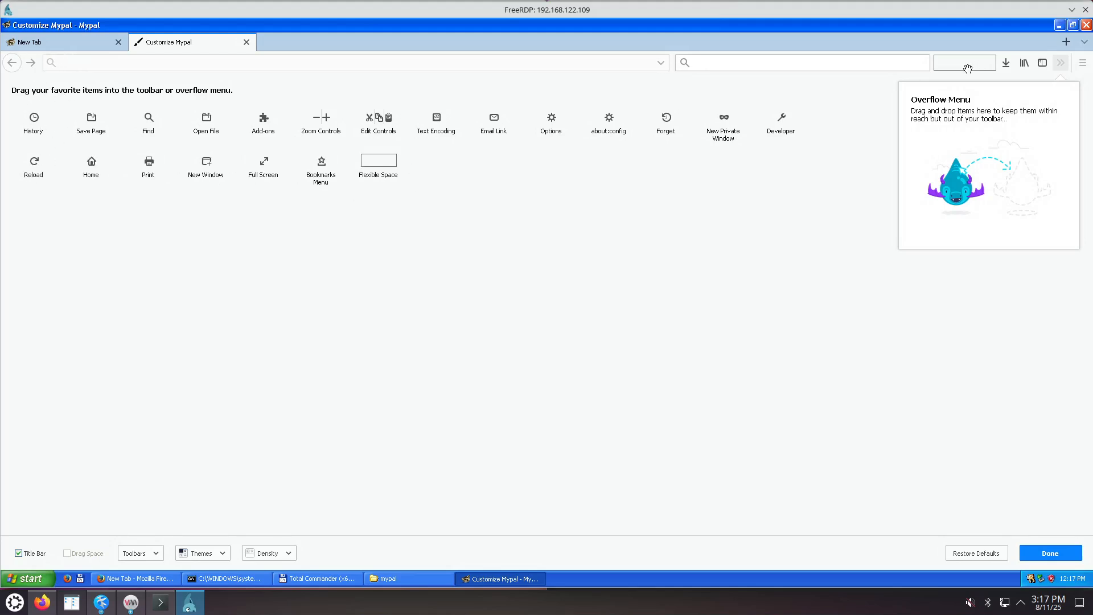
drag(964, 64, 831, 212)
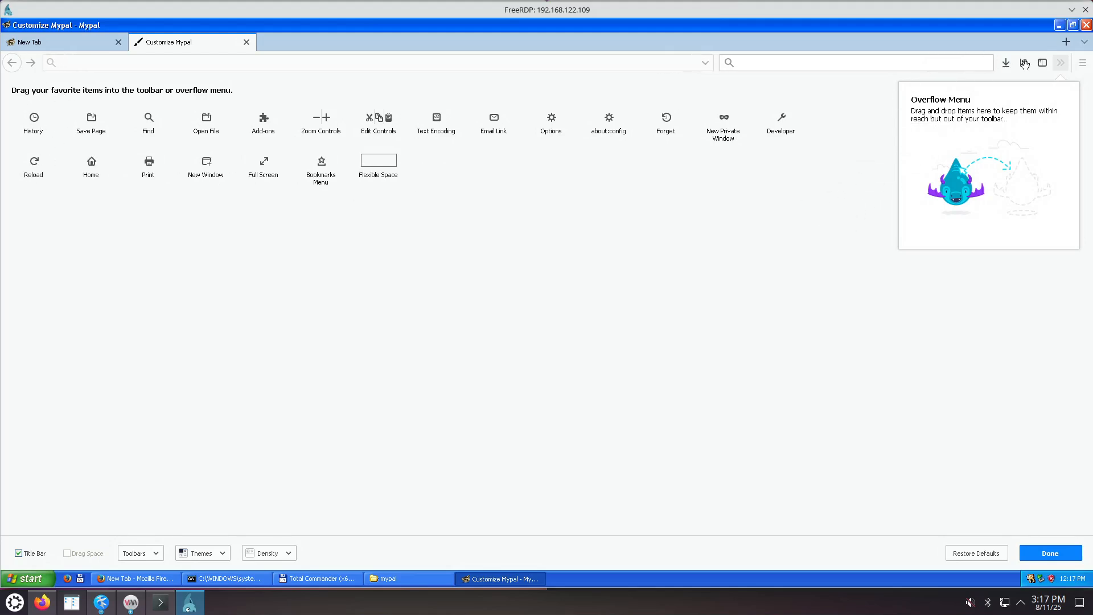
drag(1023, 63, 828, 237)
drag(1042, 63, 788, 262)
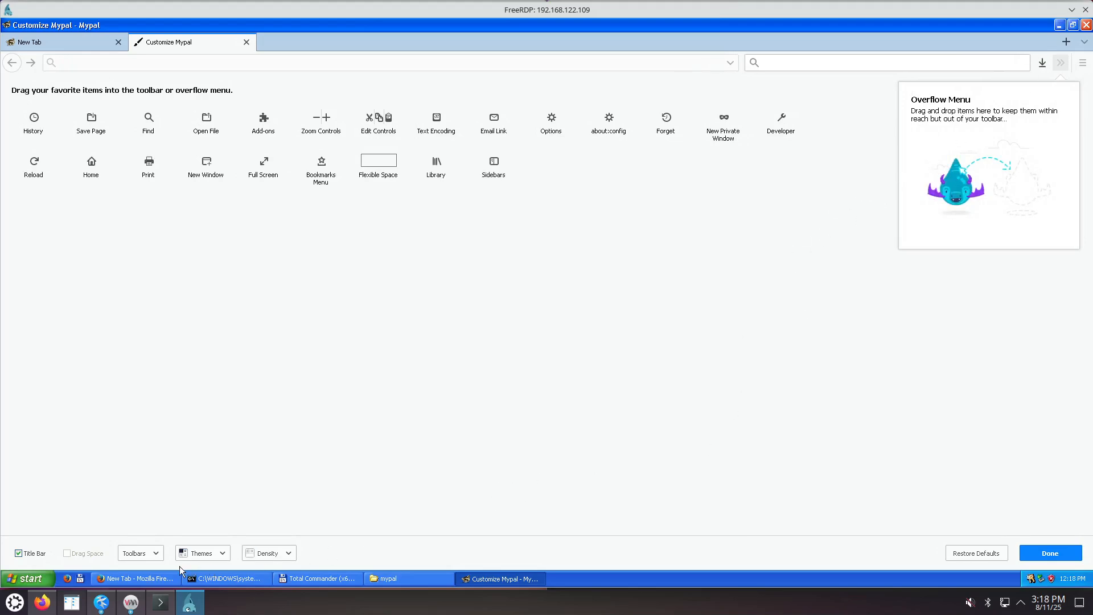
click(153, 558)
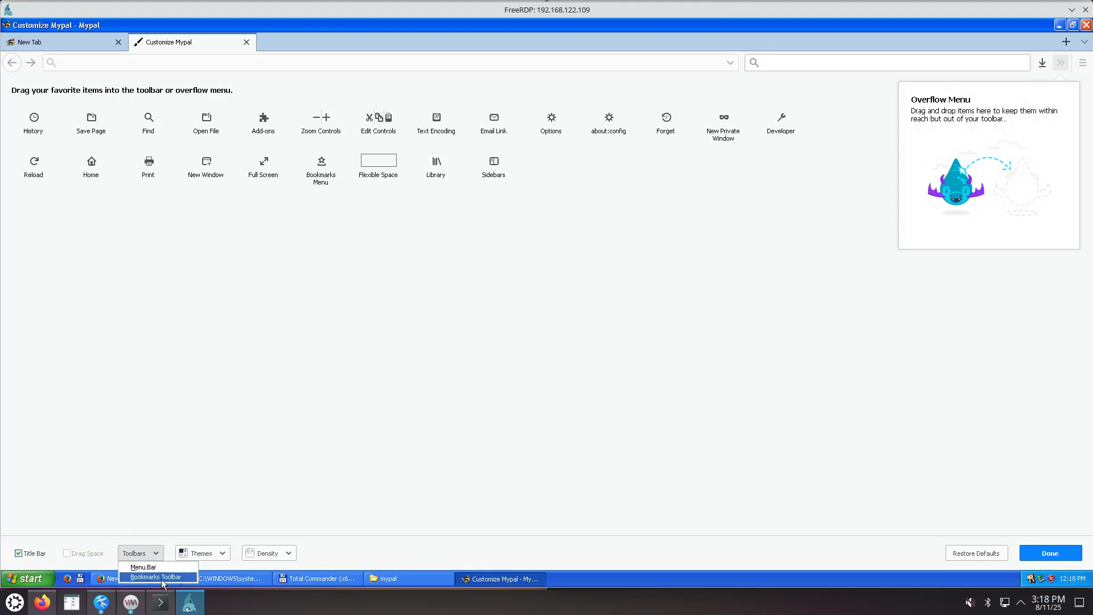
click(279, 432)
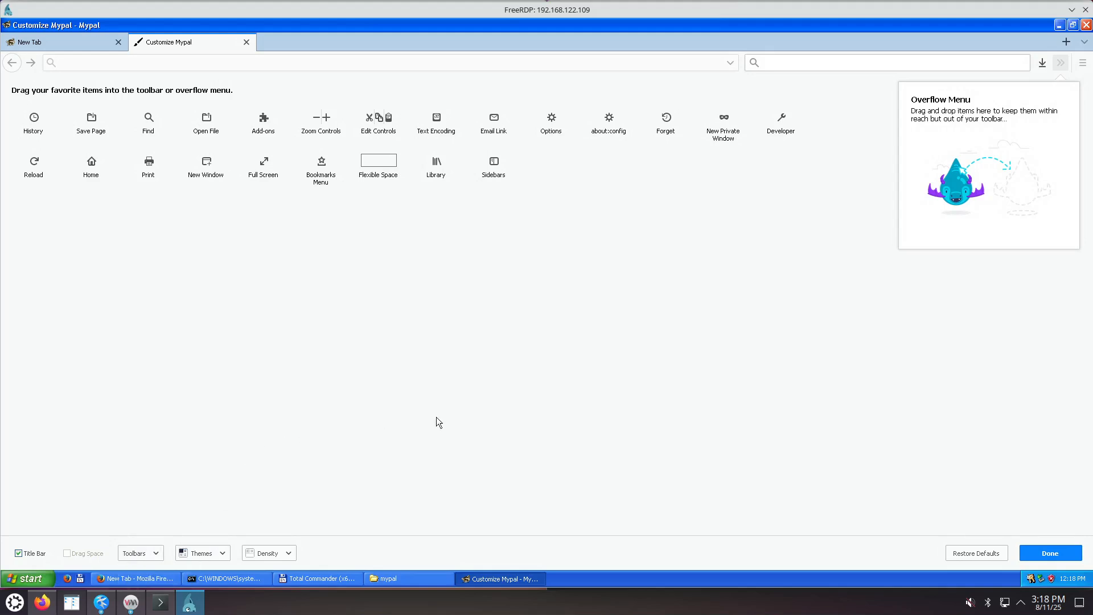
click(1051, 554)
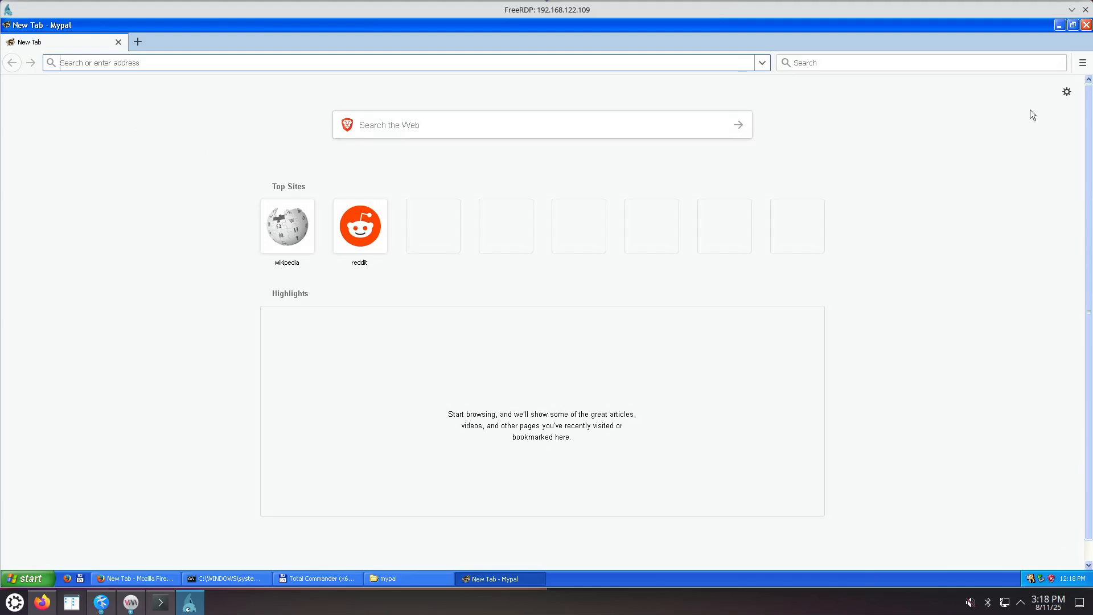
Revisit toolbar customization from the ☰ menu, then open Mypal's Options page.
click(1083, 63)
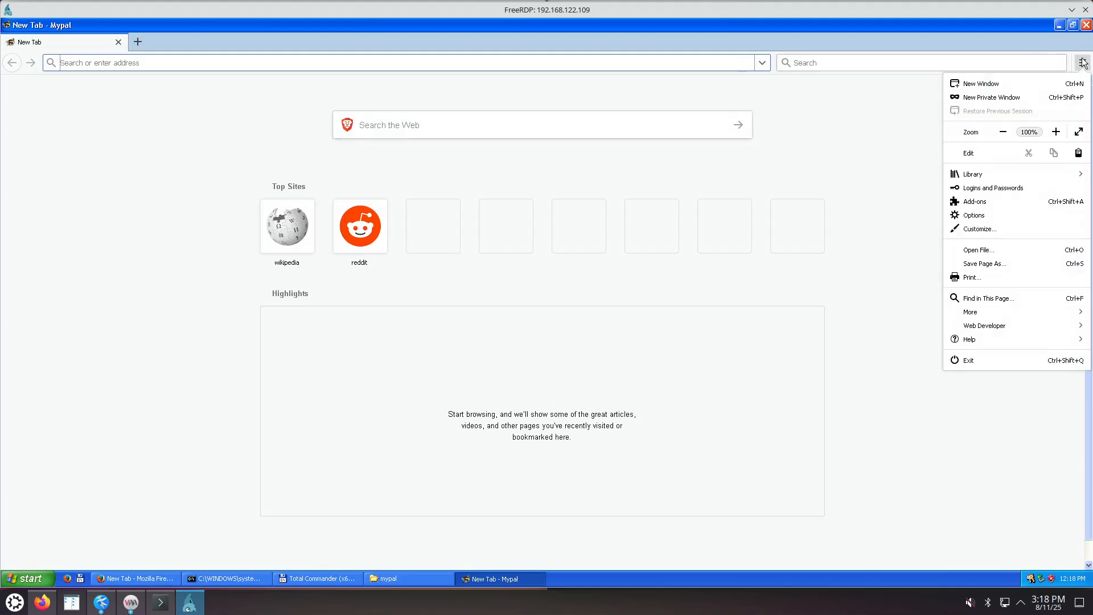
click(994, 229)
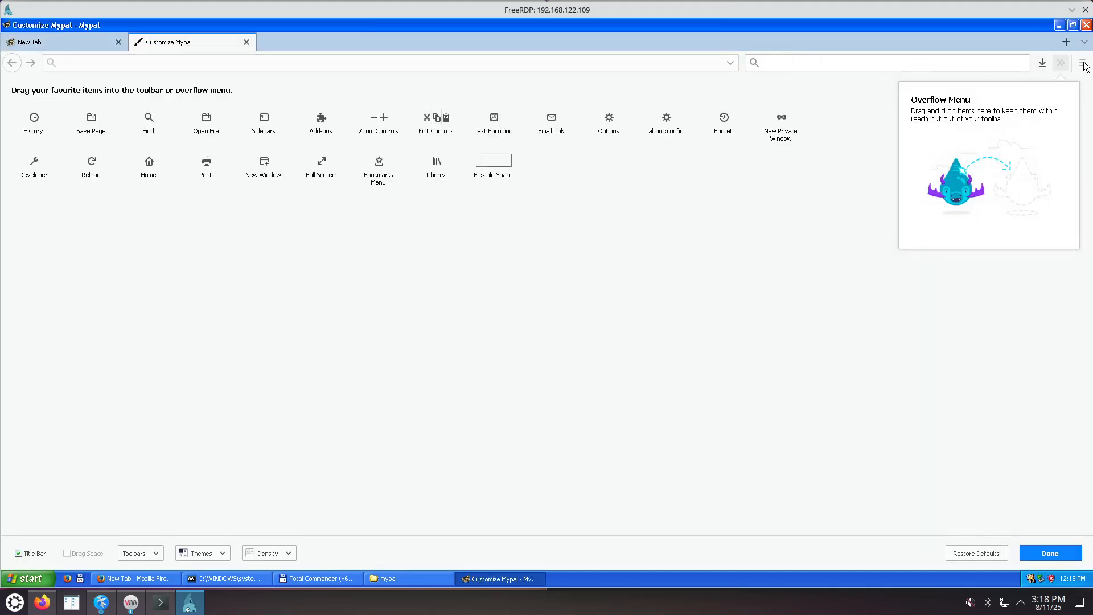
click(1050, 553)
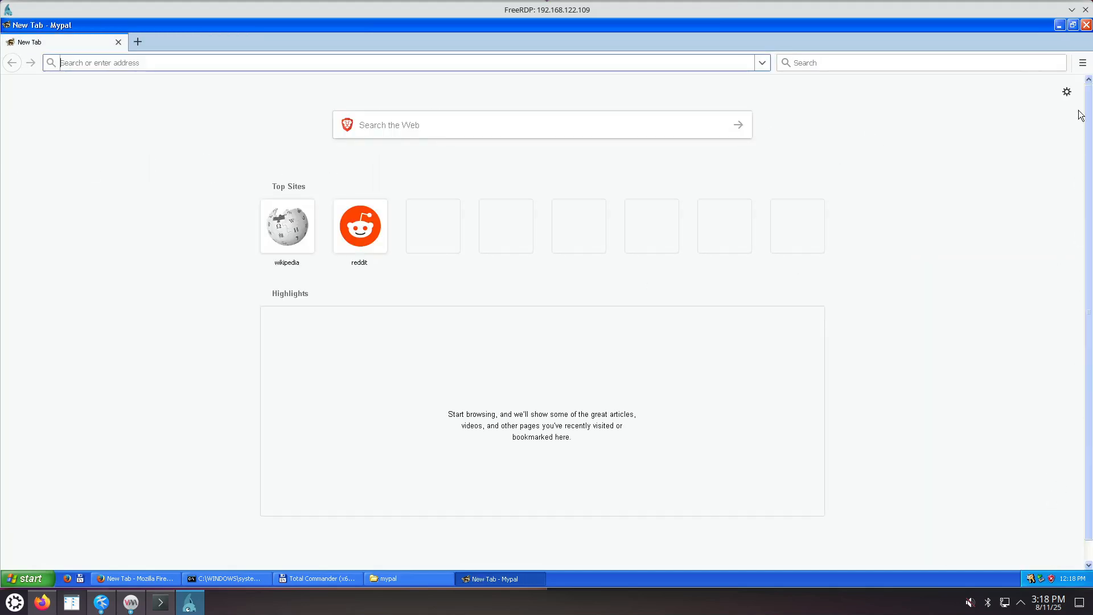
click(1083, 63)
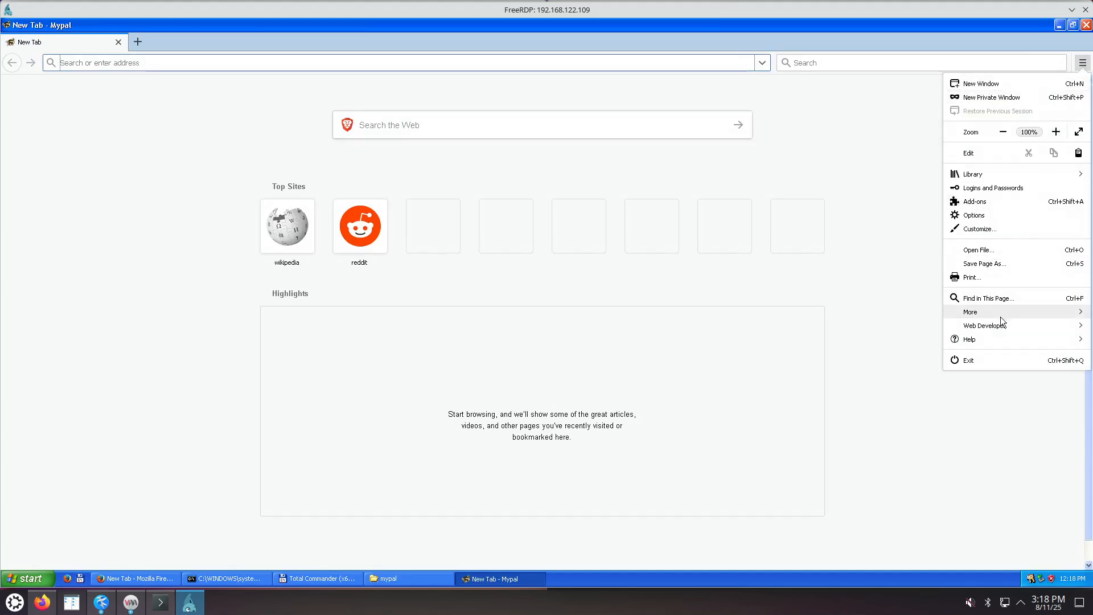
click(985, 214)
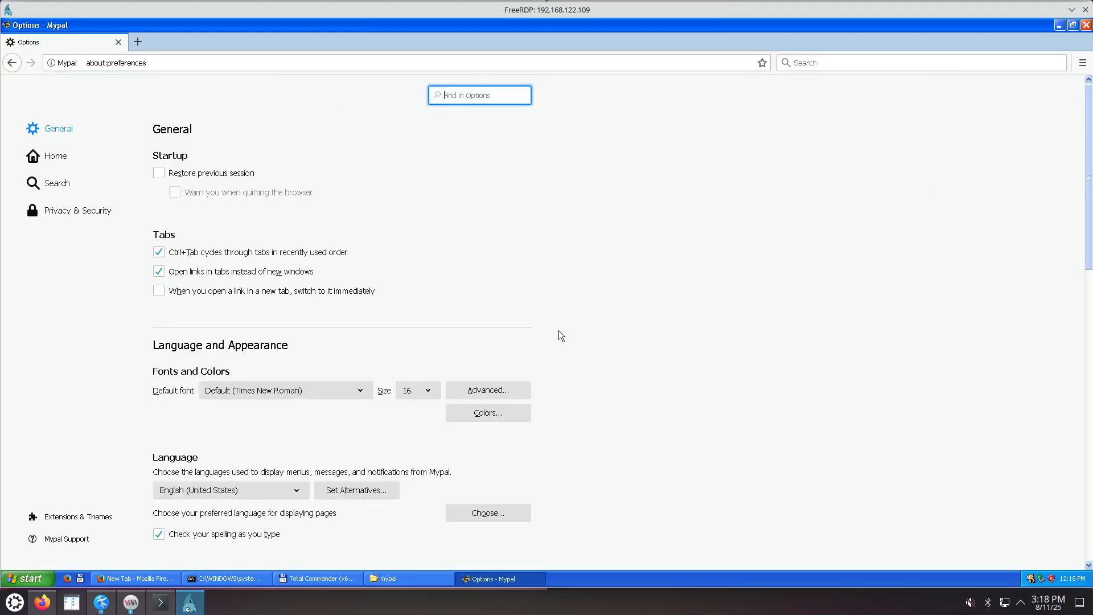
Set Homepage and new windows and New tabs both to Blank Page.
text(tabs)
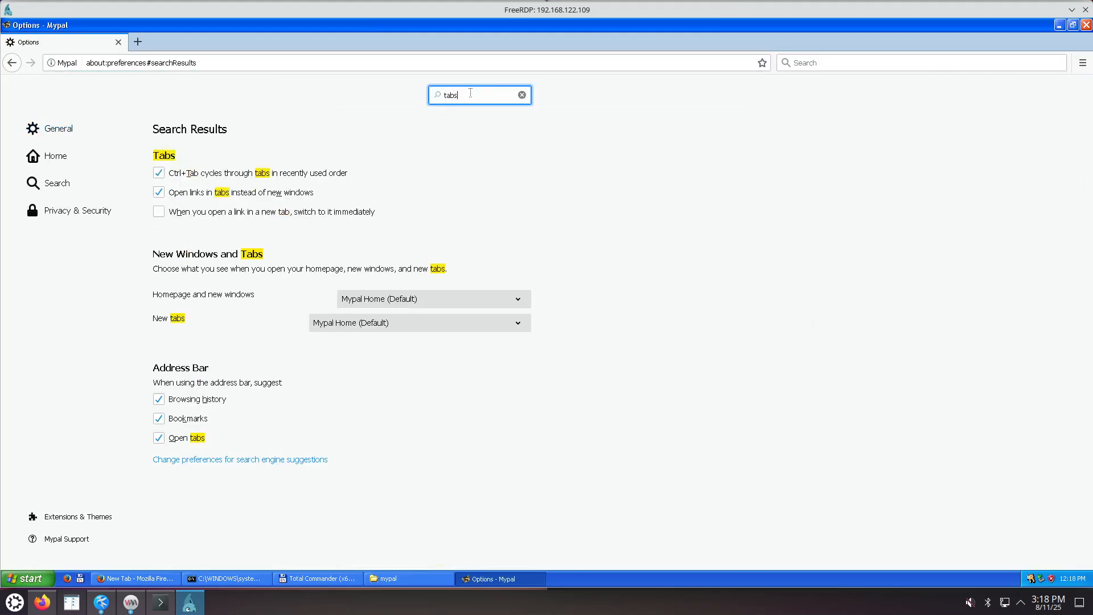
click(410, 300)
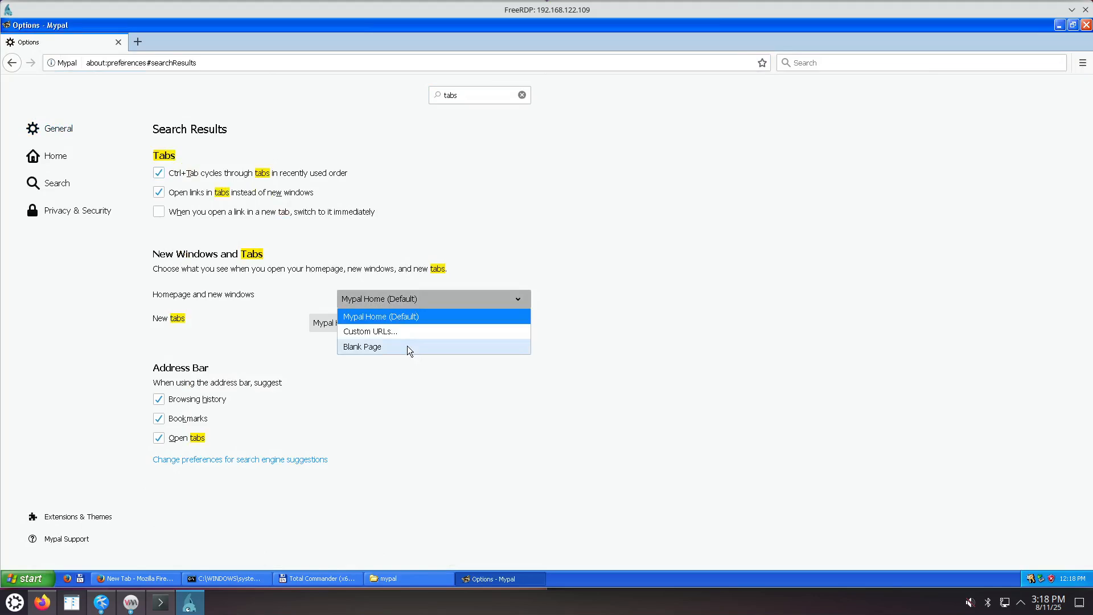
click(410, 346)
click(401, 324)
click(393, 354)
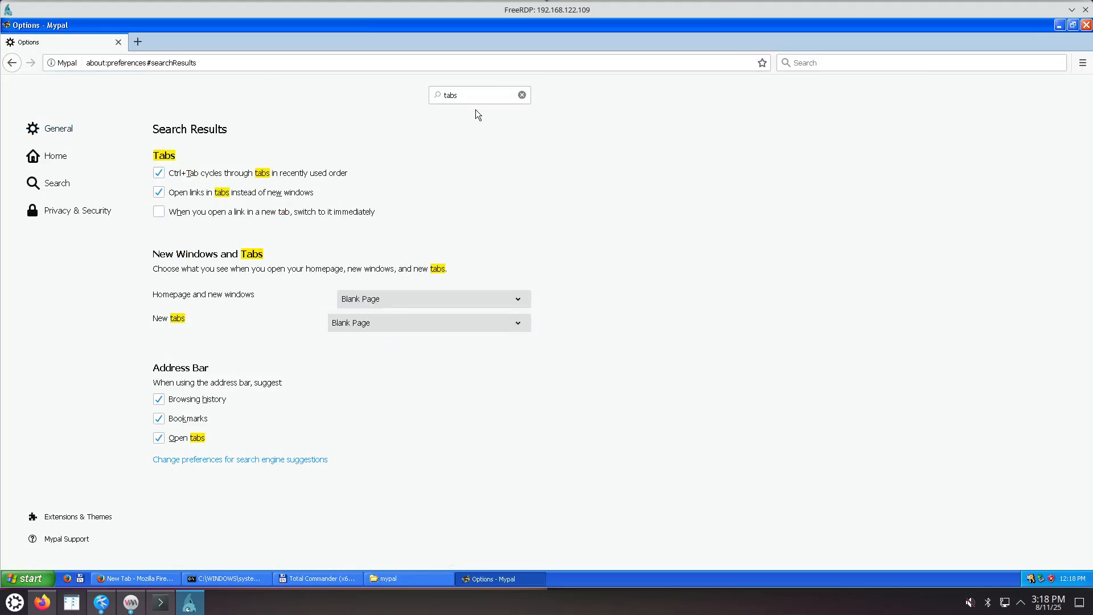
Search options for 'down', choose 'Always ask you where to save files', then search 'sugges'.
drag(466, 95, 419, 96)
text(down)
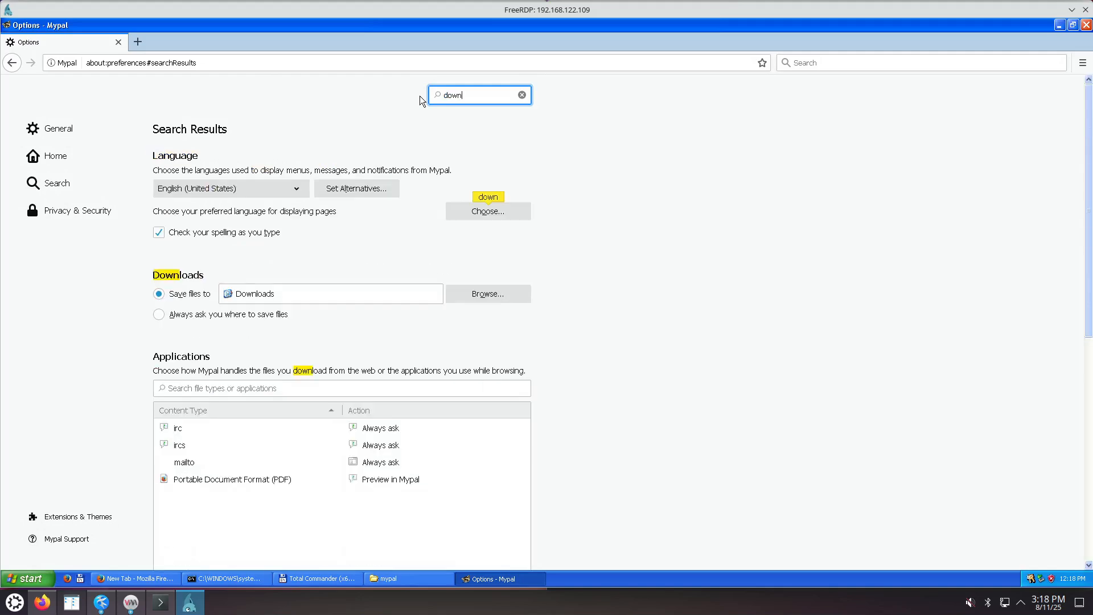
click(197, 314)
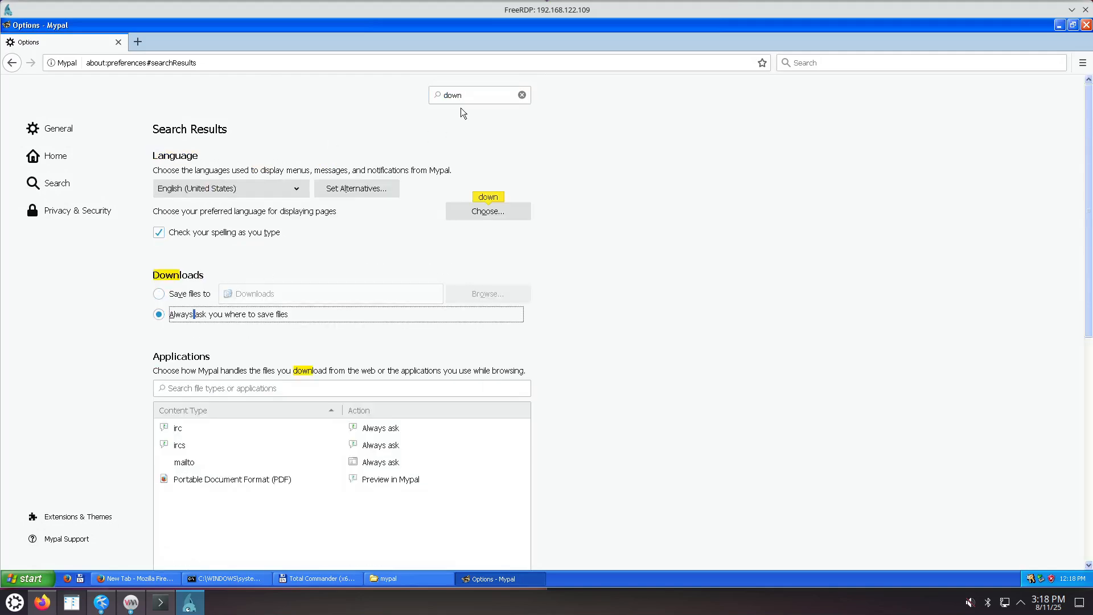
drag(464, 96, 429, 96)
text(sugges)
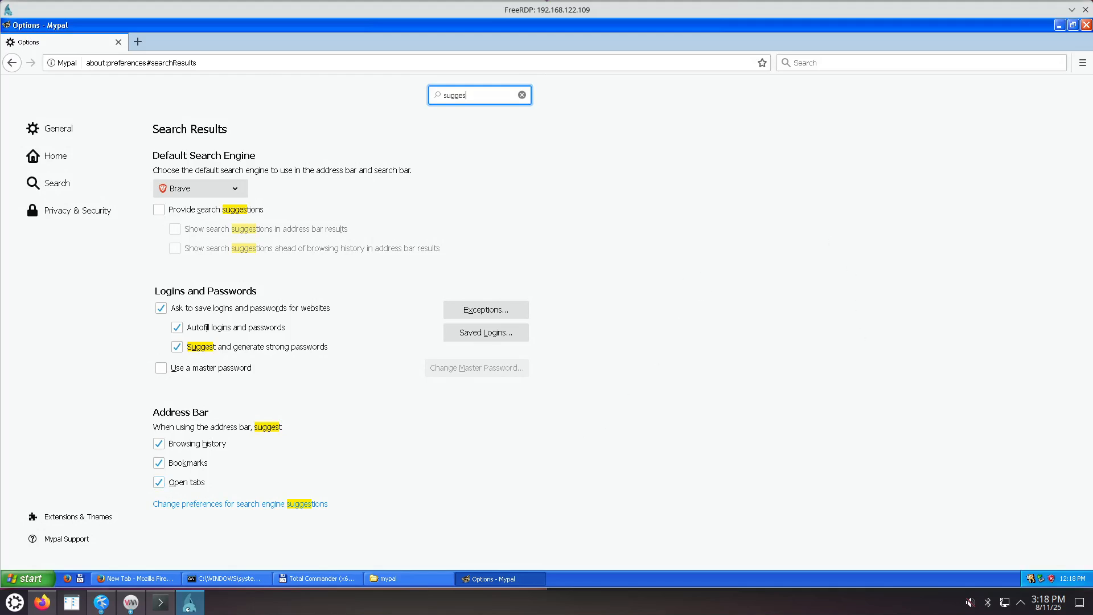
click(160, 581)
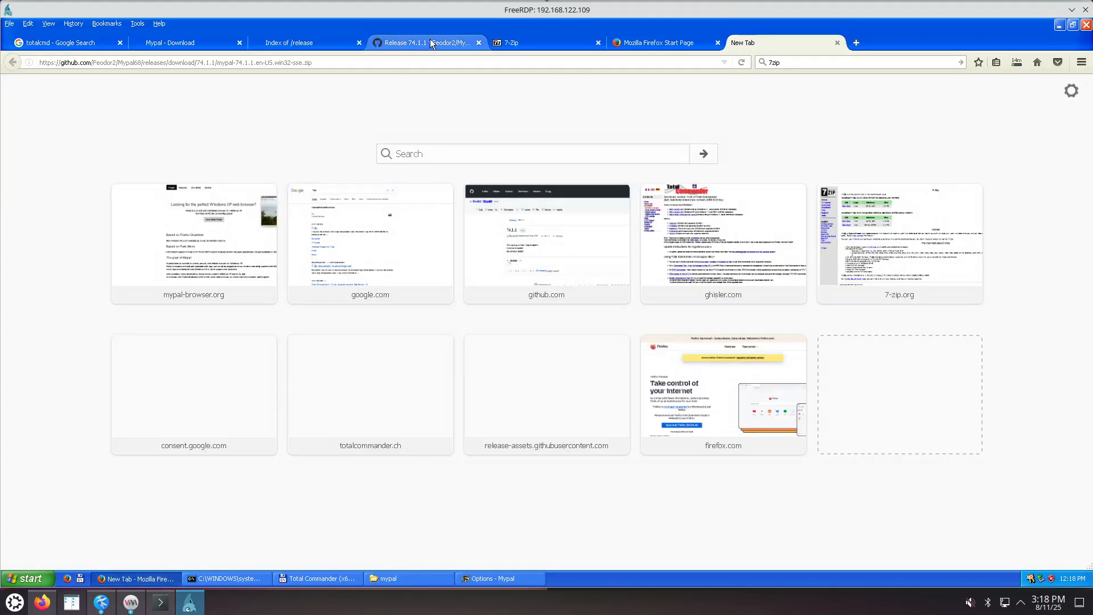
Copy the Mypal68 74.1.1 release URL from Firefox and load it in Mypal.
click(425, 43)
right_click(235, 62)
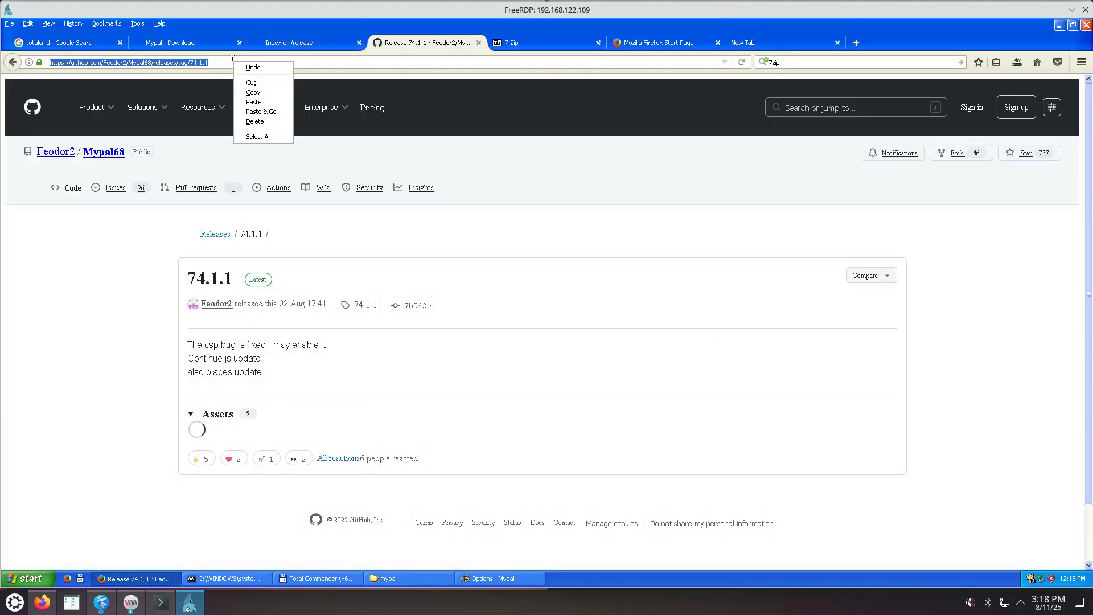
click(257, 93)
click(476, 579)
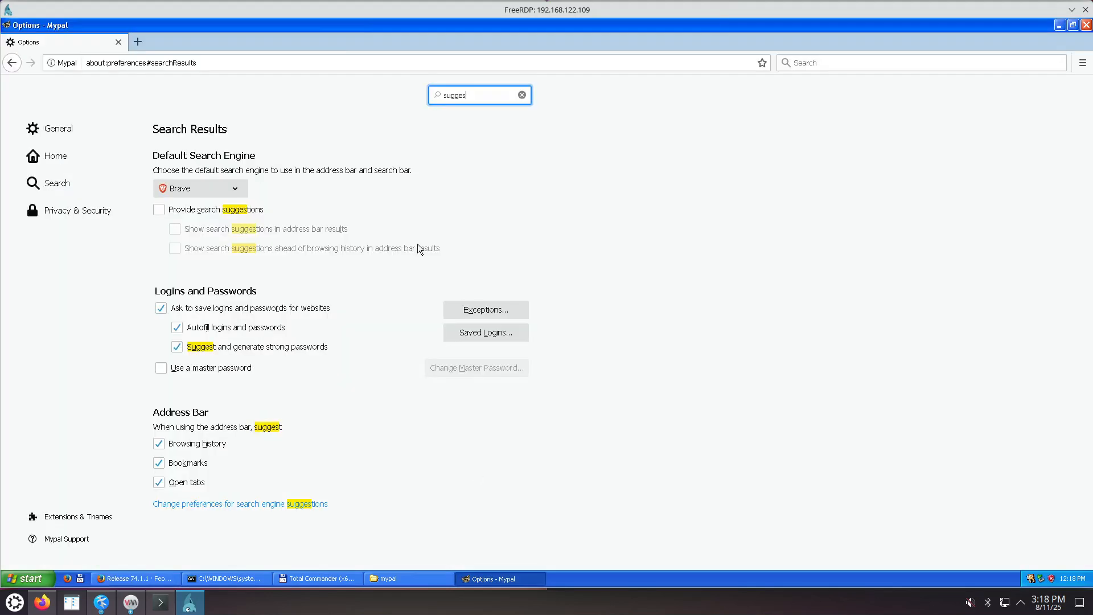
click(230, 62)
key(ctrl+v)
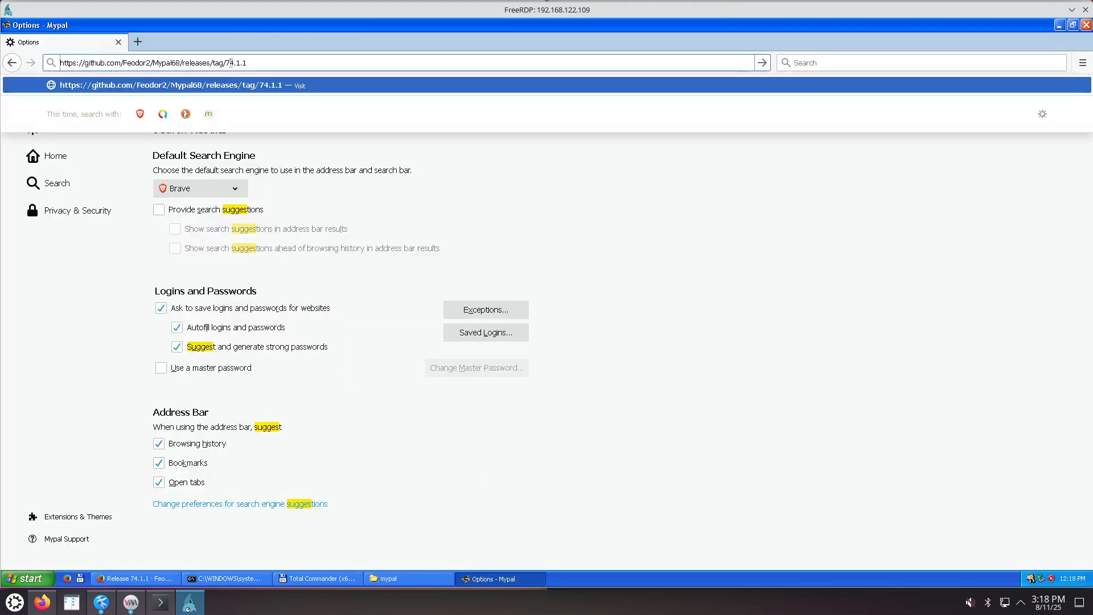
key(Return)
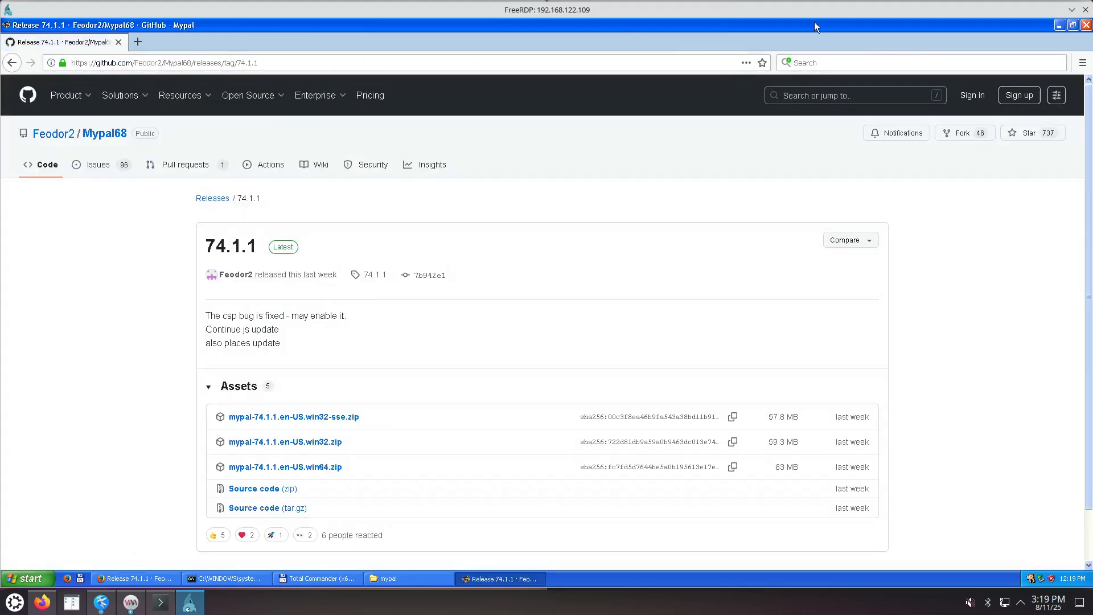
Restore the Mypal window and resize it to fill the right half of the screen.
double_click(795, 24)
drag(589, 30, 949, 29)
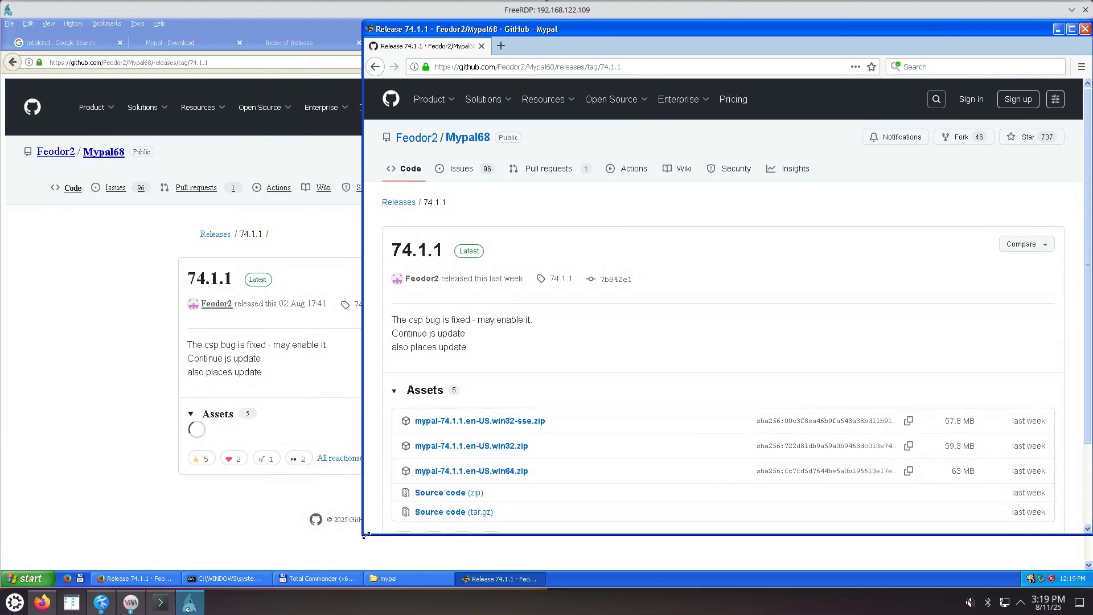
drag(379, 536, 572, 572)
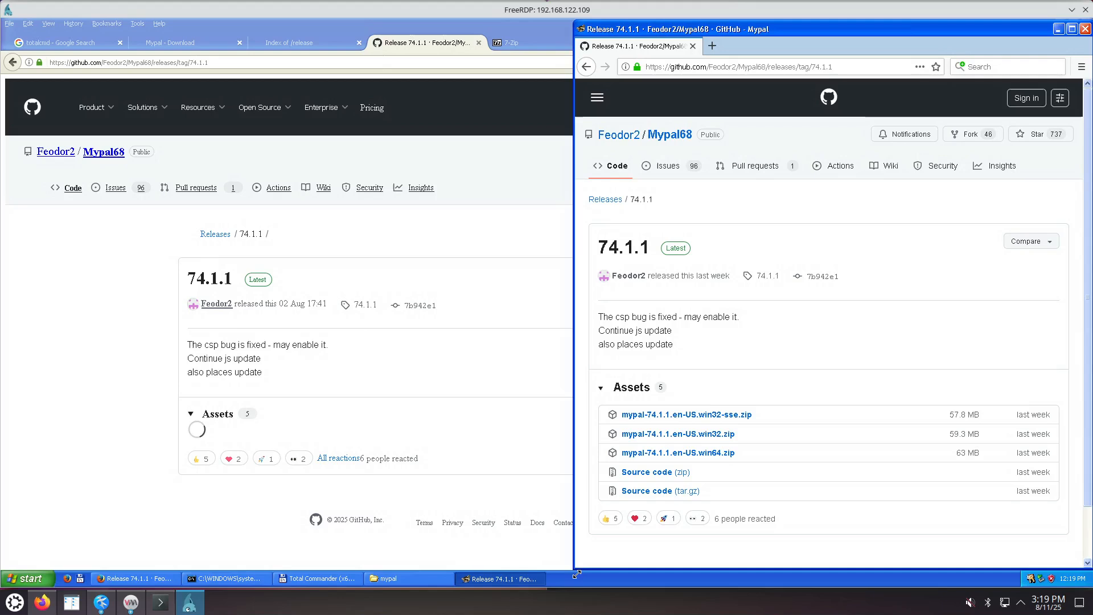
click(550, 29)
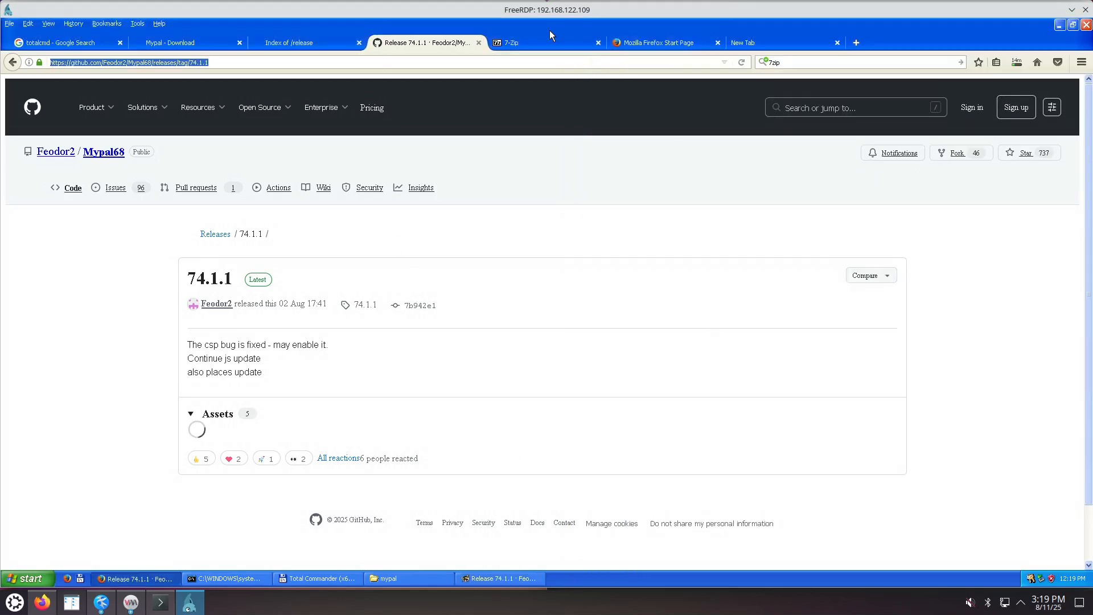
Restore Firefox and resize it to fill the left half beside Mypal.
double_click(817, 36)
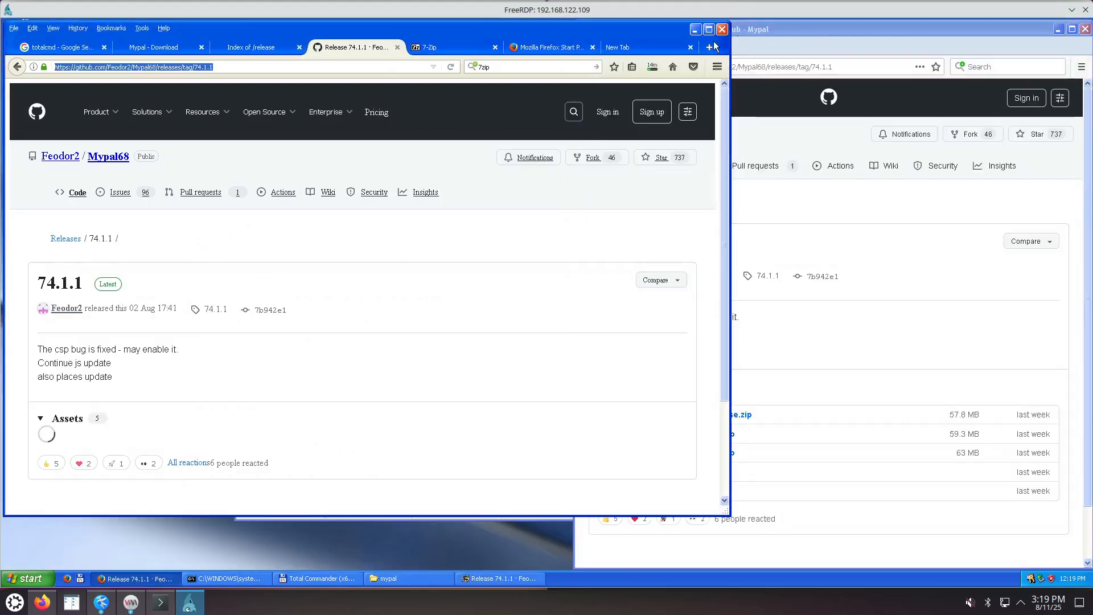
click(735, 516)
click(560, 499)
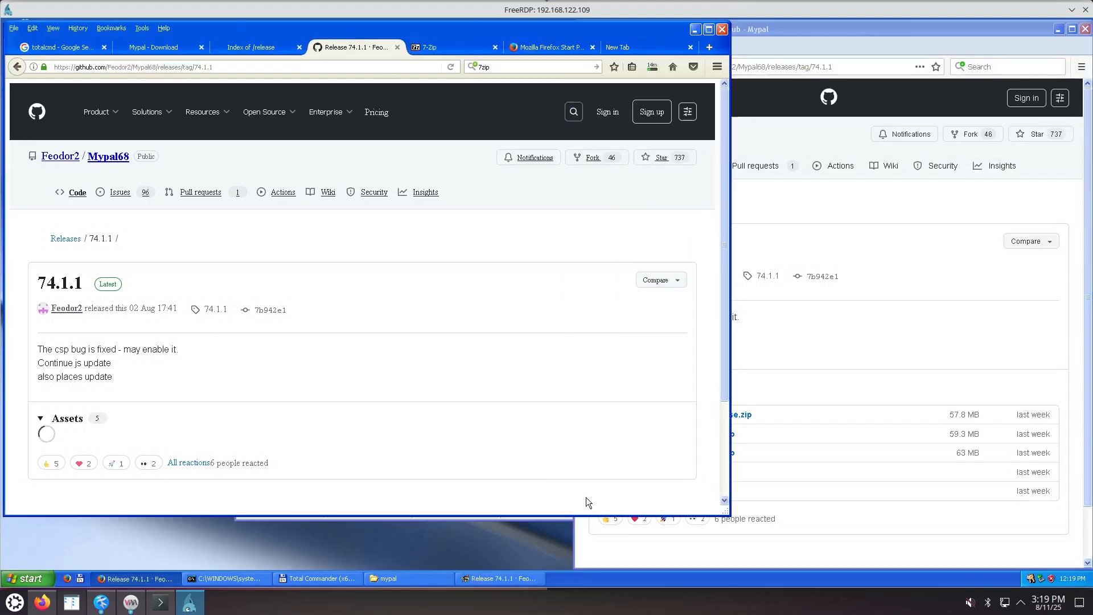
drag(727, 513, 569, 568)
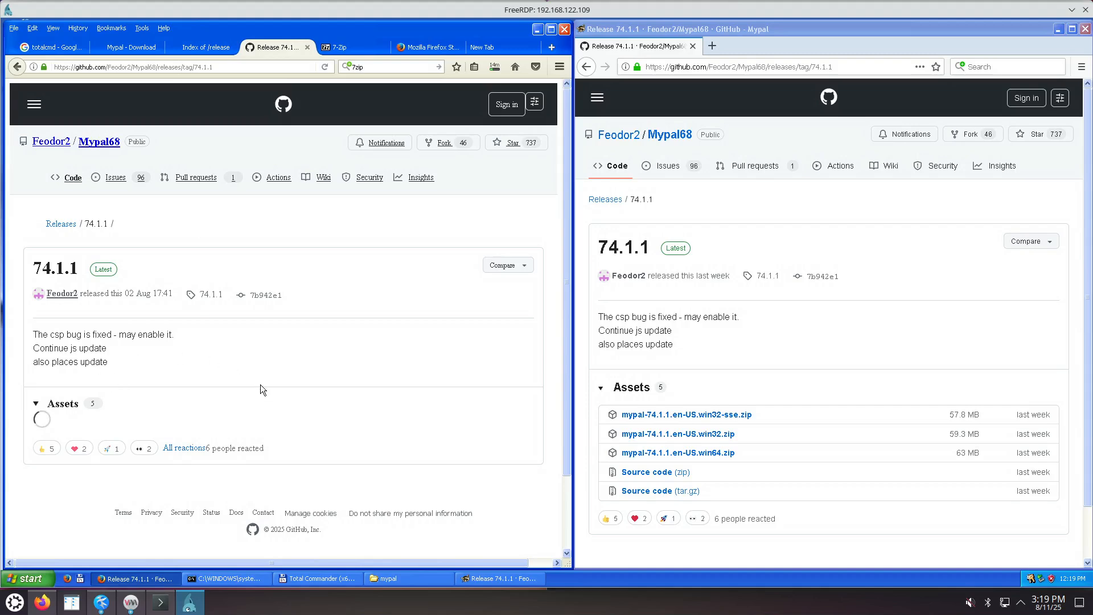
drag(568, 422, 577, 399)
Open the Feodor2/Mypal68 repository page in both Mypal and Firefox.
click(671, 137)
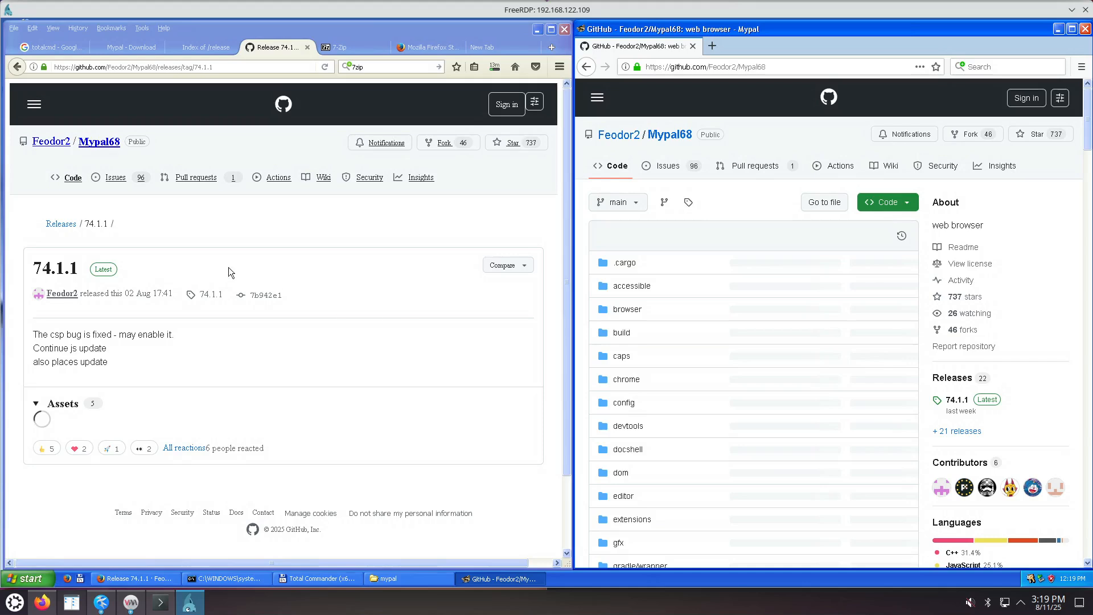
click(103, 146)
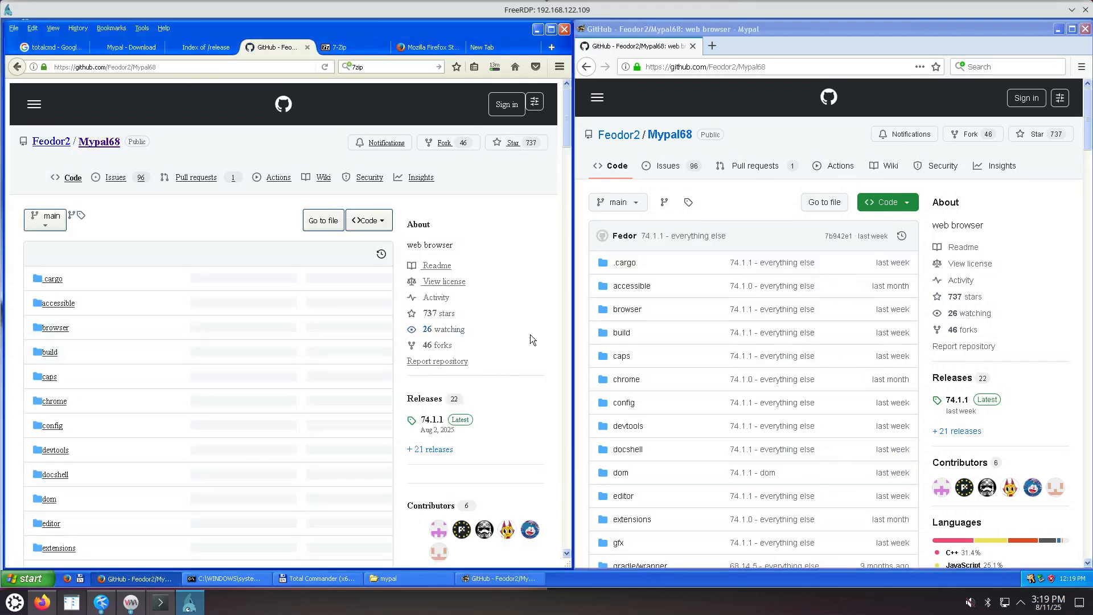
scroll(525, 247, down, 20)
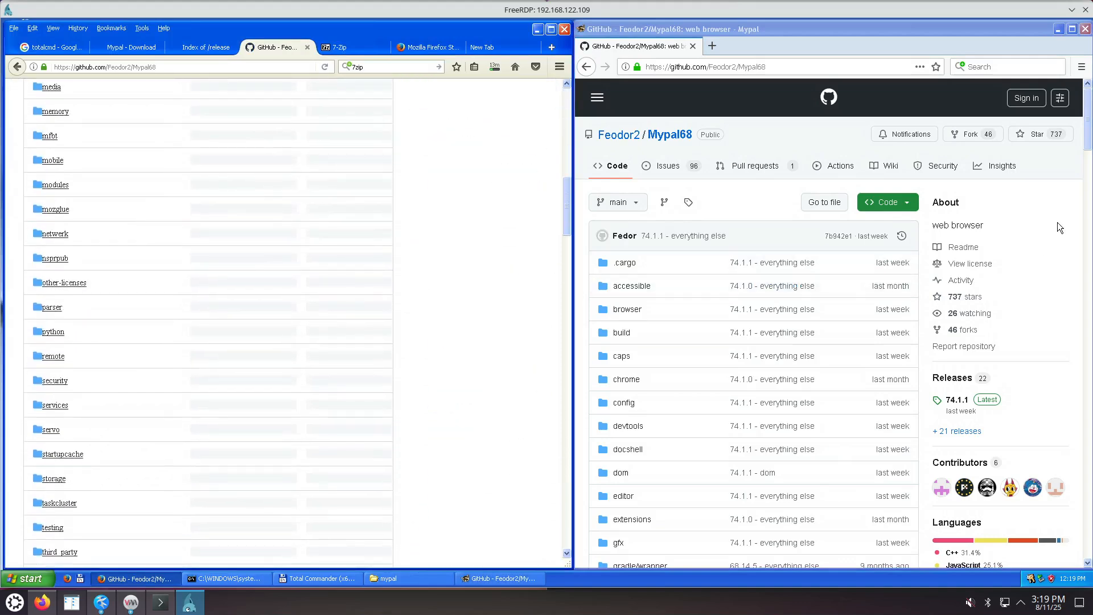
mouse_move(1087, 134)
mouse_down()
mouse_move(1088, 187)
mouse_move(1086, 131)
mouse_up()
scroll(1053, 229, down, 5)
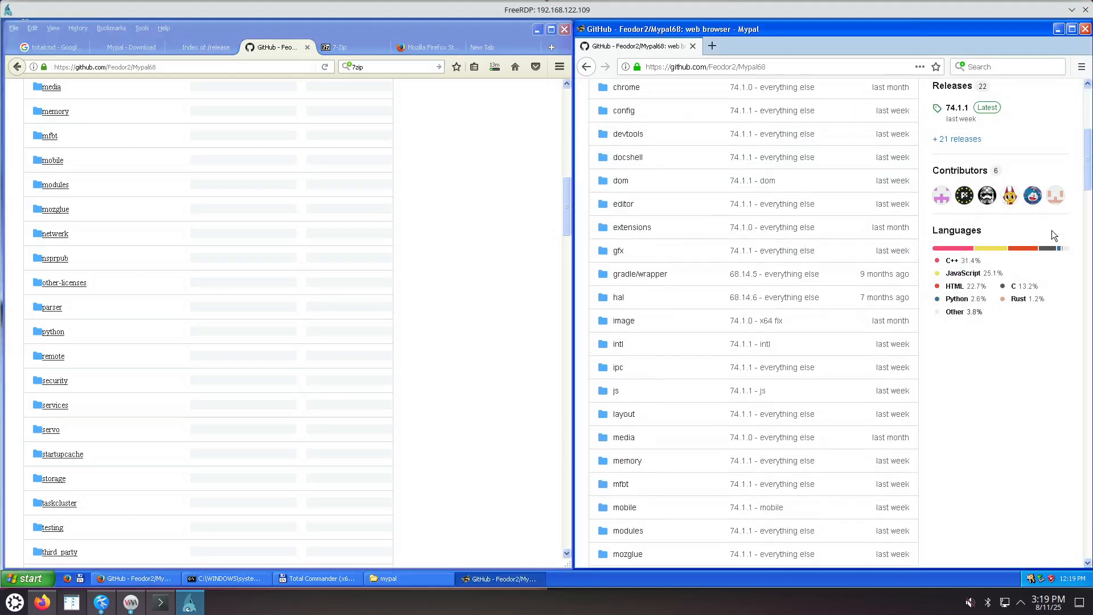
click(495, 328)
scroll(449, 302, up, 3)
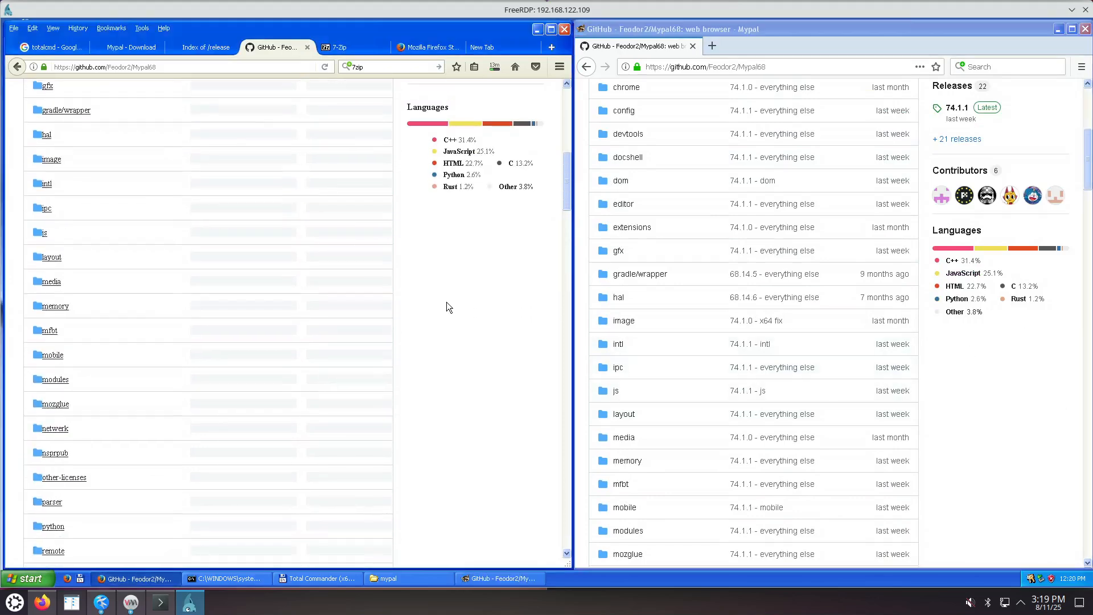
Scroll both browsers down through the README to its Known Problems section.
click(983, 418)
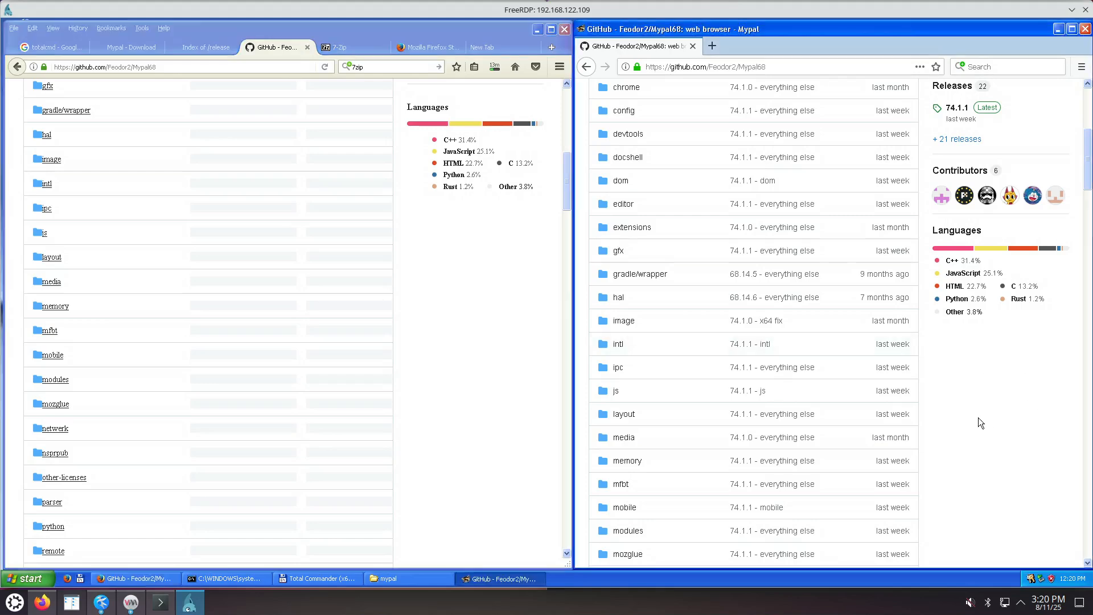
scroll(975, 419, down, 10)
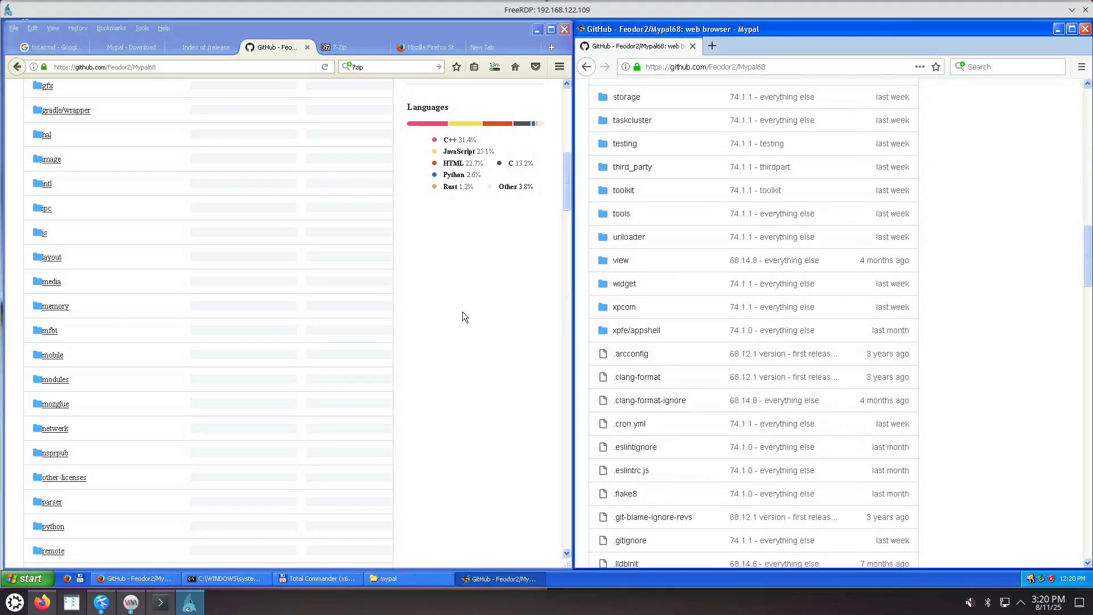
scroll(962, 361, down, 8)
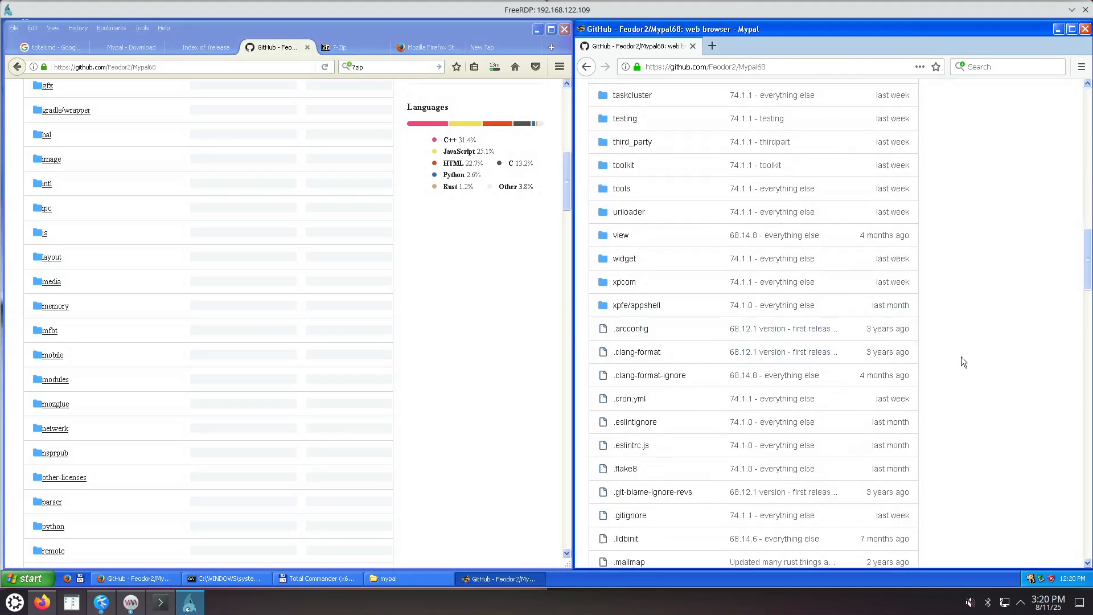
scroll(961, 356, down, 10)
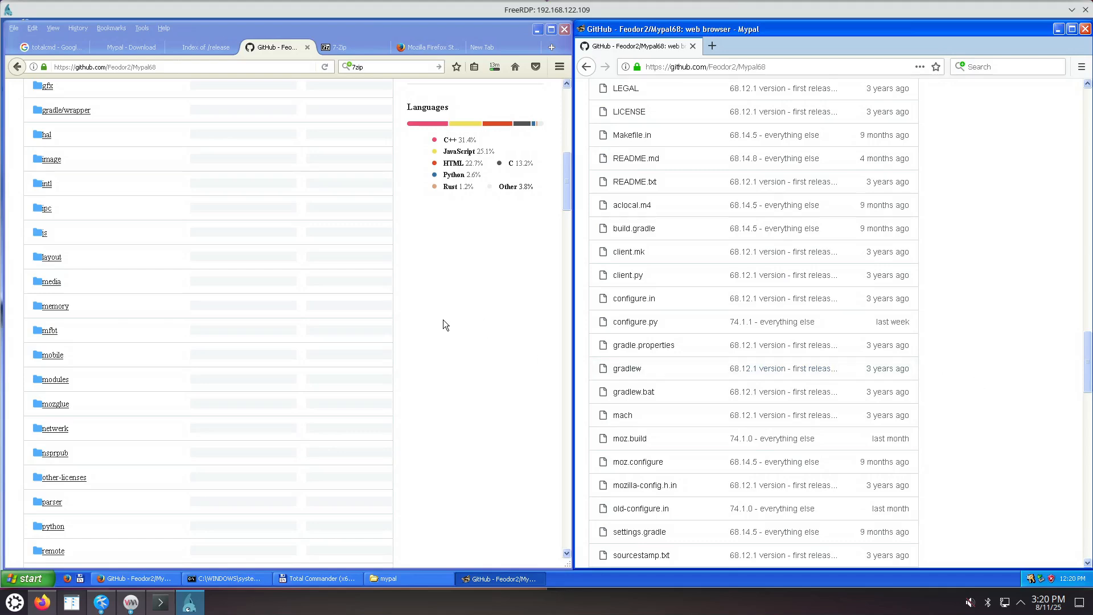
click(446, 320)
scroll(439, 326, down, 10)
click(983, 366)
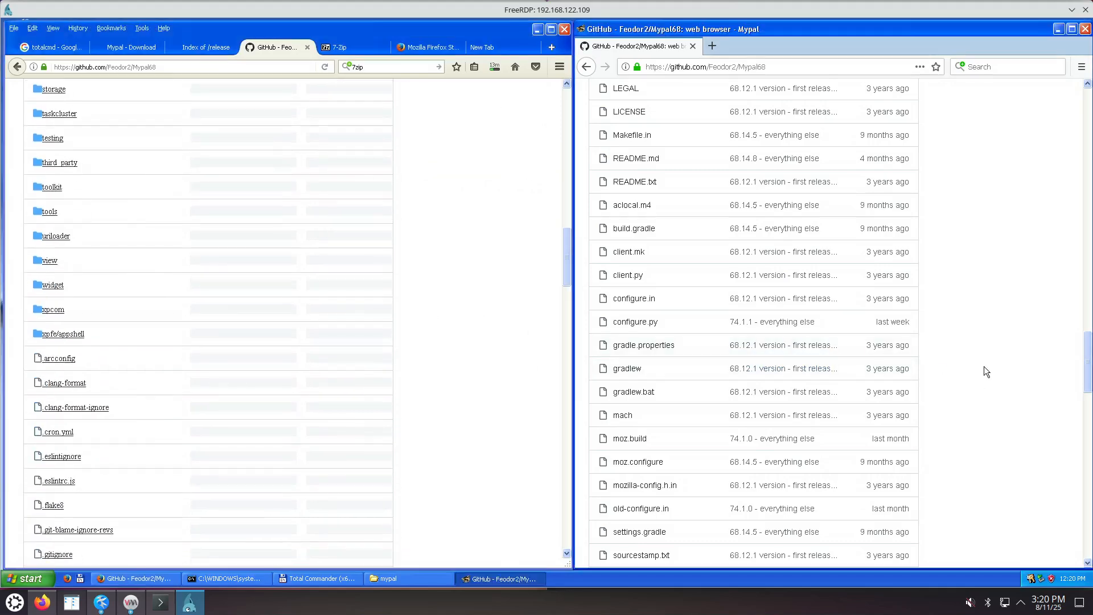
scroll(982, 368, down, 10)
click(491, 344)
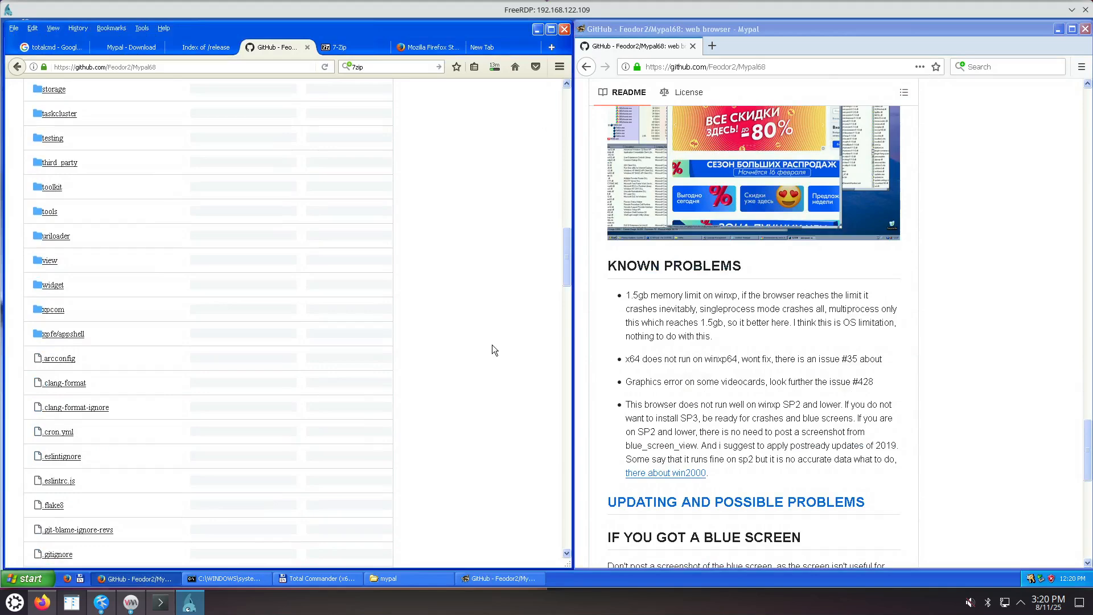
scroll(492, 344, down, 10)
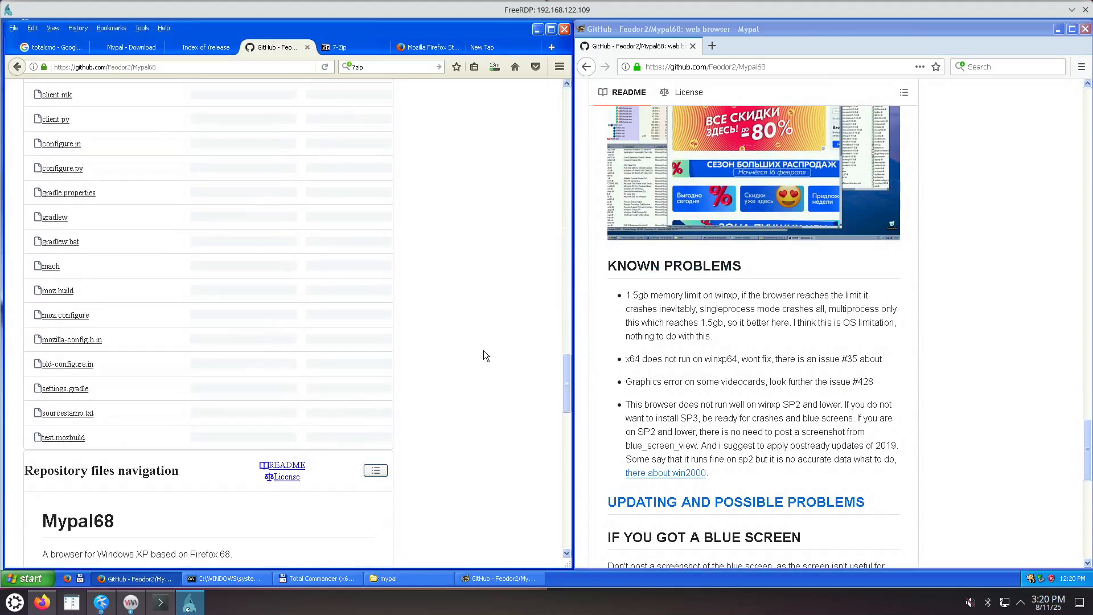
scroll(483, 351, down, 10)
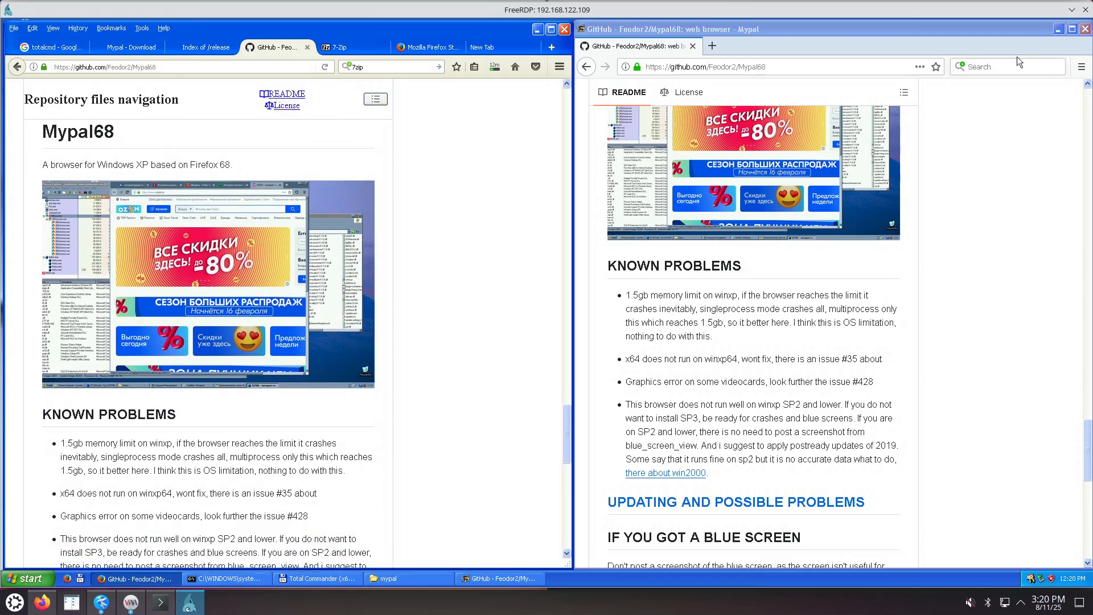
click(101, 602)
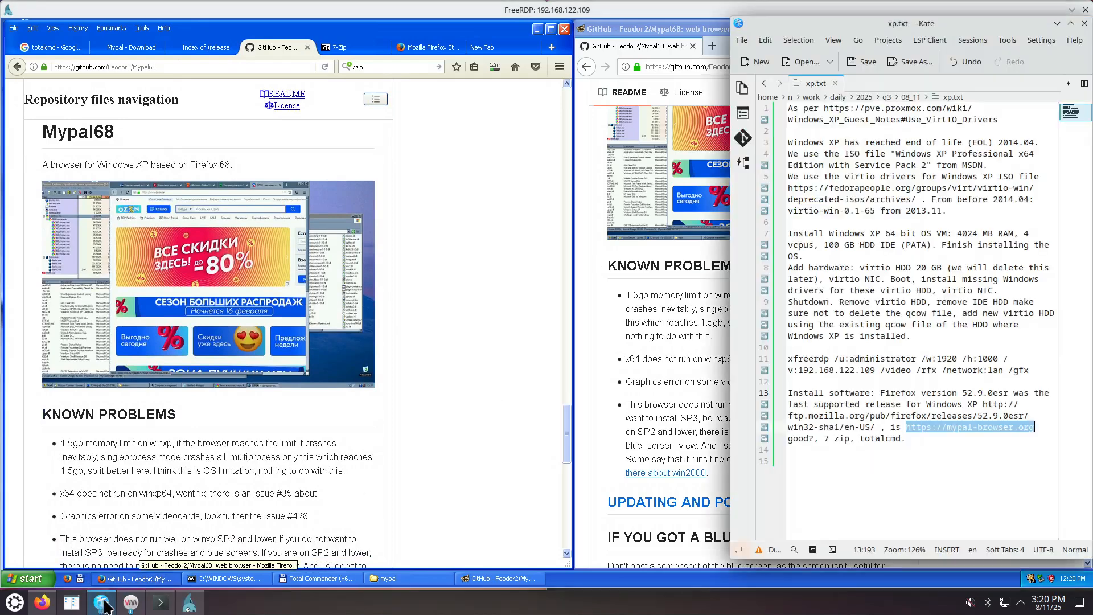
click(954, 451)
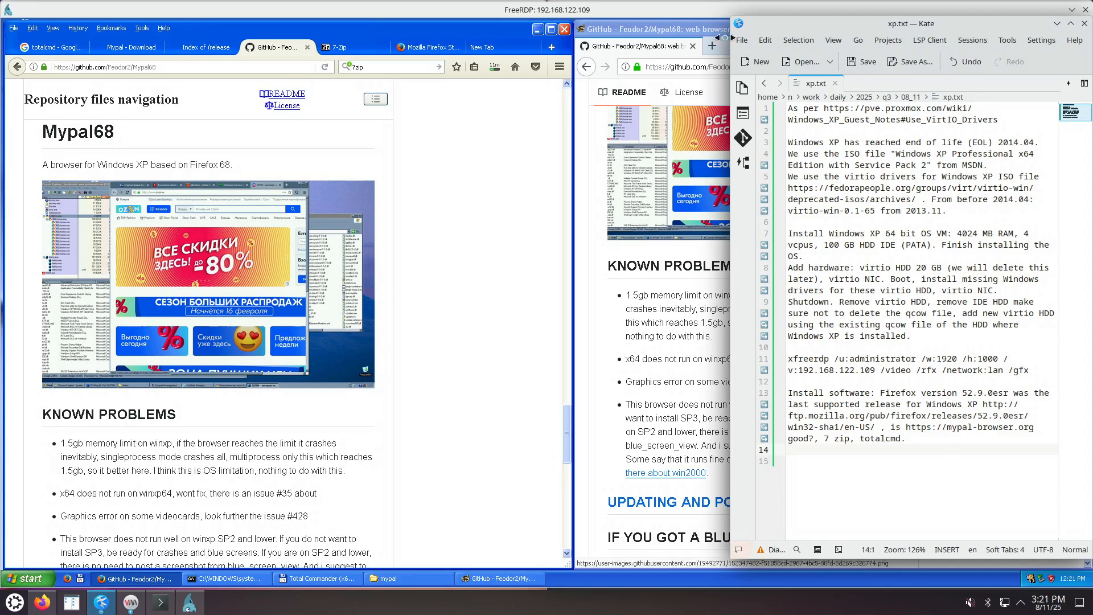
click(562, 10)
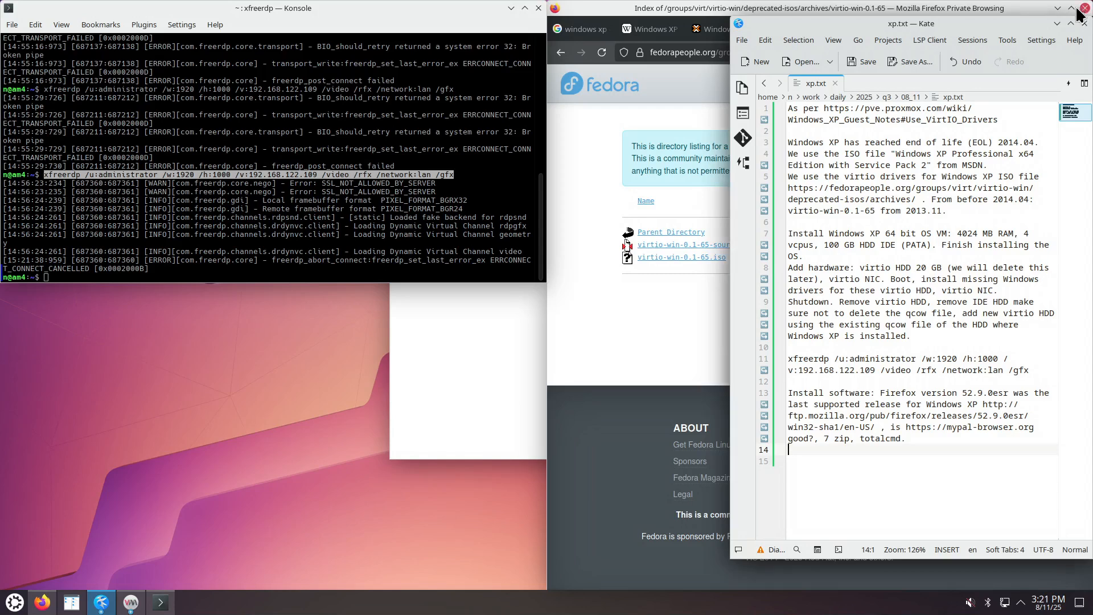
Close FreeRDP and rerun the recalled xfreerdp command with /w:960 instead of /w:1920.
click(1086, 10)
click(255, 230)
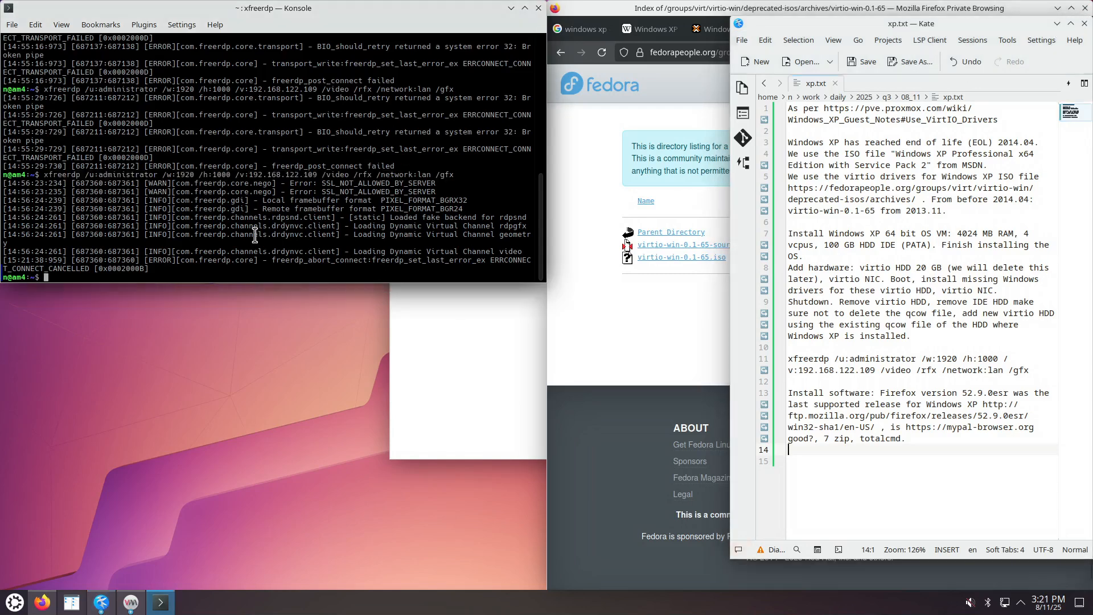
key(Up)
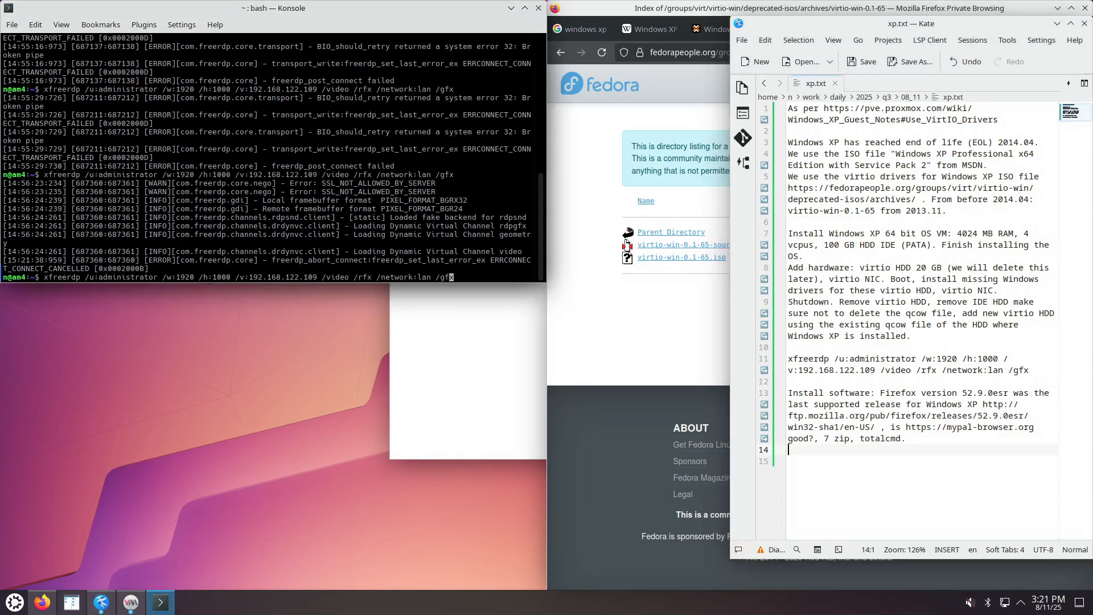
key(Left)
key(Left)
key(Left)
key(Left)
key(Left)
key(Left)
key(Left)
key(Left)
key(Left)
key(Left)
key(Left)
key(Left)
key(Left)
key(Left)
key(Left)
key(Left)
key(Left)
key(Left)
key(Left)
key(Left)
key(Left)
key(Left)
key(Left)
key(Left)
key(Left)
key(Left)
key(Left)
key(Left)
key(BackSpace)
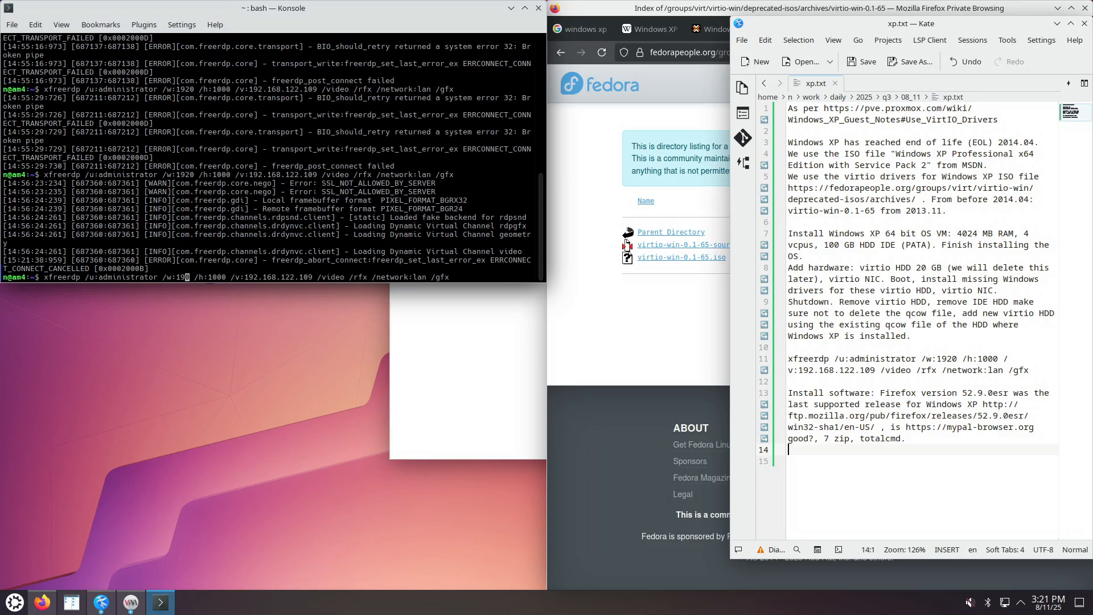
text(2)
key(Left)
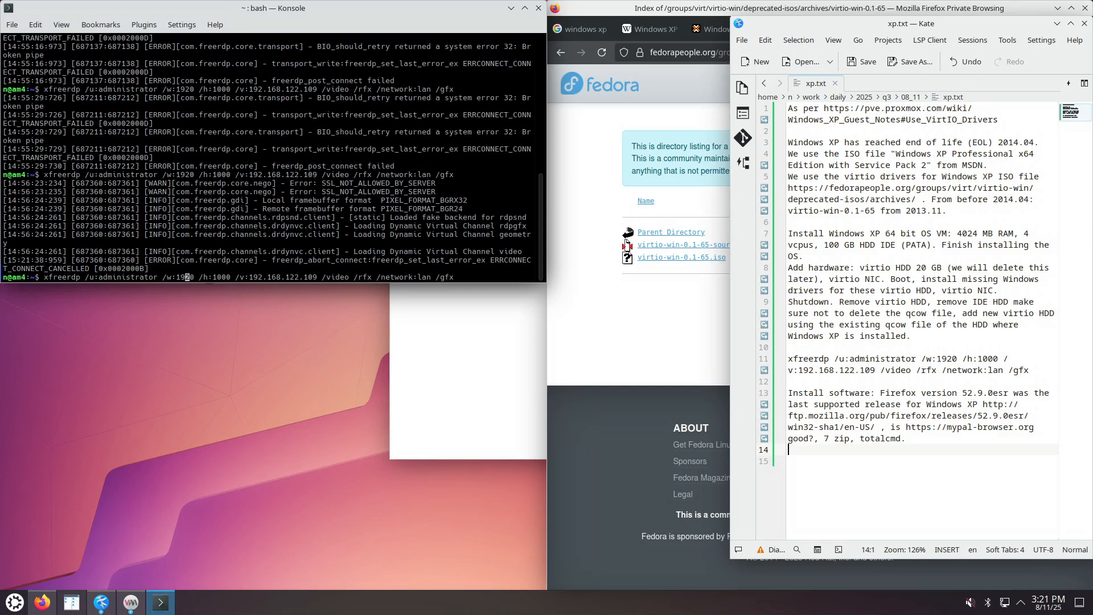
key(BackSpace)
key(BackSpace)
key(Delete)
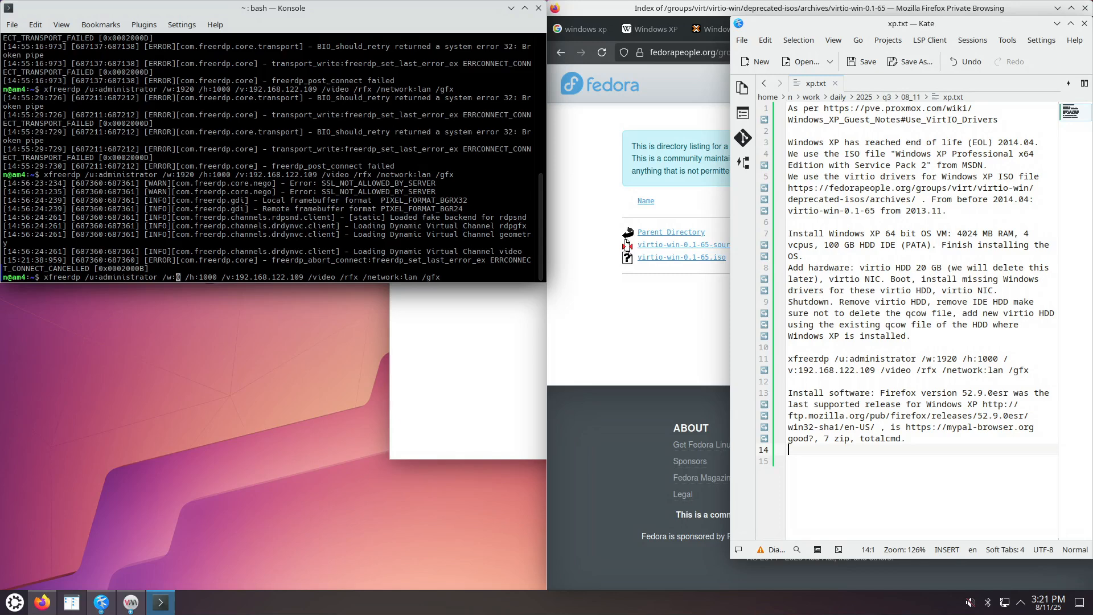
text(96)
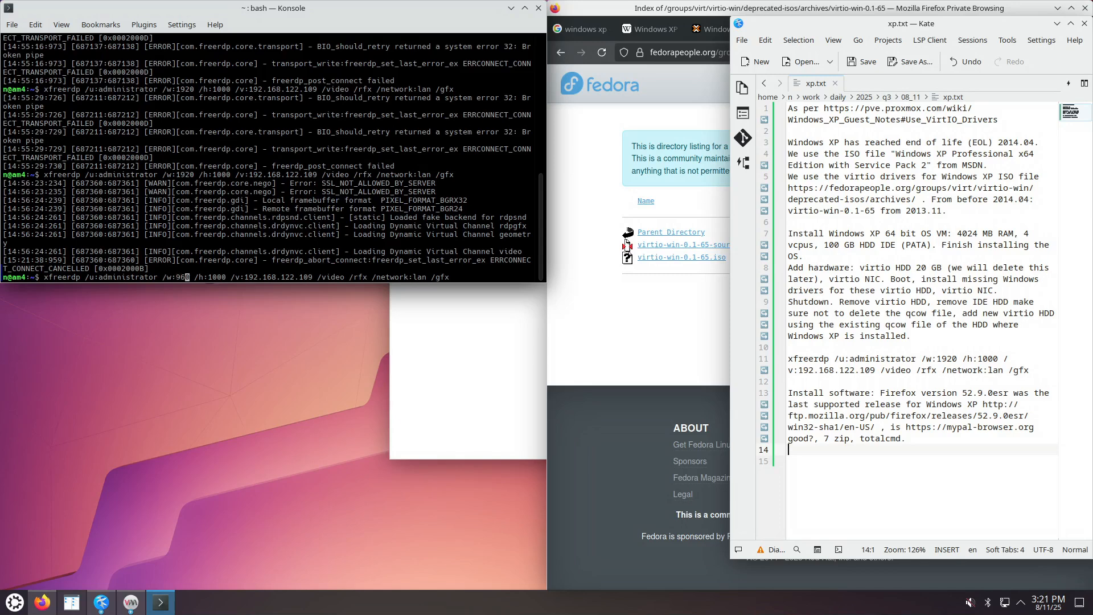
key(Return)
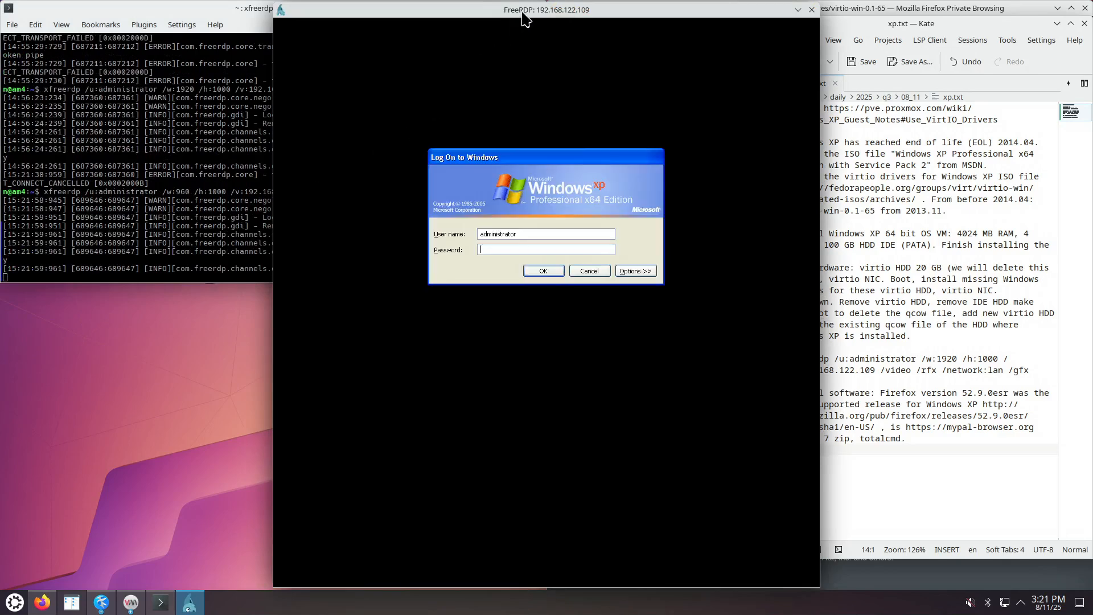
Move the FreeRDP window to the left half and log on with the account password.
drag(524, 19, 250, 14)
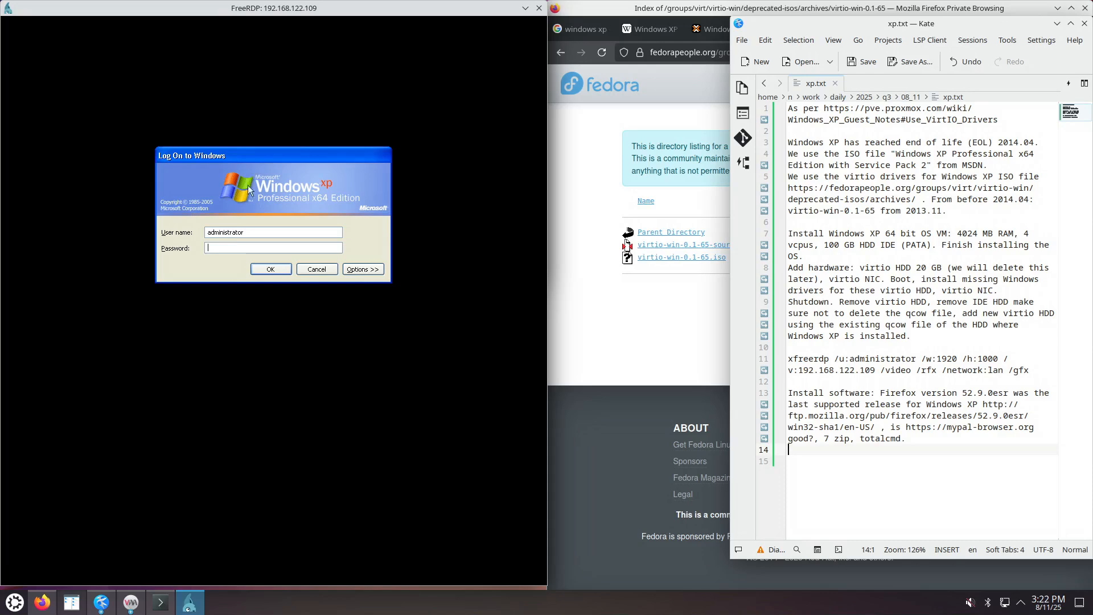
text(••••)
key(Return)
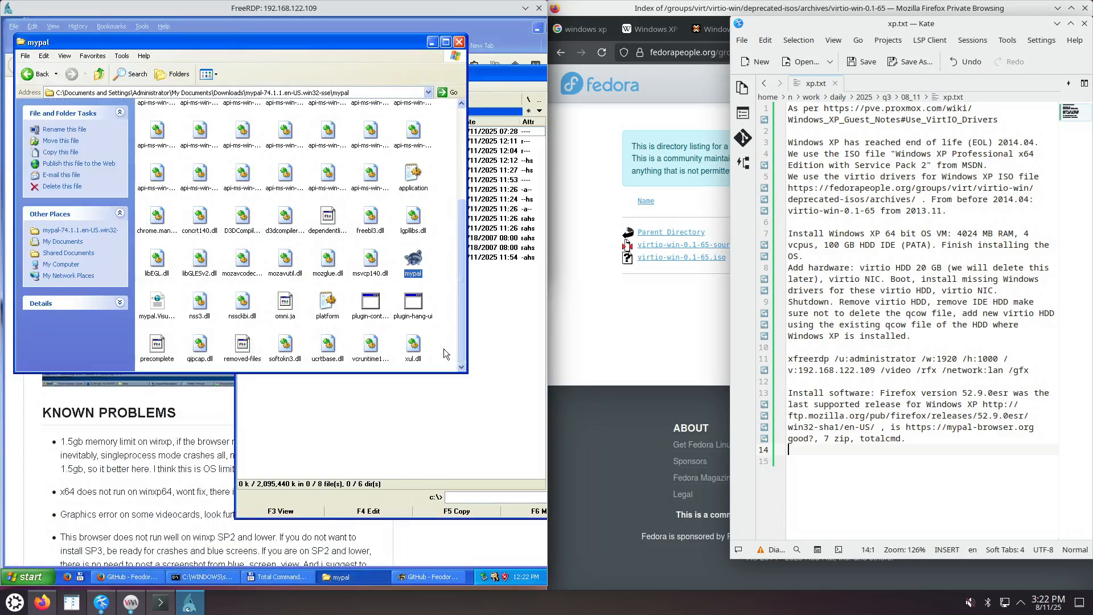
Close XP Firefox, cancelling its 1 pending download and closing its 7 tabs.
click(645, 283)
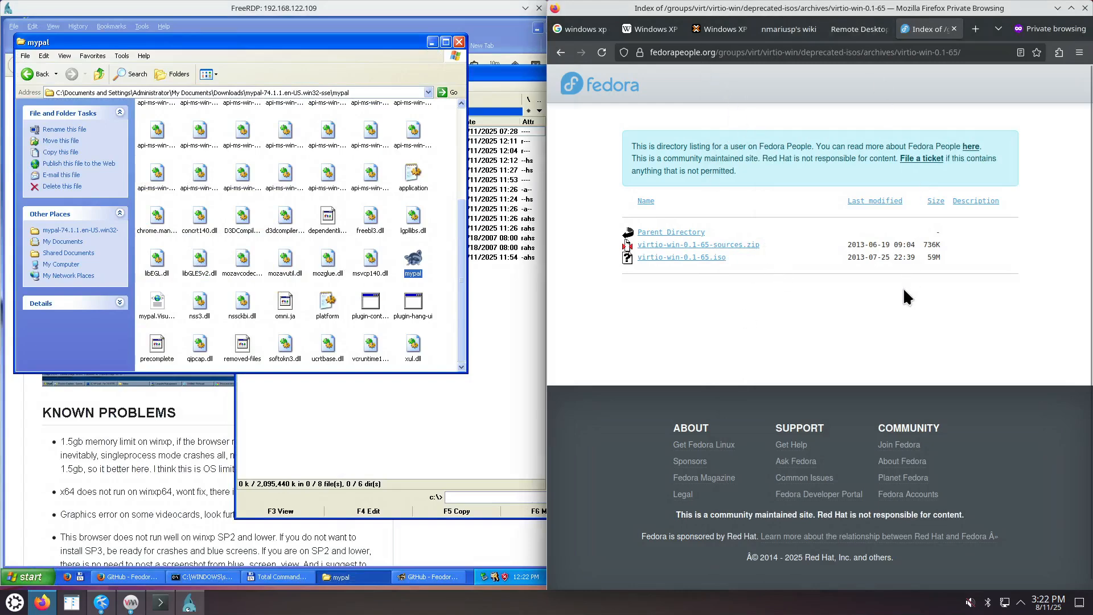
click(414, 436)
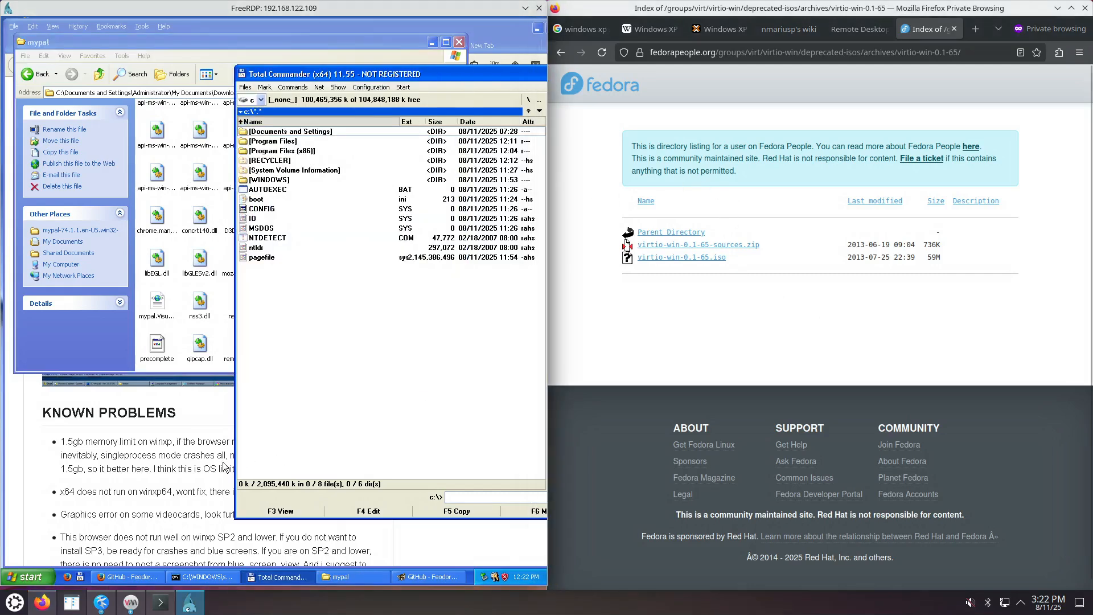
click(216, 465)
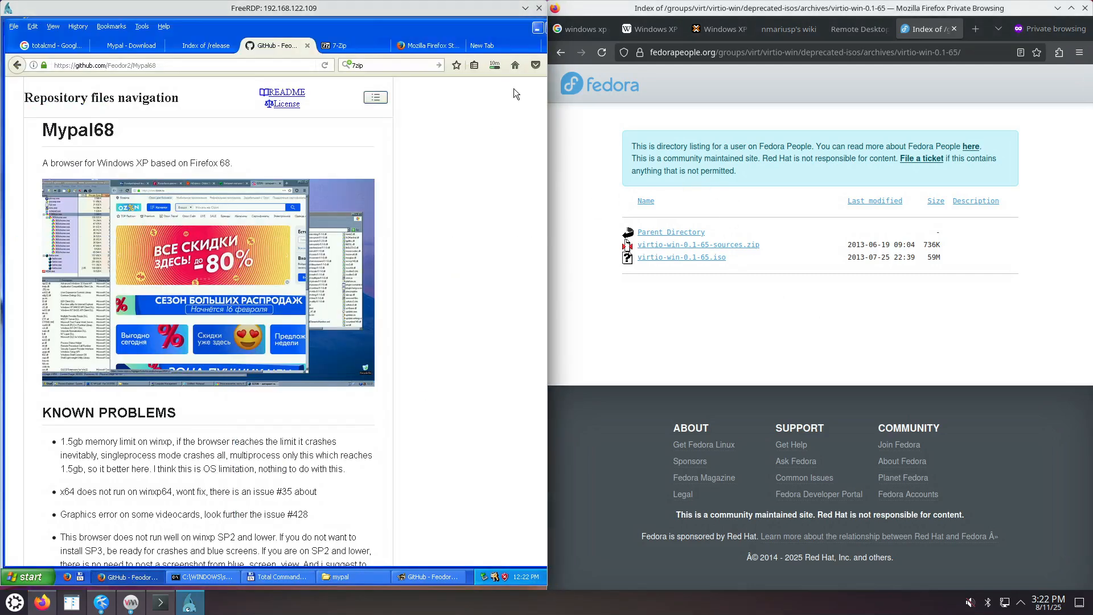
double_click(507, 25)
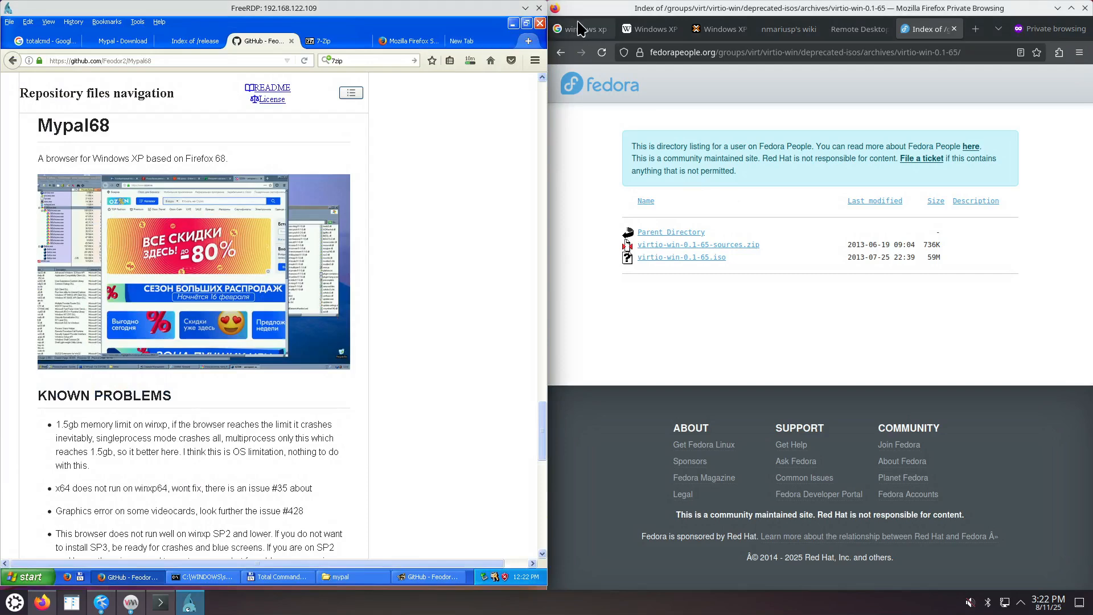
click(539, 23)
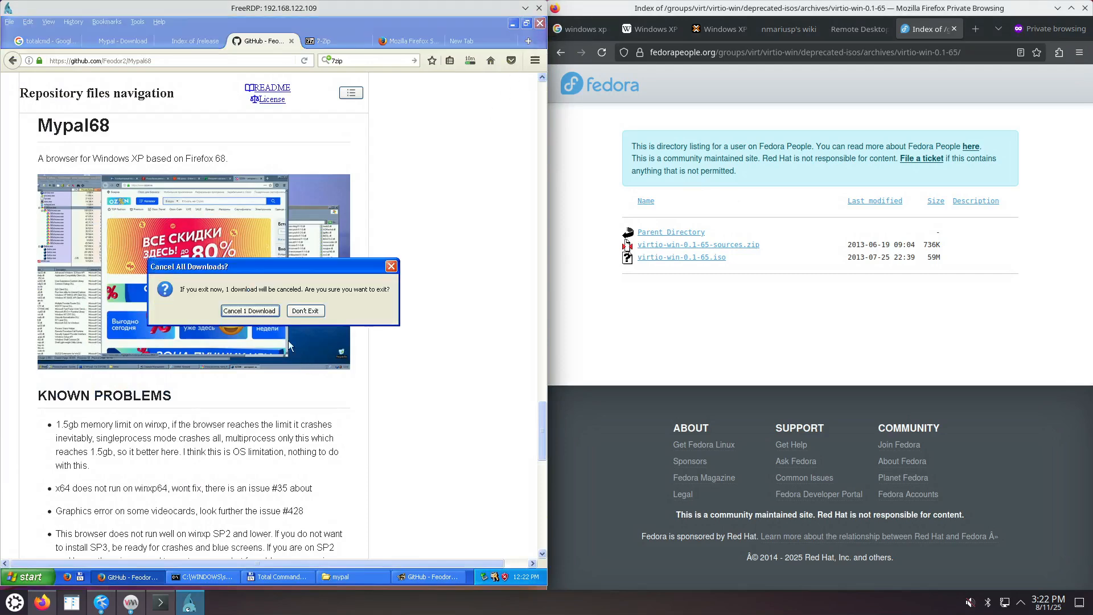
click(266, 312)
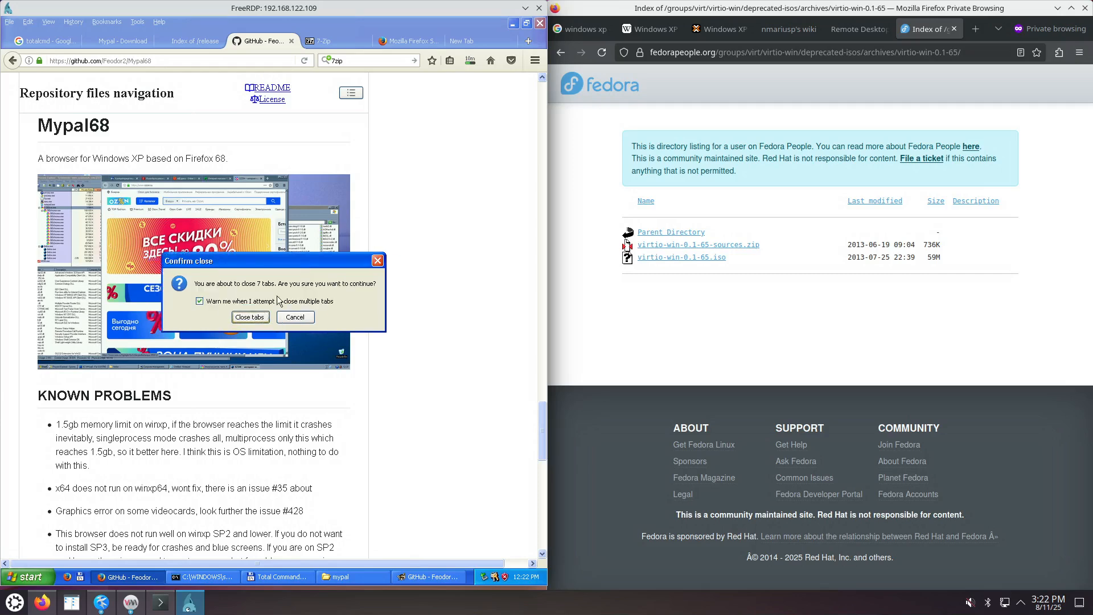
click(251, 317)
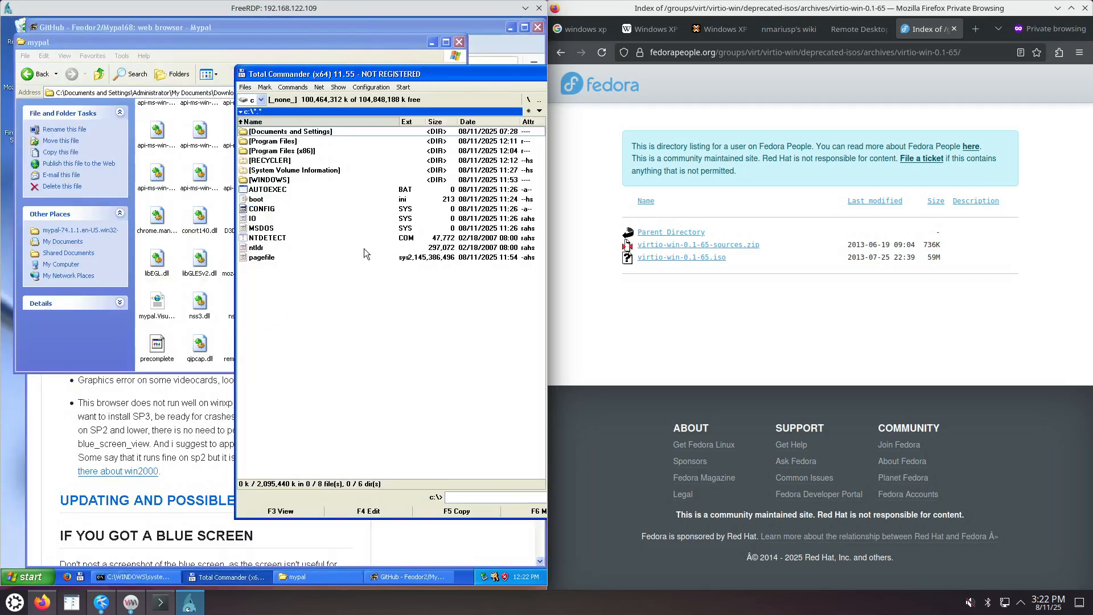